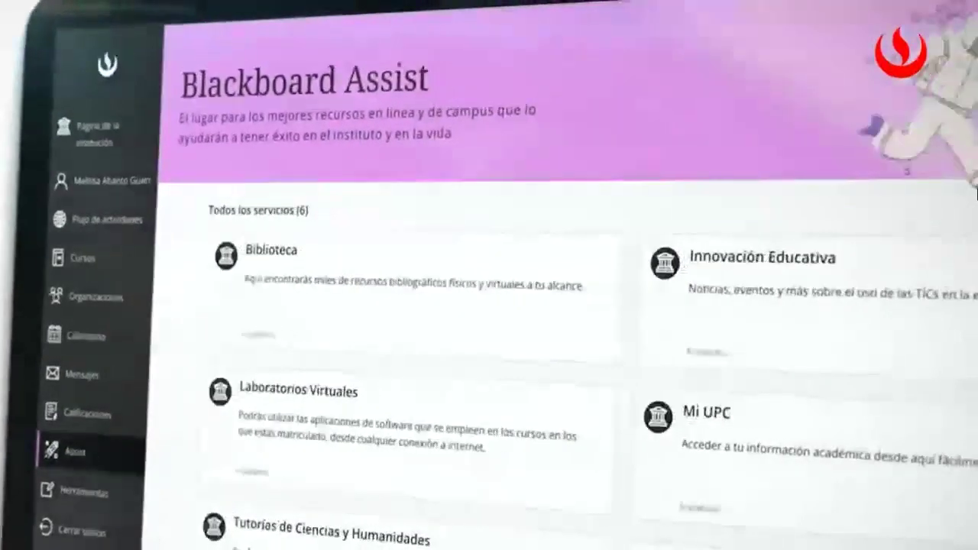
- Exit the full-screen video and return to the Collaborate session's chat with everyone
mouse_move(944, 219)
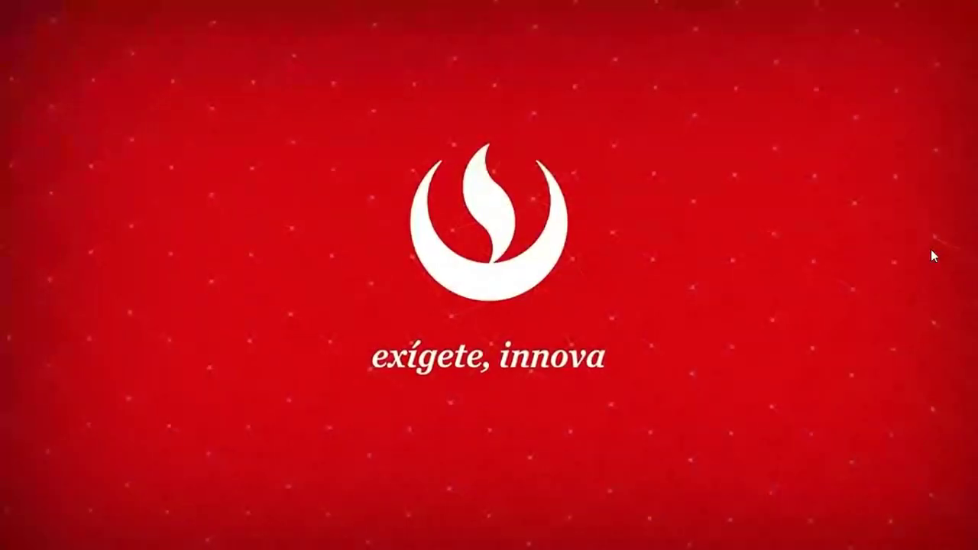
key("Escape")
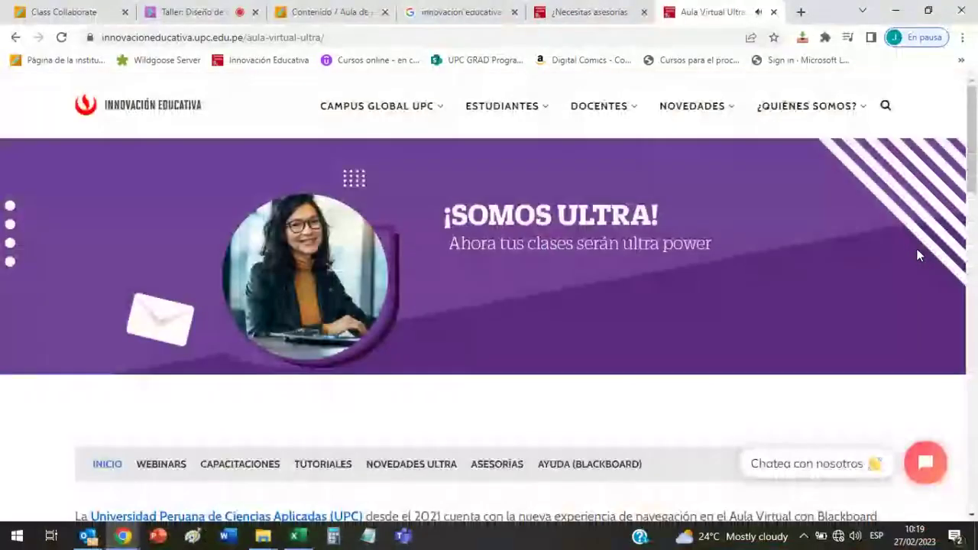
left_click(214, 10)
left_click(769, 436)
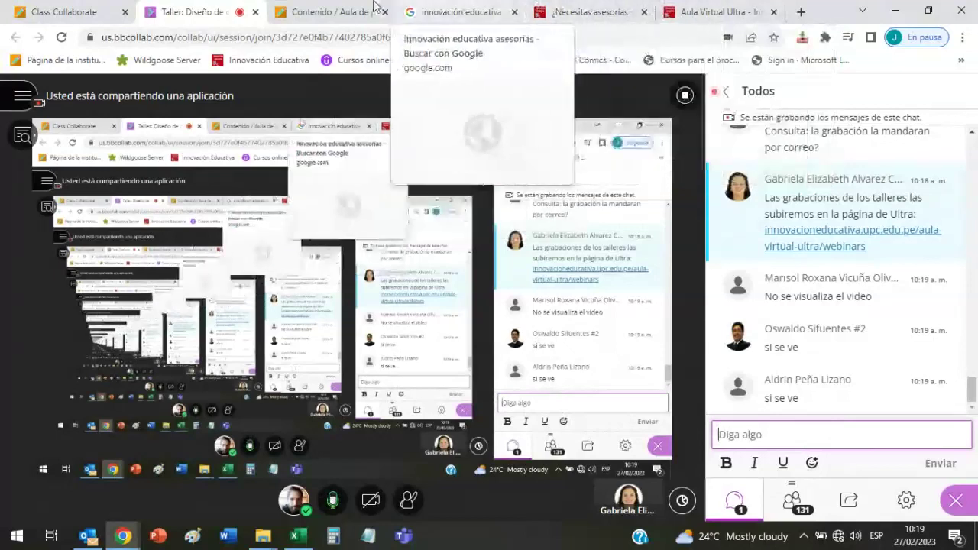
- Switch to the Aula de pruebas Ultra course, close it, and open the institution page
left_click(332, 12)
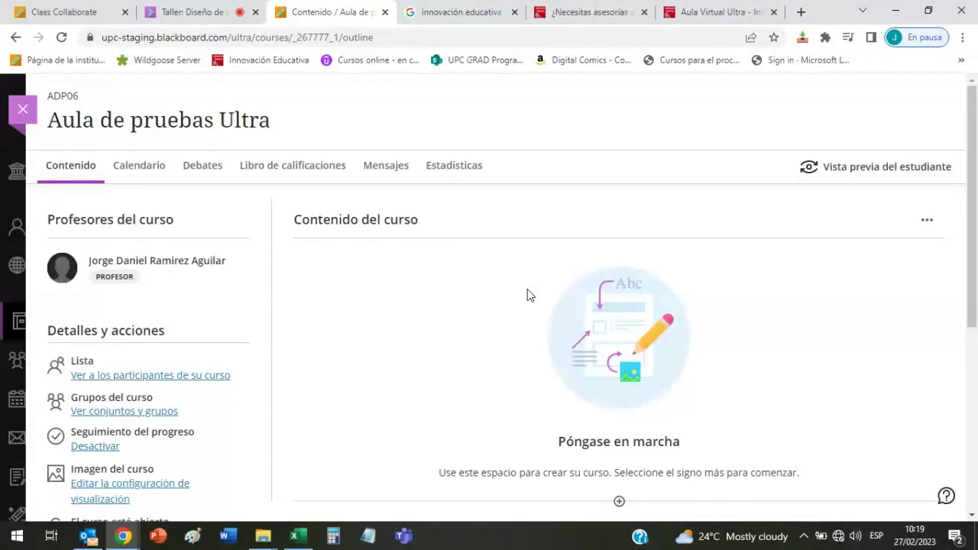
left_click(16, 116)
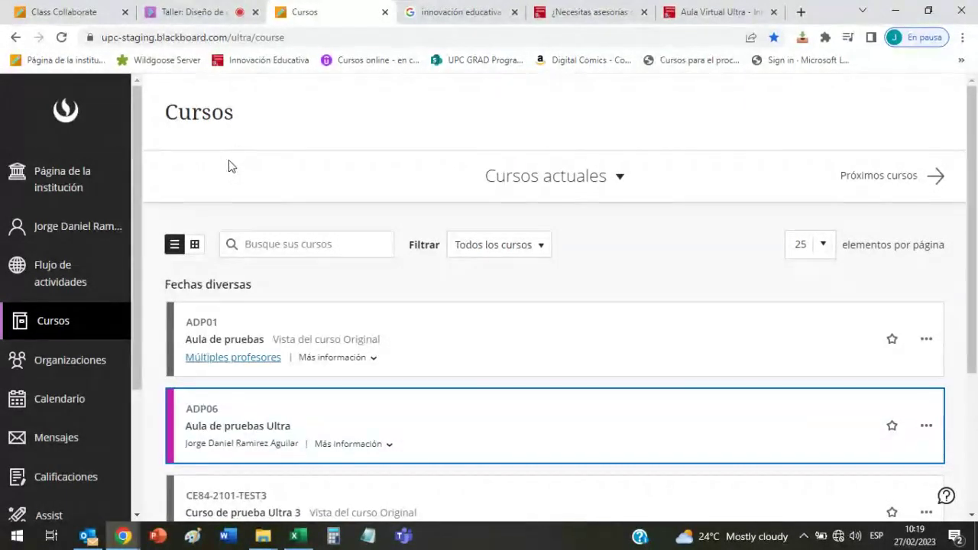
left_click(72, 182)
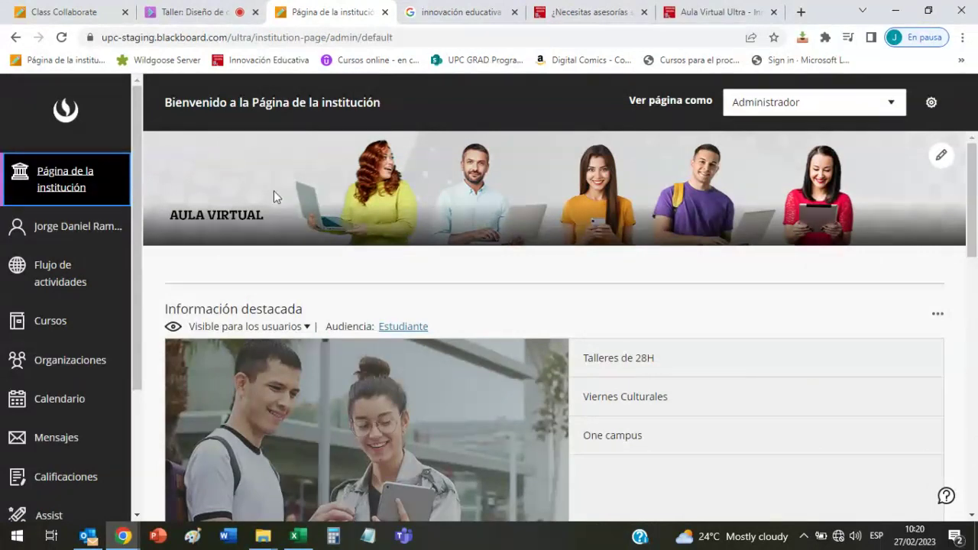
- Examine the institution page's navigation options, featured information blocks, and VIDA UPC playlist
scroll(114, 229, "down", 3)
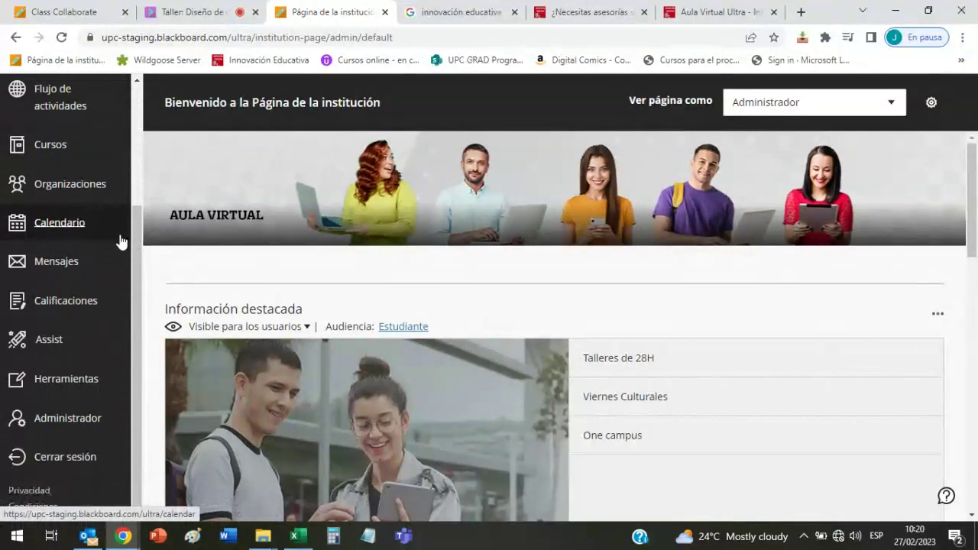
scroll(119, 241, "up", 3)
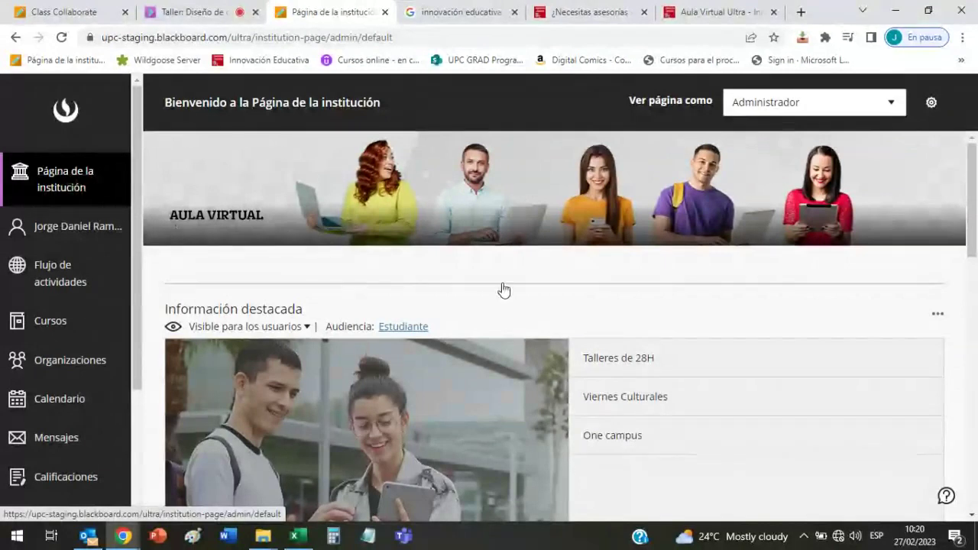
scroll(570, 320, "down", 2)
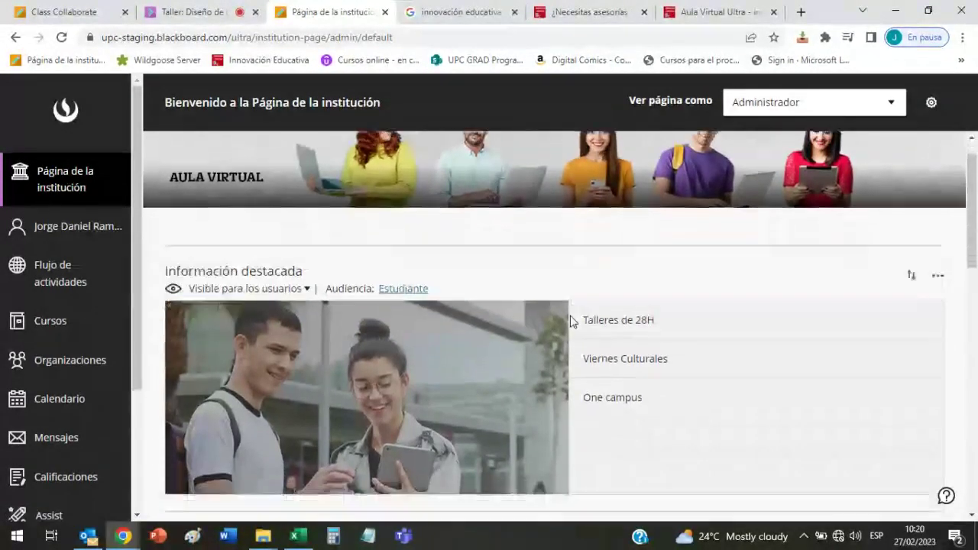
scroll(707, 260, "down", 8)
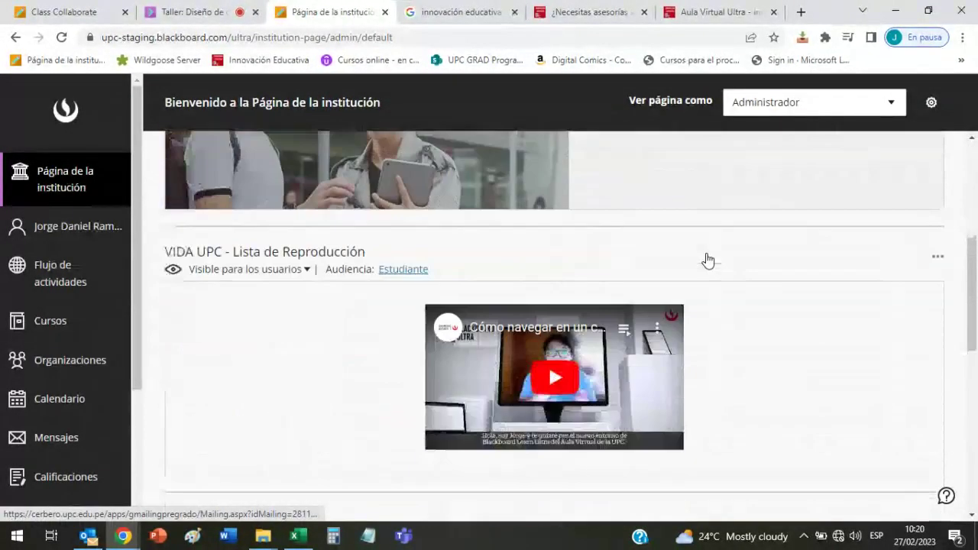
scroll(716, 277, "up", 10)
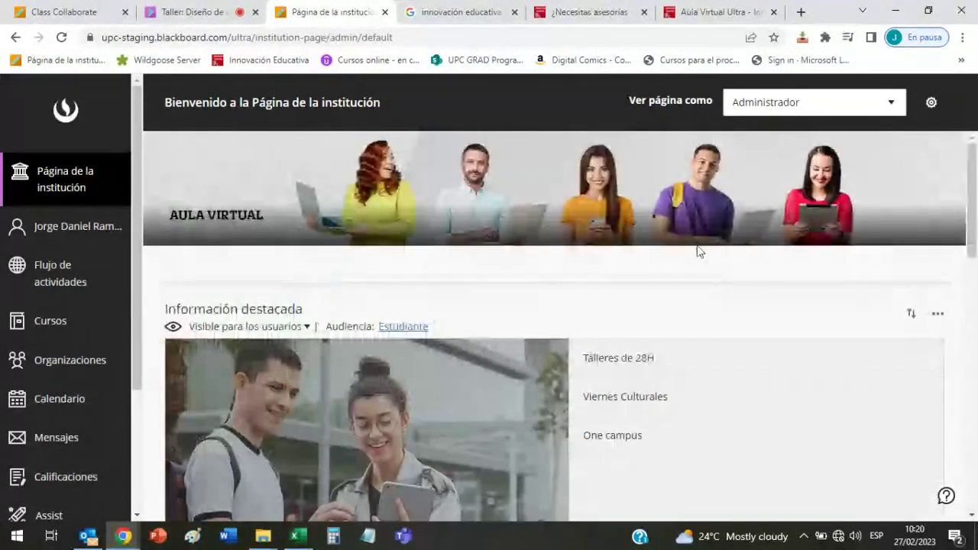
scroll(623, 305, "down", 3)
scroll(625, 307, "up", 2)
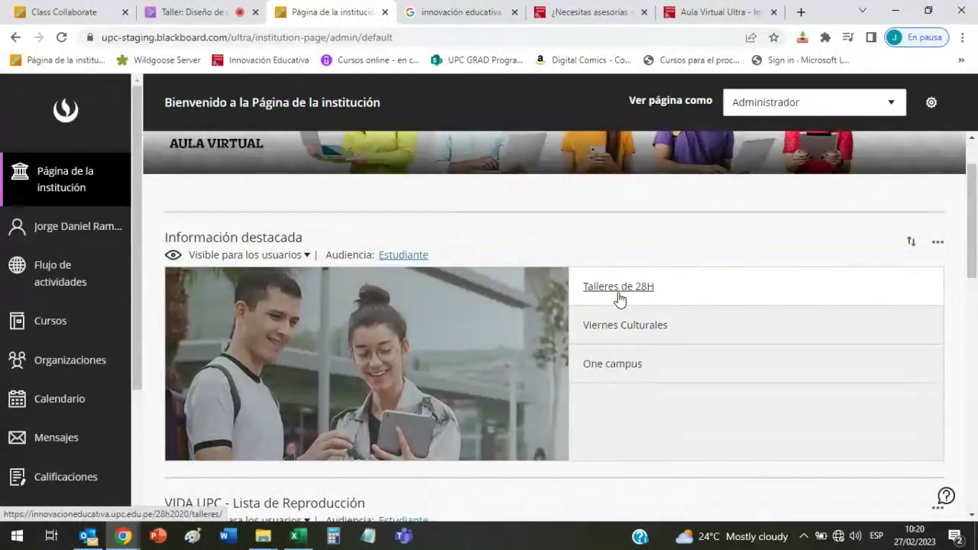
scroll(578, 257, "down", 6)
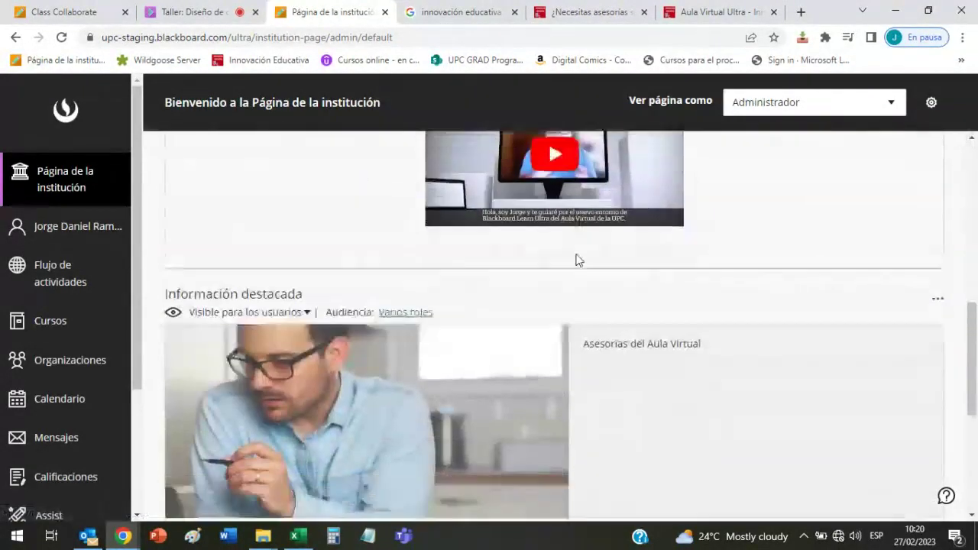
scroll(578, 260, "down", 3)
scroll(578, 260, "up", 10)
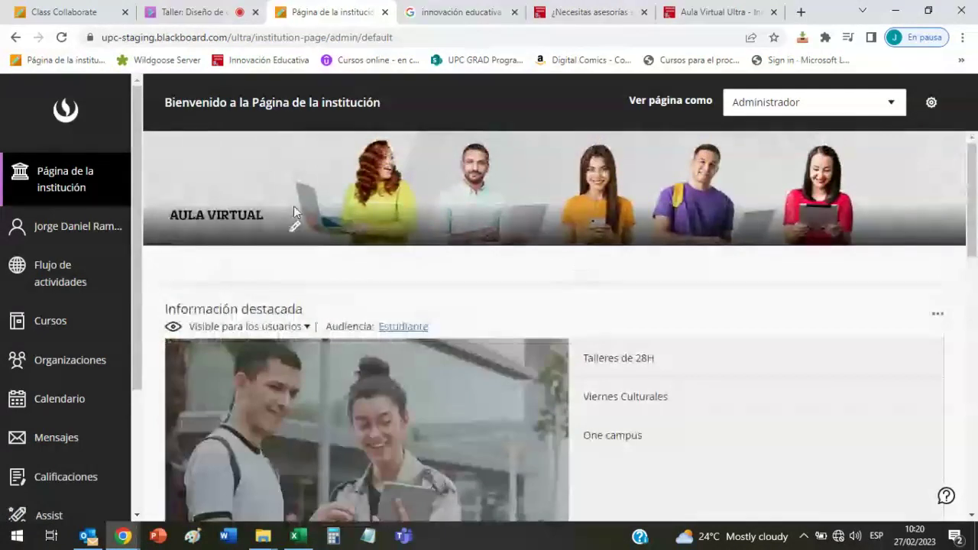
- Open the account's profile page and review its basic information and system settings
left_click(44, 226)
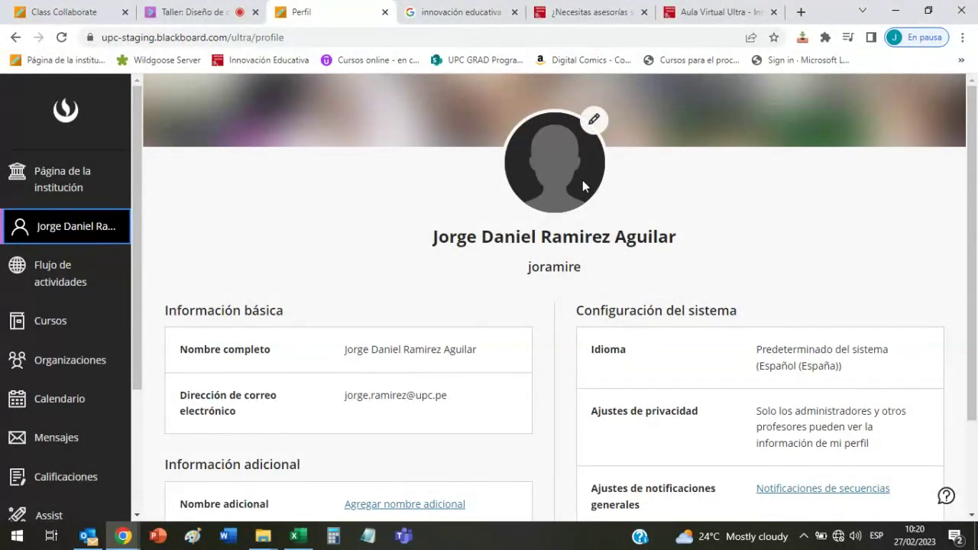
scroll(582, 182, "down", 2)
- Open the activity stream and review the recent UPC announcements
left_click(77, 276)
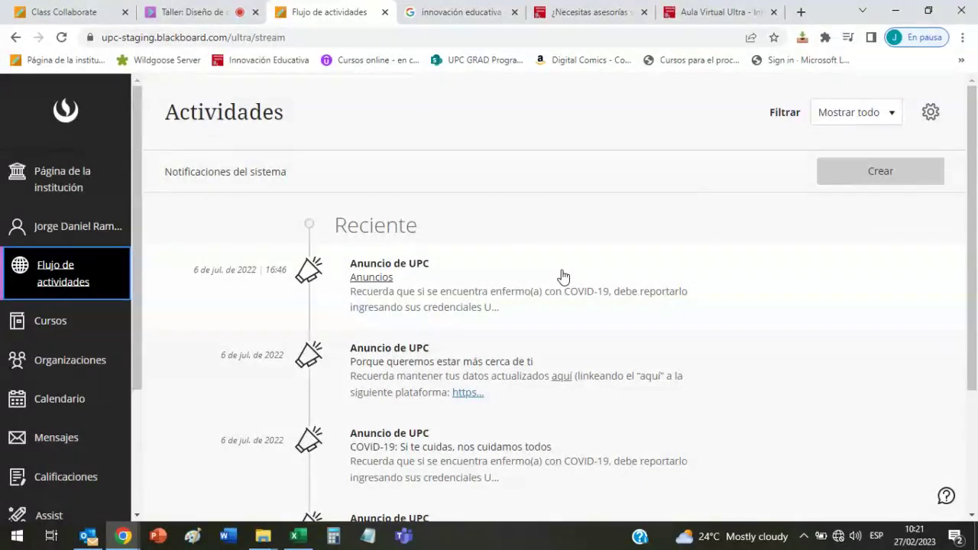
scroll(562, 276, "down", 3)
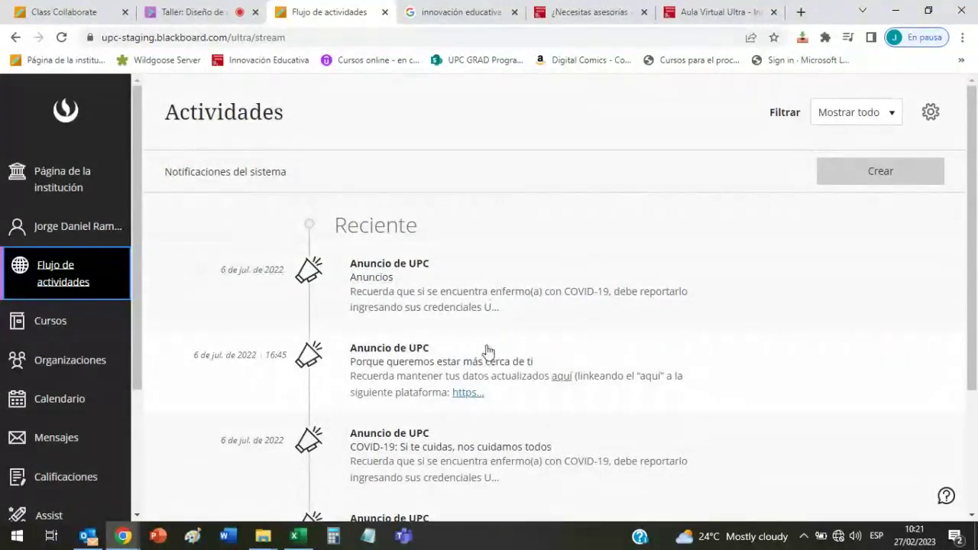
scroll(512, 268, "down", 2)
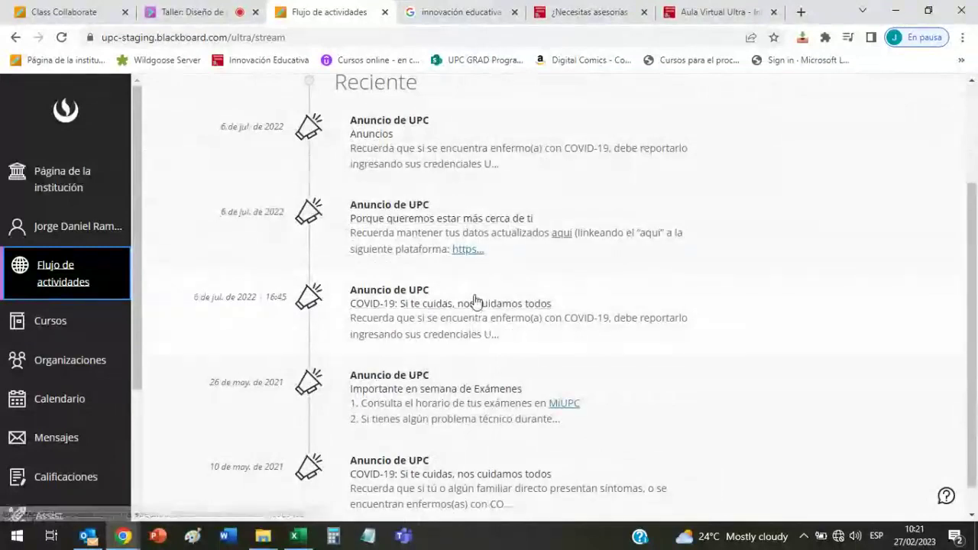
scroll(489, 317, "down", 1)
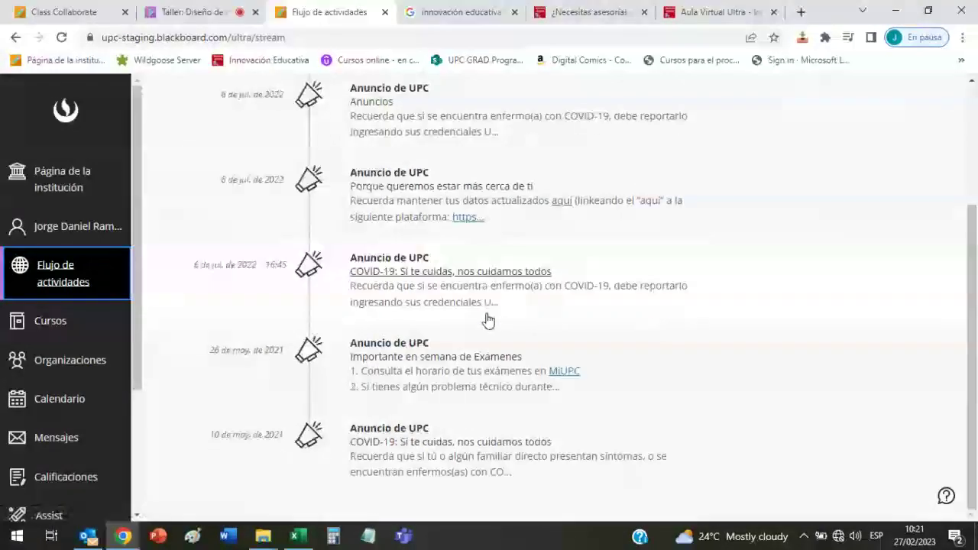
scroll(494, 279, "up", 3)
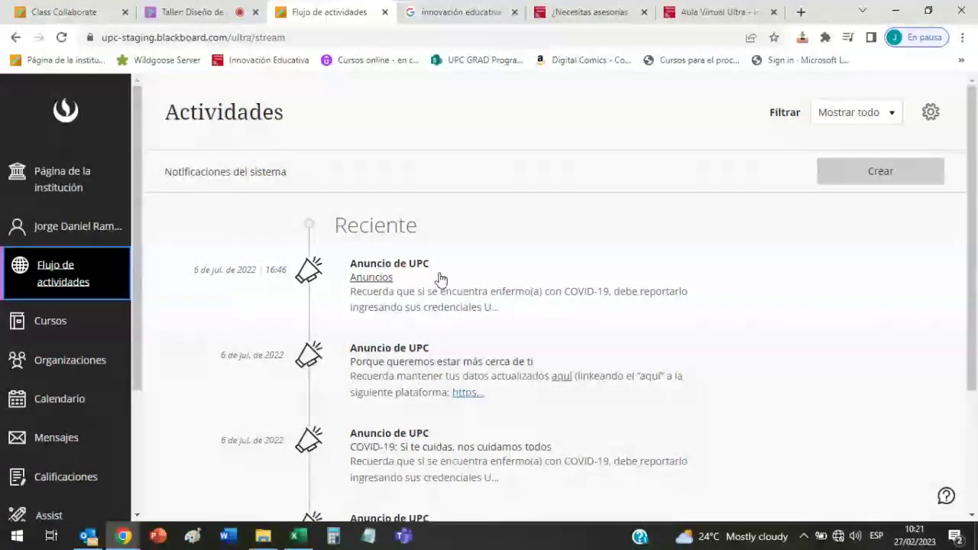
- Open the Cursos page and look through the list of current courses
left_click(73, 335)
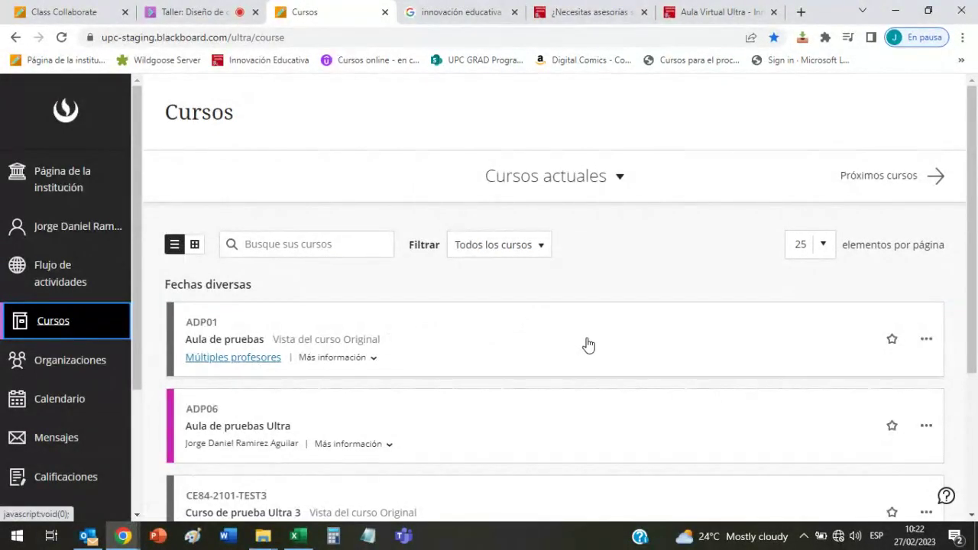
scroll(588, 344, "down", 3)
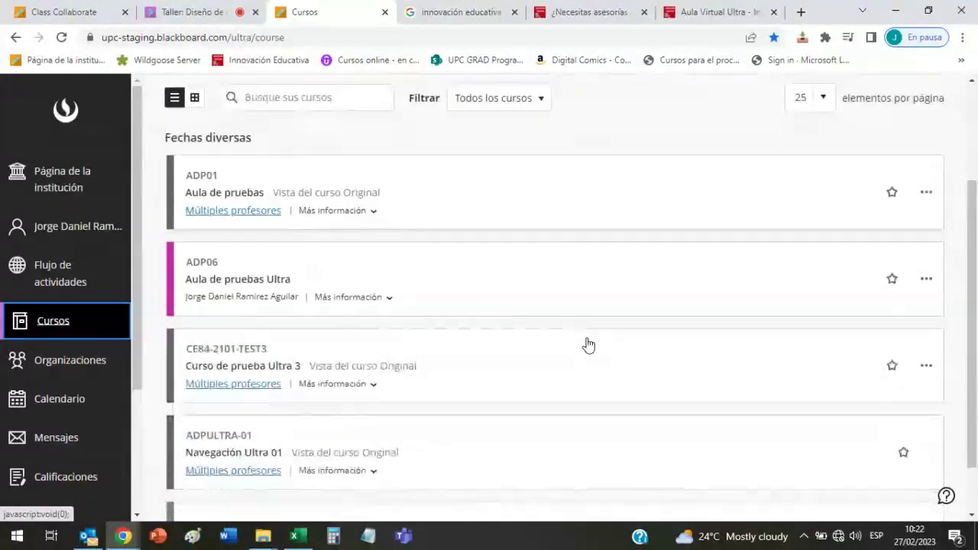
scroll(589, 344, "up", 3)
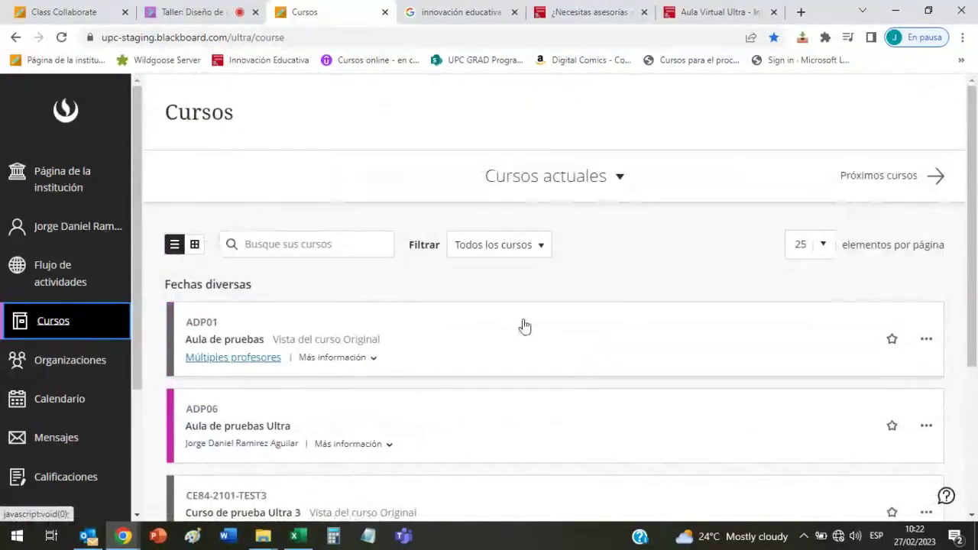
scroll(330, 273, "down", 1)
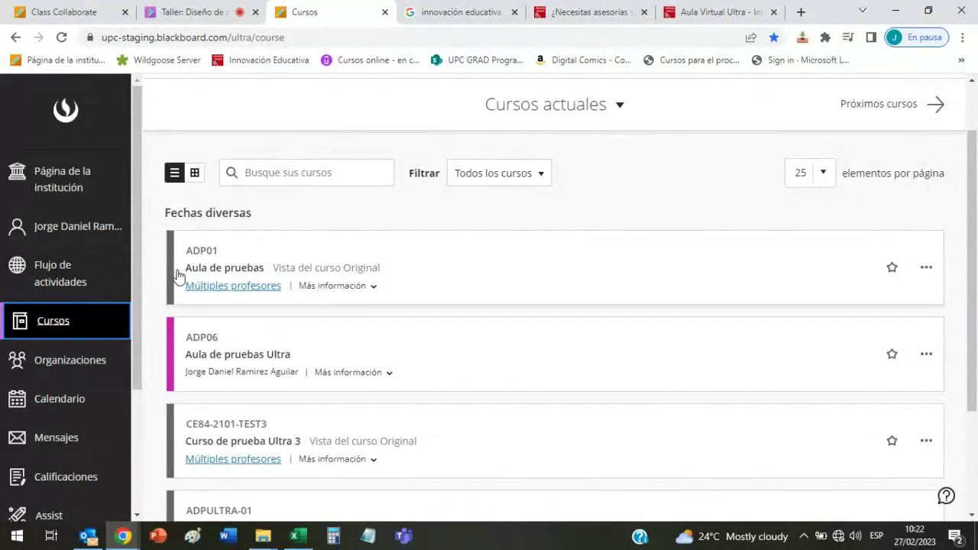
scroll(174, 333, "down", 2)
scroll(170, 343, "up", 3)
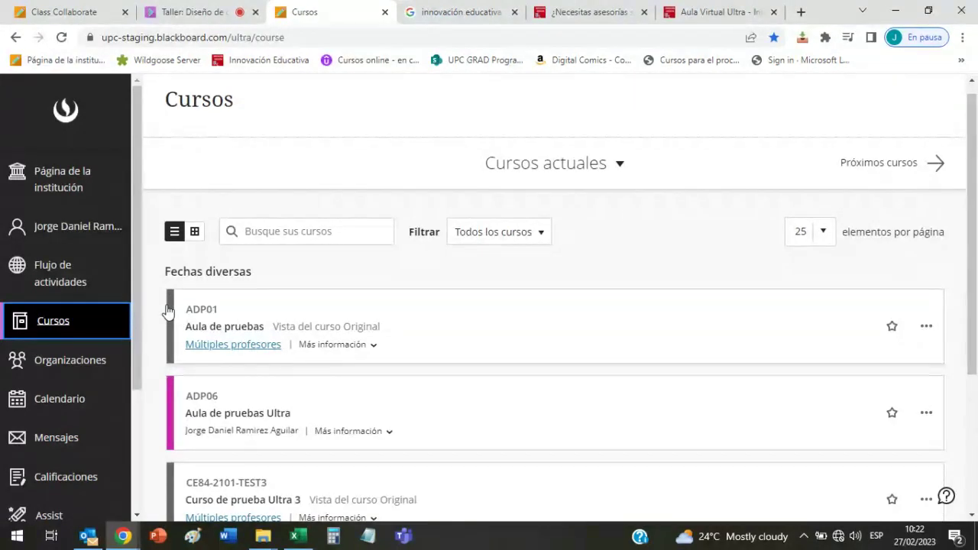
scroll(170, 313, "down", 1)
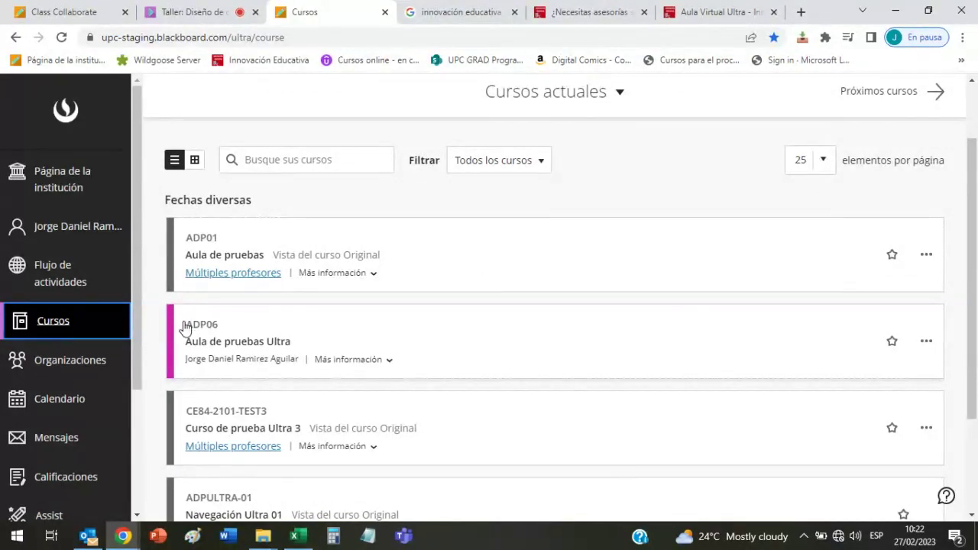
scroll(184, 327, "down", 2)
scroll(185, 323, "up", 3)
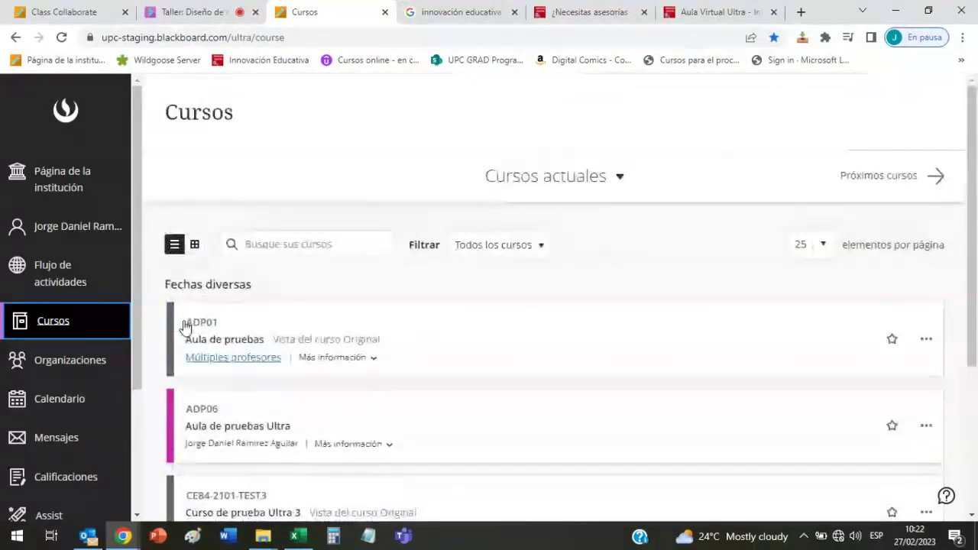
- Look over the courses in the card grid view and switch back to the list view
left_click(195, 246)
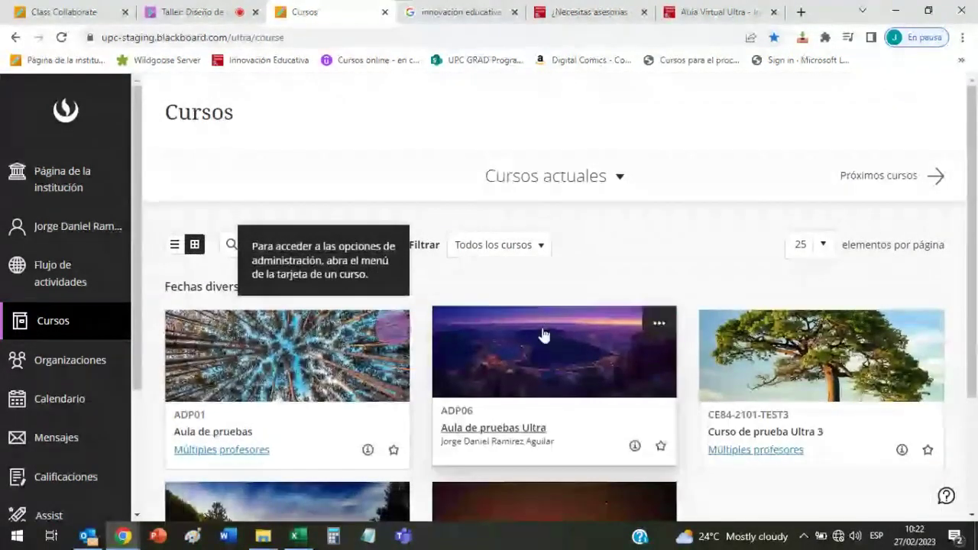
scroll(548, 332, "down", 1)
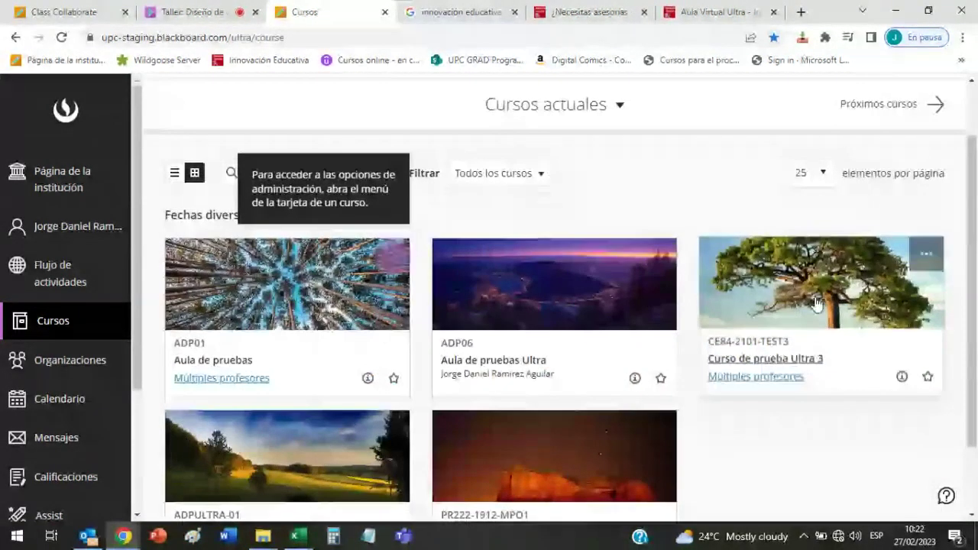
scroll(327, 453, "down", 1)
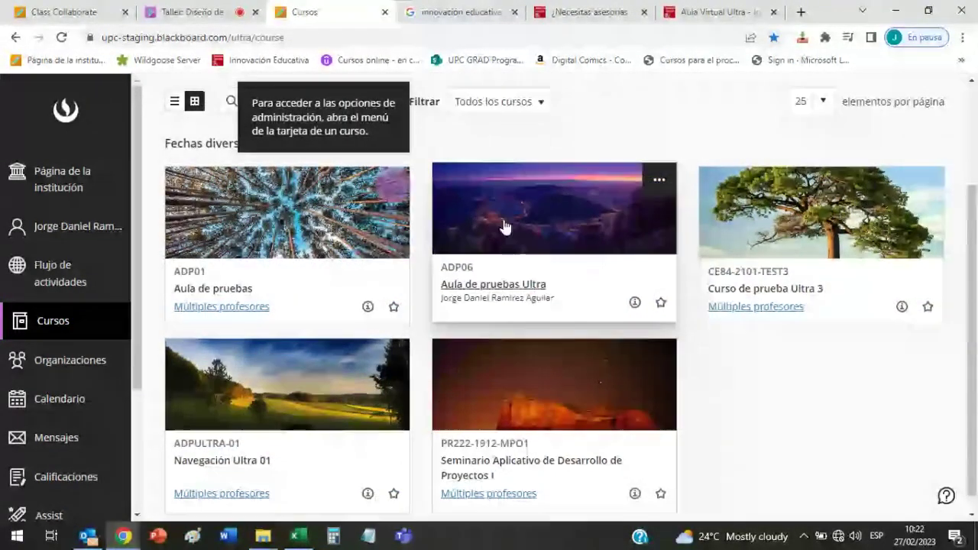
scroll(252, 197, "up", 1)
left_click(174, 172)
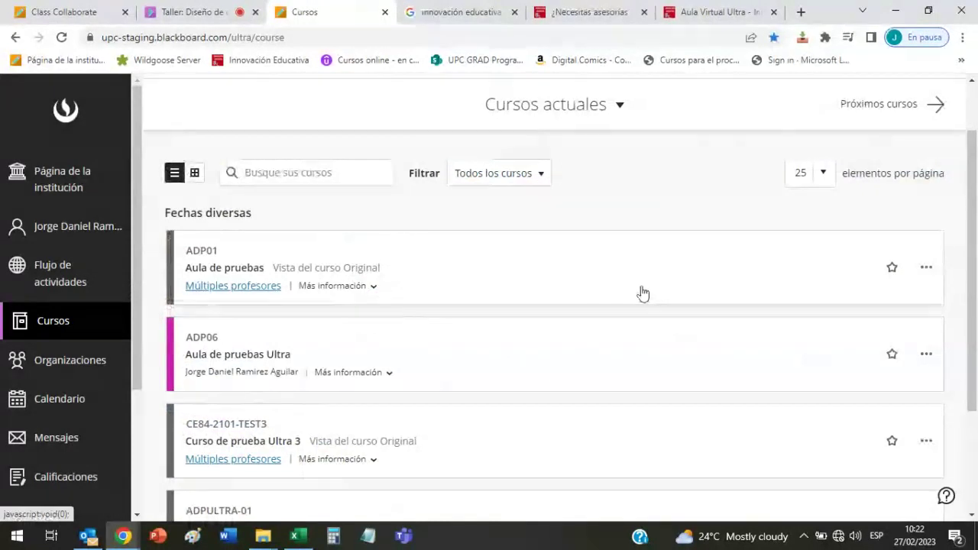
- Add the Aula de pruebas Ultra course (ADP06) to the favourites
scroll(647, 298, "down", 1)
scroll(646, 298, "down", 1)
scroll(646, 298, "up", 2)
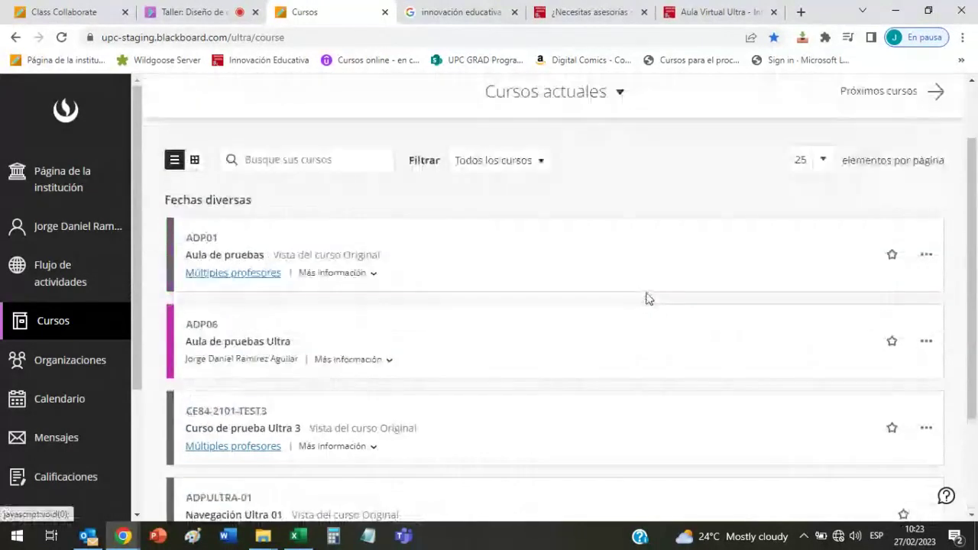
scroll(657, 351, "down", 2)
scroll(678, 375, "up", 2)
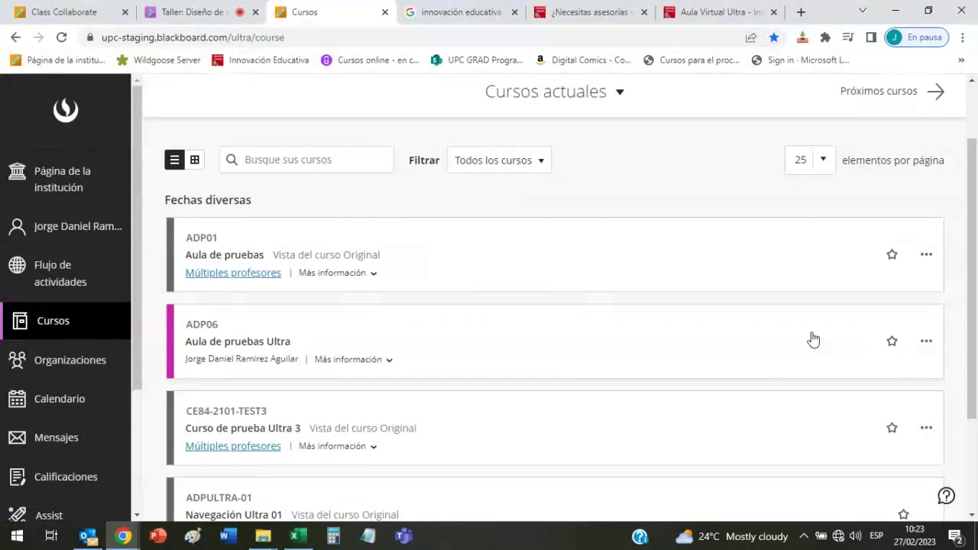
left_click(891, 341)
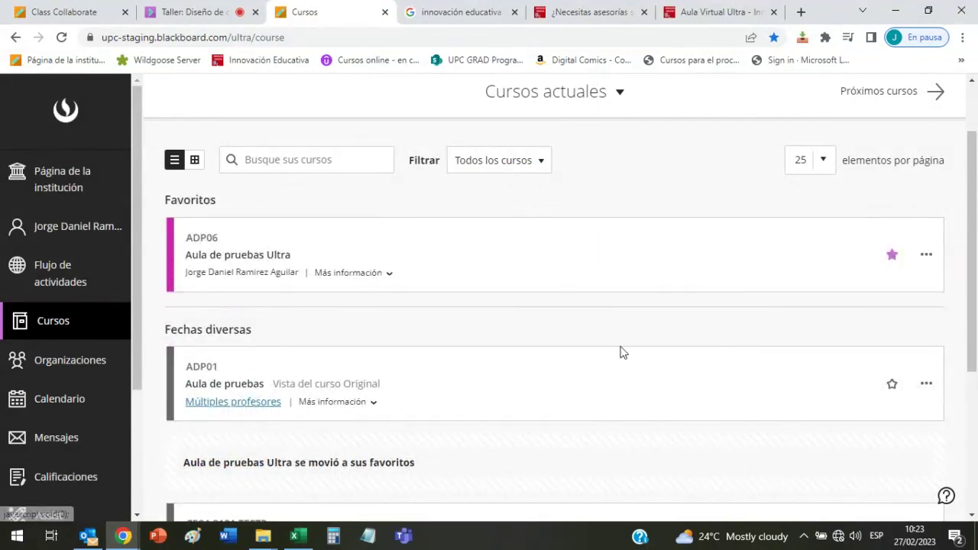
scroll(378, 280, "up", 1)
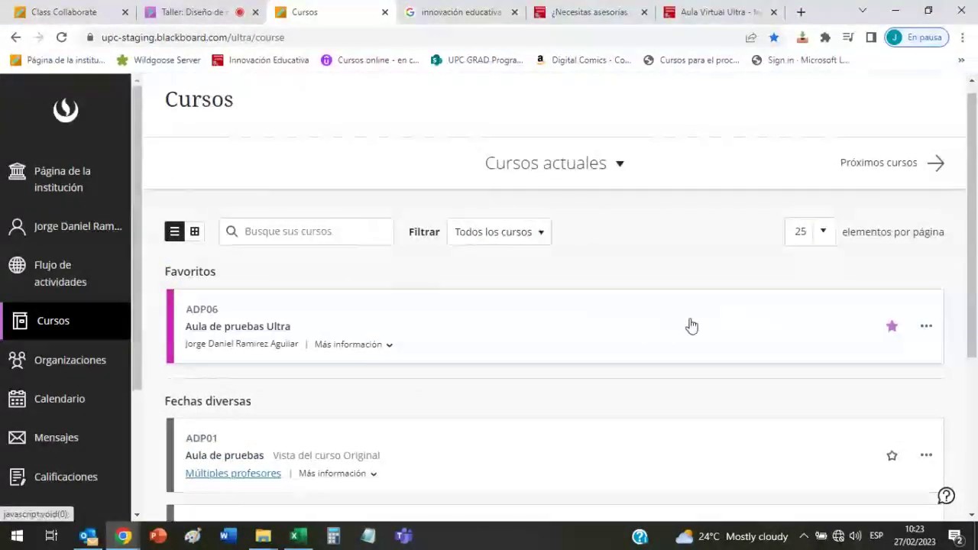
- Open the Organizaciones page and look through the list of current organizations
left_click(88, 367)
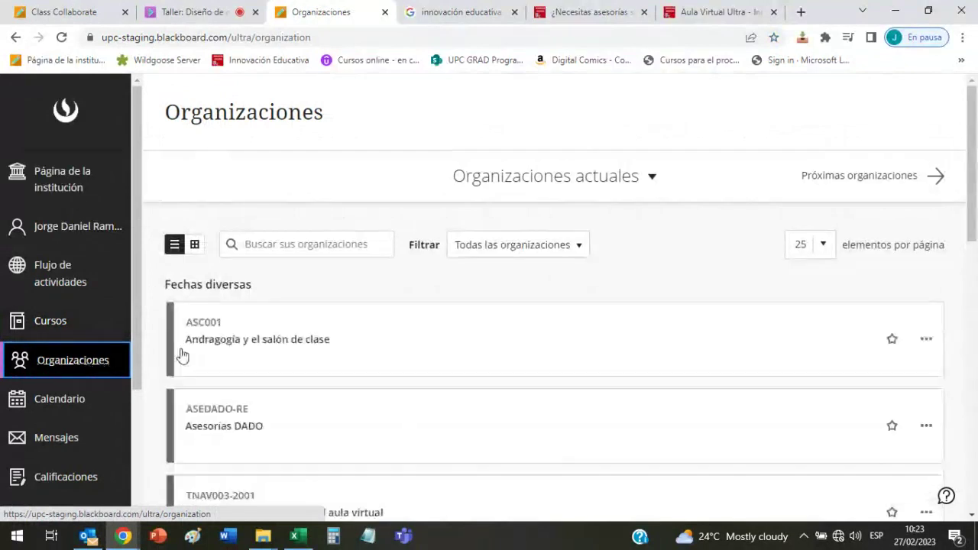
left_click(90, 325)
left_click(85, 365)
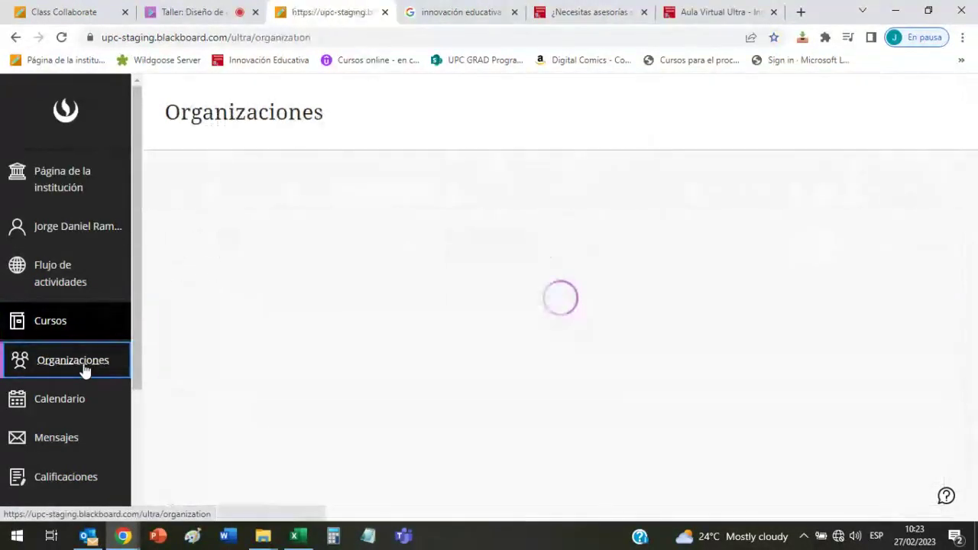
scroll(575, 287, "down", 3)
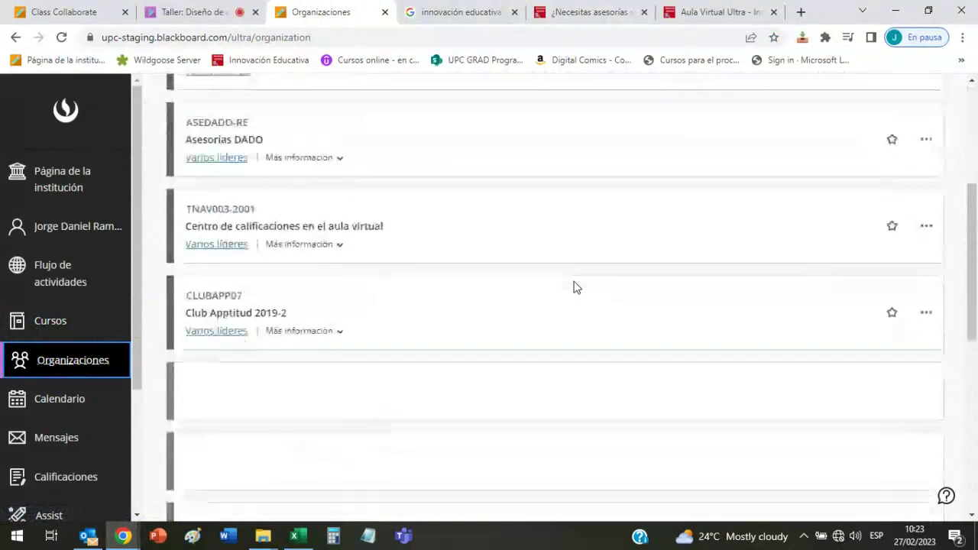
scroll(575, 287, "up", 2)
scroll(574, 287, "up", 1)
scroll(575, 286, "down", 4)
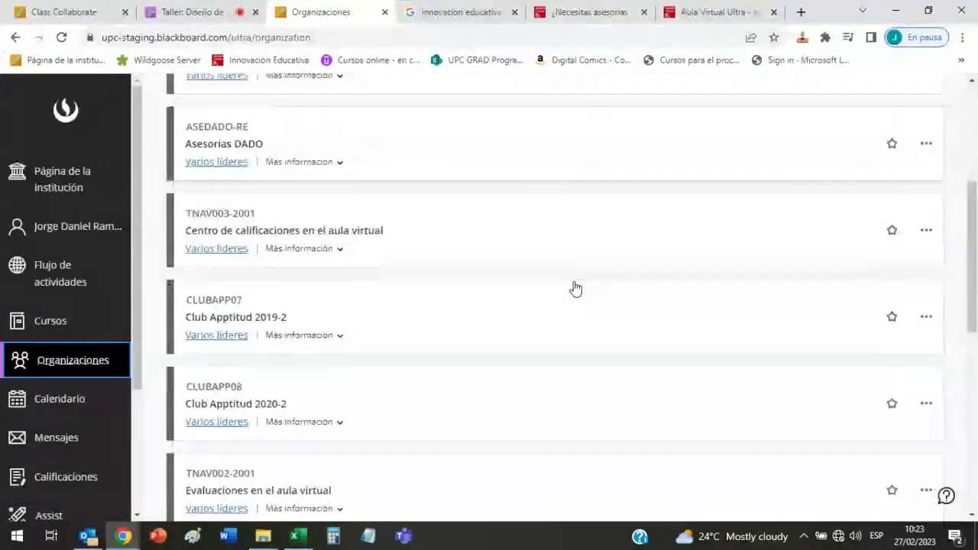
scroll(576, 287, "up", 4)
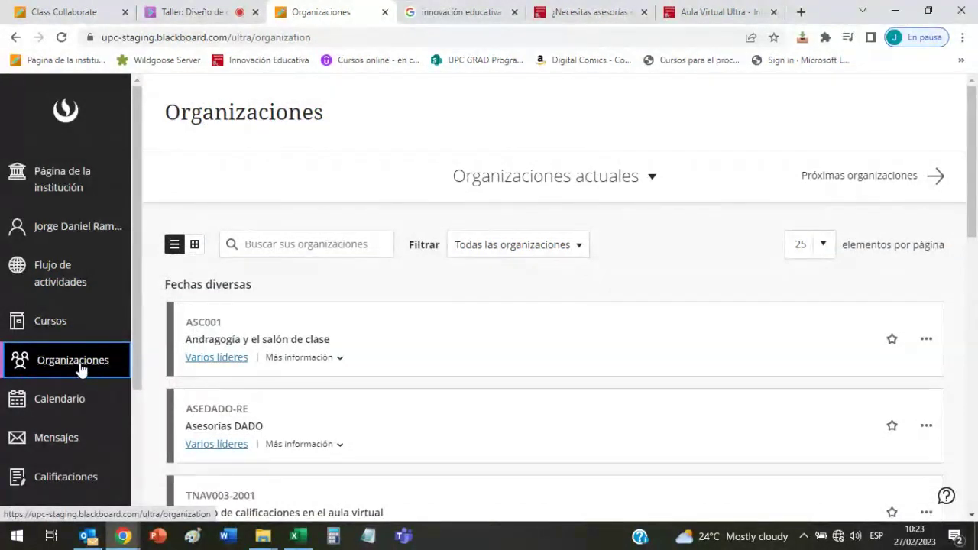
- Alternate between the Cursos and Organizaciones pages to compare them, finishing on Organizaciones
left_click(103, 329)
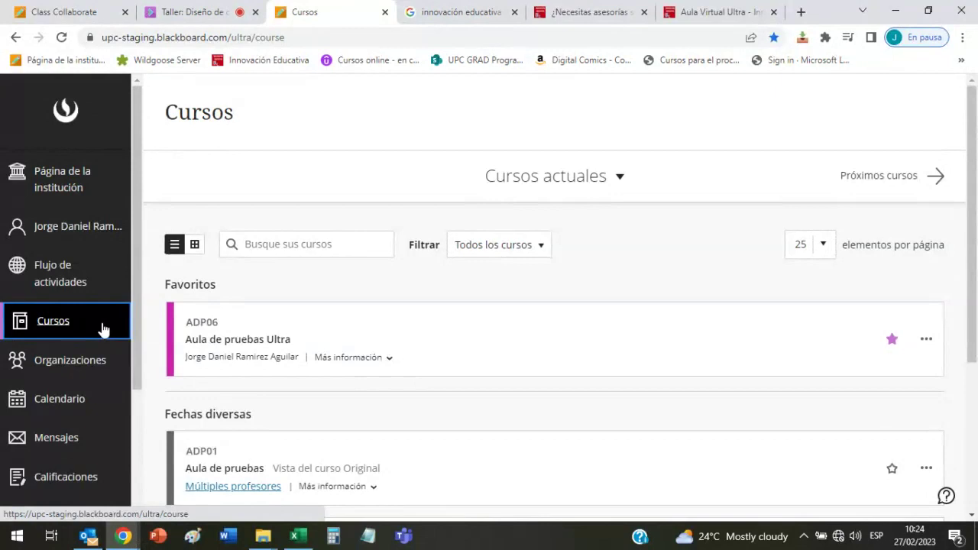
left_click(99, 370)
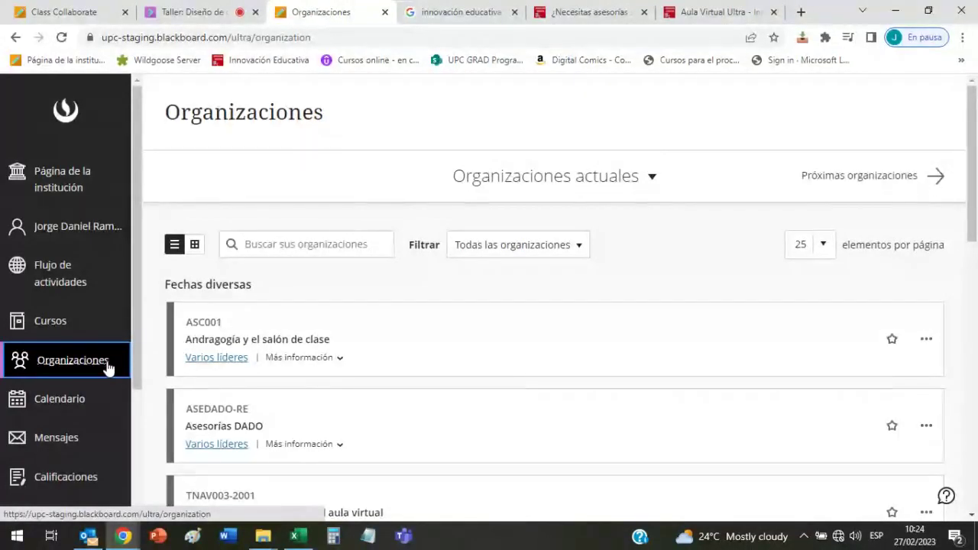
left_click(97, 328)
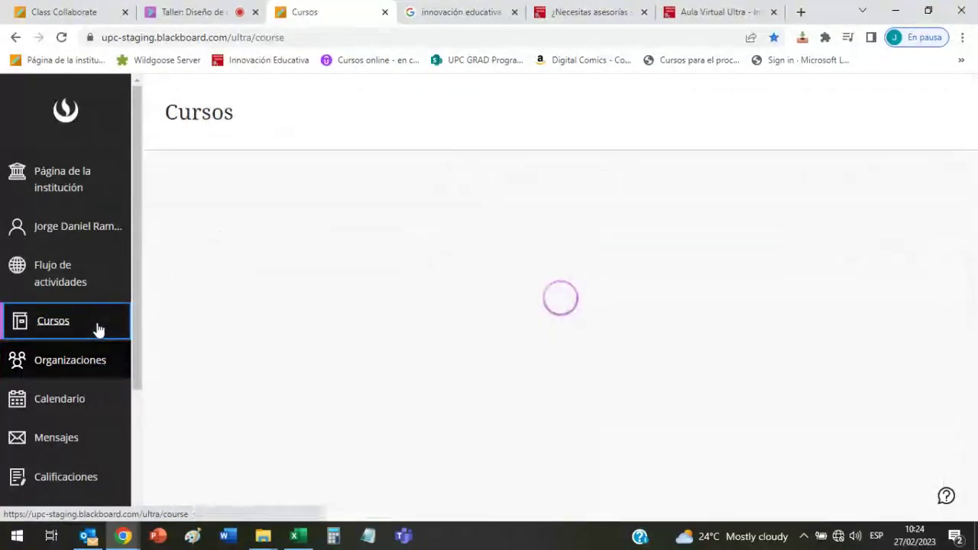
left_click(83, 361)
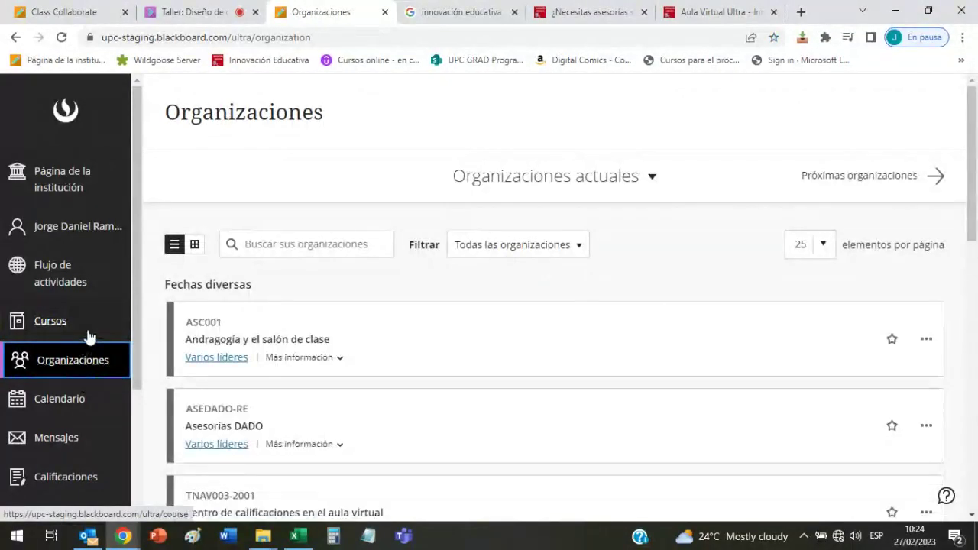
- View the general Calendario page, followed by the Mensajes page covering all courses and organizations
scroll(99, 338, "down", 2)
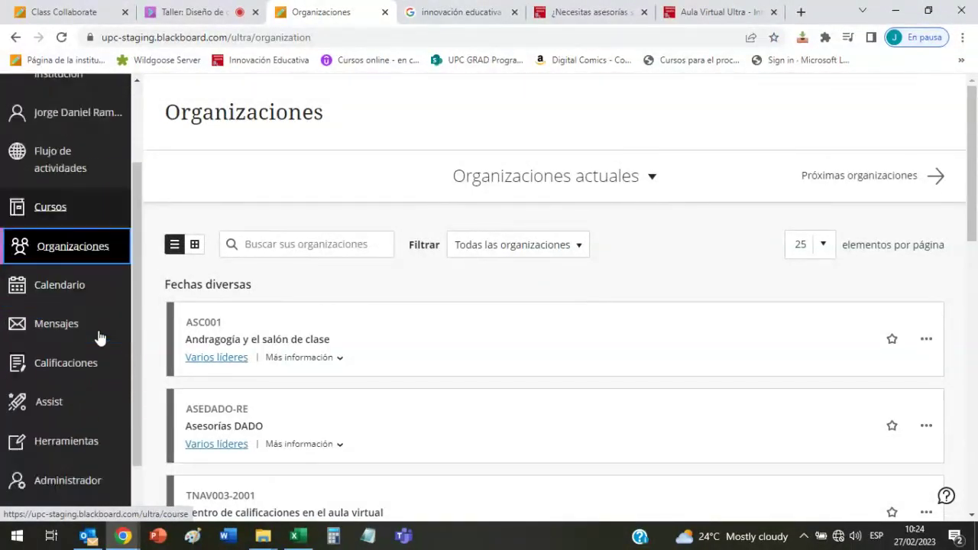
left_click(76, 263)
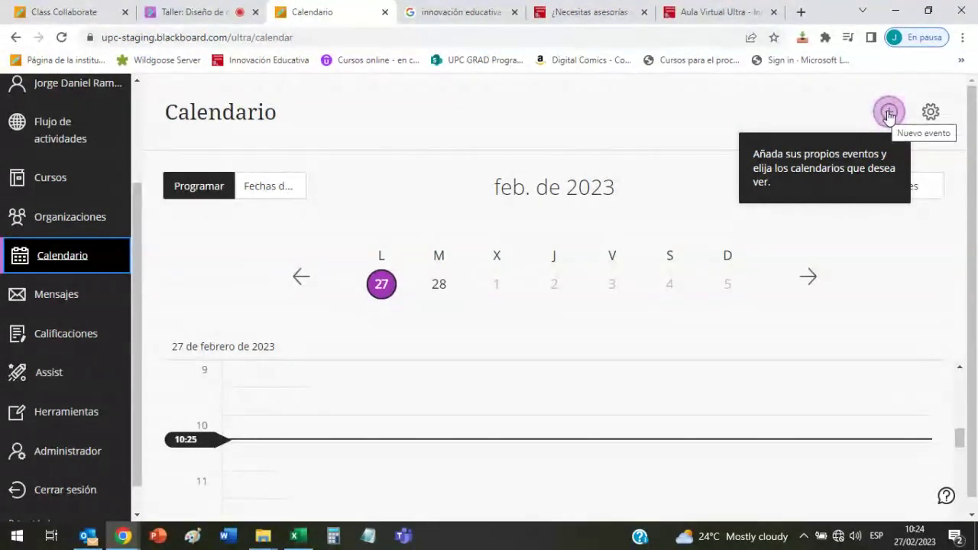
left_click(82, 305)
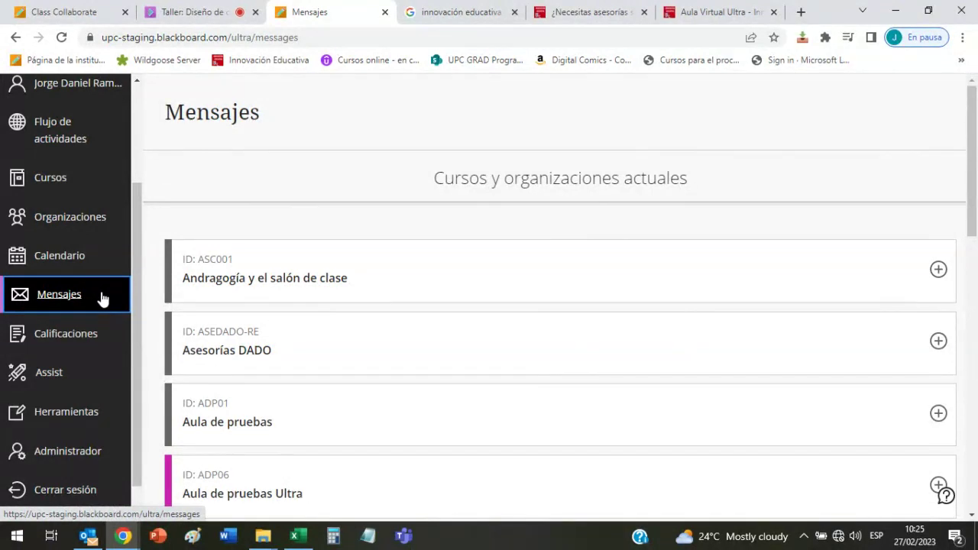
- Open the Calificaciones page and review the work to grade in each course and organization
left_click(94, 343)
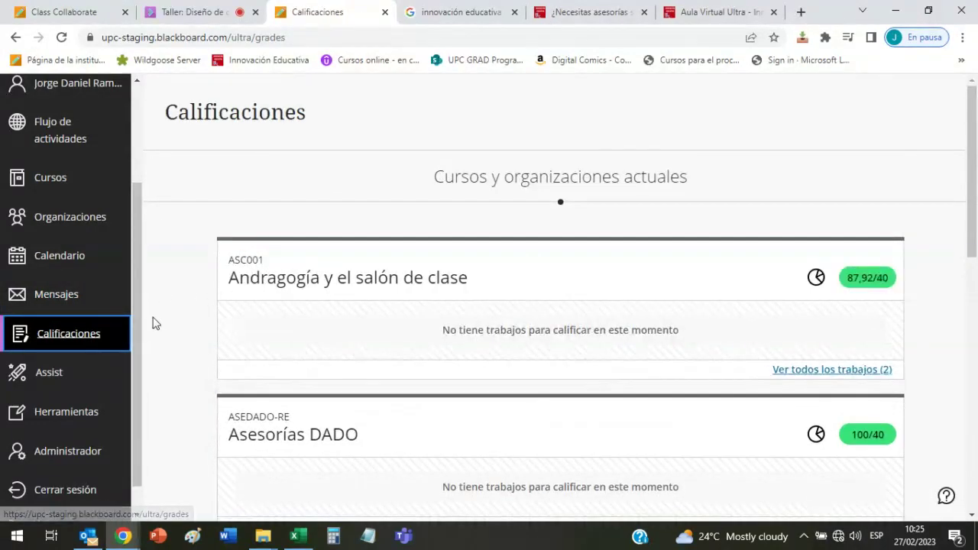
scroll(294, 304, "down", 3)
scroll(294, 303, "down", 2)
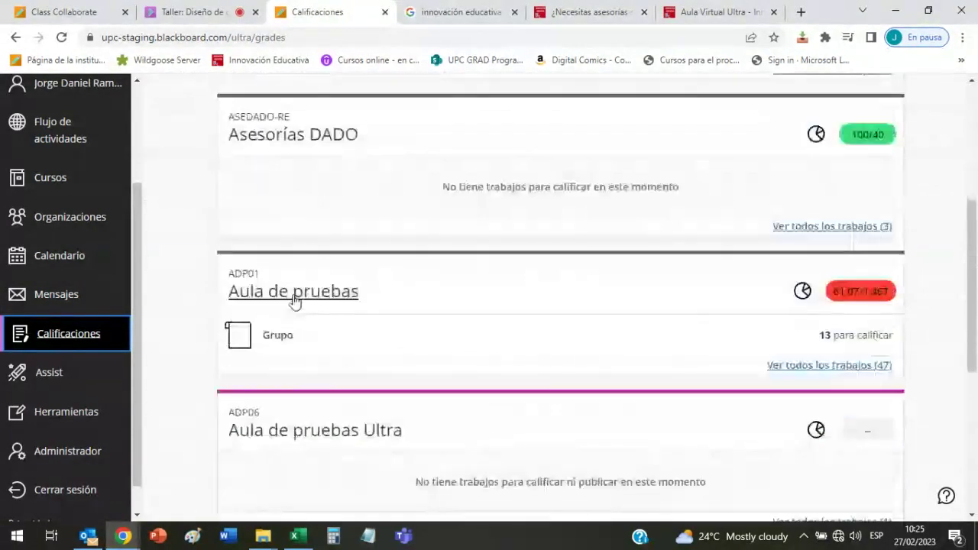
scroll(293, 303, "up", 3)
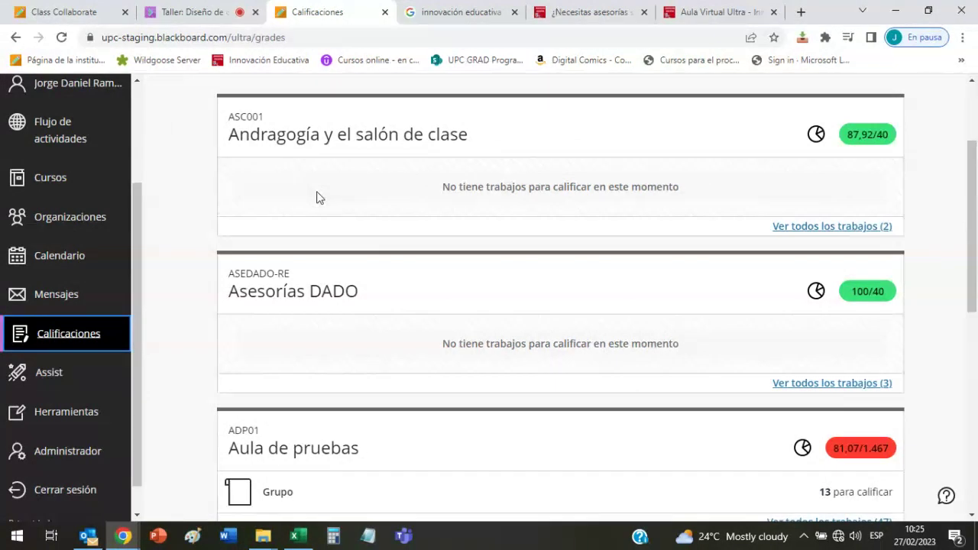
- Return to the Cursos page and open the favourite course Aula de pruebas Ultra (ADP06)
scroll(77, 320, "down", 1)
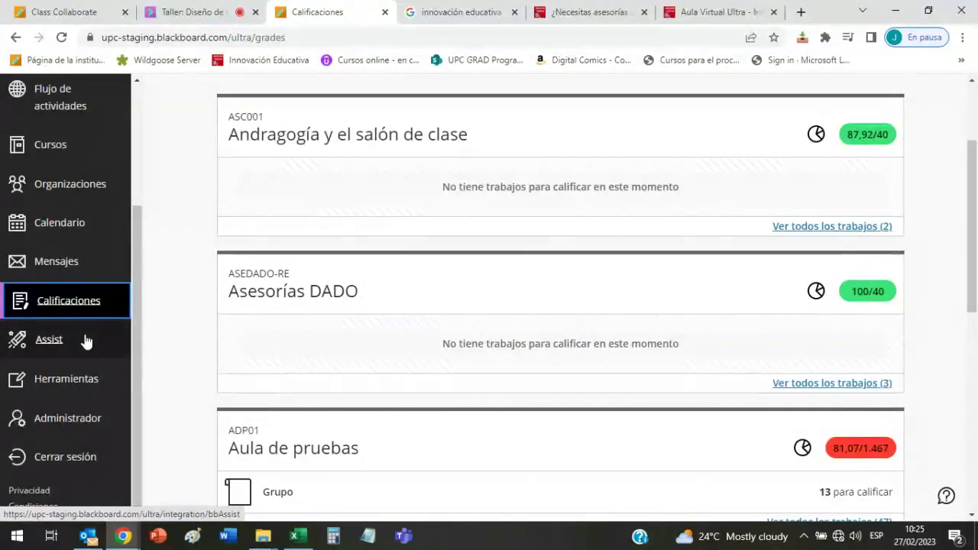
scroll(98, 352, "up", 3)
scroll(95, 348, "down", 3)
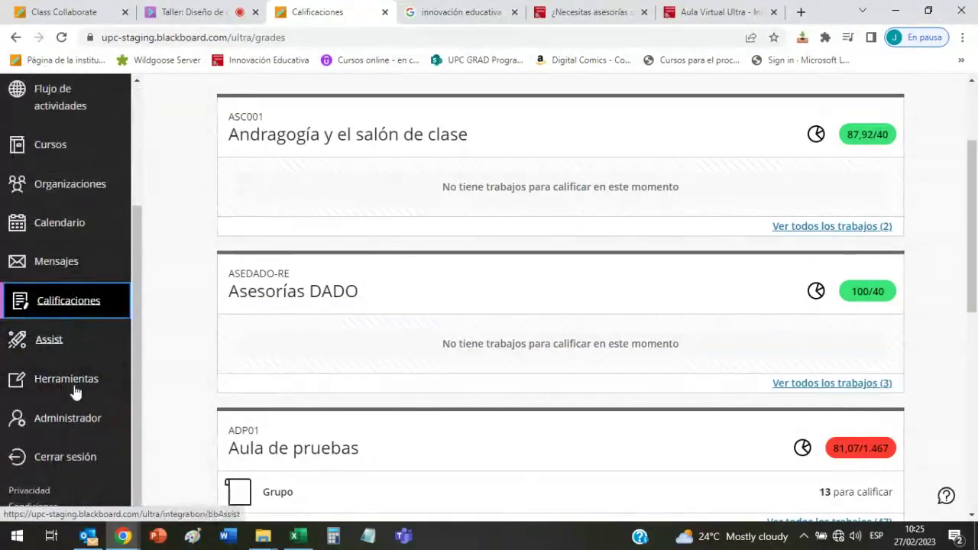
scroll(83, 343, "up", 3)
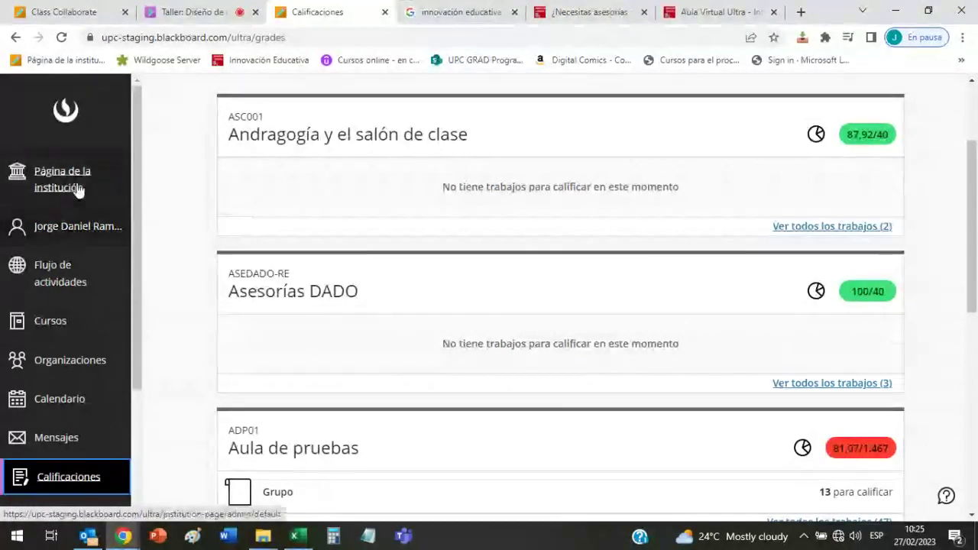
left_click(70, 317)
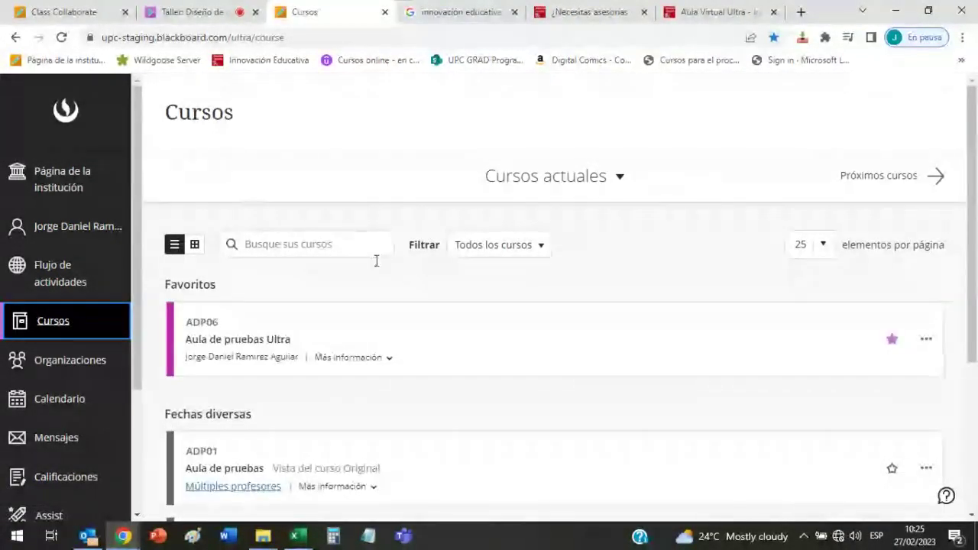
left_click(264, 340)
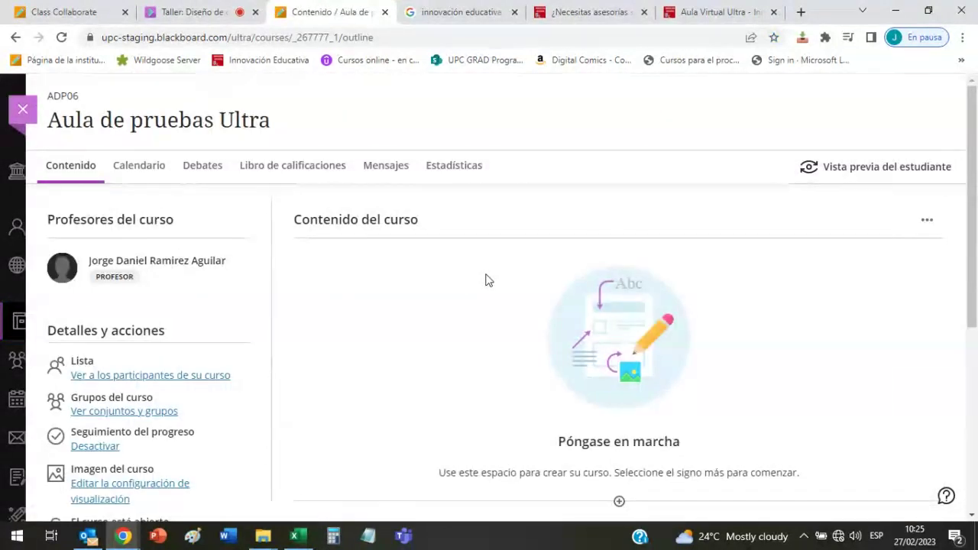
- Examine the course's Contenido page, including the teachers and the Detalles y acciones options from Lista to Bancos de preguntas
scroll(485, 279, "down", 5)
scroll(485, 280, "up", 5)
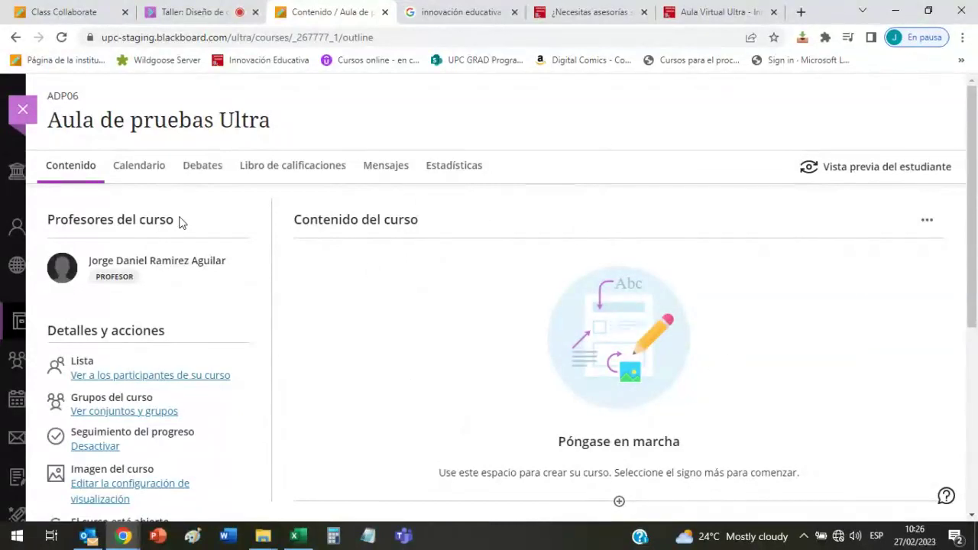
scroll(173, 280, "down", 2)
scroll(190, 264, "down", 1)
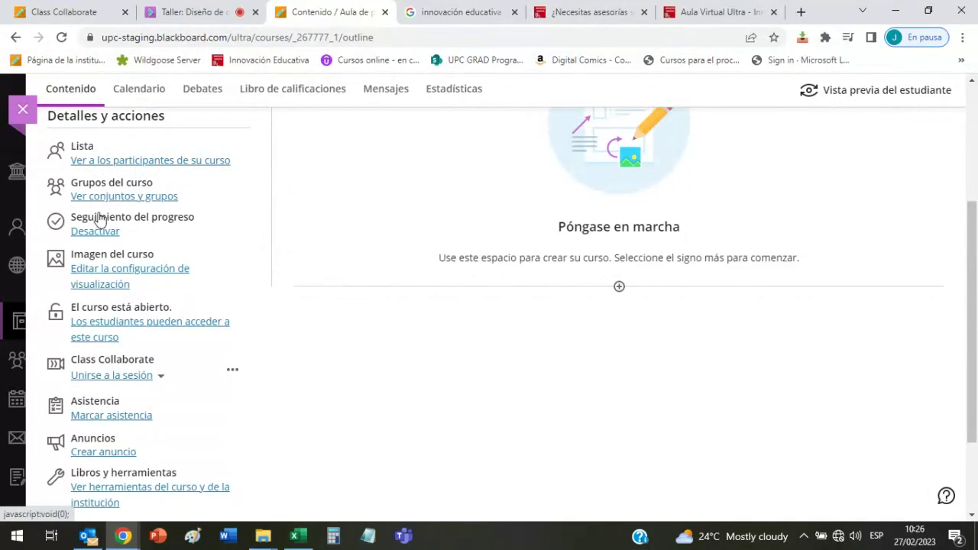
scroll(101, 264, "down", 1)
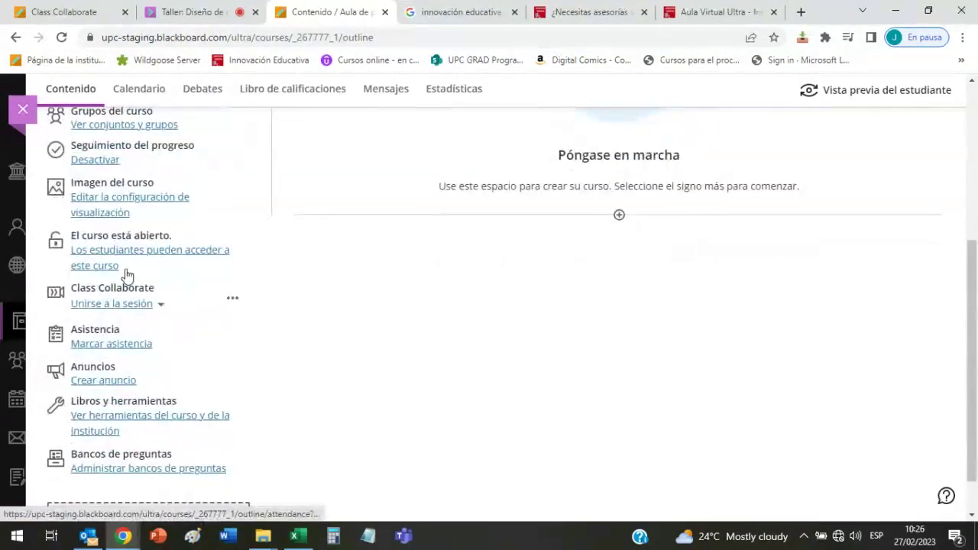
left_click_drag(74, 286, 152, 286)
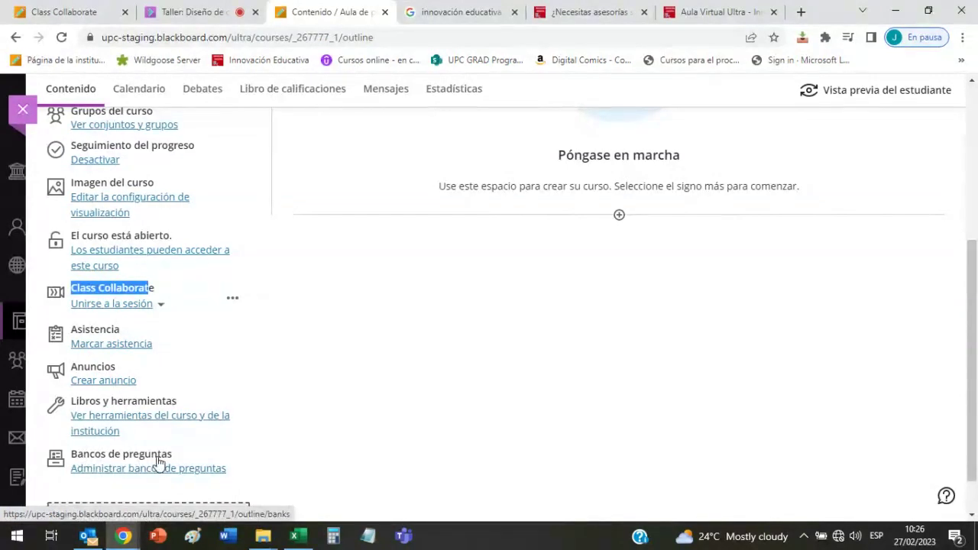
scroll(371, 347, "up", 1)
scroll(370, 347, "up", 3)
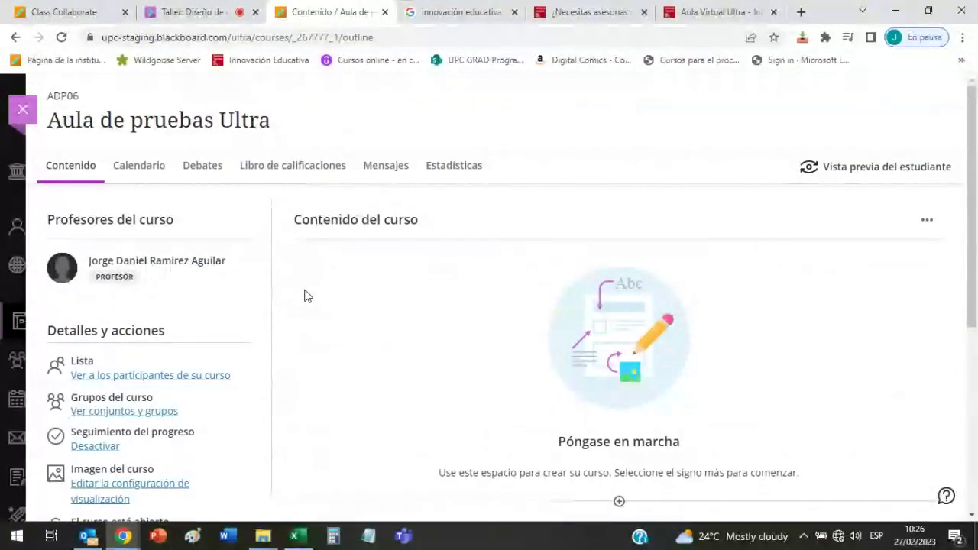
scroll(306, 296, "down", 1)
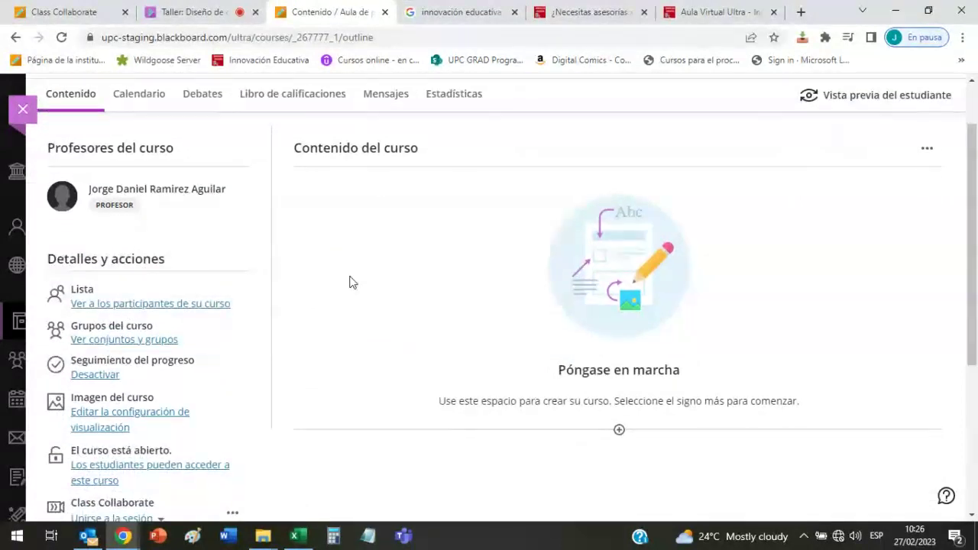
scroll(323, 290, "up", 1)
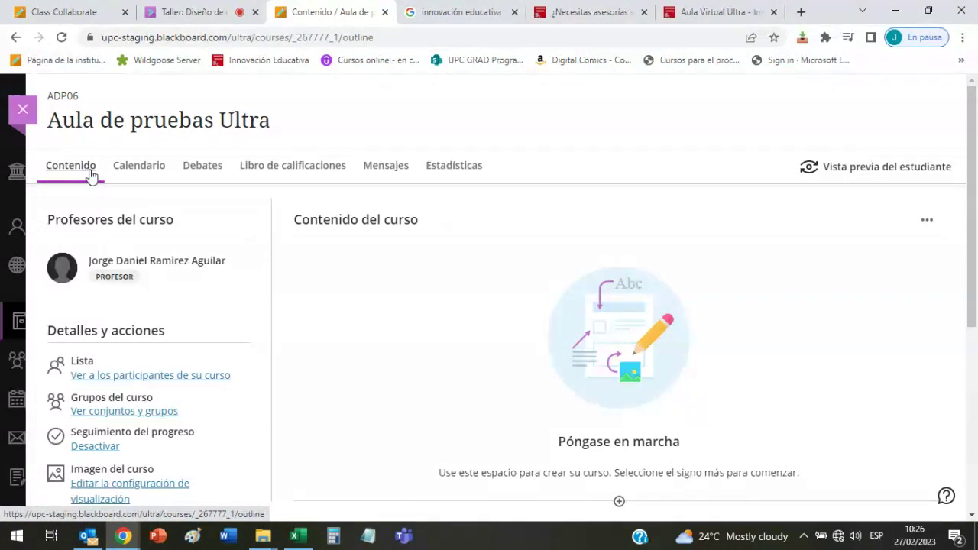
- View the course's Calendario, Debates, Libro de calificaciones, Mensajes and Estadísticas sections in turn
left_click(145, 177)
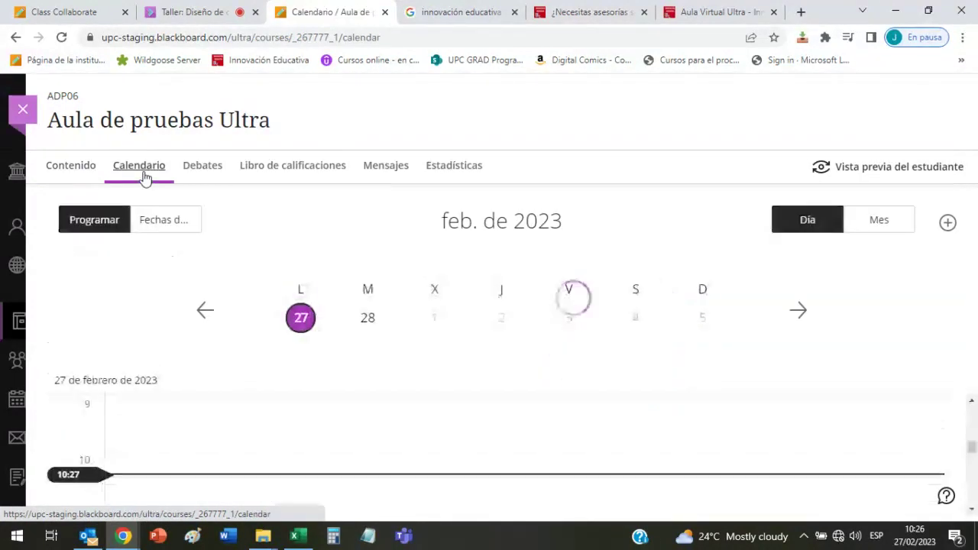
left_click(207, 172)
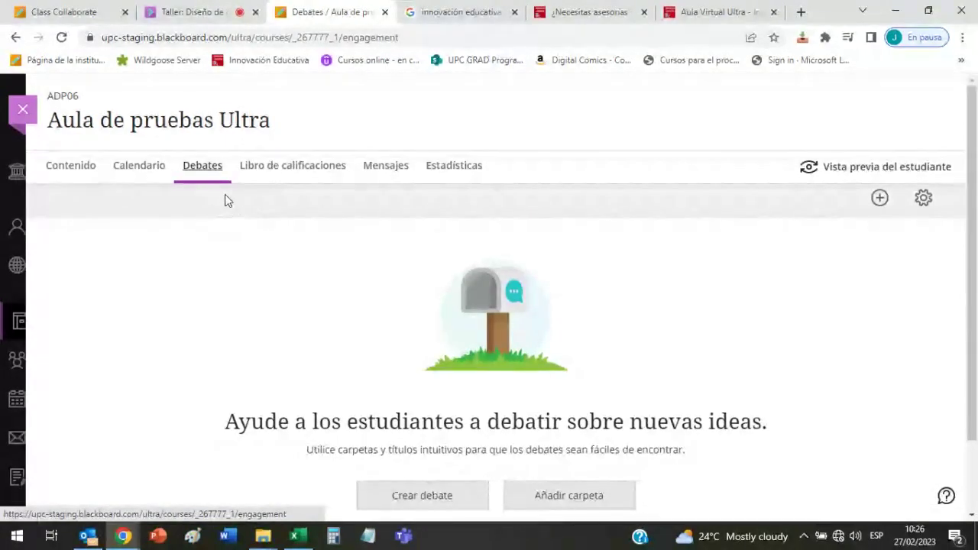
left_click(295, 183)
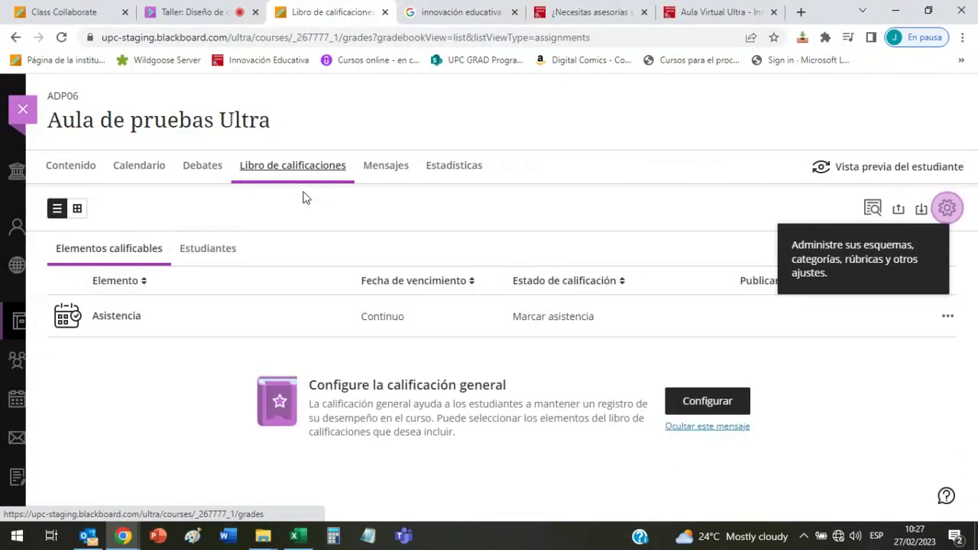
left_click(386, 174)
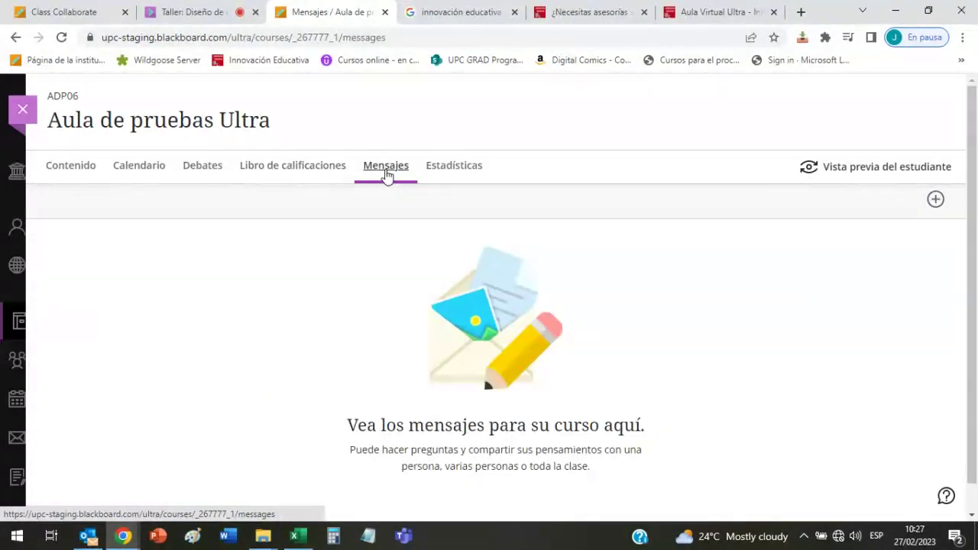
left_click(450, 173)
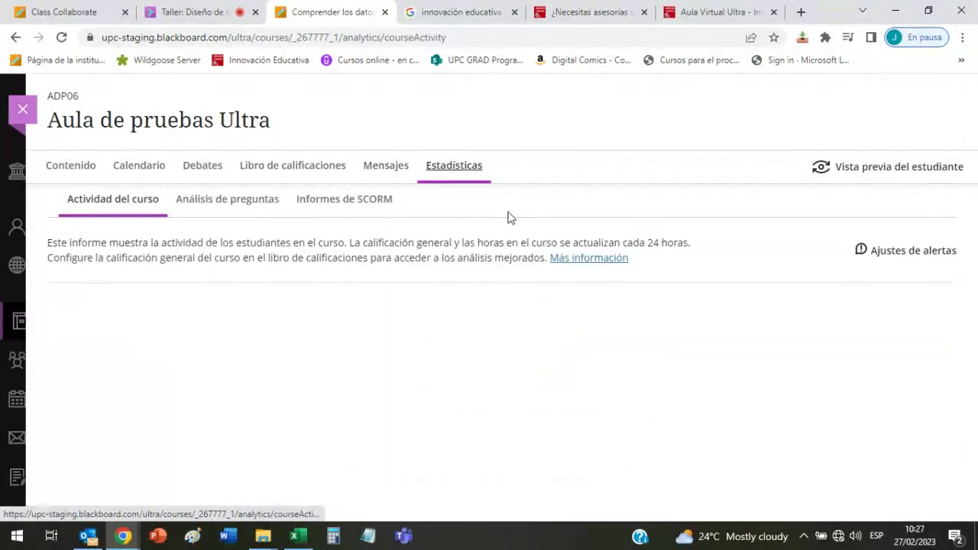
- Return to the course's Contenido section and look over the area for adding course content
left_click(77, 177)
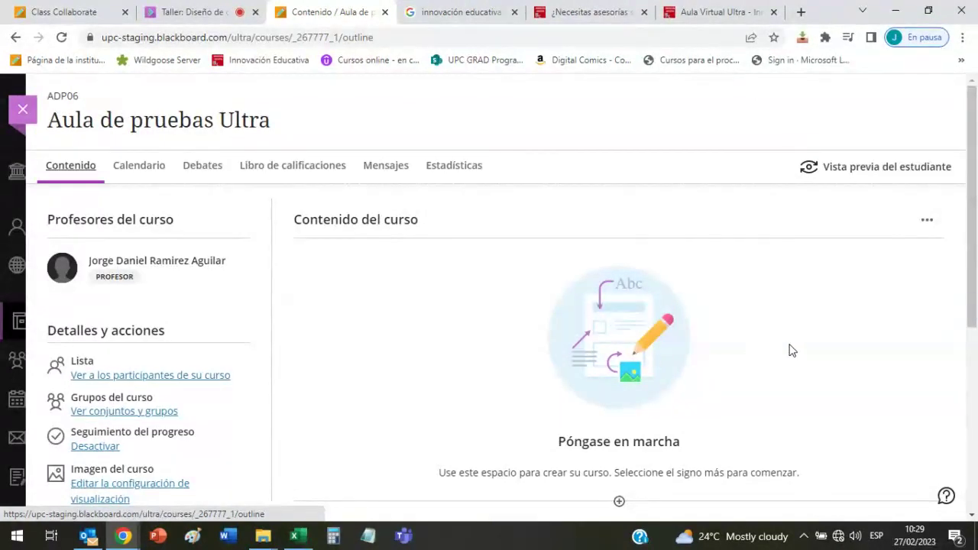
scroll(763, 366, "down", 4)
scroll(763, 367, "up", 2)
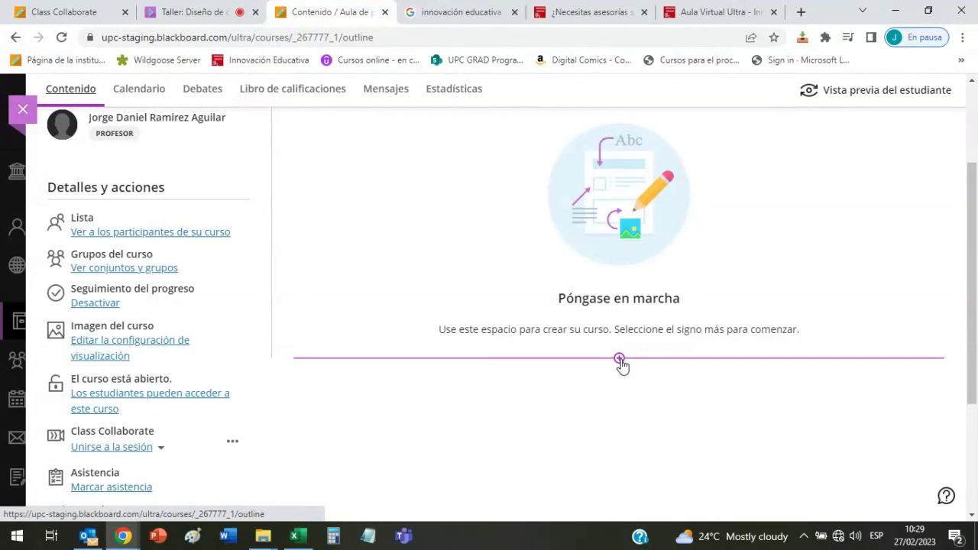
scroll(621, 365, "up", 2)
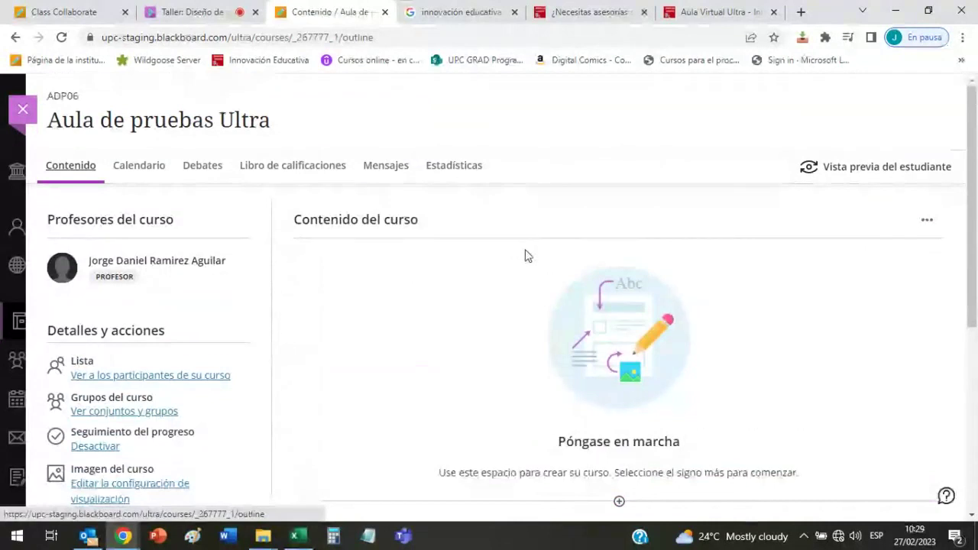
- Start creating an element in the empty course content and review the available types from Módulo de aprendizaje to Diario
scroll(526, 255, "down", 1)
scroll(525, 255, "down", 1)
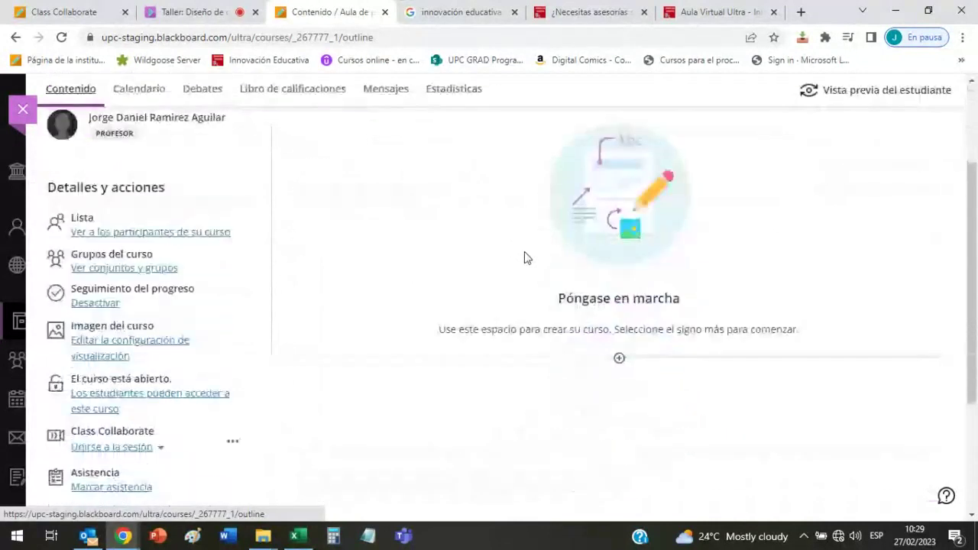
left_click(620, 359)
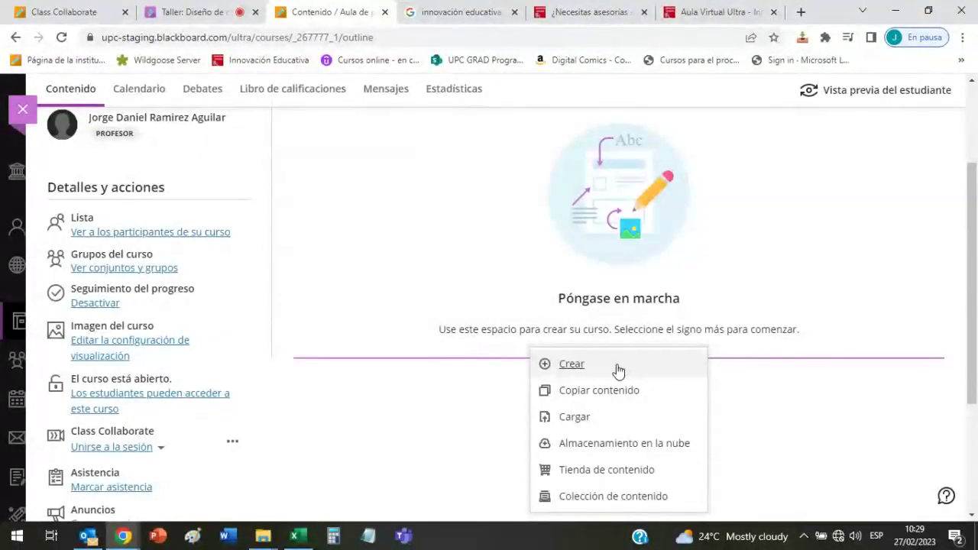
left_click(617, 368)
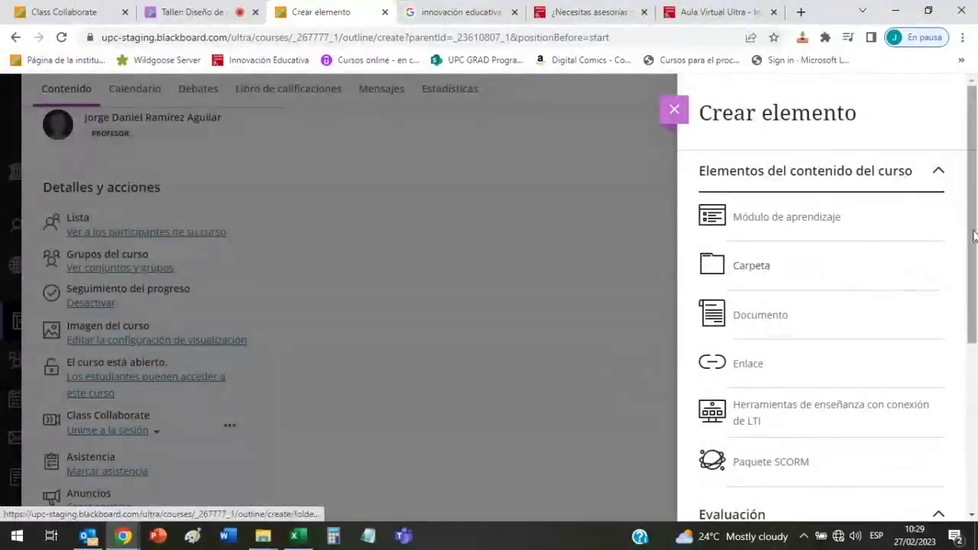
left_click_drag(974, 236, 974, 386)
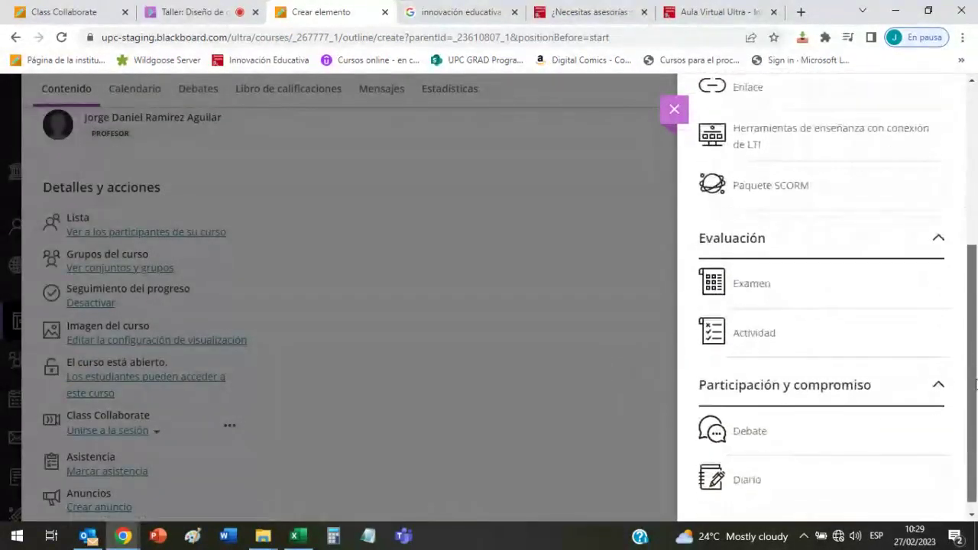
scroll(840, 229, "up", 4)
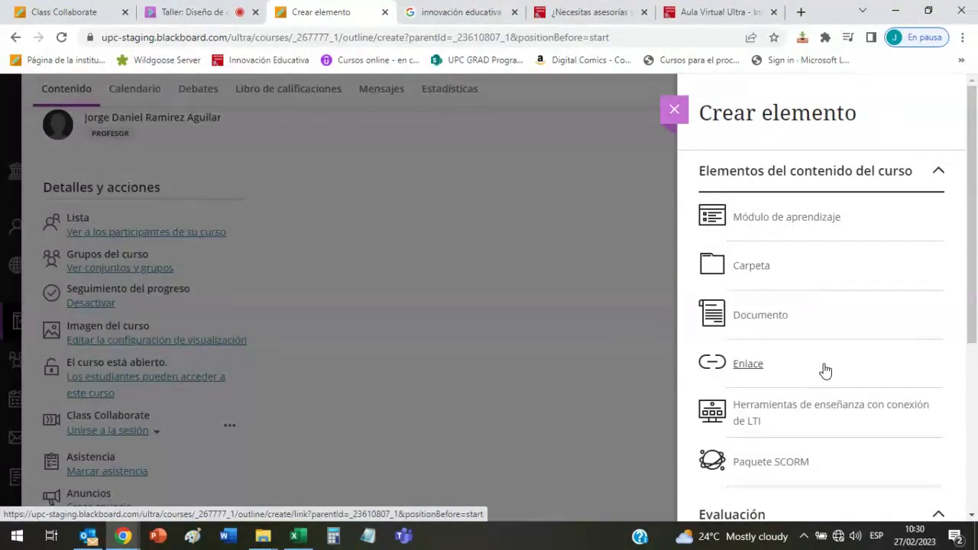
scroll(844, 324, "down", 2)
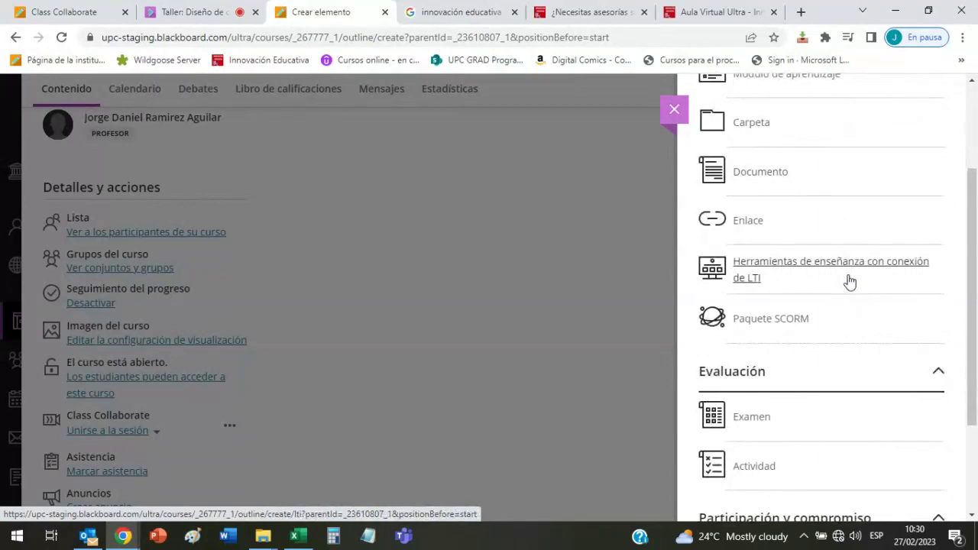
scroll(838, 334, "down", 1)
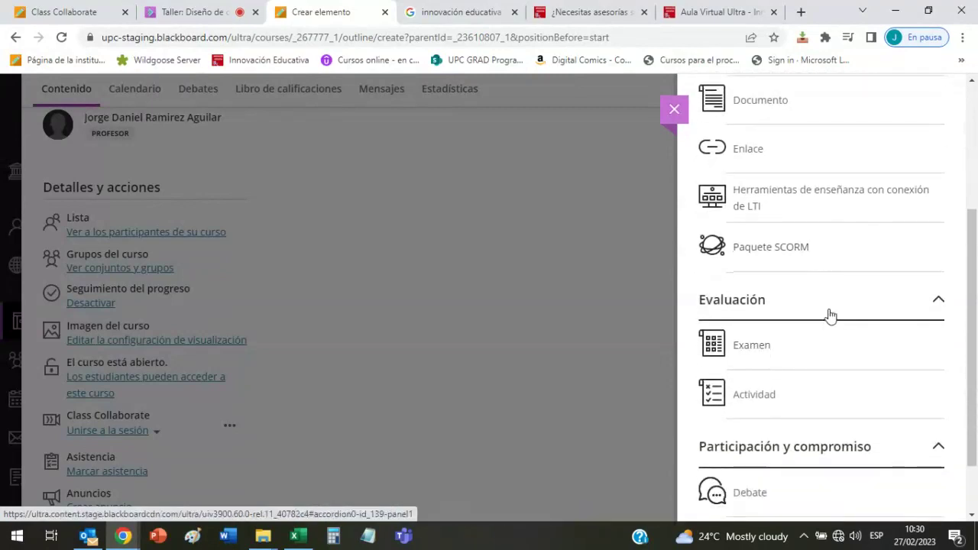
scroll(818, 229, "up", 2)
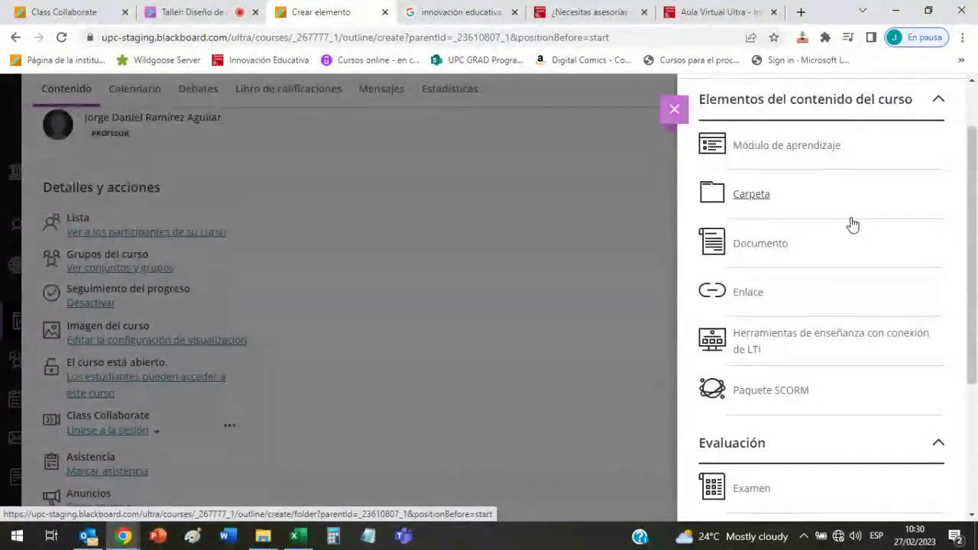
scroll(840, 269, "down", 3)
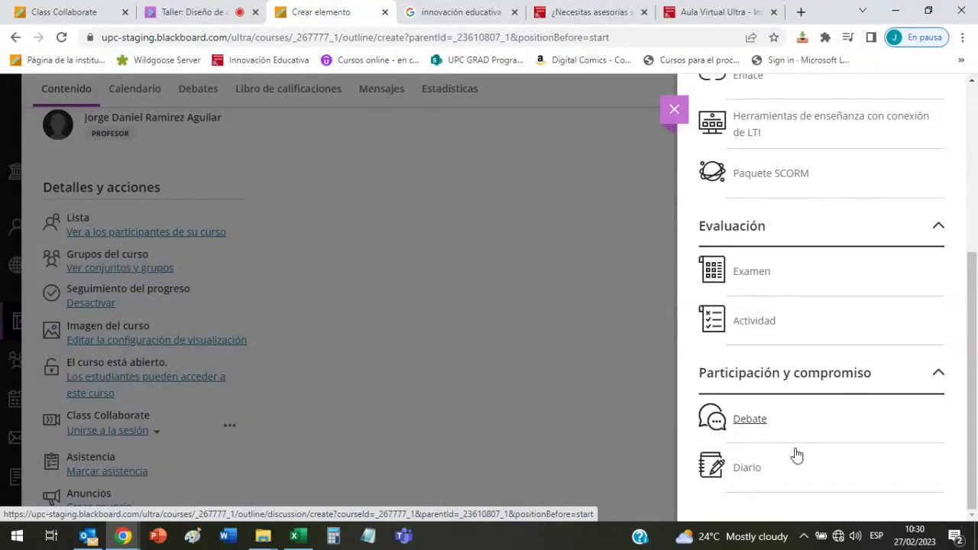
scroll(810, 464, "up", 4)
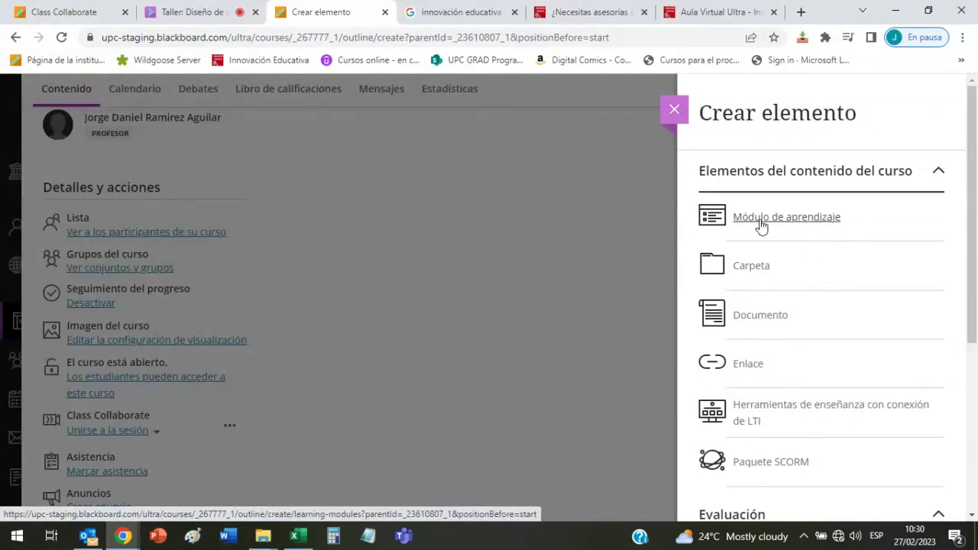
- Create a learning module titled "Unidad 1 - Introducción al curso", set it to Visible para los estudiantes and save it
left_click(807, 223)
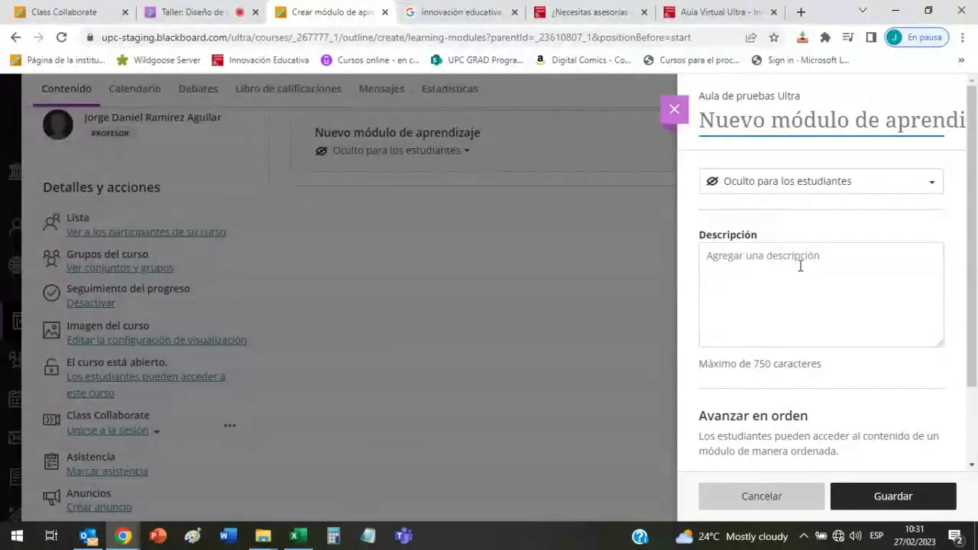
type("Unida")
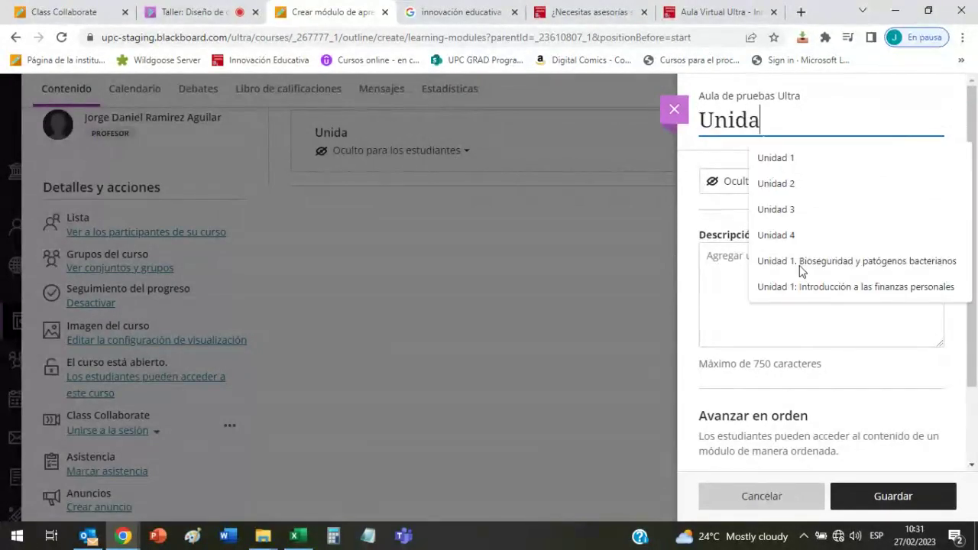
type("d 1")
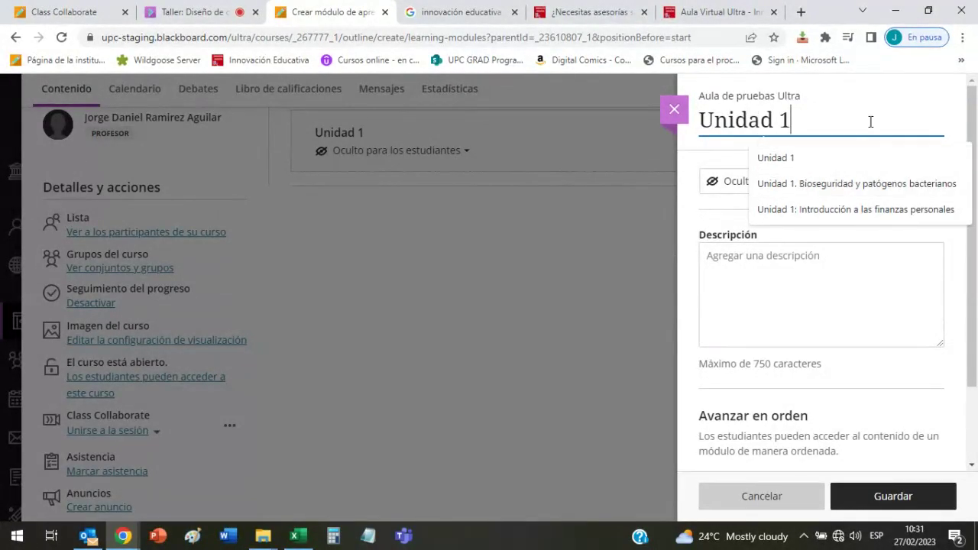
type(" - Intro")
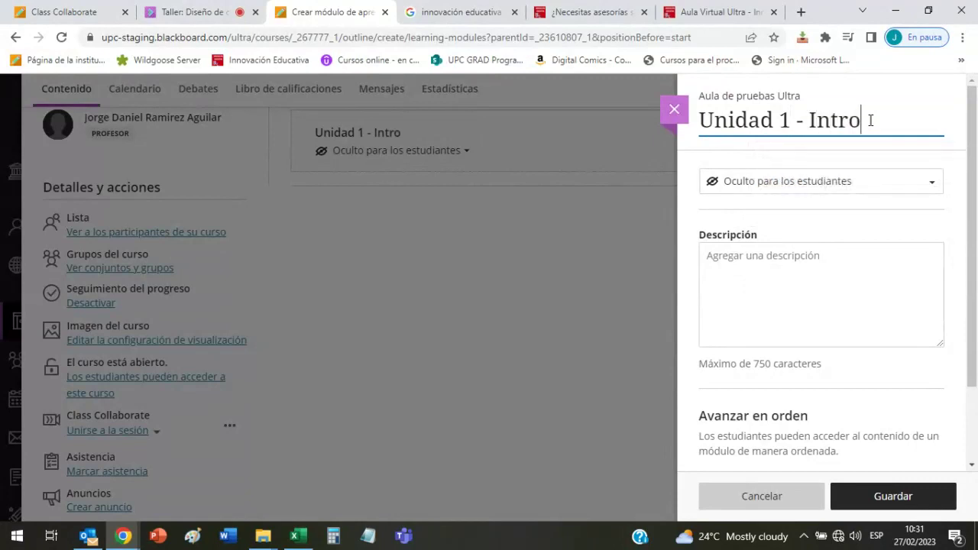
type("duccip")
key("BackSpace")
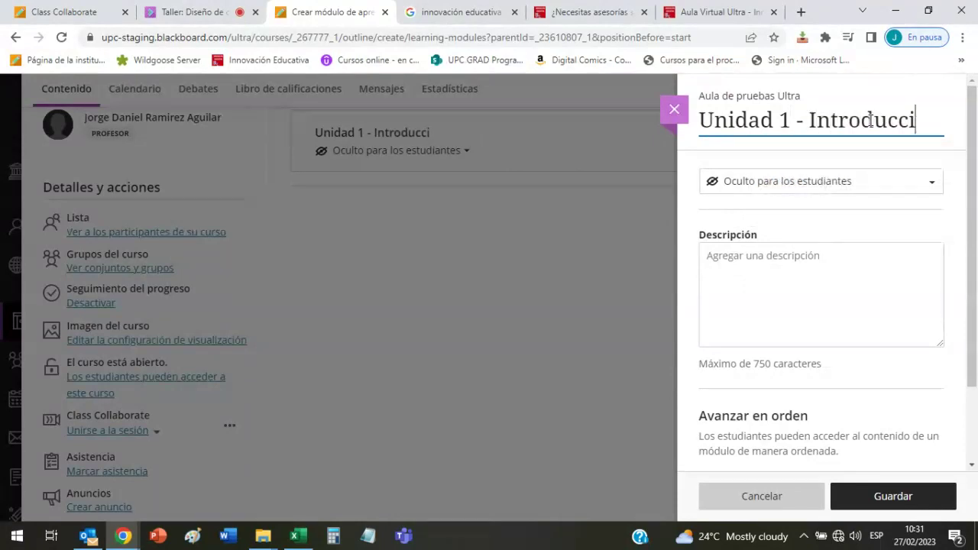
type("ón al curso")
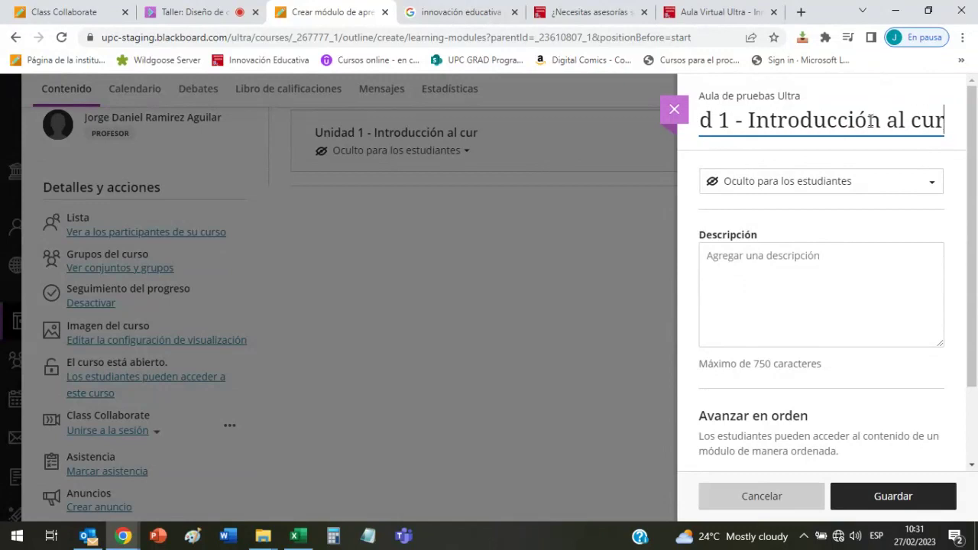
left_click(921, 181)
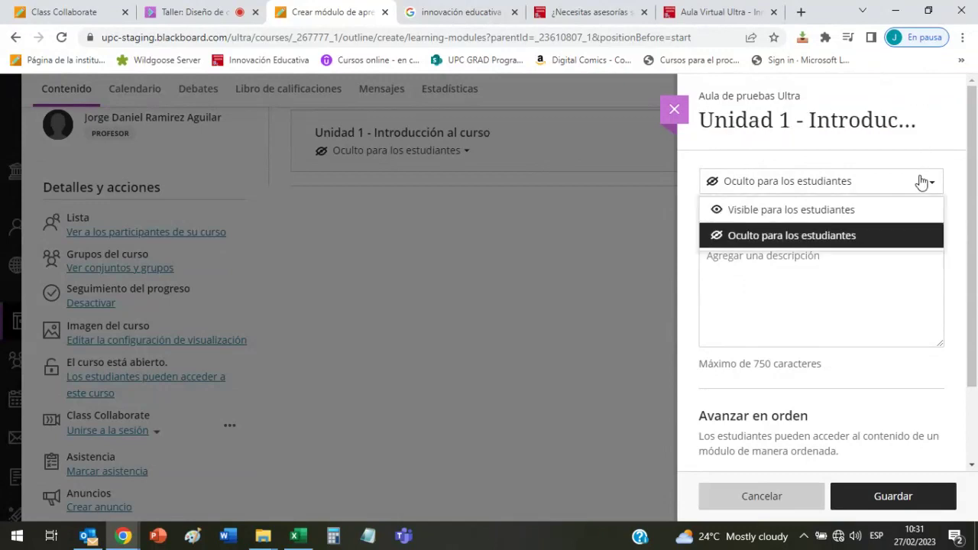
left_click(824, 217)
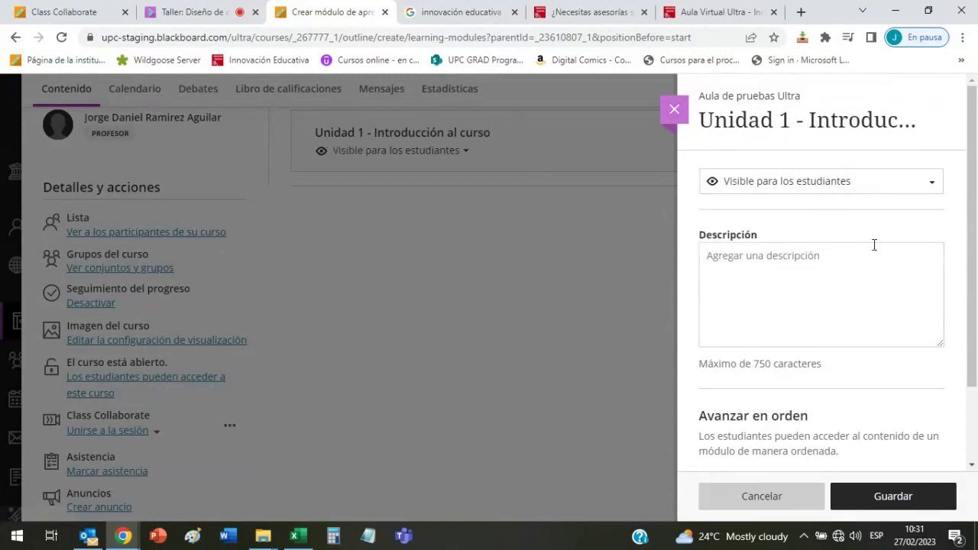
left_click(892, 496)
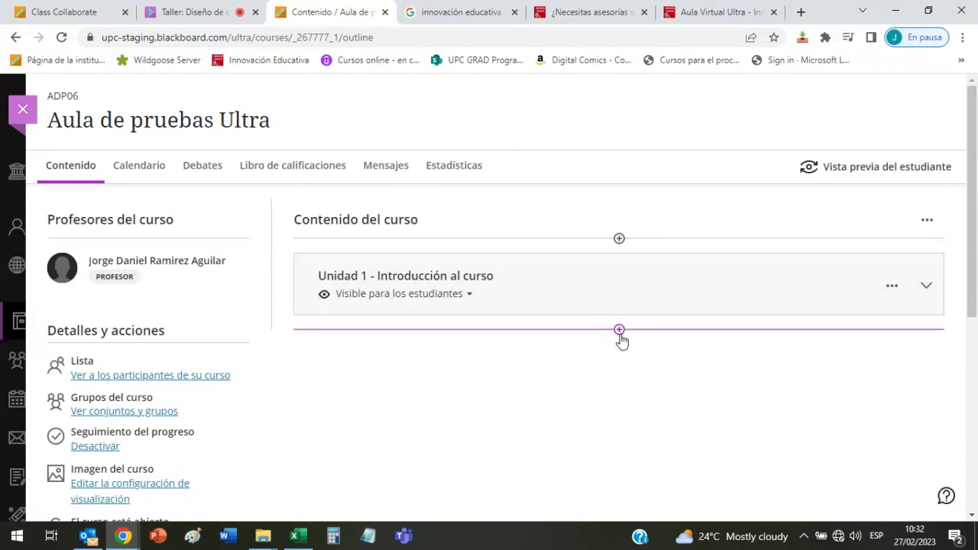
- Start a new learning module above Unidad 1 and set it to Visible para los estudiantes
left_click(619, 240)
left_click(614, 270)
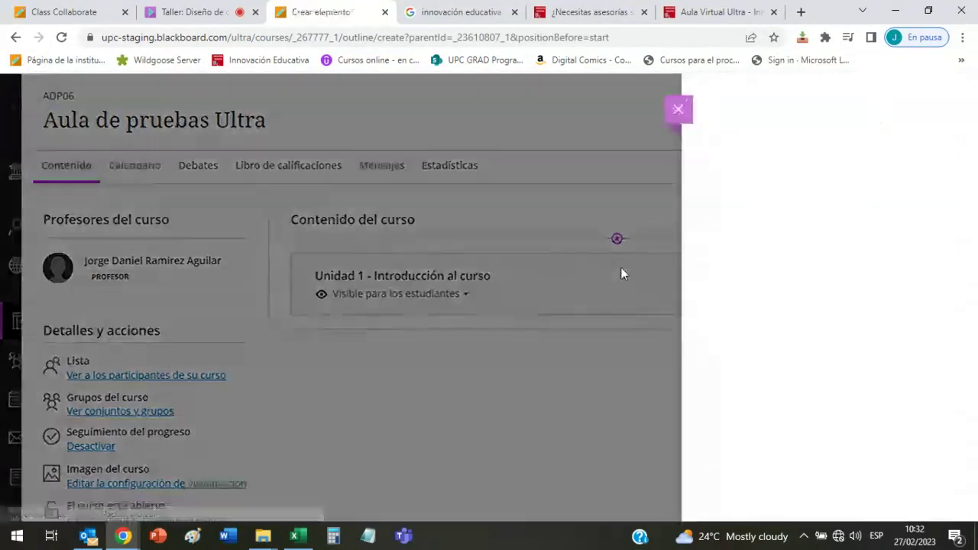
left_click(811, 219)
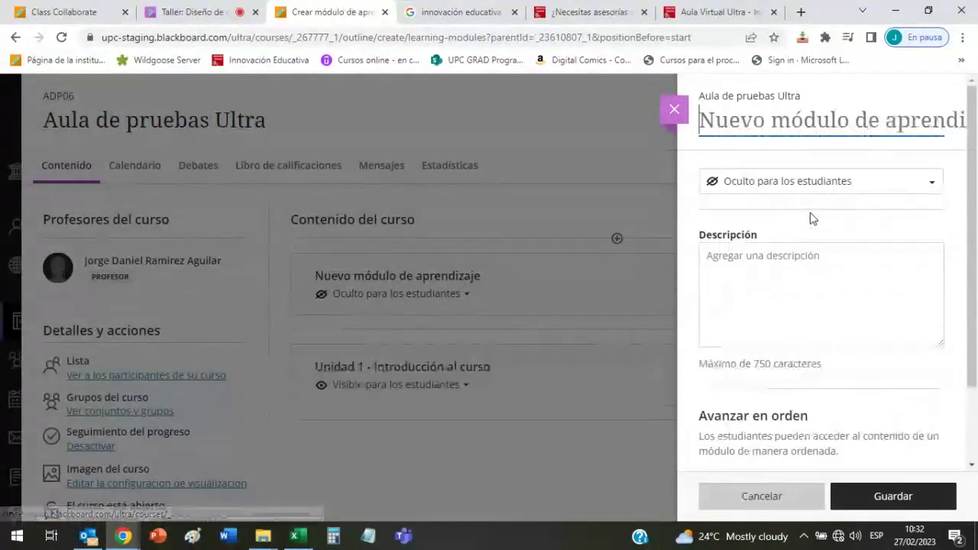
left_click(871, 189)
left_click(810, 211)
- Replace the new module's default title with "Información general" and save the module
left_click(783, 129)
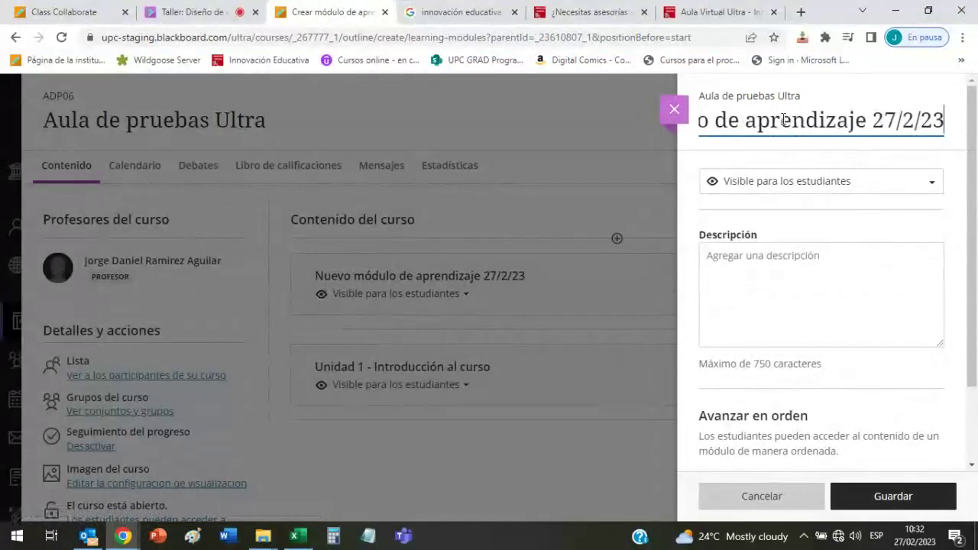
key("BackSpace")
key("BackSpace")
key("BackSpace")
key("BackSpace")
key("BackSpace")
key("BackSpace")
key("BackSpace")
key("BackSpace")
key("BackSpace")
key("BackSpace")
key("BackSpace")
key("BackSpace")
key("BackSpace")
key("BackSpace")
key("BackSpace")
key("BackSpace")
key("BackSpace")
key("BackSpace")
key("BackSpace")
key("BackSpace")
key("BackSpace")
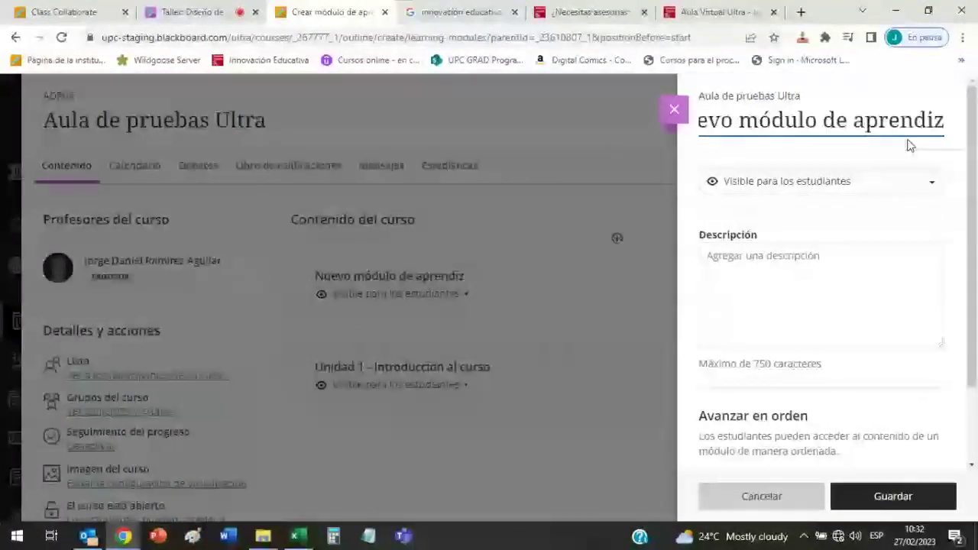
type("Información")
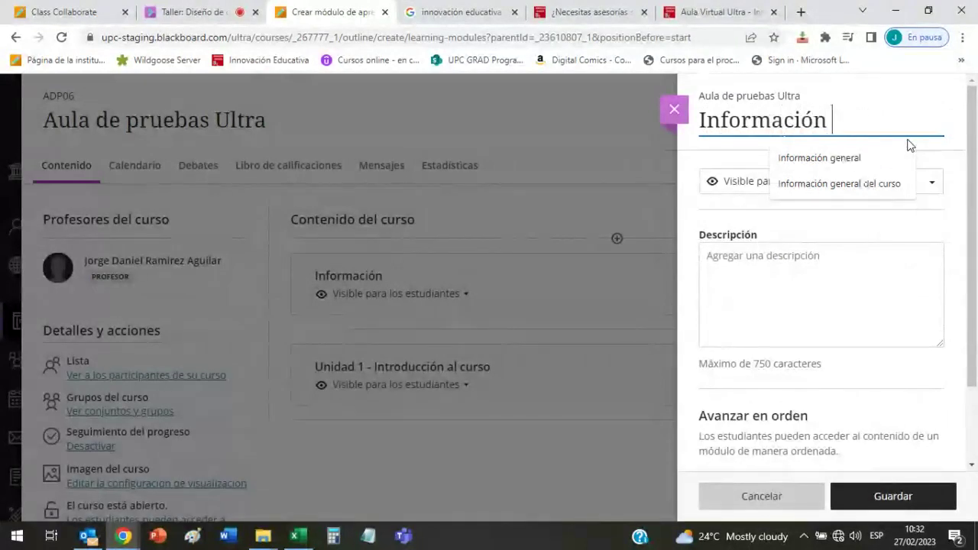
type(" general")
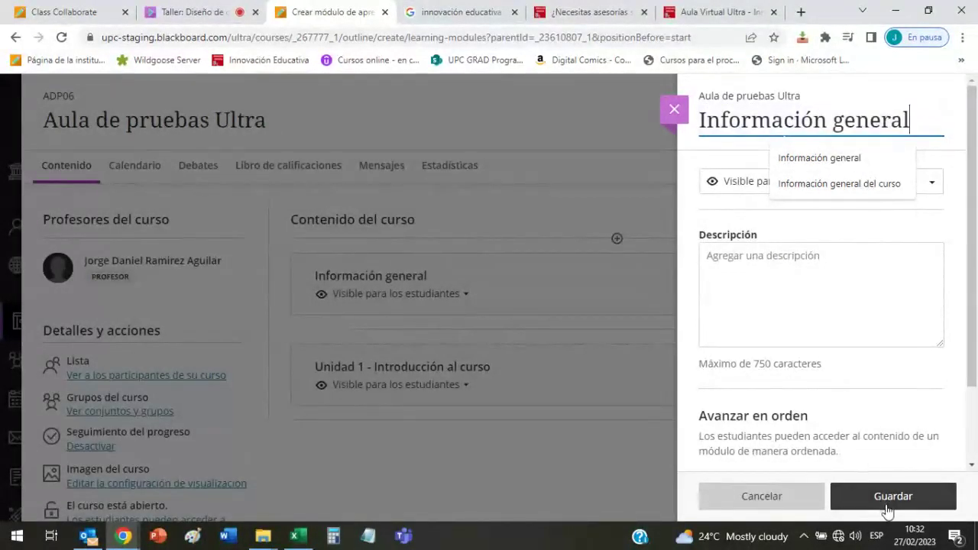
left_click(886, 500)
- Create a learning module titled "Unidad 2" below Unidad 1, set it to Visible para los estudiantes and save it
scroll(664, 283, "down", 1)
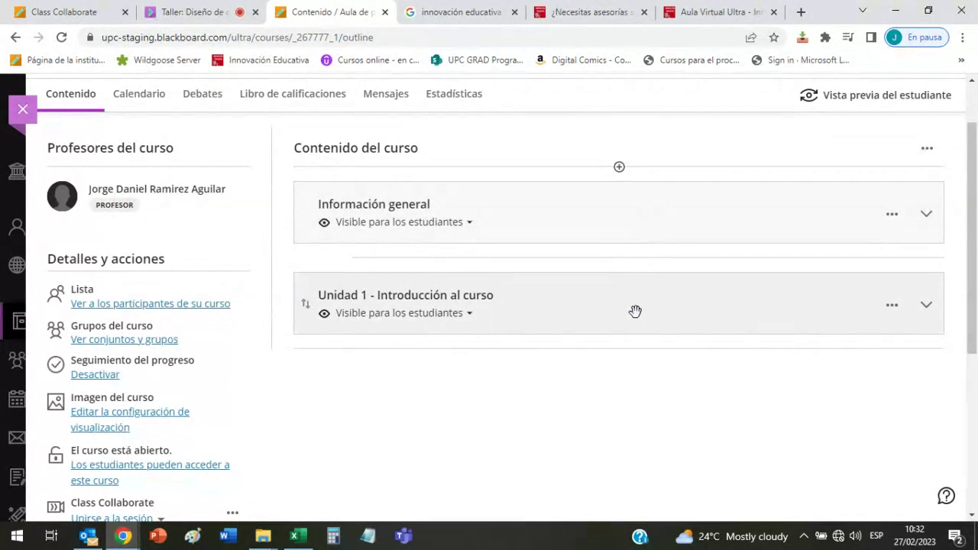
left_click(618, 353)
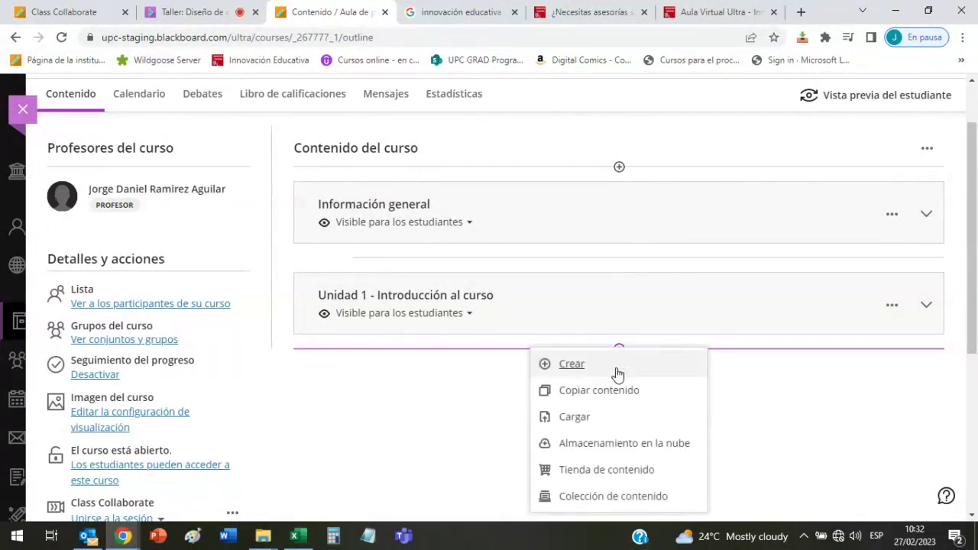
left_click(617, 373)
left_click(776, 229)
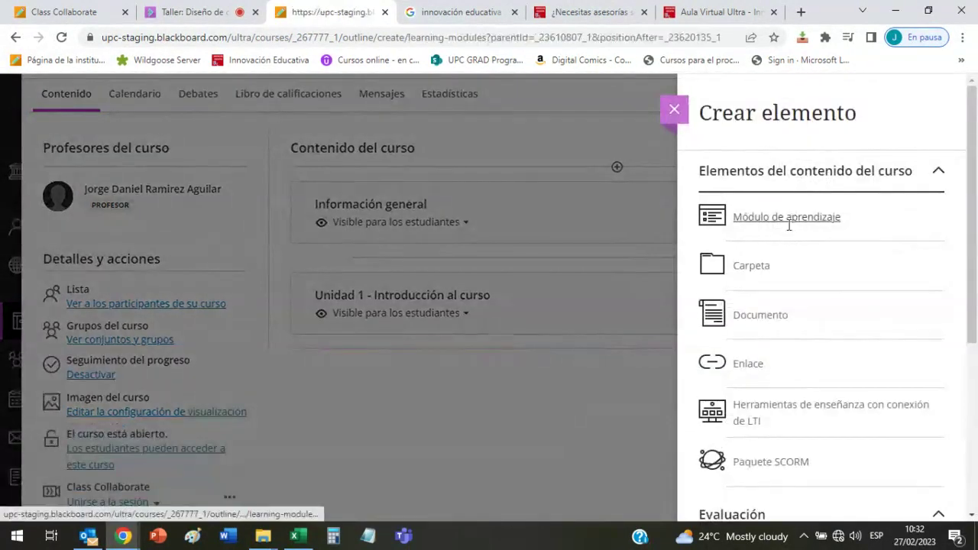
type("Unidad")
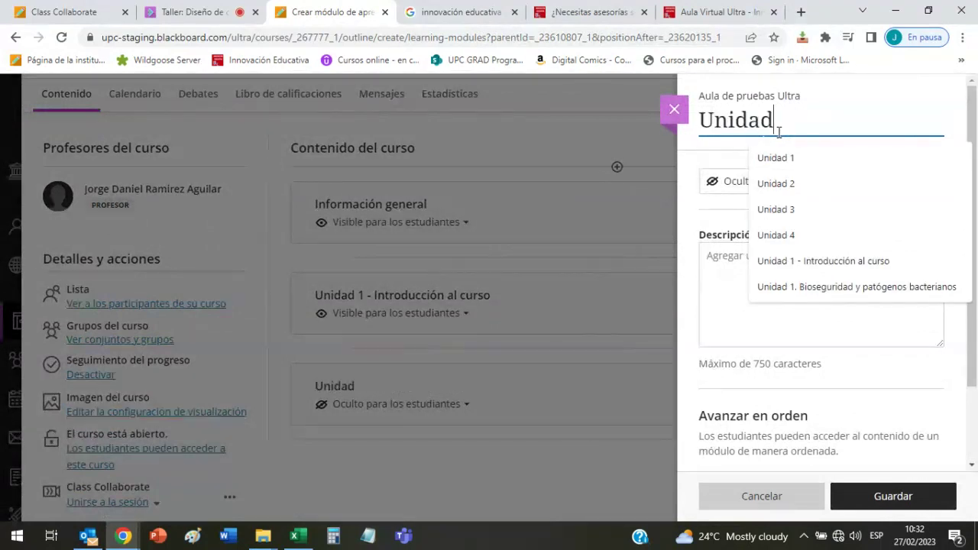
type(" 2")
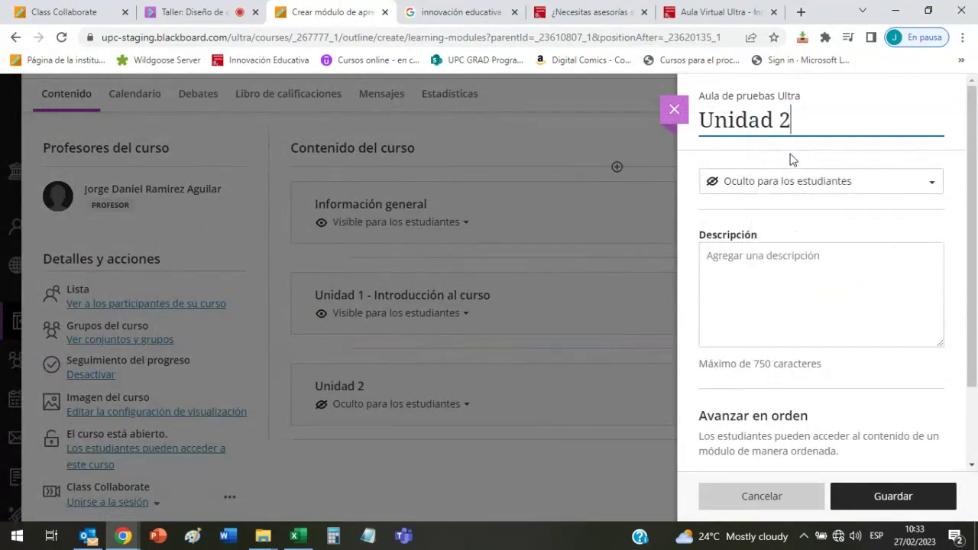
left_click(802, 183)
left_click(832, 210)
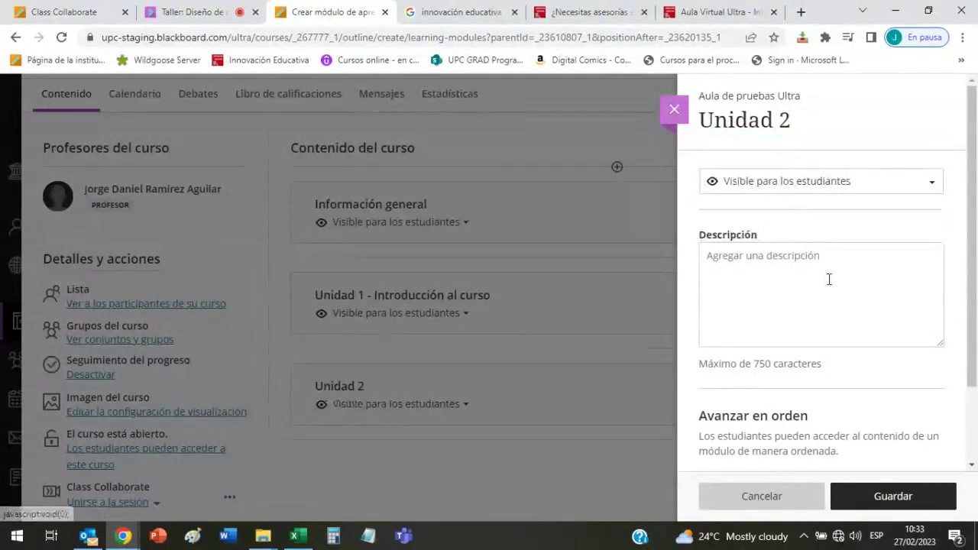
left_click(888, 500)
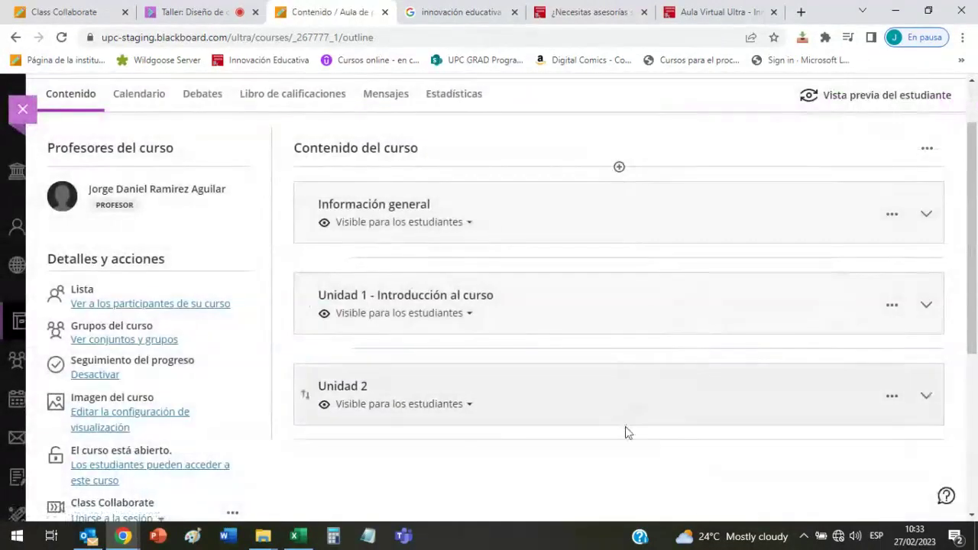
- Create a learning module titled "Unidad 3" below Unidad 2, set it to Visible para los estudiantes and save it
left_click(619, 441)
left_click(630, 369)
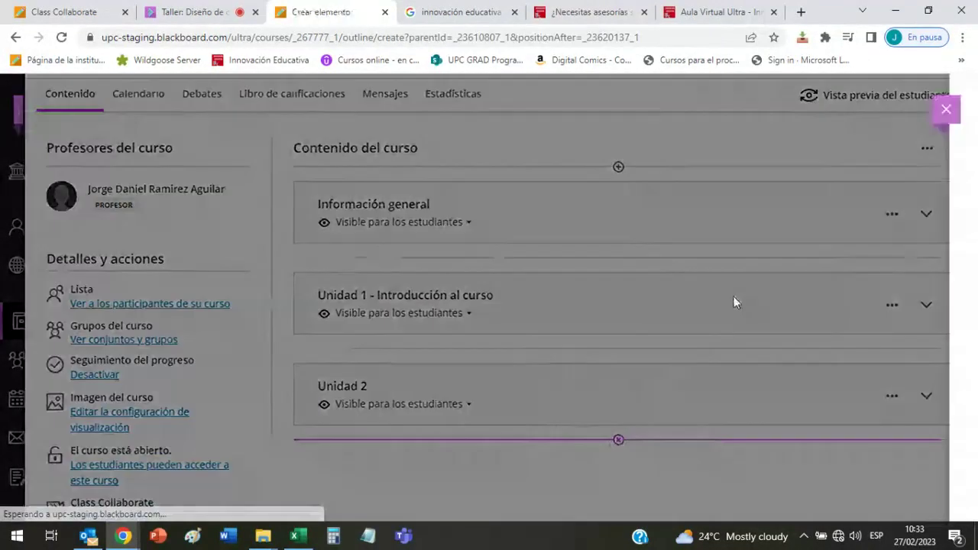
left_click(739, 220)
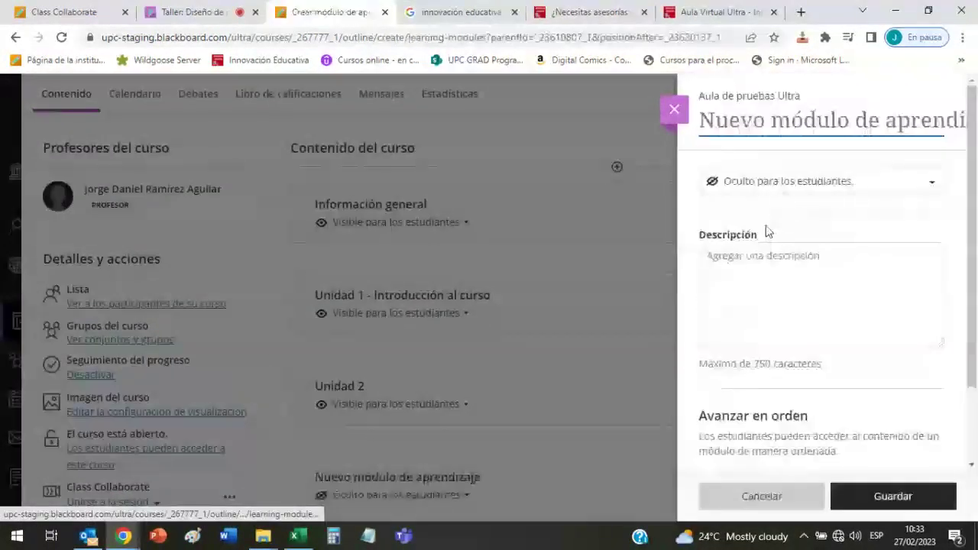
type("Unidad ")
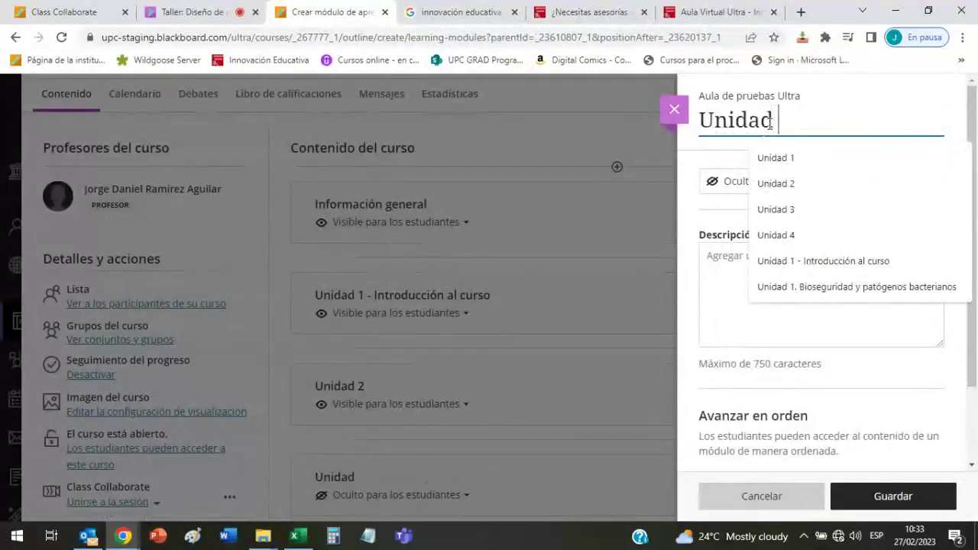
type("3")
key("Tab")
left_click(780, 183)
left_click(795, 207)
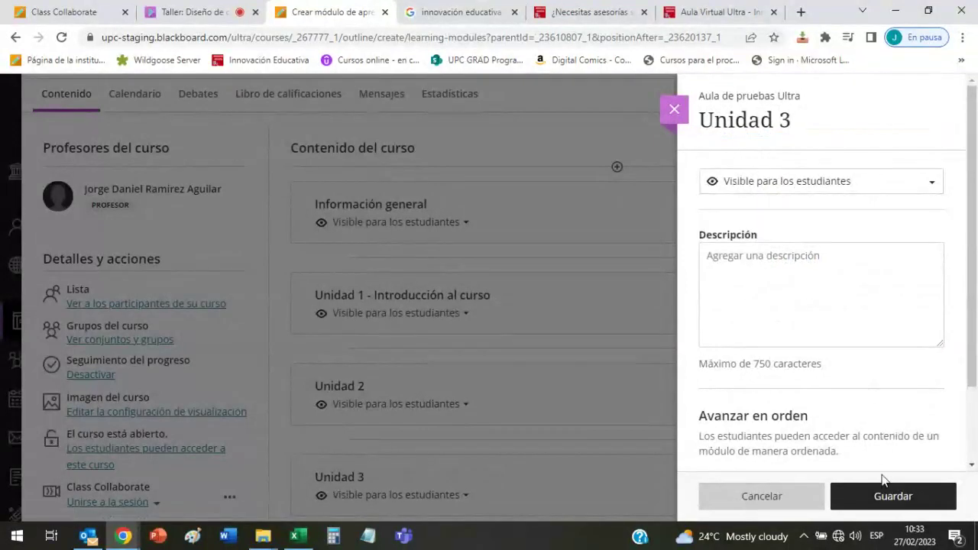
left_click(885, 488)
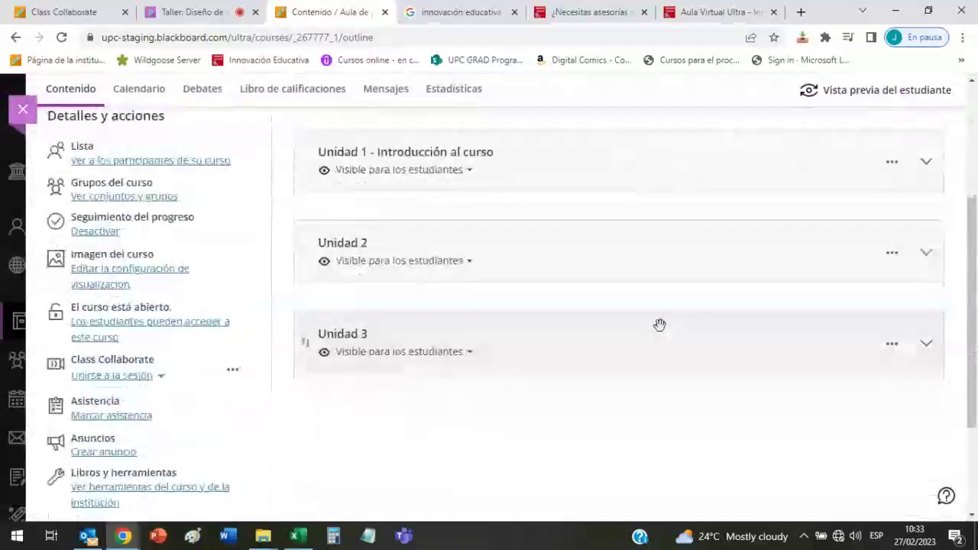
- Create a folder titled "Semana 1" inside the Unidad 1 module, set it to Visible para los estudiantes and save it
scroll(665, 324, "up", 2)
scroll(674, 329, "down", 1)
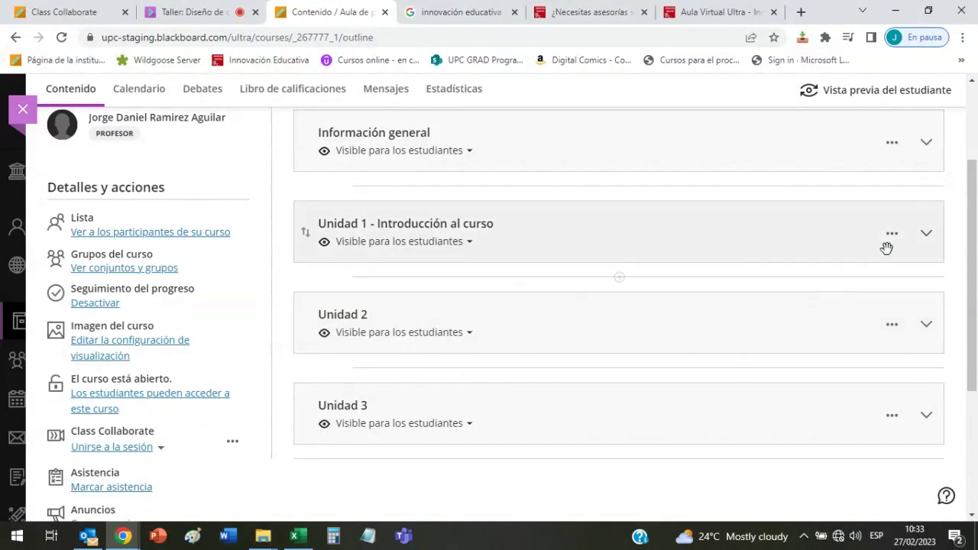
left_click(923, 233)
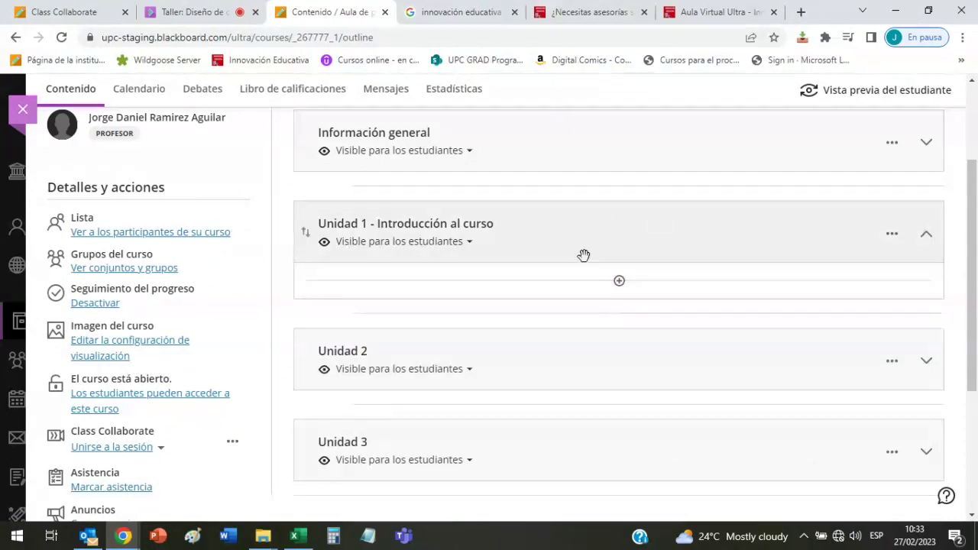
left_click(619, 281)
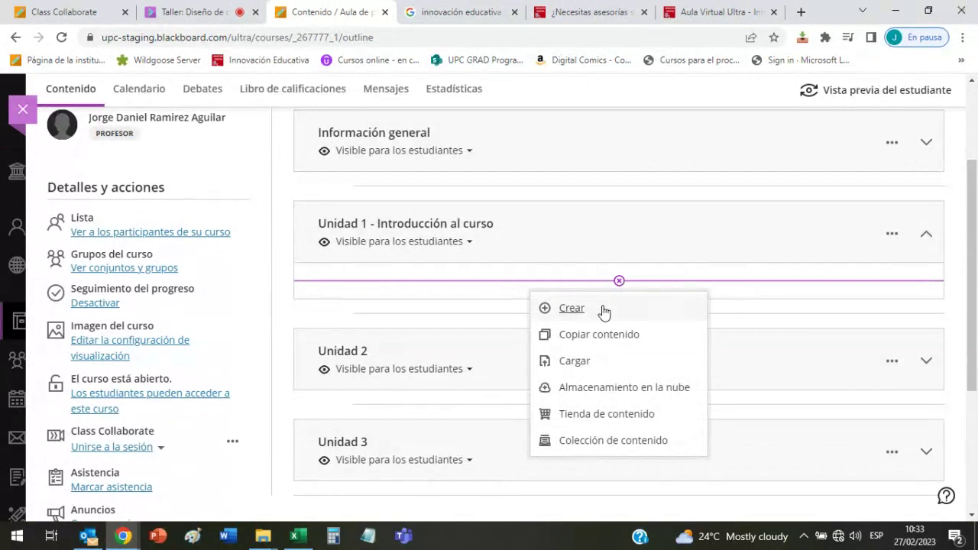
left_click(603, 310)
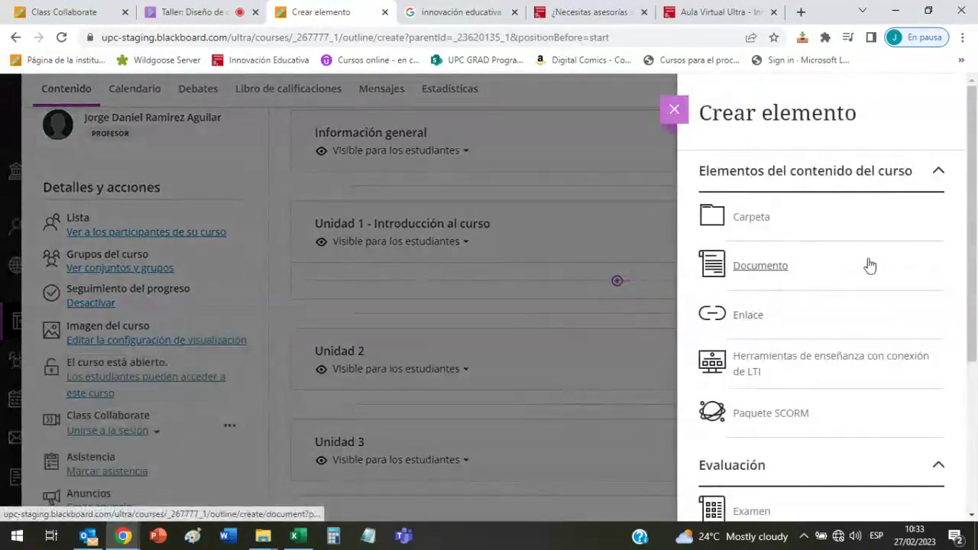
left_click(763, 222)
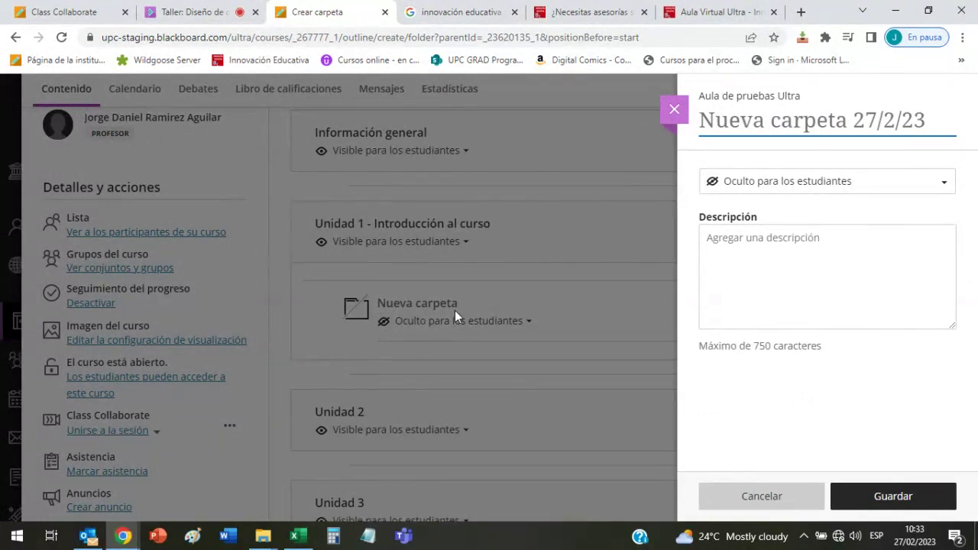
type("Seman")
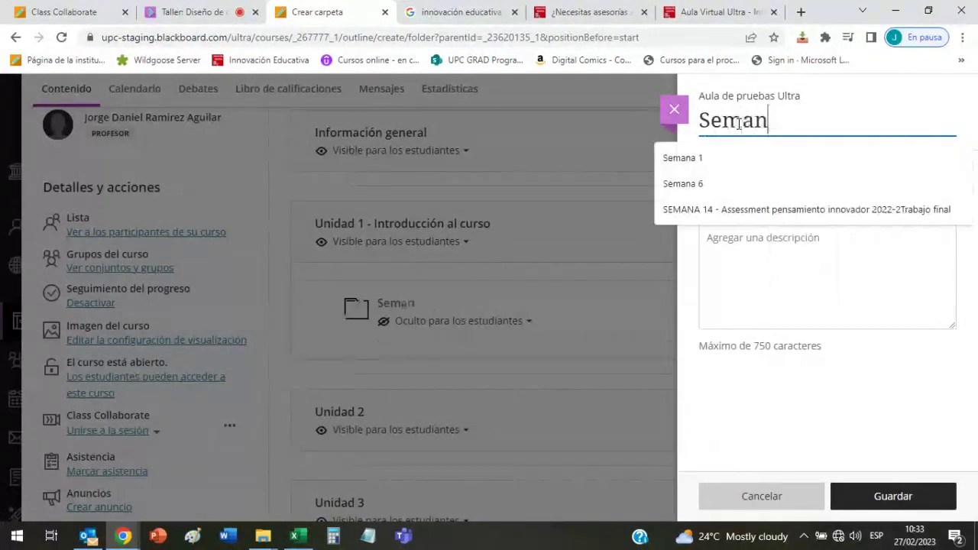
type("a 1")
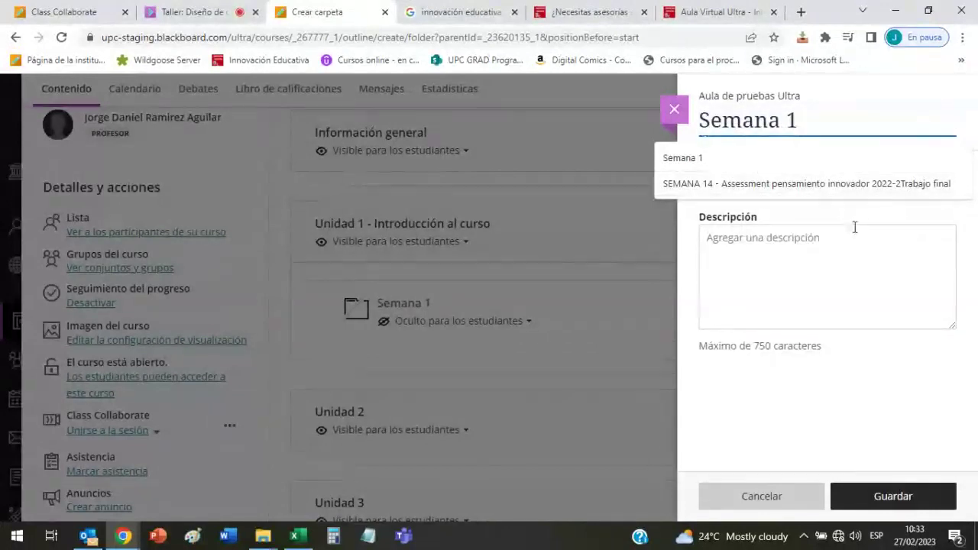
left_click(792, 399)
left_click(814, 184)
left_click(802, 200)
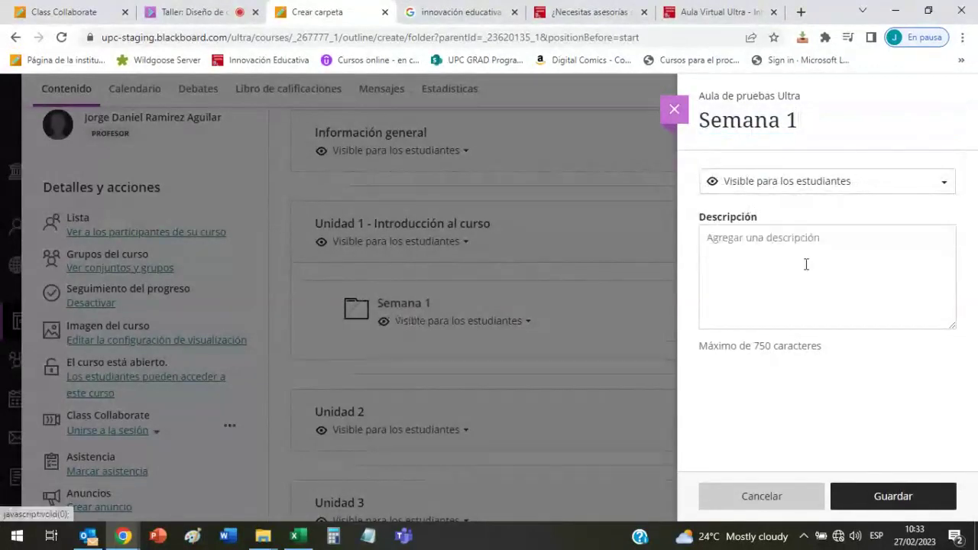
left_click(892, 495)
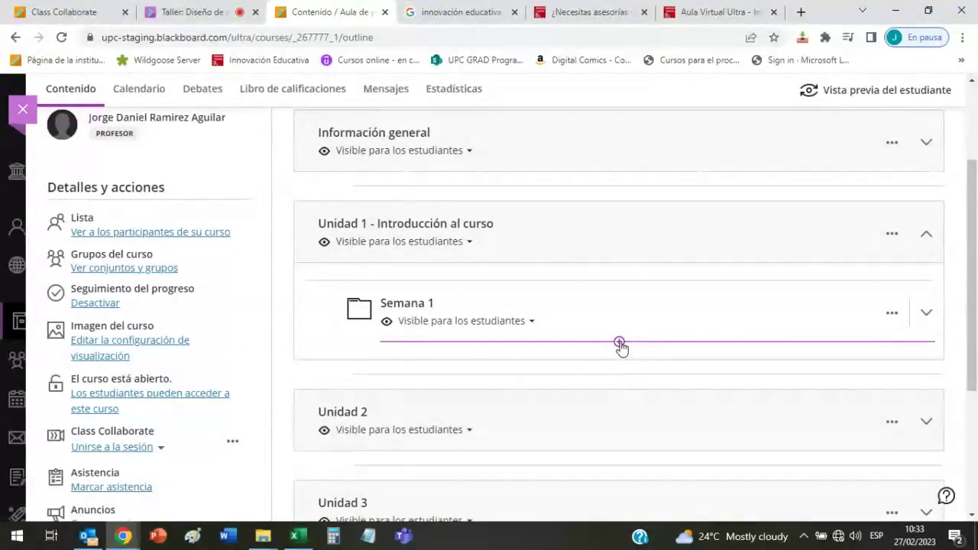
left_click(620, 343)
left_click(629, 362)
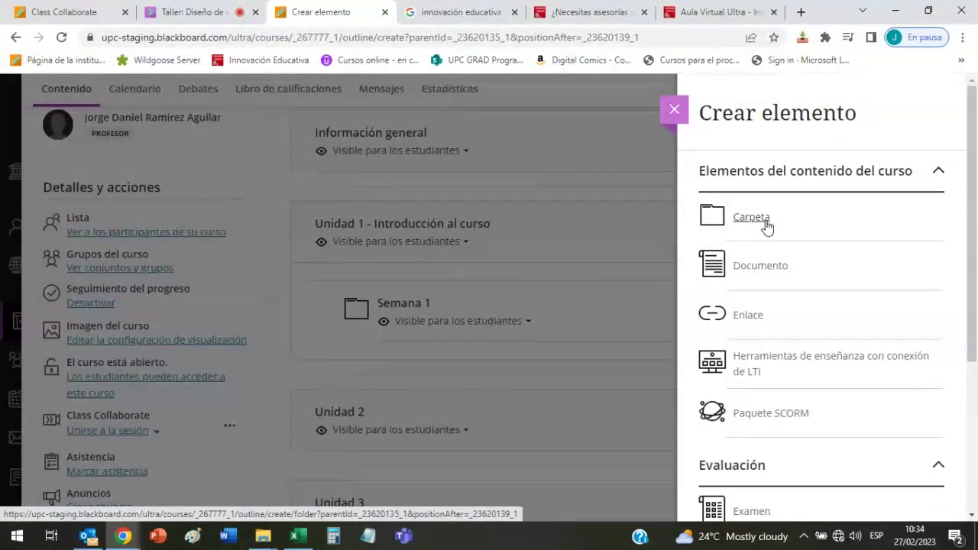
left_click(674, 109)
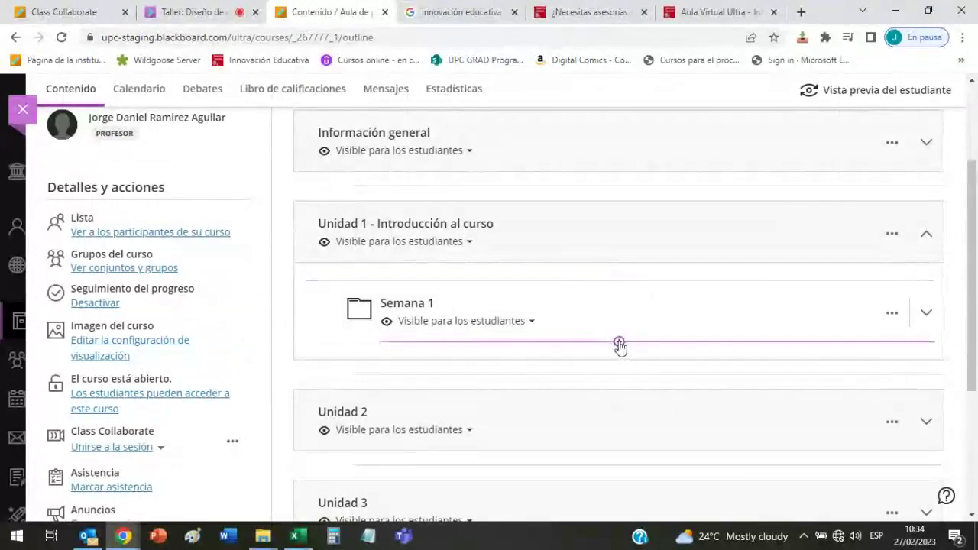
- Create a folder titled "Semana 2" below Semana 1 in Unidad 1, set it to Visible para los estudiantes and save it
left_click(618, 342)
left_click(594, 365)
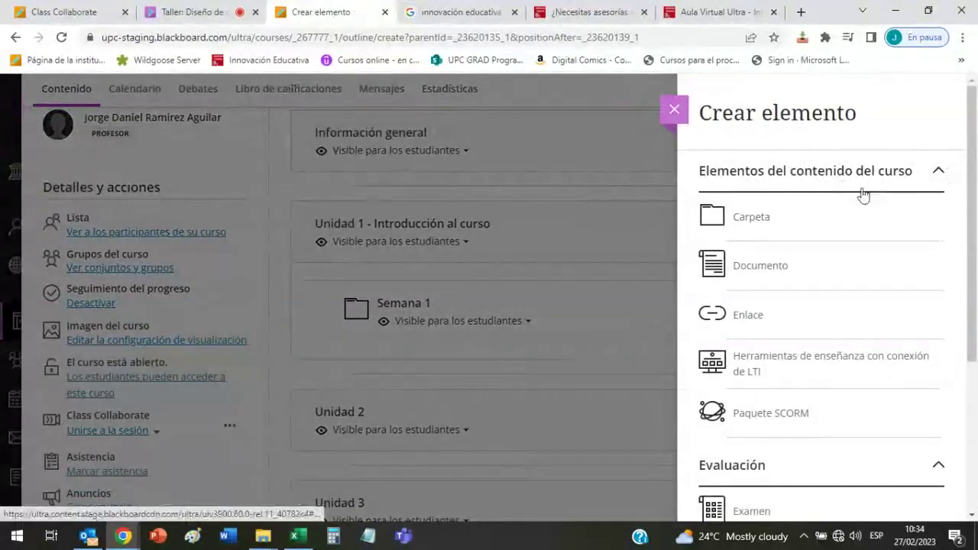
left_click(766, 221)
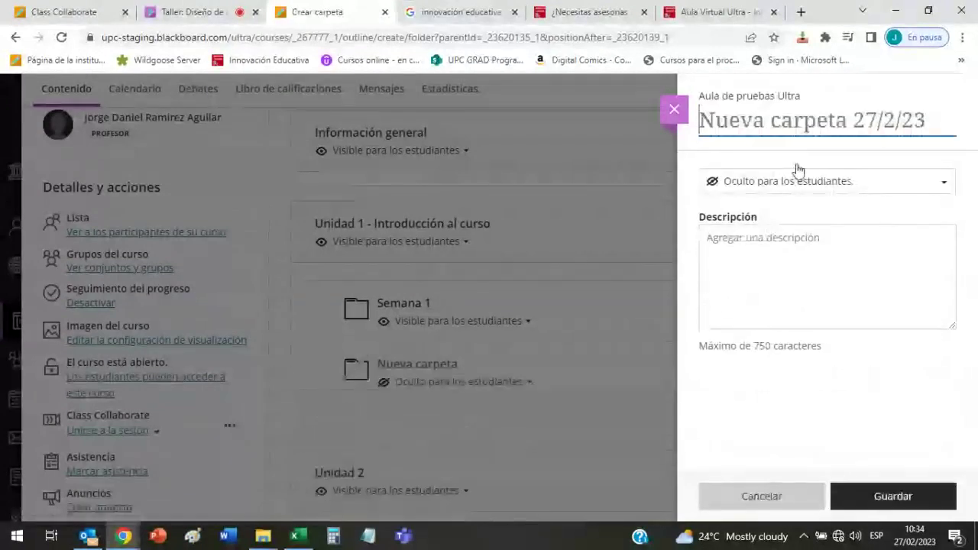
type("Semana 2")
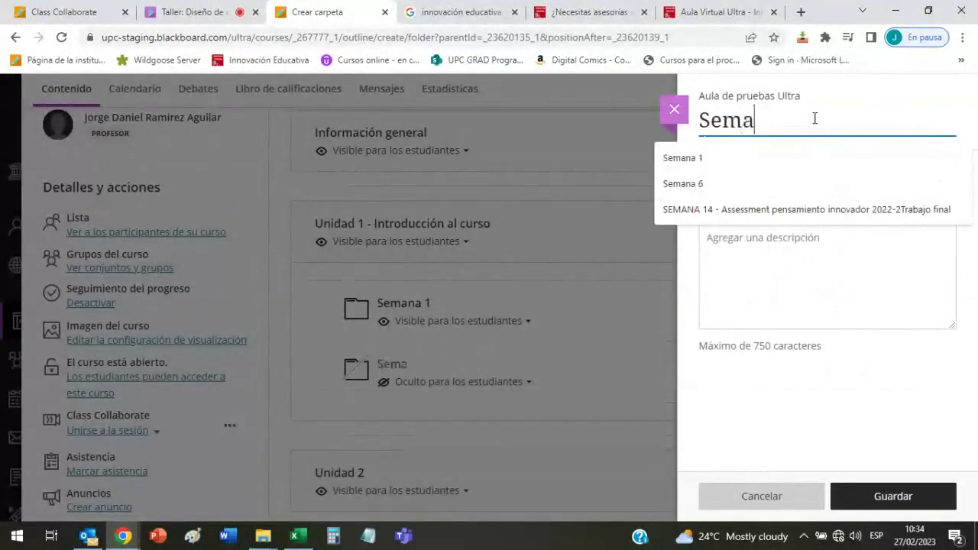
left_click(823, 183)
left_click(816, 209)
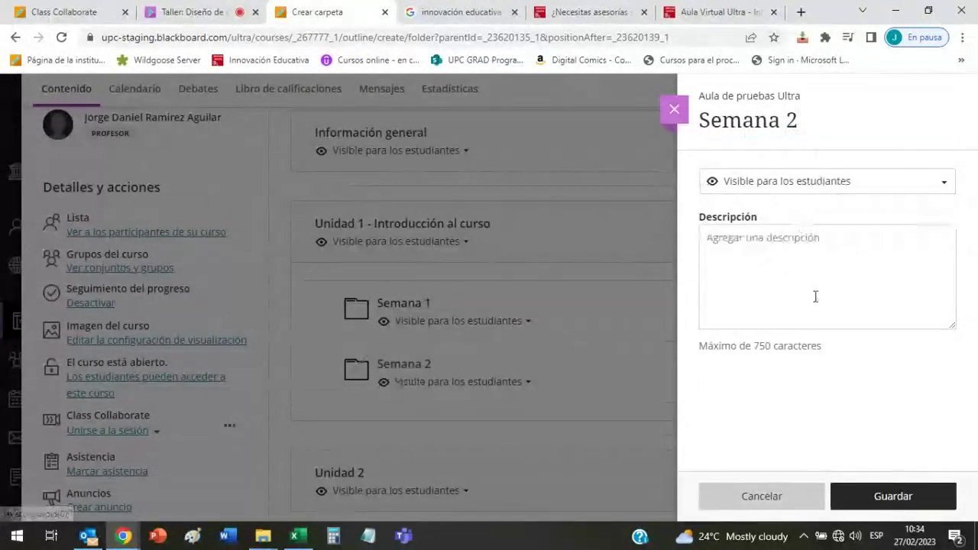
left_click(886, 496)
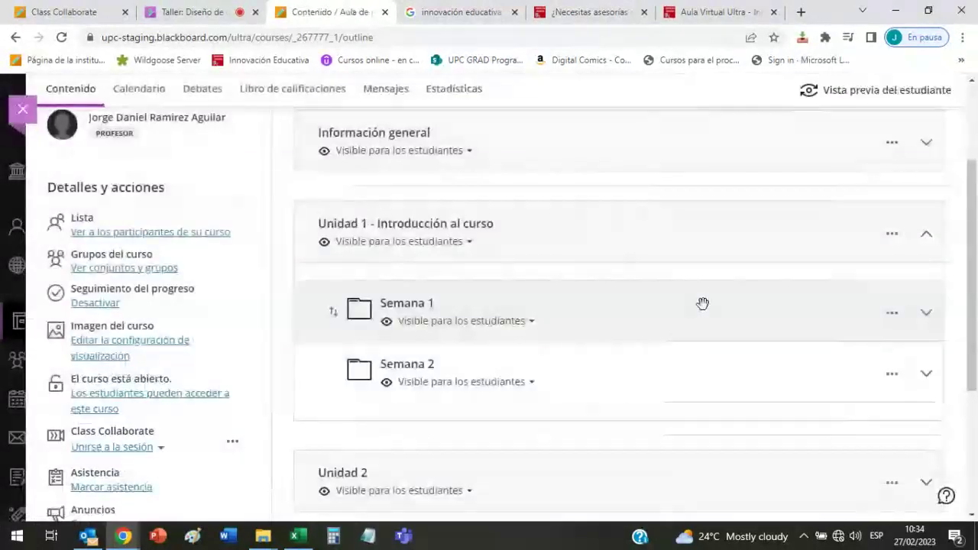
- Create a folder titled "Semana 3" inside the Unidad 2 module, set it to Visible para los estudiantes and save it
scroll(700, 303, "down", 1)
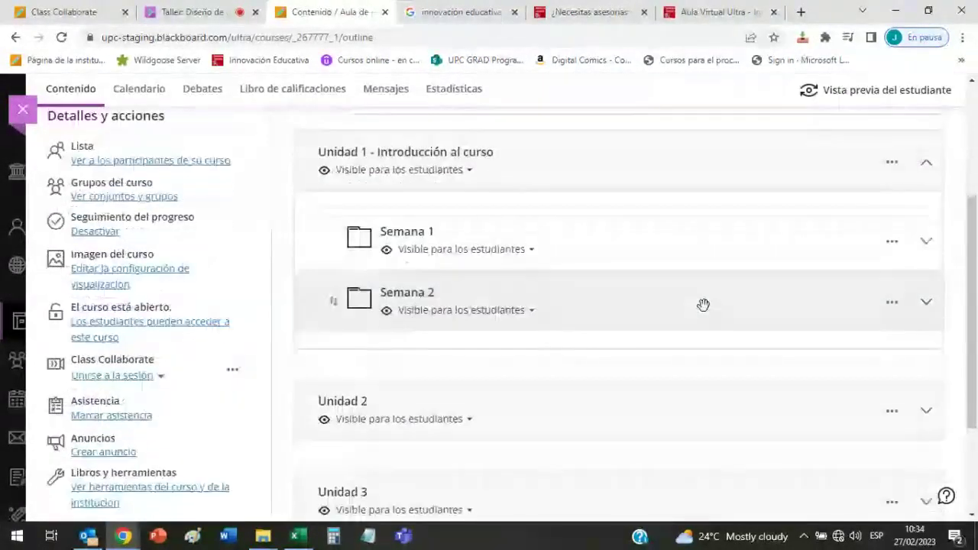
left_click(925, 409)
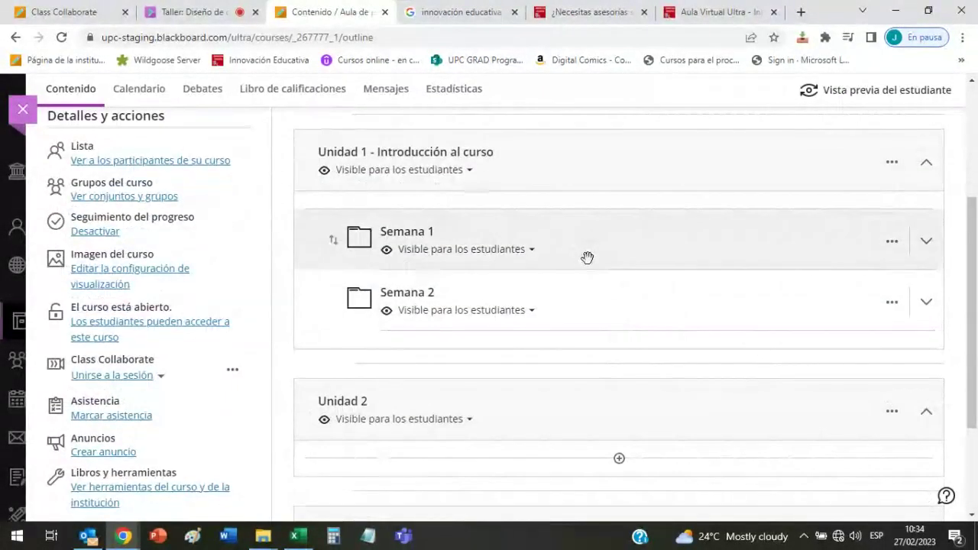
scroll(586, 257, "down", 1)
left_click(618, 388)
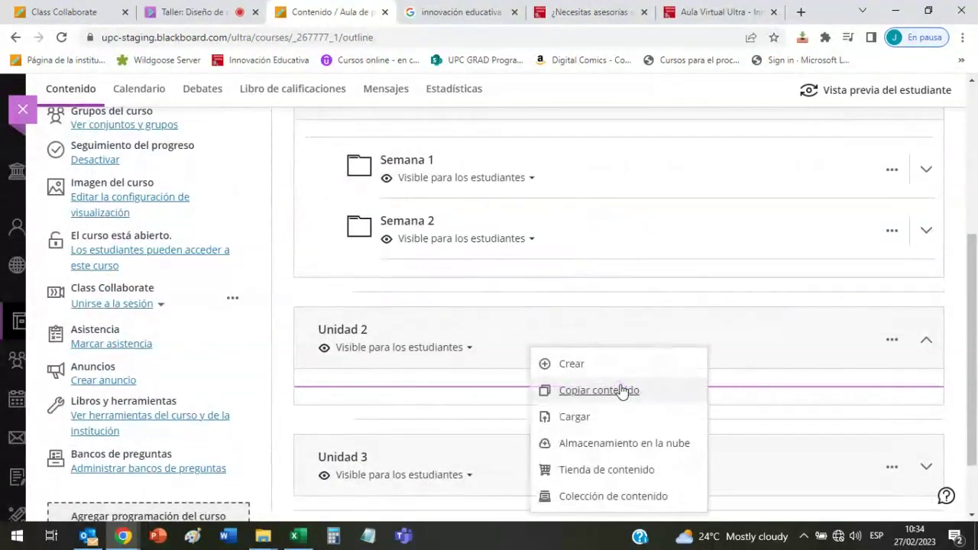
left_click(590, 366)
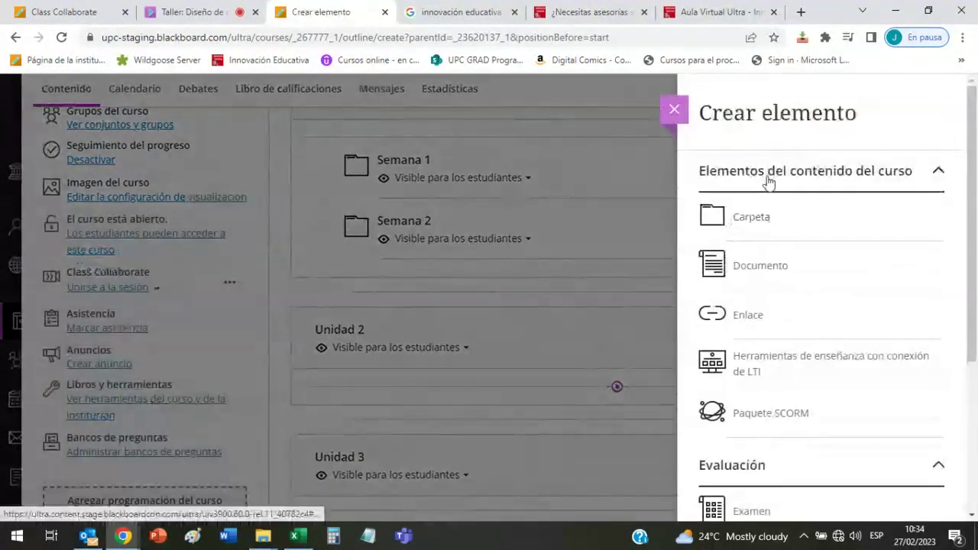
left_click(768, 223)
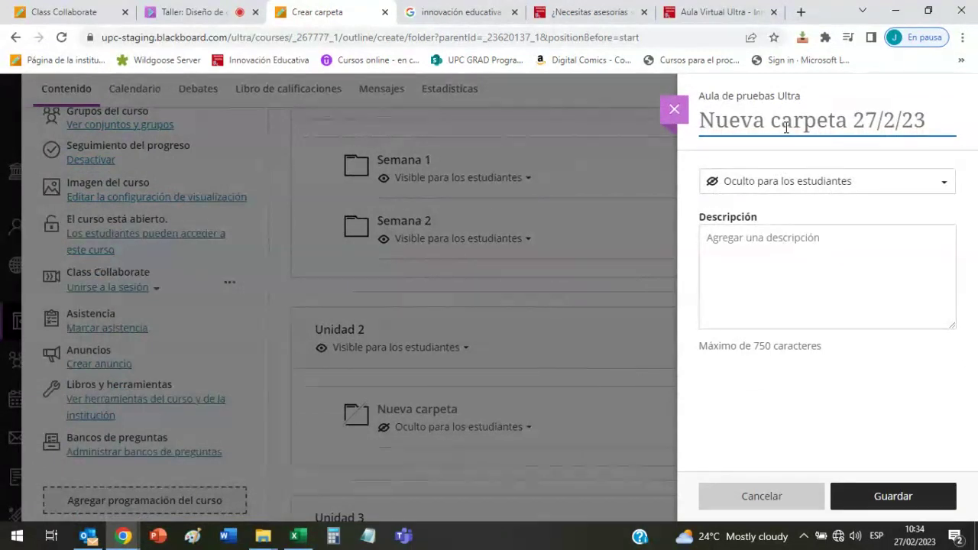
type("Semana 2")
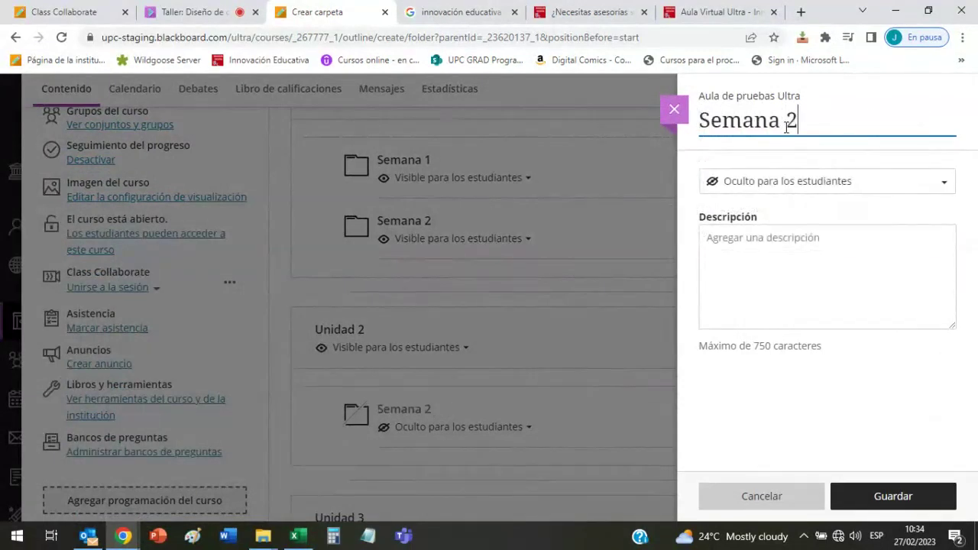
key("BackSpace")
type("3")
left_click(835, 187)
left_click(810, 211)
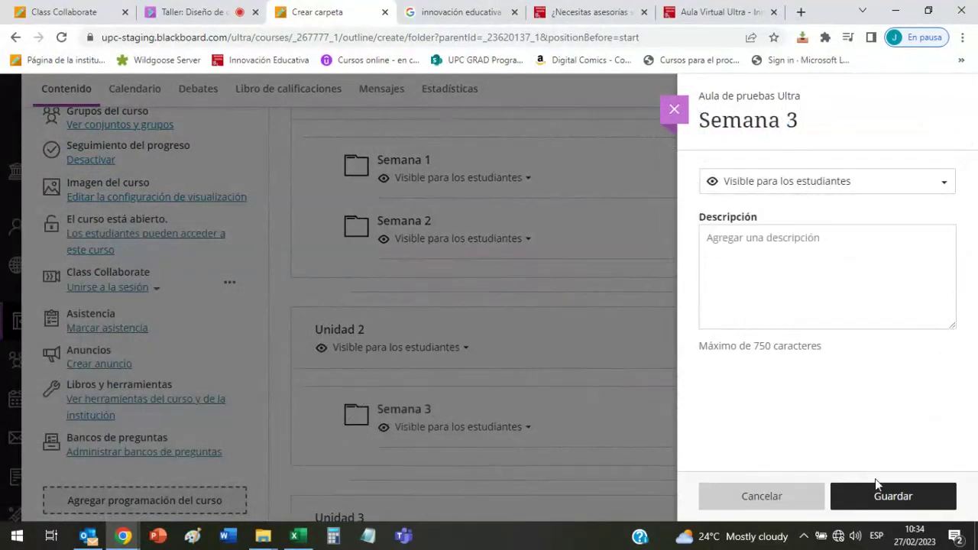
left_click(876, 489)
- Create a folder titled "Semana 4" below Semana 3 in Unidad 2, set it to Visible para los estudiantes and save it
scroll(633, 346, "down", 1)
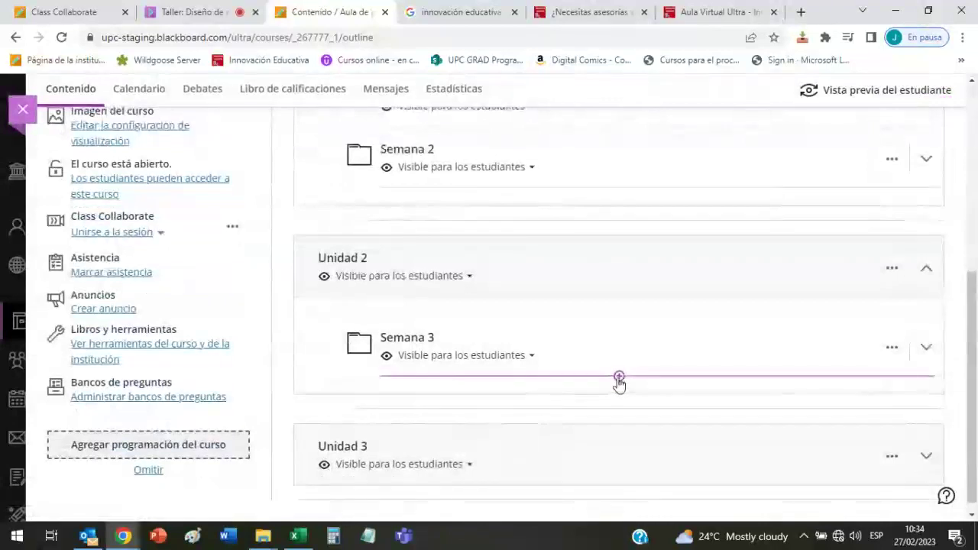
left_click(618, 376)
left_click(655, 357)
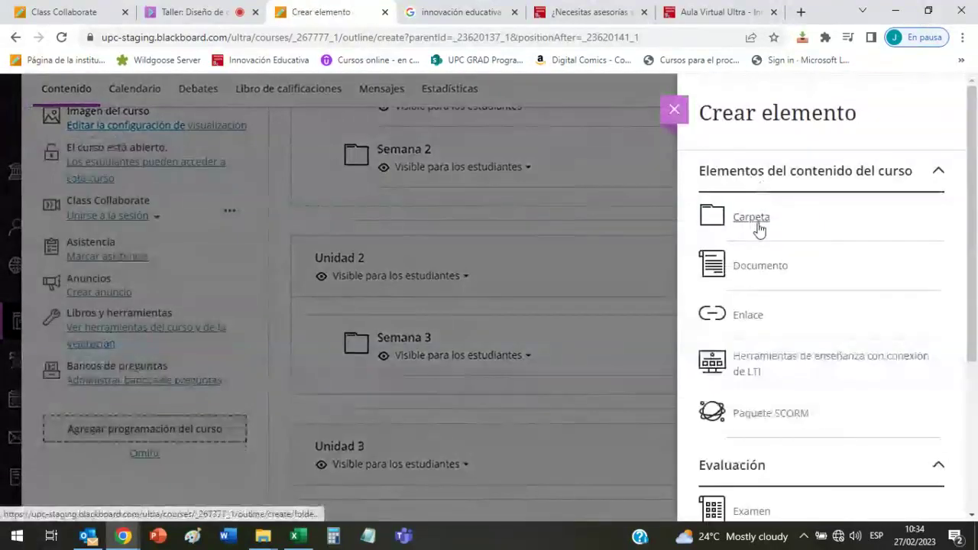
left_click(757, 227)
type("Semana")
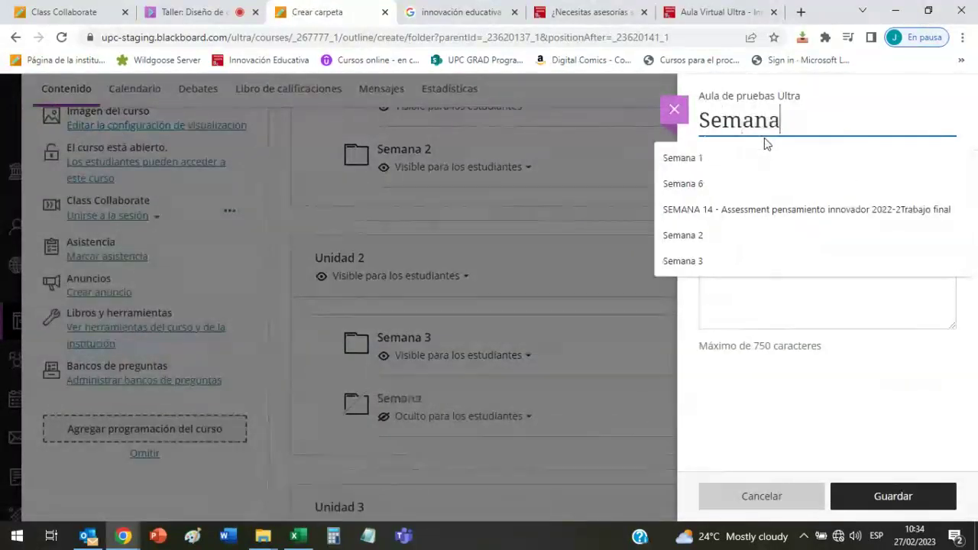
type(" 4")
left_click(794, 182)
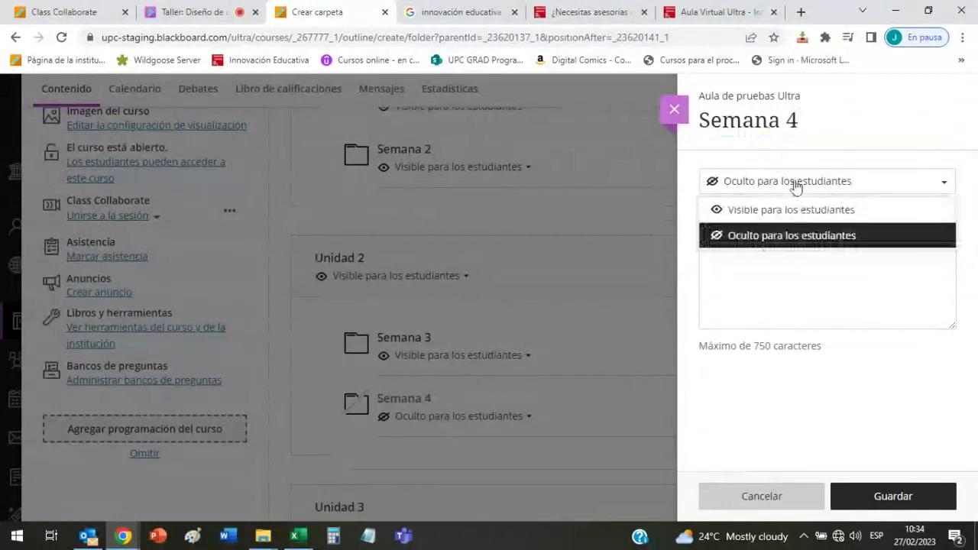
left_click(772, 209)
left_click(888, 490)
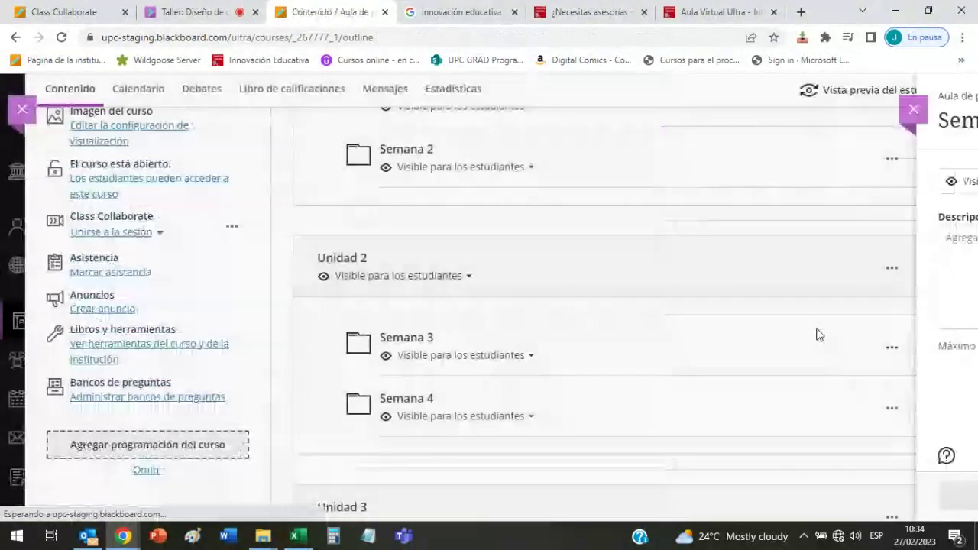
scroll(780, 284, "up", 2)
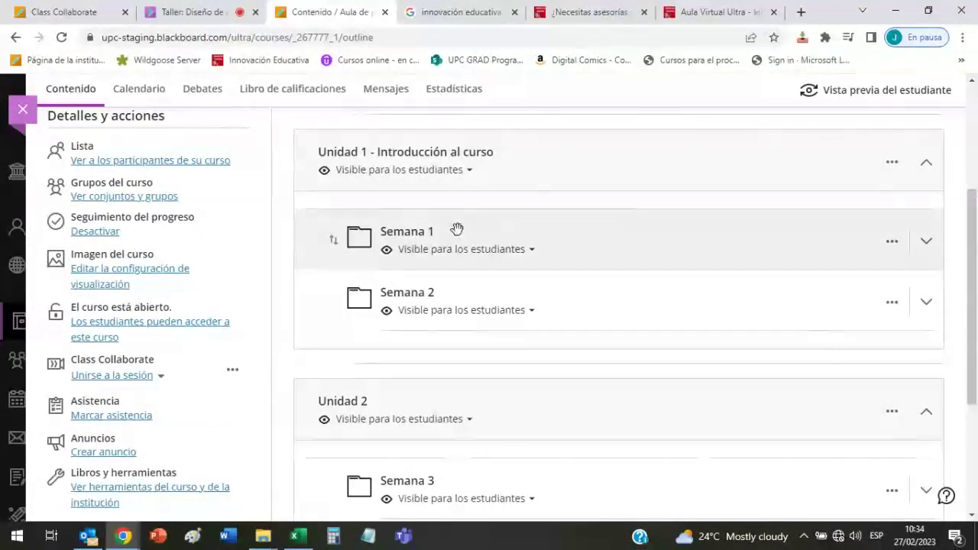
mouse_move(585, 268)
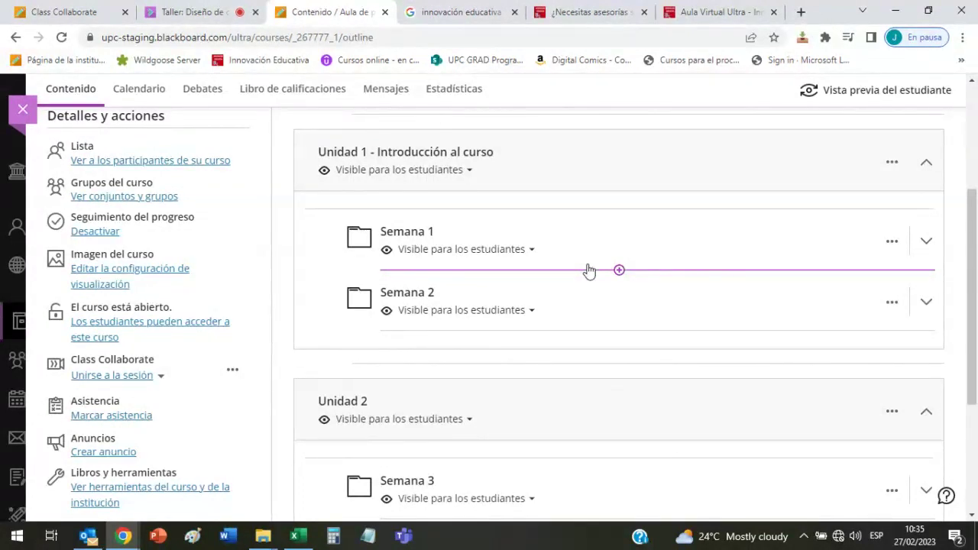
- Switch to the Collaborate workshop session and look through its list of attendees
left_click(232, 16)
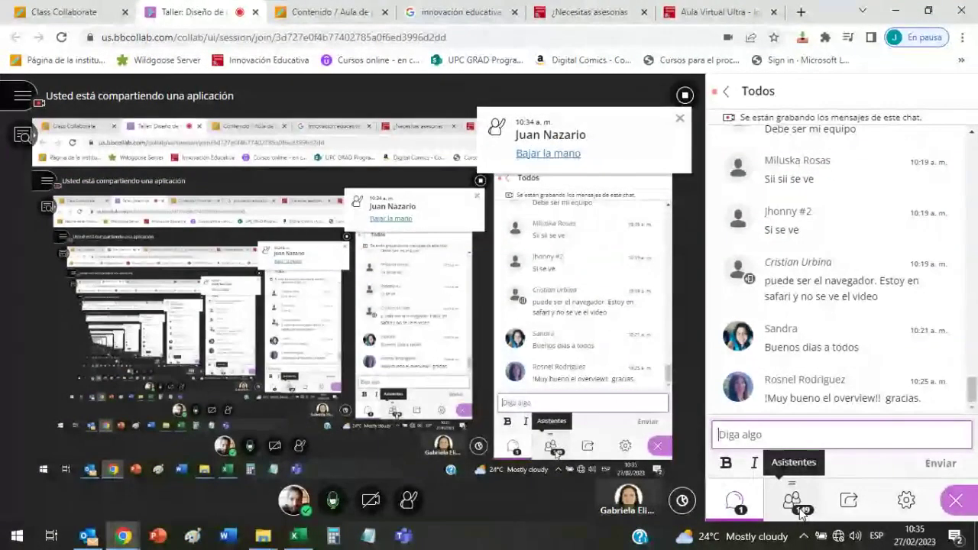
left_click(799, 510)
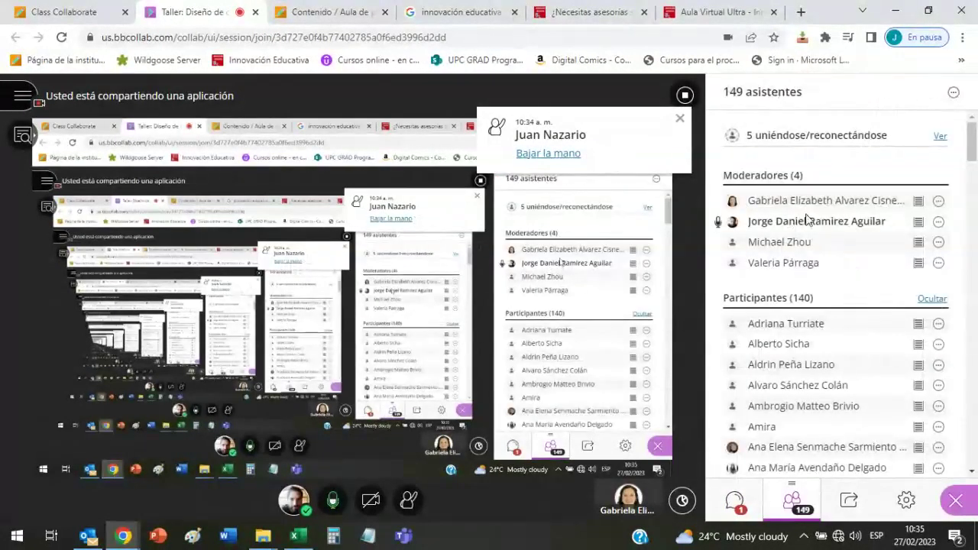
scroll(843, 271, "down", 10)
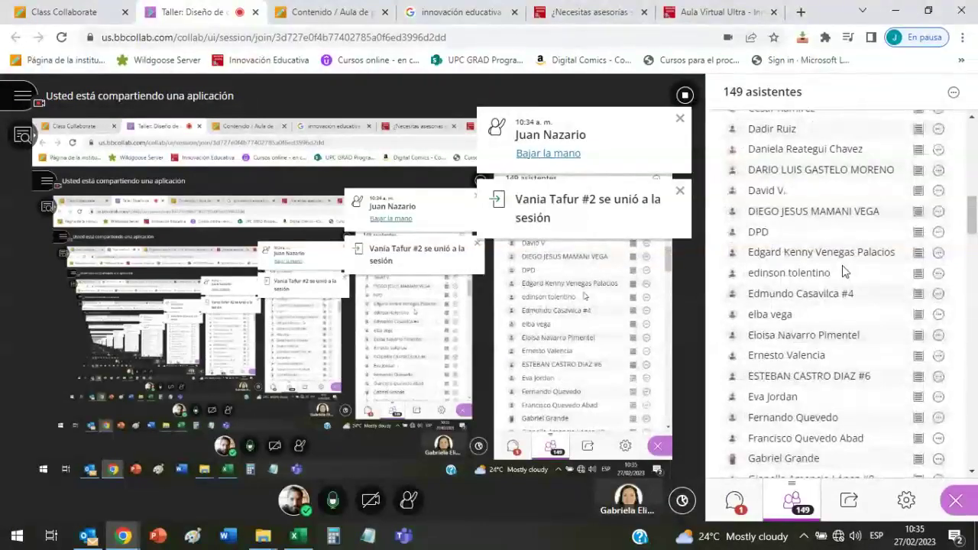
scroll(844, 272, "down", 4)
scroll(873, 323, "down", 2)
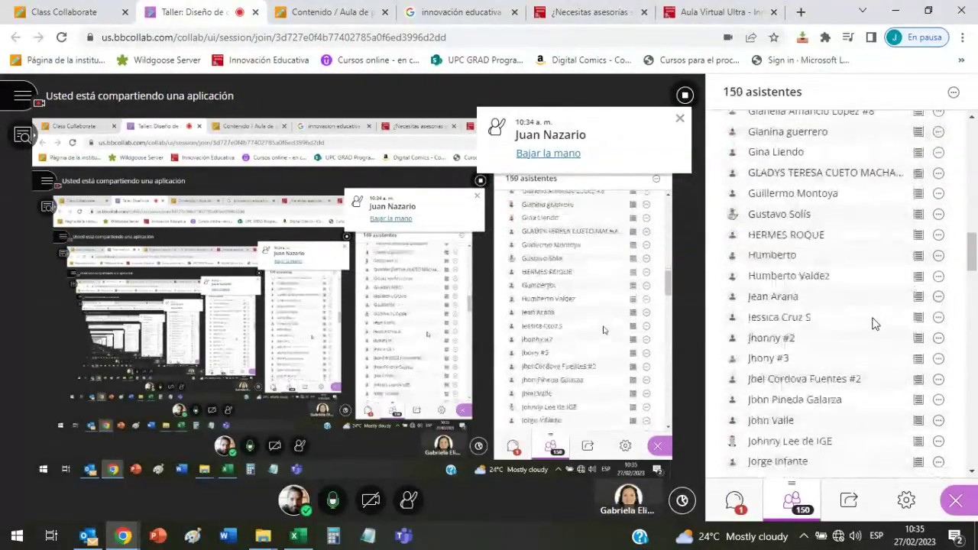
scroll(873, 323, "down", 3)
scroll(873, 324, "down", 1)
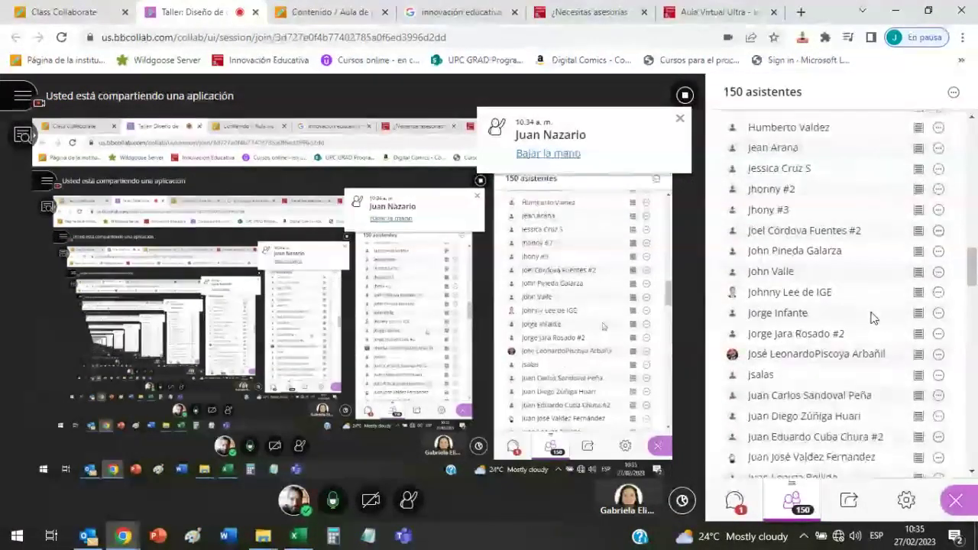
scroll(871, 312, "down", 3)
scroll(872, 312, "down", 1)
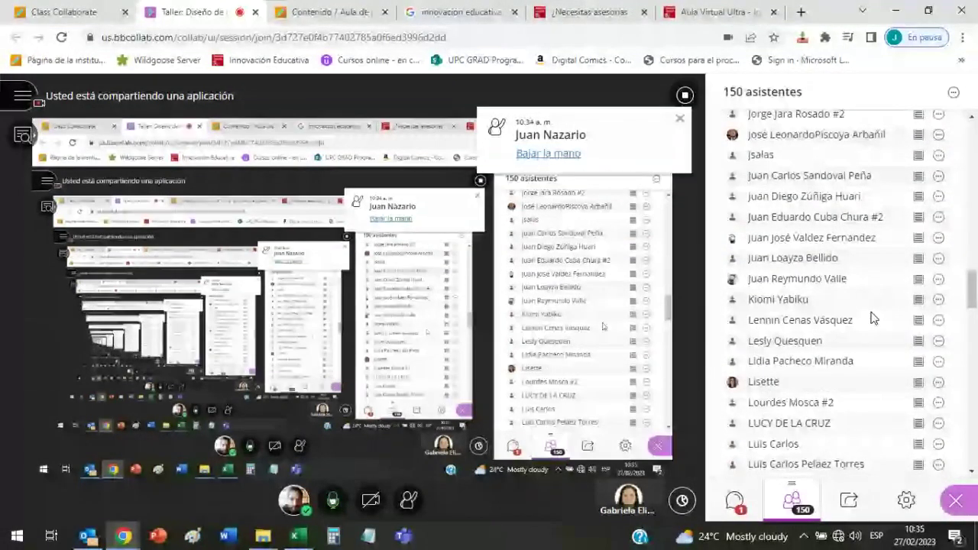
left_click_drag(971, 274, 972, 142)
- Return to the Aula de pruebas Ultra course content and review the unit modules and their weekly folders
left_click(366, 11)
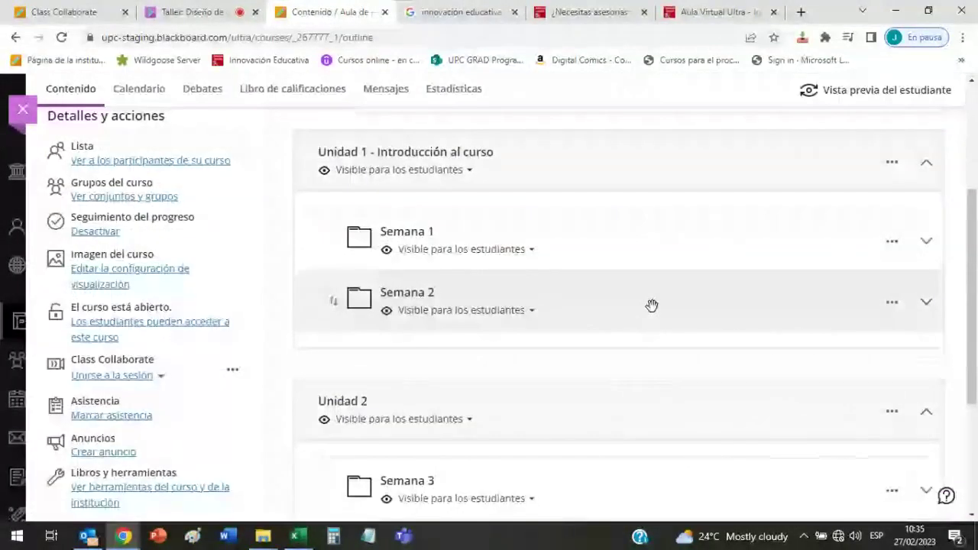
scroll(665, 310, "down", 1)
scroll(672, 295, "up", 2)
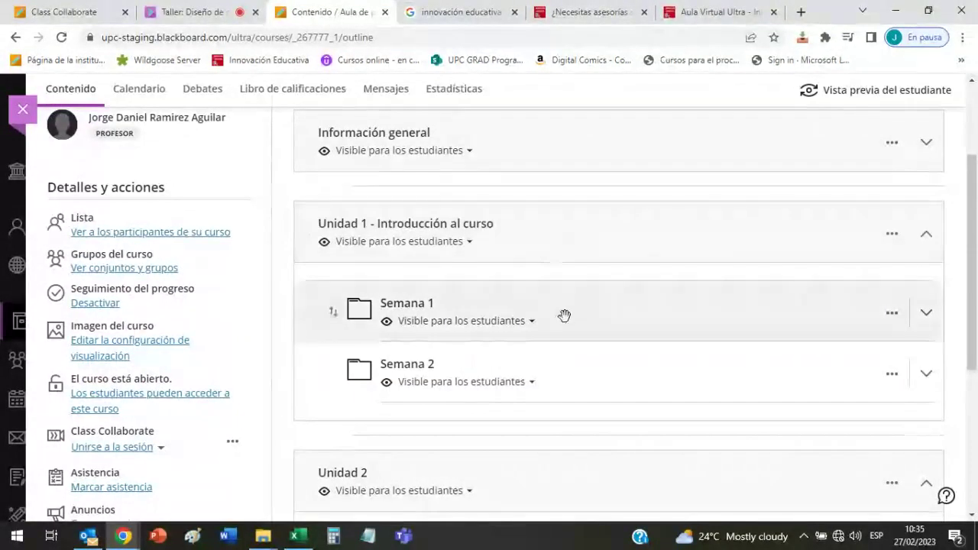
scroll(563, 304, "up", 1)
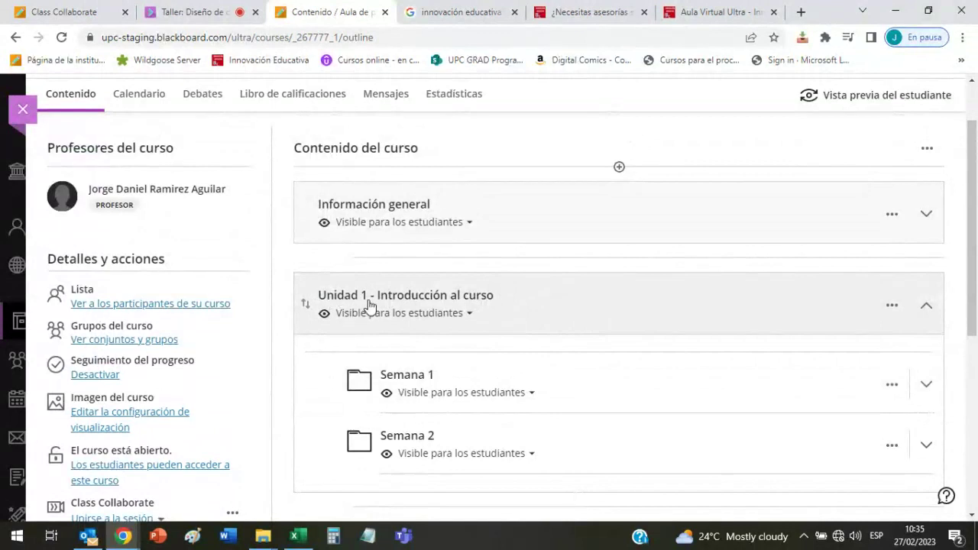
scroll(659, 311, "down", 1)
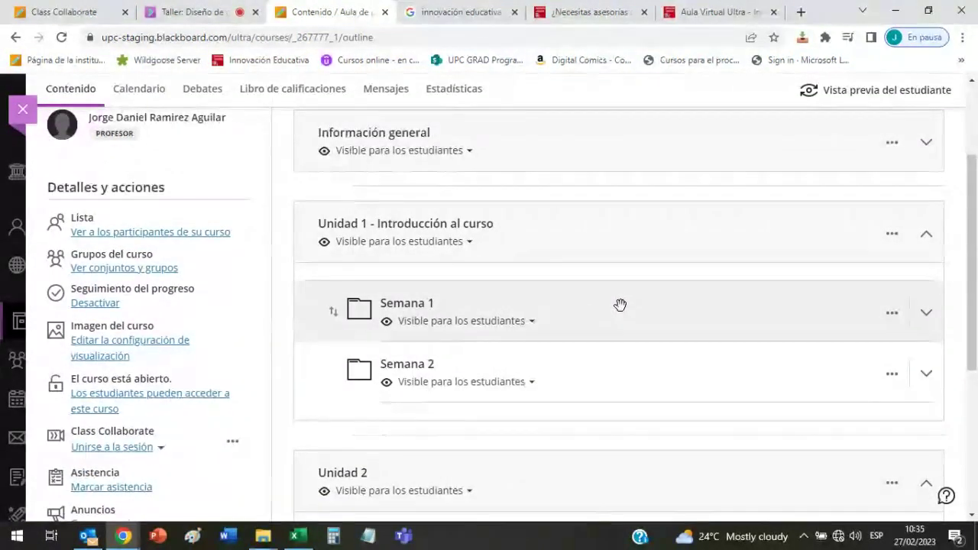
scroll(619, 304, "down", 4)
scroll(620, 311, "up", 5)
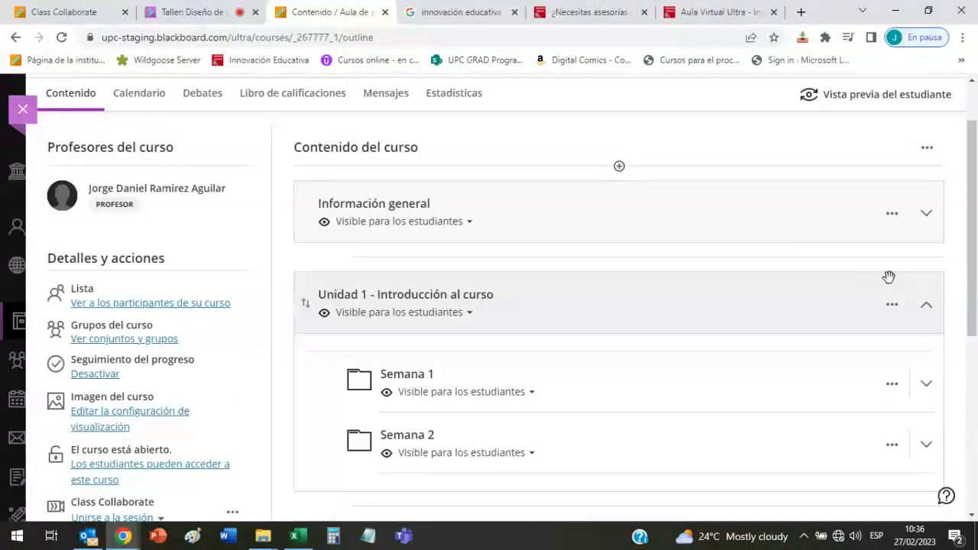
- Expand and collapse the Información general, Unidad 1 and Unidad 2 modules and the Semana 1 folder to examine the nested structure
left_click(926, 211)
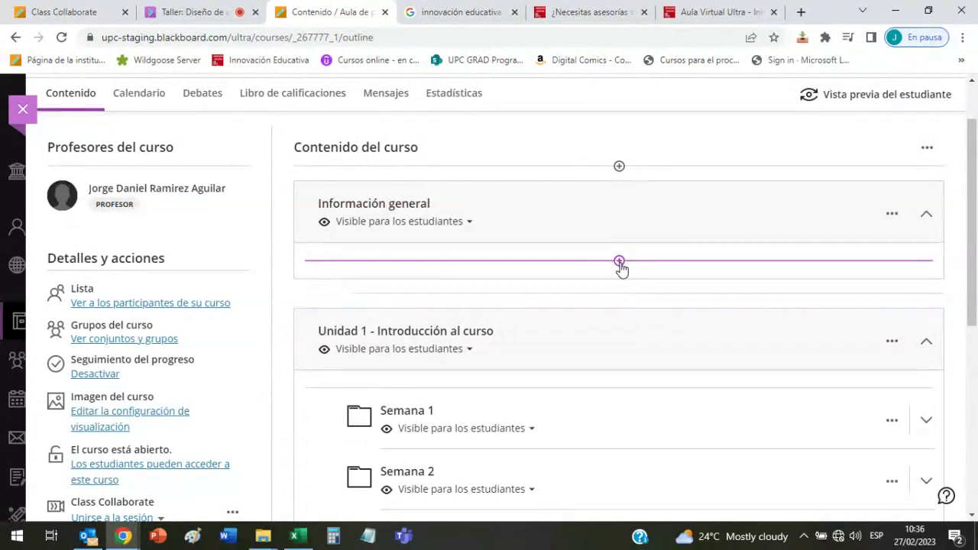
scroll(707, 275, "down", 1)
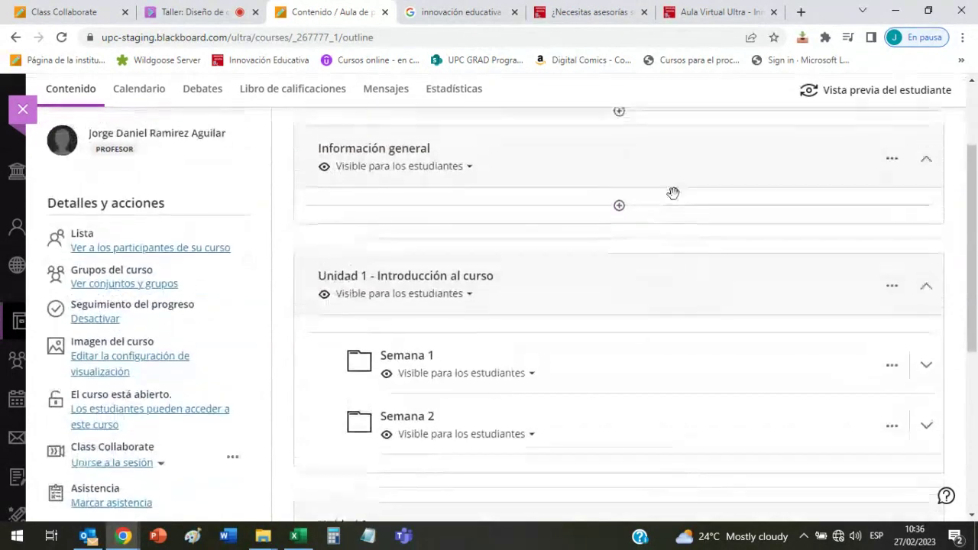
scroll(884, 230, "up", 1)
scroll(723, 240, "down", 2)
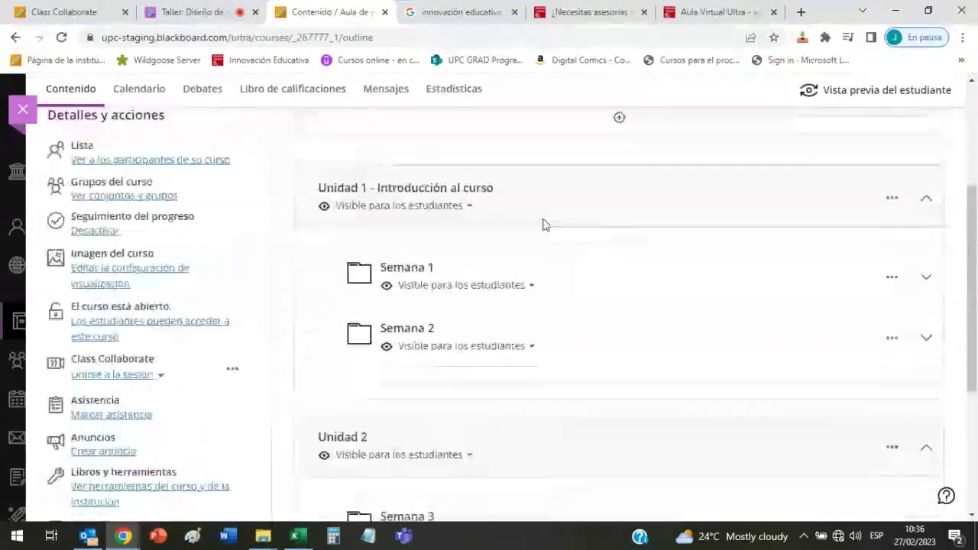
left_click(924, 276)
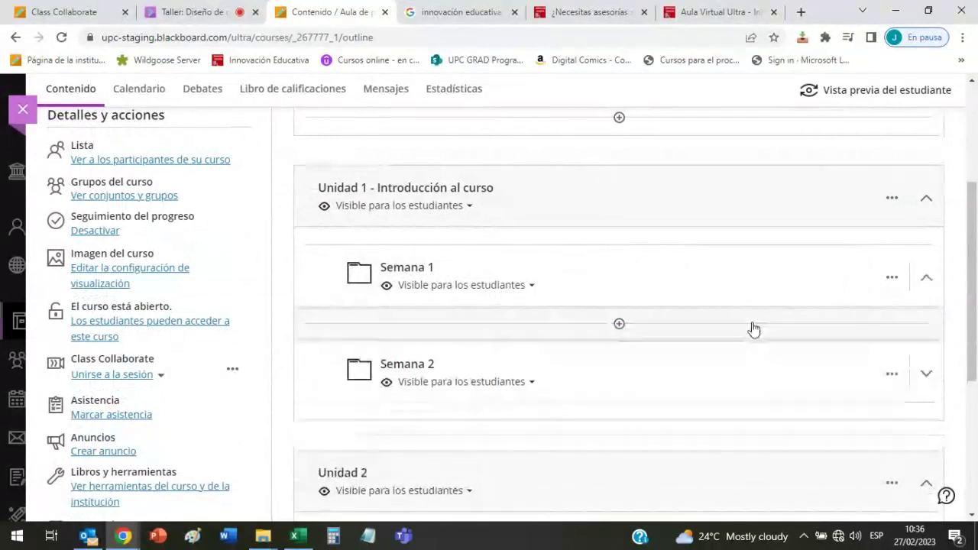
left_click(930, 276)
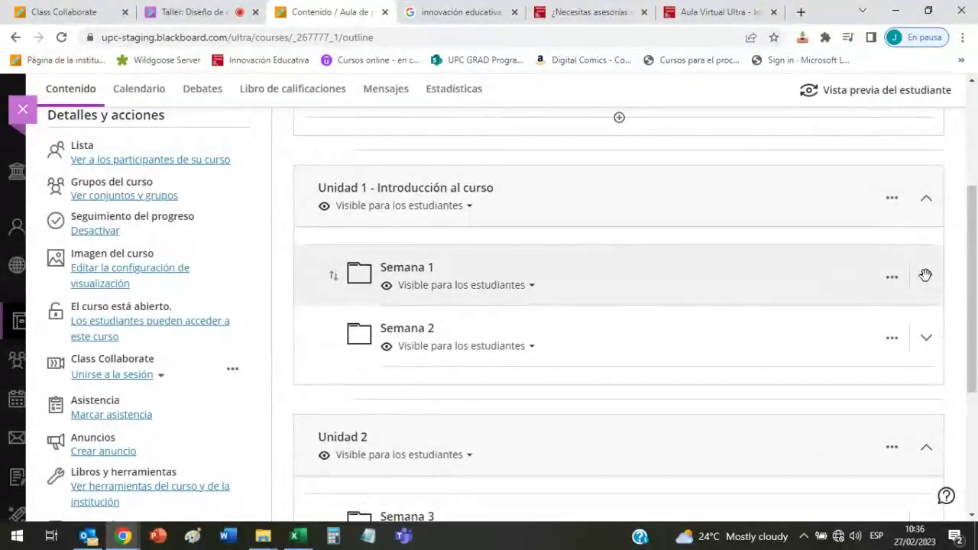
left_click(926, 197)
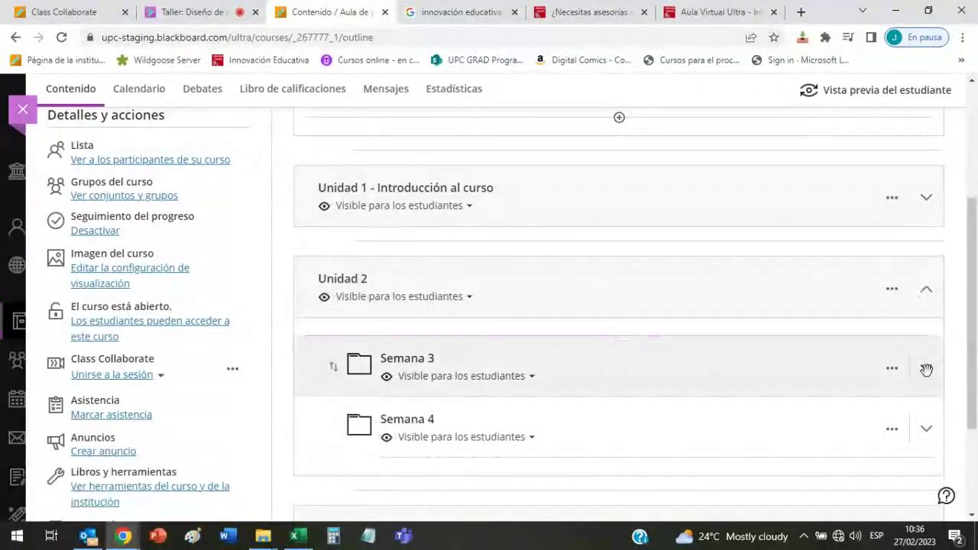
left_click(926, 289)
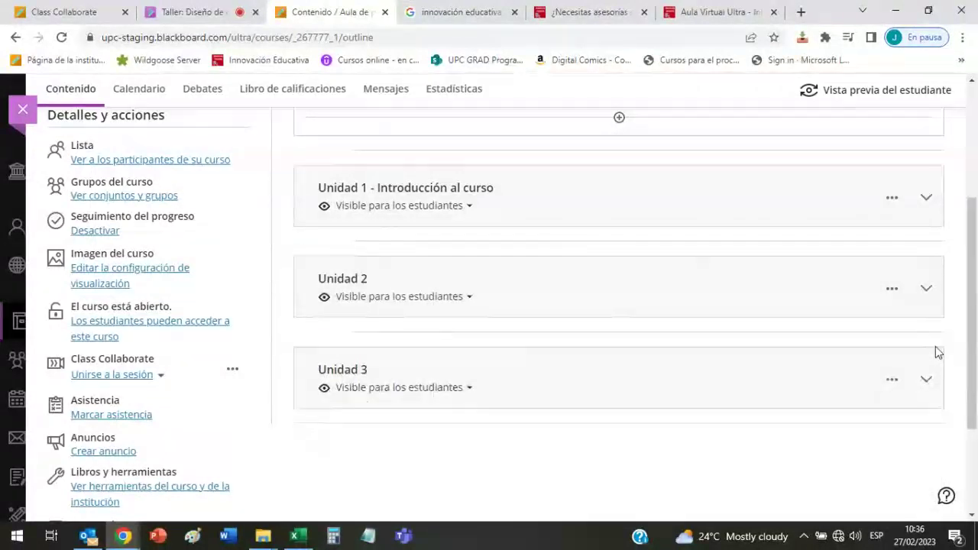
left_click(926, 288)
left_click(925, 197)
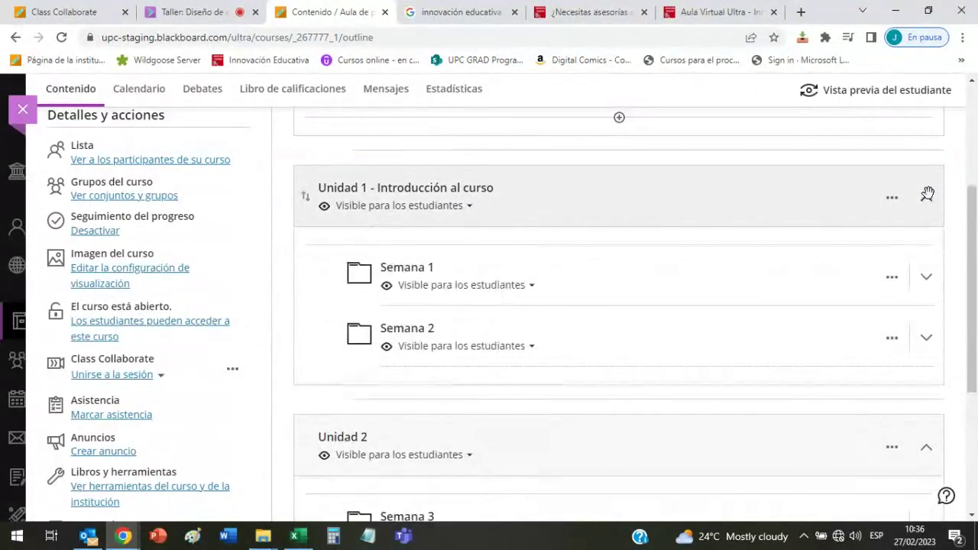
left_click(926, 277)
left_click(928, 278)
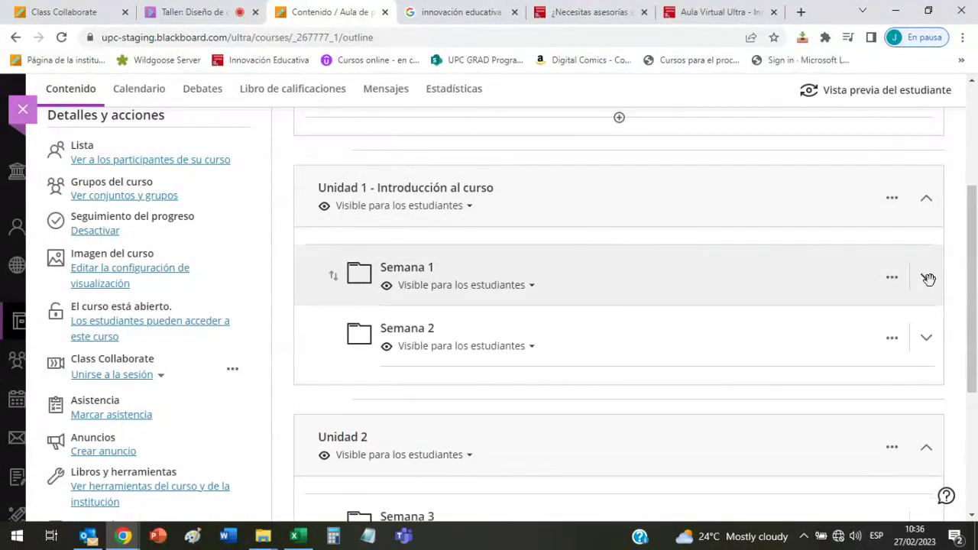
- Create a document titled "Introducción" inside the Semana 1 folder of Unidad 1, dismissing the error dialog
left_click(926, 278)
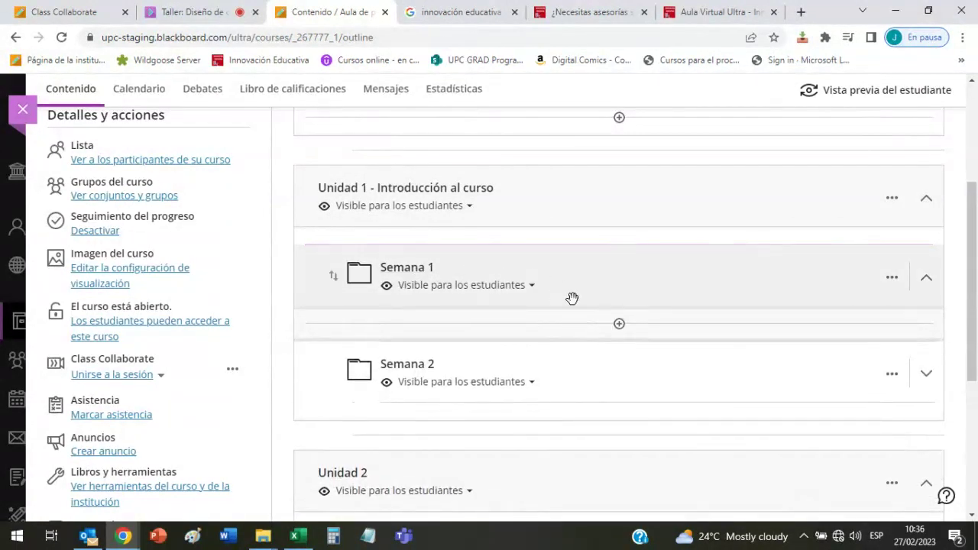
left_click(619, 325)
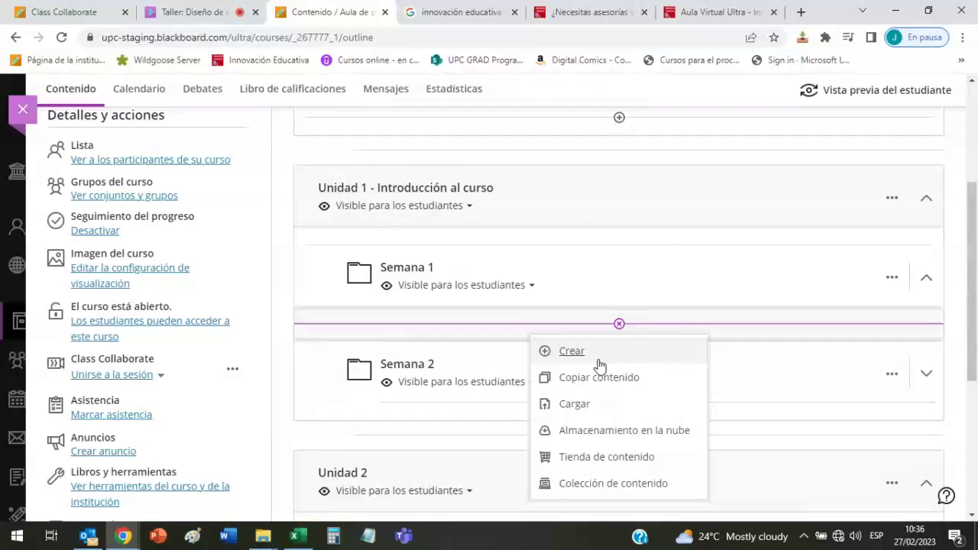
left_click(600, 354)
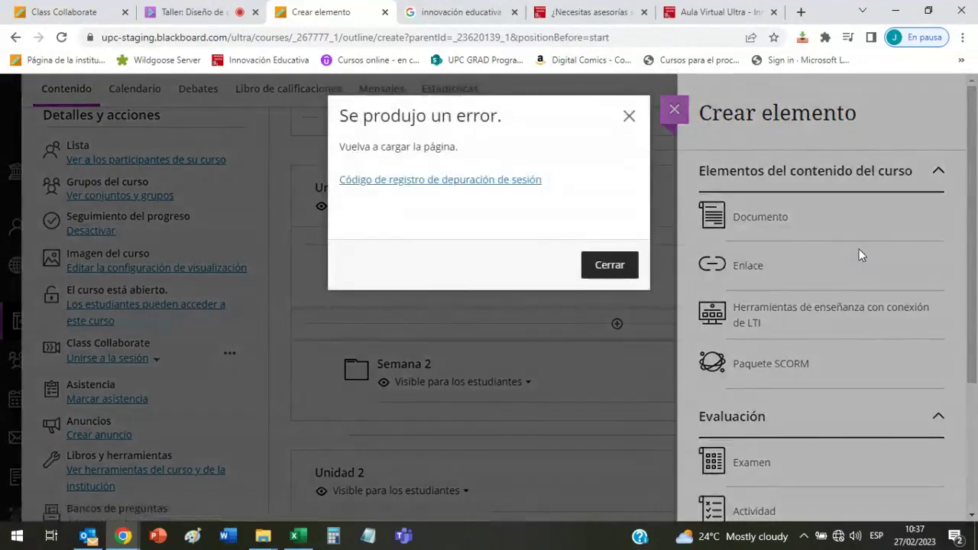
left_click(596, 269)
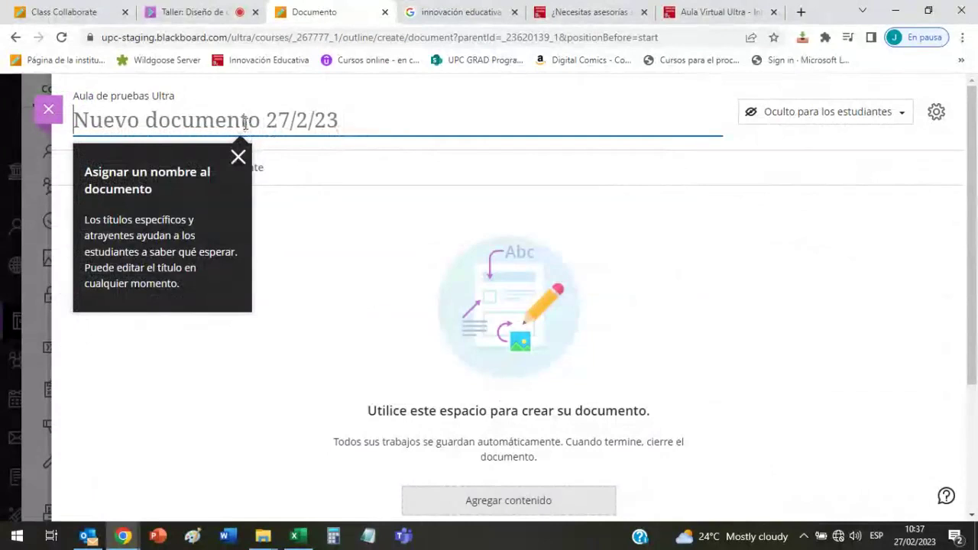
left_click(244, 122)
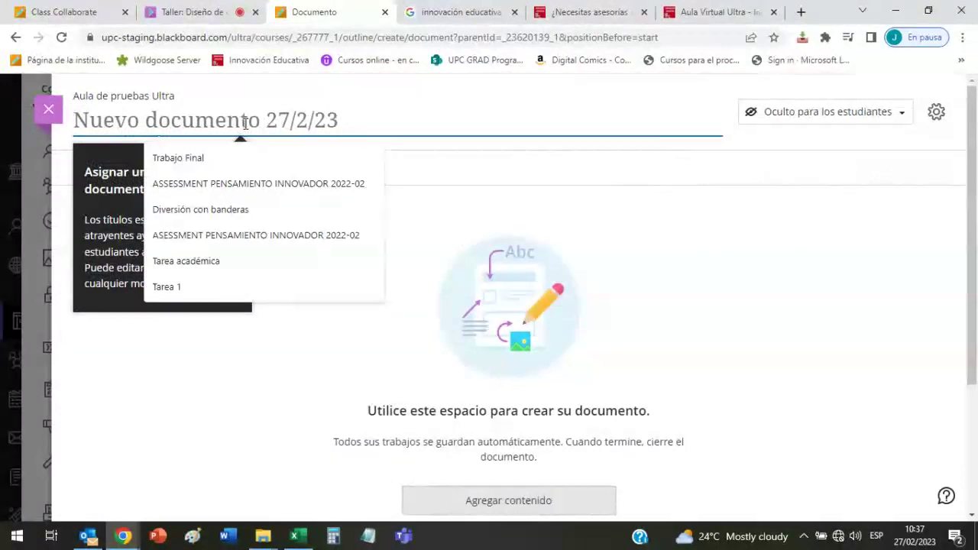
type("Introducc")
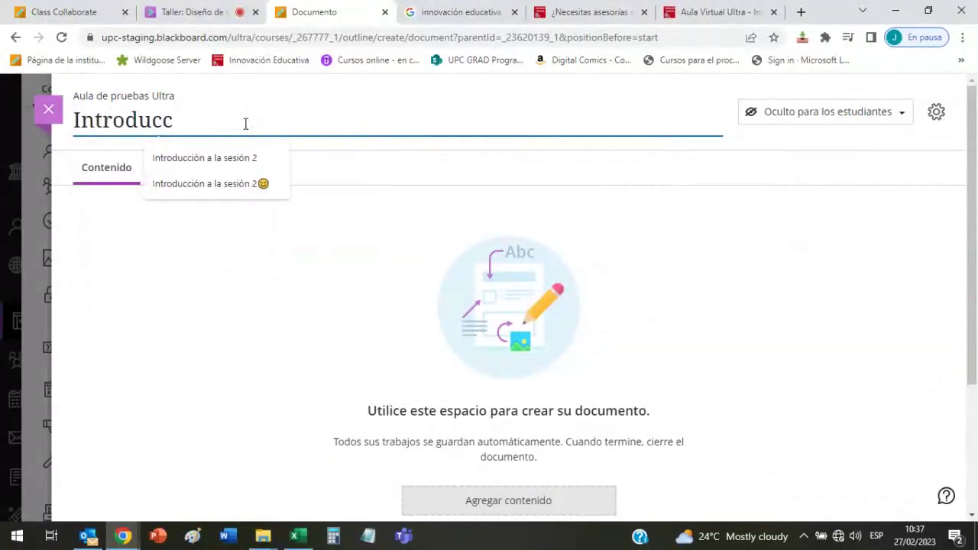
type("ión")
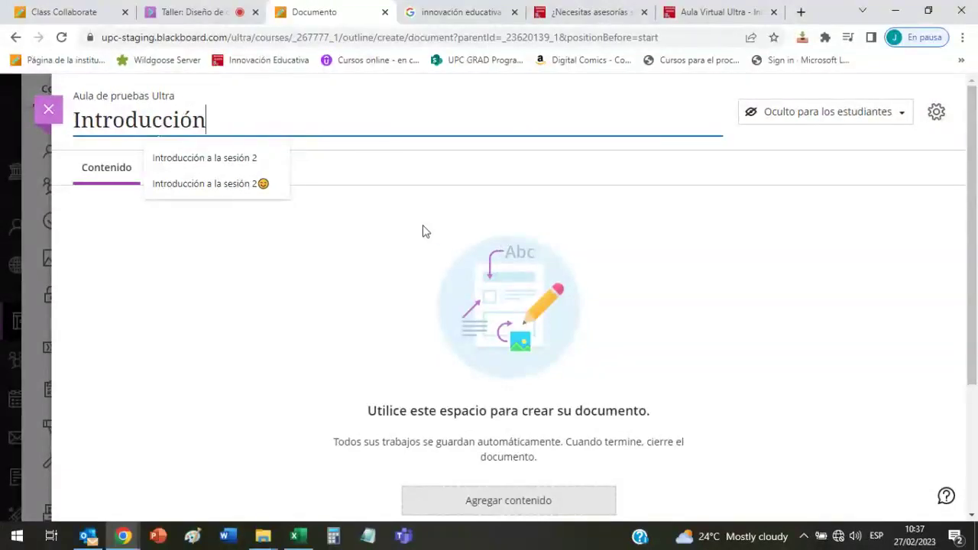
left_click(425, 232)
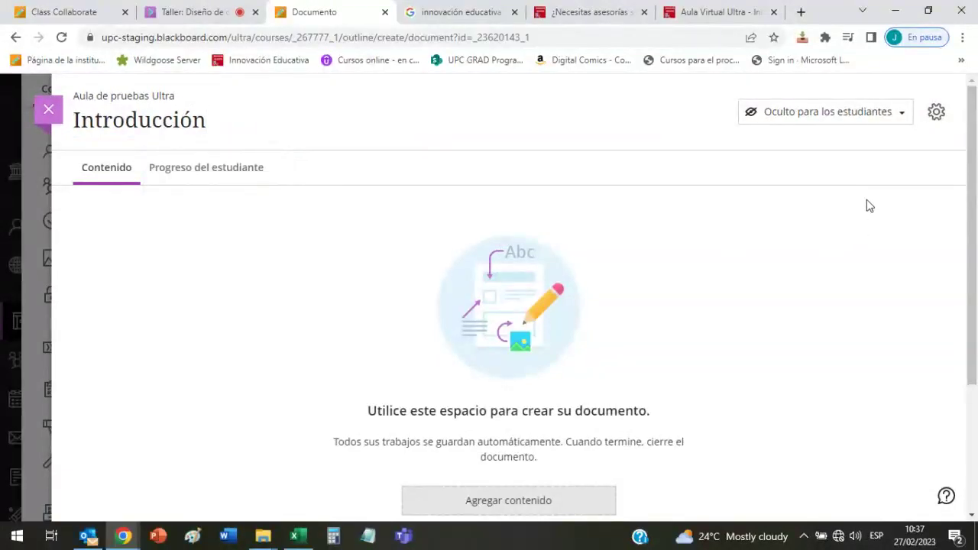
- Try the Visible para los estudiantes setting on the Introducción document, and set it back to Oculto para los estudiantes
left_click(874, 117)
left_click(837, 229)
left_click(848, 117)
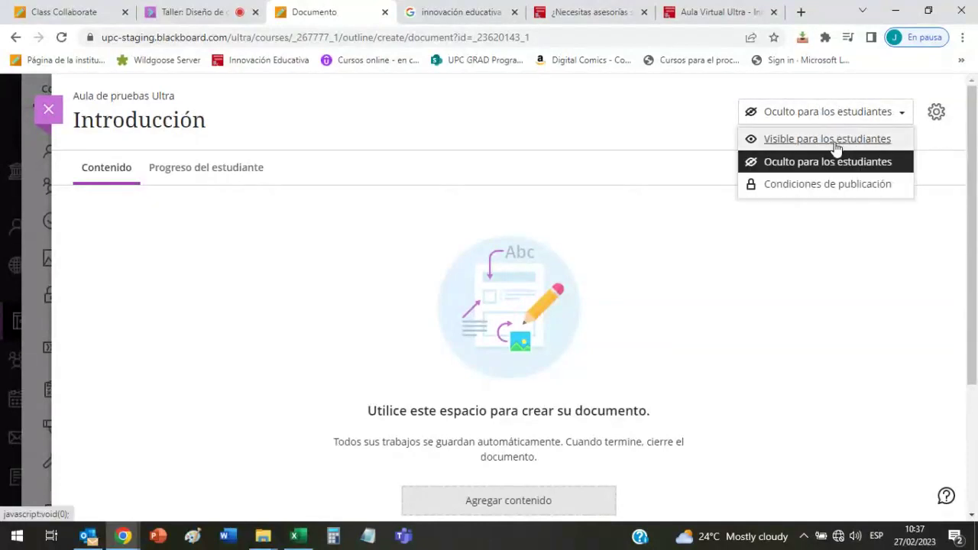
left_click(837, 143)
left_click(858, 116)
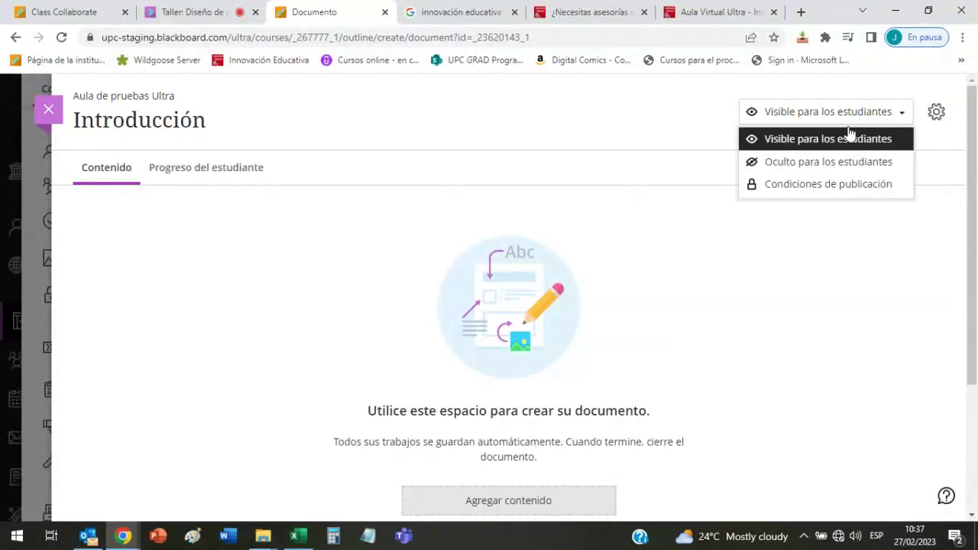
left_click(838, 163)
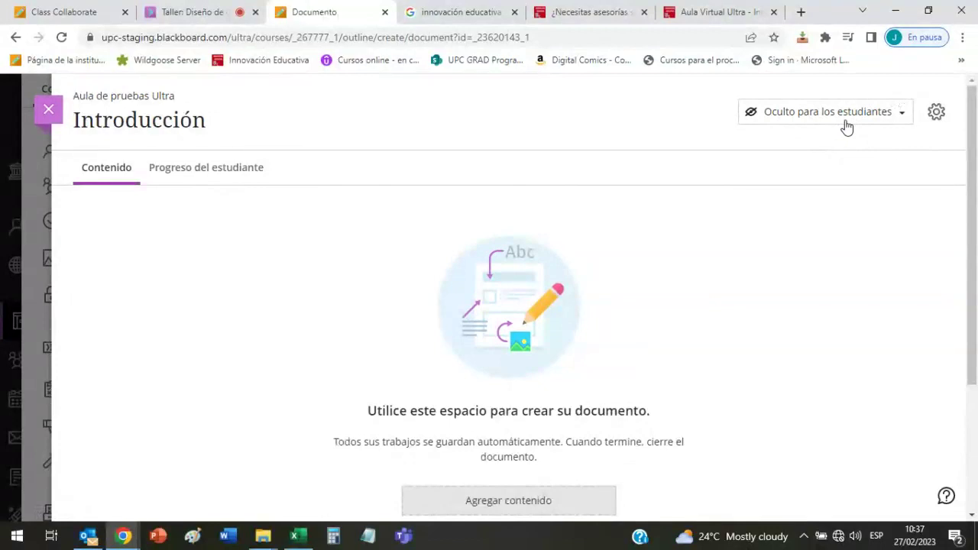
- Review the ways to fill the Introducción document and add a blank content block to it
scroll(791, 242, "down", 1)
scroll(790, 242, "up", 1)
scroll(781, 231, "down", 1)
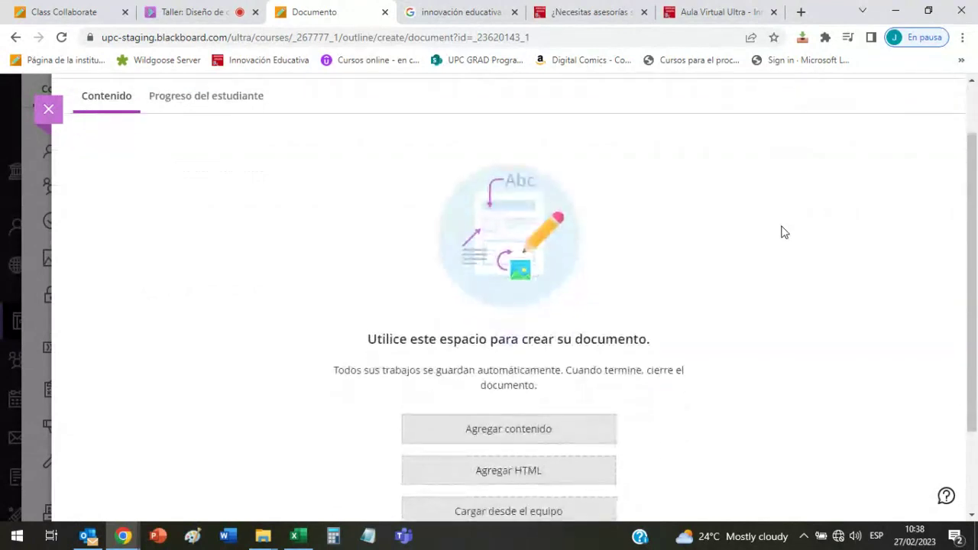
scroll(793, 239, "down", 2)
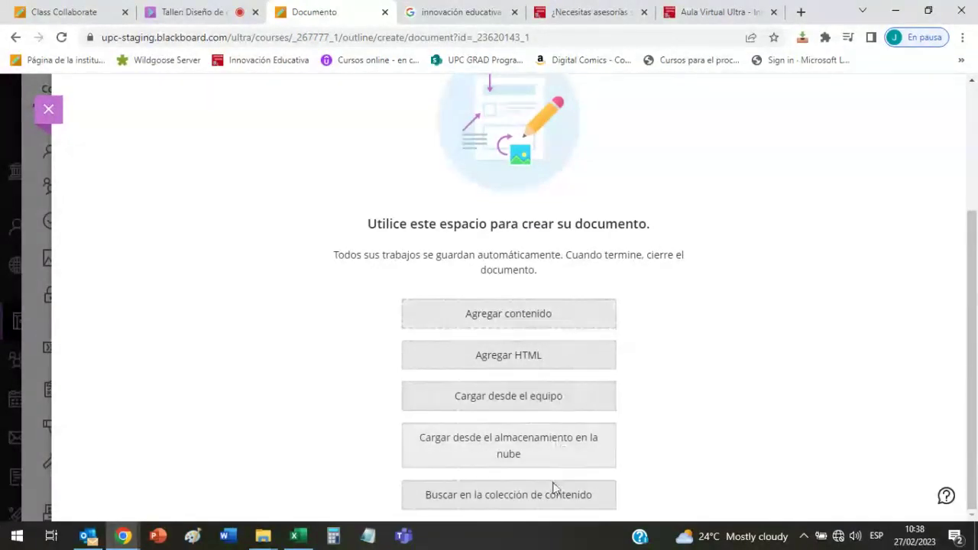
left_click(535, 321)
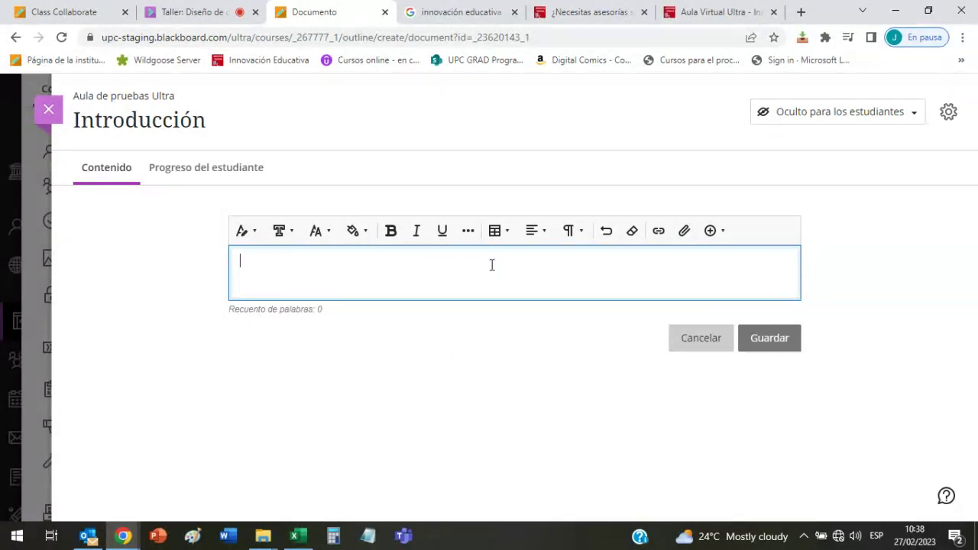
- Switch to the IBM page and copy the "¿Qué es la ciberseguridad?" heading with its first paragraph
left_click(123, 535)
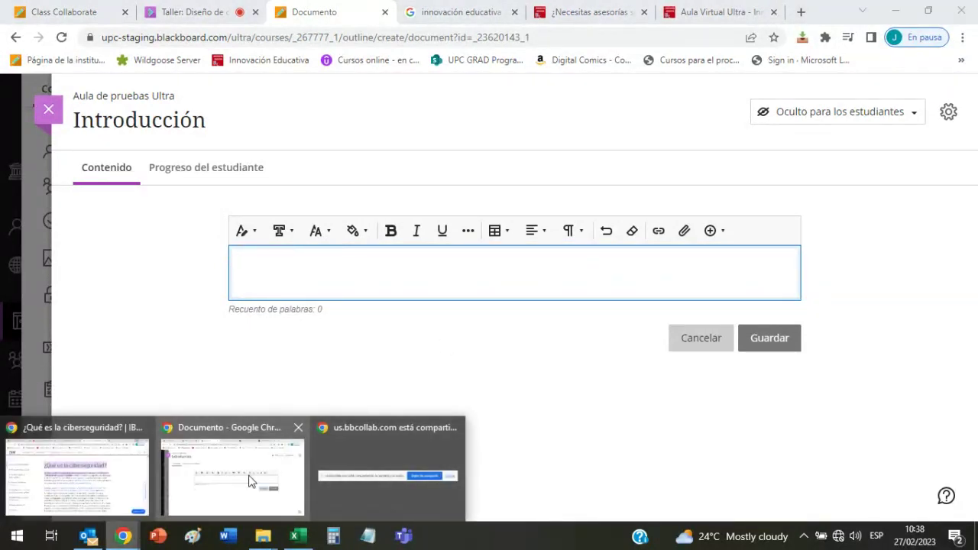
left_click(77, 475)
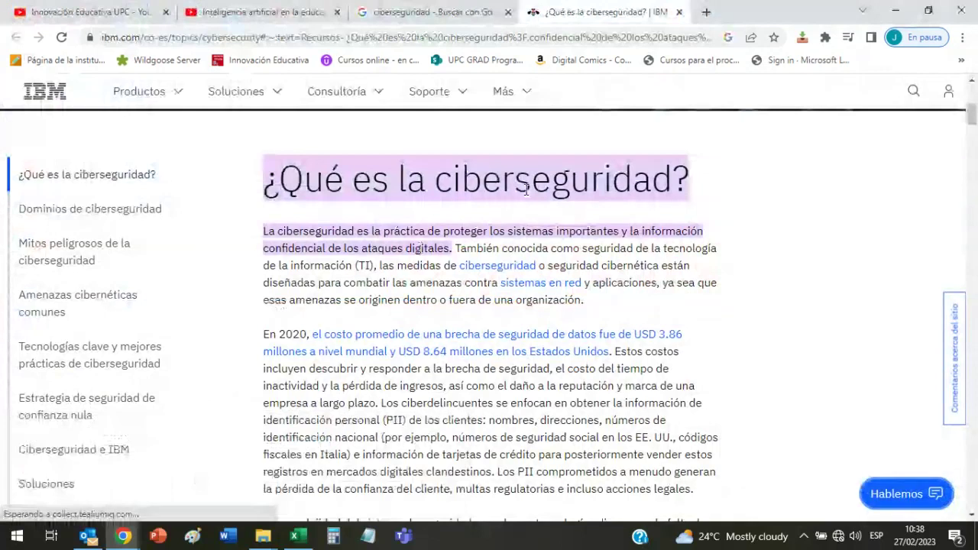
left_click_drag(266, 180, 604, 306)
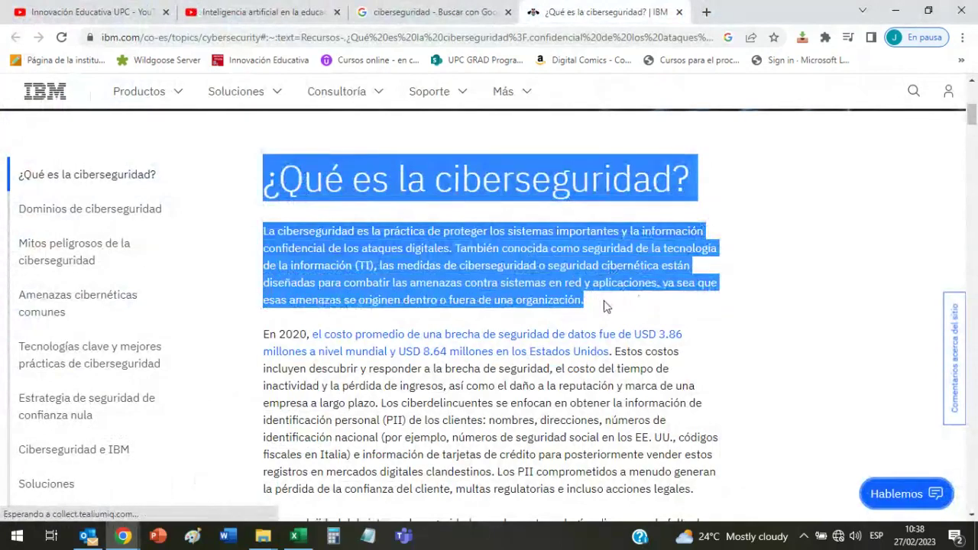
left_click(304, 175)
left_click_drag(271, 172, 648, 297)
left_click_drag(597, 334, 325, 196)
left_click(324, 197)
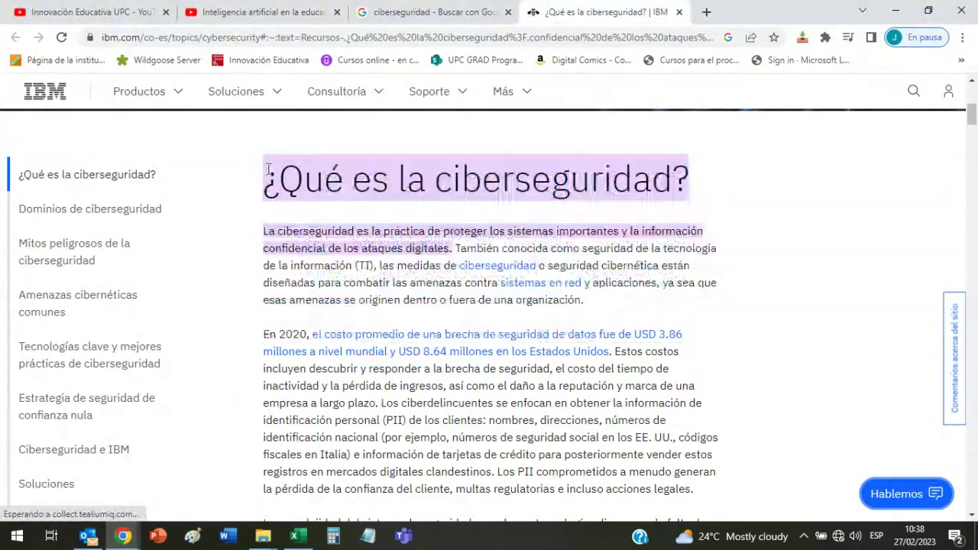
left_click_drag(266, 183, 603, 304)
key("ctrl+c")
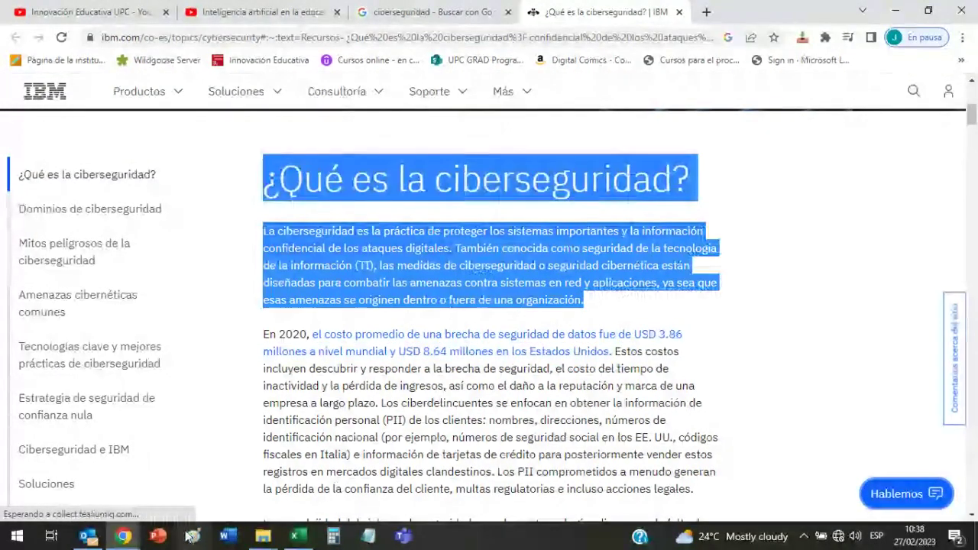
- Paste the copied text left-aligned into the Introducción document's content block, remove the trailing empty line and save the block
left_click(125, 539)
left_click(535, 231)
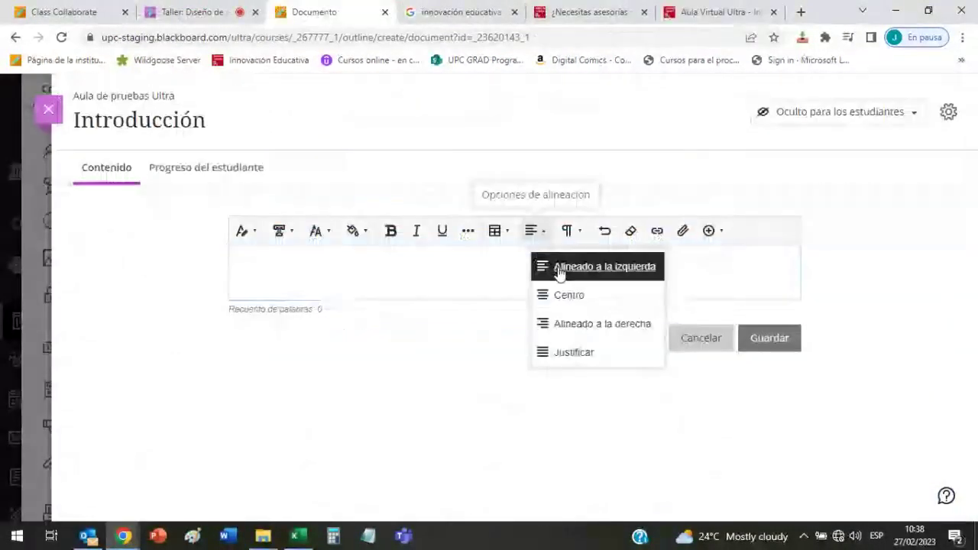
left_click(558, 267)
key("ctrl+v")
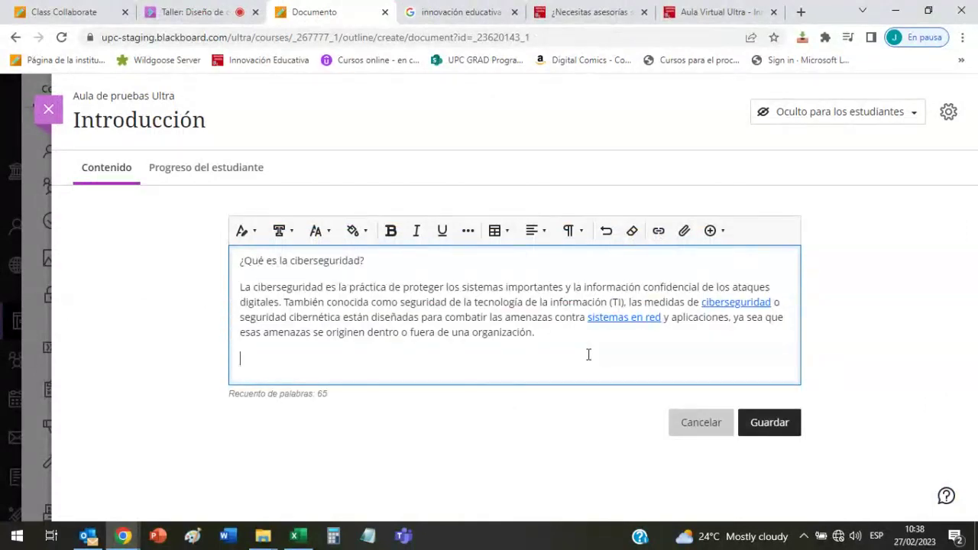
key("BackSpace")
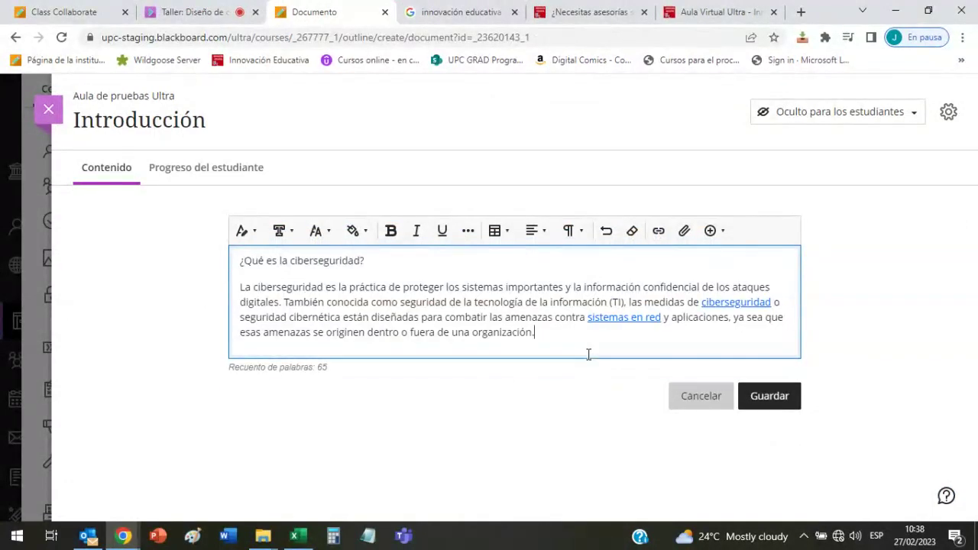
left_click(790, 394)
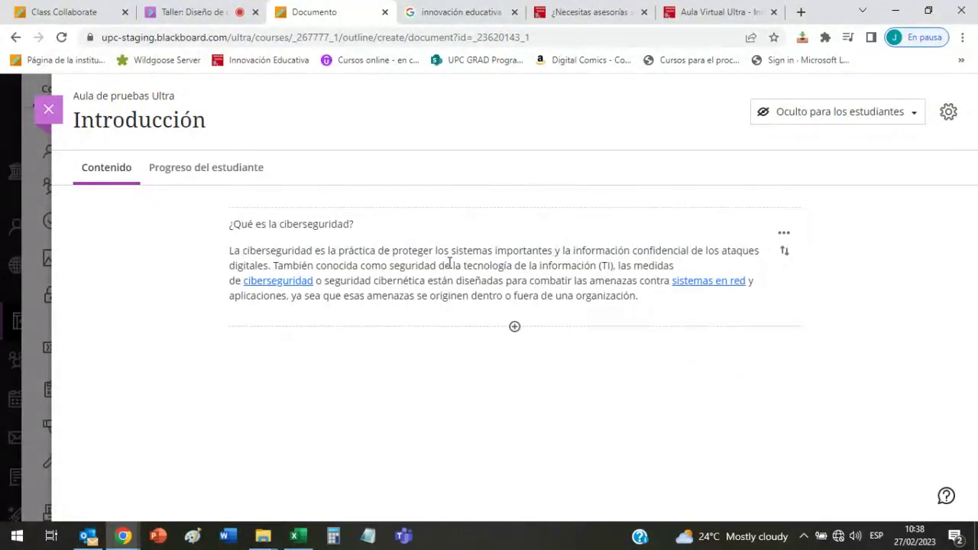
- Review the options for adding content below the cybersecurity text, and open that text block for editing and cancel
left_click(515, 327)
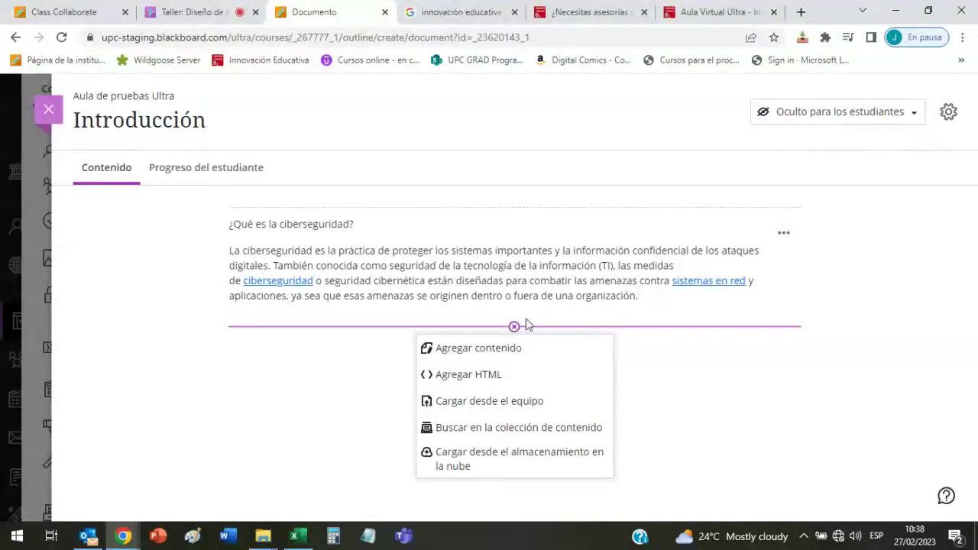
left_click(634, 397)
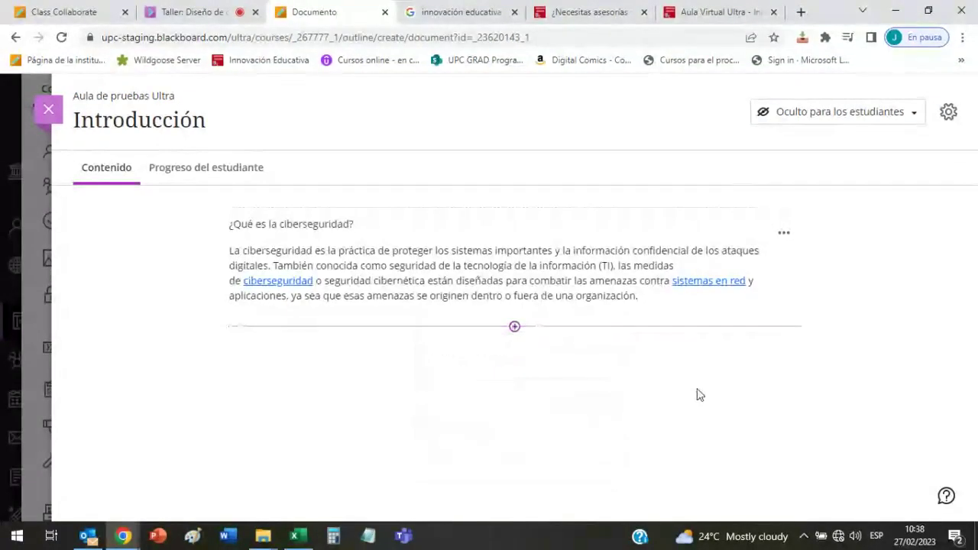
left_click(783, 237)
left_click(716, 261)
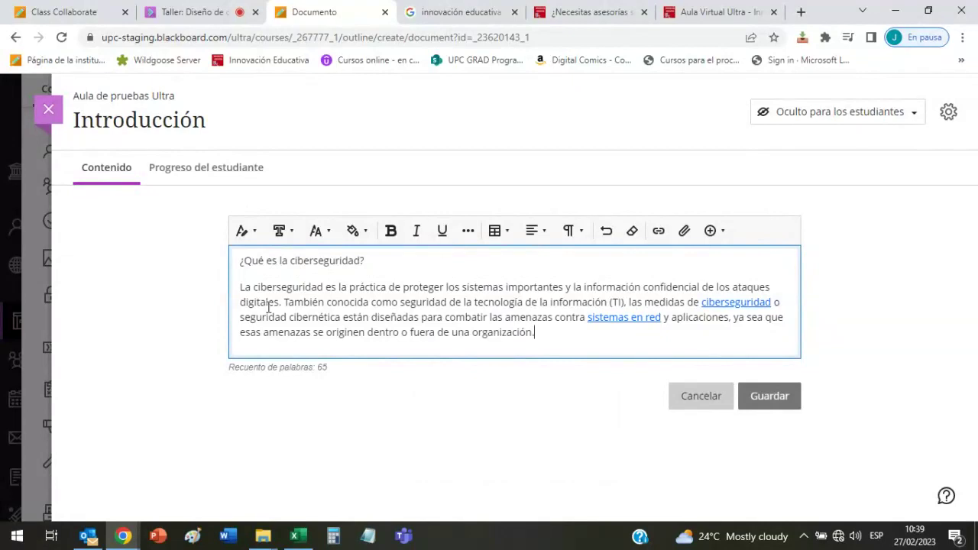
left_click(689, 397)
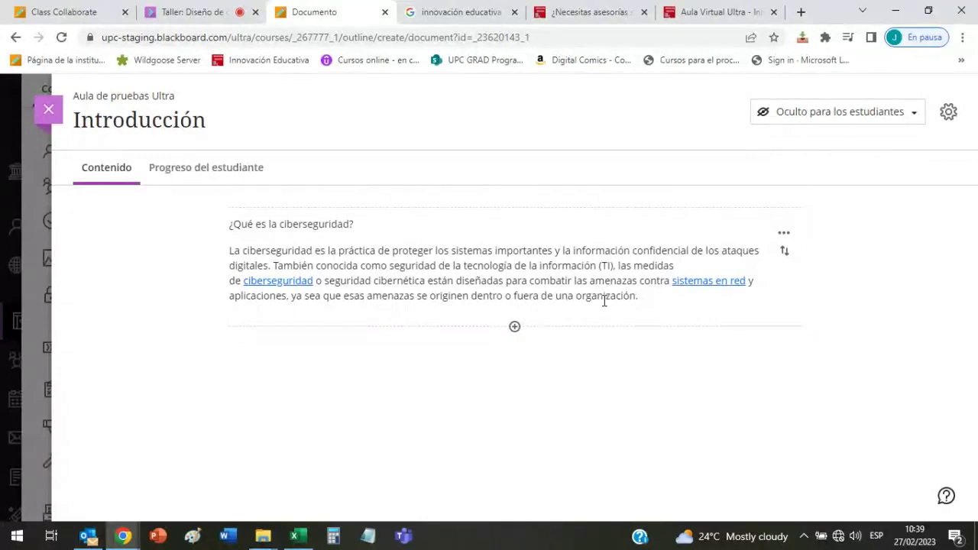
- Add a content block below the cybersecurity text and search for a YouTube video with "innovación educativa upc"
left_click(514, 328)
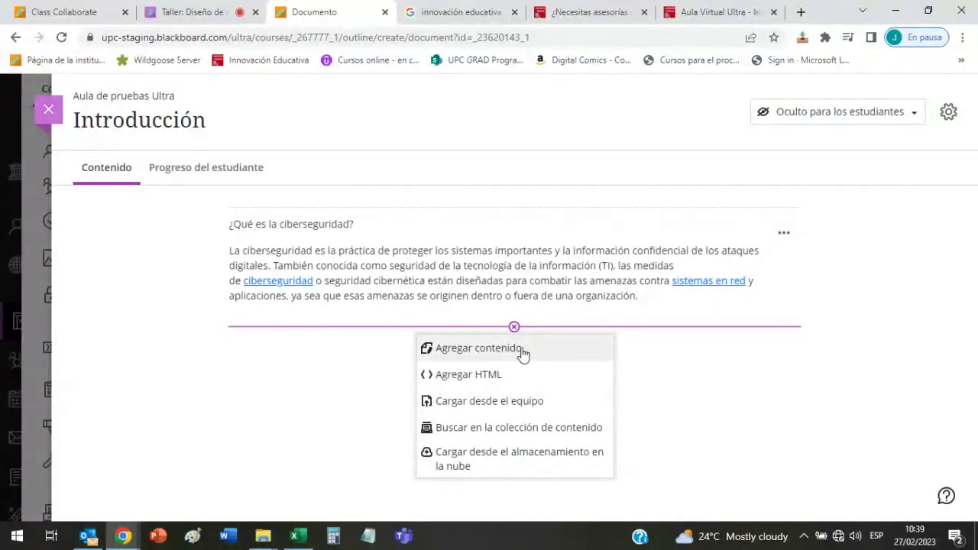
left_click(479, 348)
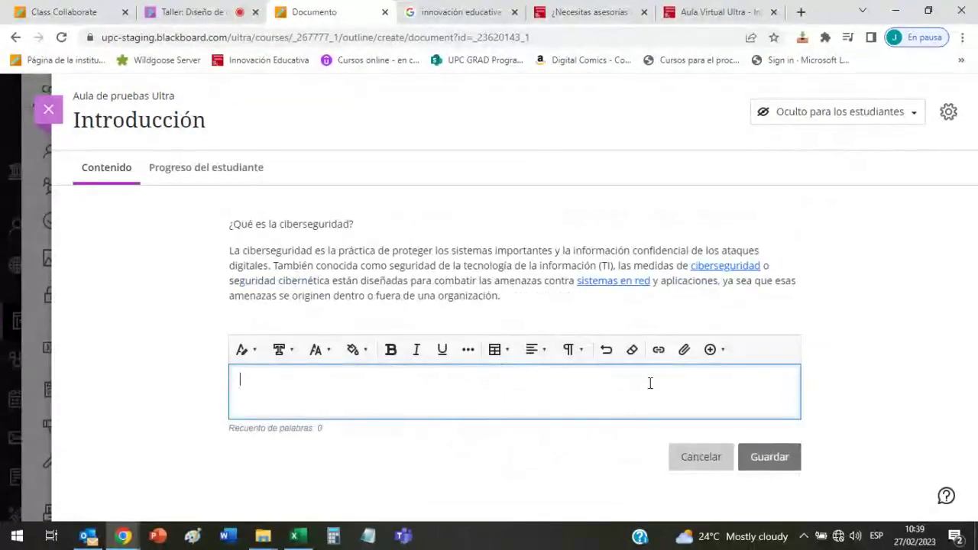
left_click(710, 350)
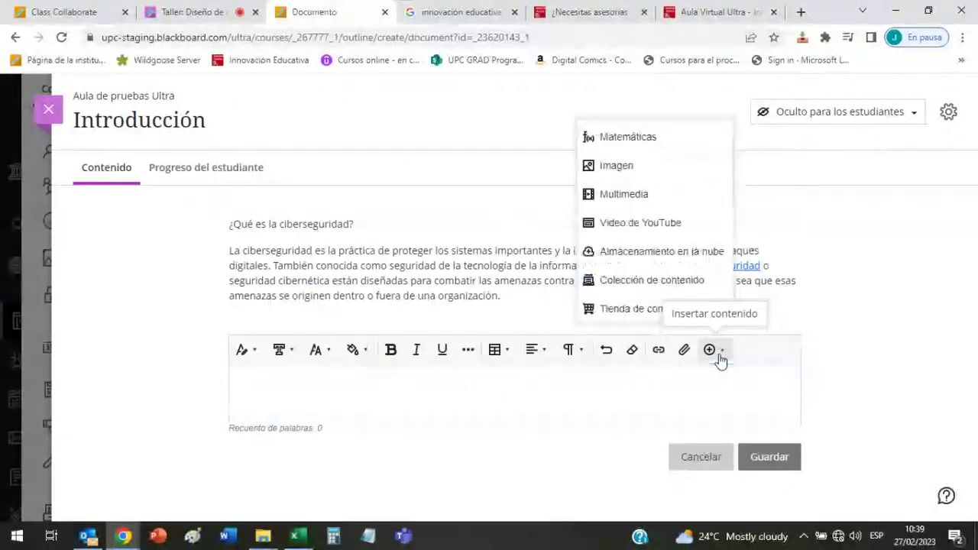
left_click(640, 224)
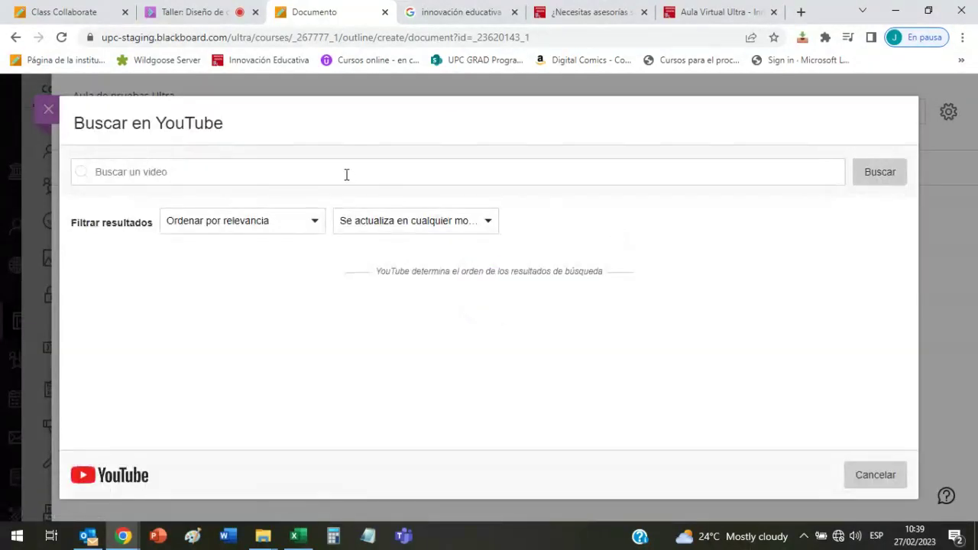
left_click(369, 173)
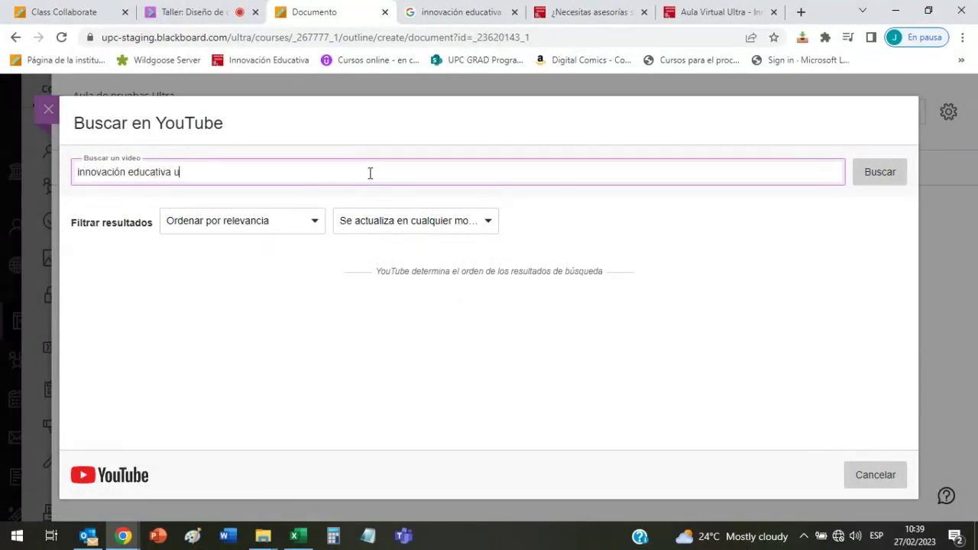
left_click(880, 171)
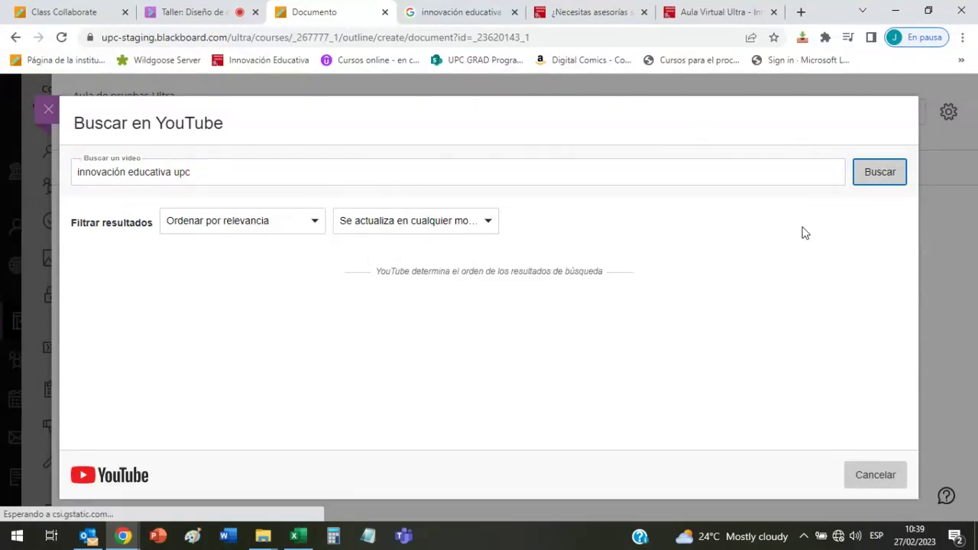
- Insert the video "Inauguración del Festival de Innovación Educativa UPC 2021" with inline display and save the block
scroll(648, 297, "down", 3)
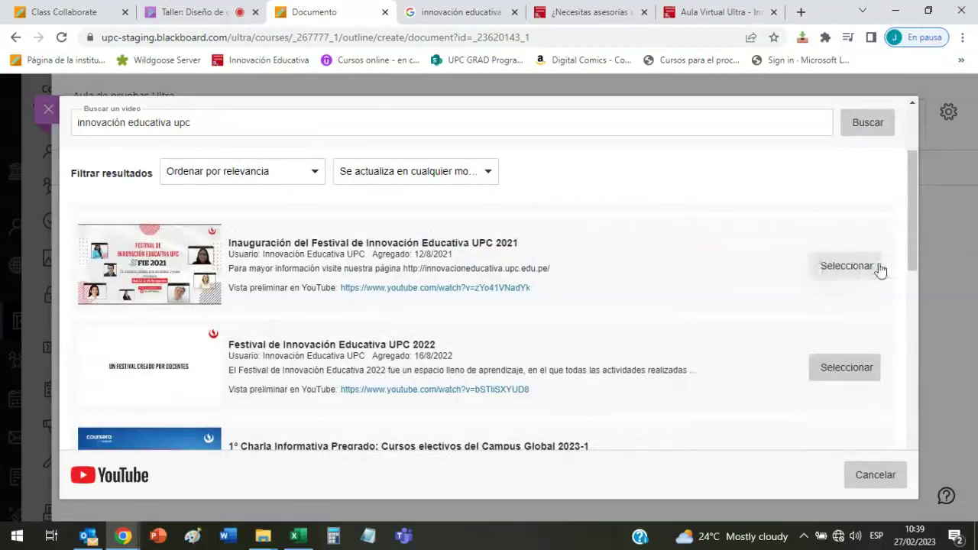
scroll(742, 319, "down", 2)
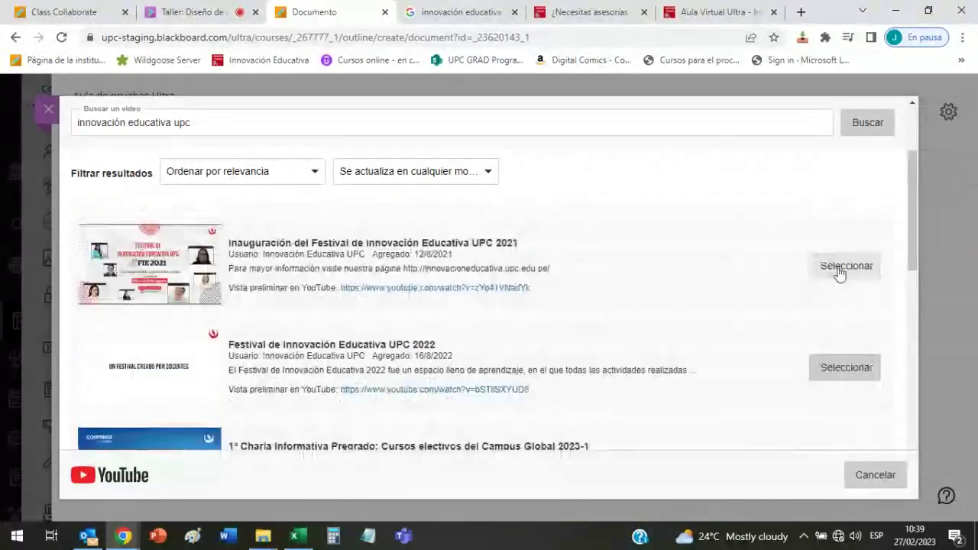
left_click(840, 270)
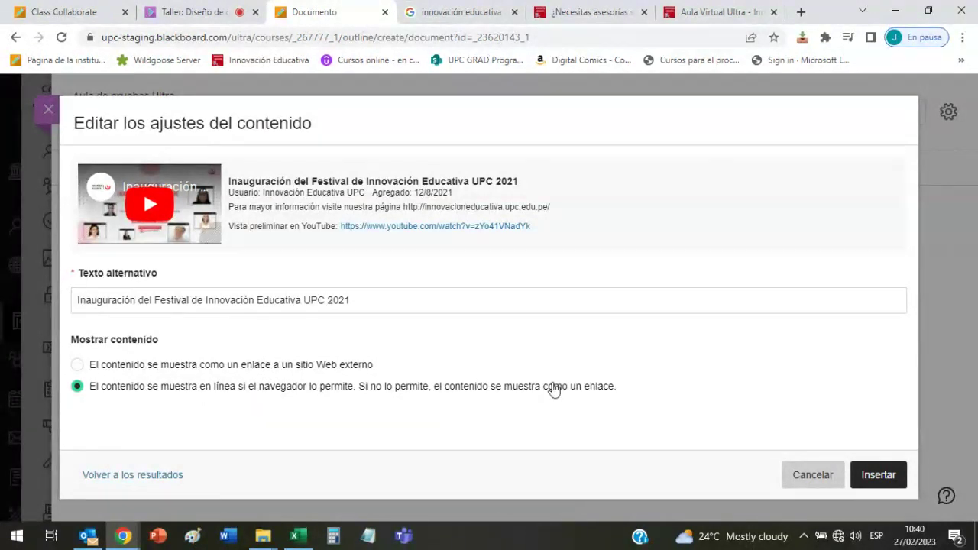
left_click(857, 475)
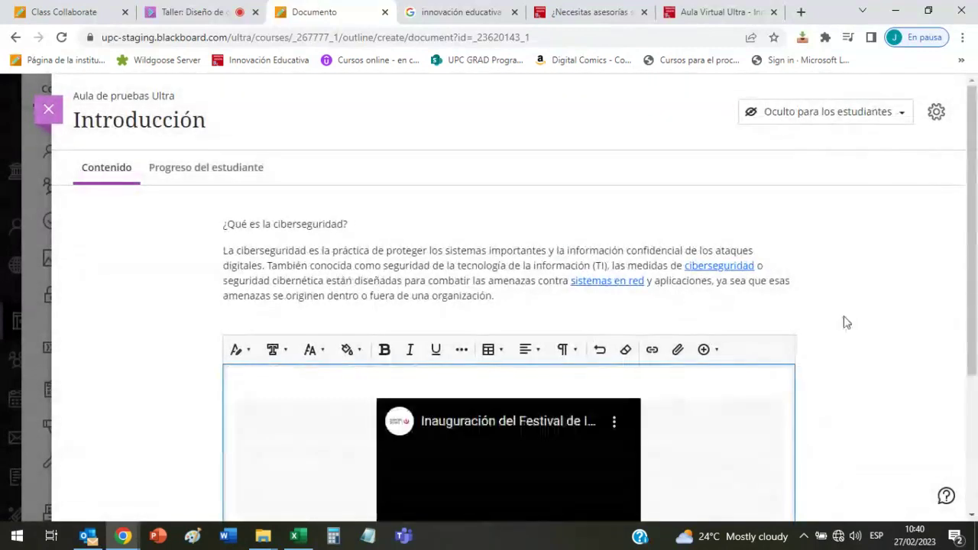
scroll(845, 322, "down", 3)
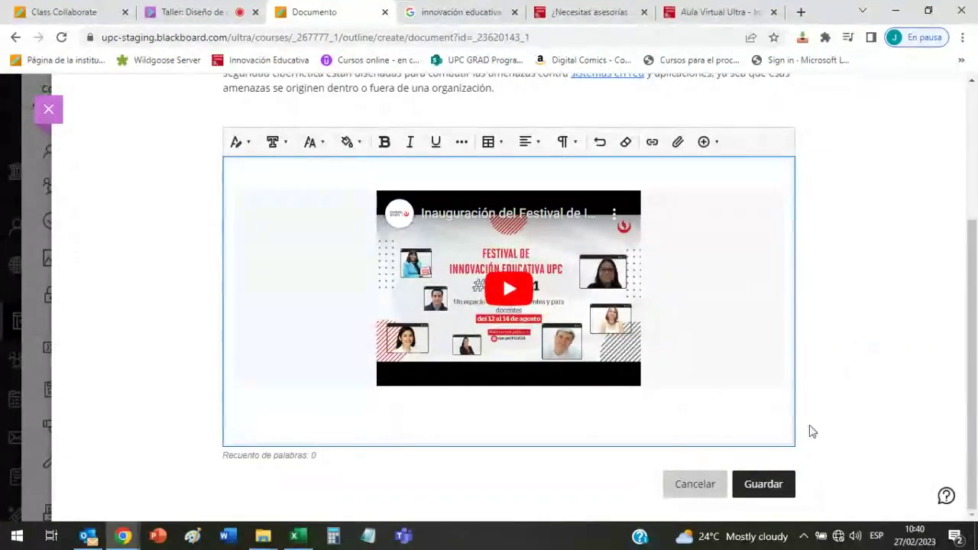
left_click(767, 487)
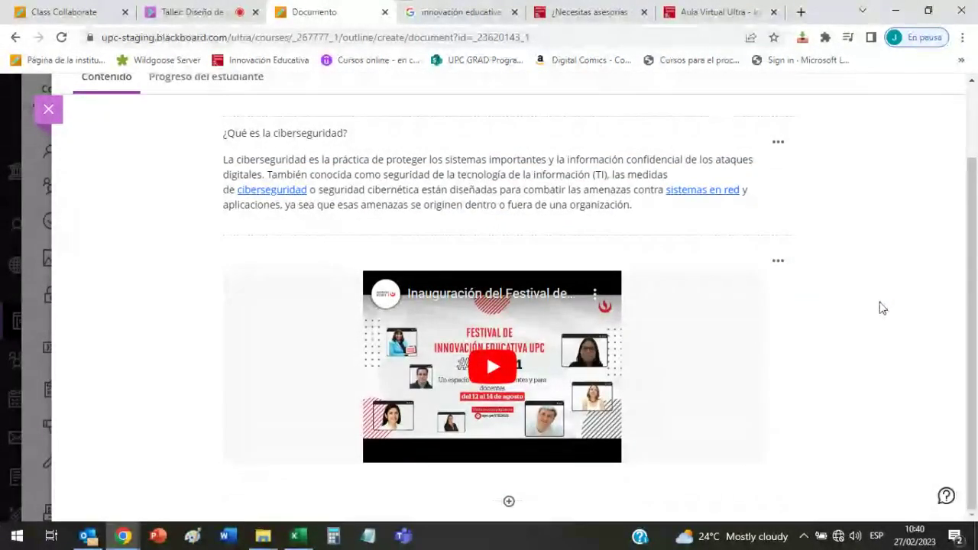
- Add a blank content block below the YouTube video in the Introducción document
scroll(876, 305, "up", 1)
scroll(876, 306, "up", 1)
scroll(876, 305, "down", 2)
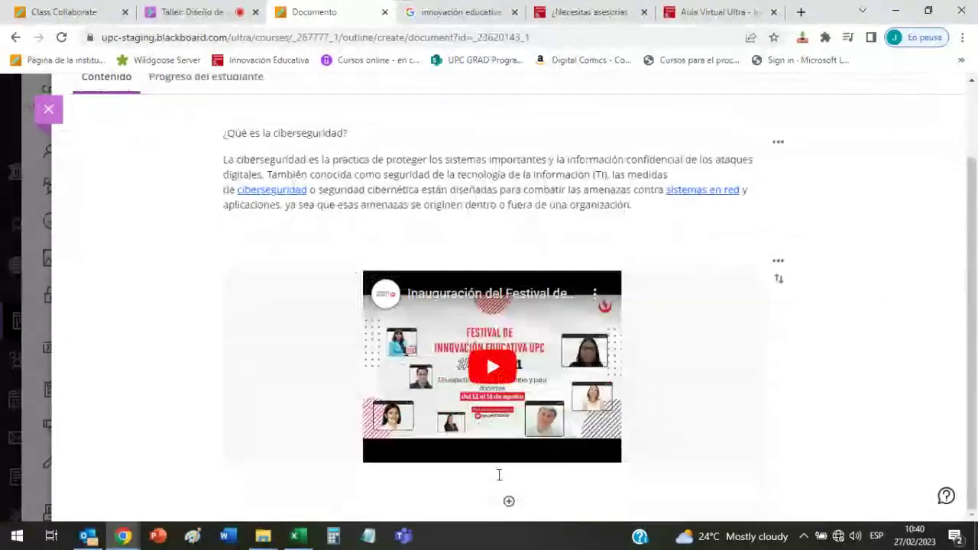
left_click(509, 504)
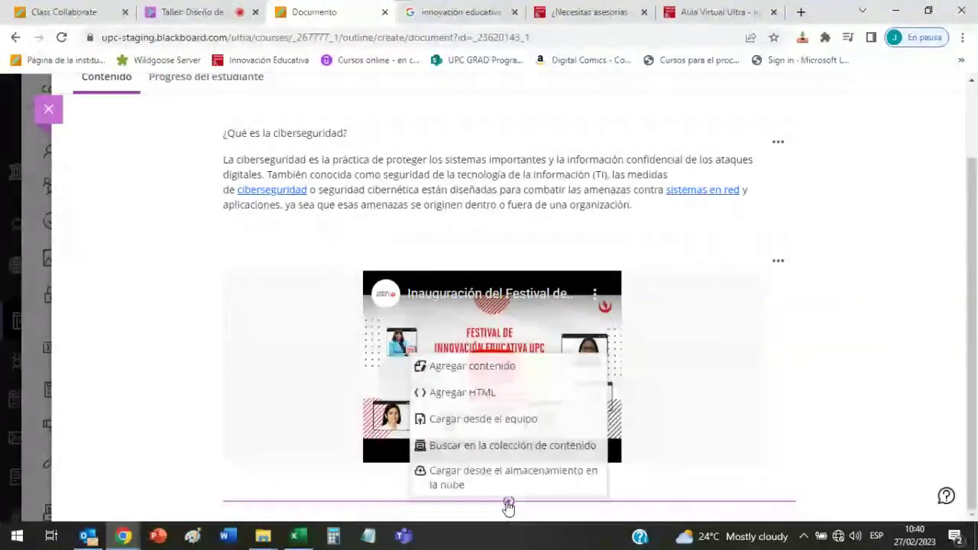
left_click(487, 370)
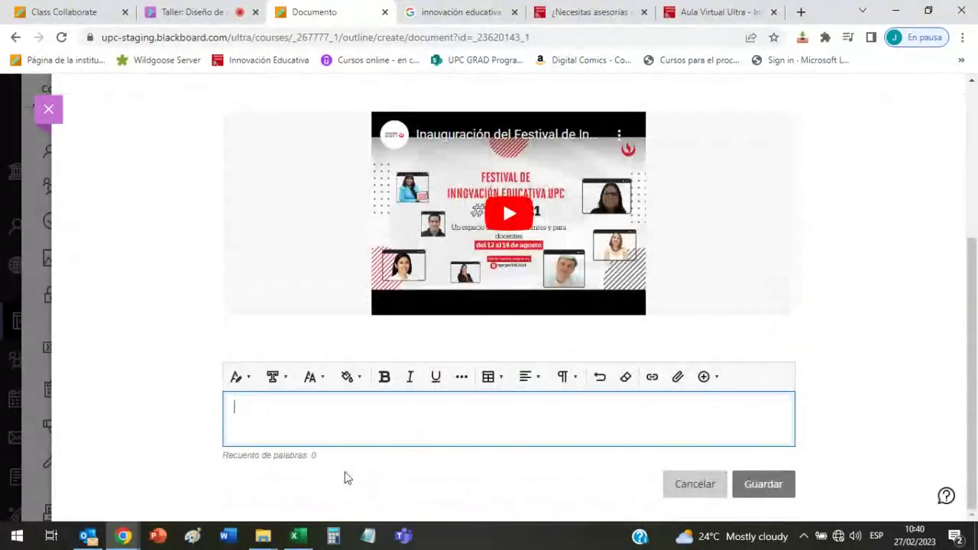
- Switch to the IBM page and copy the paragraph beginning "En 2020" about the average cost of a data breach
mouse_move(133, 534)
left_click(107, 483)
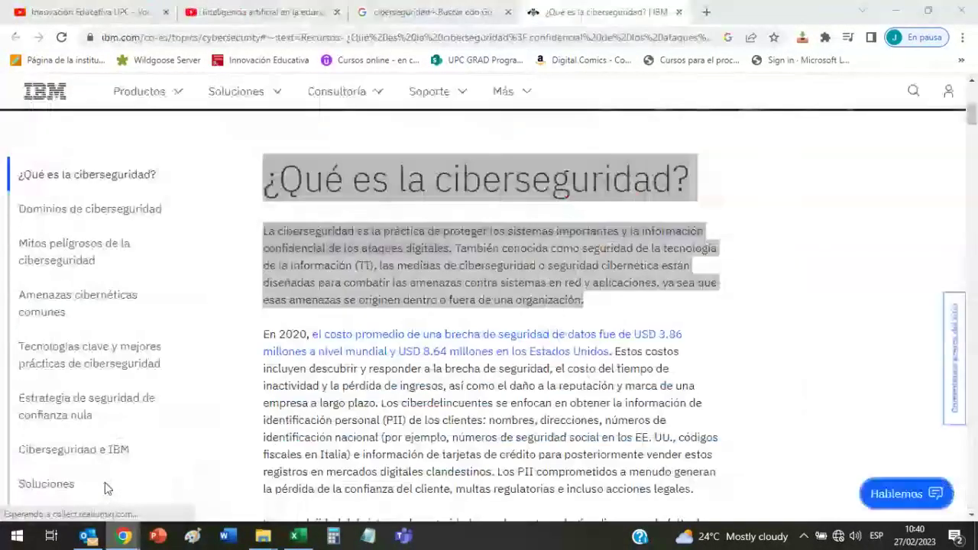
scroll(285, 265, "down", 1)
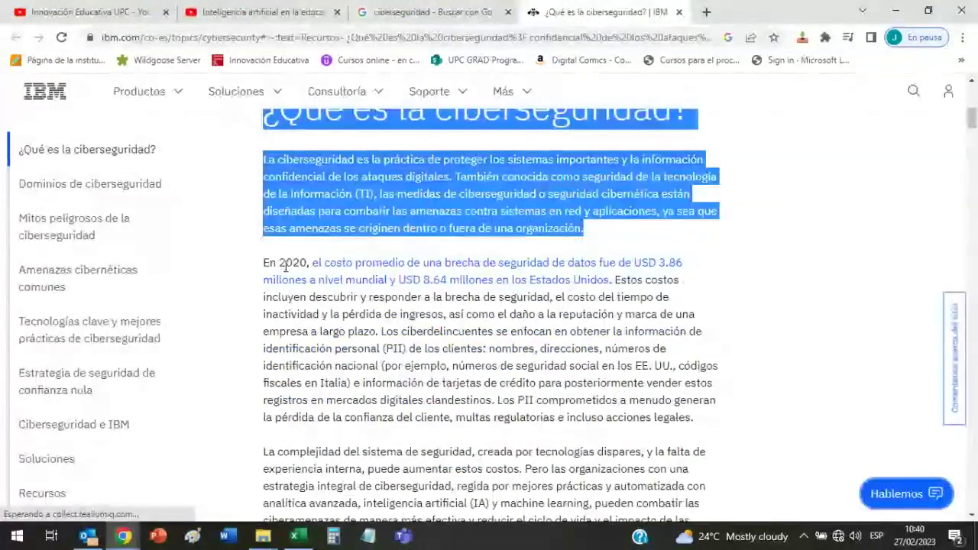
left_click_drag(285, 266, 702, 425)
key("ctrl+c")
- Paste the data breach paragraph into the new content block below the video and save it
left_click(123, 535)
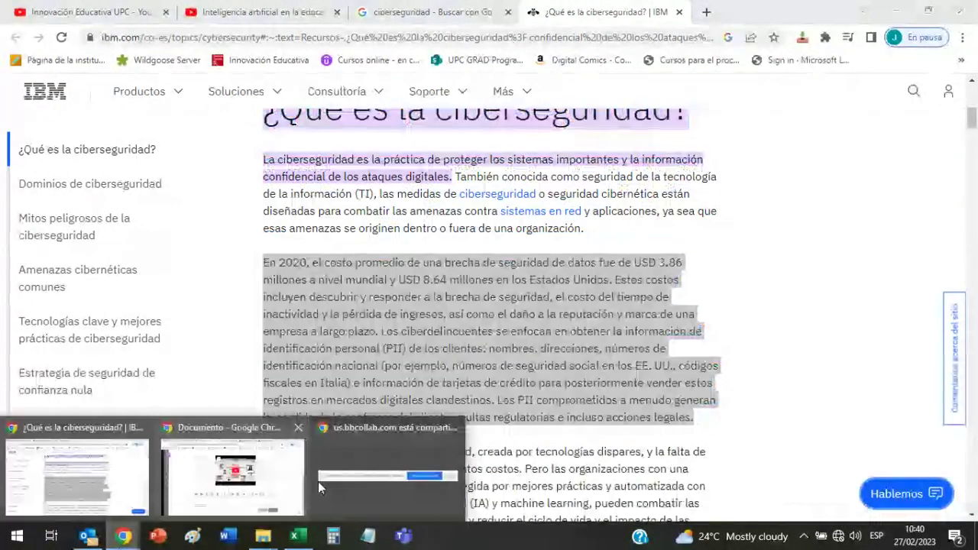
left_click(229, 488)
key("ctrl+v")
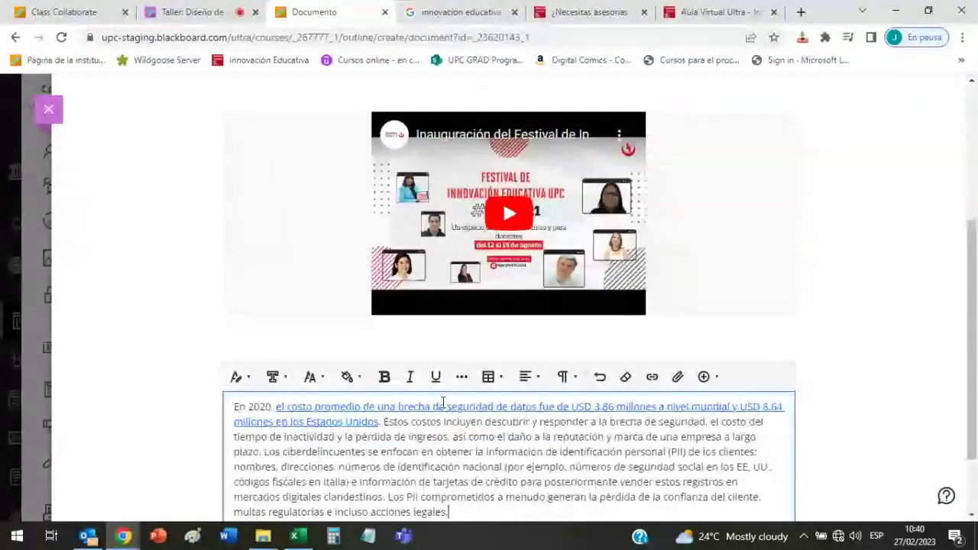
left_click(779, 492)
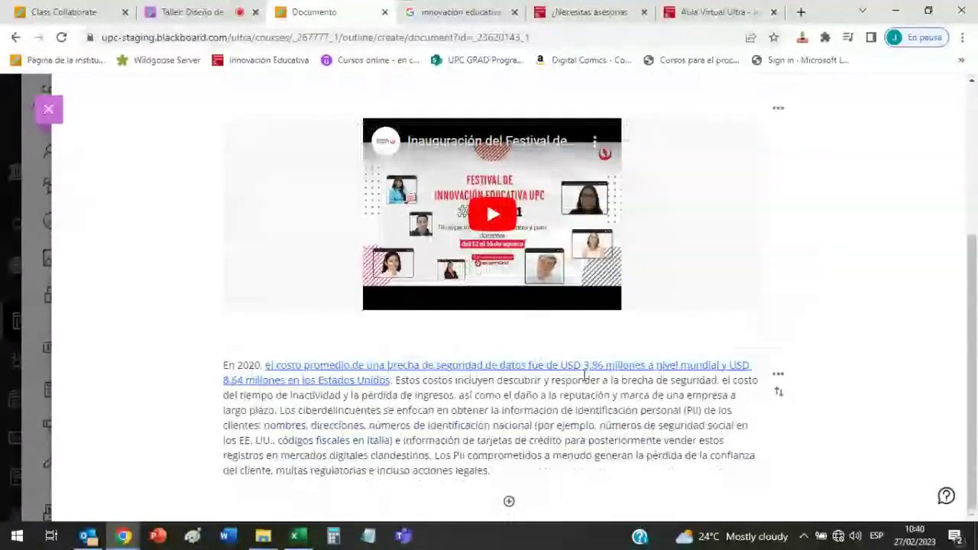
- Start a file upload from the computer below the data breach paragraph and browse to the Documentos DADO 2023 folder inside DADO
left_click(509, 505)
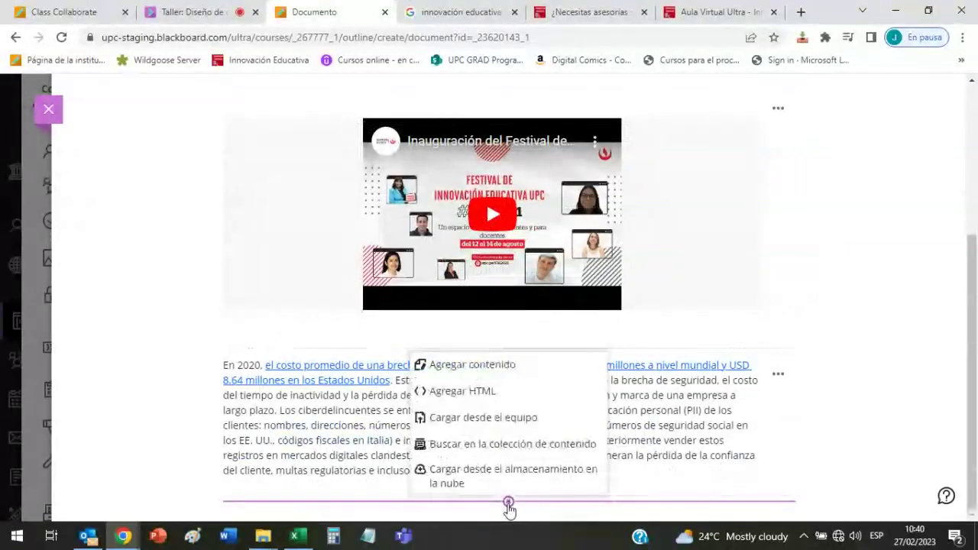
left_click(524, 417)
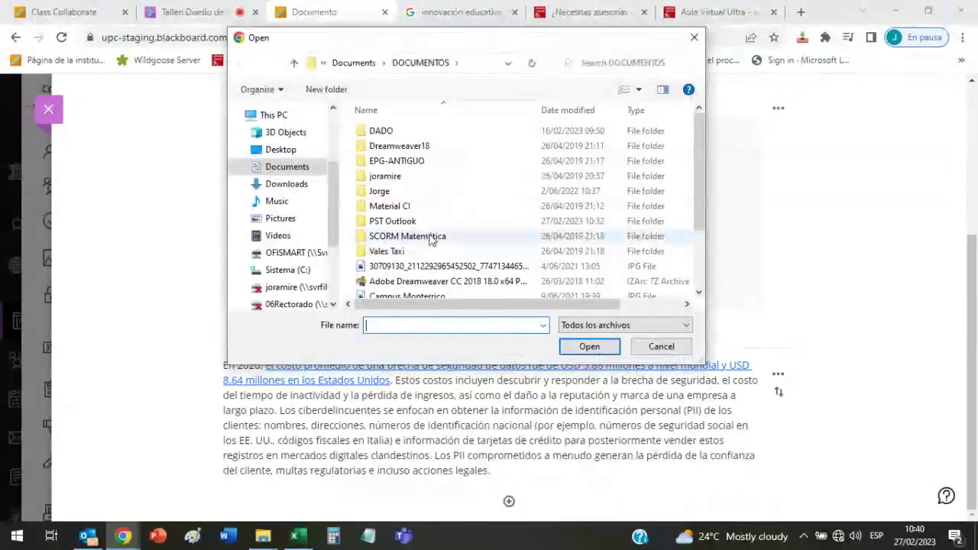
scroll(535, 210, "down", 2)
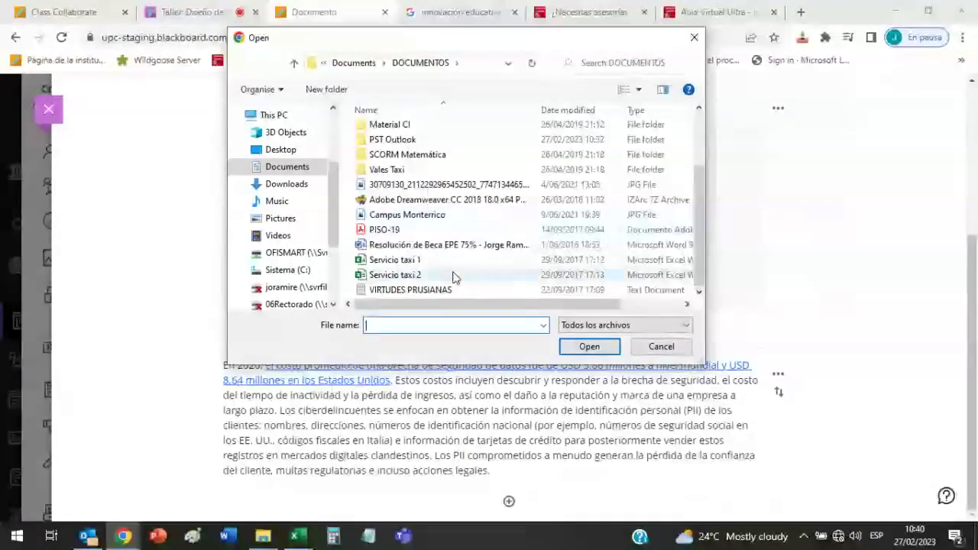
scroll(436, 263, "up", 2)
double_click(402, 130)
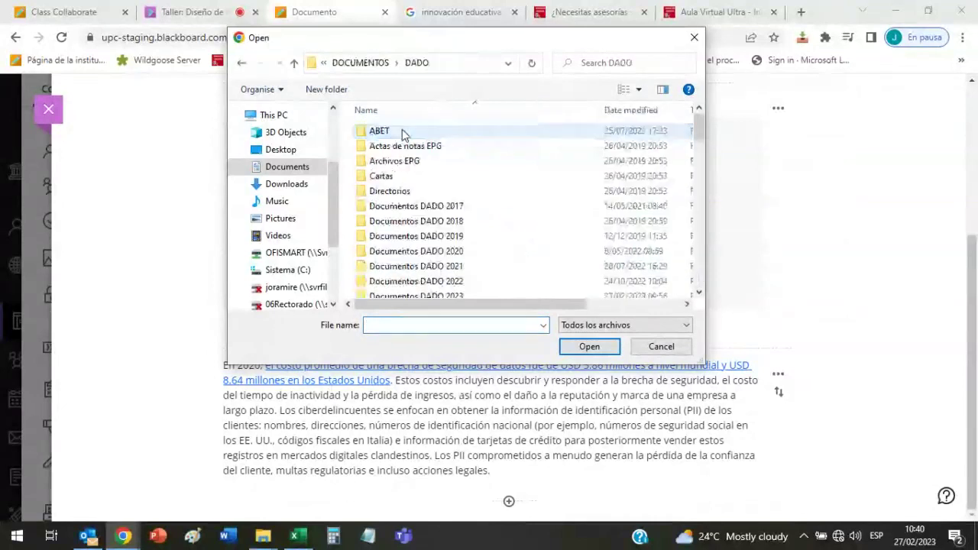
scroll(493, 207, "down", 3)
scroll(493, 208, "down", 4)
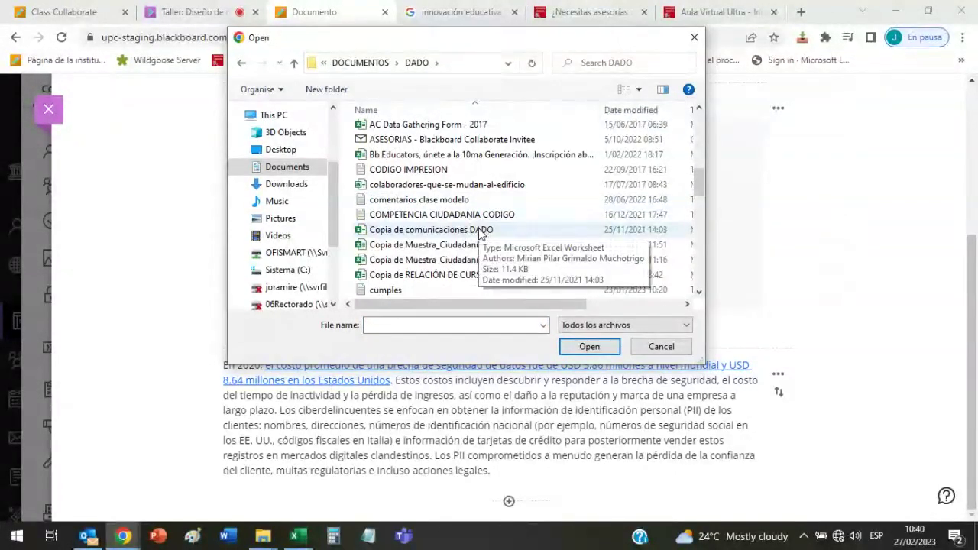
scroll(480, 233, "up", 7)
scroll(423, 187, "up", 1)
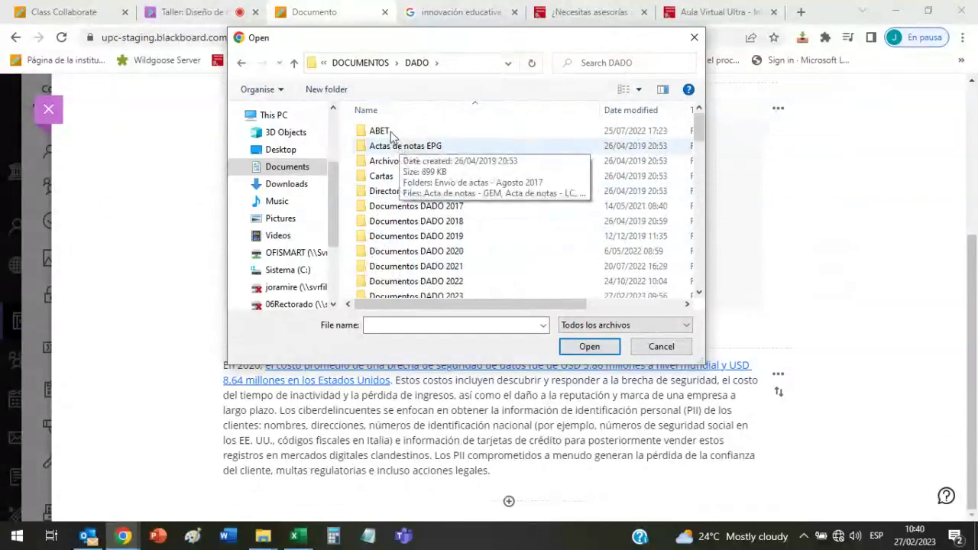
left_click(369, 64)
double_click(419, 131)
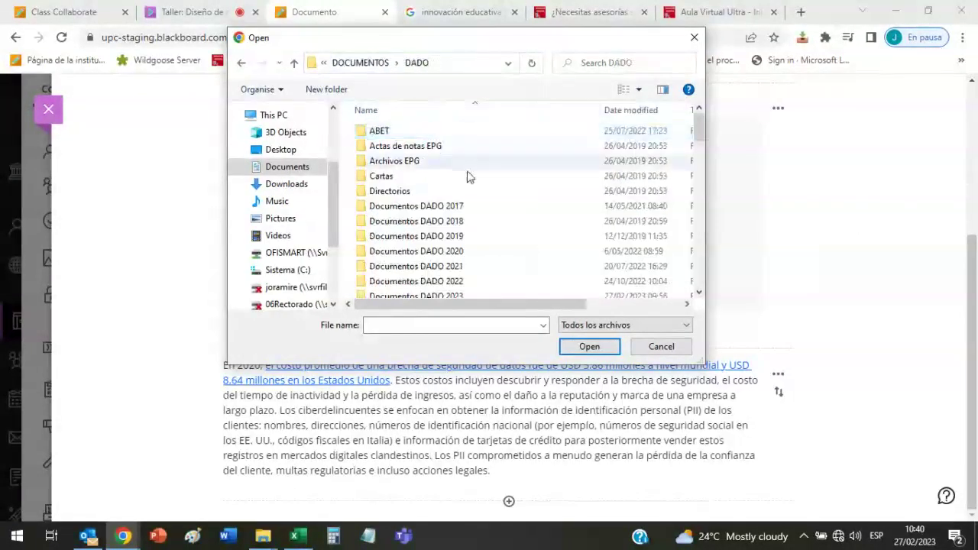
scroll(461, 262, "down", 1)
double_click(461, 260)
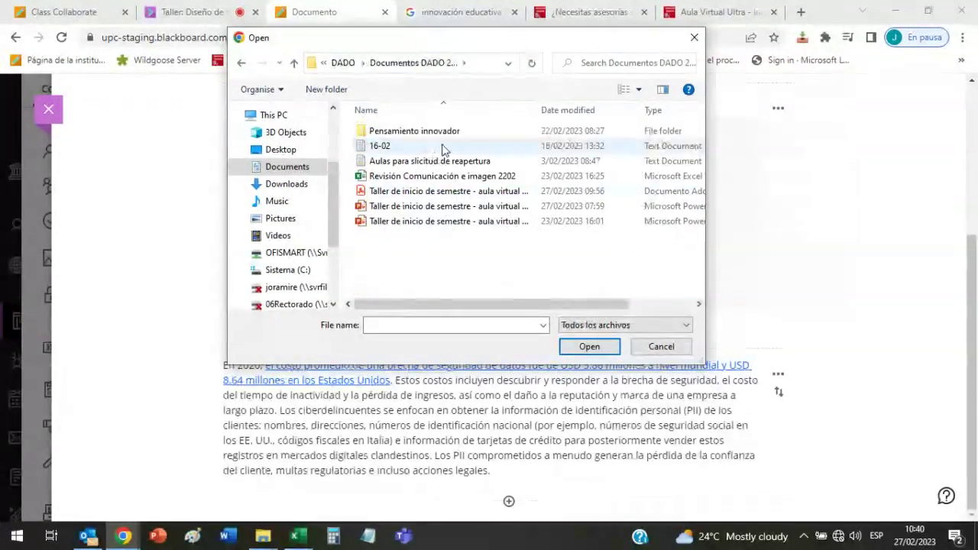
- Upload the PDF "Taller de inicio de semestre - aula virtual Utra.pdf" and save it with the file option Ver y descargar
left_click(449, 195)
left_click(603, 352)
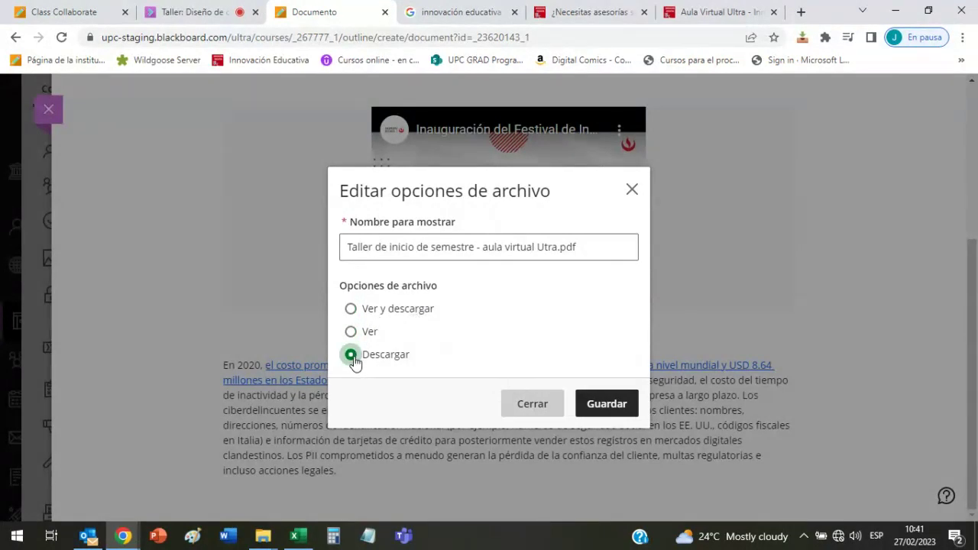
left_click(351, 309)
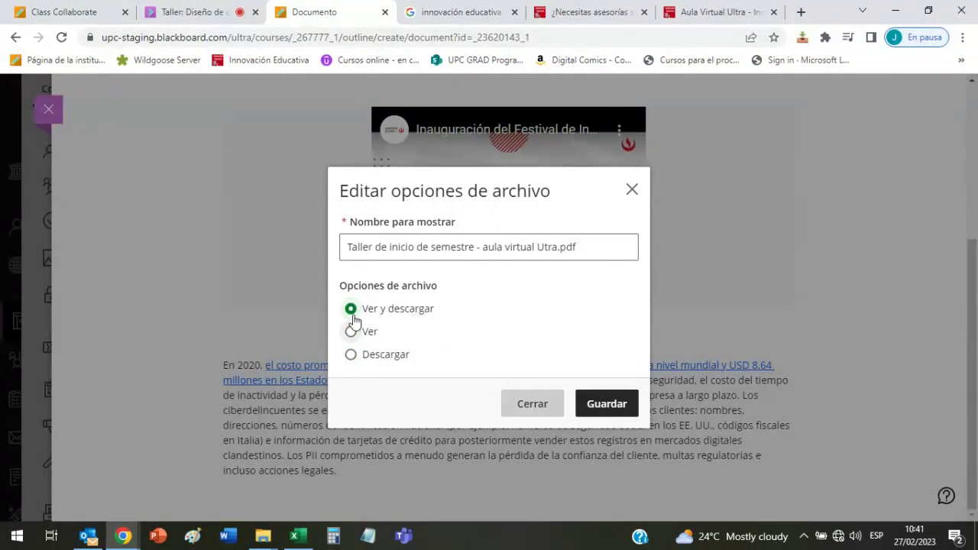
left_click(606, 404)
scroll(810, 290, "down", 1)
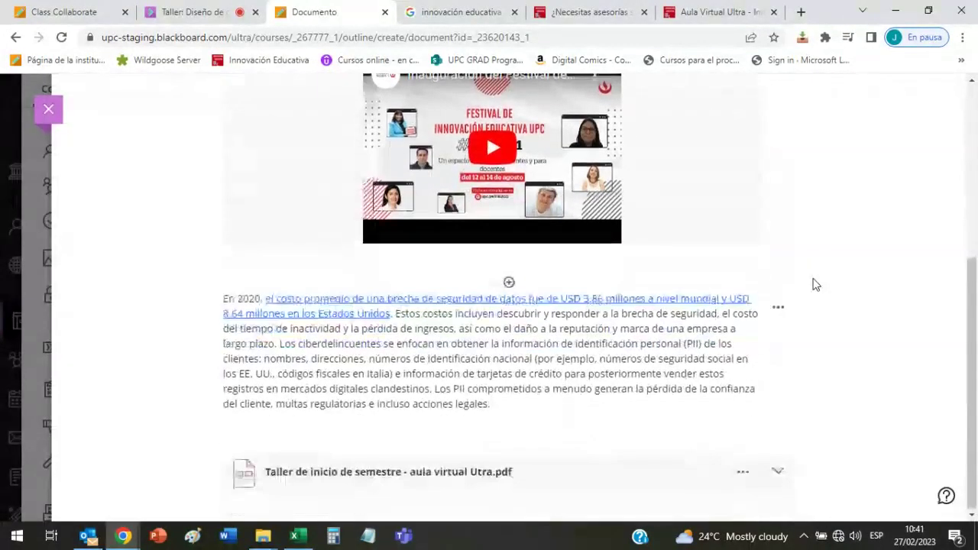
- Toggle the preview of the uploaded PDF and review how the document's blocks are laid out
left_click(778, 469)
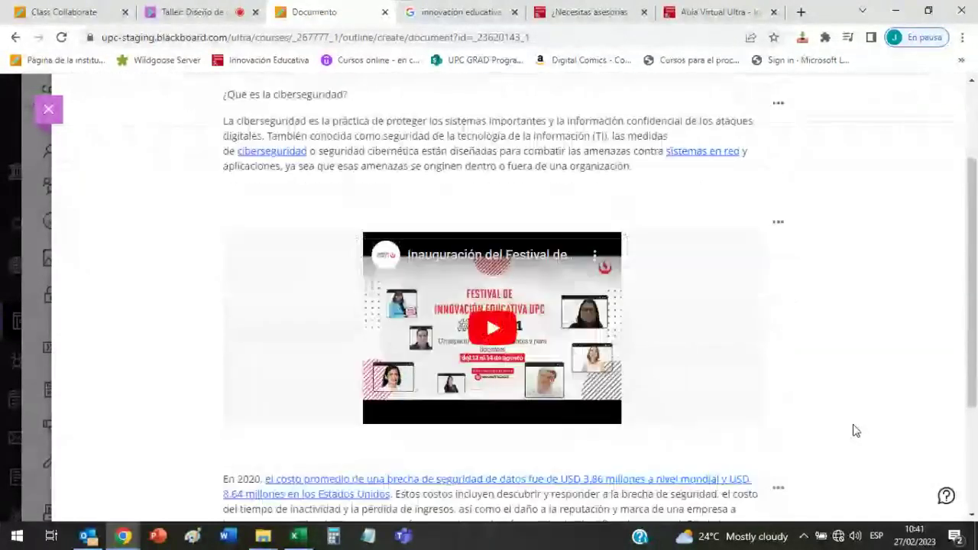
scroll(855, 431, "down", 1)
scroll(855, 431, "down", 2)
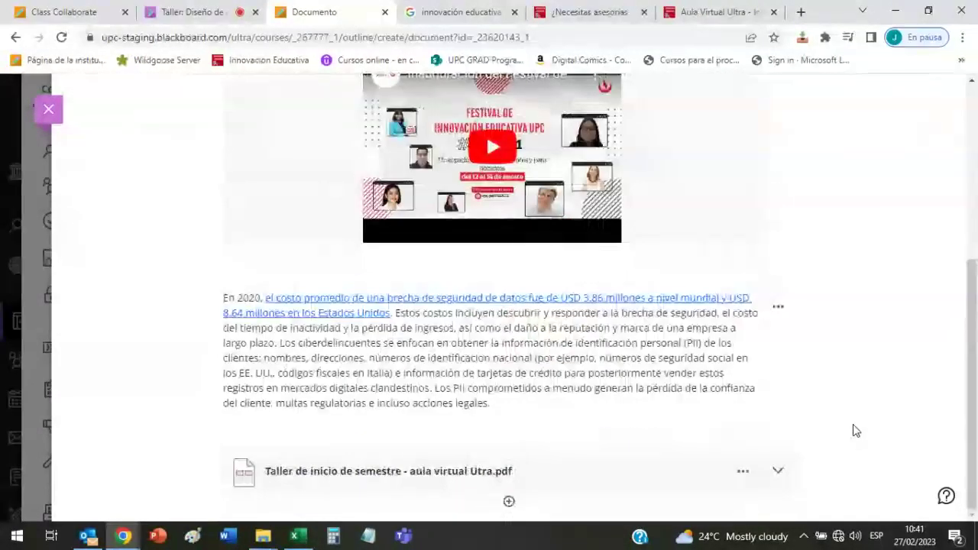
left_click(508, 502)
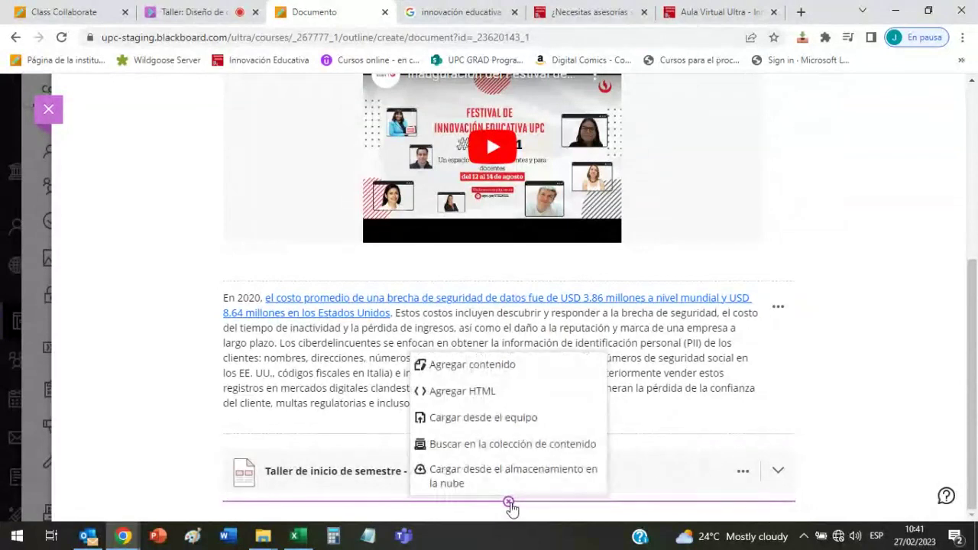
left_click(510, 365)
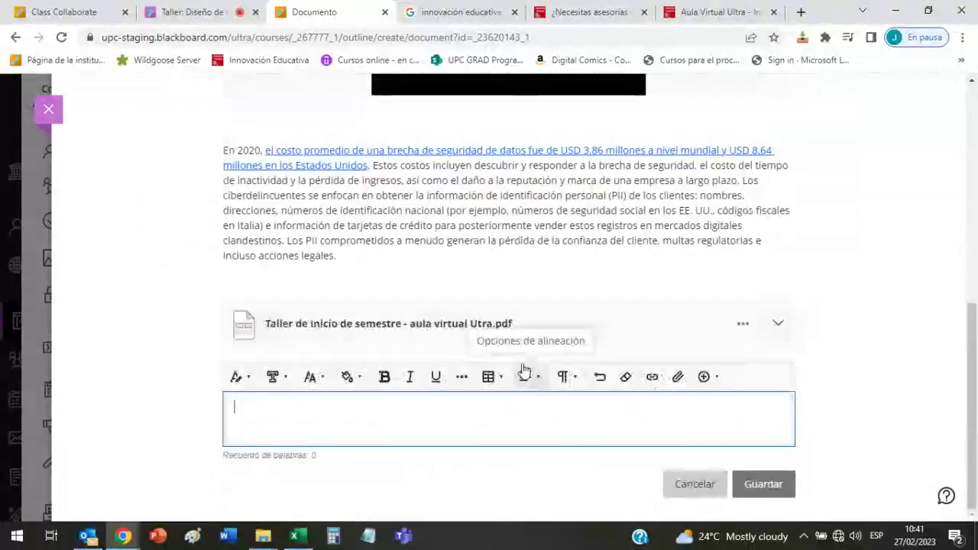
left_click(682, 379)
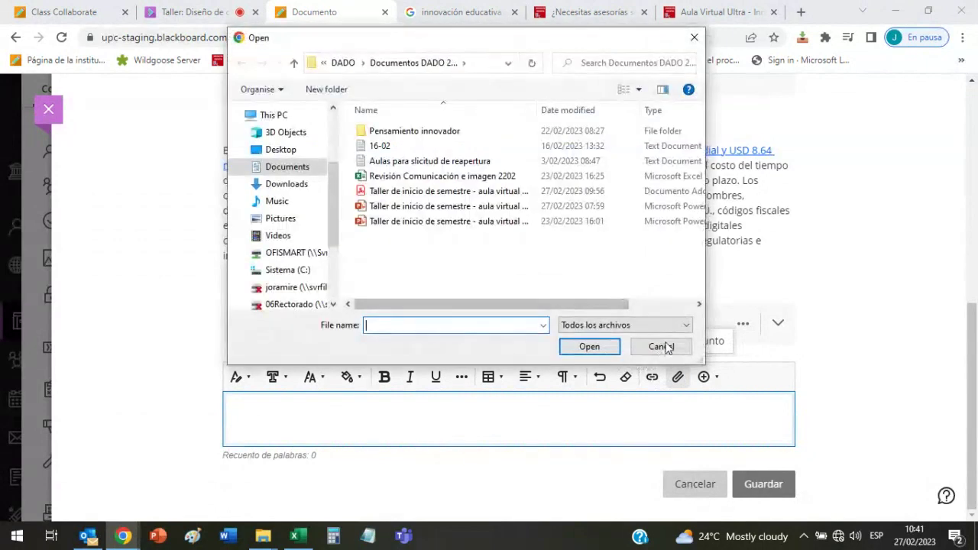
left_click(661, 345)
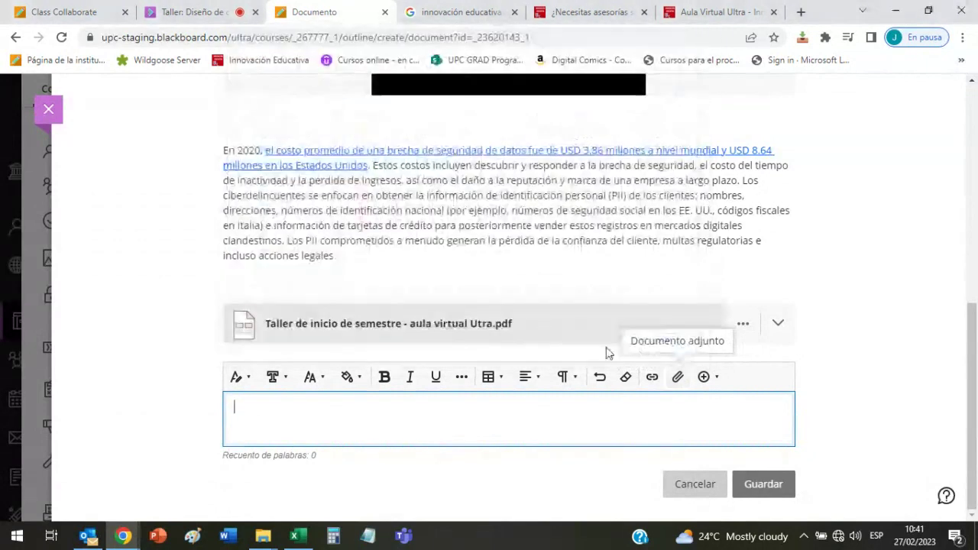
left_click(707, 376)
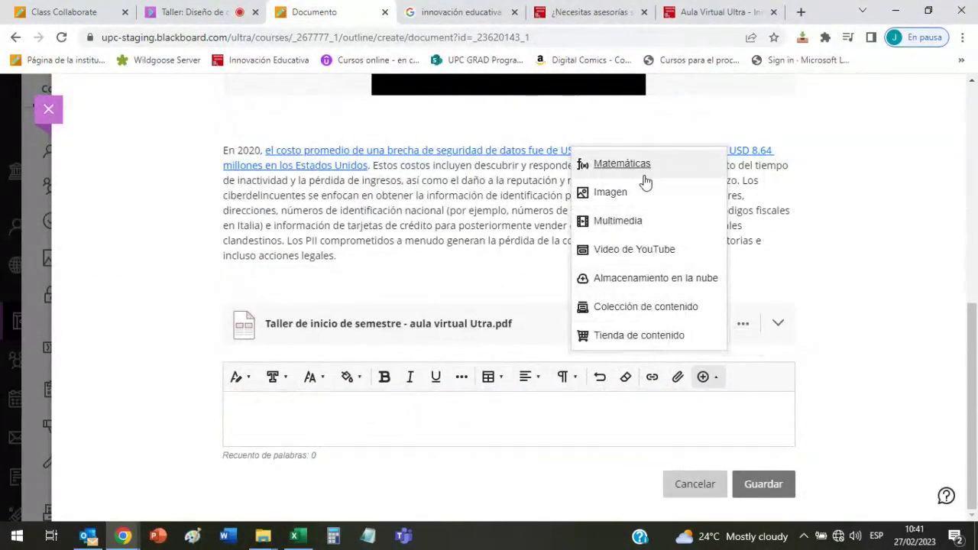
left_click(654, 408)
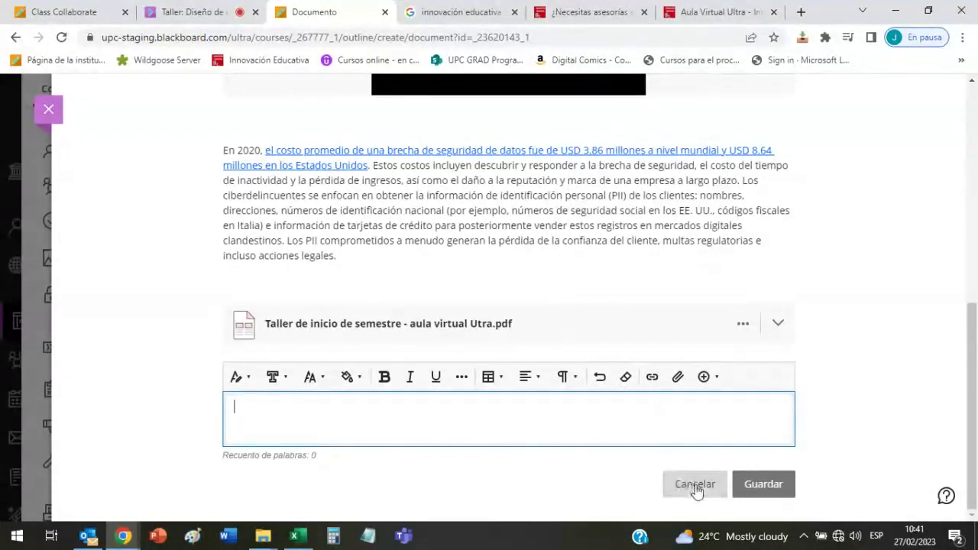
left_click(694, 483)
left_click(508, 502)
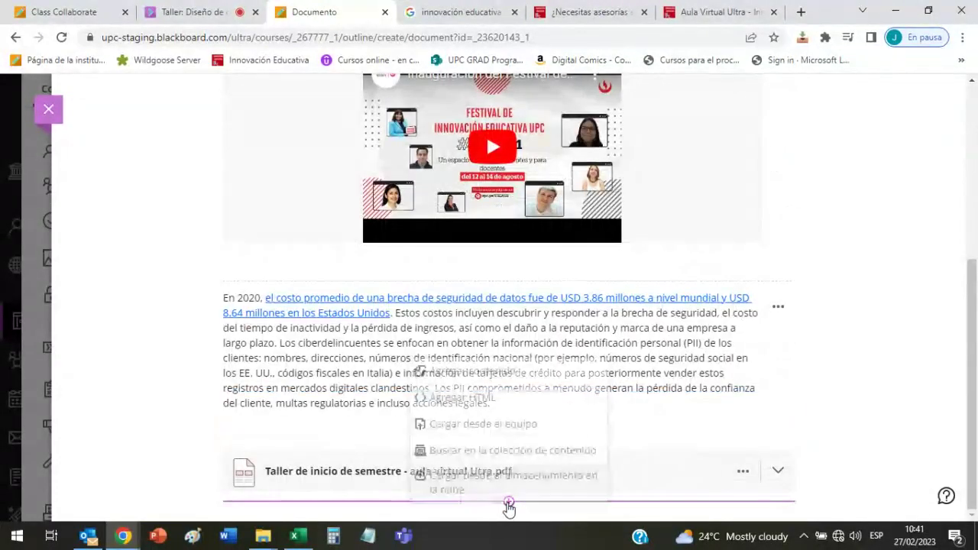
left_click(504, 374)
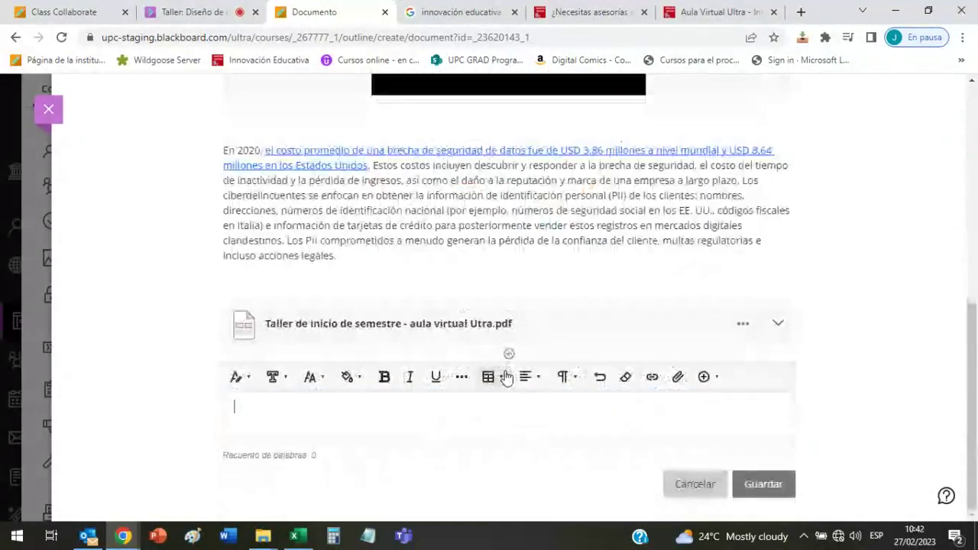
left_click(678, 376)
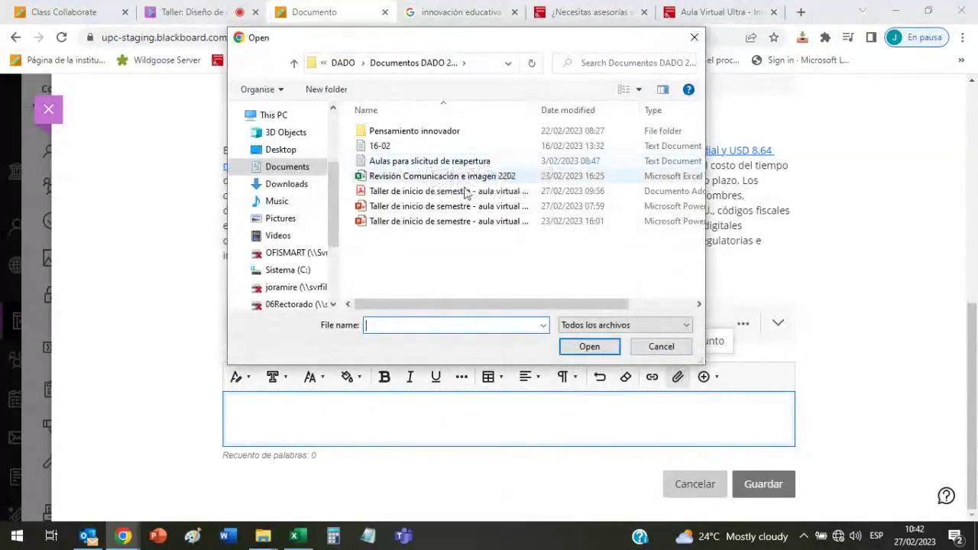
left_click(661, 346)
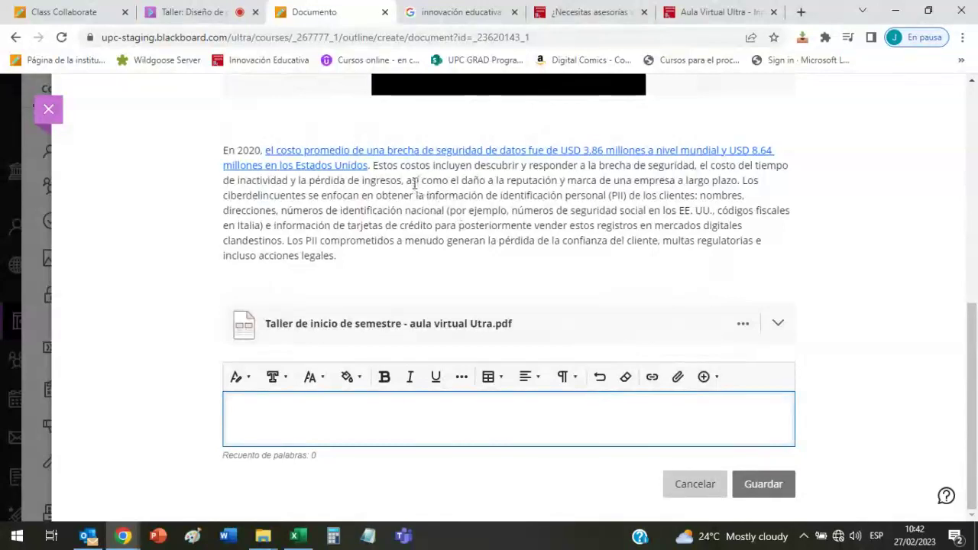
left_click_drag(411, 180, 547, 222)
left_click(682, 484)
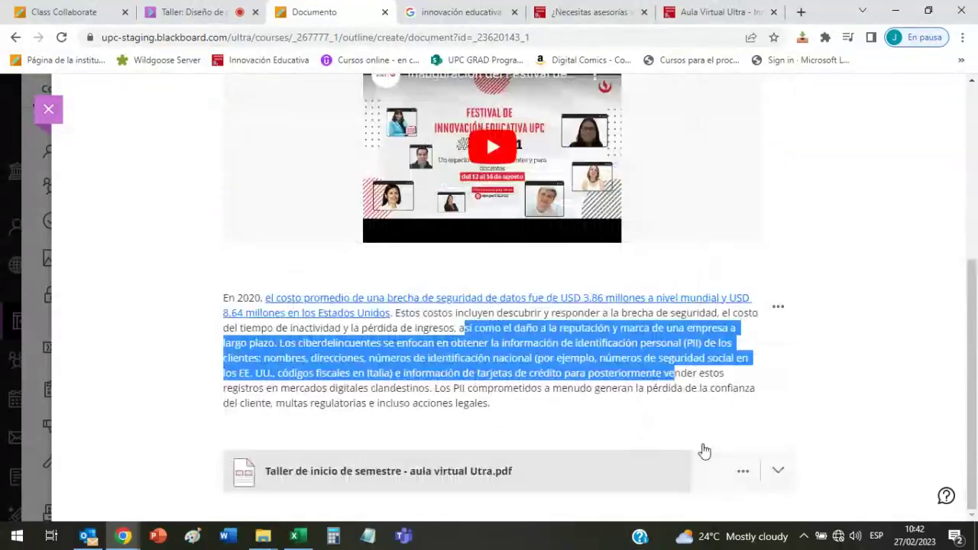
left_click(849, 333)
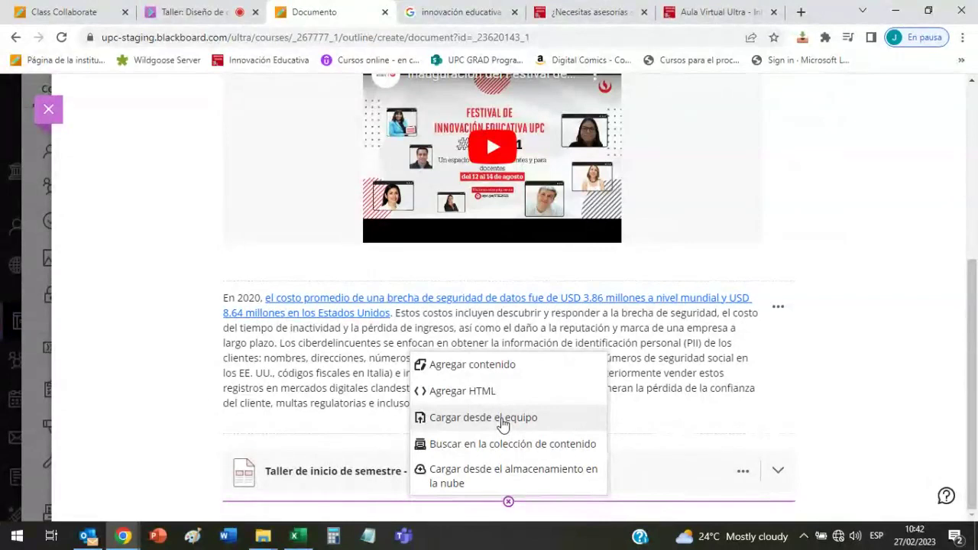
left_click(822, 372)
- Close the Introducción document and set its visibility in Semana 1 to Visible para los estudiantes
scroll(825, 372, "up", 5)
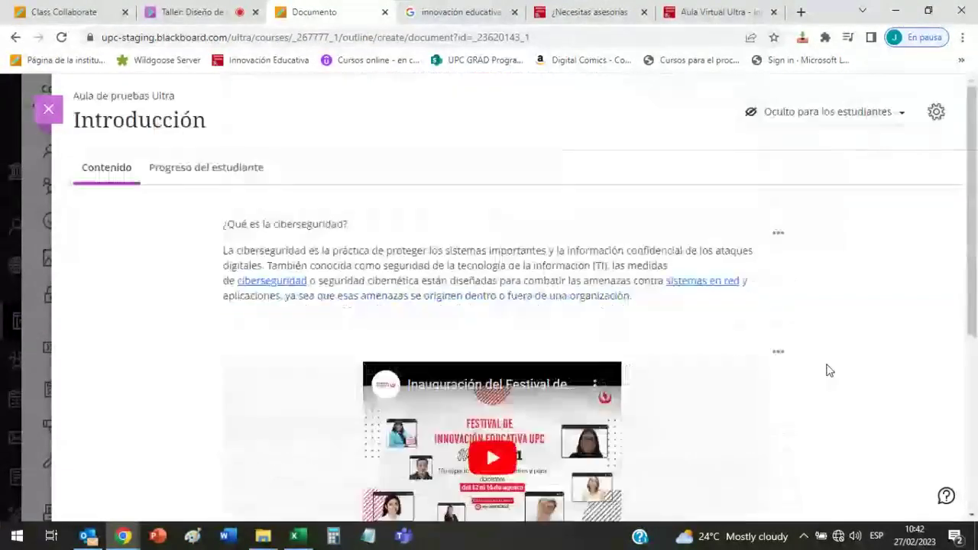
scroll(828, 371, "down", 1)
scroll(829, 370, "up", 1)
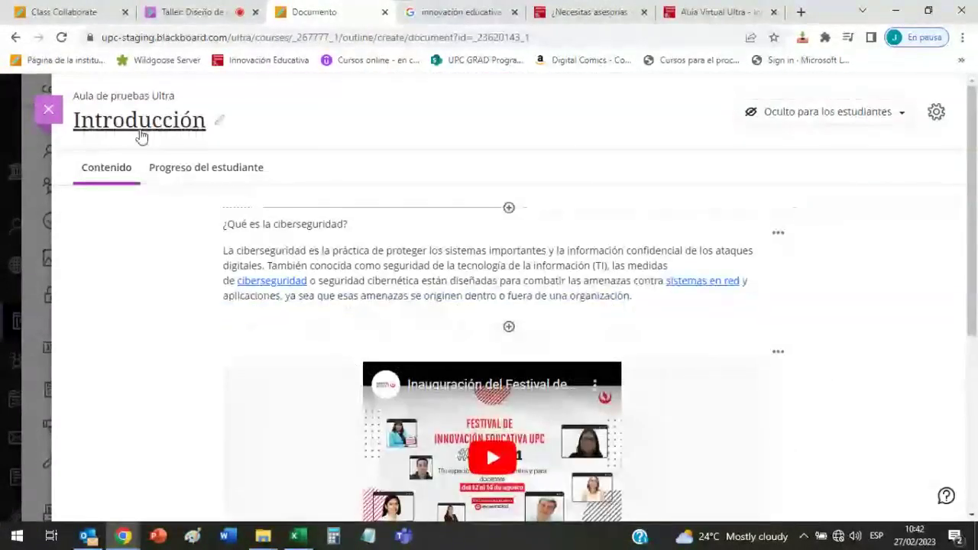
left_click(49, 110)
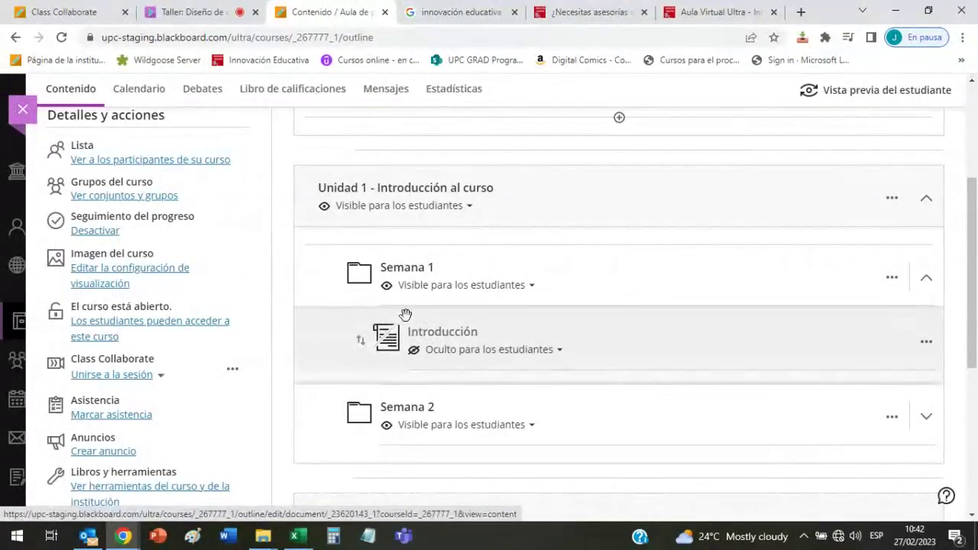
left_click(555, 353)
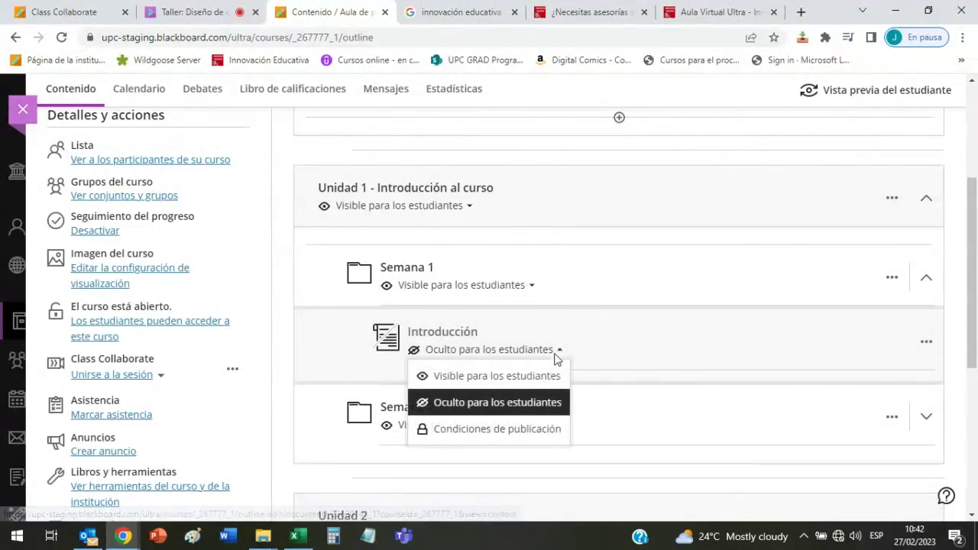
left_click(496, 376)
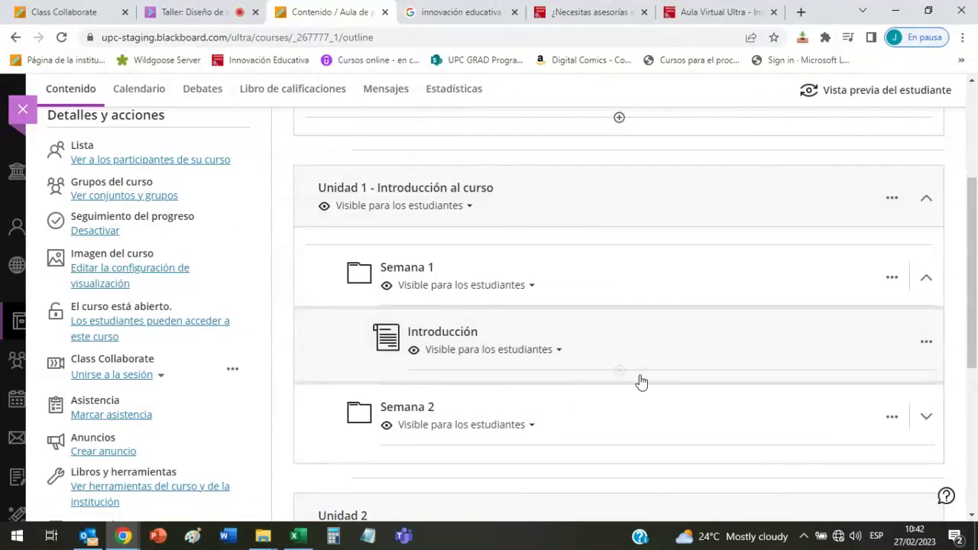
- Upload the 27/02/2023 "Taller de inicio de semestre - aula virtual" PowerPoint from Documentos DADO 2023 below Introducción in Semana 1
mouse_move(623, 381)
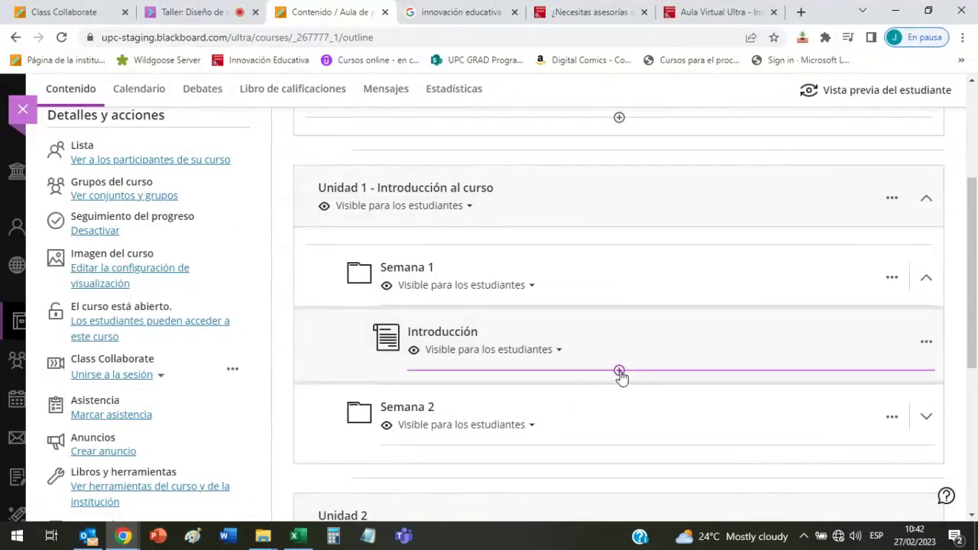
left_click(619, 372)
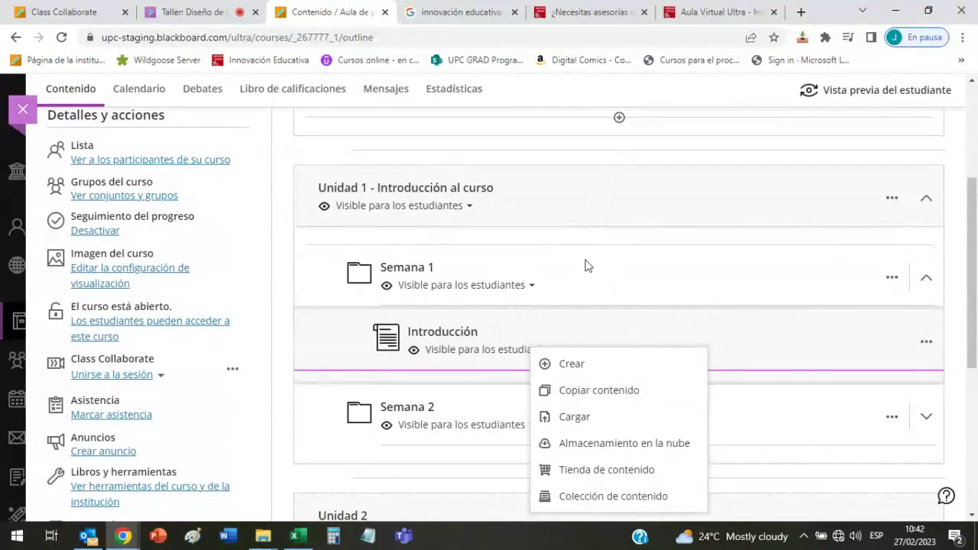
left_click(574, 417)
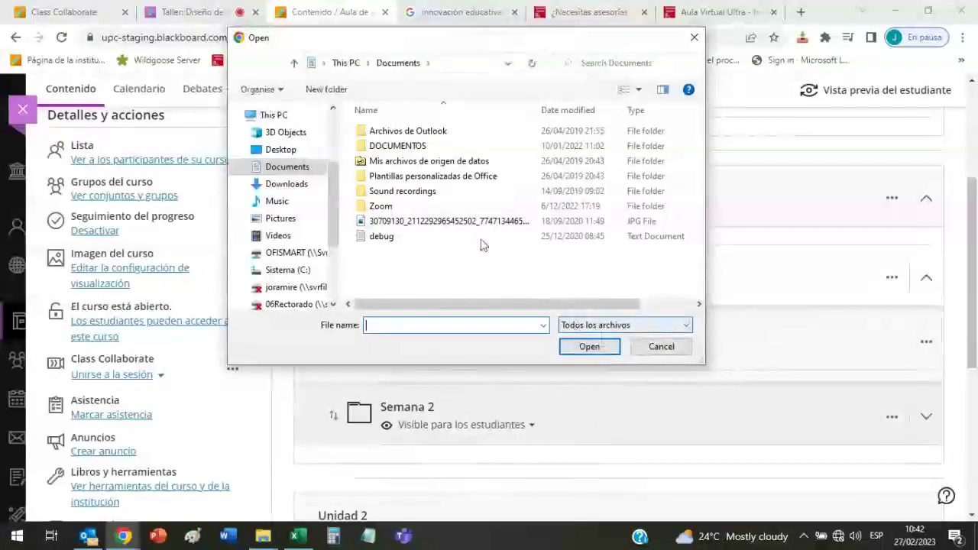
double_click(421, 146)
double_click(425, 130)
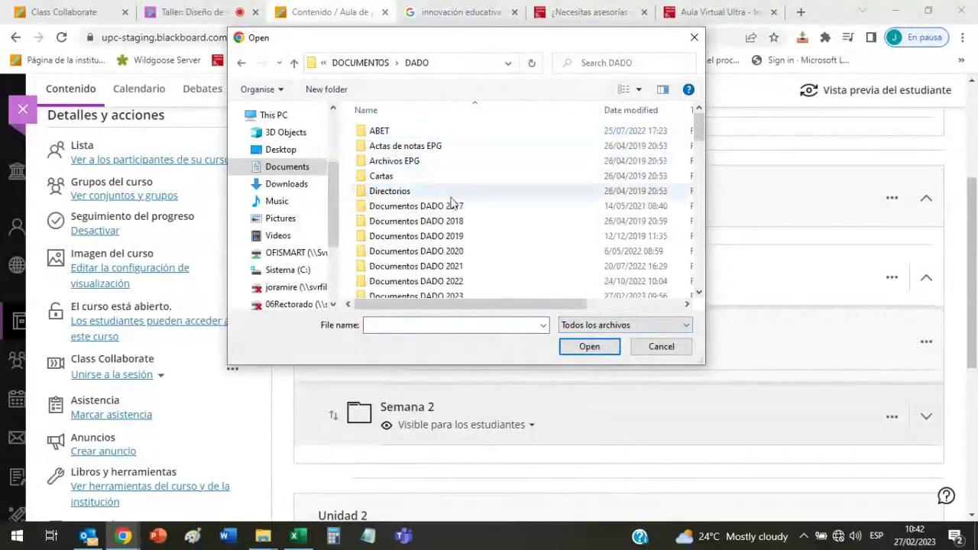
double_click(464, 294)
double_click(474, 205)
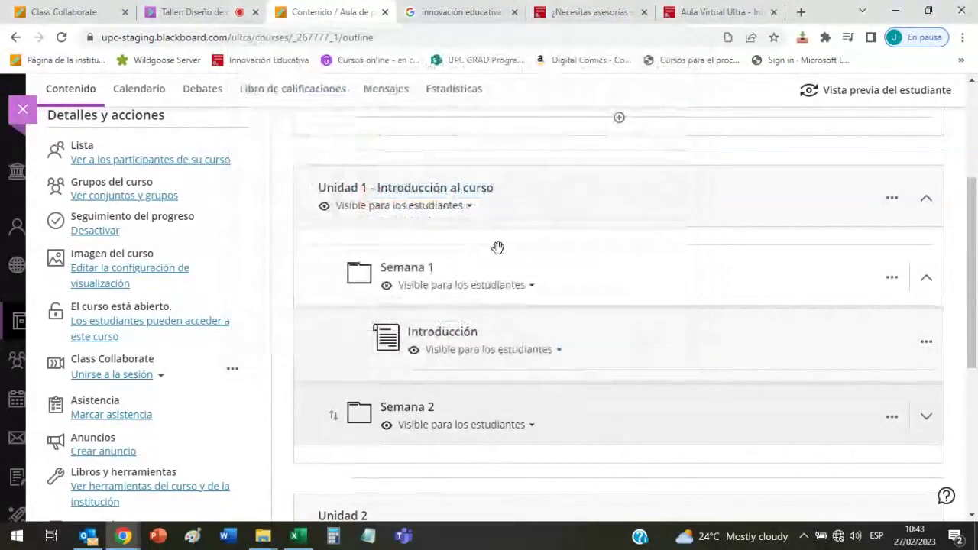
- Save "Taller de inicio de semestre - aula virtual Utra.pdf" with the option Ver y descargar and make it Visible para los estudiantes in Semana 1
scroll(665, 313, "down", 1)
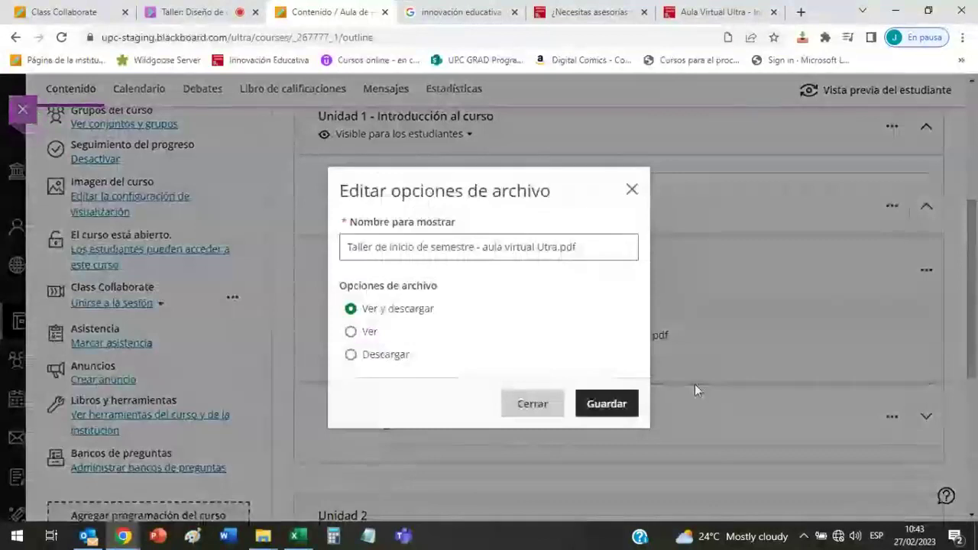
left_click(618, 409)
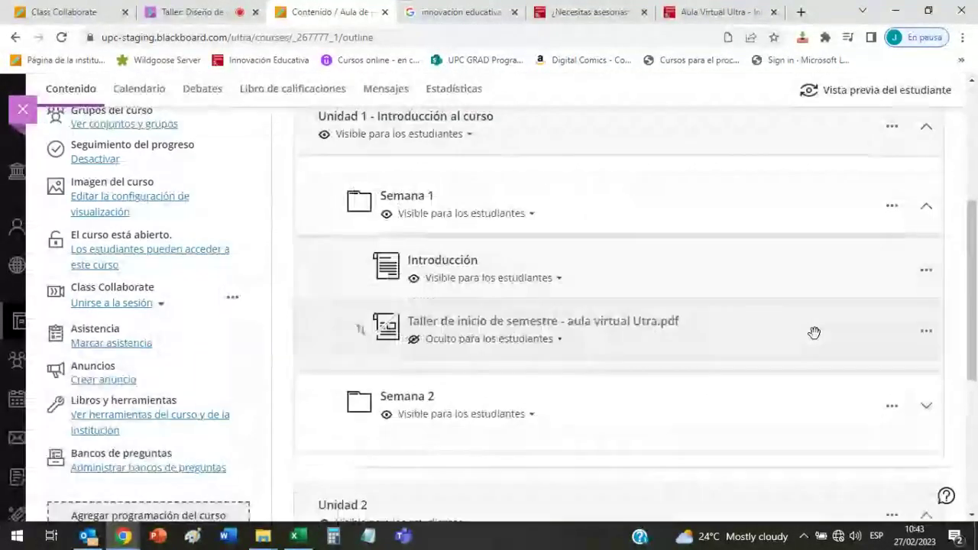
left_click(547, 341)
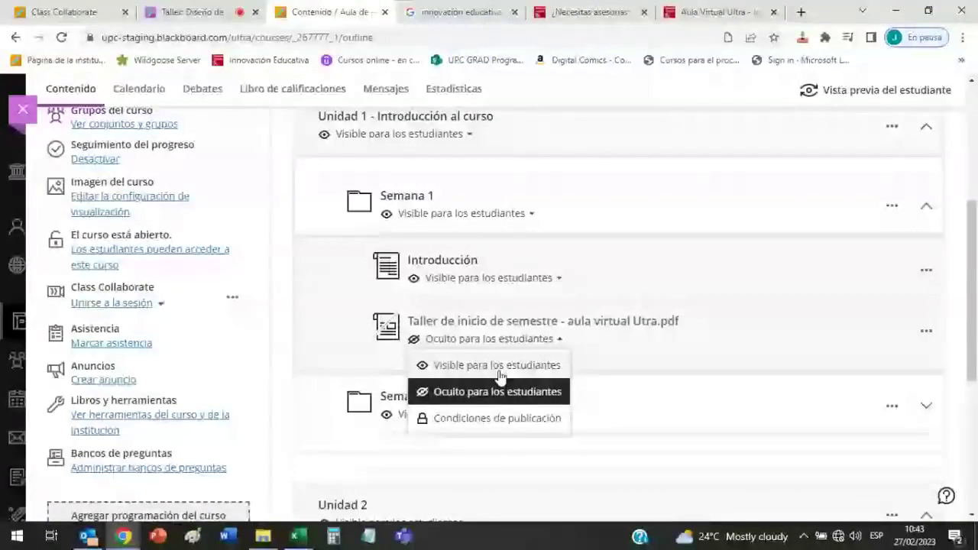
left_click(498, 370)
scroll(866, 332, "up", 1)
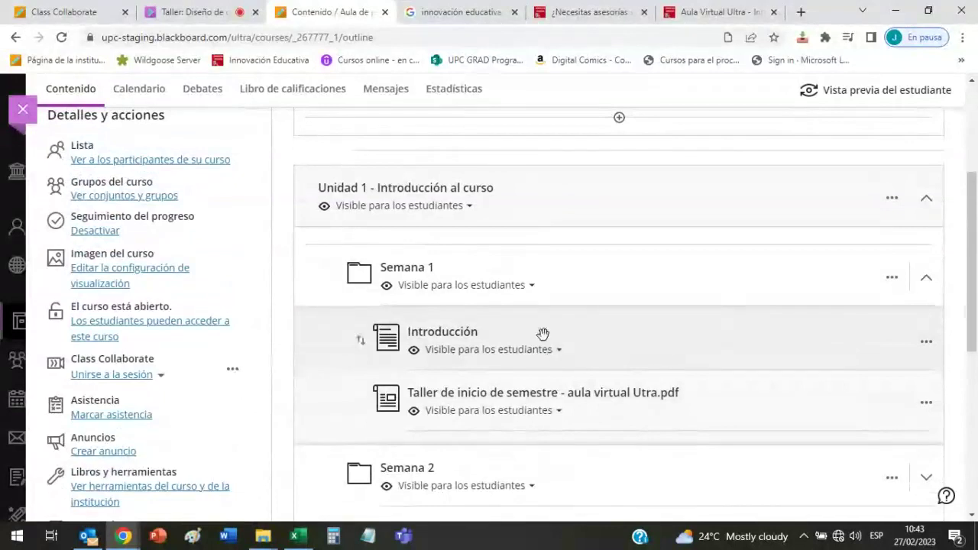
- Examine the item types that can be created below the workshop PDF in Semana 1, and close the list without creating anything
scroll(542, 334, "down", 1)
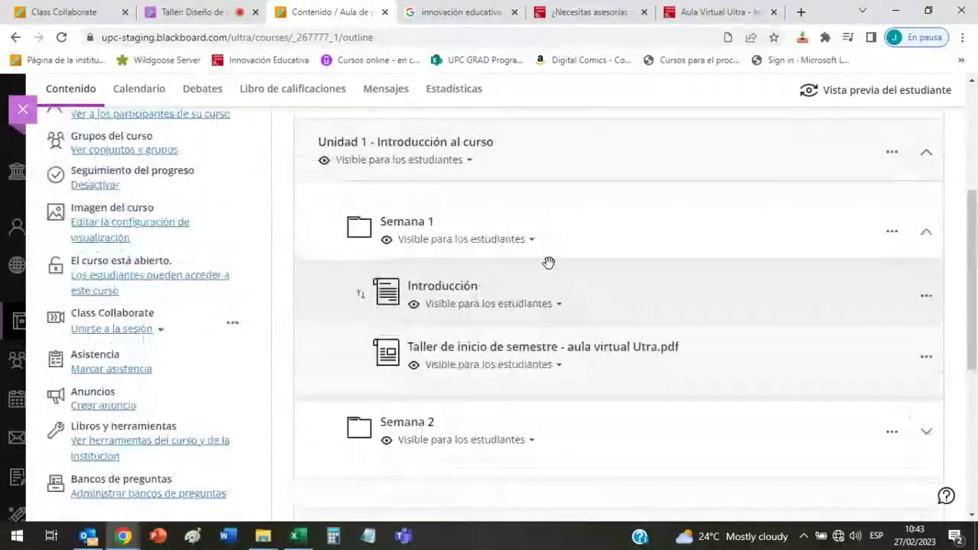
scroll(549, 262, "up", 1)
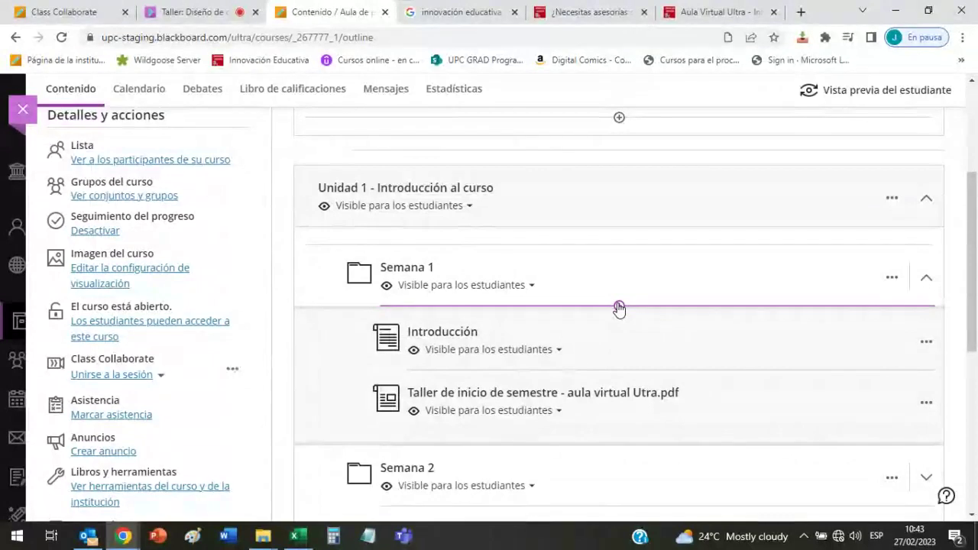
scroll(618, 307, "down", 3)
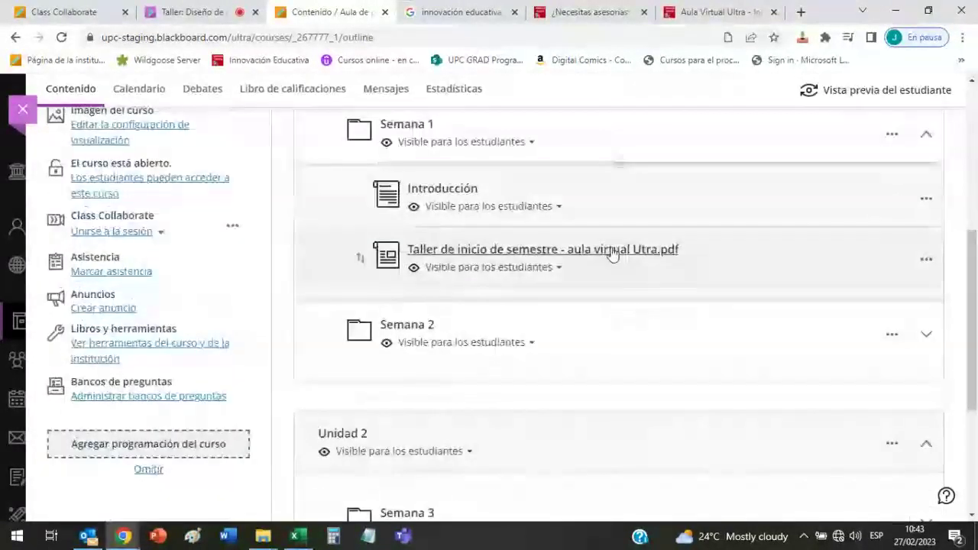
scroll(609, 239, "up", 1)
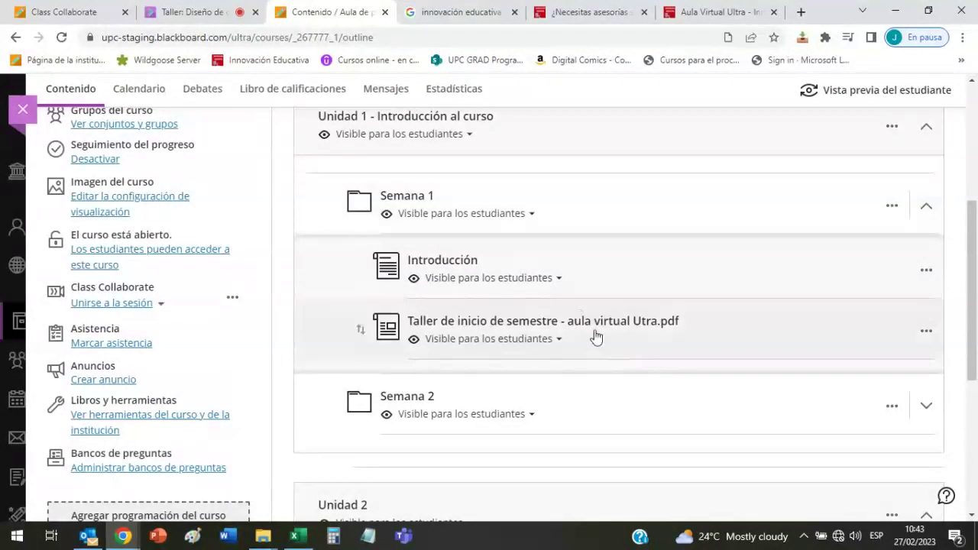
left_click(619, 361)
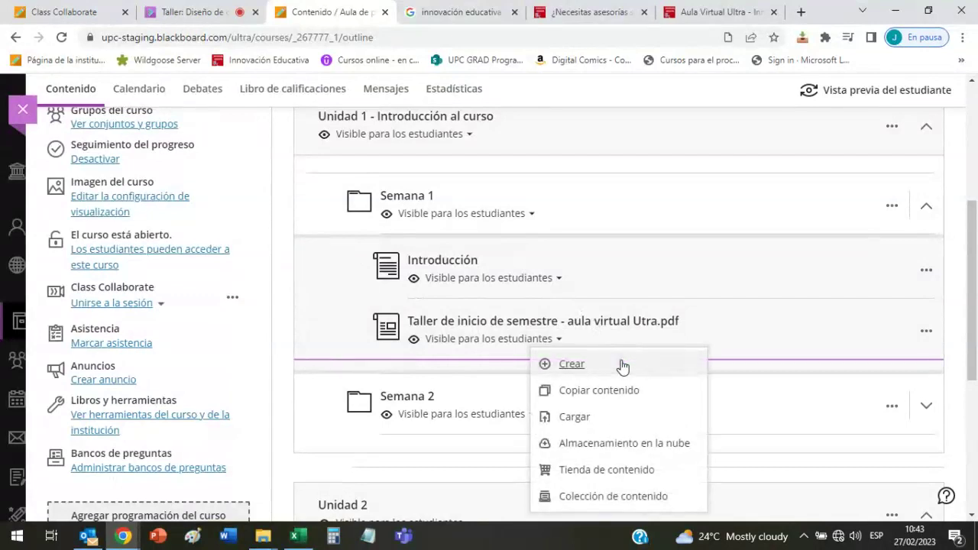
left_click(621, 365)
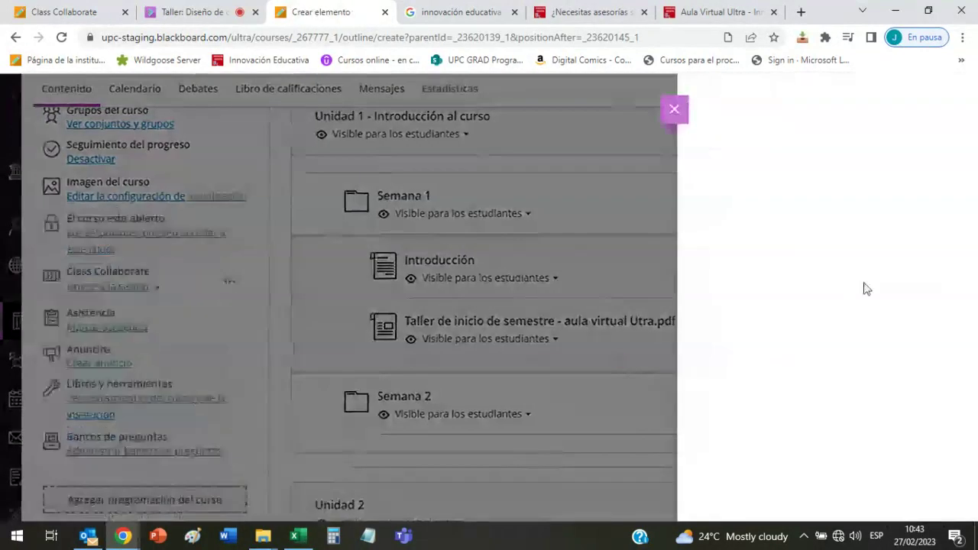
scroll(876, 291, "down", 2)
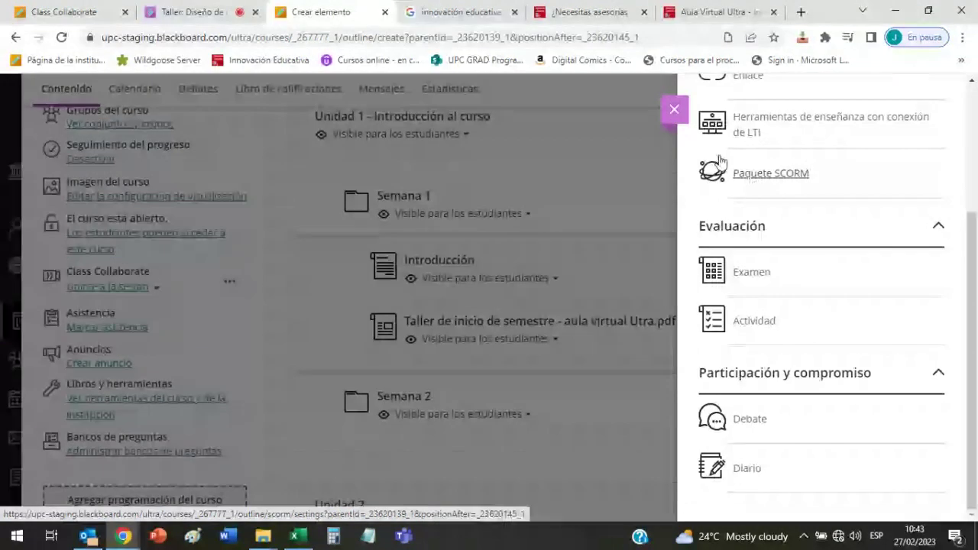
left_click(676, 109)
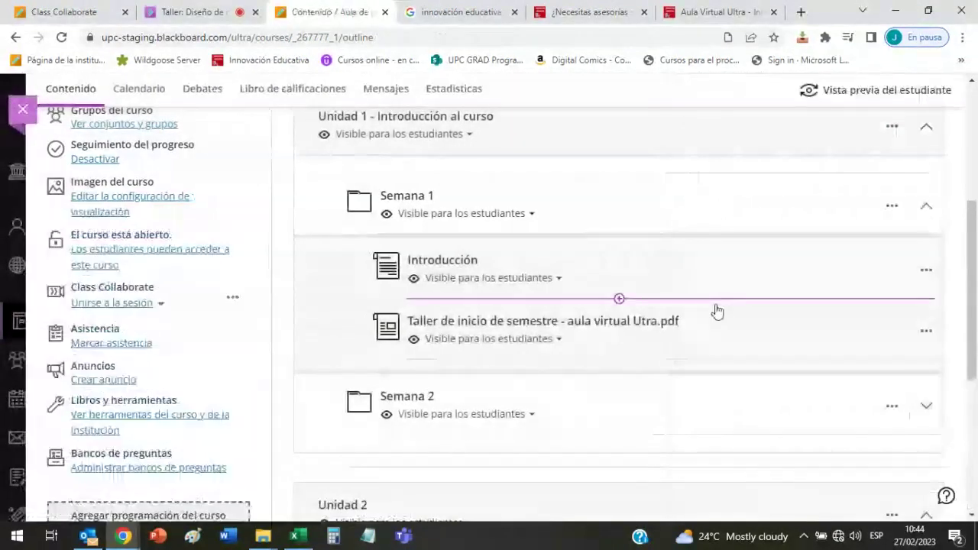
- Collapse the Semana 1 folder and review the course outline's units and weekly folders
scroll(787, 298, "up", 1)
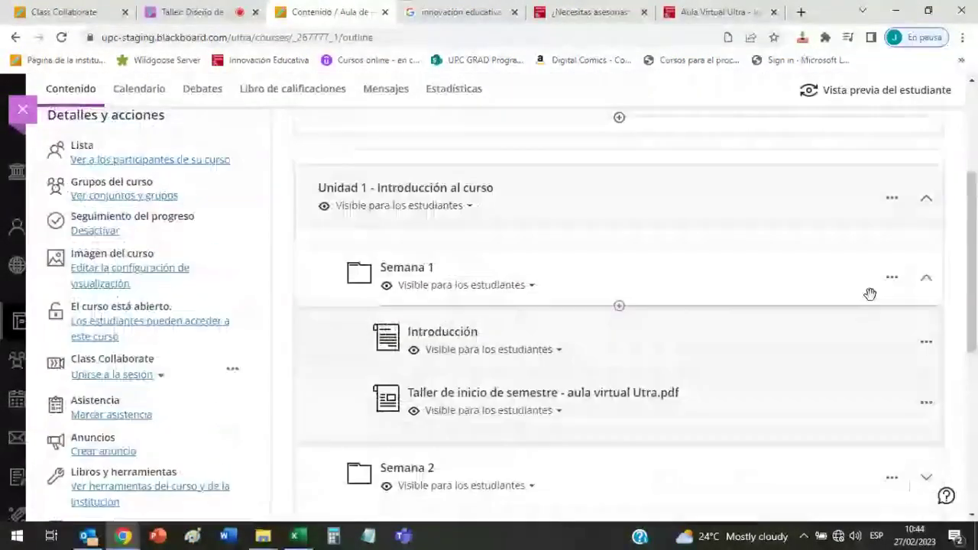
left_click(926, 277)
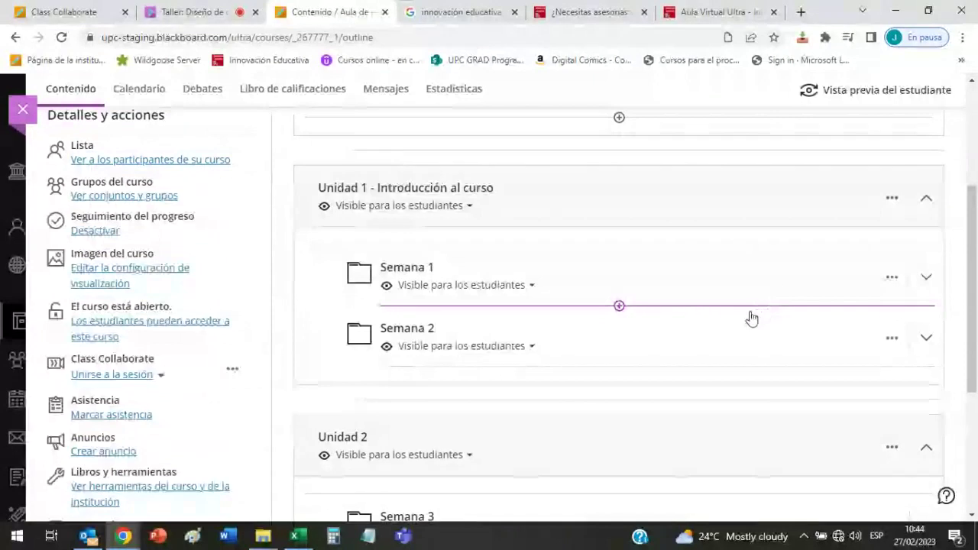
scroll(702, 339, "down", 2)
scroll(705, 339, "down", 2)
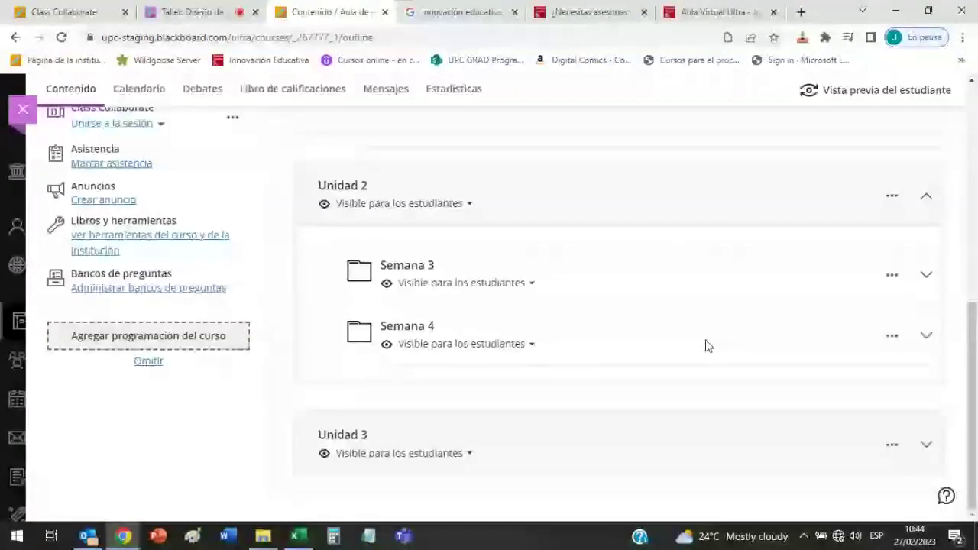
scroll(707, 346, "up", 6)
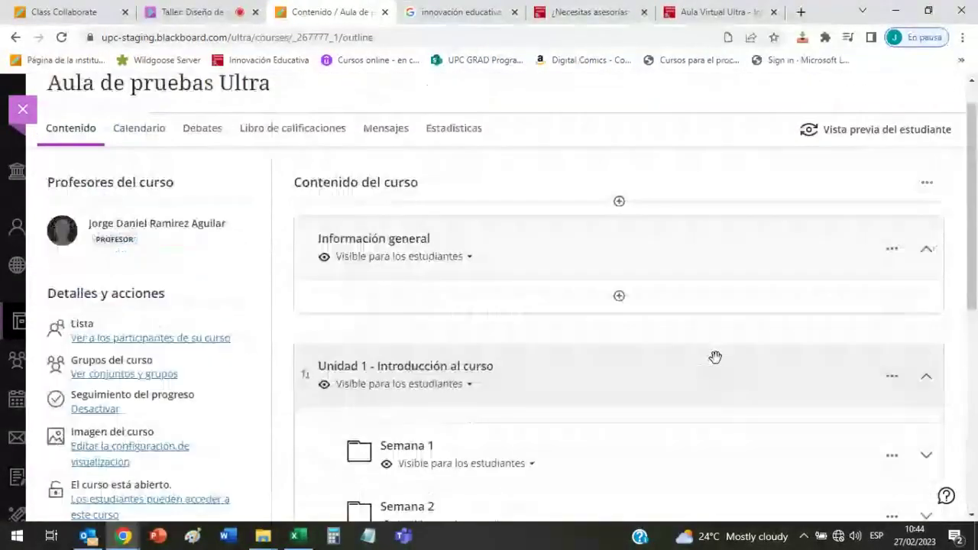
scroll(714, 356, "down", 3)
scroll(715, 357, "up", 1)
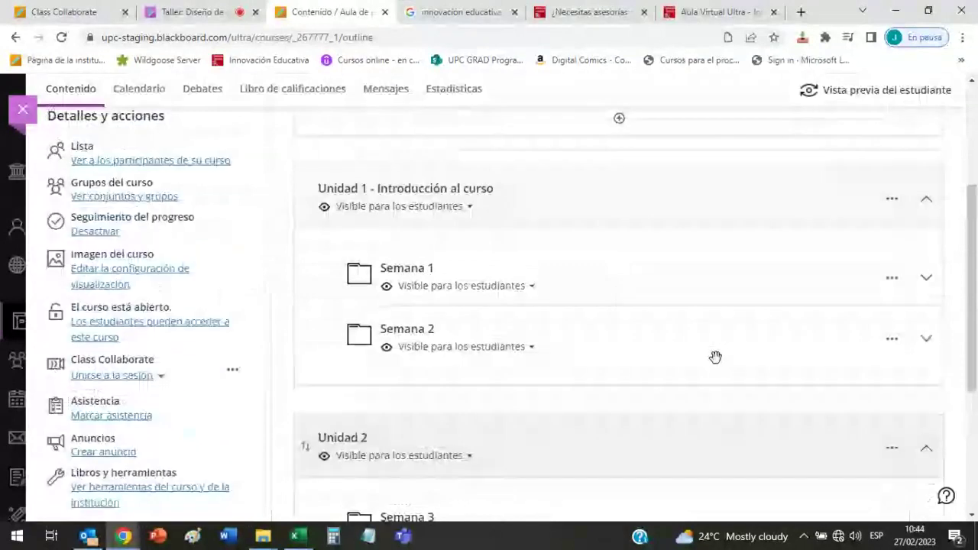
scroll(710, 336, "up", 3)
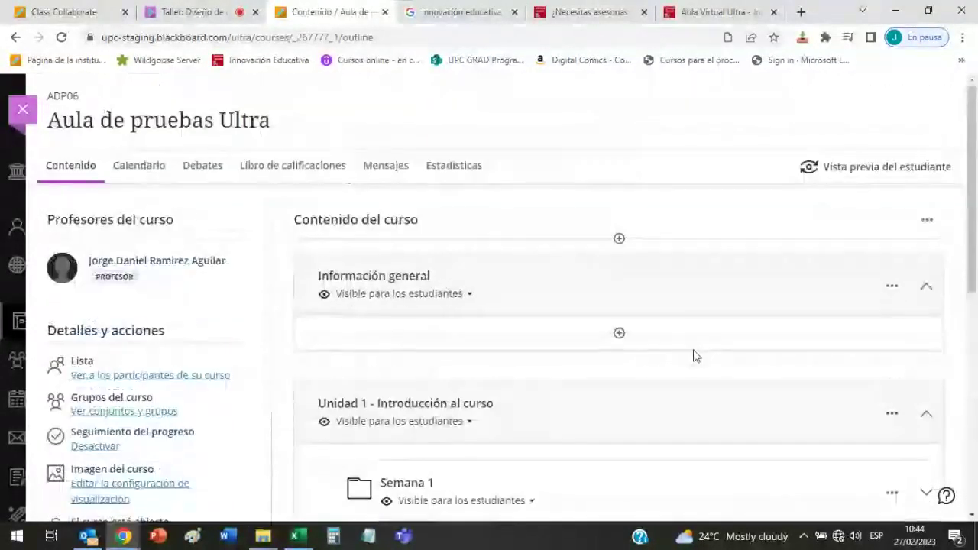
scroll(694, 351, "down", 3)
scroll(693, 353, "down", 2)
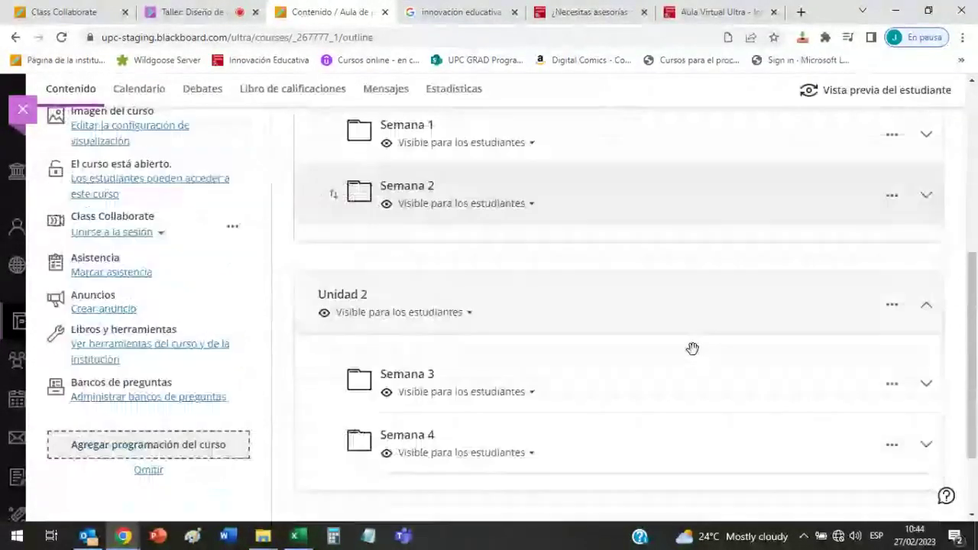
scroll(694, 356, "up", 1)
scroll(692, 348, "up", 1)
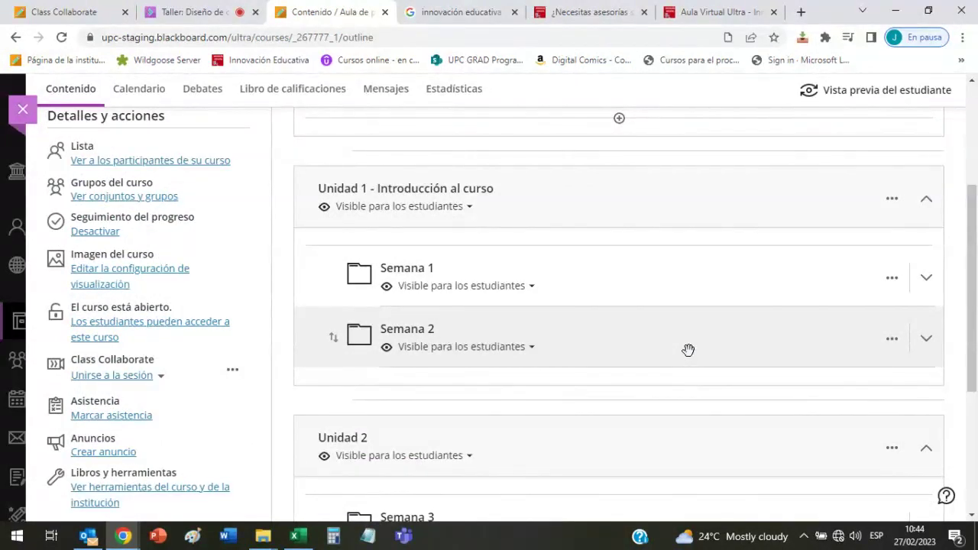
scroll(687, 350, "up", 2)
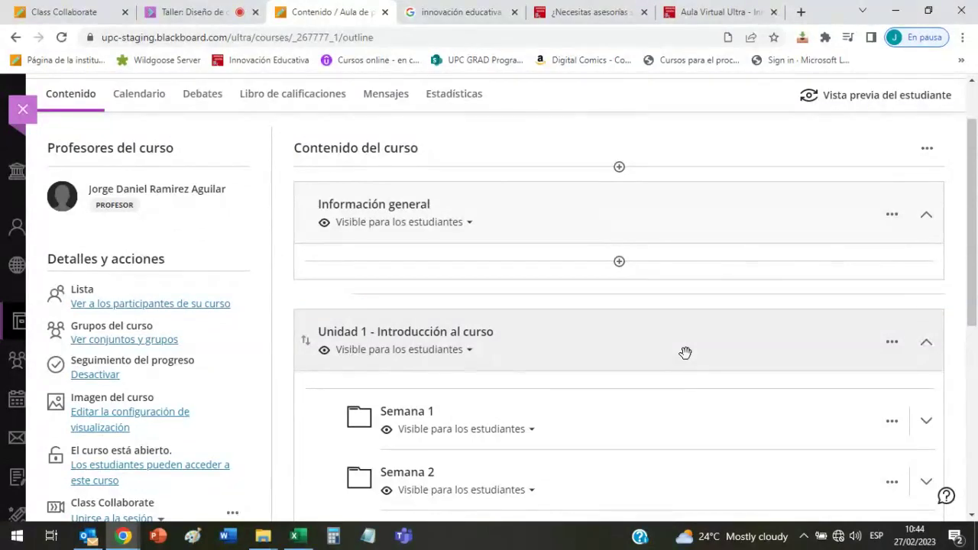
- Switch to the Class Collaborate session and check its attendee list and the messages in the Todos chat
left_click(196, 11)
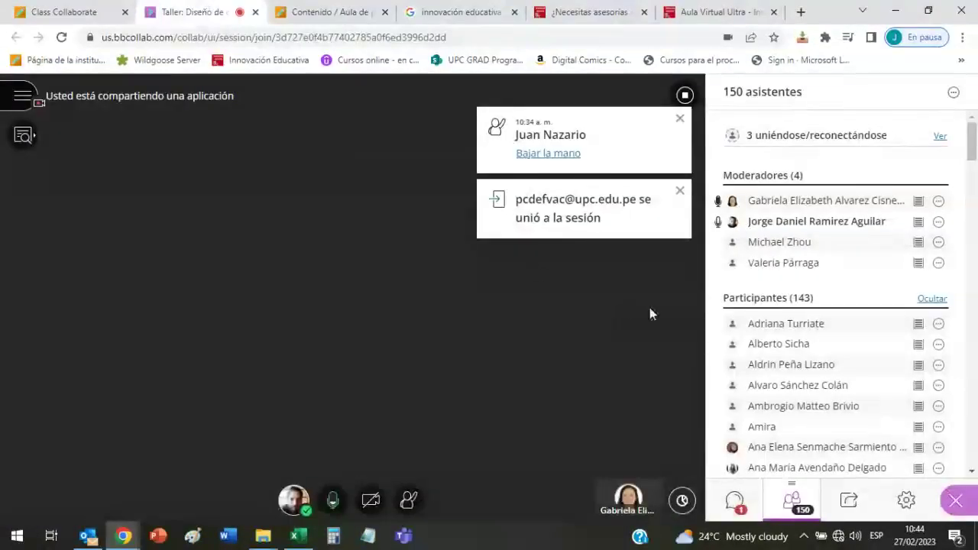
left_click(734, 500)
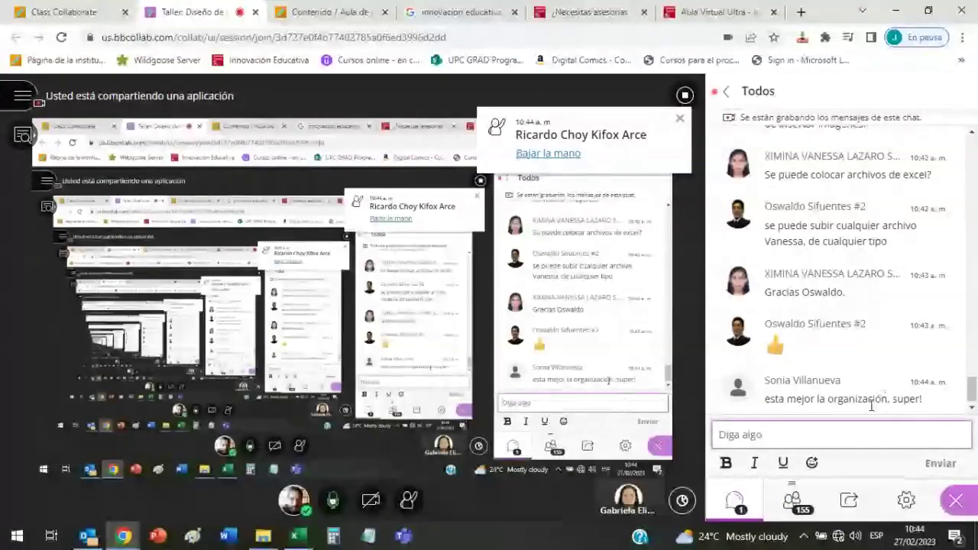
left_click(875, 432)
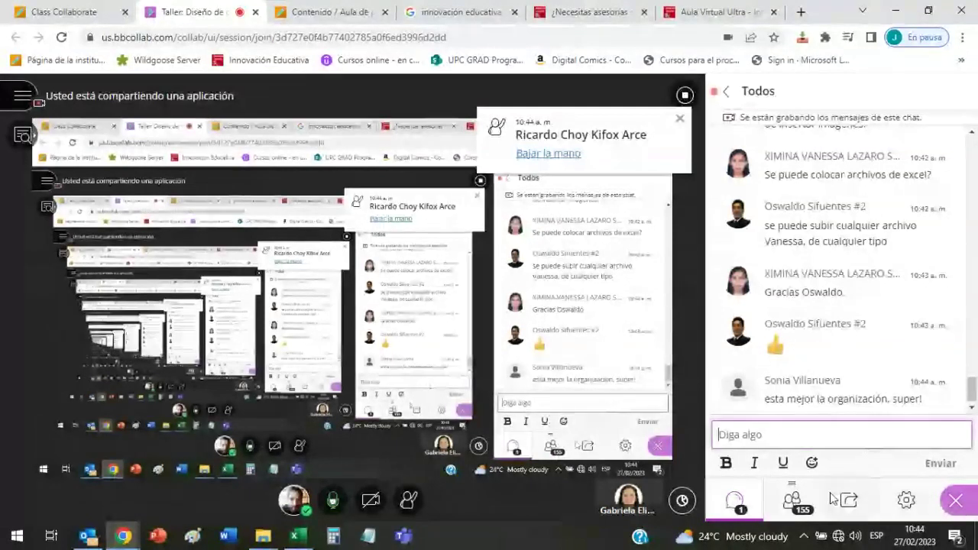
left_click(794, 500)
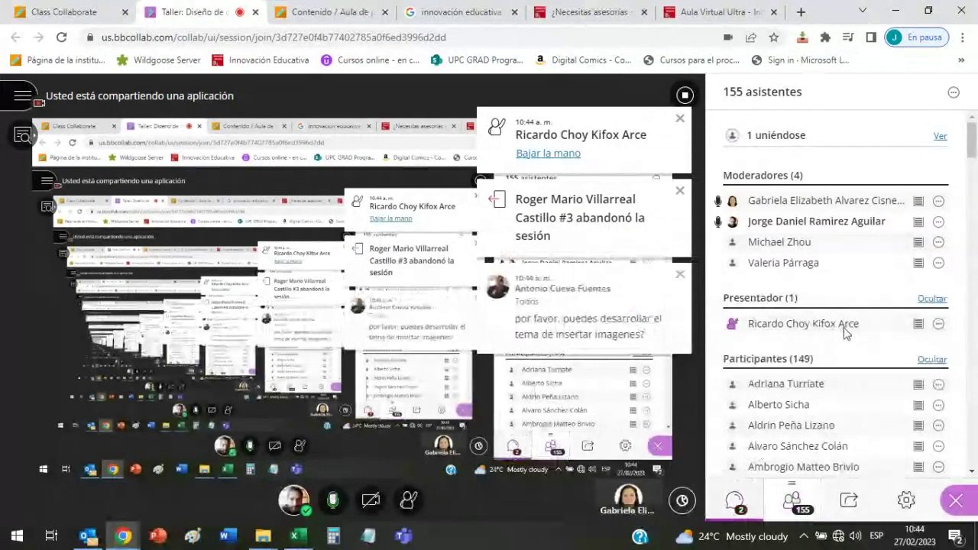
left_click(592, 321)
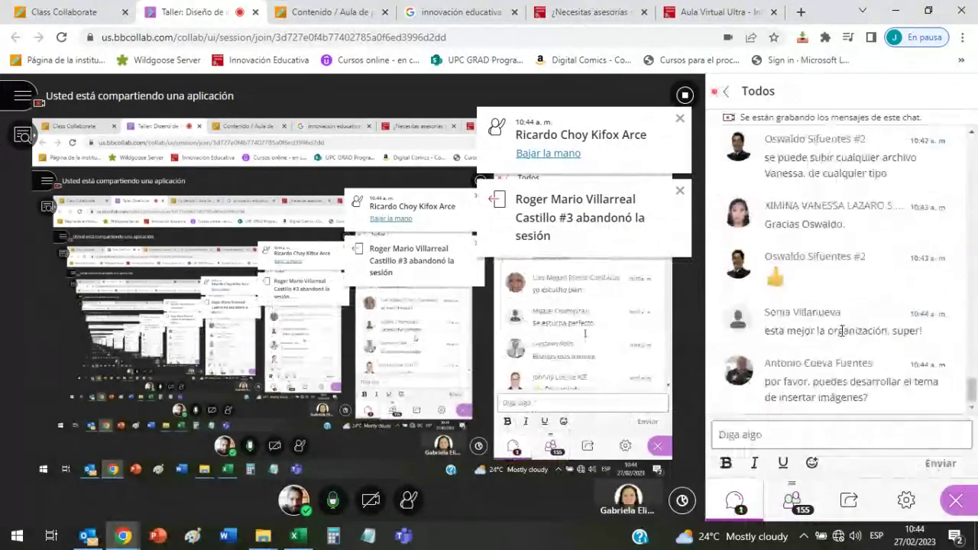
left_click(832, 429)
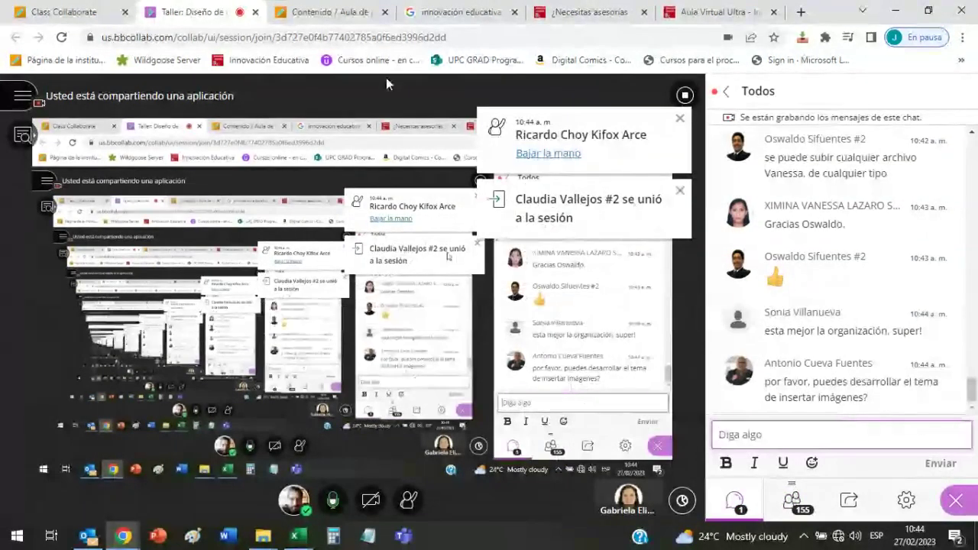
- Return to the Aula de pruebas Ultra course and view the weekly folders in Unidad 1
left_click(348, 9)
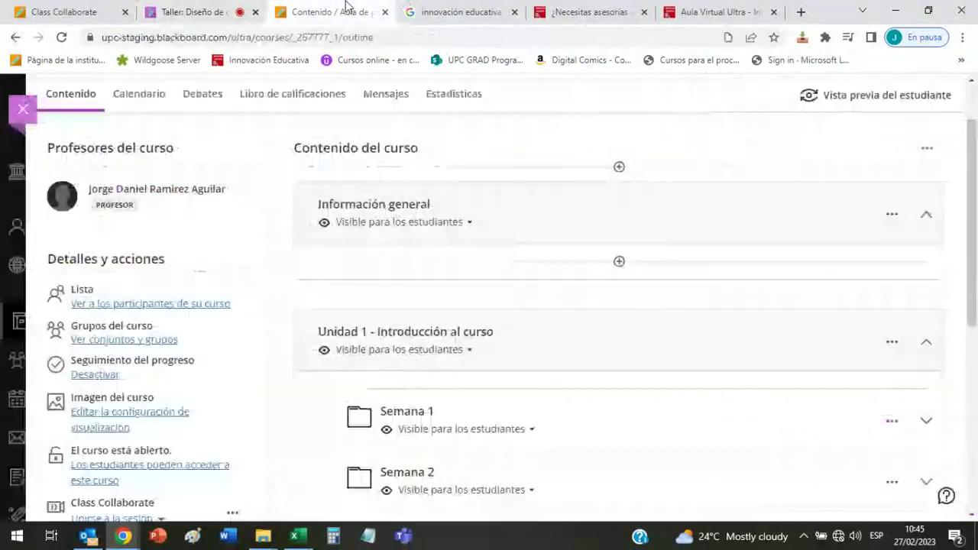
scroll(601, 275, "down", 1)
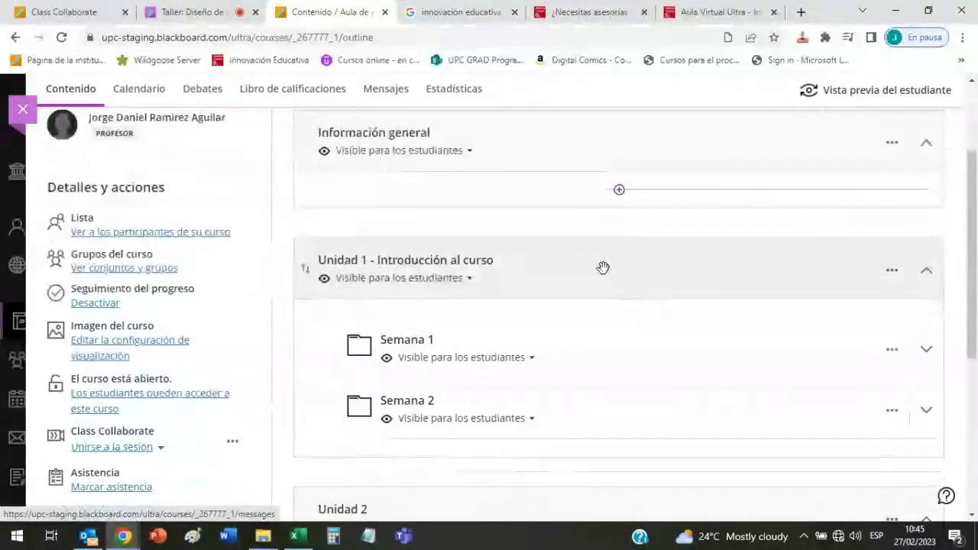
scroll(602, 268, "down", 1)
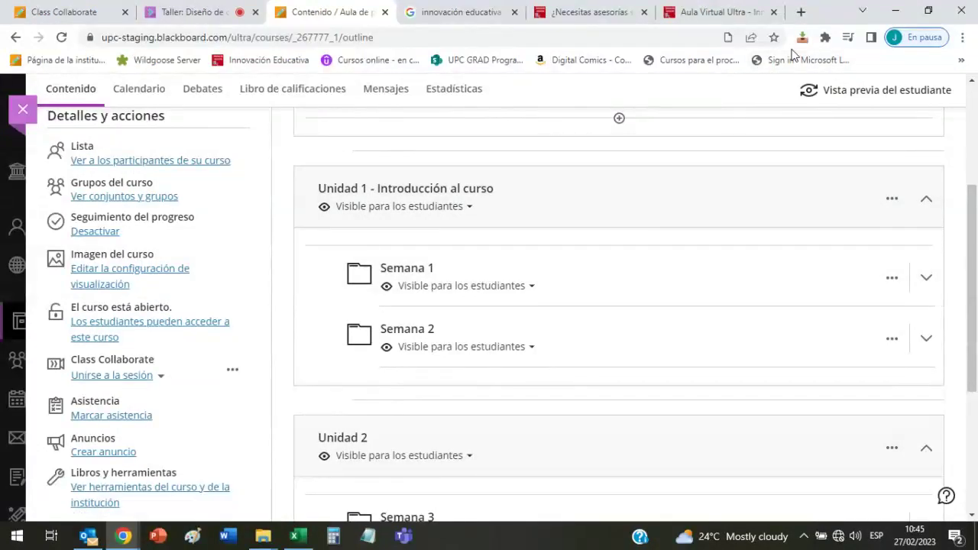
- Check the Collaborate session's attendees and new chat messages, and return to the beginning of the course outline
mouse_move(214, 6)
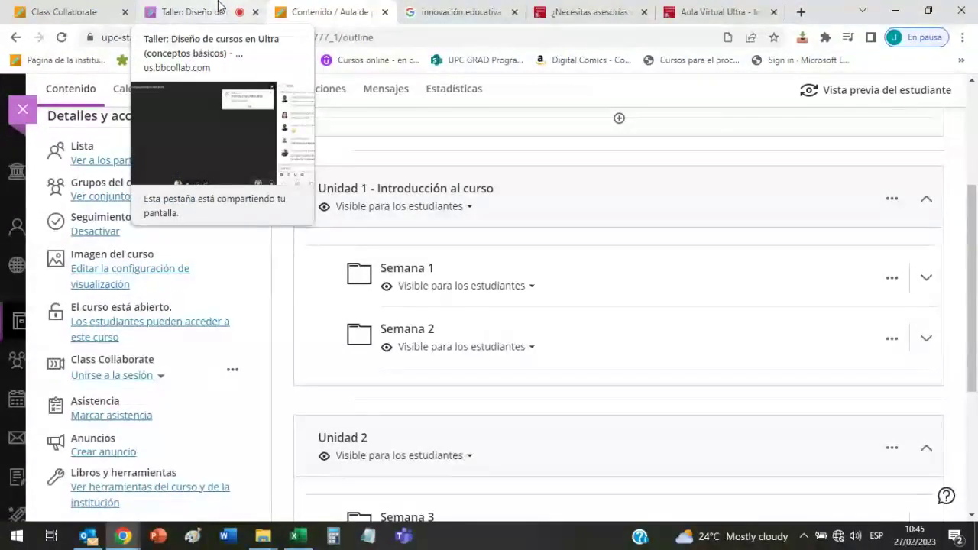
left_click(225, 8)
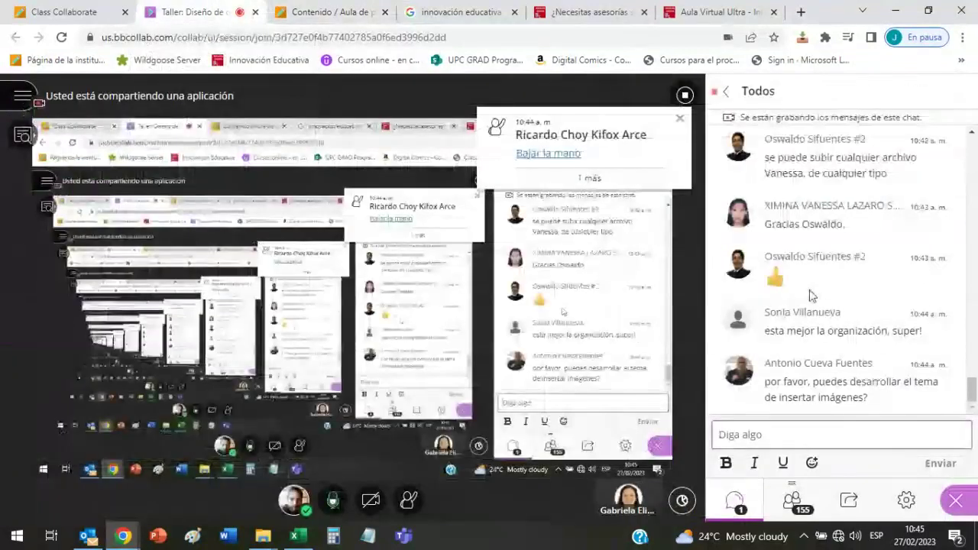
left_click(792, 500)
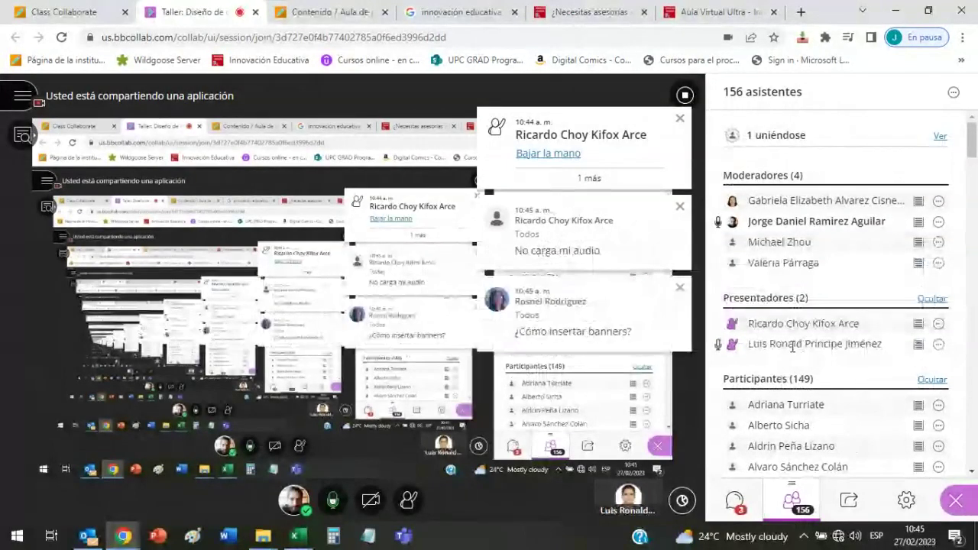
left_click(735, 500)
left_click(340, 11)
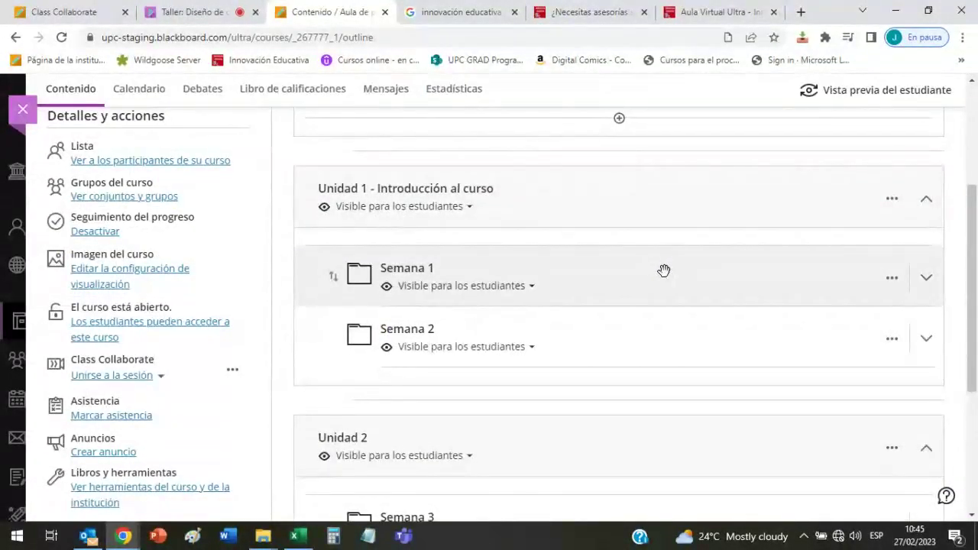
scroll(663, 270, "up", 3)
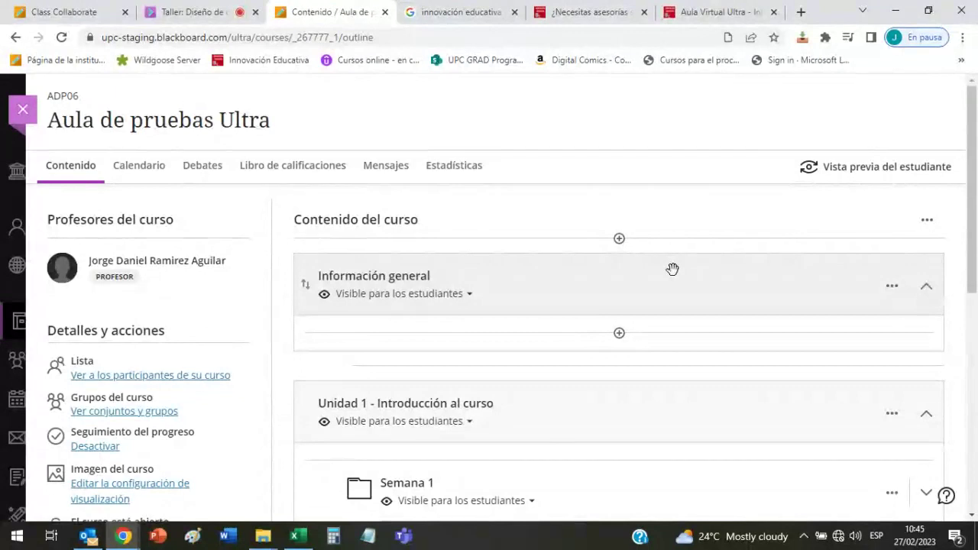
- Collapse the Información general, Unidad 1 and Unidad 2 modules in the course outline
left_click(924, 284)
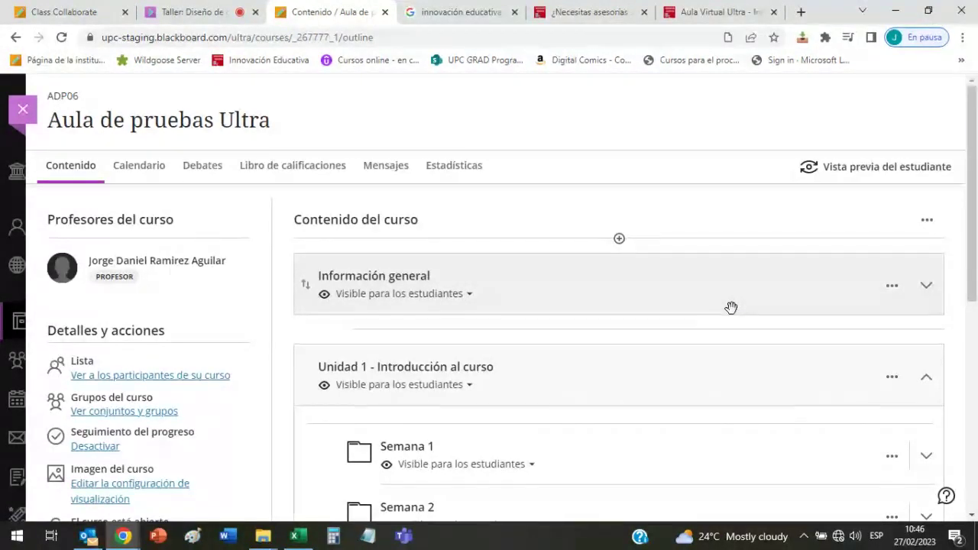
scroll(729, 310, "down", 1)
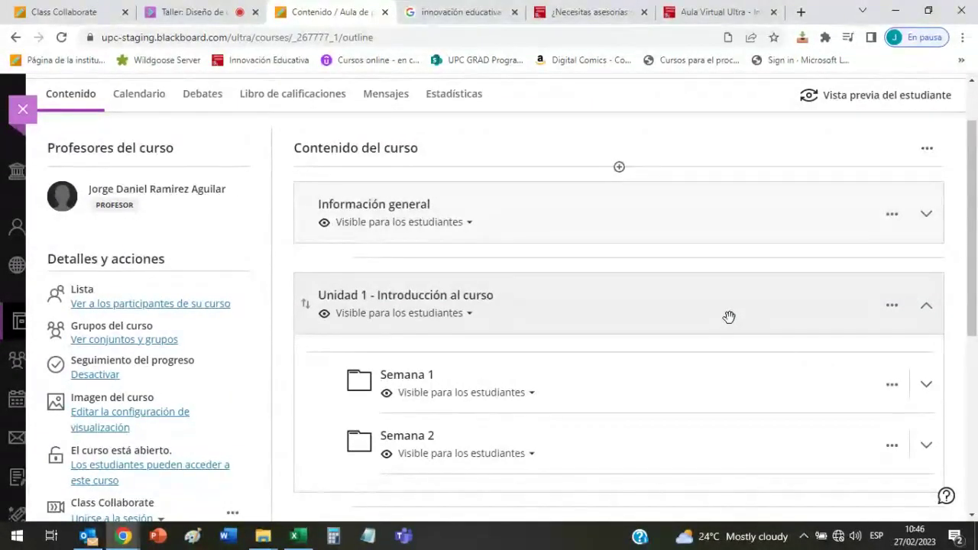
scroll(729, 317, "up", 1)
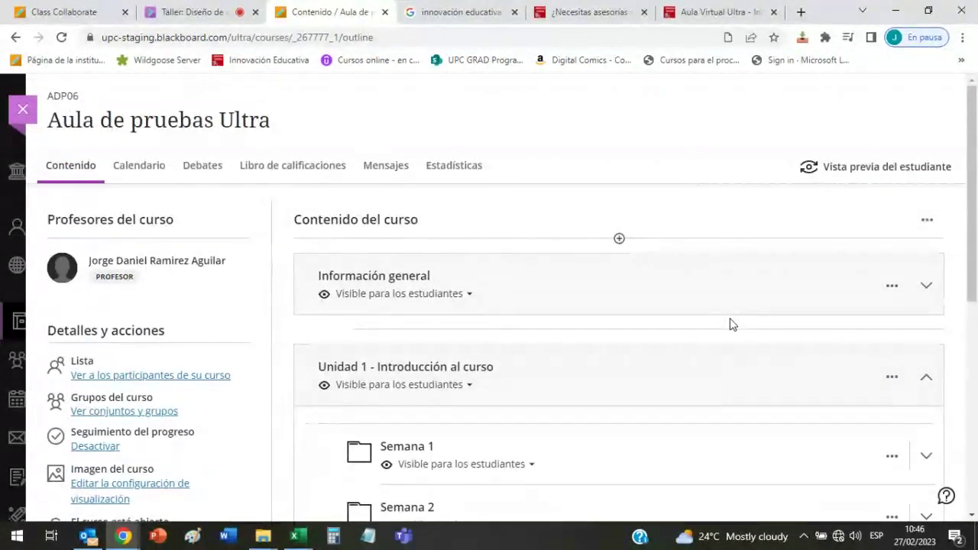
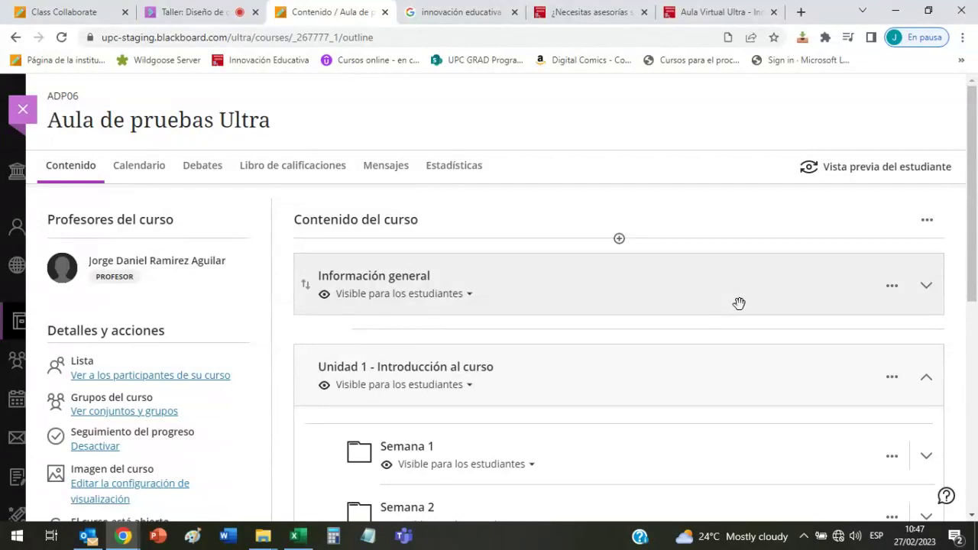
scroll(739, 305, "down", 1)
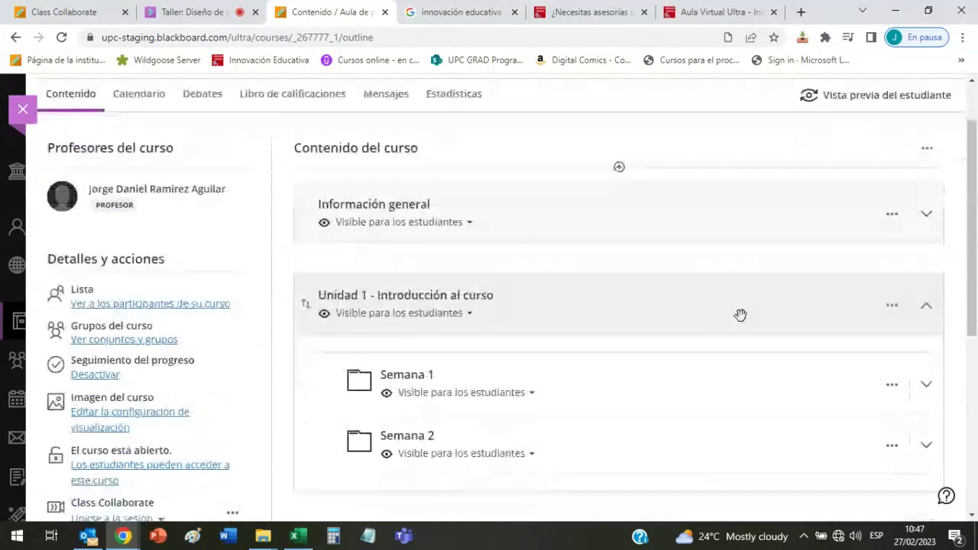
left_click(926, 304)
left_click(925, 397)
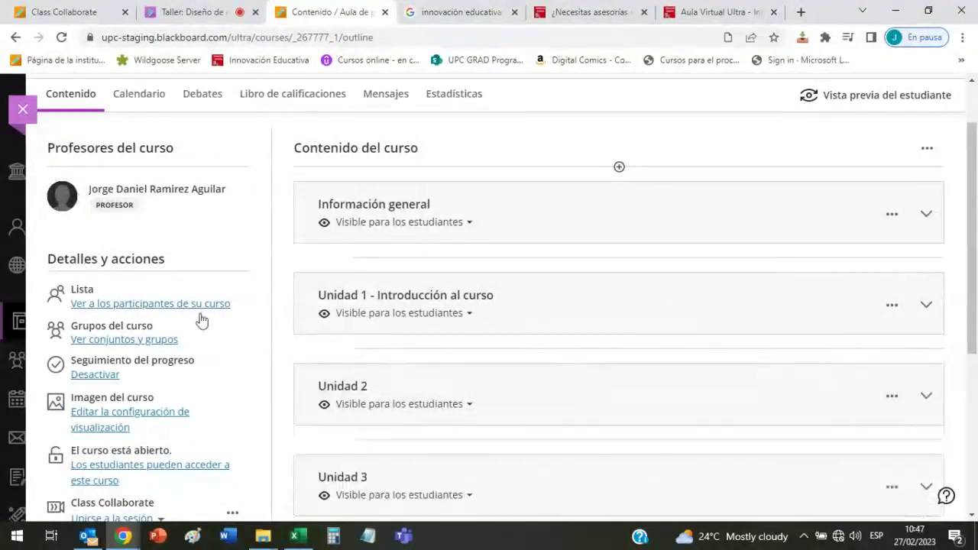
- Start adding an item from the Colección de contenido below Unidad 3 and open the collection's file browser
scroll(809, 256, "down", 3)
scroll(808, 260, "up", 4)
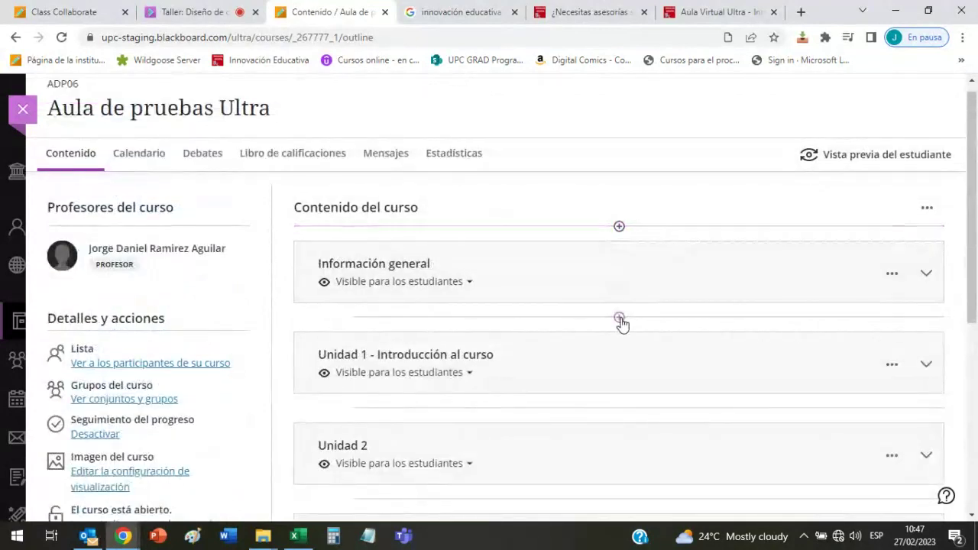
scroll(626, 264, "down", 3)
scroll(629, 288, "up", 3)
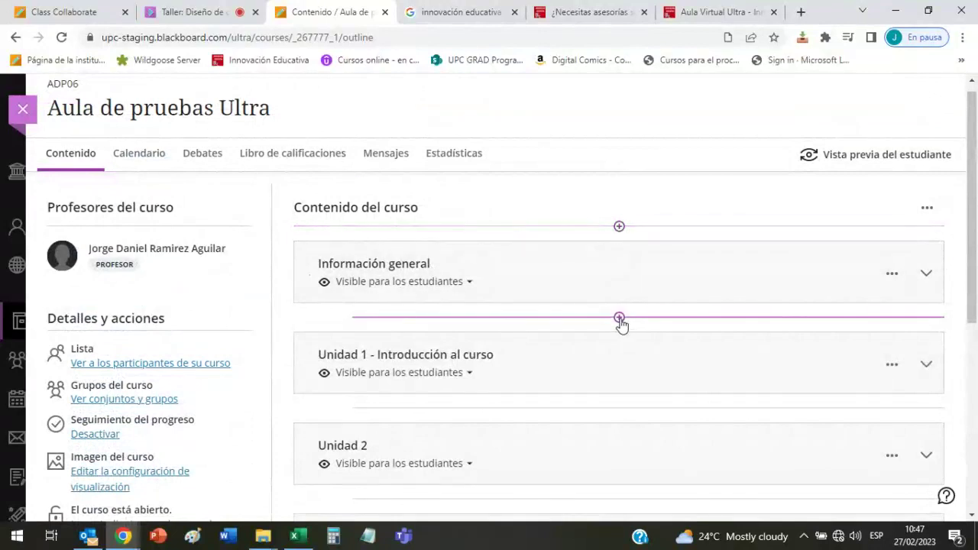
scroll(622, 459, "down", 1)
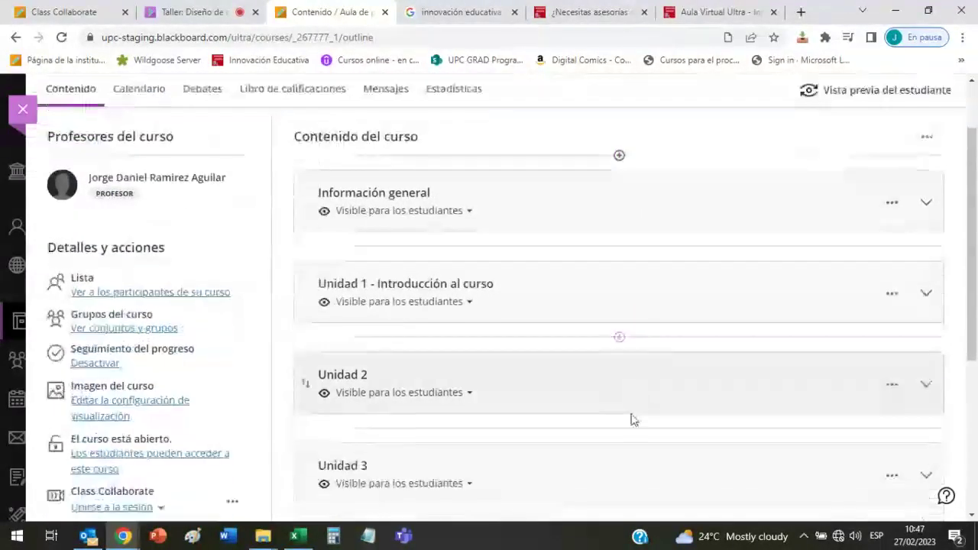
scroll(629, 364, "down", 4)
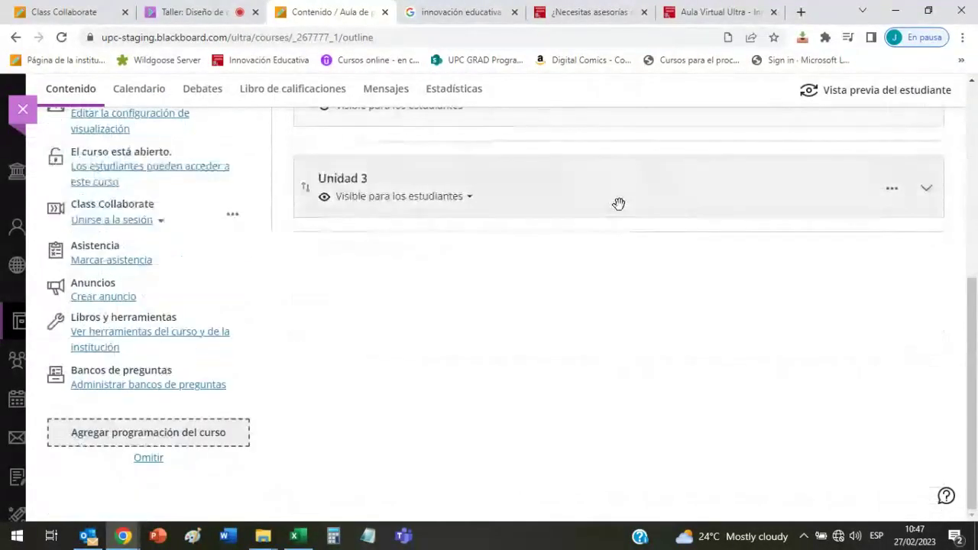
left_click(618, 233)
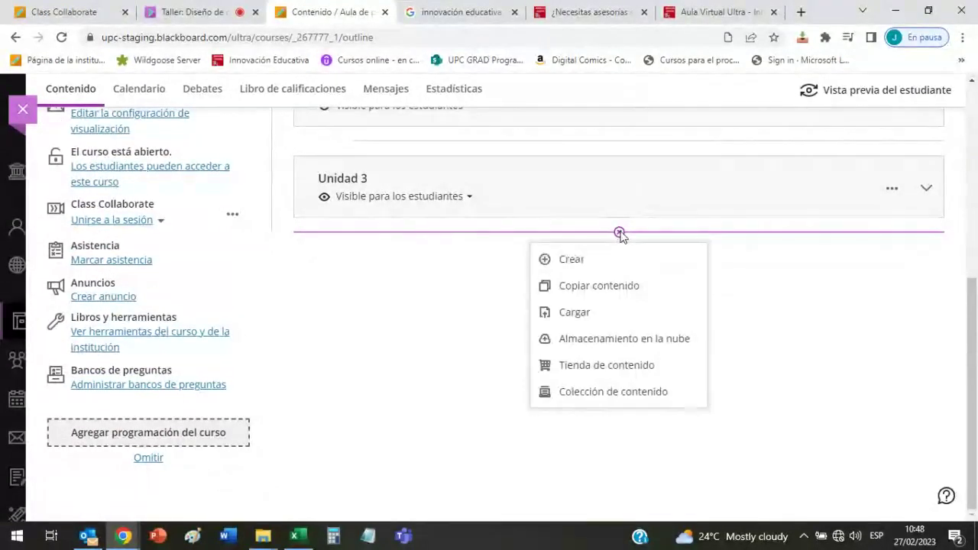
left_click(634, 393)
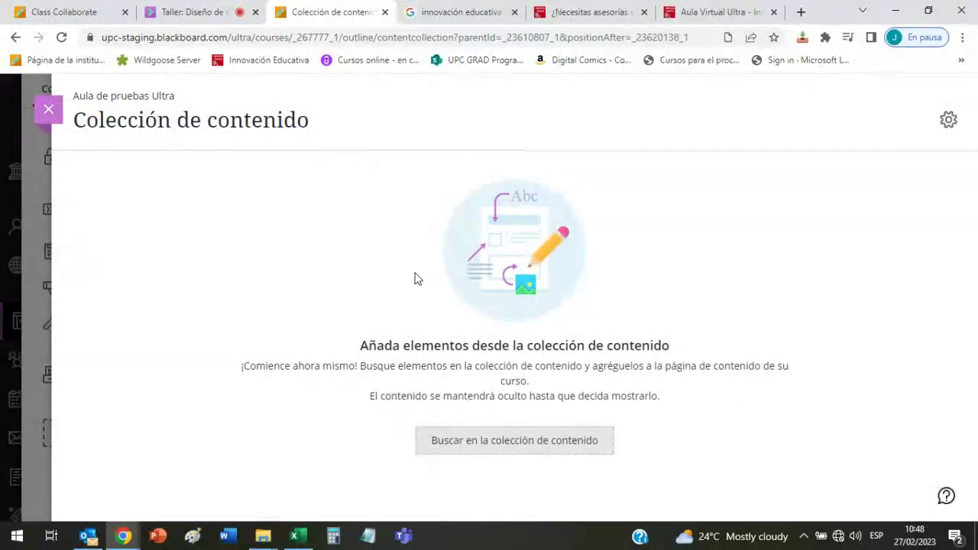
left_click(565, 444)
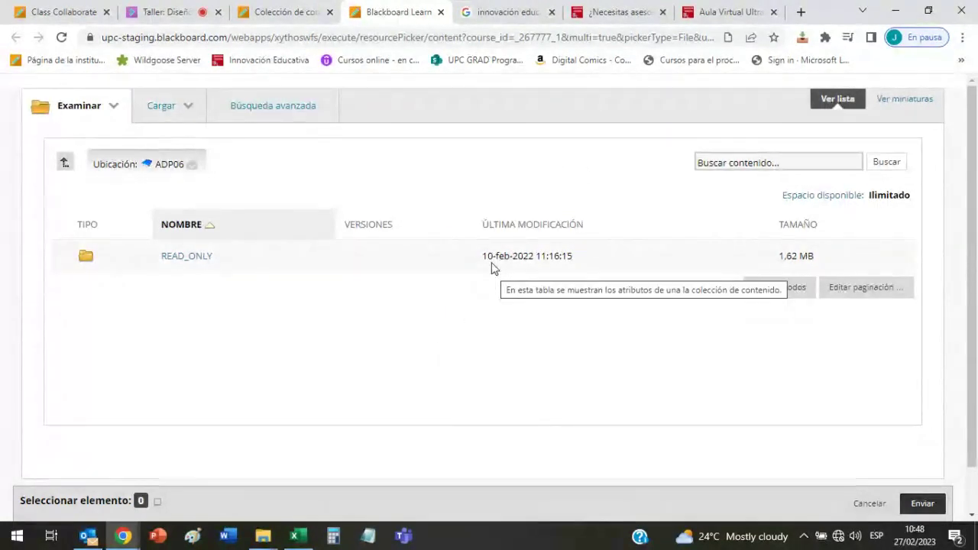
- Review the upload options for the ADP06 content collection, then return to the course and close the Colección de contenido page
left_click_drag(156, 164, 175, 164)
left_click(319, 178)
left_click(185, 107)
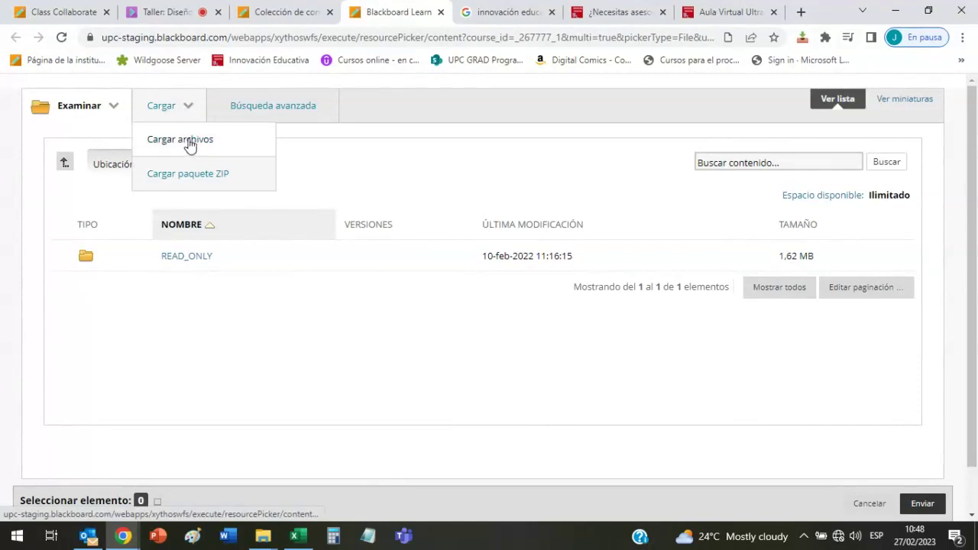
left_click(168, 105)
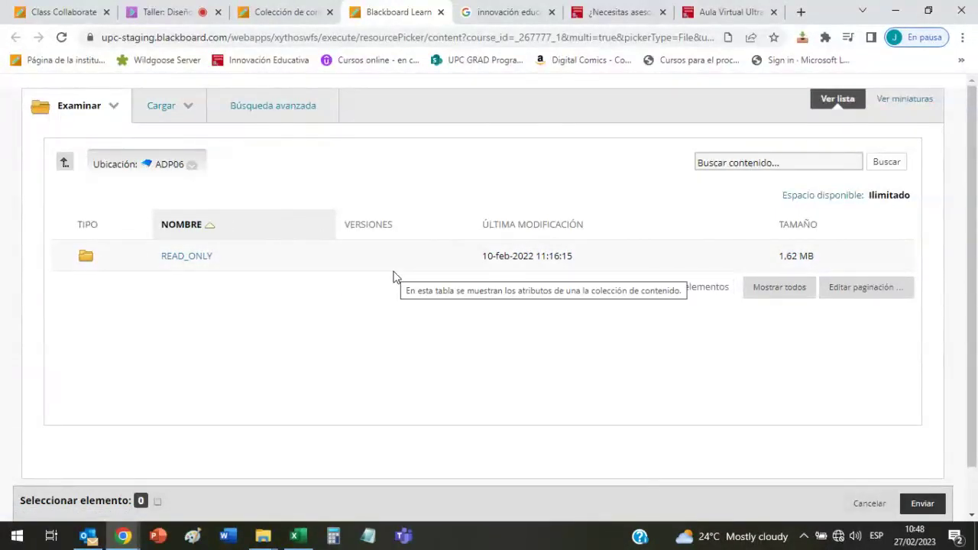
left_click(309, 9)
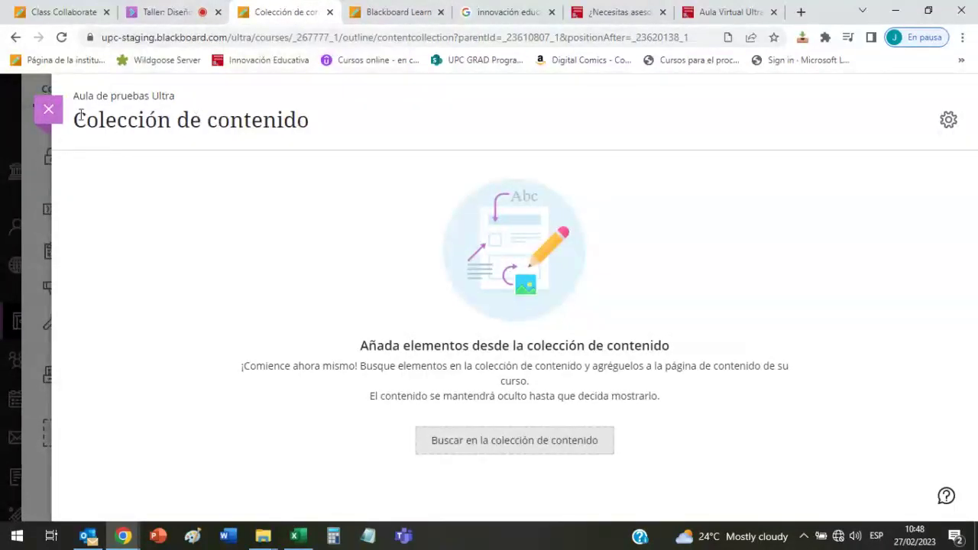
left_click(49, 109)
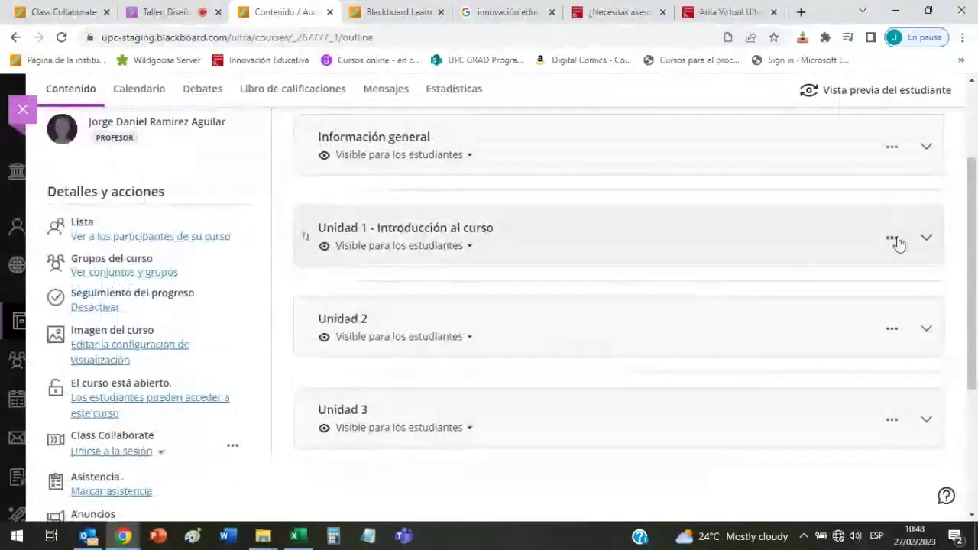
- Expand Unidad 1 and its Semana 1 folder and open the Introducción document
left_click(676, 256)
scroll(676, 262, "down", 3)
scroll(631, 221, "up", 2)
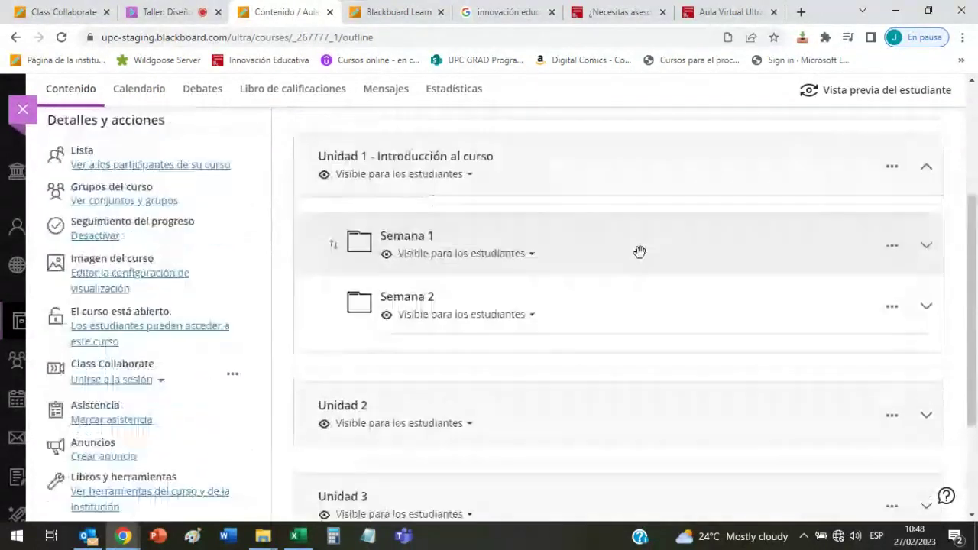
left_click(619, 336)
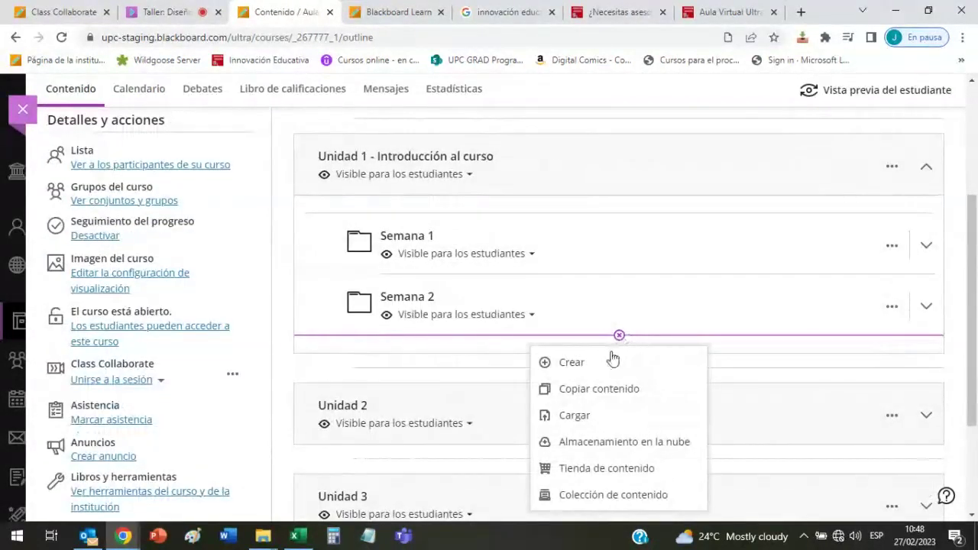
left_click(927, 246)
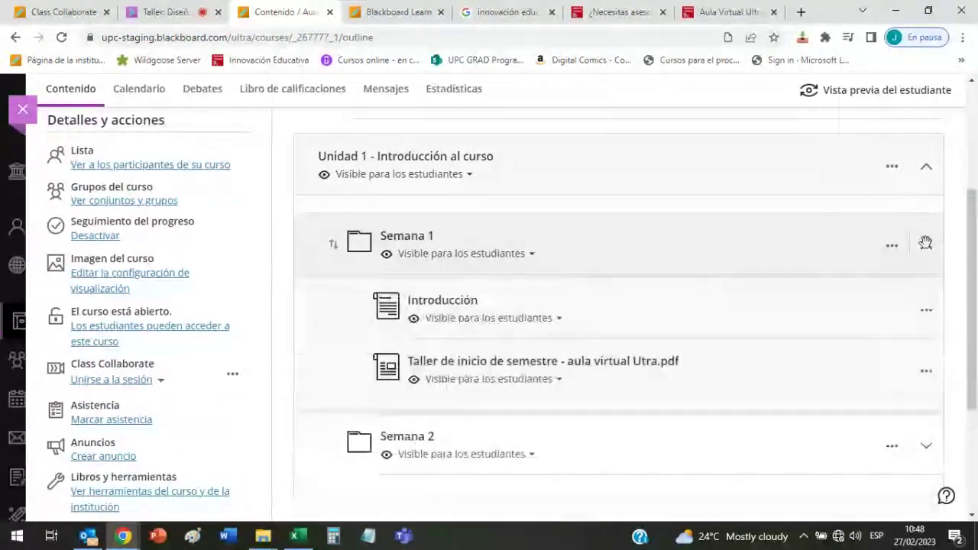
left_click(455, 304)
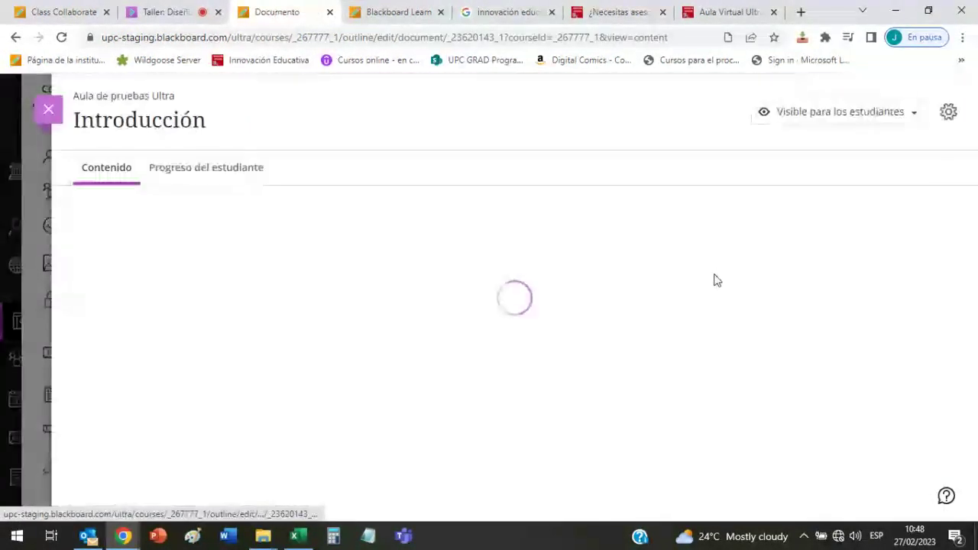
- Examine the content insertion options and the web image form in a new block below the document's PDF, discarding the block
scroll(709, 288, "down", 5)
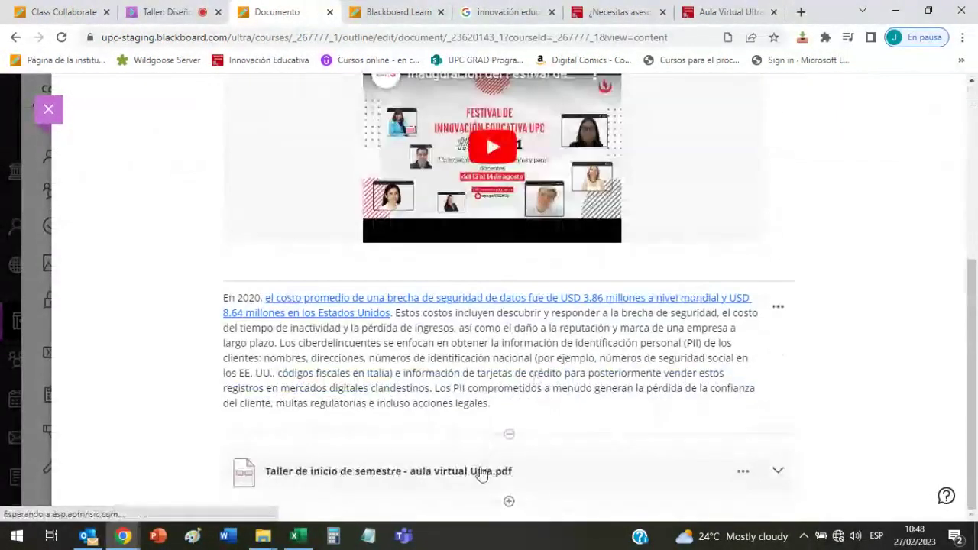
left_click(508, 503)
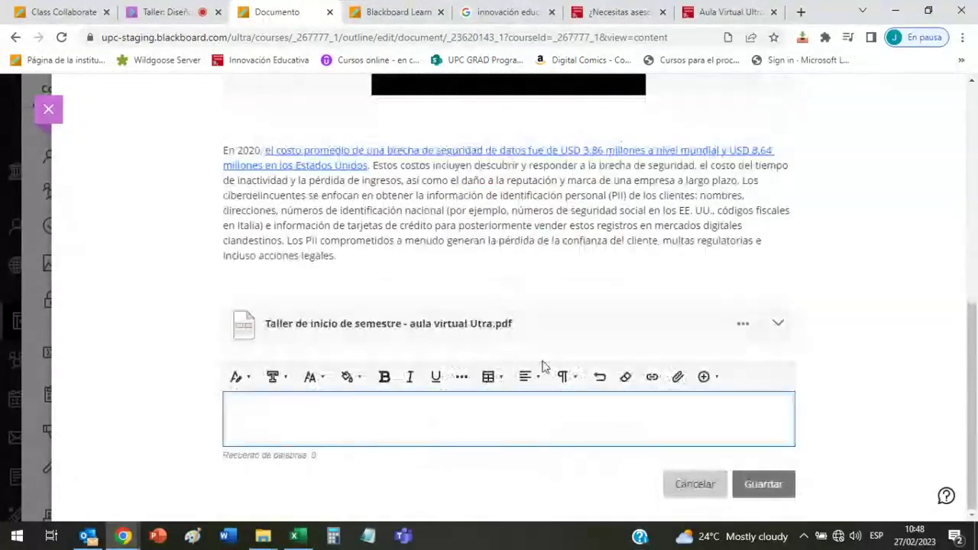
left_click(707, 386)
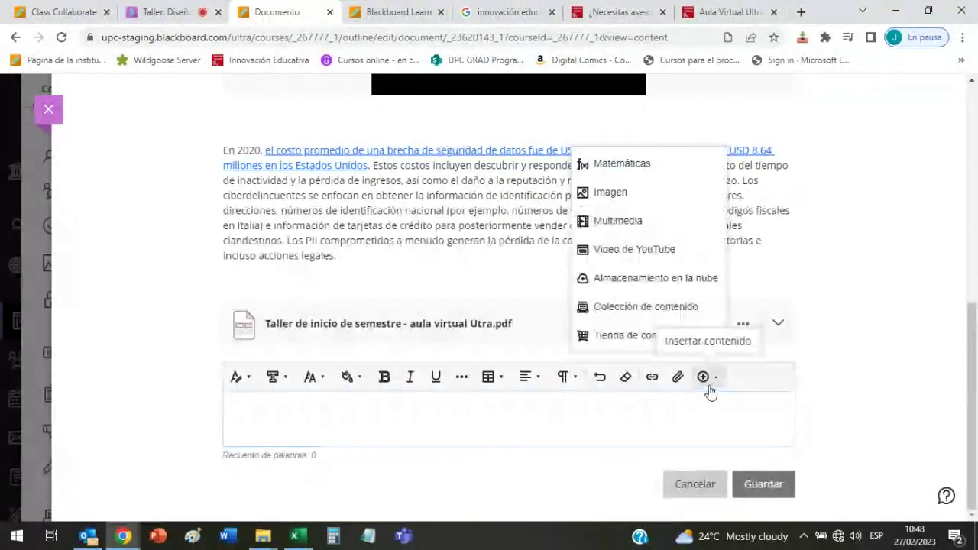
left_click(661, 198)
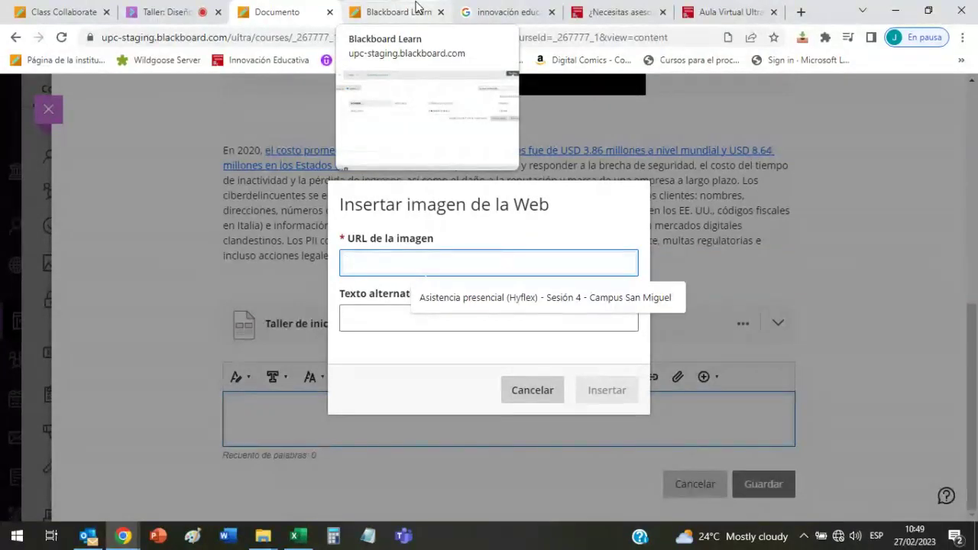
left_click(532, 390)
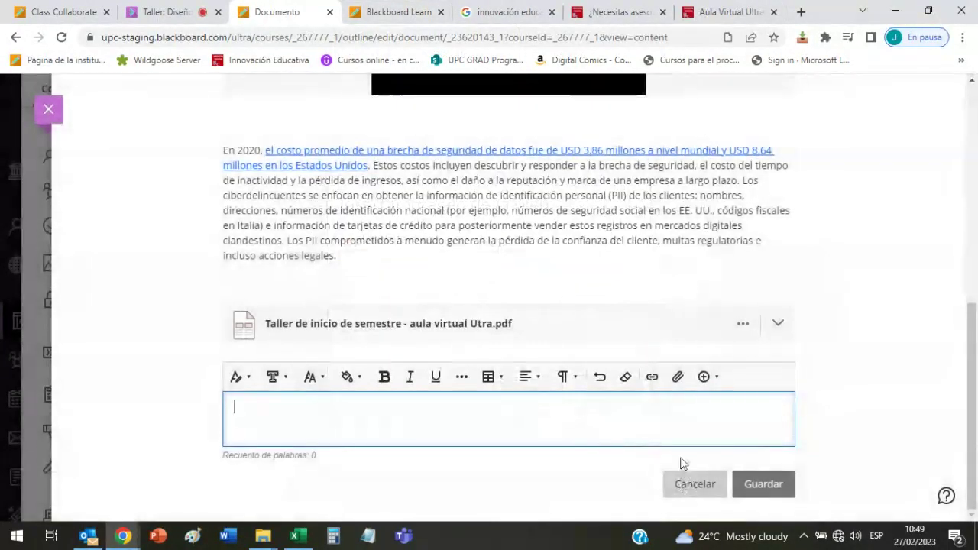
left_click(692, 489)
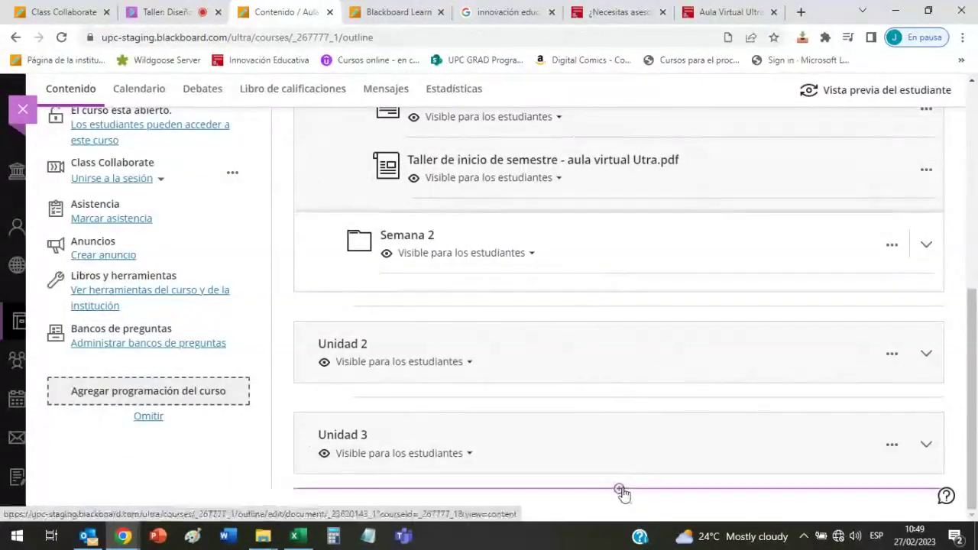
- Browse the Colección de contenido again from below Unidad 3 and close the duplicate file browser tab
left_click(621, 489)
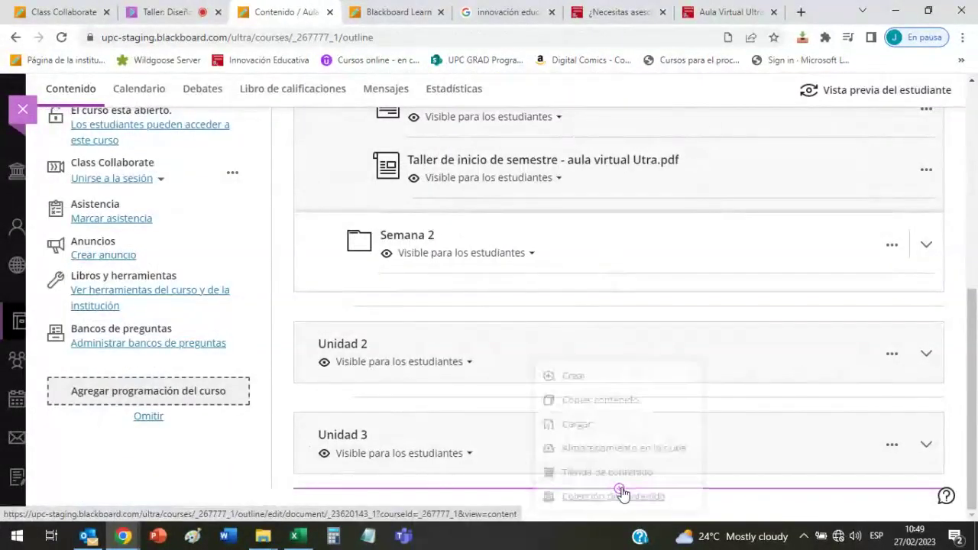
left_click(663, 498)
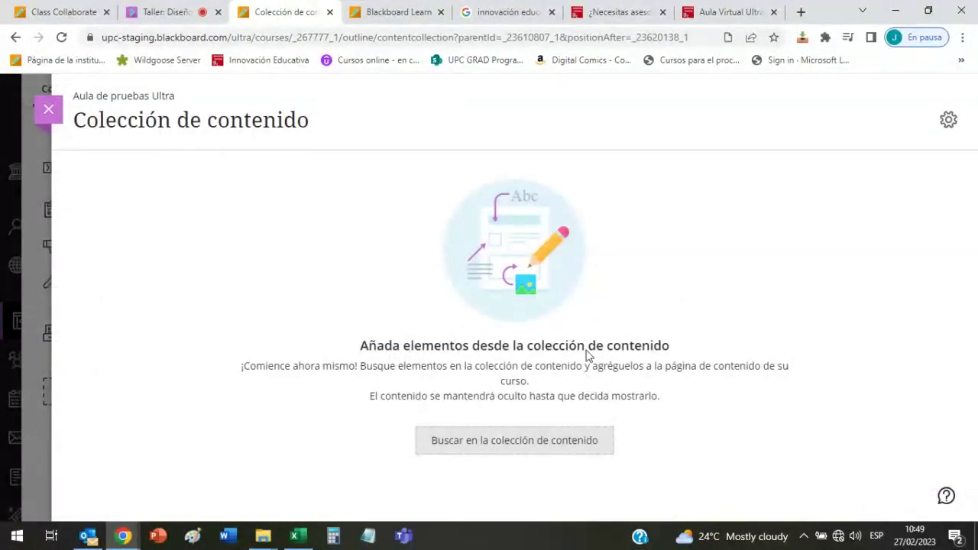
left_click(564, 449)
left_click(480, 12)
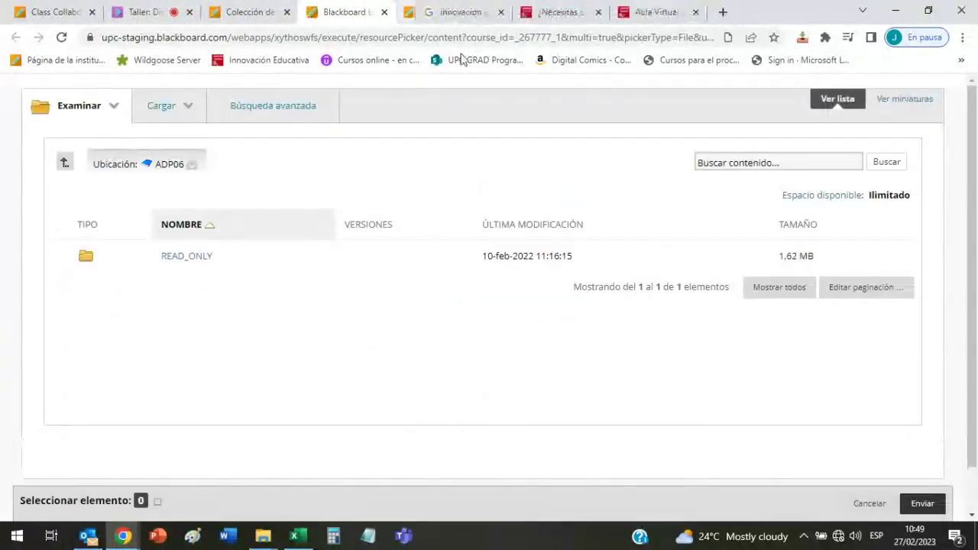
- Upload the image Secciones.jpg from the local DADO documents folder to the ADP06 content collection
left_click(164, 107)
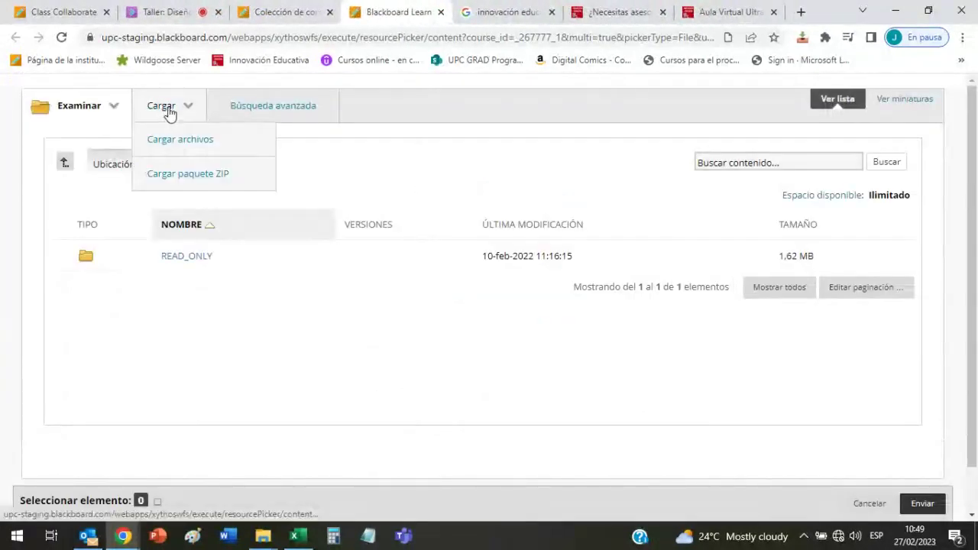
left_click(241, 174)
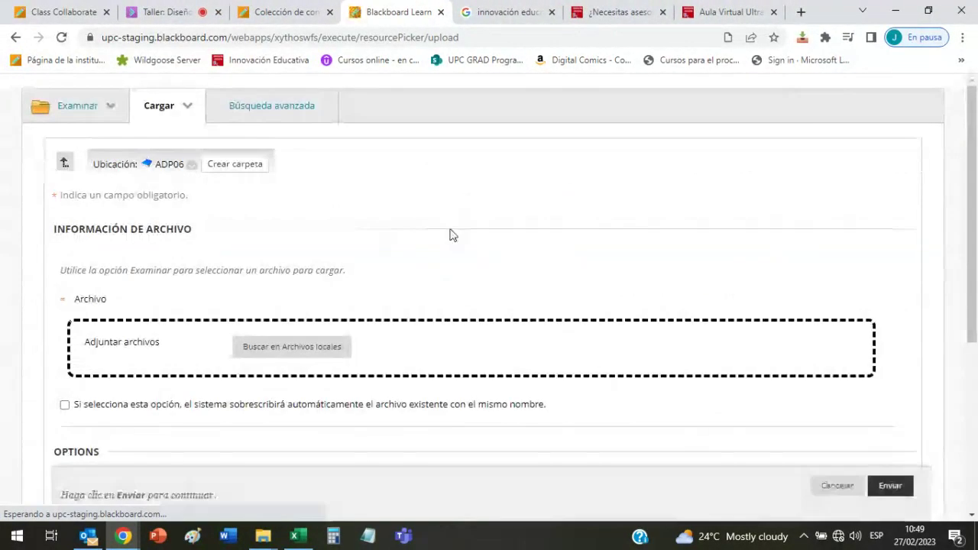
scroll(450, 234, "down", 1)
left_click(326, 285)
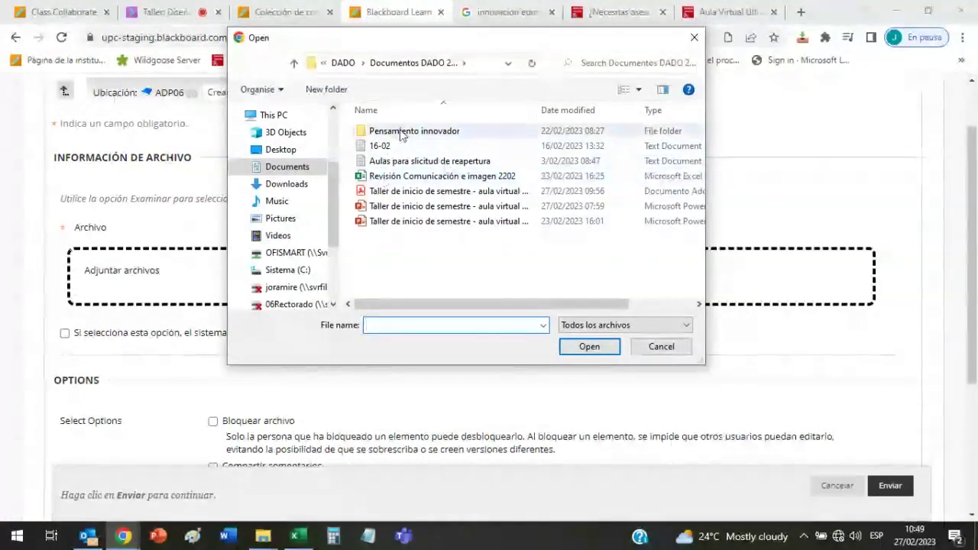
left_click(344, 63)
scroll(512, 166, "down", 5)
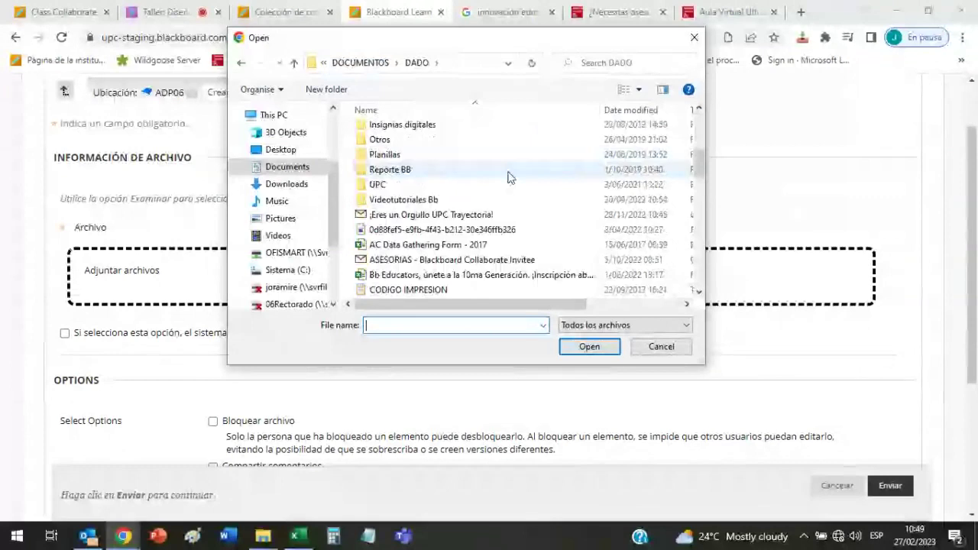
scroll(510, 177, "down", 6)
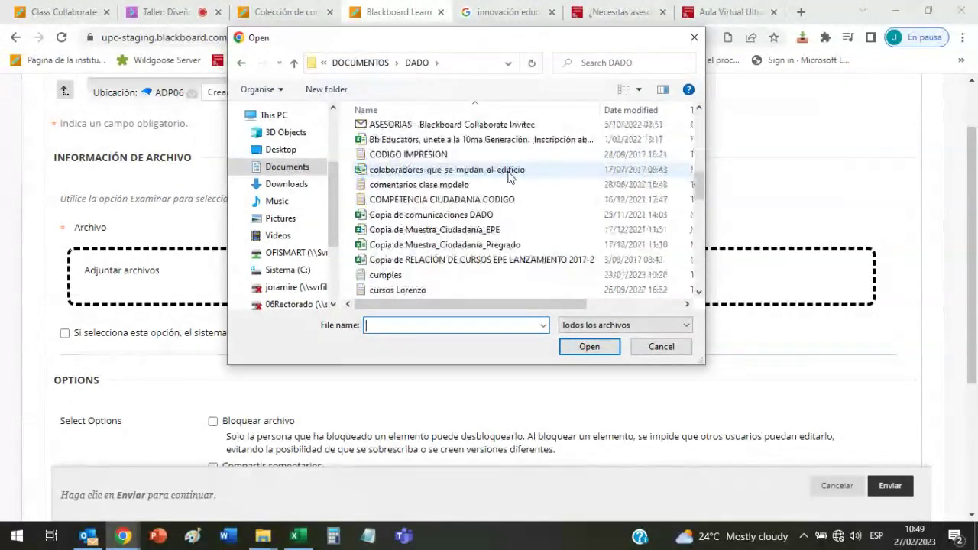
scroll(510, 177, "down", 8)
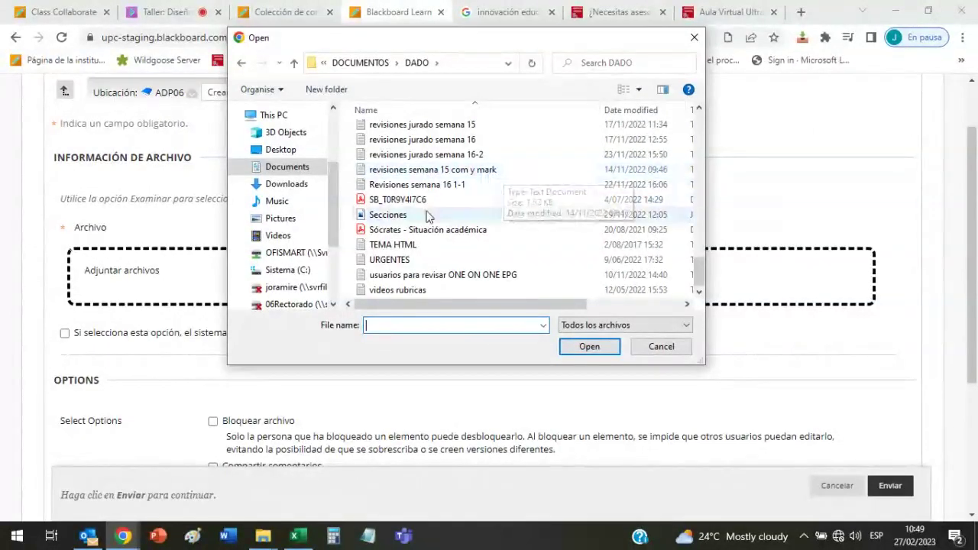
left_click(504, 215)
left_click(586, 345)
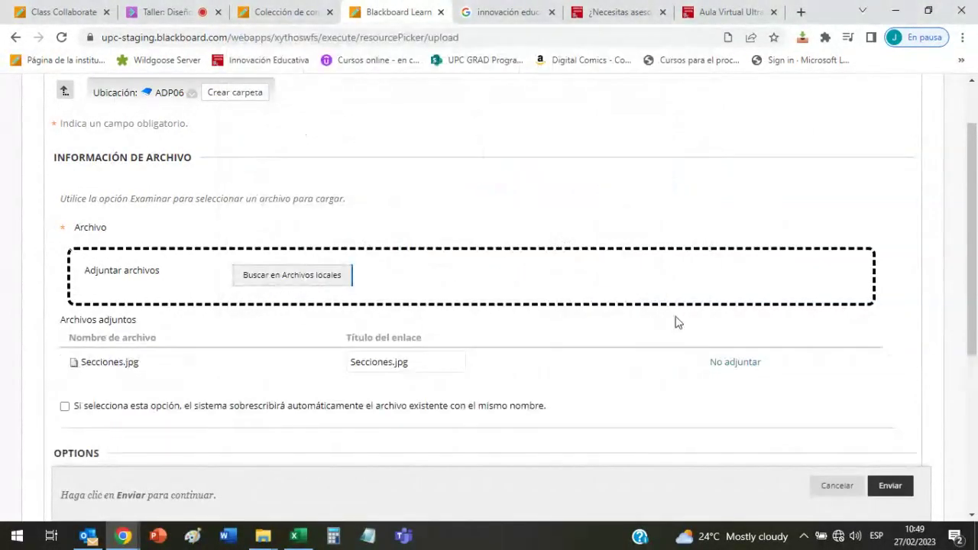
left_click(890, 489)
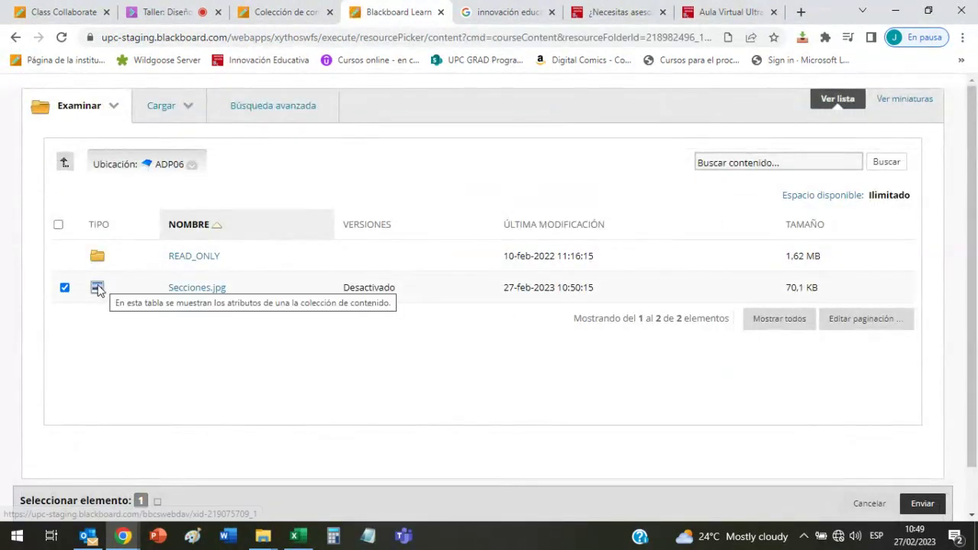
- Preview Secciones.jpg, keep it selected, submit it for import and return to the course's Colección de contenido page
left_click(214, 297)
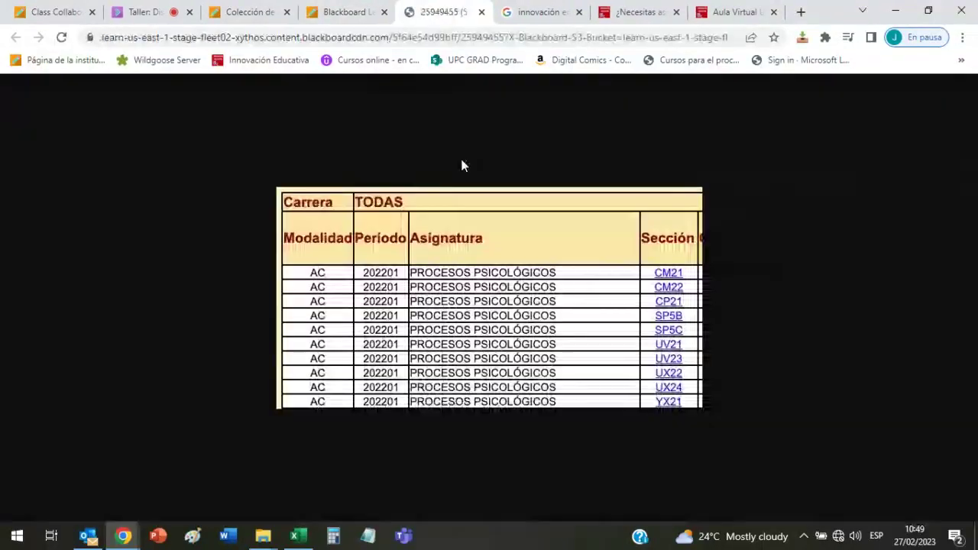
key("ctrl+w")
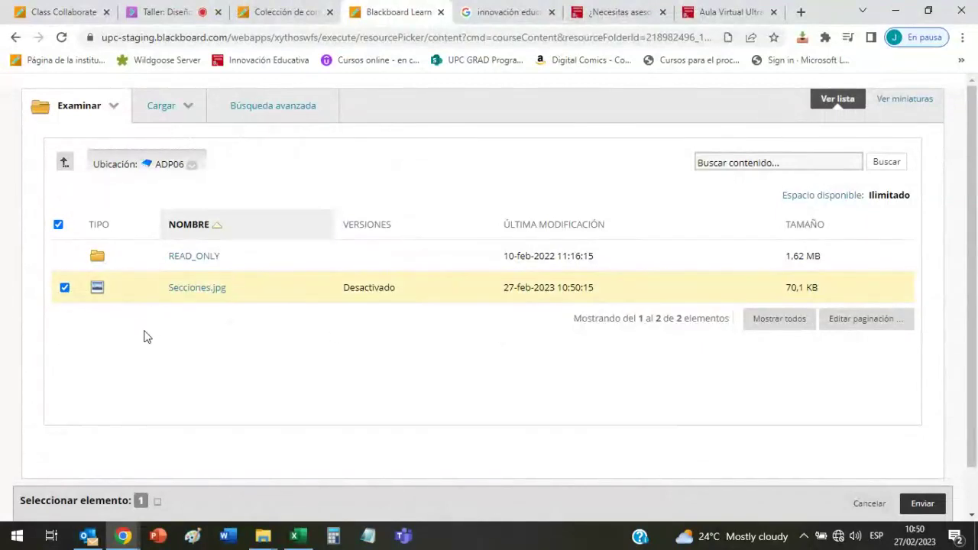
left_click(65, 288)
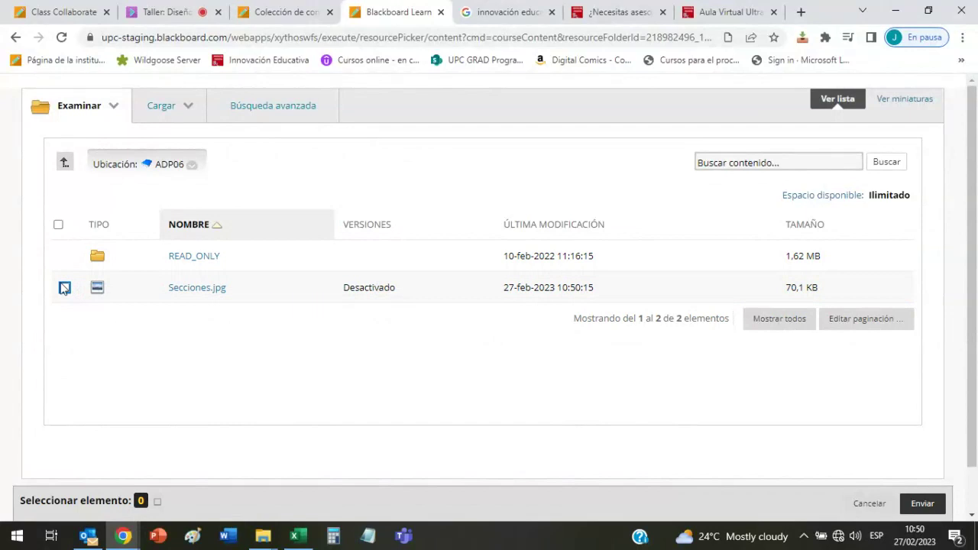
left_click(64, 288)
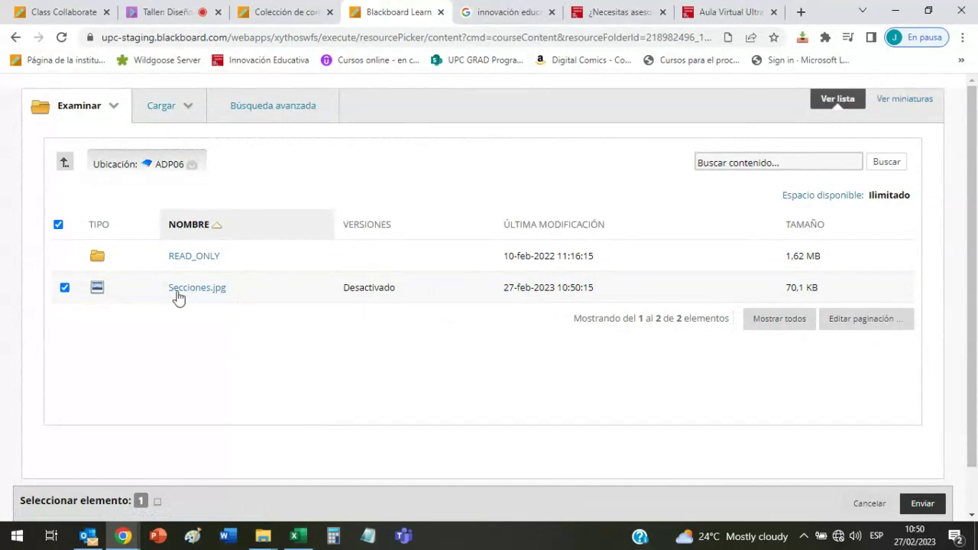
left_click(922, 503)
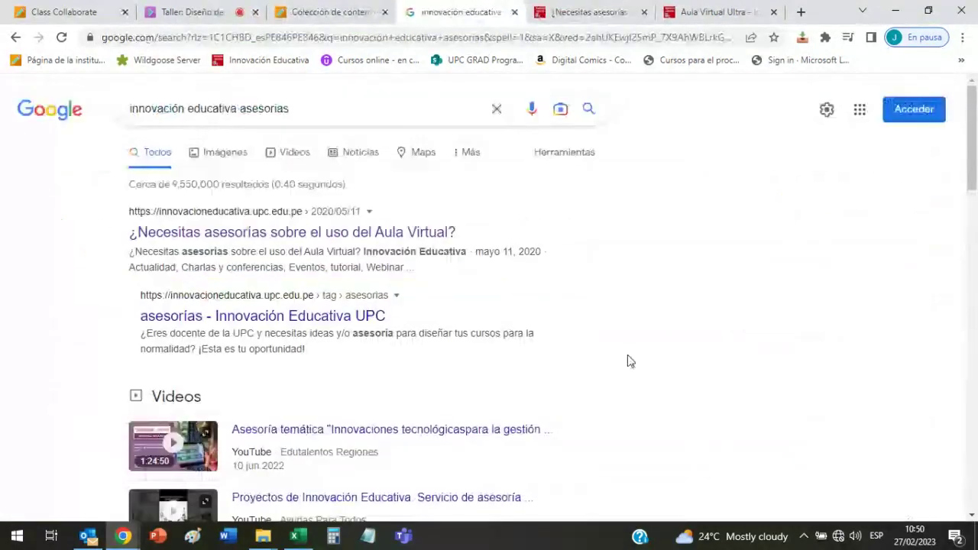
left_click(351, 12)
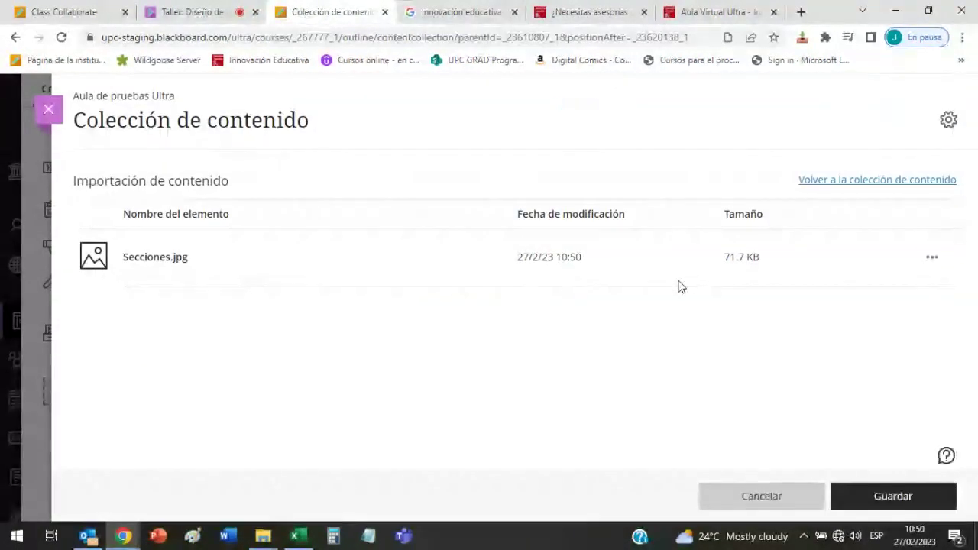
- Check the item options of Secciones.jpg in the import list and close the Colección de contenido page without saving
left_click(932, 258)
left_click(445, 367)
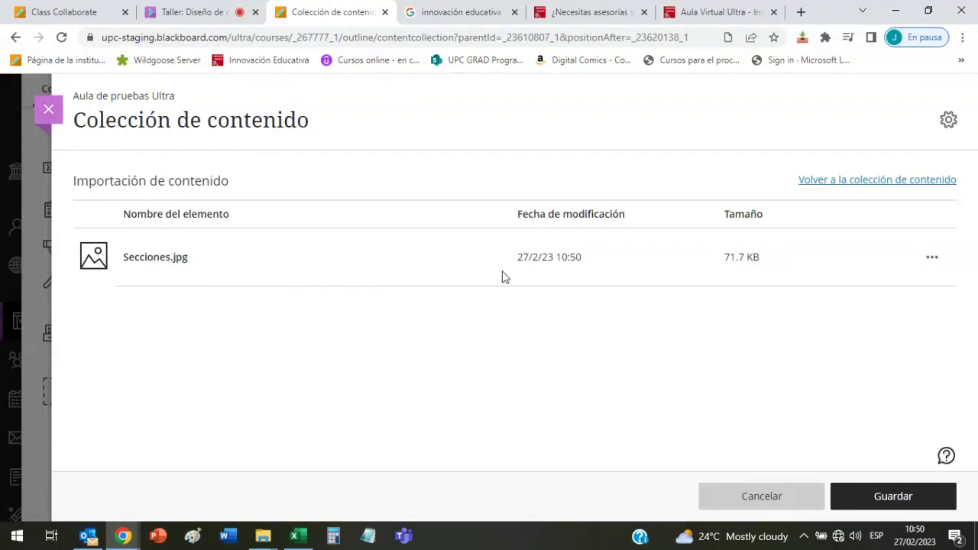
left_click(49, 110)
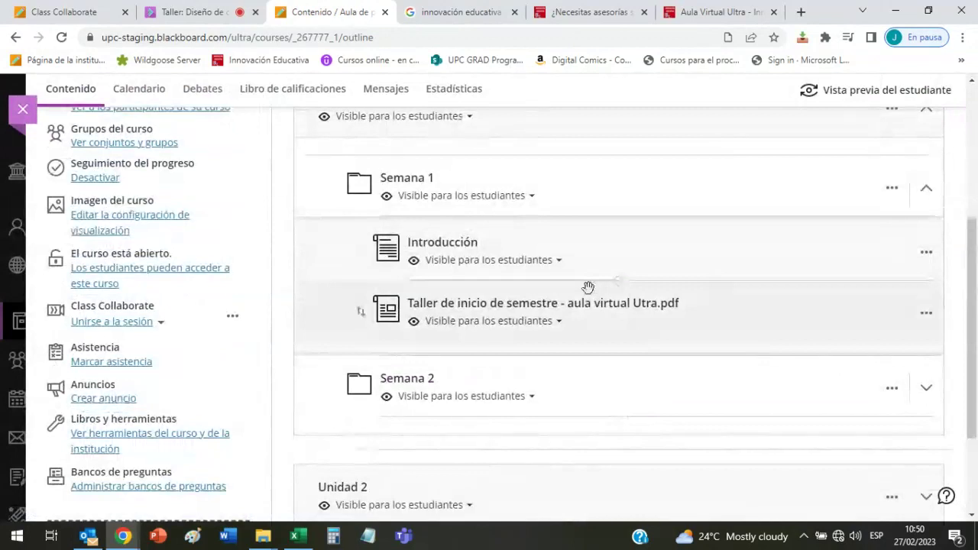
- Add Secciones.jpg from the content collection below the workshop PDF in the Semana 1 folder
left_click(619, 342)
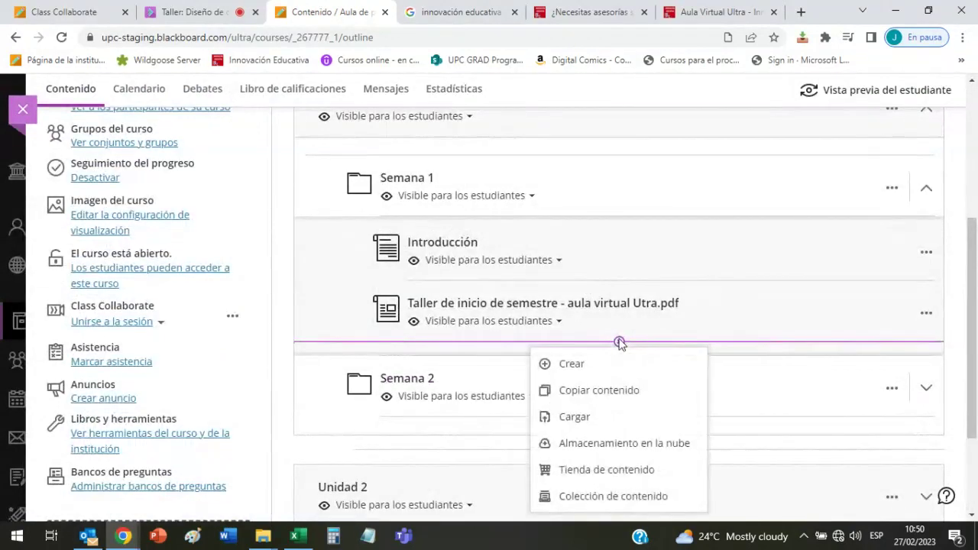
left_click(623, 496)
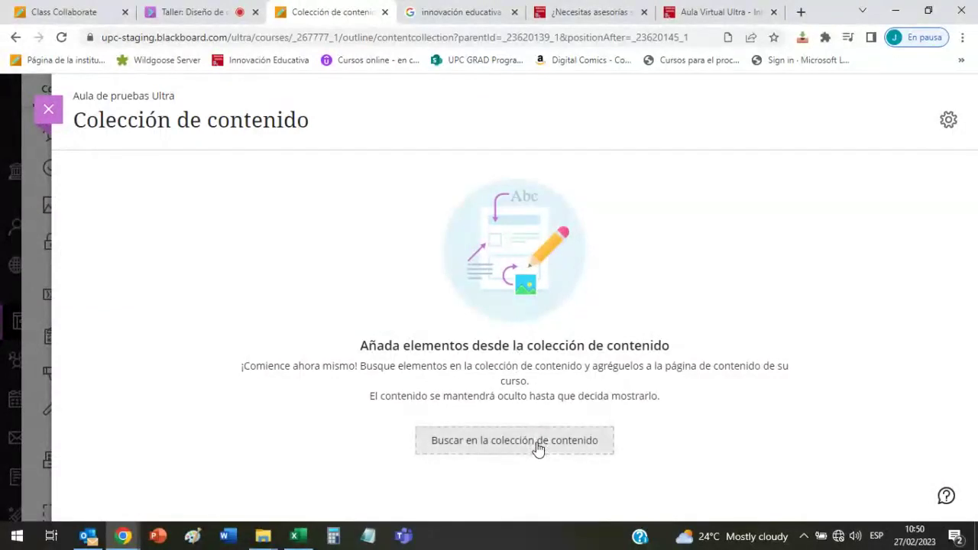
left_click(537, 446)
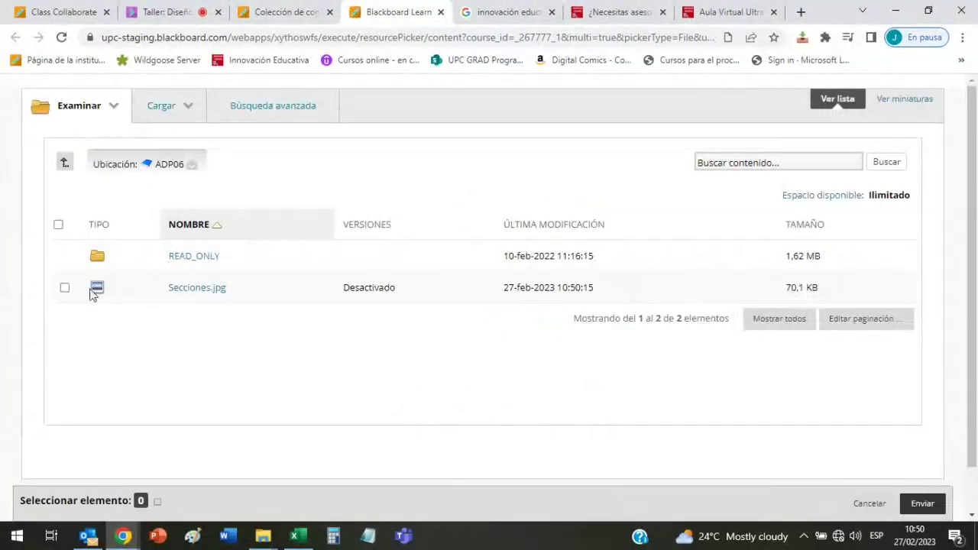
left_click(64, 287)
left_click(920, 503)
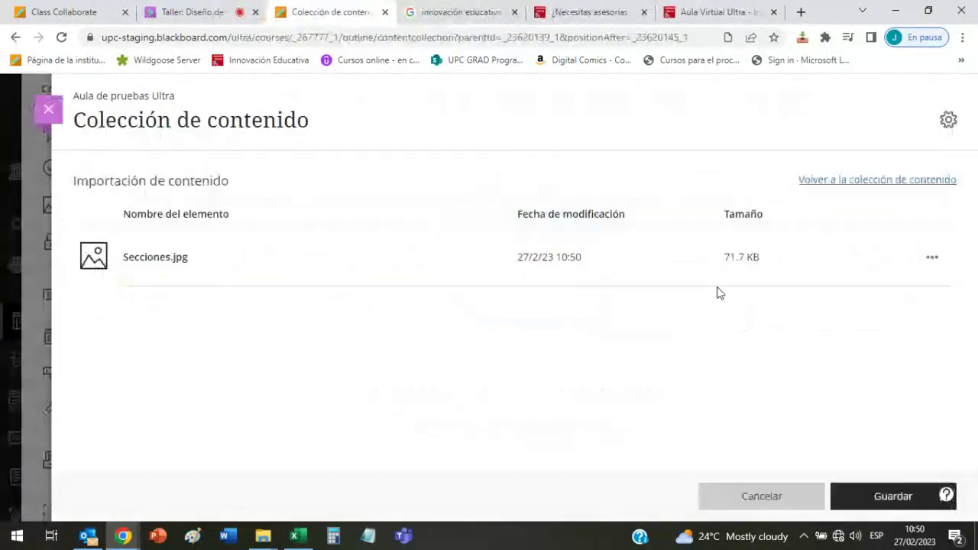
left_click(894, 498)
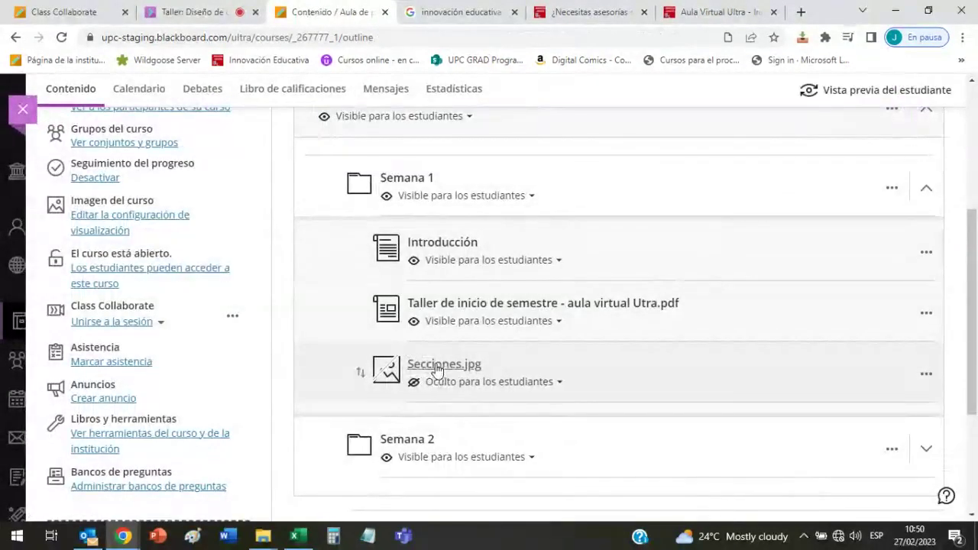
- Make Secciones.jpg in Semana 1 visible to students, open the file to preview it, and return to the course content
left_click(536, 383)
left_click(480, 407)
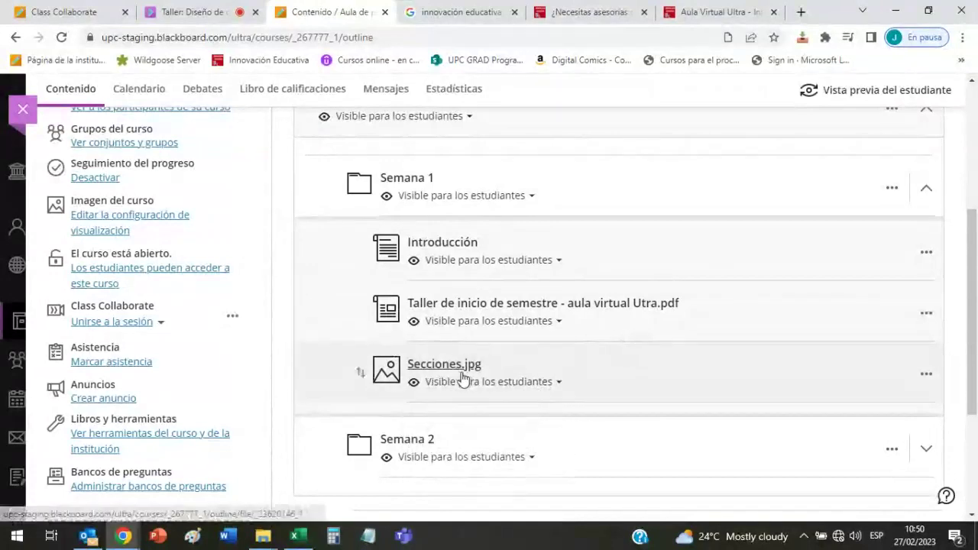
left_click(581, 311)
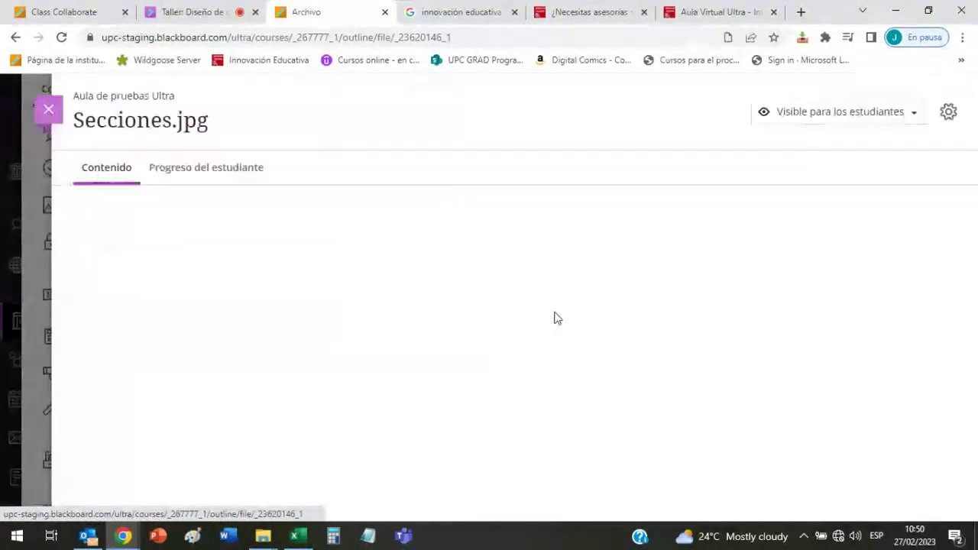
left_click(51, 108)
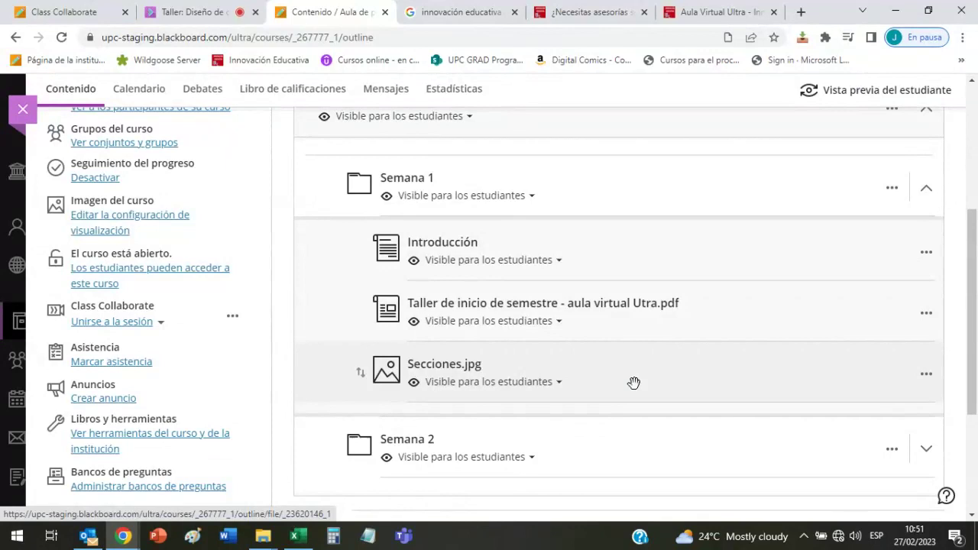
- Check the participants' questions in the workshop session's chat and return to the course content
scroll(633, 382, "down", 2)
scroll(633, 379, "up", 3)
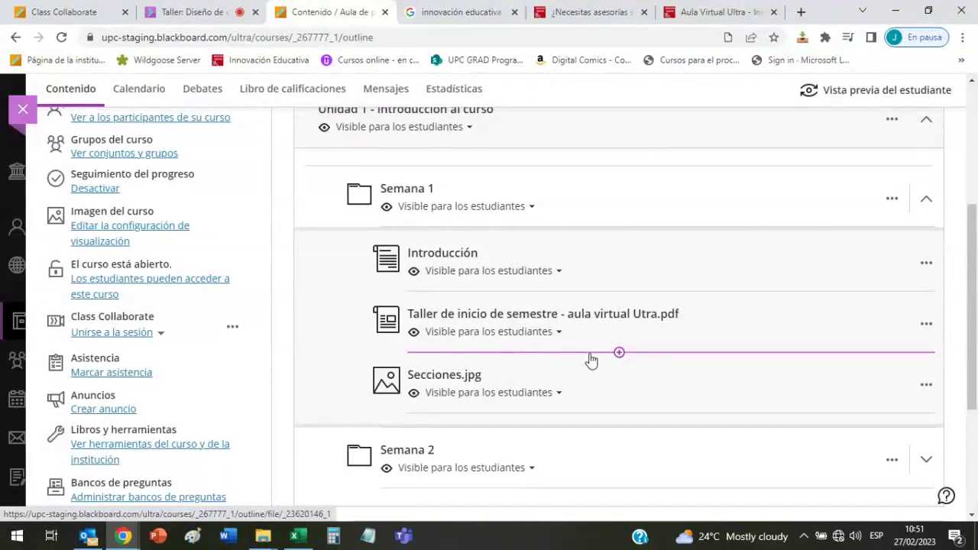
left_click(188, 9)
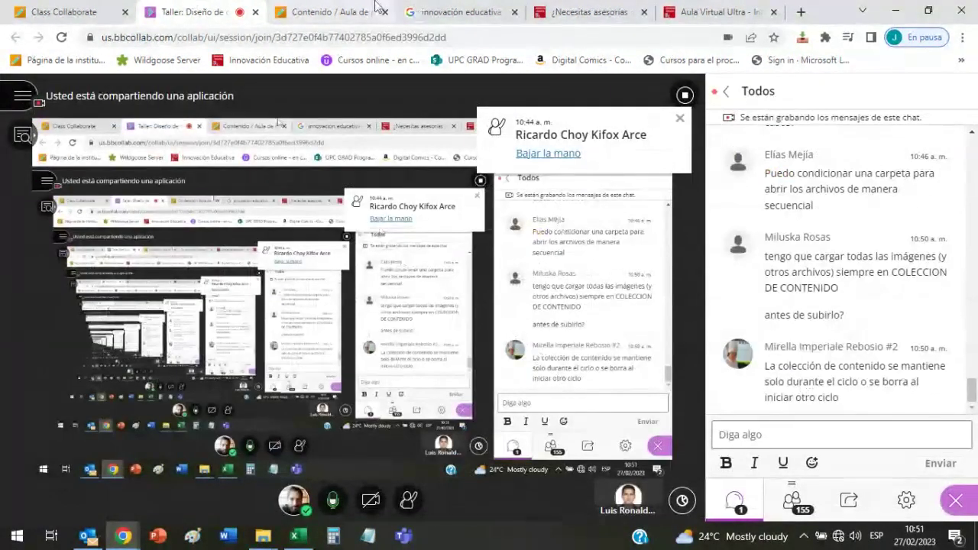
left_click(340, 9)
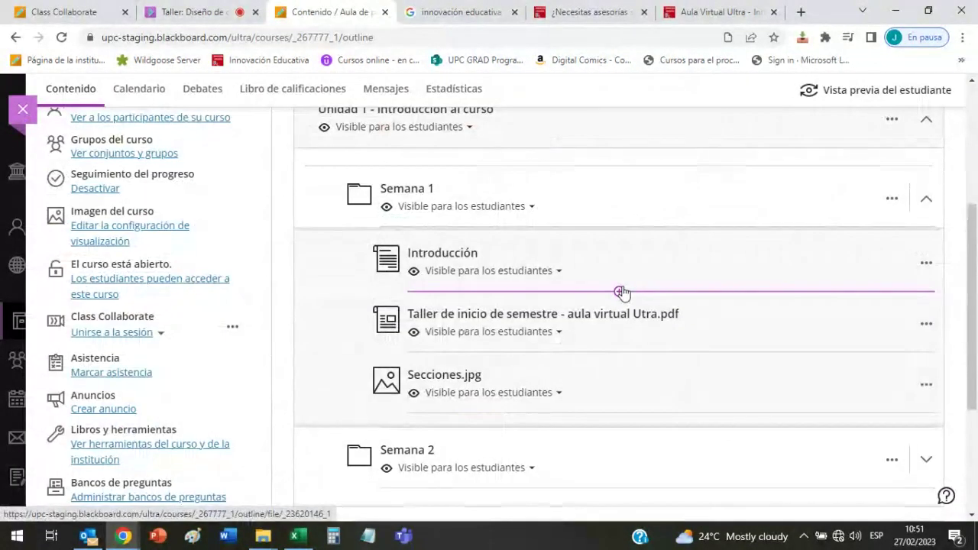
- Collapse and reopen Unidad 1 - Introducción al curso, and view the options available for the Semana 1 folder
scroll(621, 291, "up", 3)
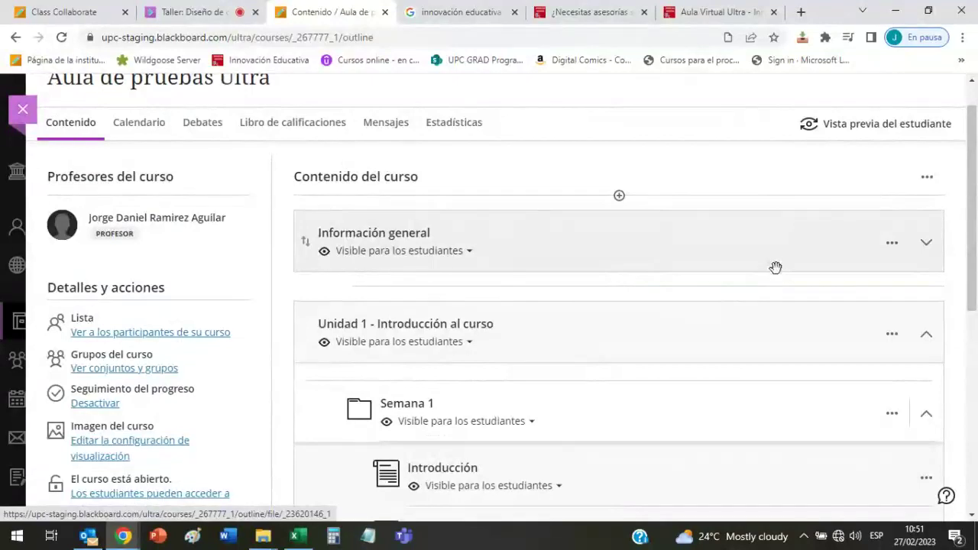
scroll(778, 266, "down", 3)
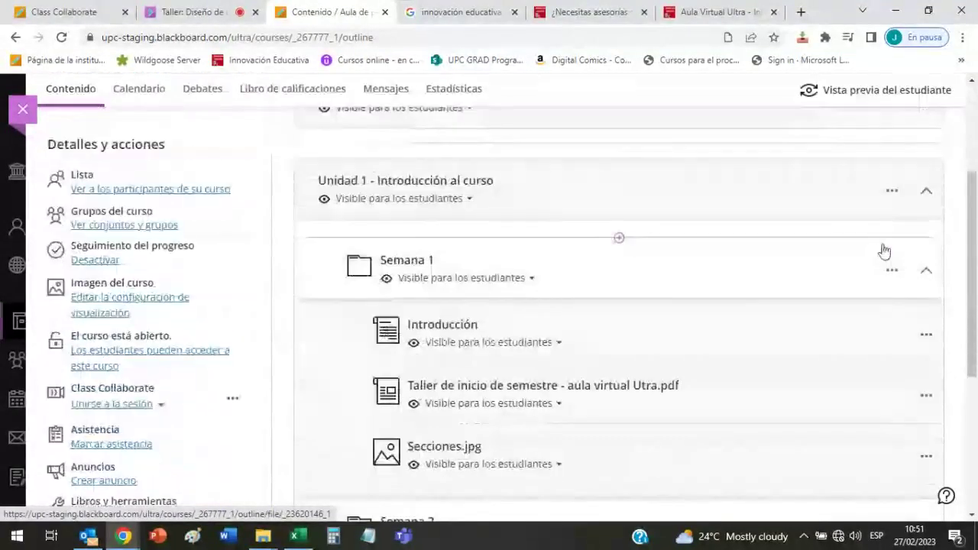
scroll(908, 249, "up", 1)
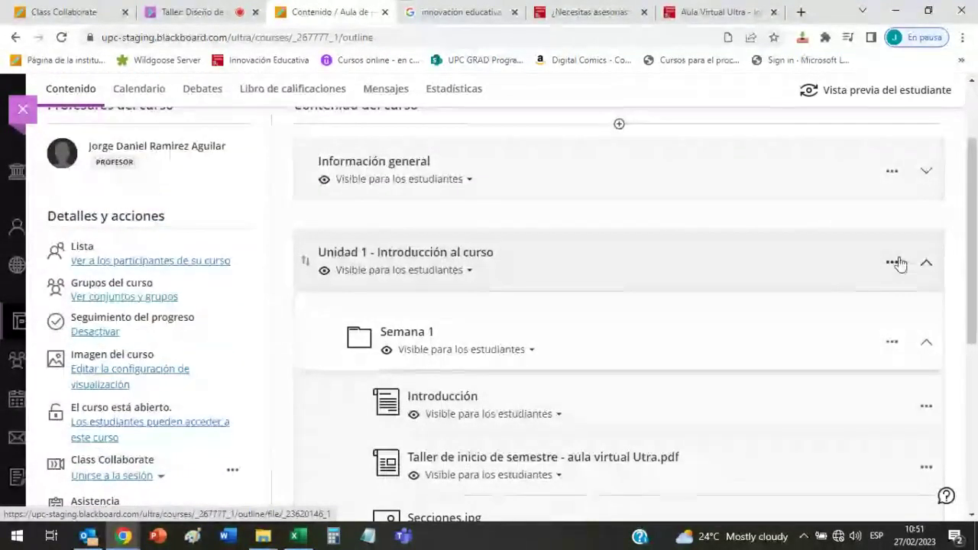
left_click(928, 258)
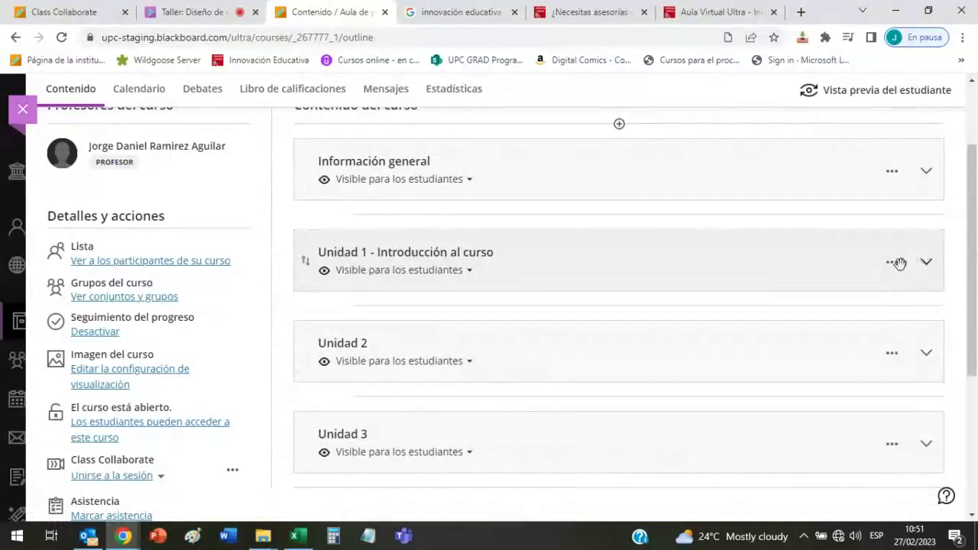
left_click(900, 267)
scroll(902, 271, "down", 2)
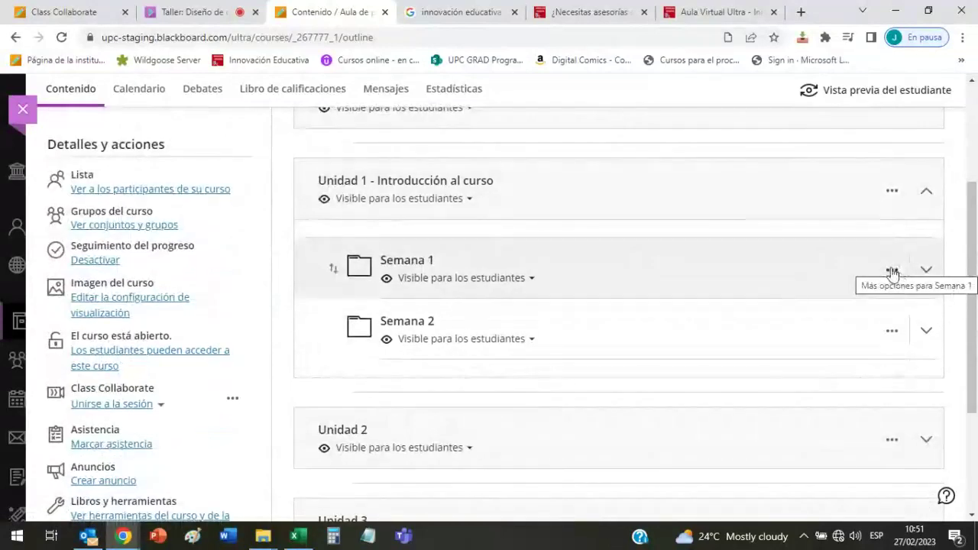
left_click(892, 270)
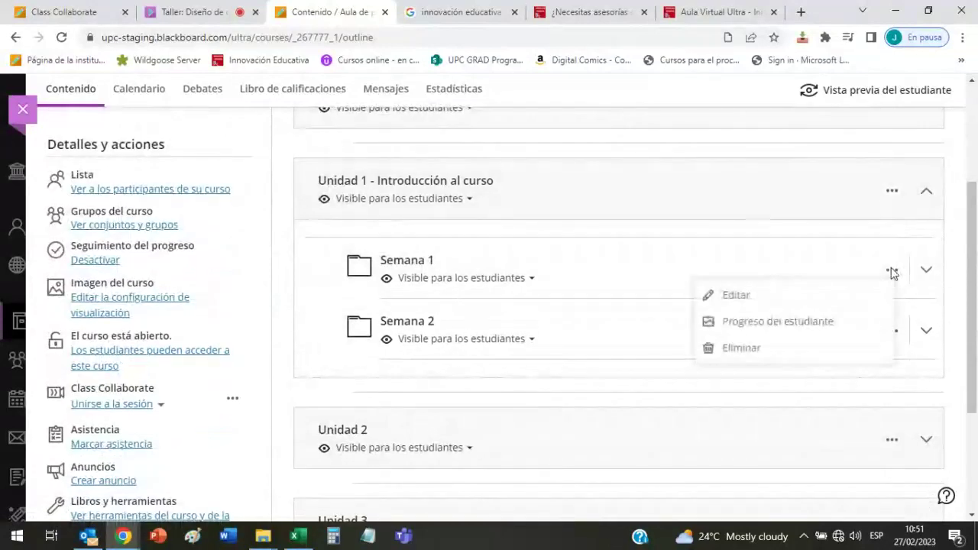
left_click(961, 233)
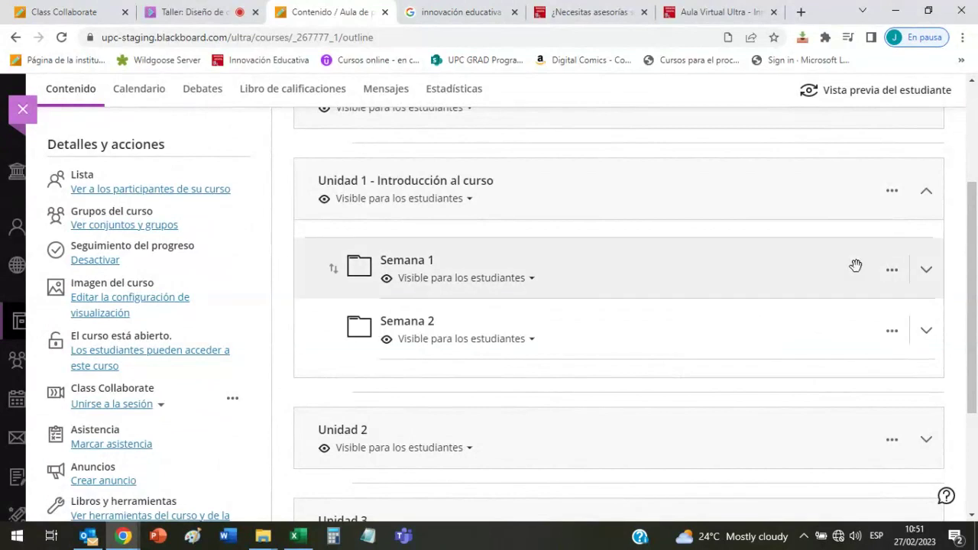
- Create a document titled "Sesión 1" inside the Semana 2 folder and make it visible to students
scroll(816, 272, "down", 2)
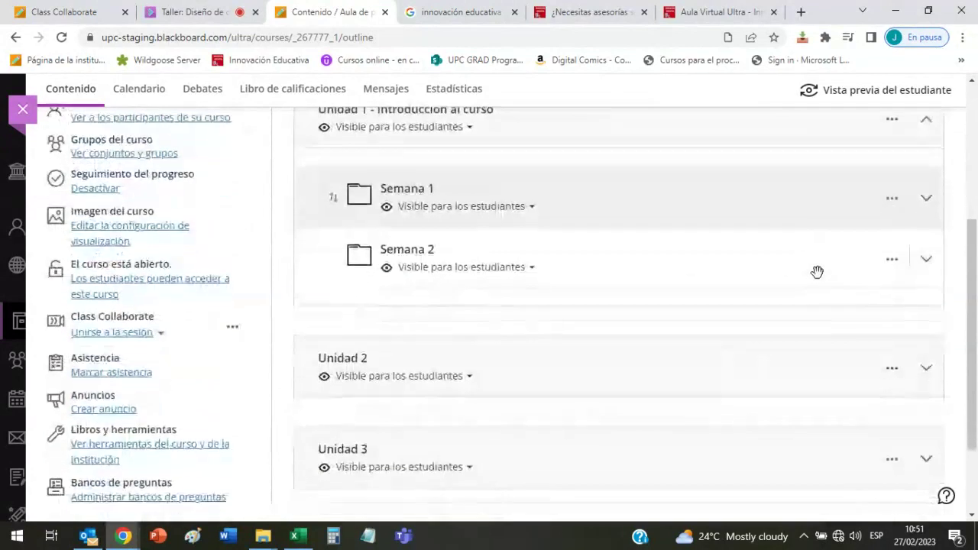
left_click(926, 258)
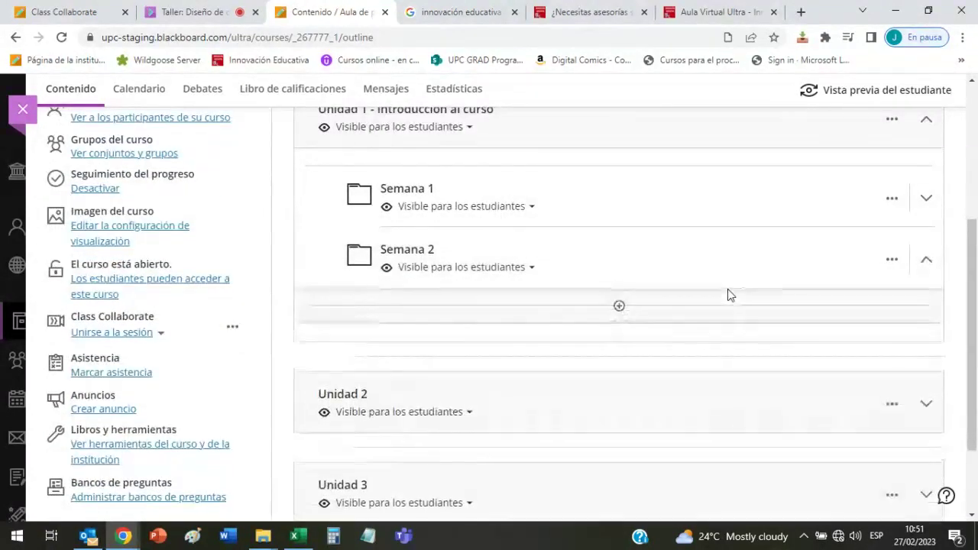
left_click(619, 306)
left_click(599, 343)
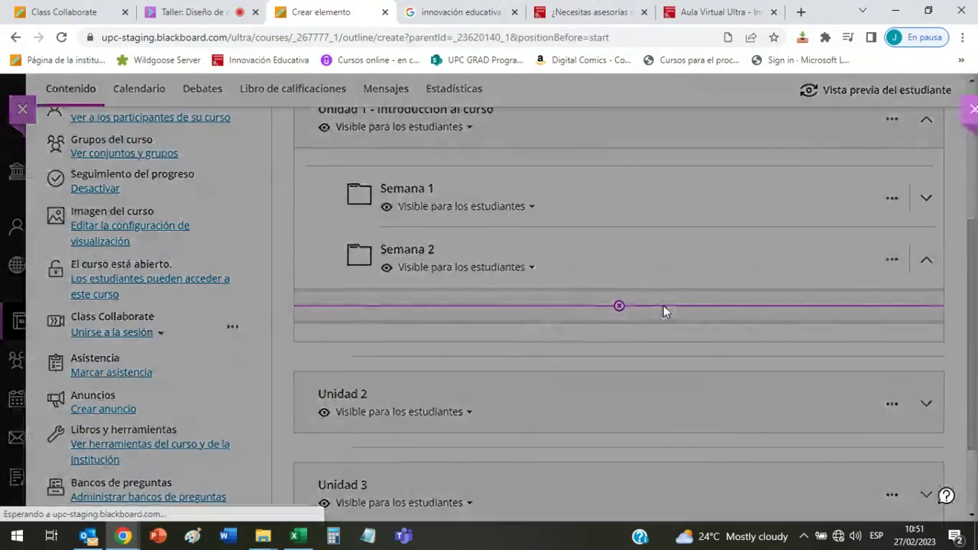
left_click(760, 218)
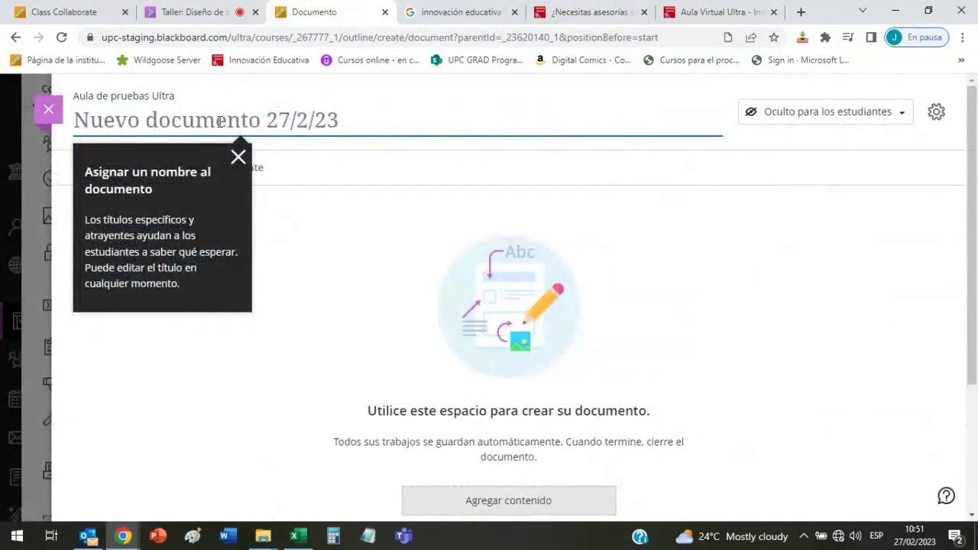
type("Sesión")
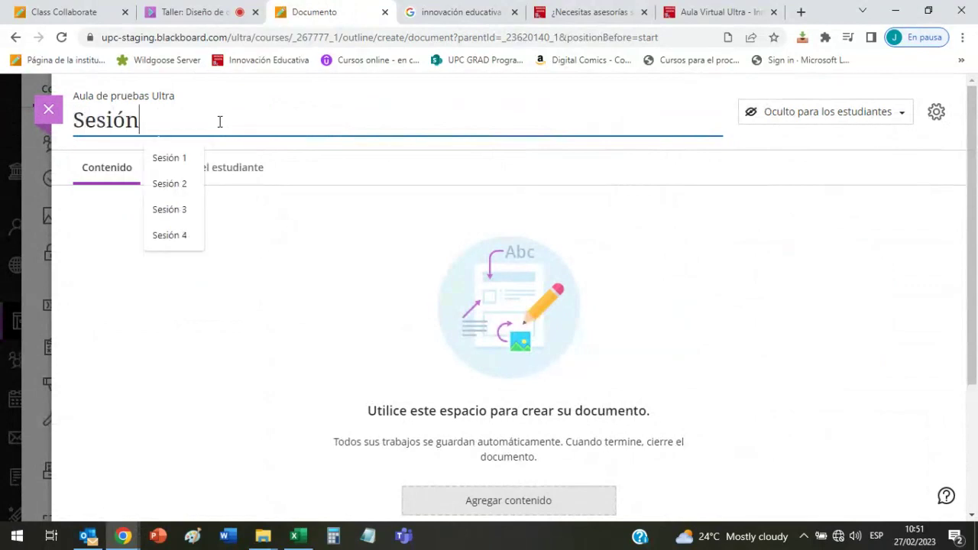
type(" 1")
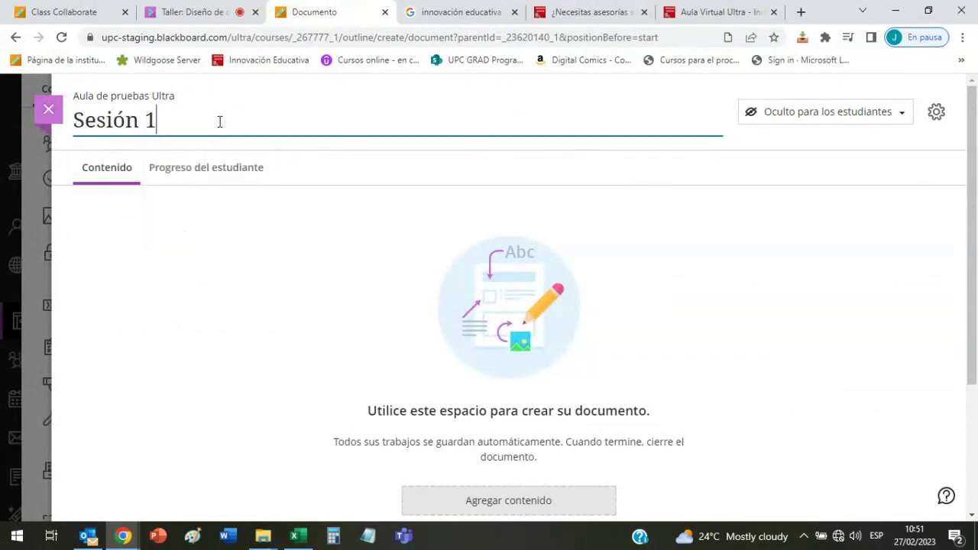
left_click(814, 119)
left_click(802, 142)
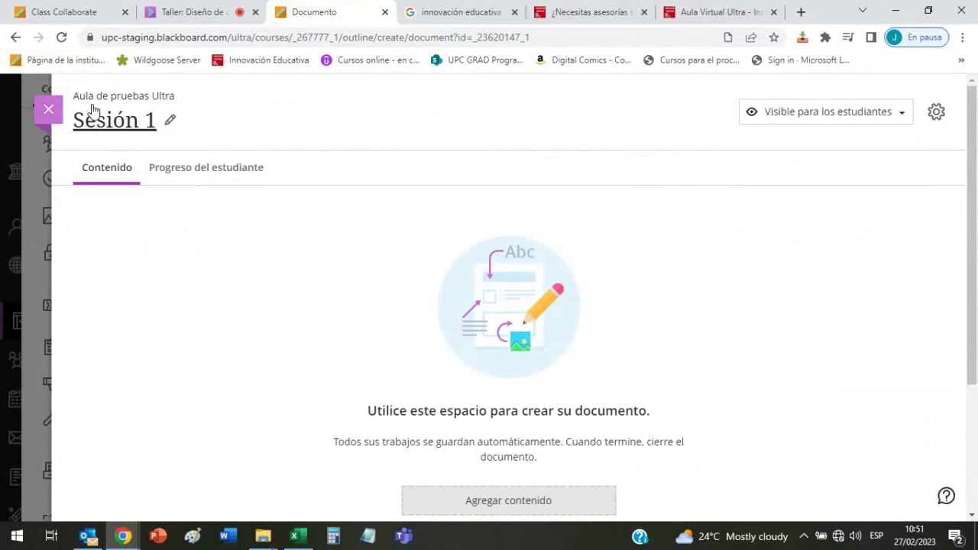
- Move the Sesión 1 document out of Semana 2 to the start of the Semana 1 folder, above Introducción
scroll(709, 321, "up", 2)
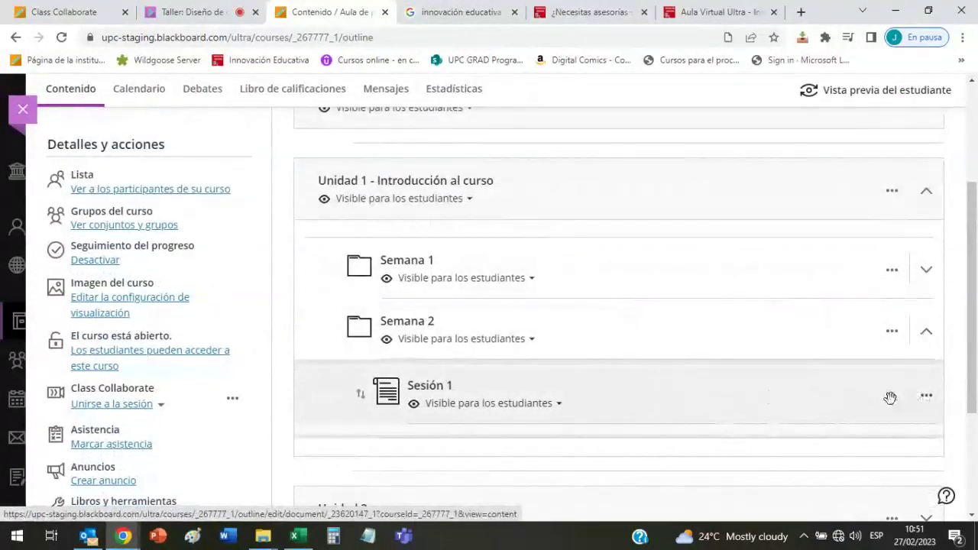
scroll(917, 389, "down", 1)
scroll(873, 440, "up", 2)
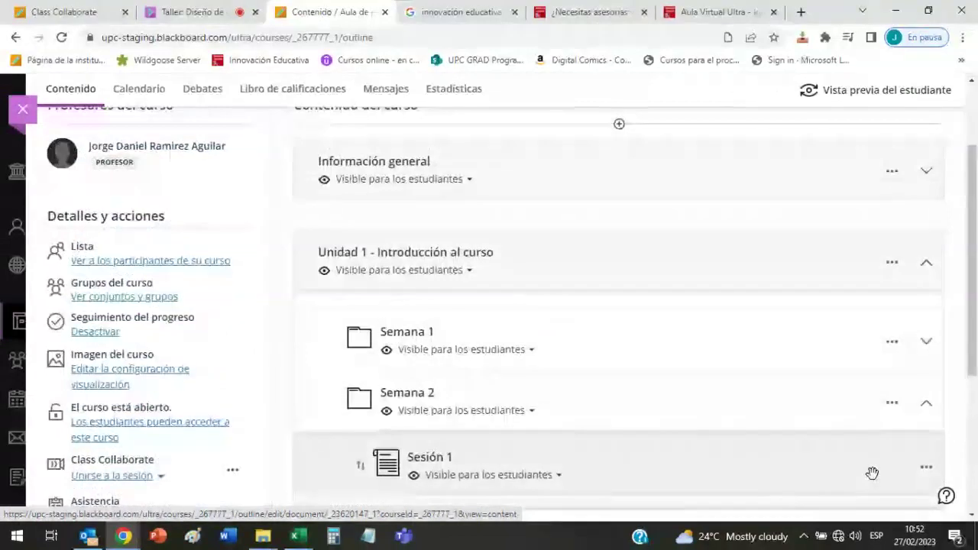
scroll(871, 473, "down", 1)
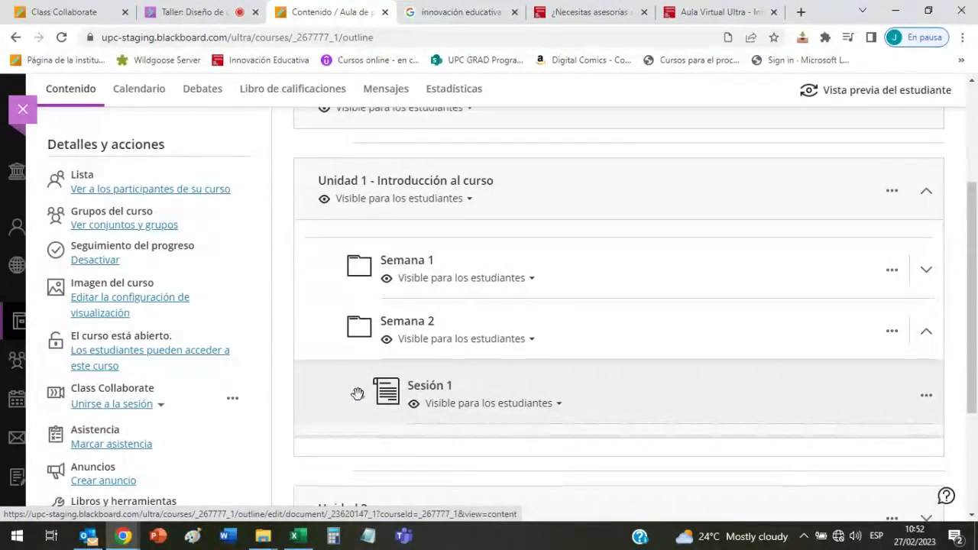
left_click_drag(361, 395, 367, 276)
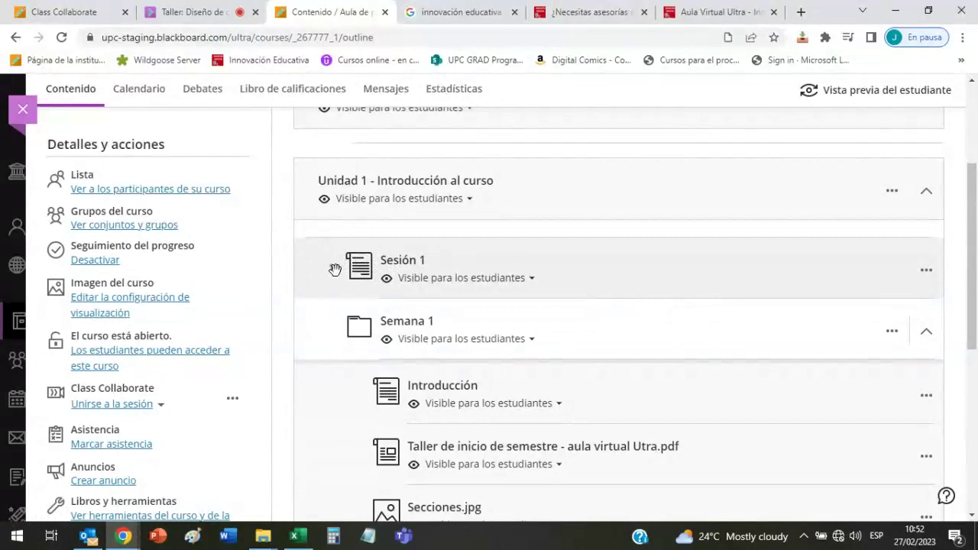
left_click_drag(334, 269, 355, 332)
scroll(806, 349, "down", 2)
scroll(806, 348, "up", 1)
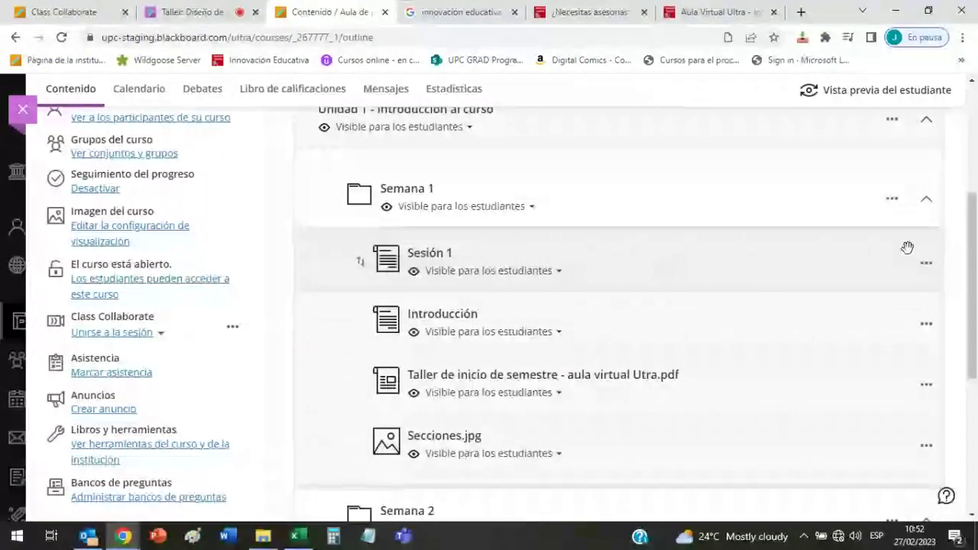
- Move the Sesión 1 document from the Semana 1 folder into Unidad 3, and switch to the workshop session's chat
left_click(925, 199)
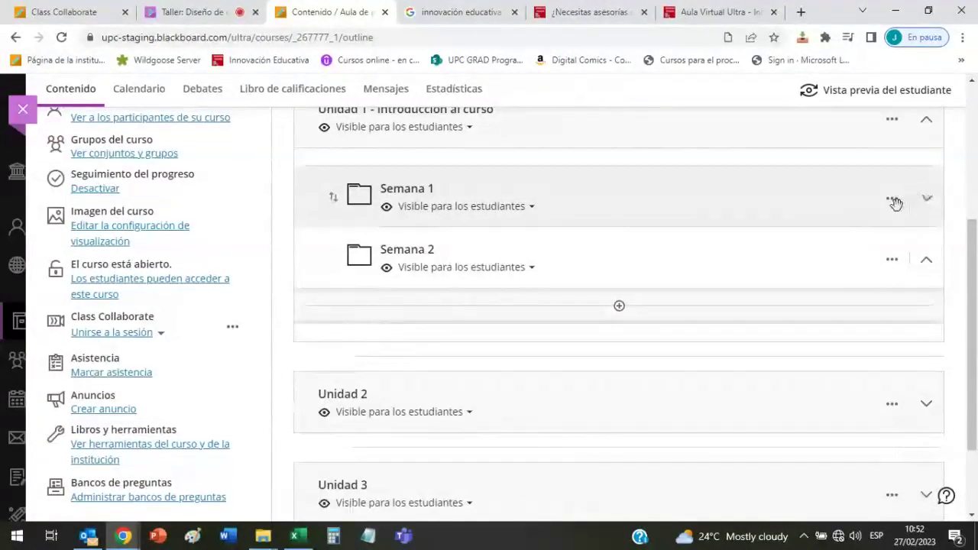
left_click(924, 198)
left_click(926, 197)
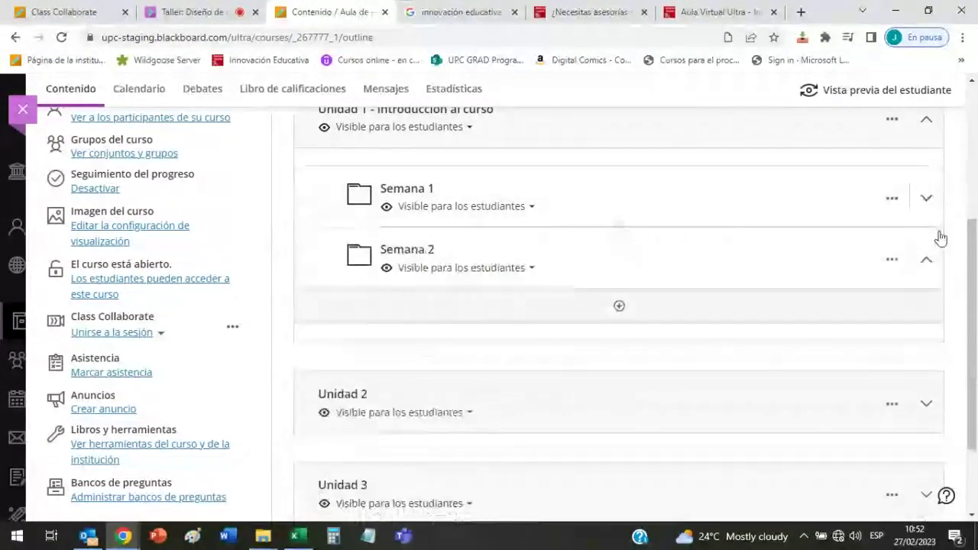
left_click(926, 198)
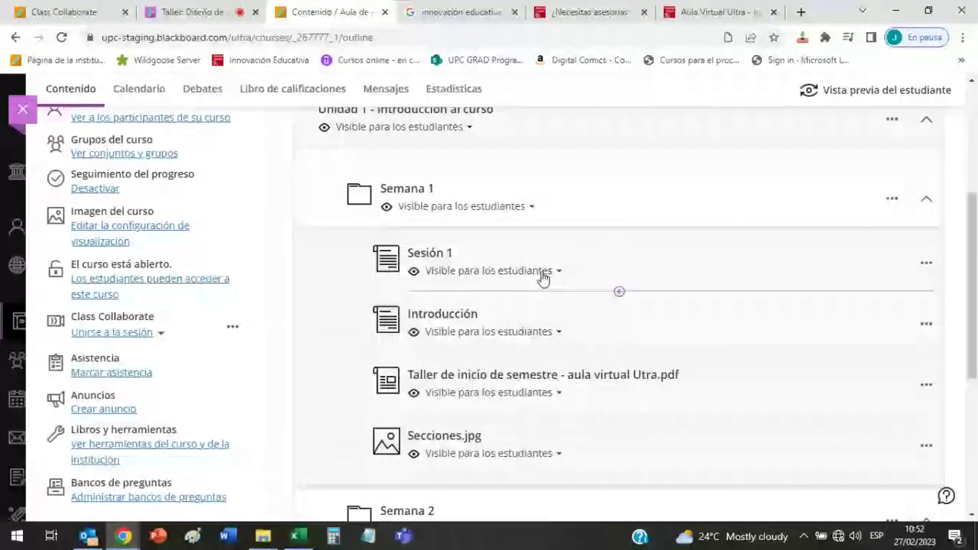
left_click_drag(356, 258, 362, 418)
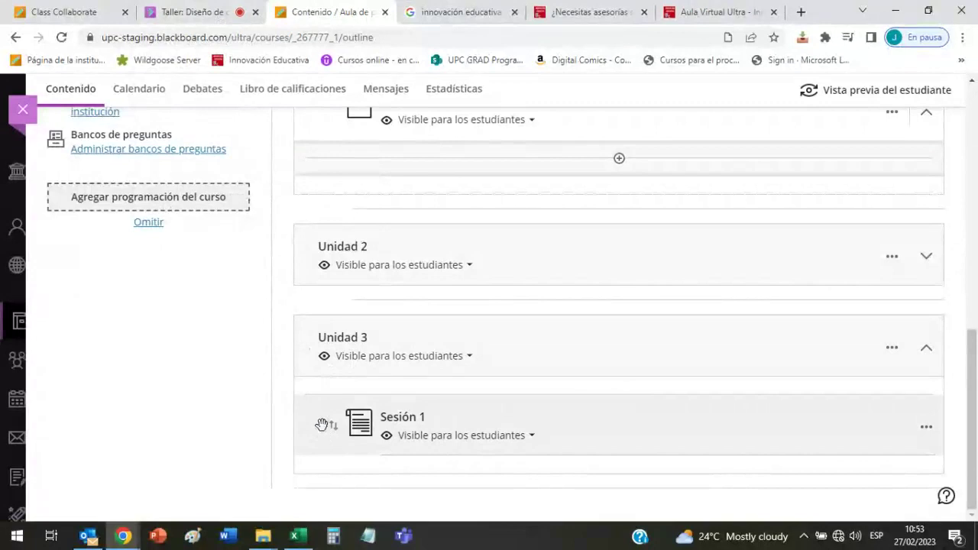
left_click(211, 11)
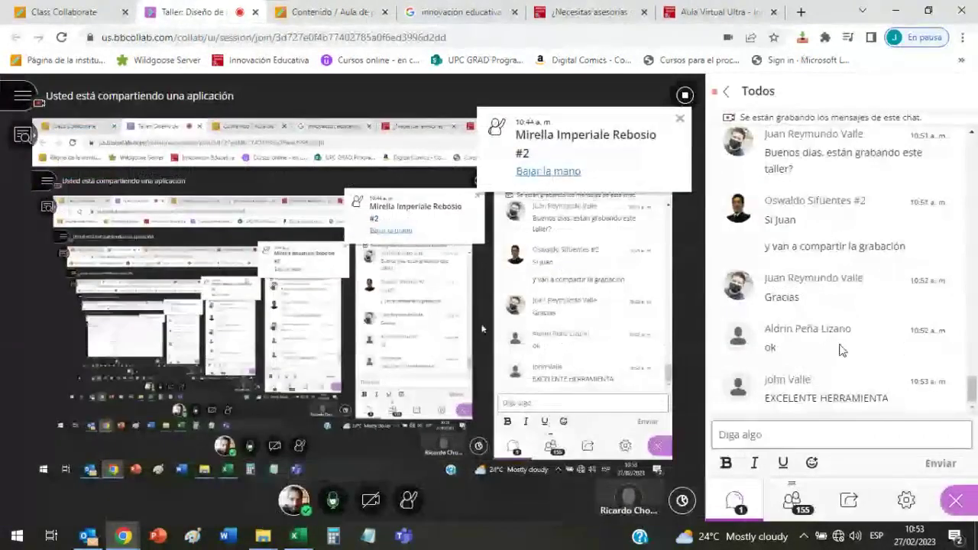
- Check the workshop session's attendee list and return to the course content around the Semana 1 folder
left_click(878, 434)
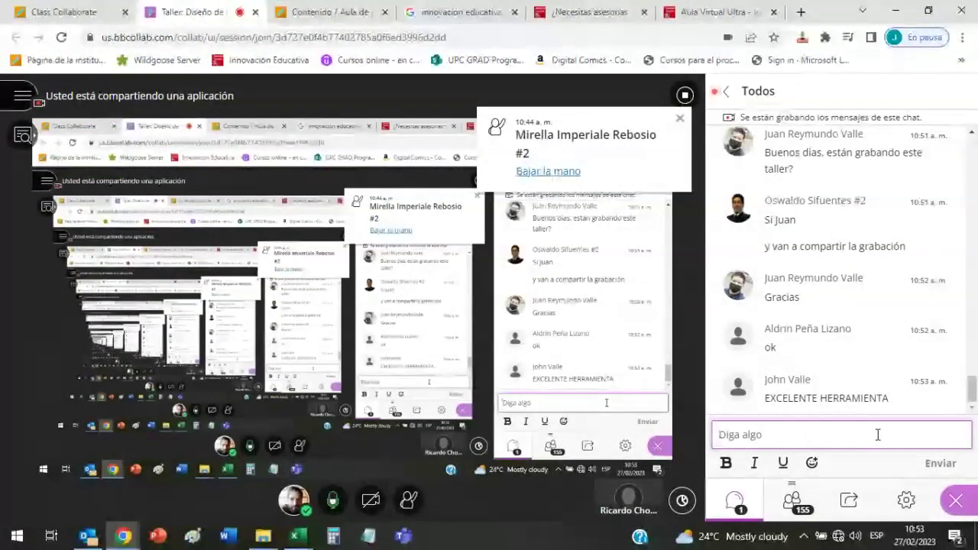
left_click(792, 500)
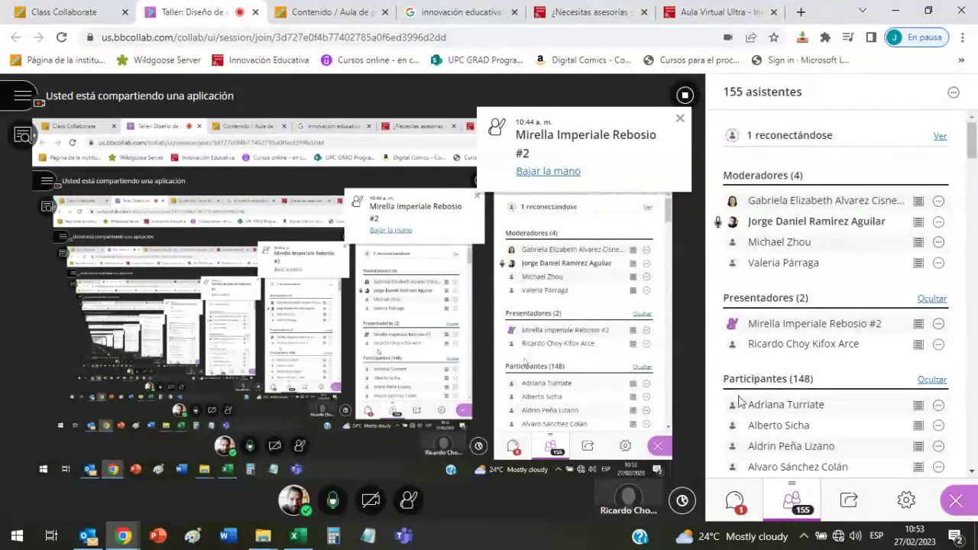
left_click(336, 9)
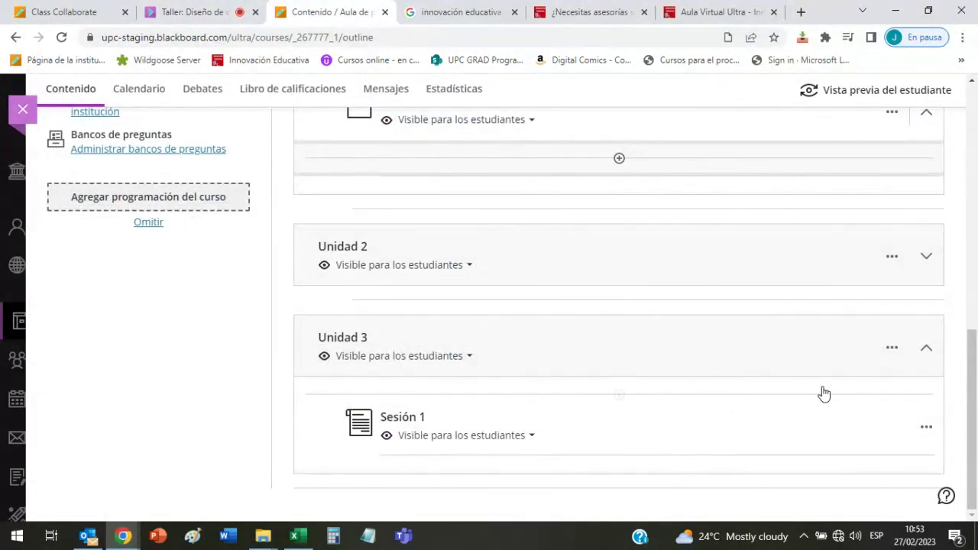
scroll(654, 365, "up", 5)
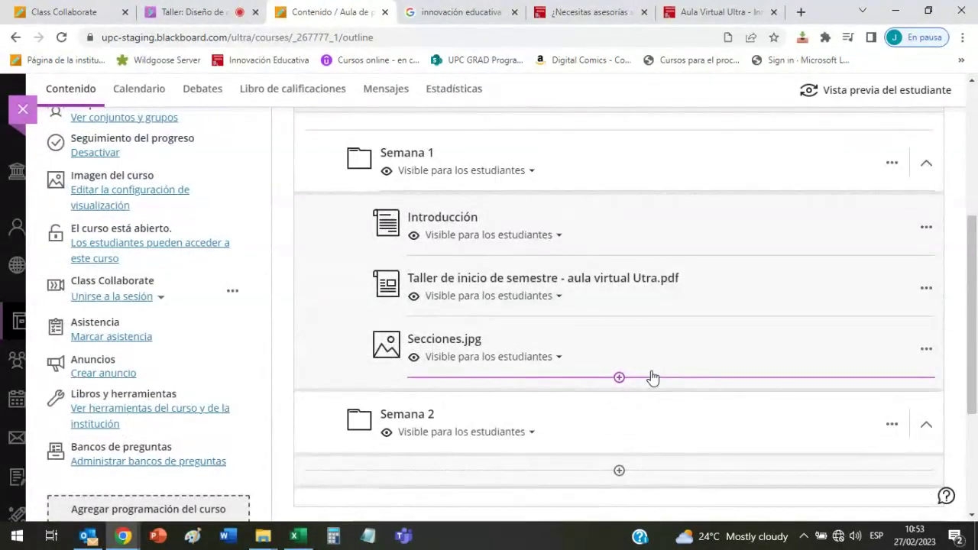
- Read the session chat, return to the course content and view the visibility options for the Semana 1 folder
left_click(202, 11)
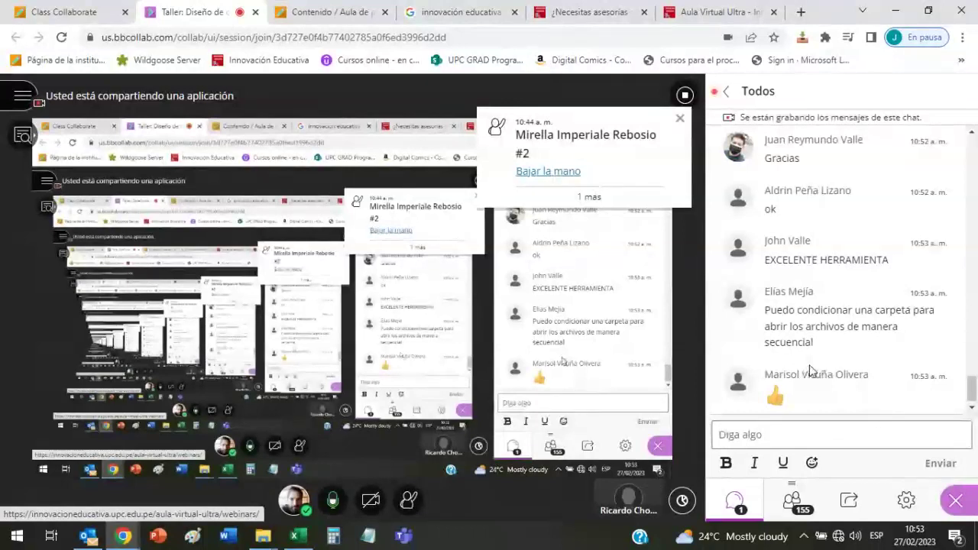
left_click(313, 11)
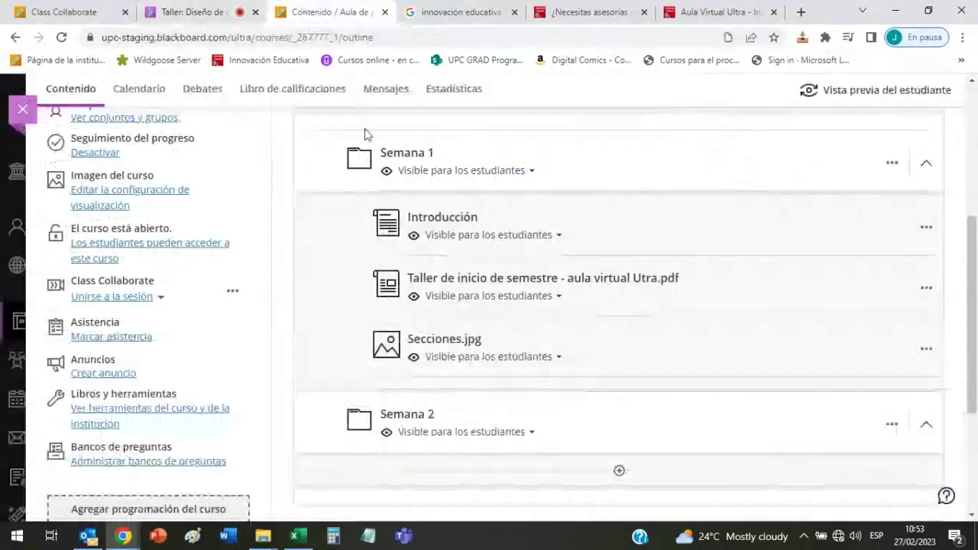
left_click(524, 173)
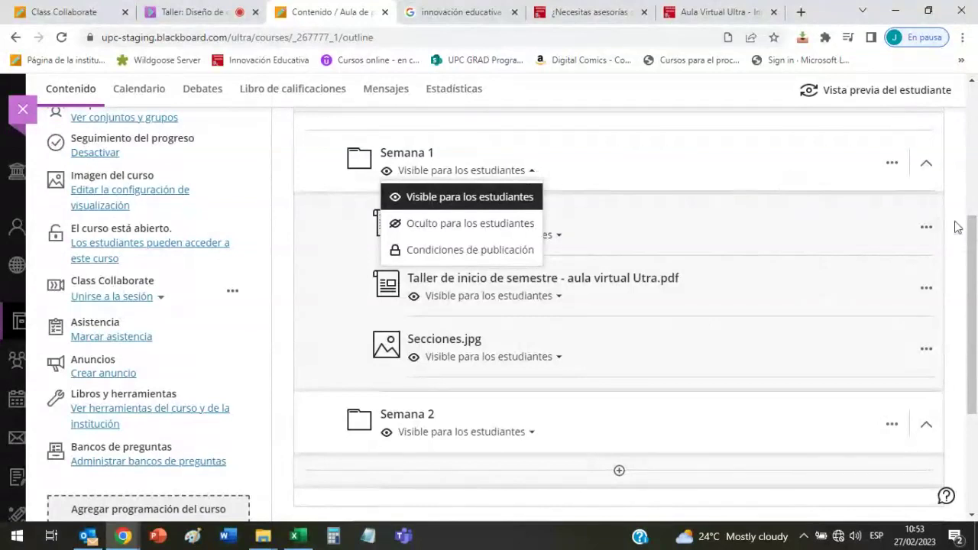
left_click(957, 182)
scroll(926, 210, "up", 2)
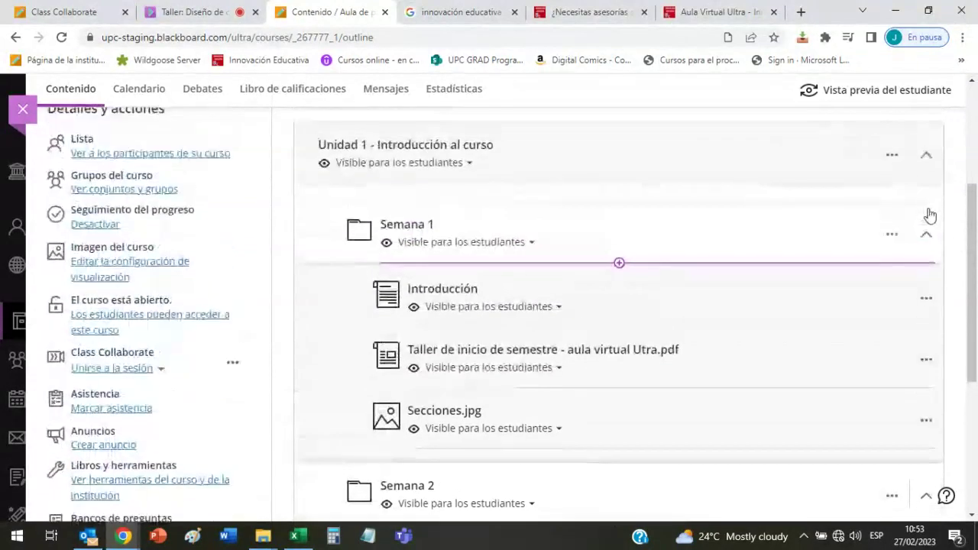
left_click_drag(967, 231, 964, 242)
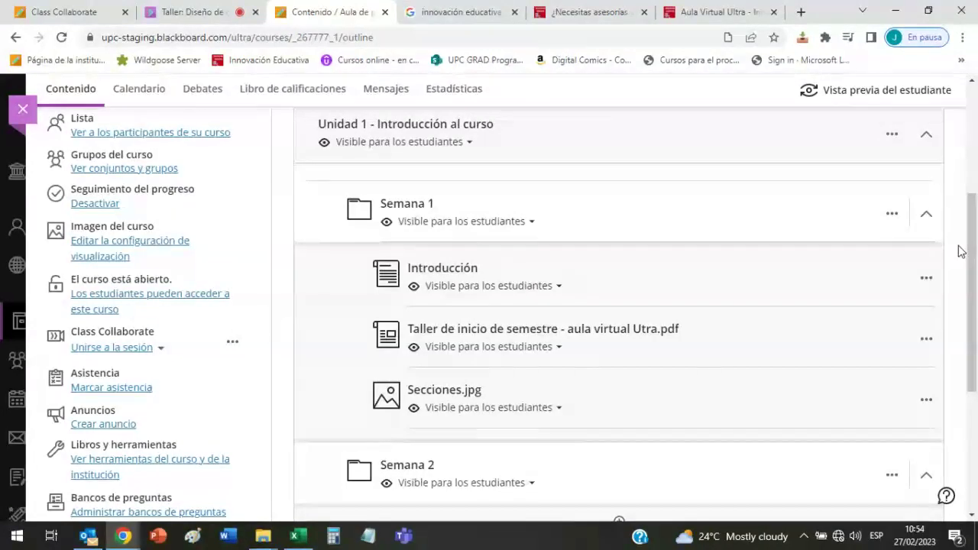
- Check the newest messages in the session chat and return to the Aula de pruebas Ultra course content
scroll(961, 252, "up", 3)
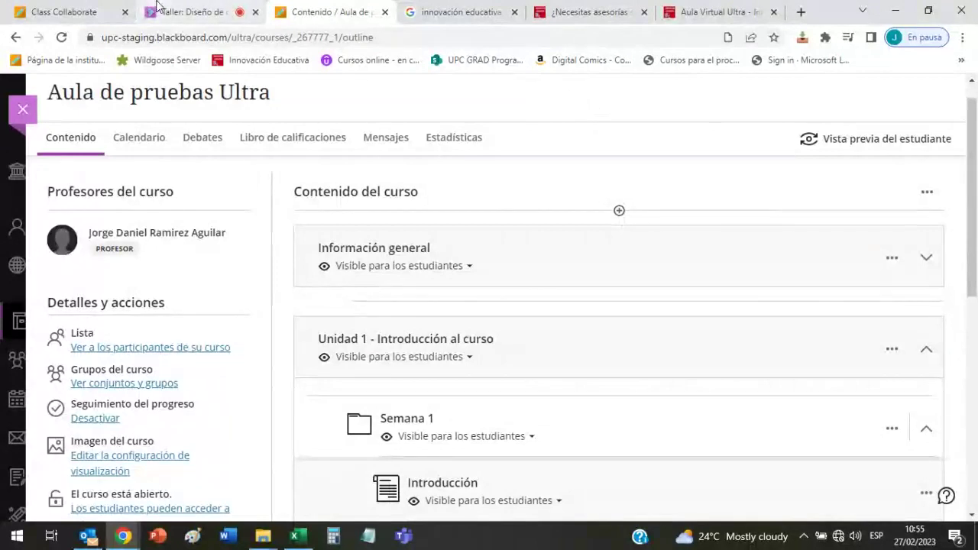
left_click(219, 11)
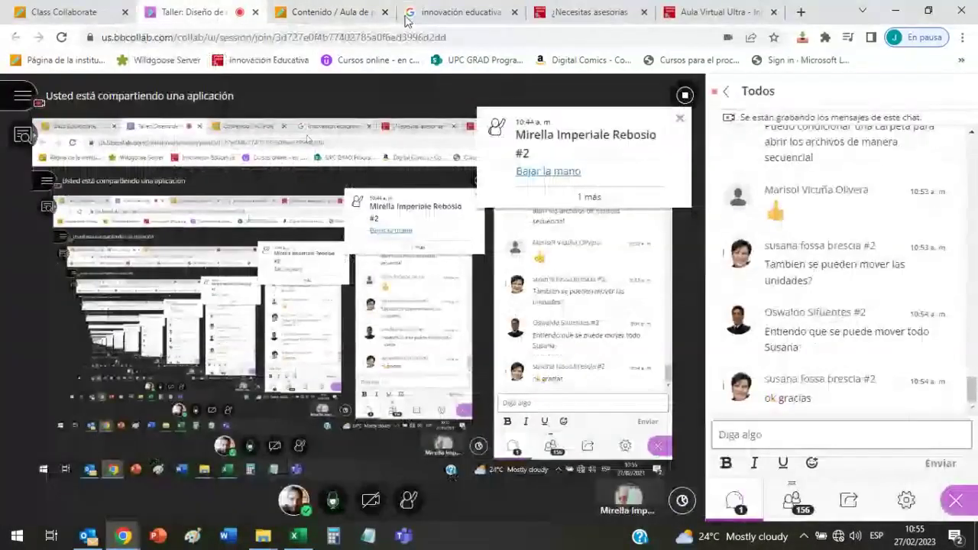
left_click(338, 11)
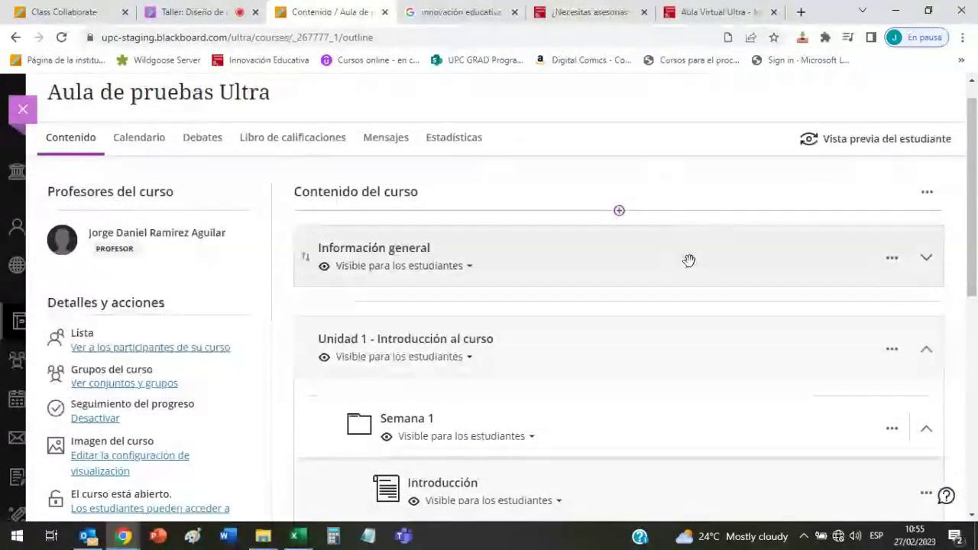
- Collapse the Semana 1 folder and the Unidad 1 - Introducción al curso module in the course content
scroll(478, 243, "down", 2)
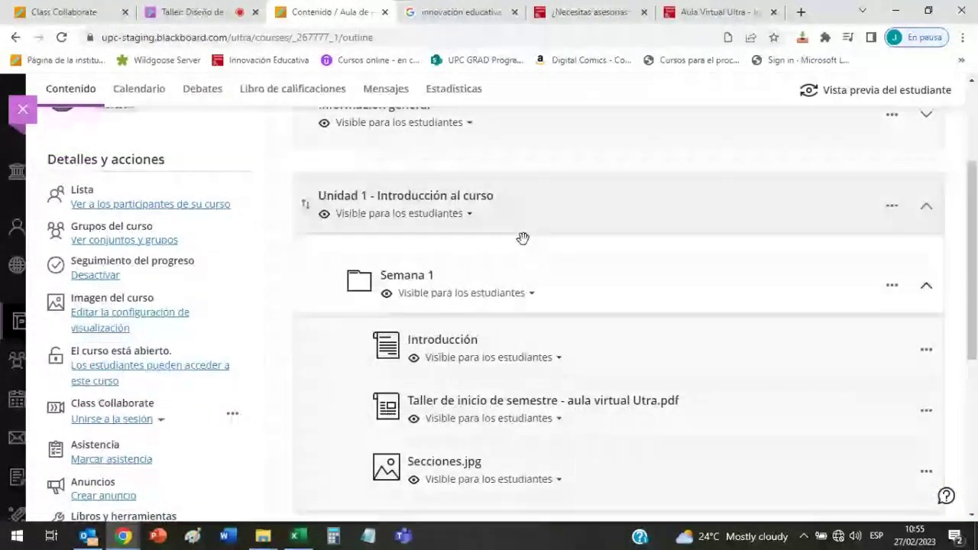
left_click(926, 285)
scroll(588, 267, "up", 1)
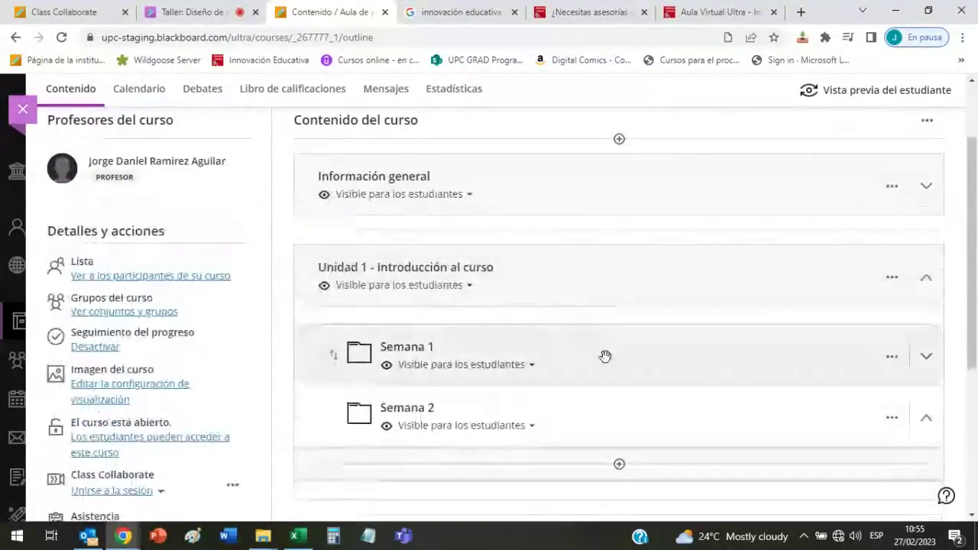
scroll(459, 313, "down", 1)
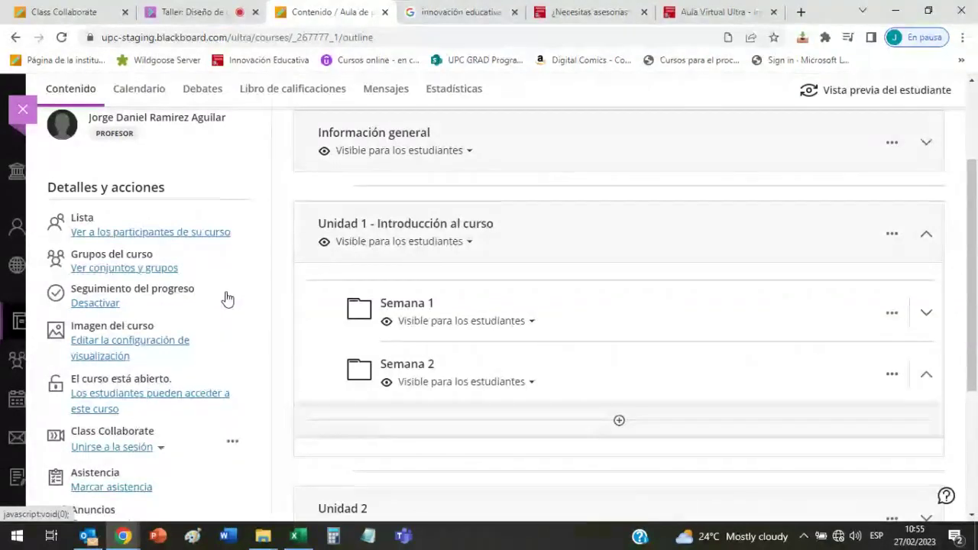
left_click(926, 232)
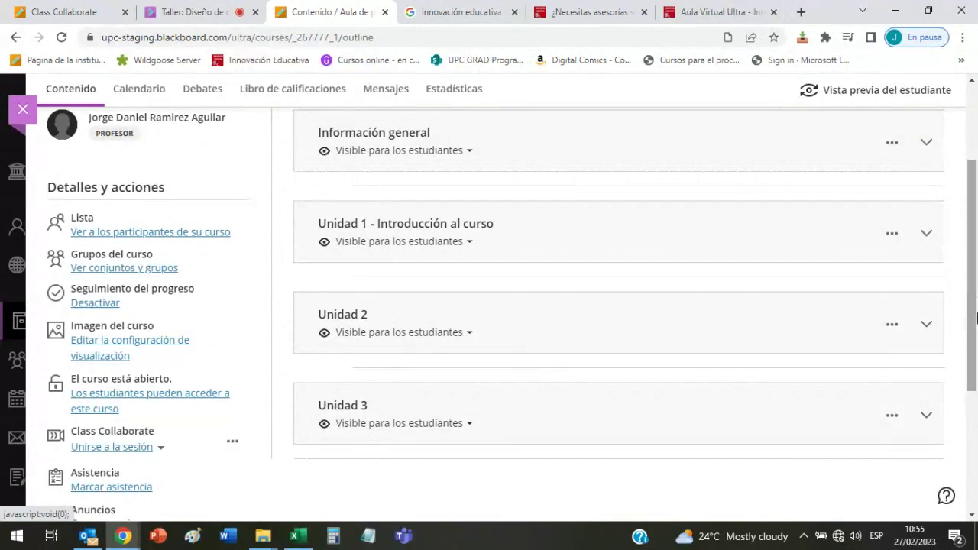
- Turn off progress tracking (Seguimiento del progreso) for the course and save the change
scroll(954, 301, "up", 1)
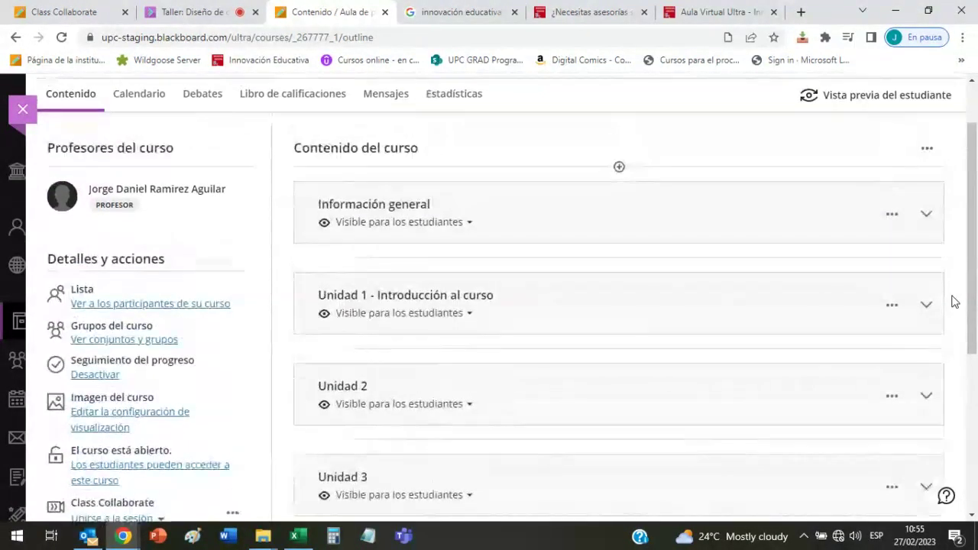
scroll(954, 302, "down", 1)
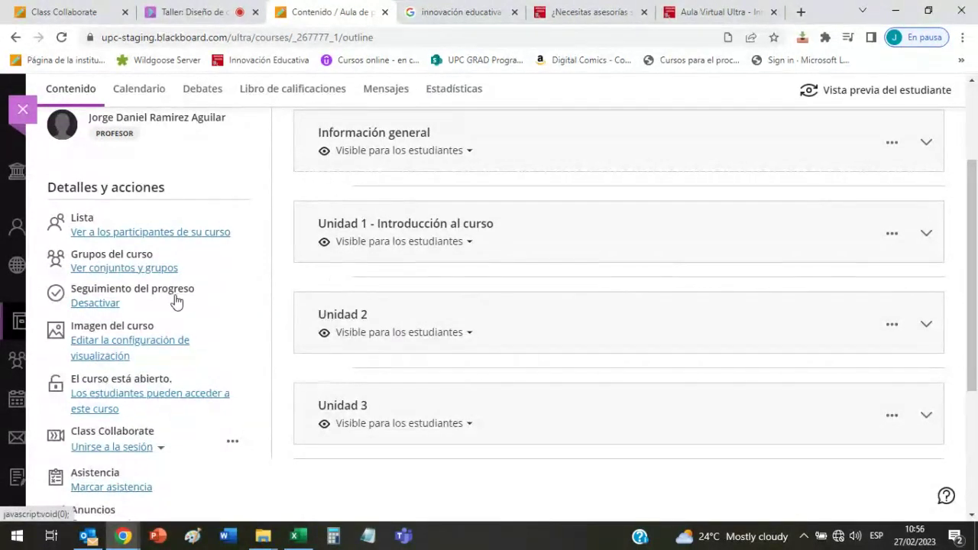
left_click(150, 310)
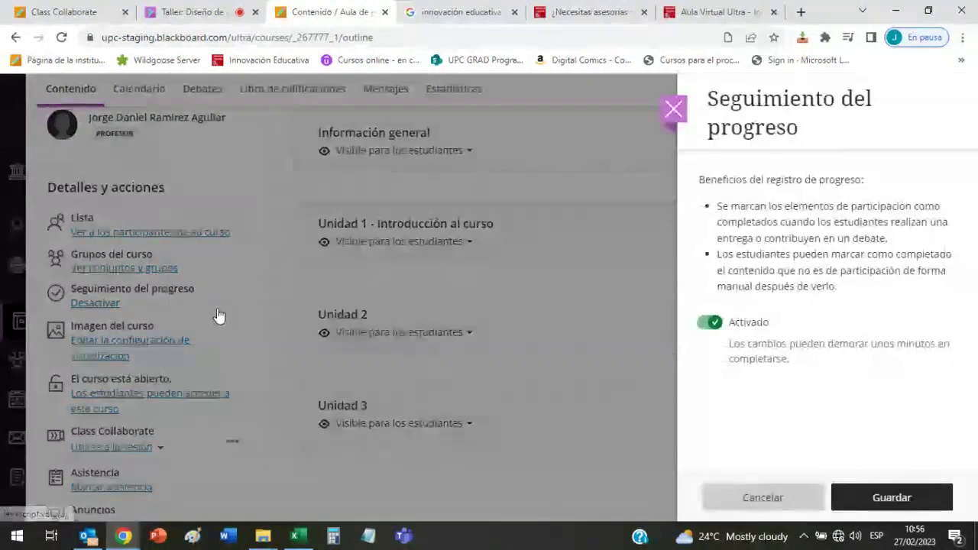
left_click(707, 338)
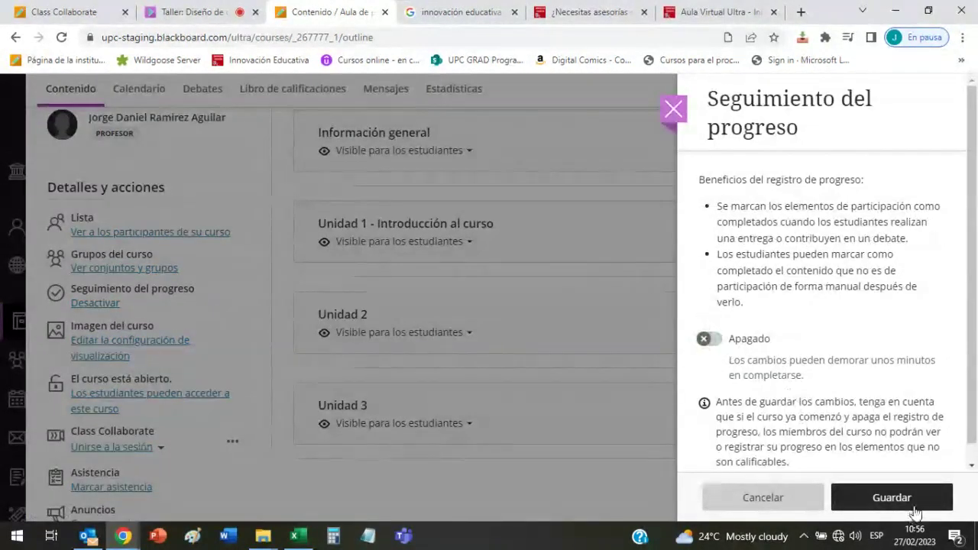
left_click(891, 497)
left_click(565, 376)
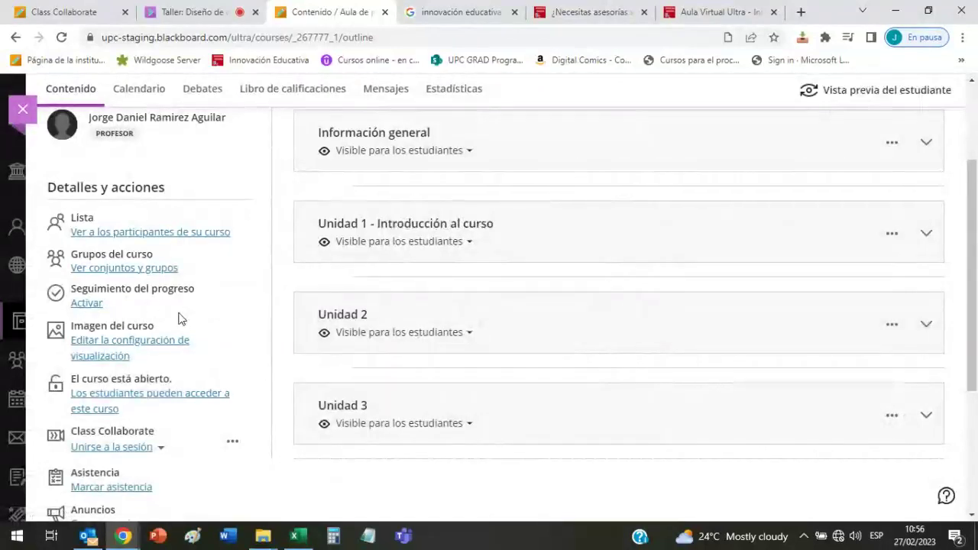
- Turn the course's progress tracking (Seguimiento del progreso) back on and save the setting
left_click(86, 303)
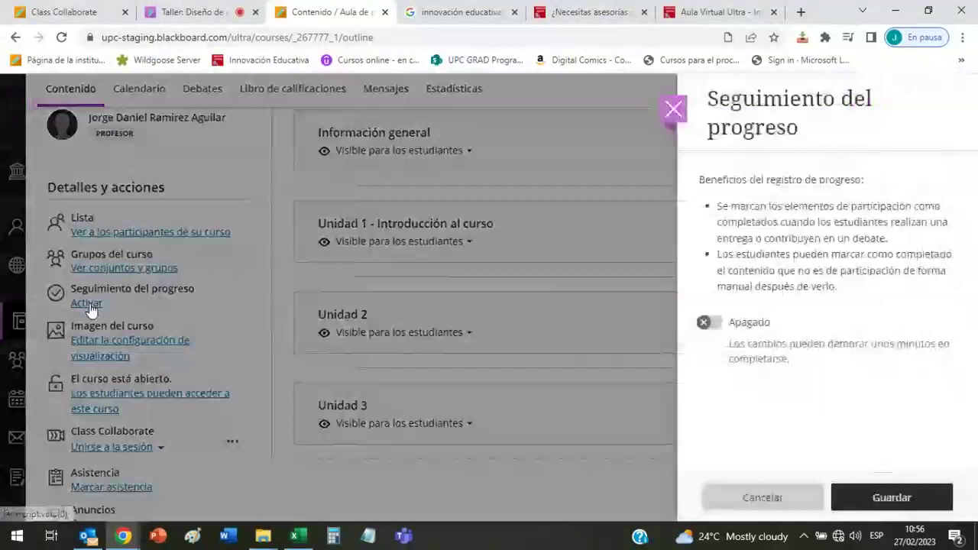
left_click(721, 324)
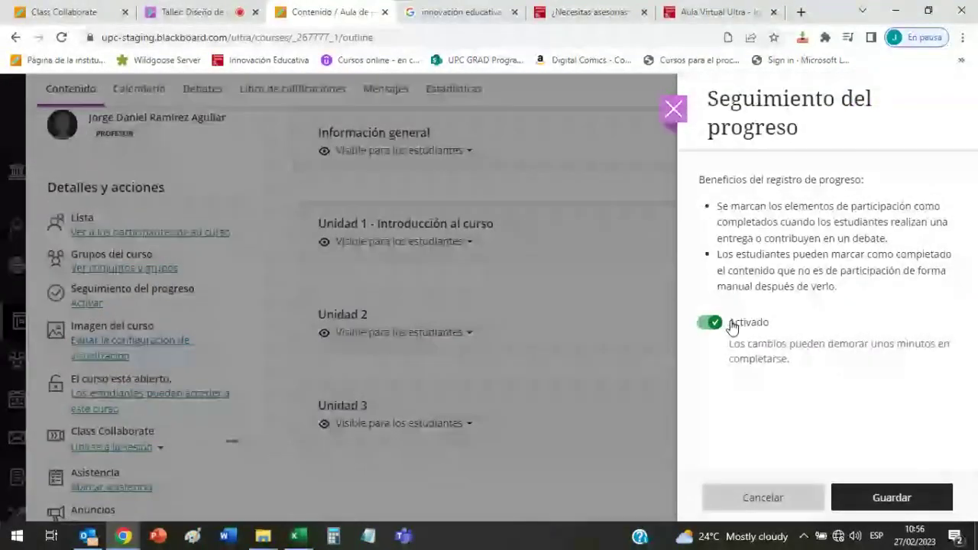
left_click(879, 498)
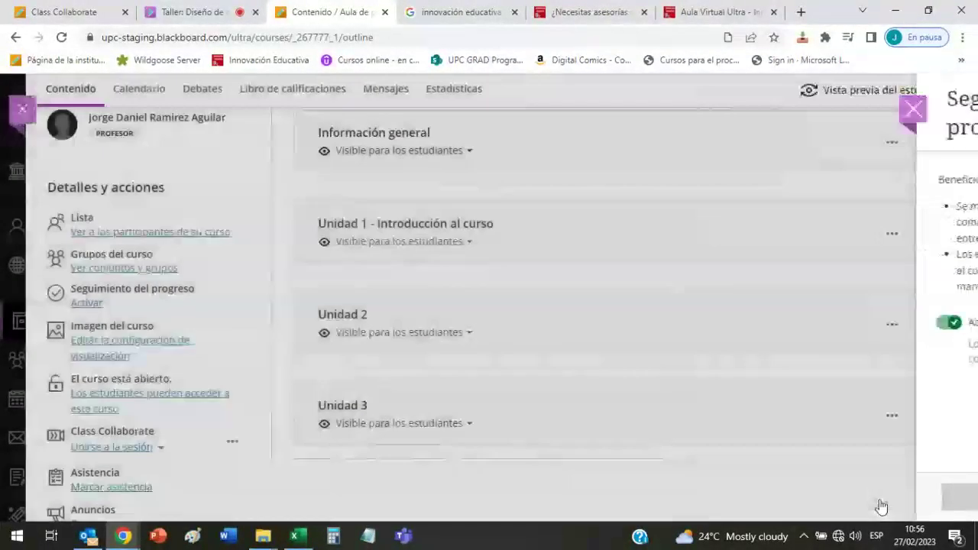
- Start the student preview of the Aula de pruebas Ultra course
scroll(687, 286, "up", 2)
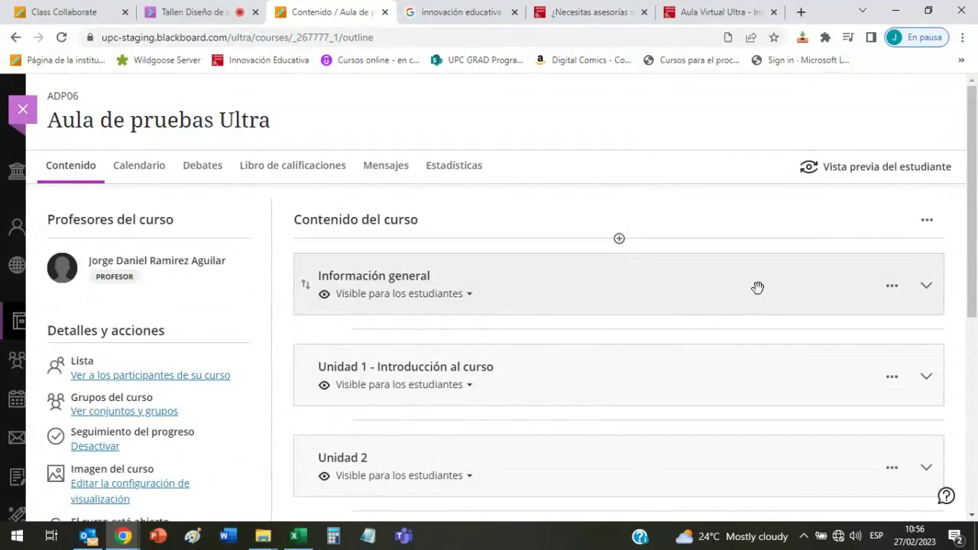
left_click(869, 176)
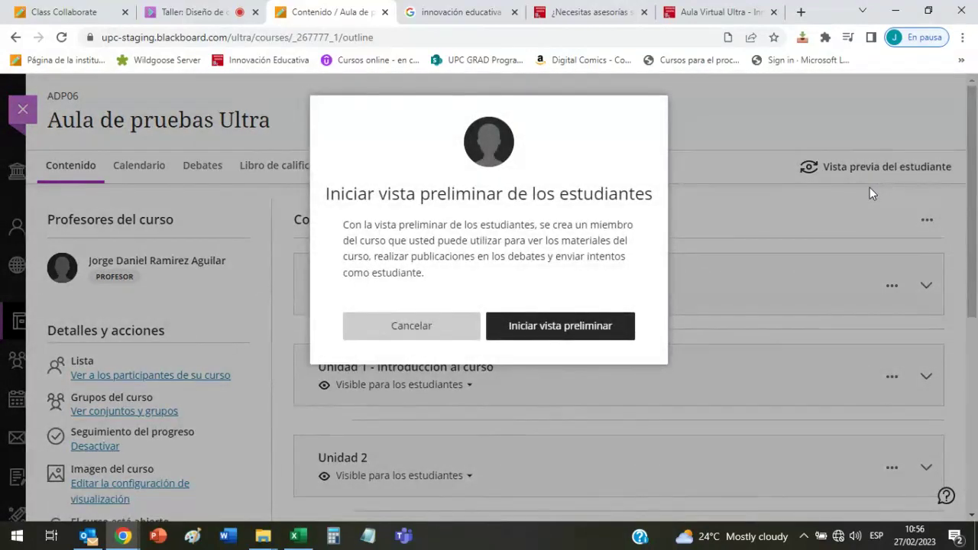
left_click(583, 334)
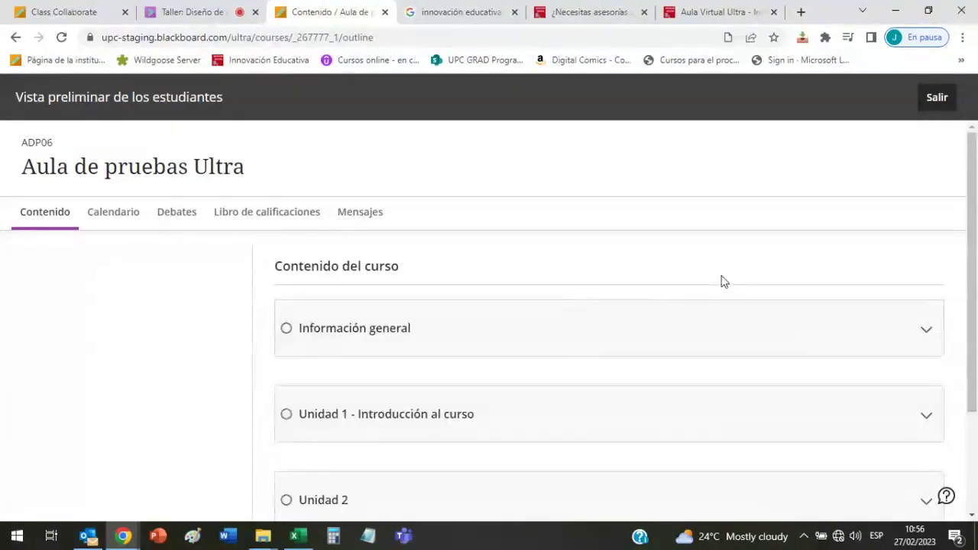
- Examine the progress tracking entry and the modules' completion markers in the student preview, including the explanation for Unidad 3
scroll(730, 277, "down", 3)
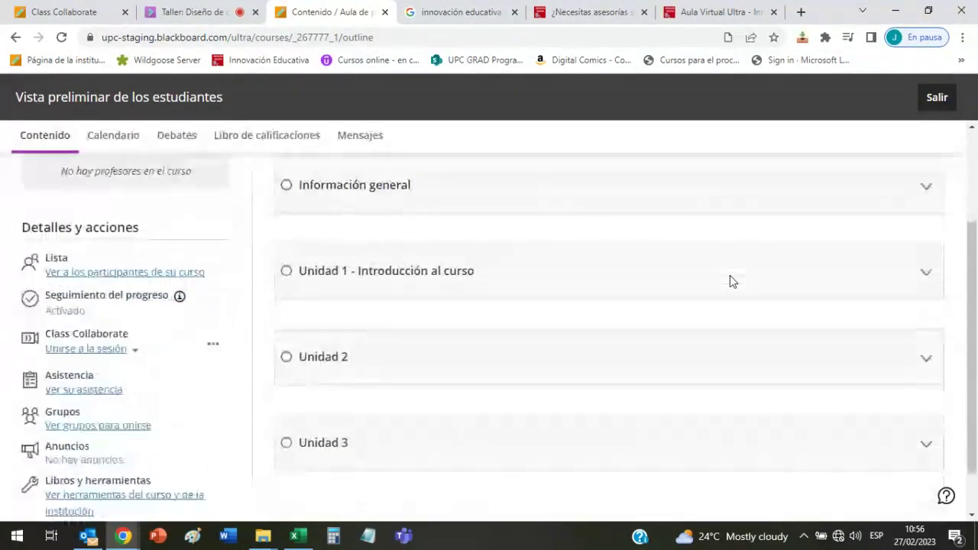
scroll(731, 282, "up", 3)
scroll(731, 282, "down", 1)
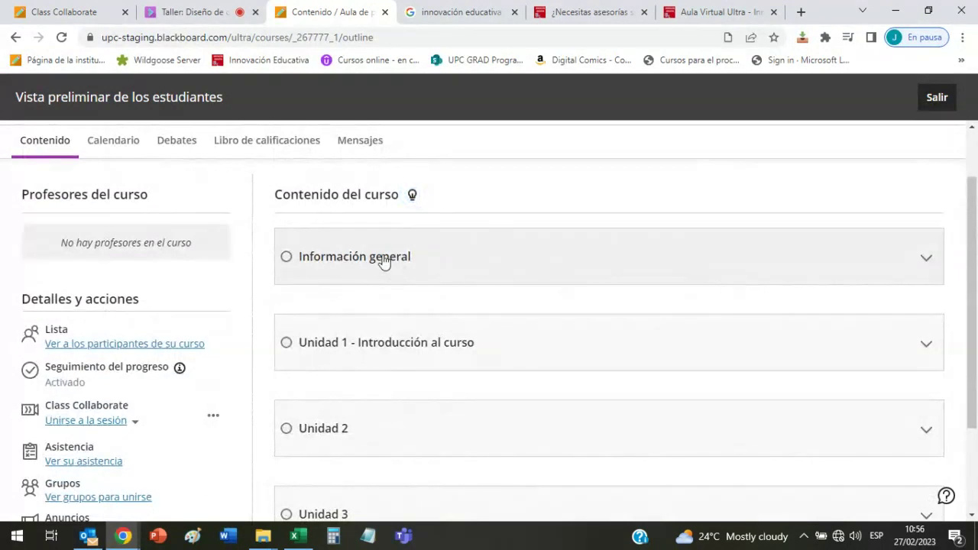
scroll(292, 366, "down", 1)
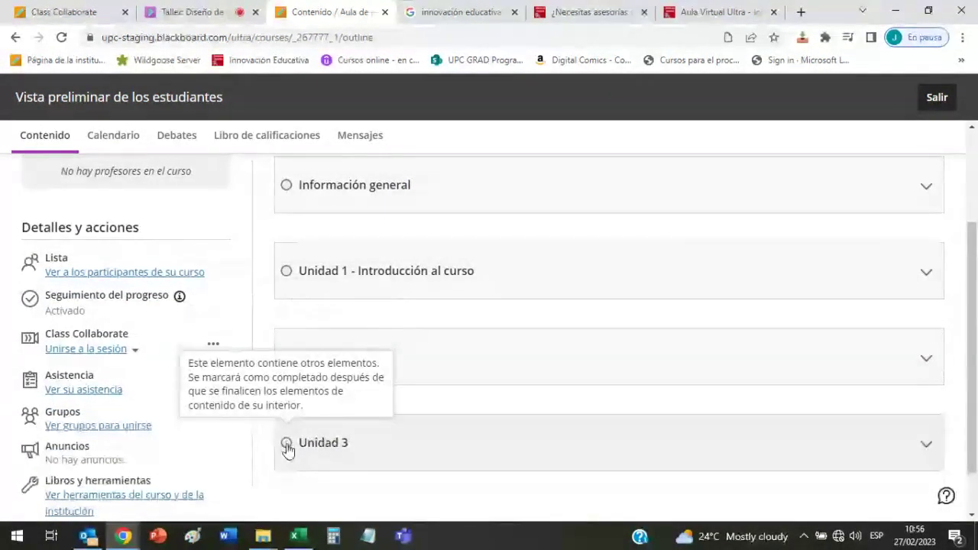
scroll(290, 268, "up", 1)
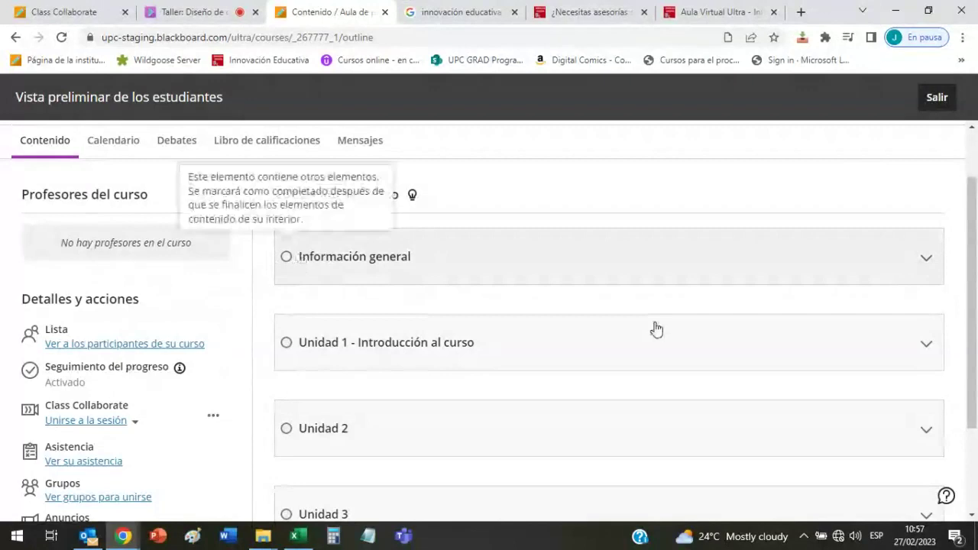
- Expand and collapse the Información general module twice to view its content and completion marker as a student
left_click(932, 261)
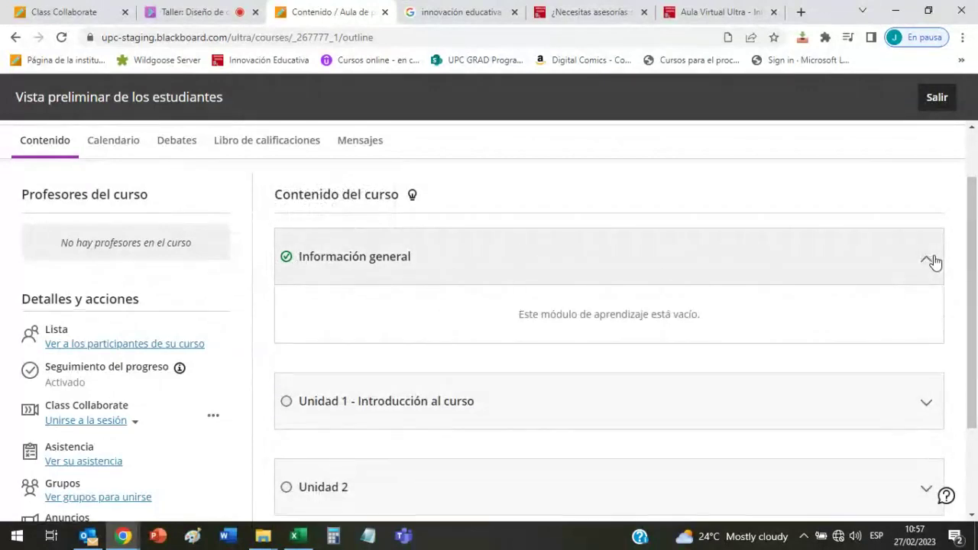
left_click(927, 264)
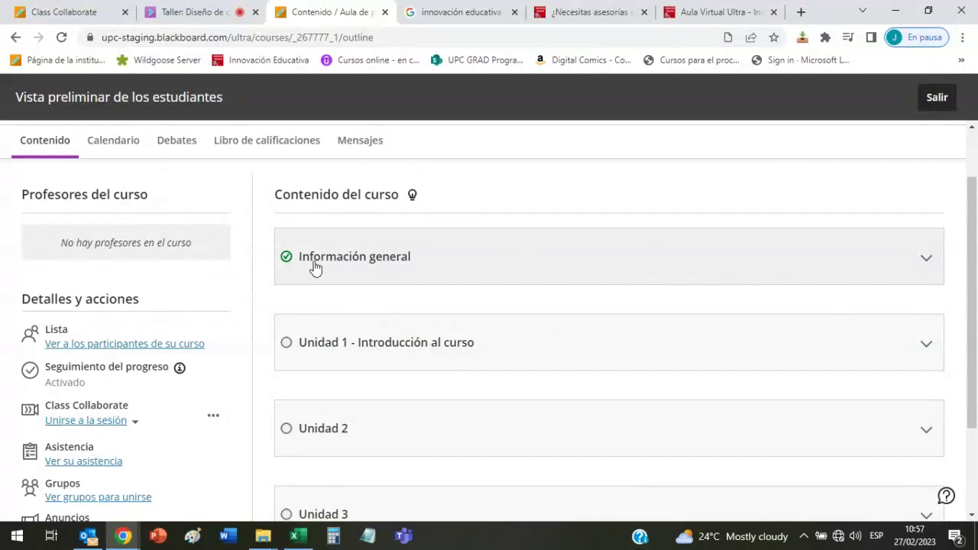
left_click(931, 260)
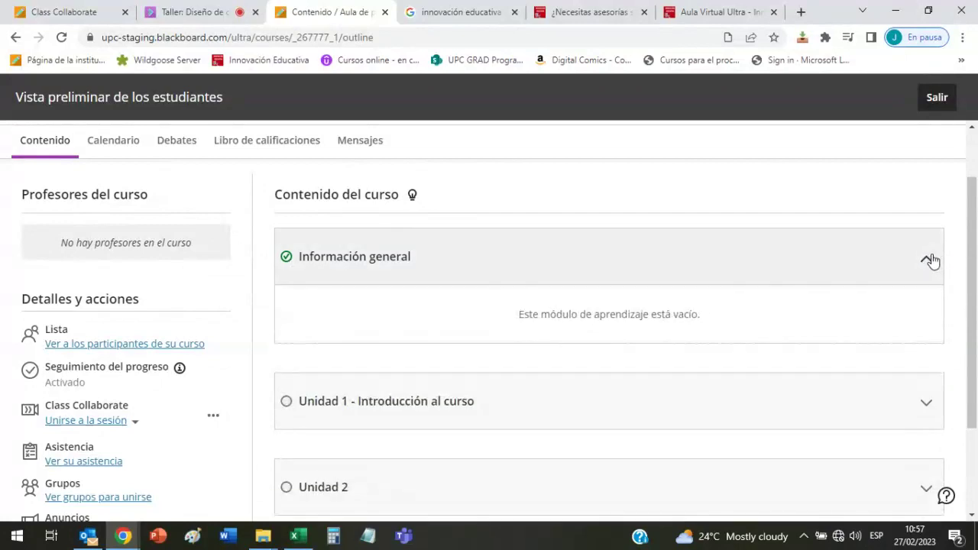
left_click(931, 260)
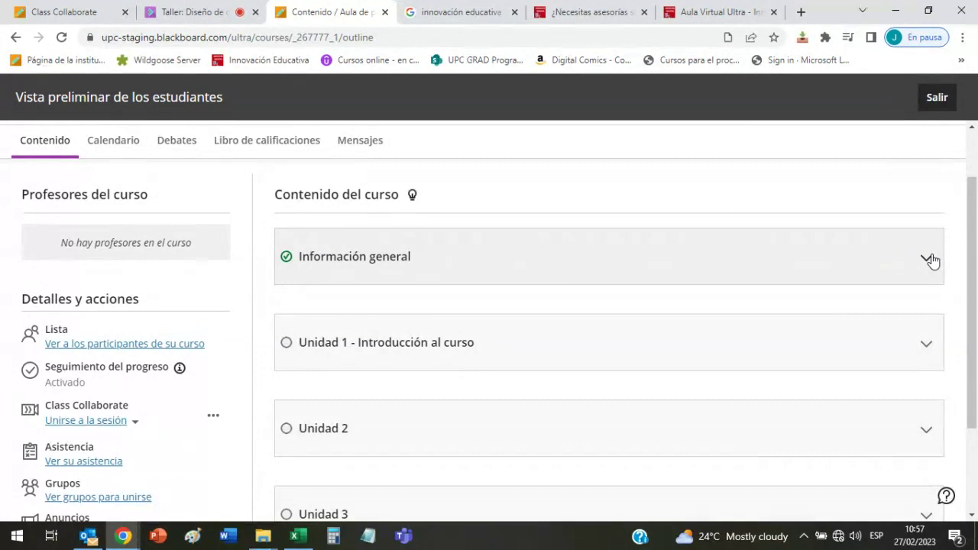
- Expand the Unidad 1 - Introducción al curso module and read the explanation of its completion marker
left_click(930, 260)
left_click(929, 258)
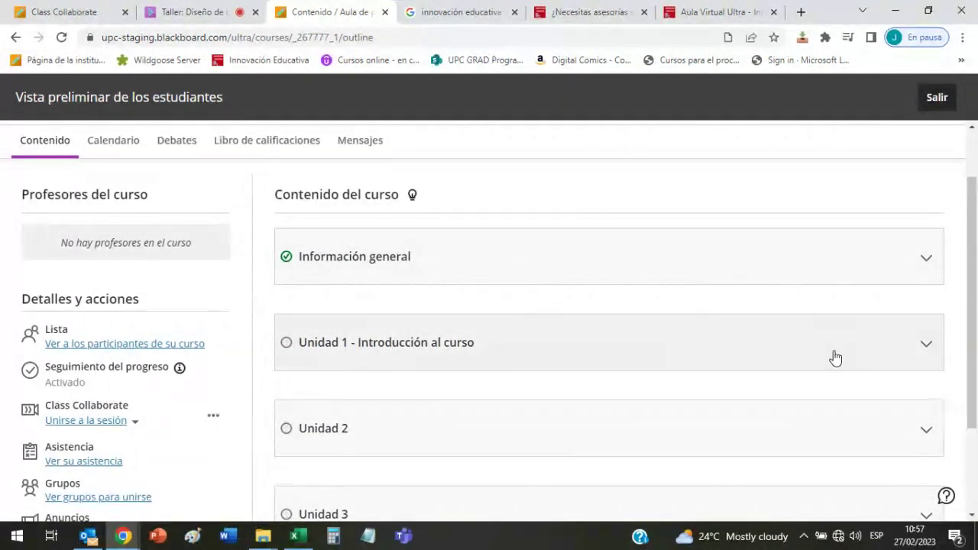
left_click(927, 346)
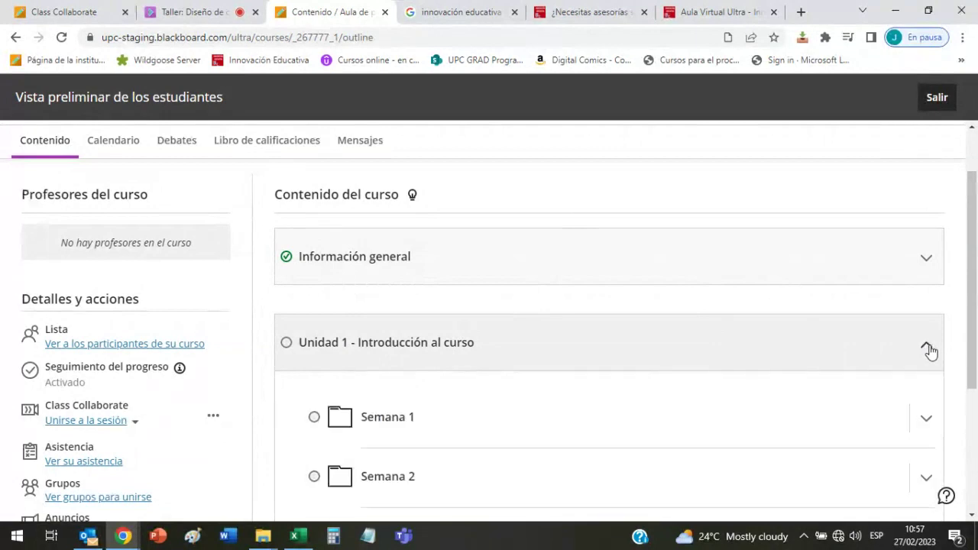
scroll(596, 313, "down", 1)
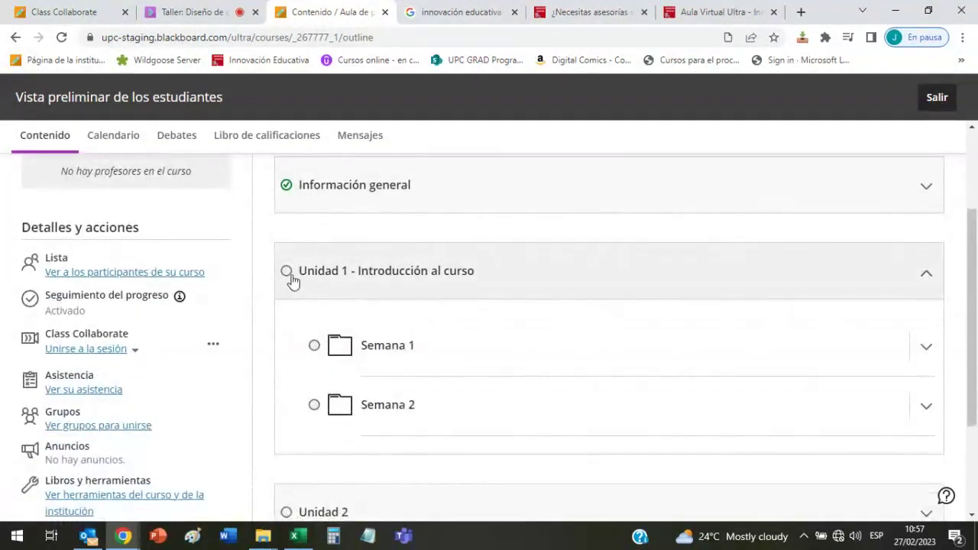
mouse_move(287, 273)
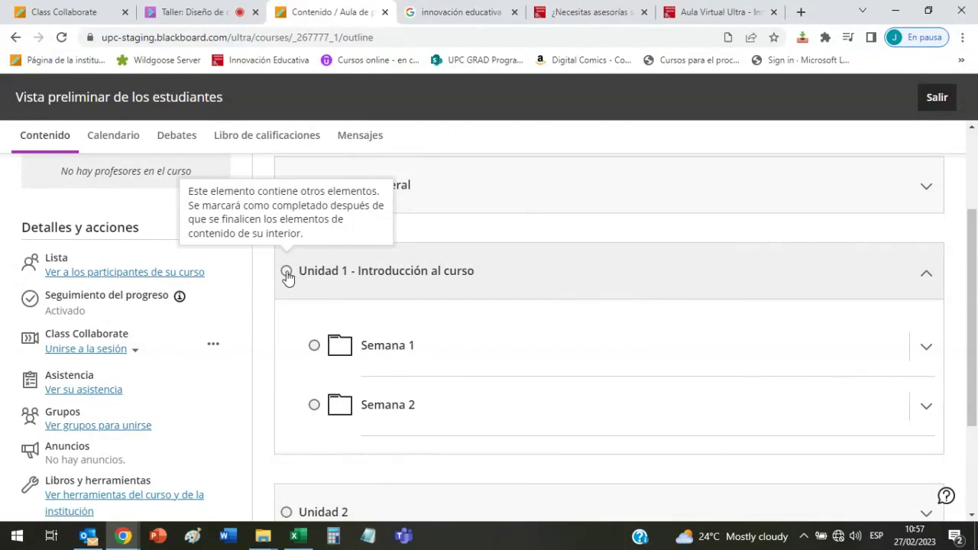
- Expand the Semana 1 folder, open the Introducción document, review it down to its attached PDF, and close it
left_click(928, 346)
scroll(534, 321, "down", 2)
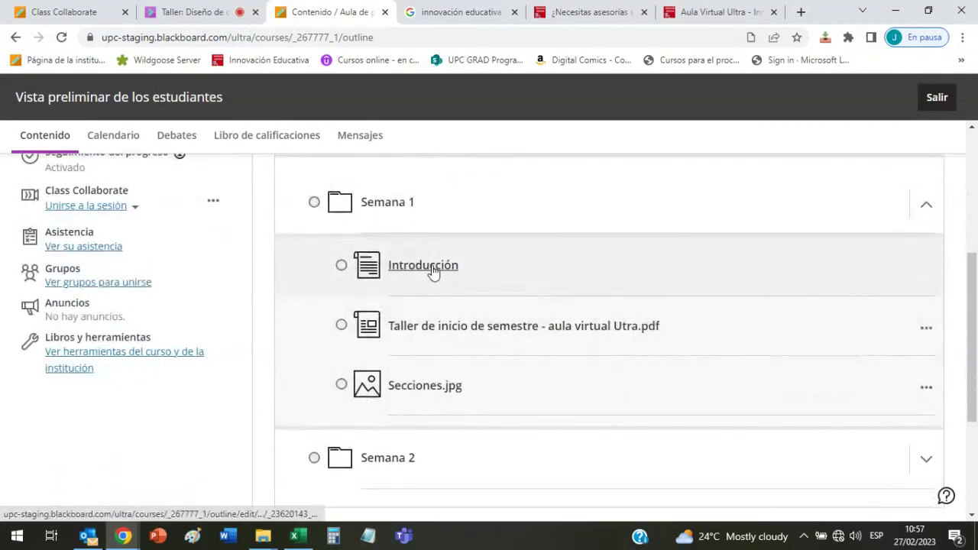
left_click(433, 267)
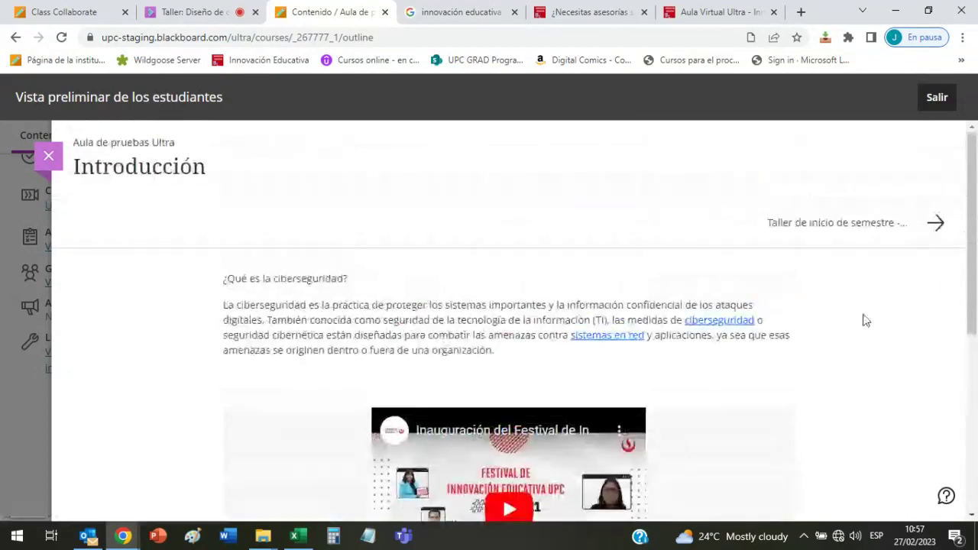
scroll(866, 320, "down", 5)
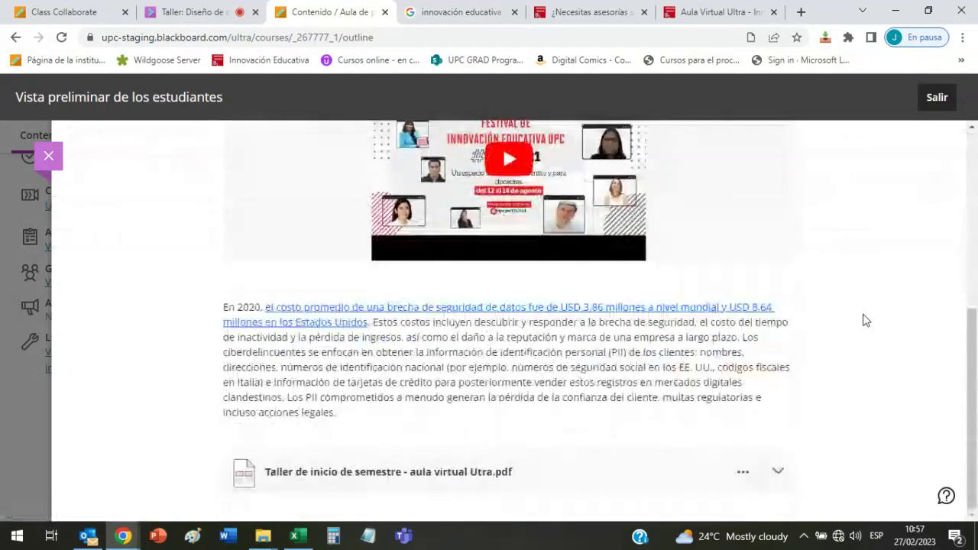
left_click(741, 472)
left_click(556, 439)
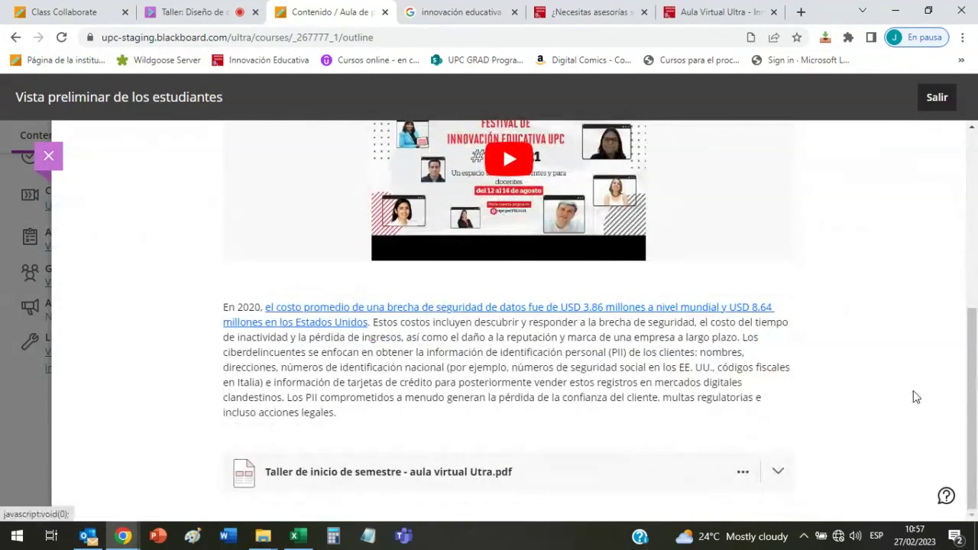
scroll(895, 375, "up", 4)
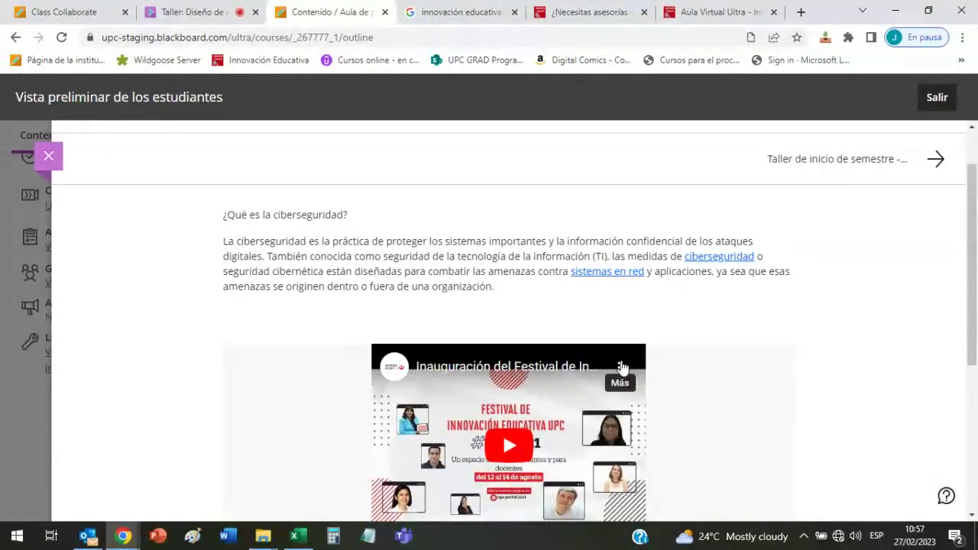
scroll(478, 265, "up", 2)
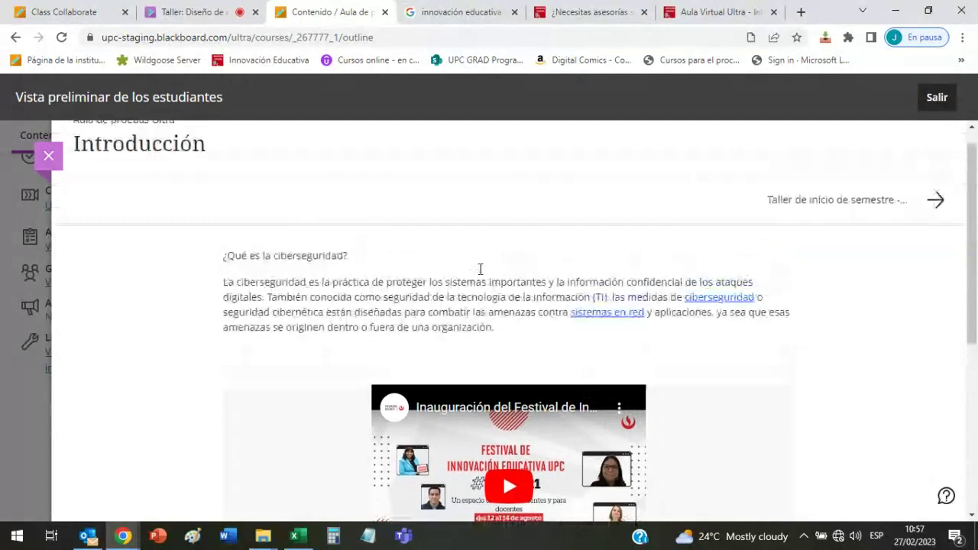
key("Escape")
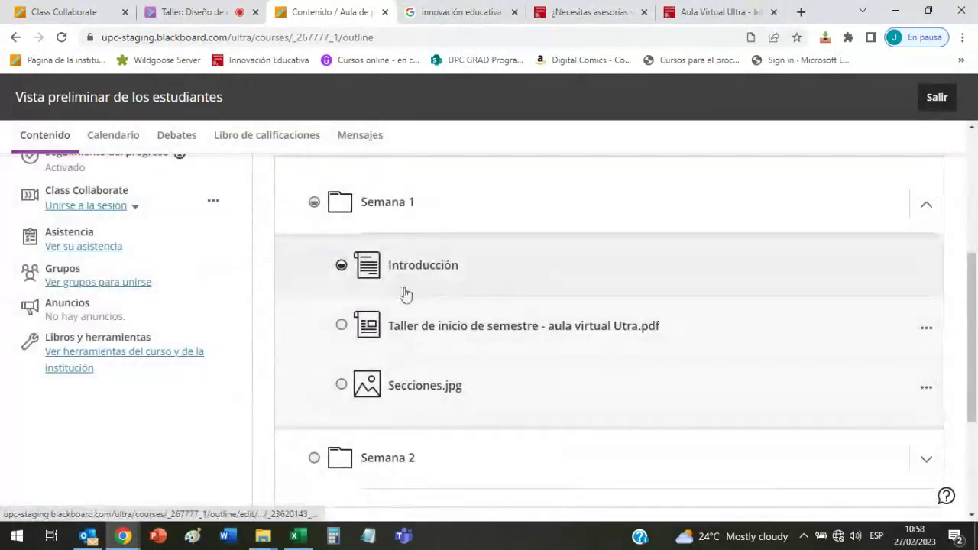
- Open and close Taller de inicio de semestre - aula virtual Utra.pdf and Secciones.jpg in Semana 1 as a student
left_click(618, 332)
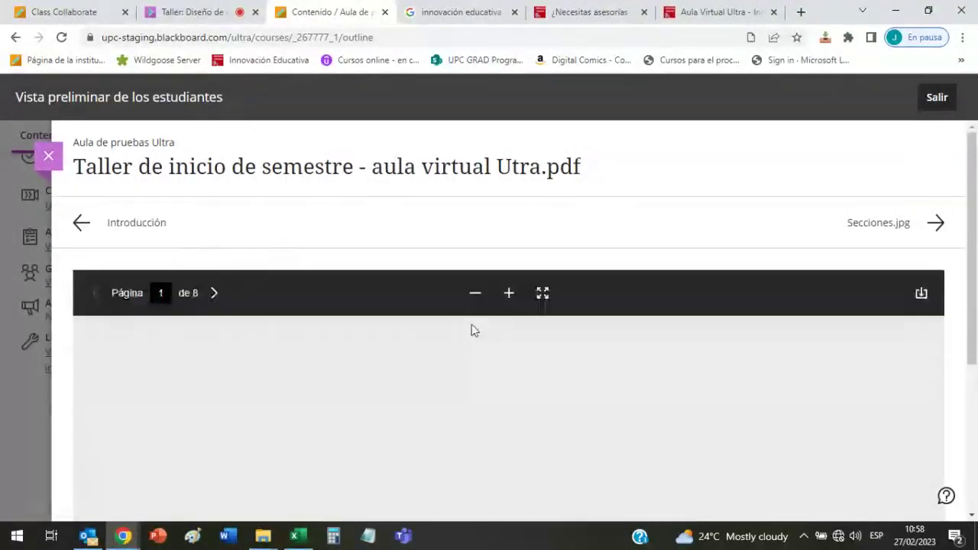
left_click(48, 156)
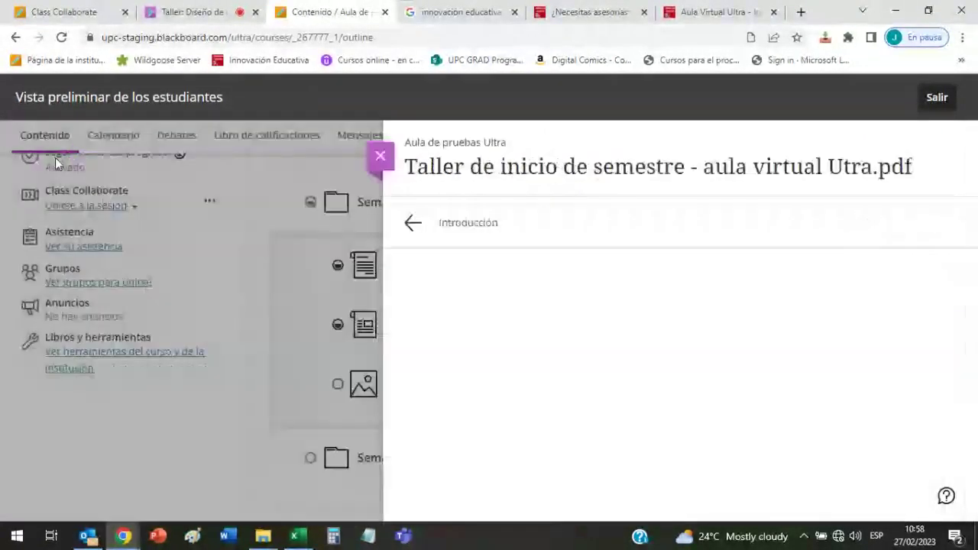
left_click(426, 387)
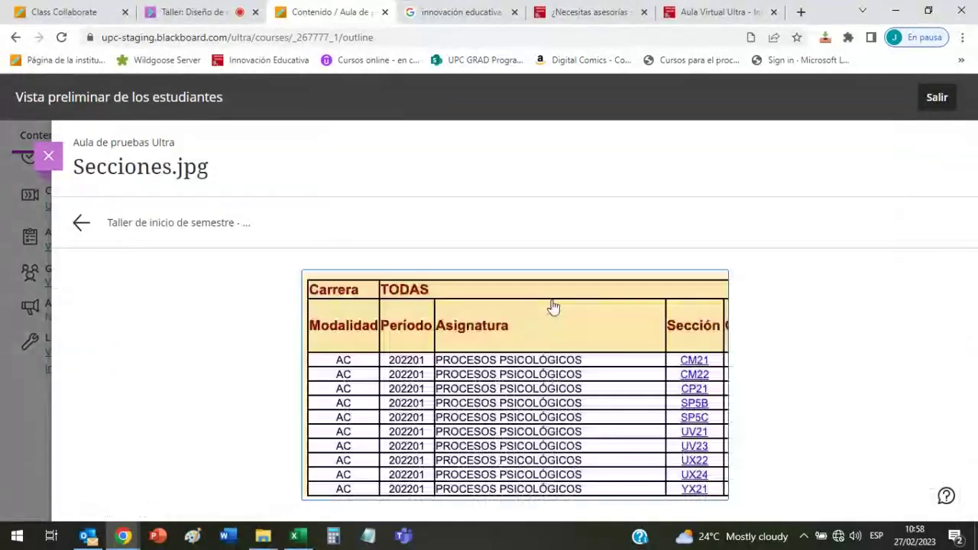
key("Escape")
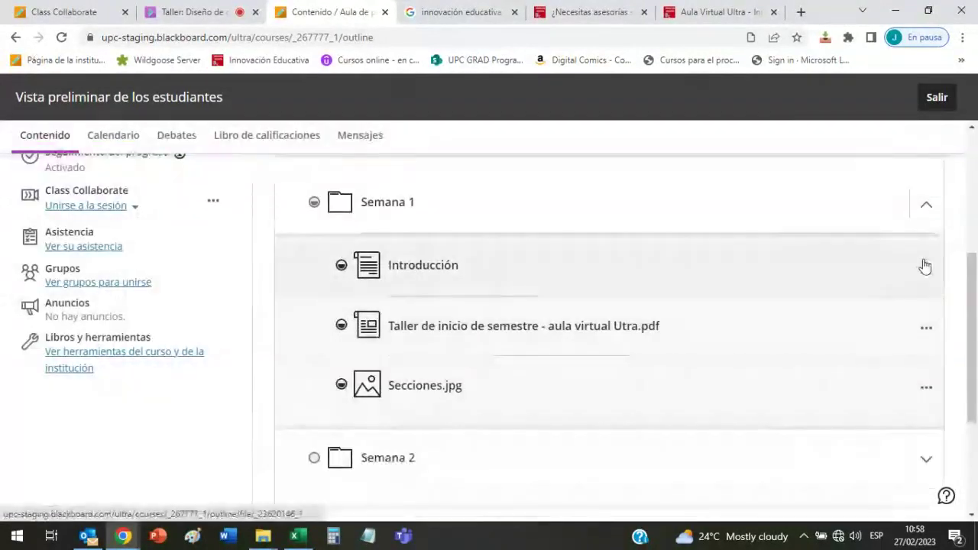
- Collapse the Semana 1 folder, and expand and collapse the Semana 2 folder to visit its content
left_click(927, 206)
left_click(928, 263)
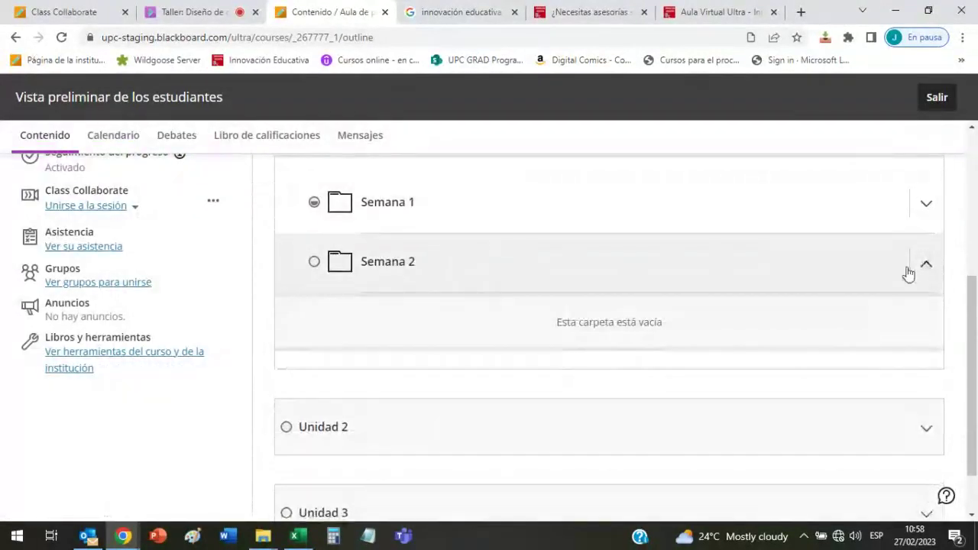
left_click(927, 264)
scroll(726, 267, "up", 2)
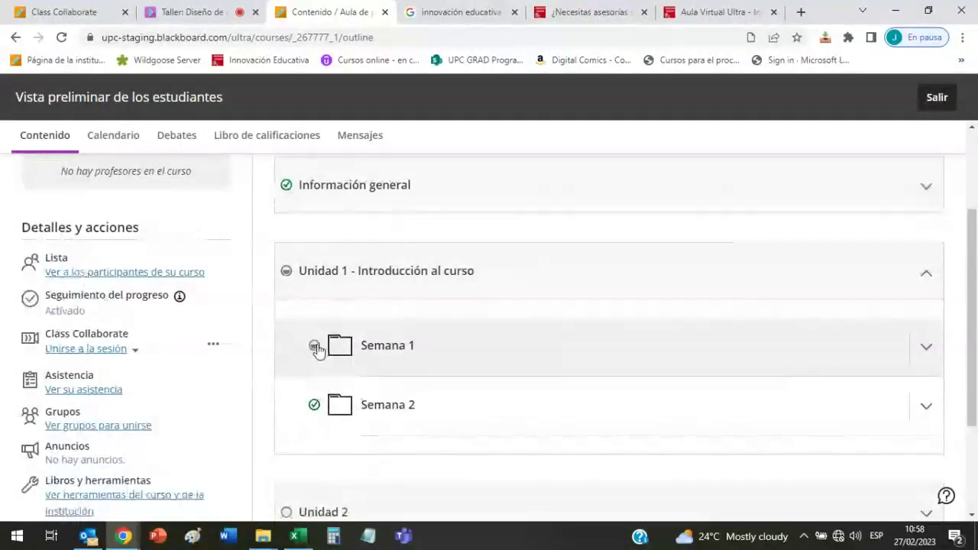
- Expand the Semana 1 folder again and check the progress markers of its items
left_click(930, 345)
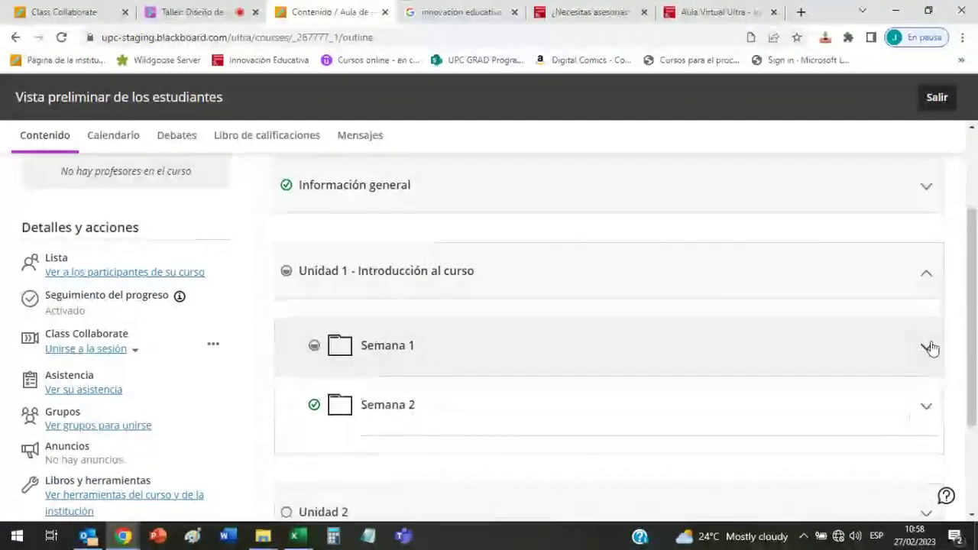
scroll(364, 349, "down", 2)
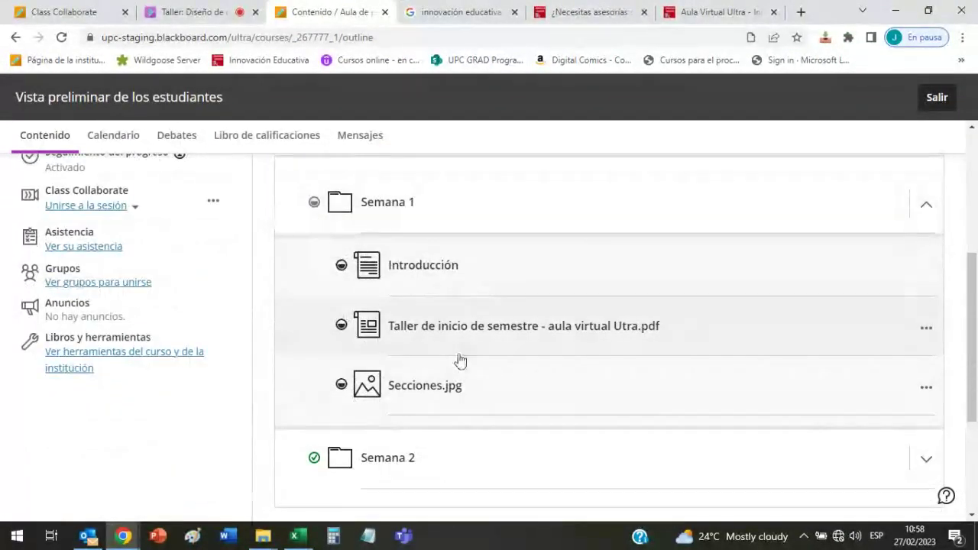
scroll(458, 360, "down", 3)
scroll(459, 364, "up", 2)
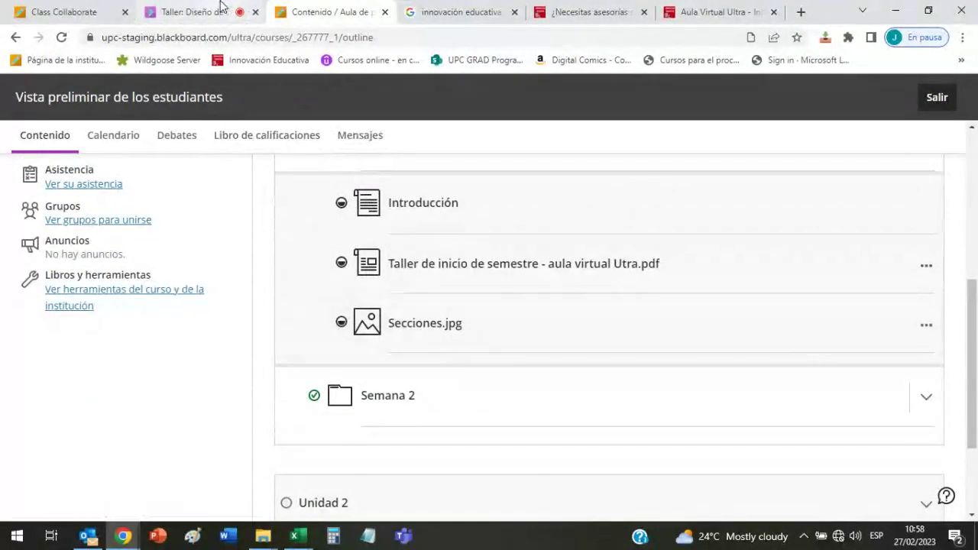
- Reopen the Introducción document, start and pause its embedded video, look over the remaining content, and close it
left_click(450, 205)
scroll(552, 255, "down", 4)
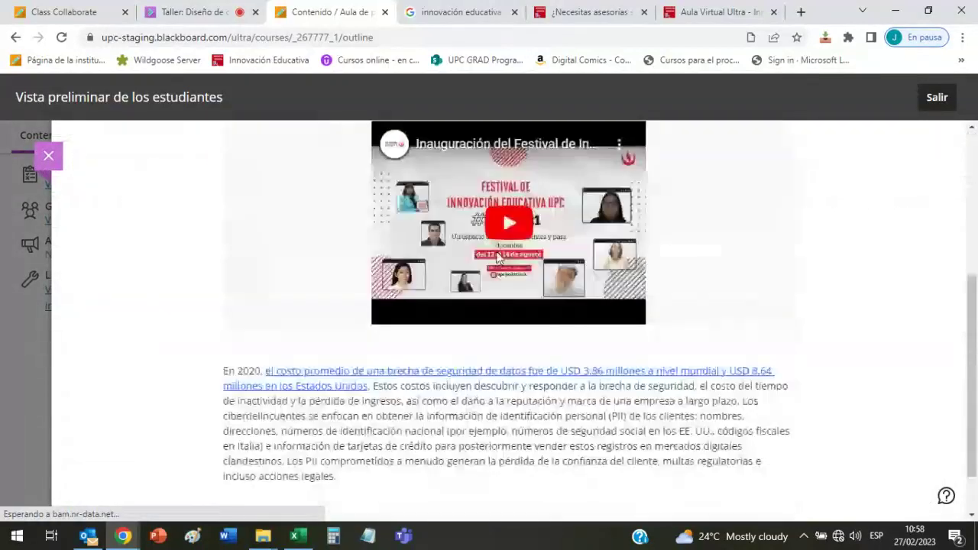
left_click(499, 223)
left_click(397, 310)
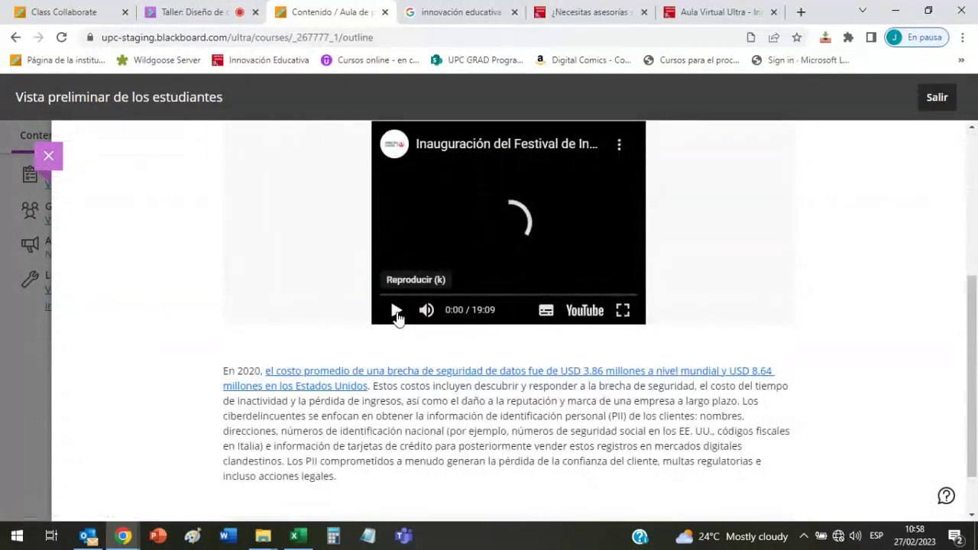
scroll(382, 313, "down", 1)
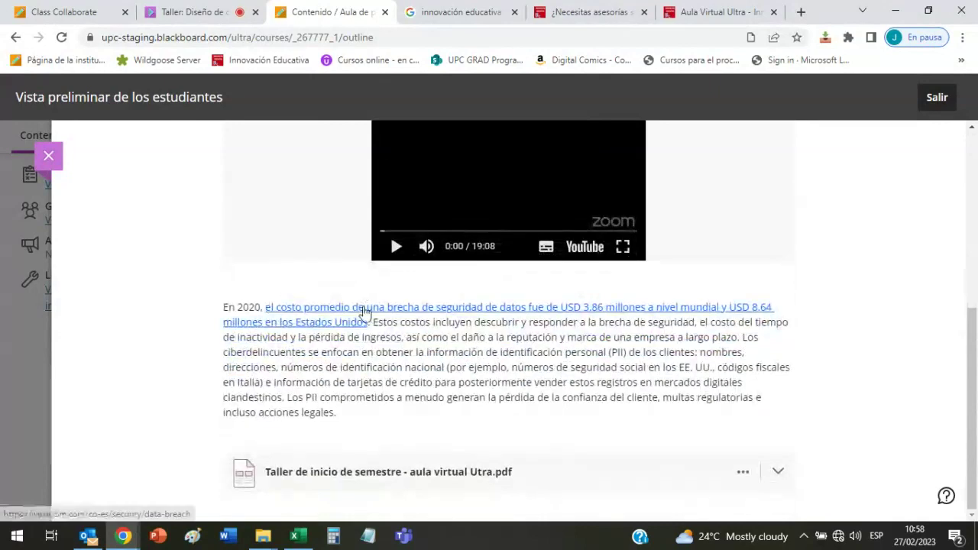
scroll(365, 312, "up", 2)
scroll(364, 311, "up", 2)
key("Escape")
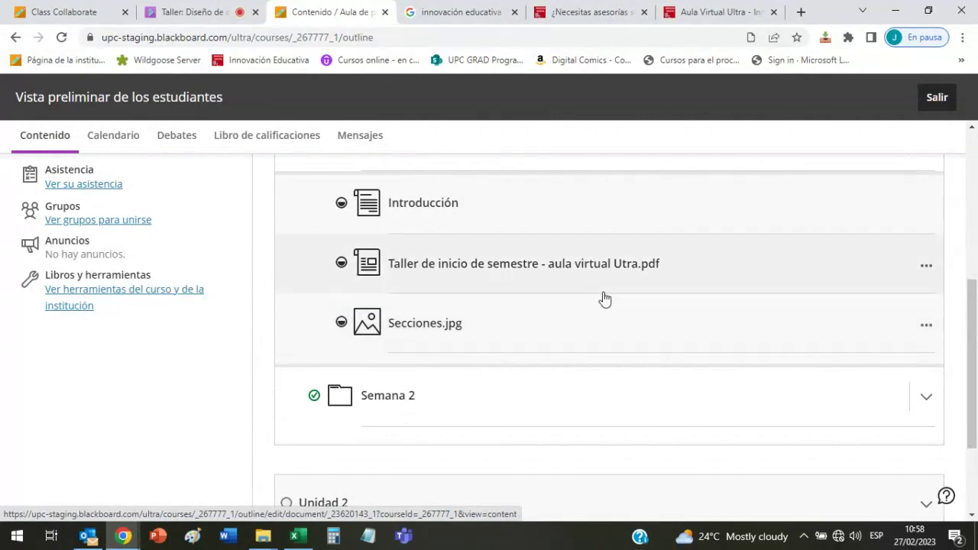
- Open Taller de inicio de semestre - aula virtual Utra.pdf, browse its pages through to the last one, and close it
scroll(604, 299, "up", 1)
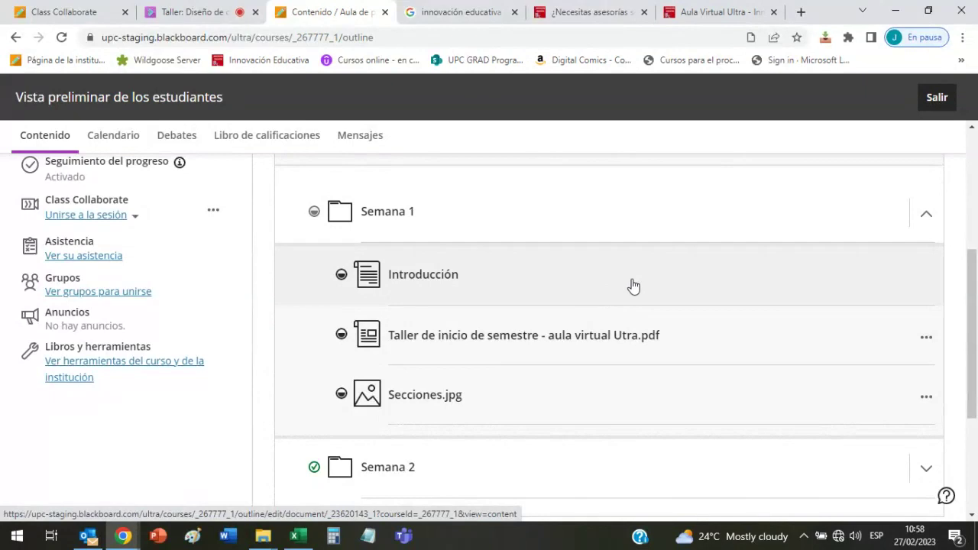
scroll(631, 282, "down", 2)
scroll(622, 283, "up", 2)
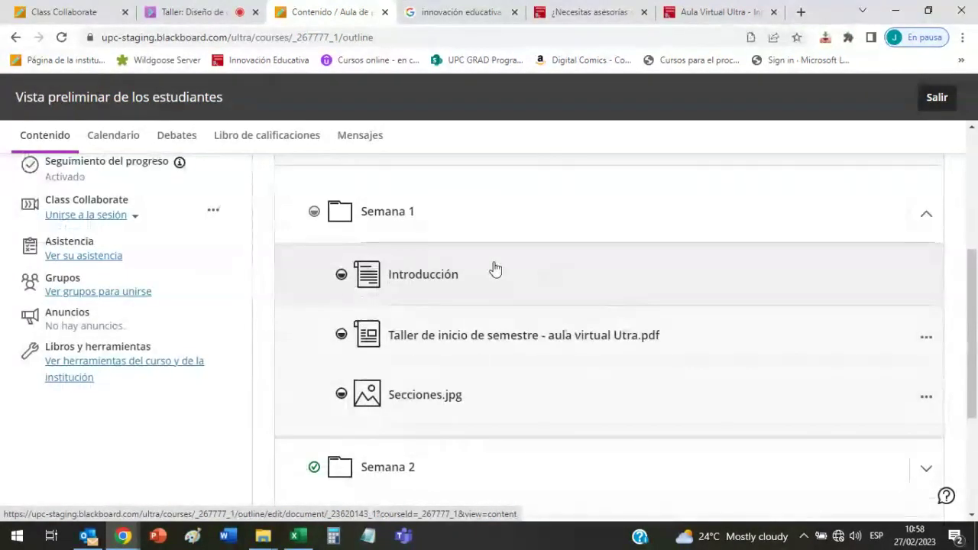
scroll(467, 275, "up", 1)
scroll(467, 275, "down", 2)
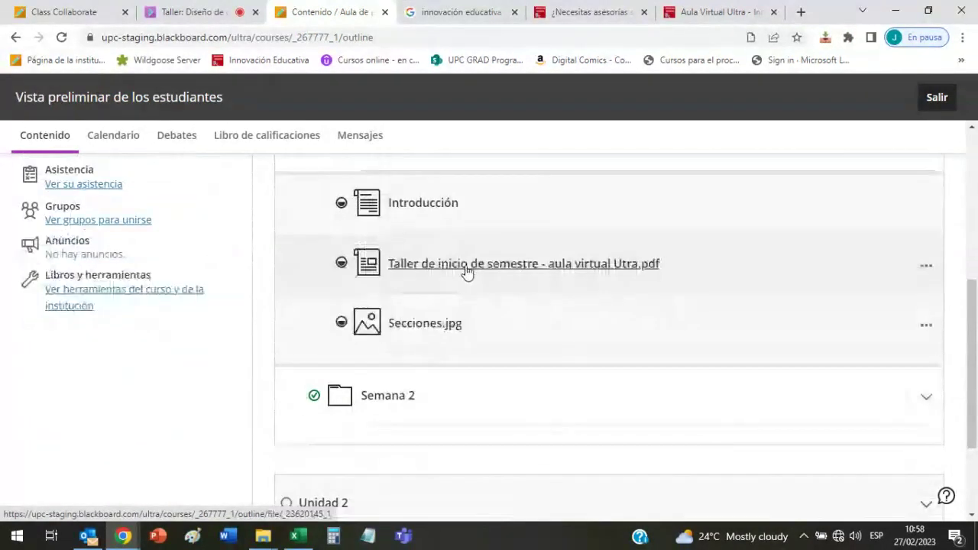
left_click(466, 269)
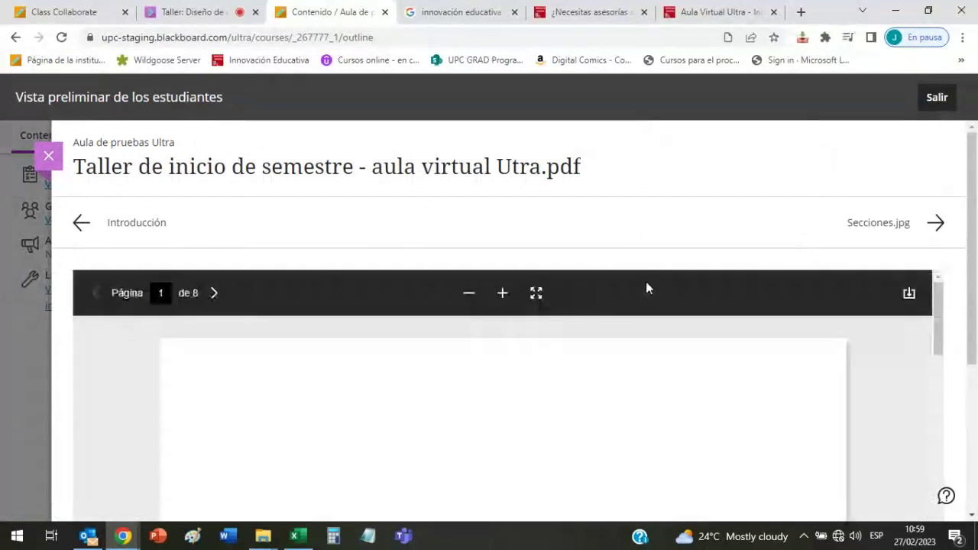
scroll(930, 364, "down", 20)
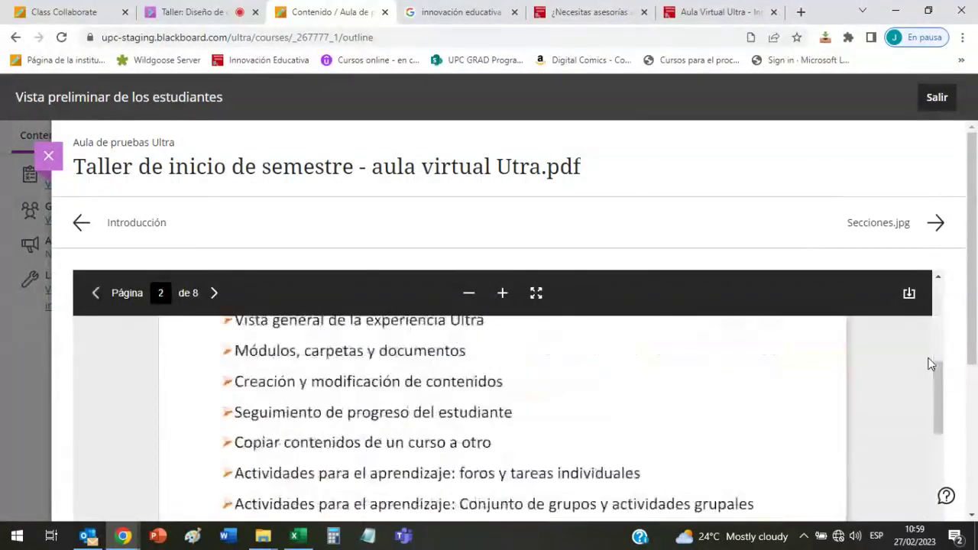
scroll(931, 363, "down", 1)
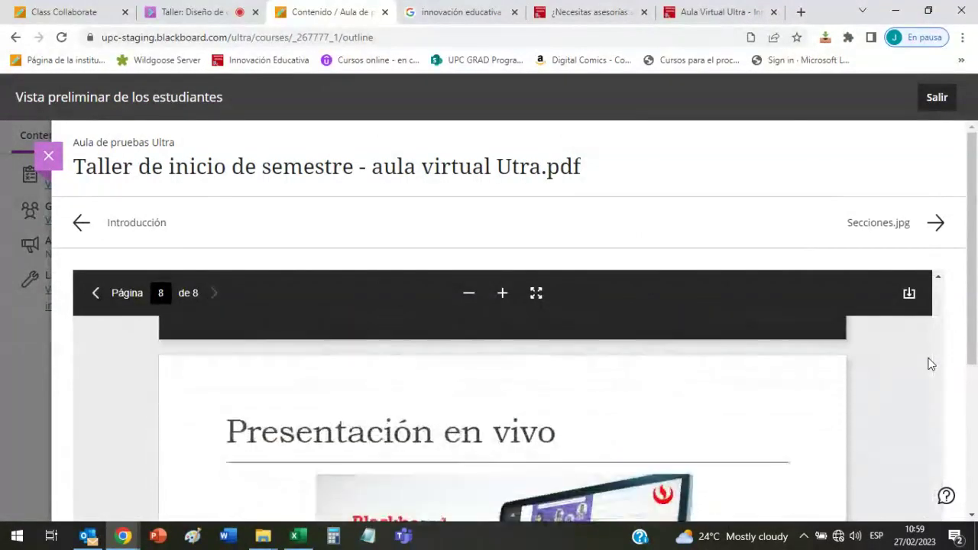
scroll(929, 363, "up", 15)
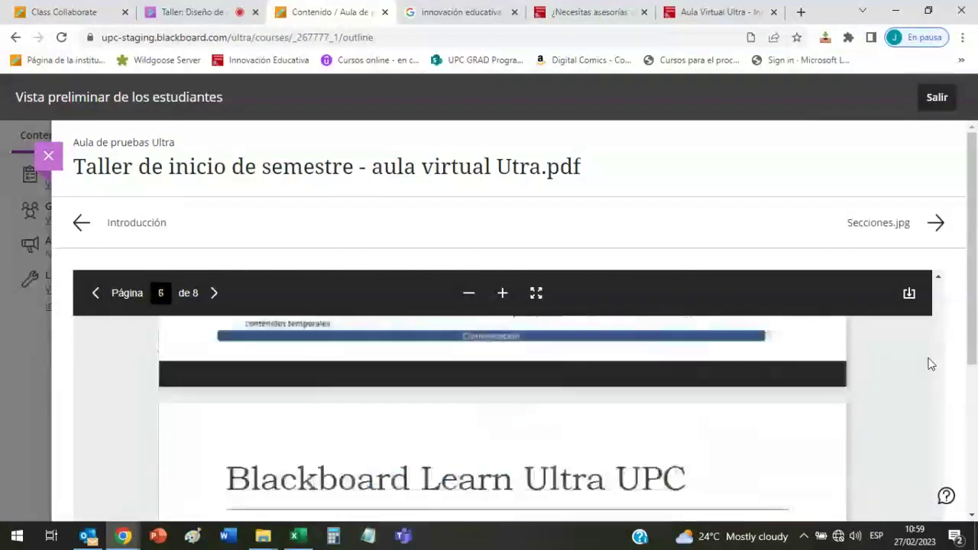
left_click(52, 156)
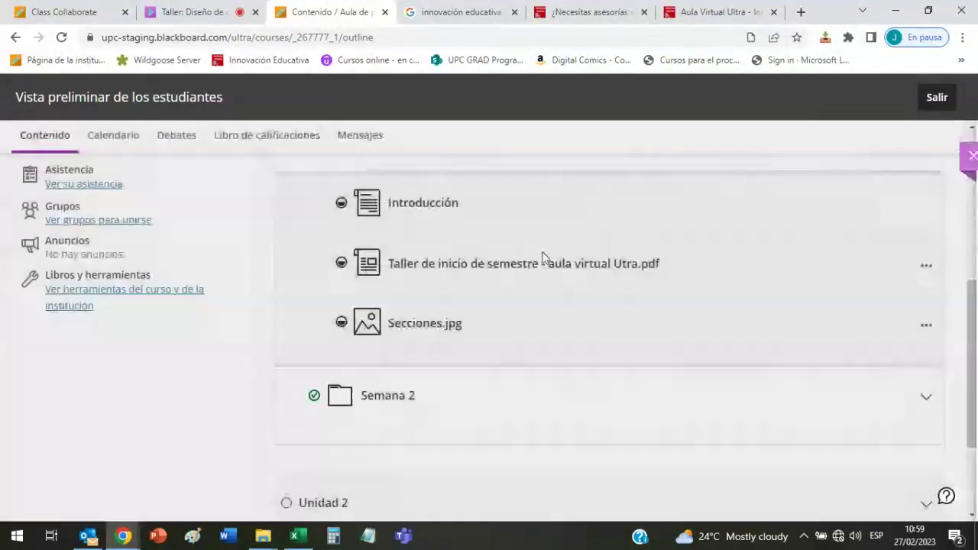
- View the options available for Secciones.jpg, dismiss them, and return to the Semana 1 items
left_click(925, 324)
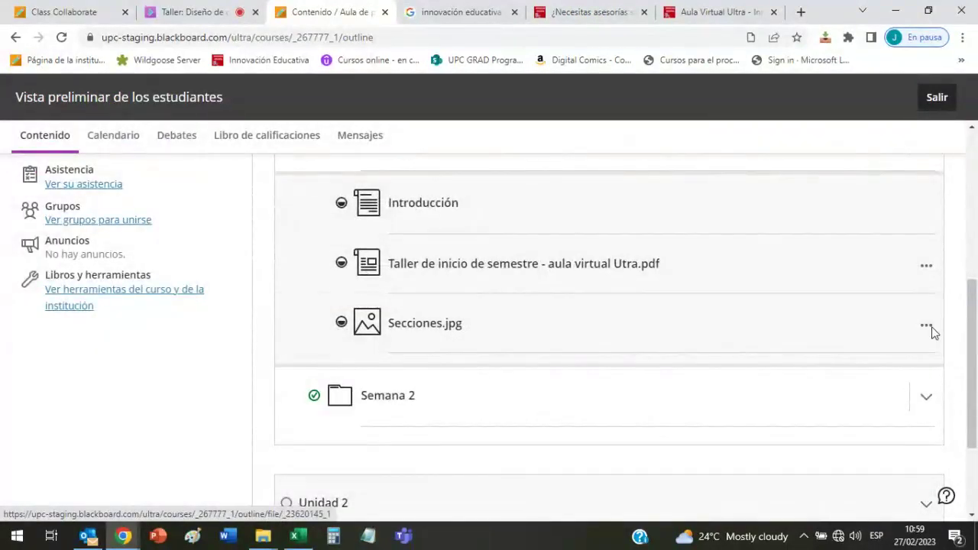
left_click(959, 319)
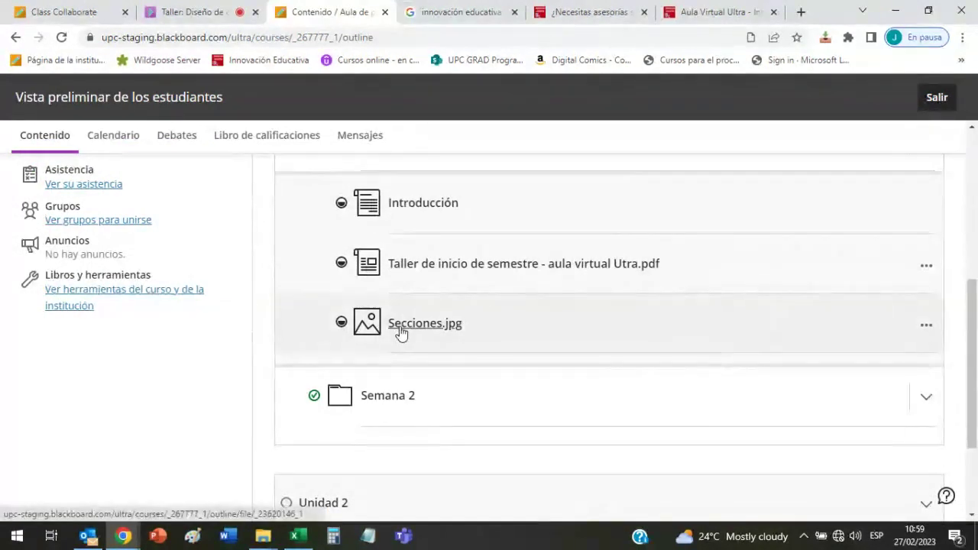
scroll(401, 334, "up", 3)
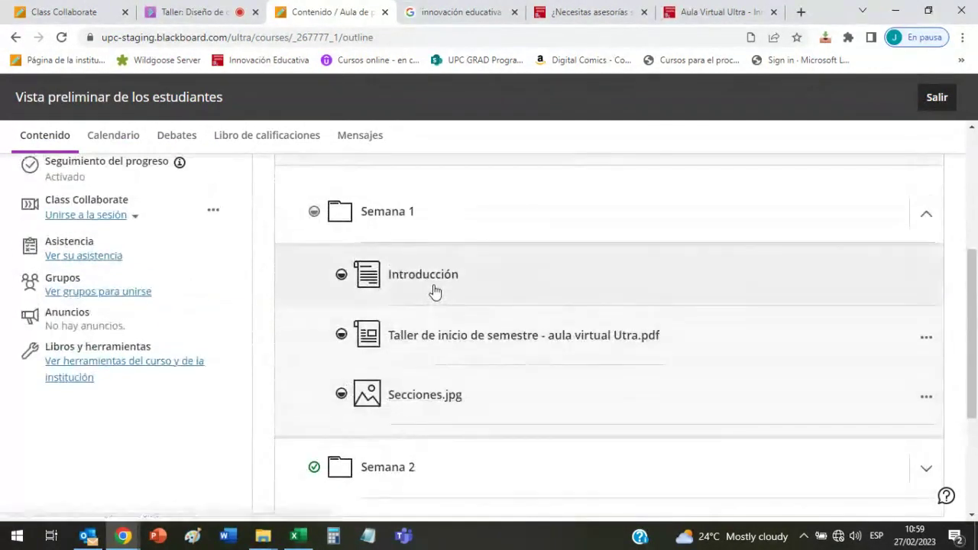
- Collapse and re-expand the Unidad 1 - Introducción al curso module to check its progress markers, leaving it collapsed
left_click(927, 283)
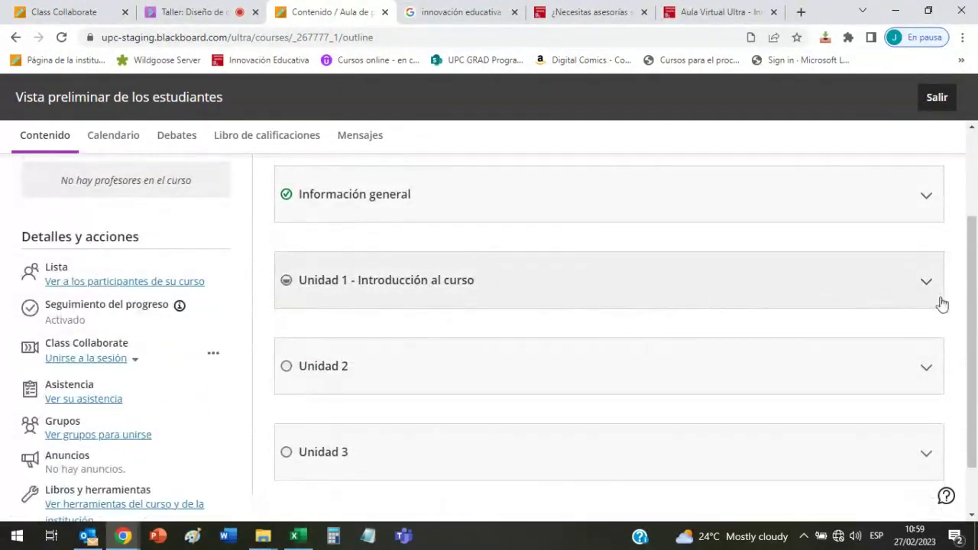
left_click(938, 290)
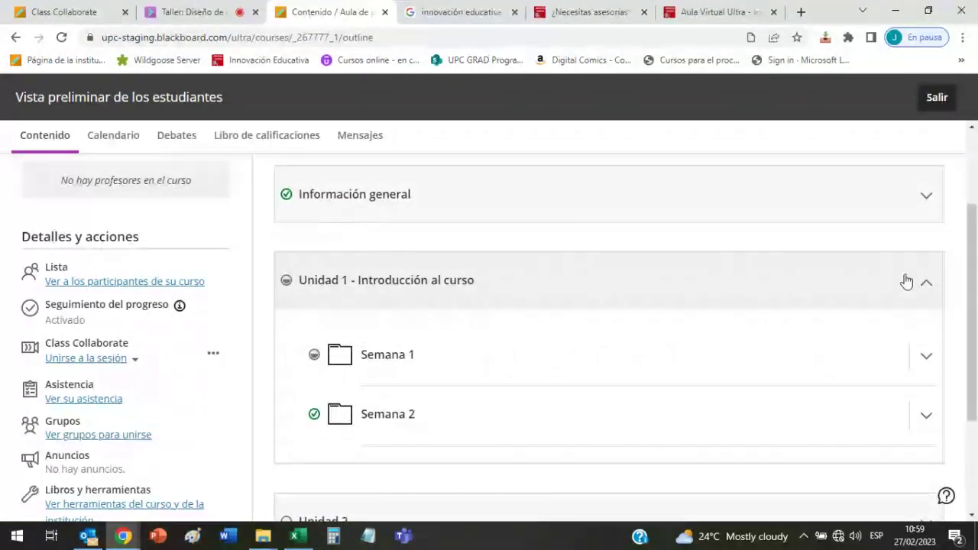
left_click(927, 285)
left_click(926, 287)
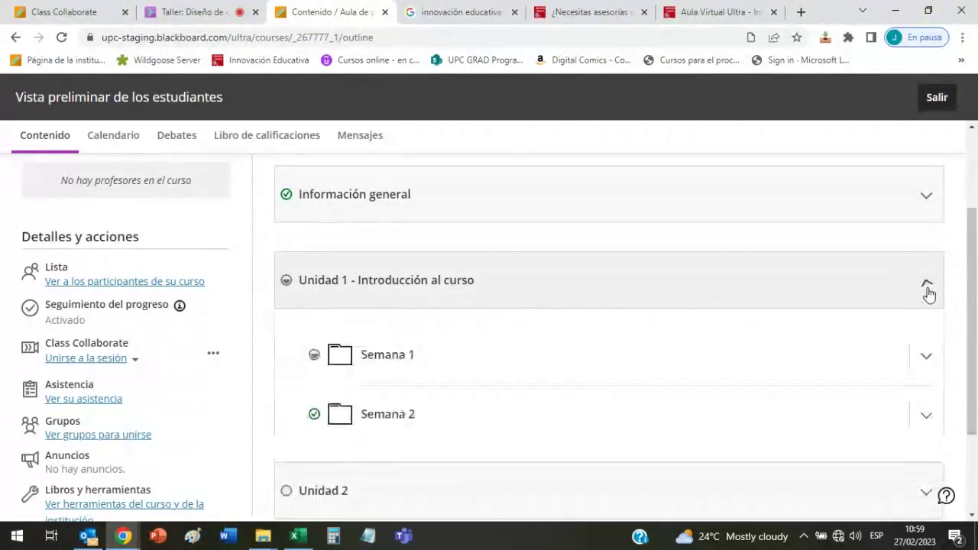
left_click(927, 287)
scroll(633, 252, "up", 2)
left_click(937, 97)
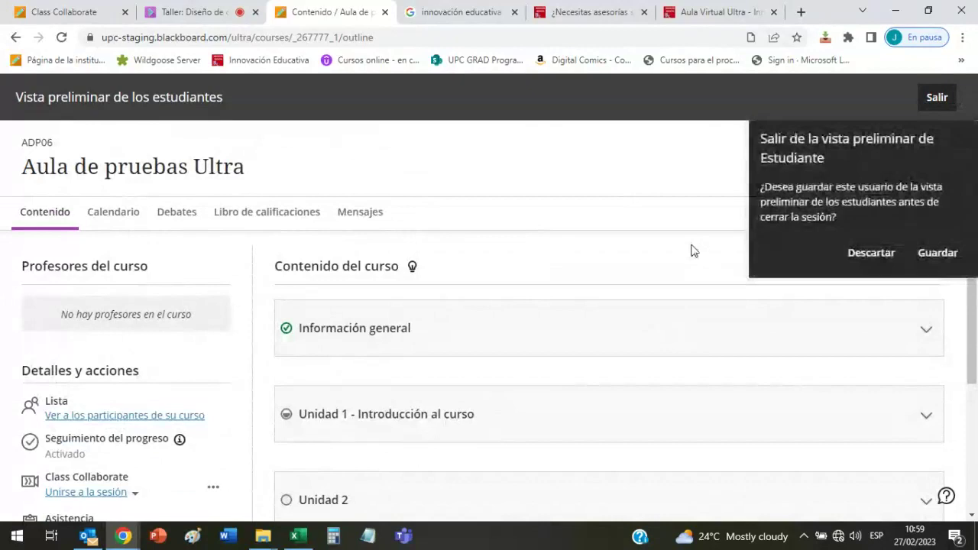
left_click(642, 142)
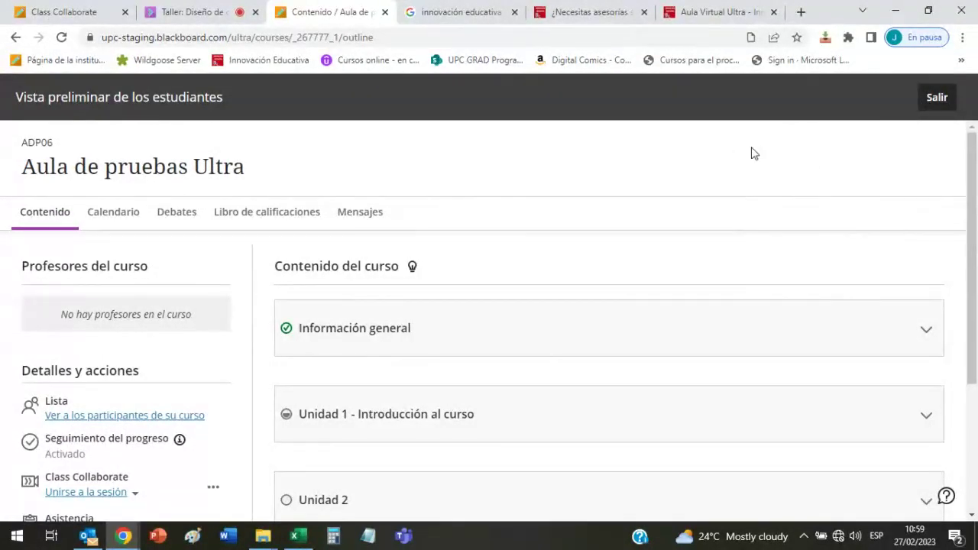
left_click_drag(192, 166, 233, 166)
left_click(331, 168)
scroll(561, 205, "down", 3)
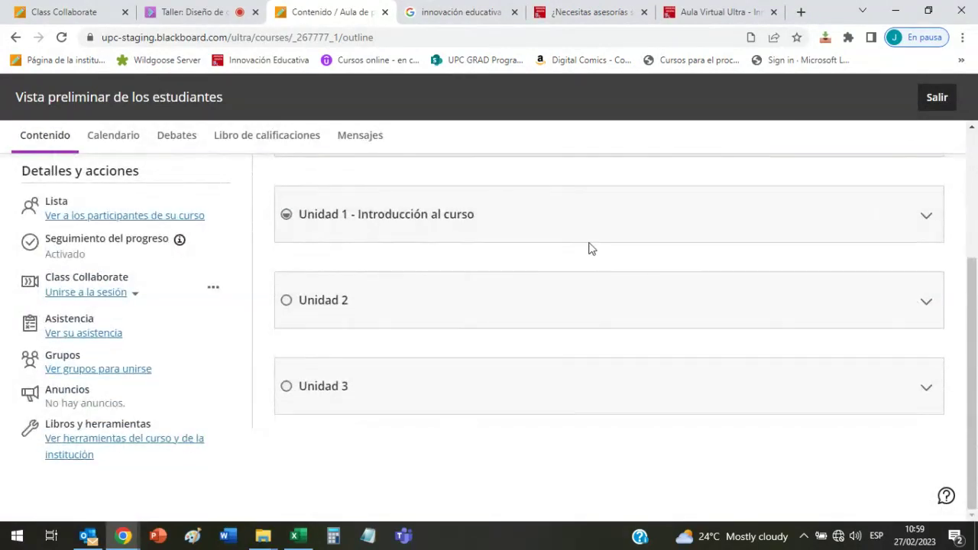
scroll(415, 236, "up", 3)
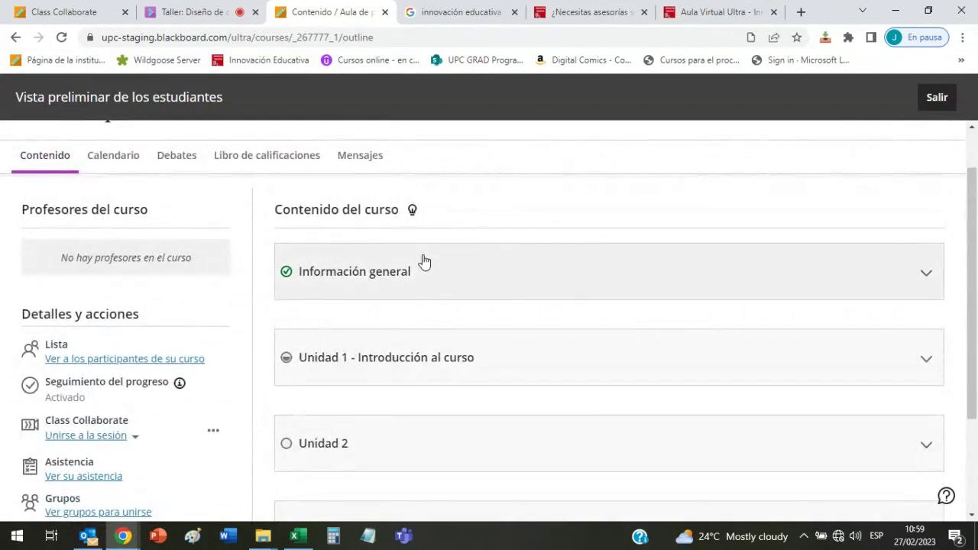
scroll(425, 262, "up", 1)
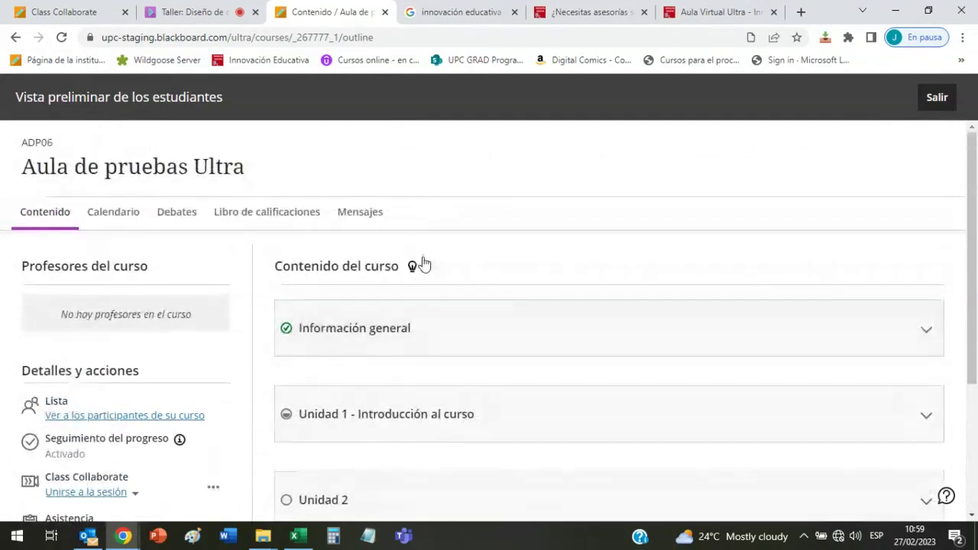
- Exit the student preview and discard the preview user
left_click(938, 98)
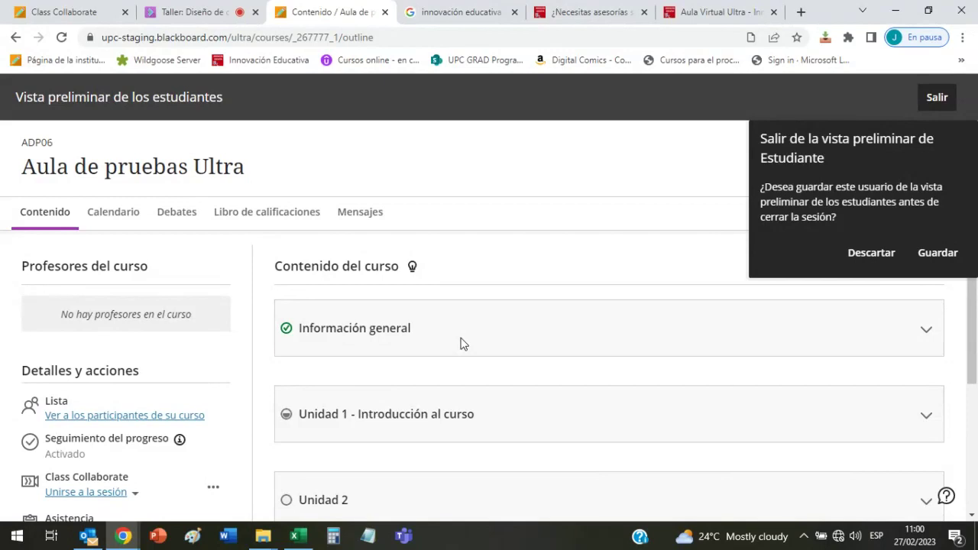
left_click(878, 255)
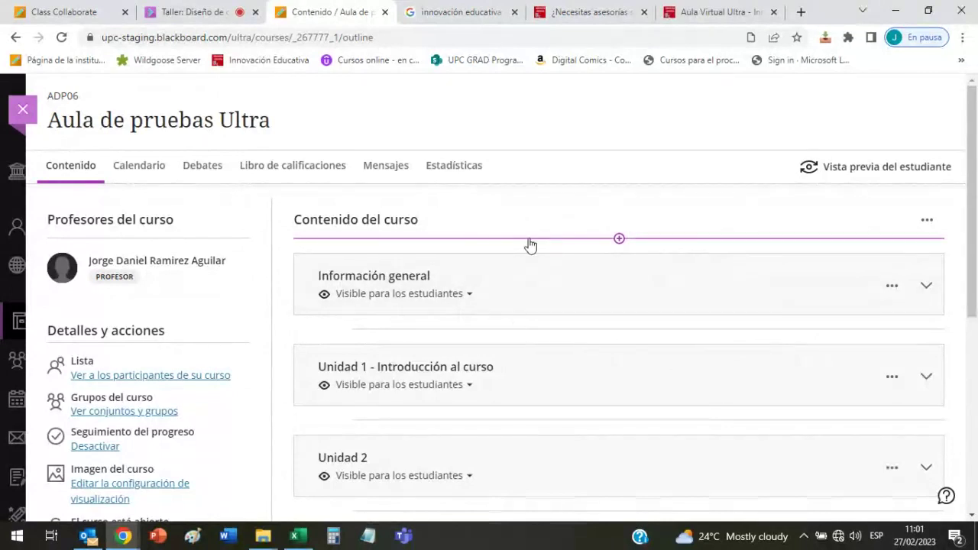
- Switch to the open Google results page and search for "emojis"
left_click(488, 11)
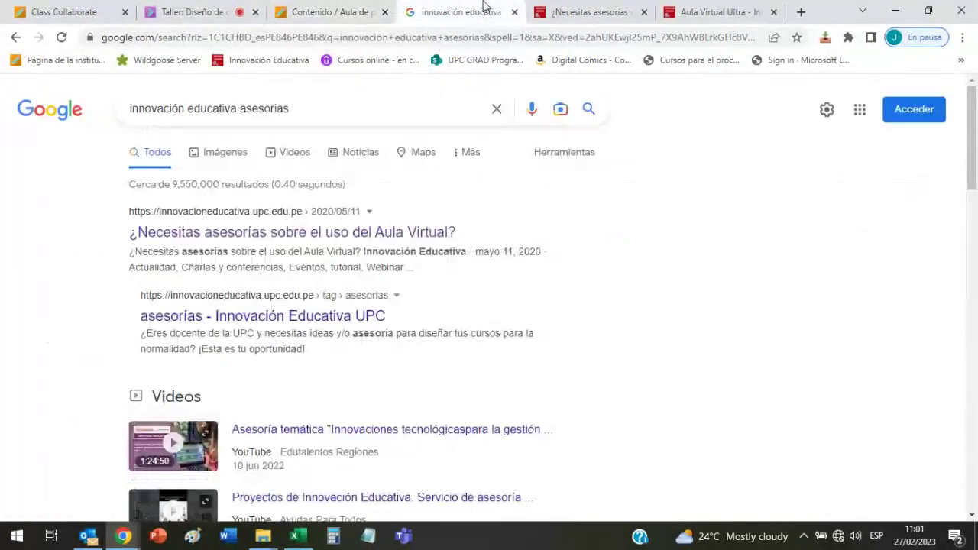
left_click_drag(307, 109, 131, 108)
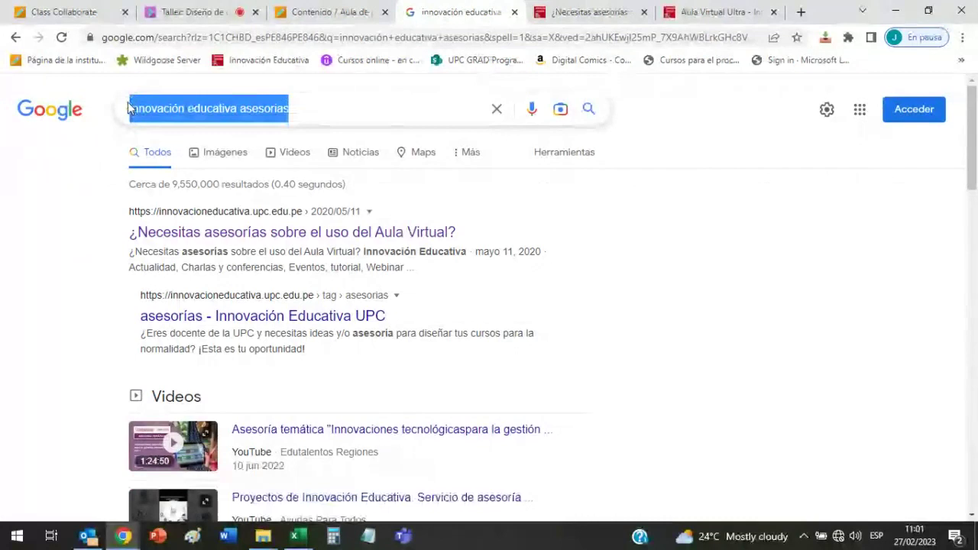
type("emojis")
key("Return")
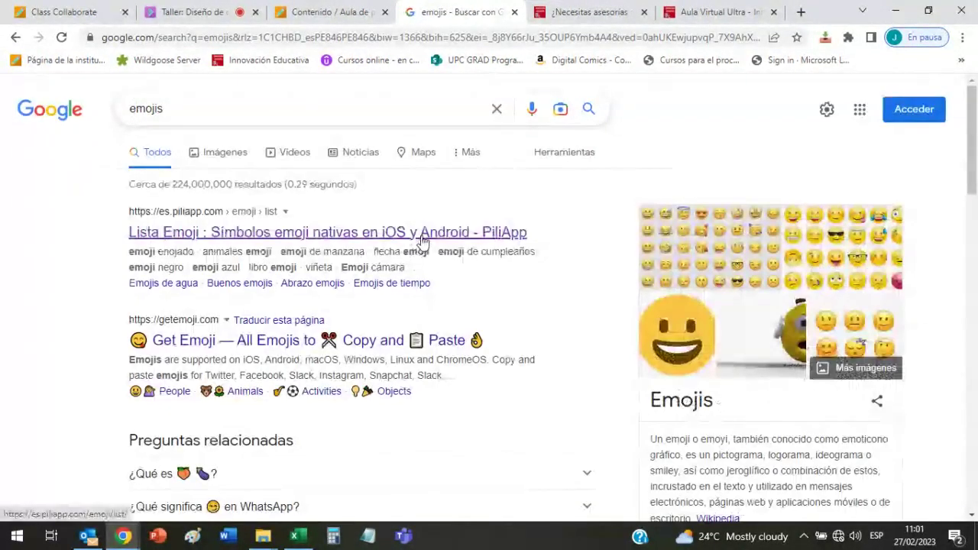
- Open the PiliApp Lista Emoji result in a new tab and copy the smiling face emoji from Sonrisas y personas
right_click(422, 240)
left_click(469, 247)
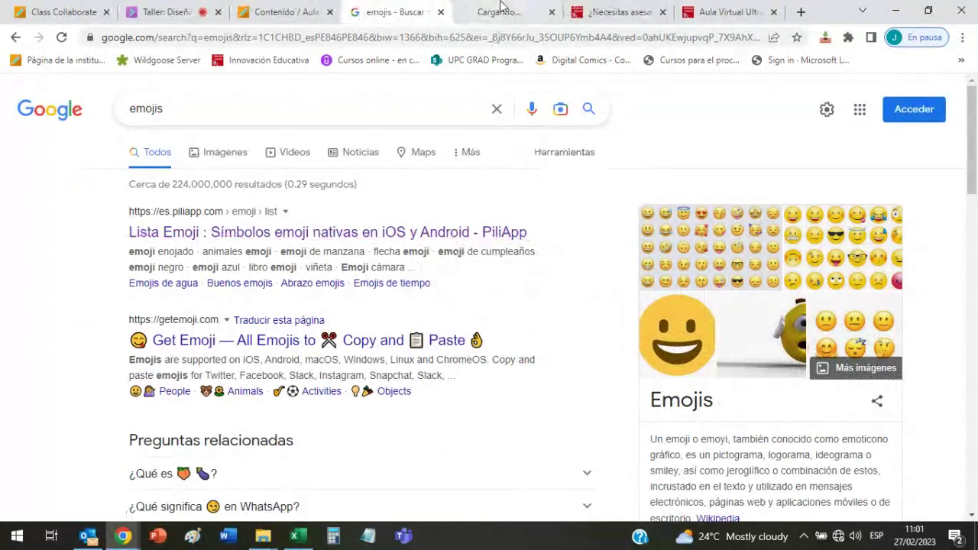
left_click(504, 11)
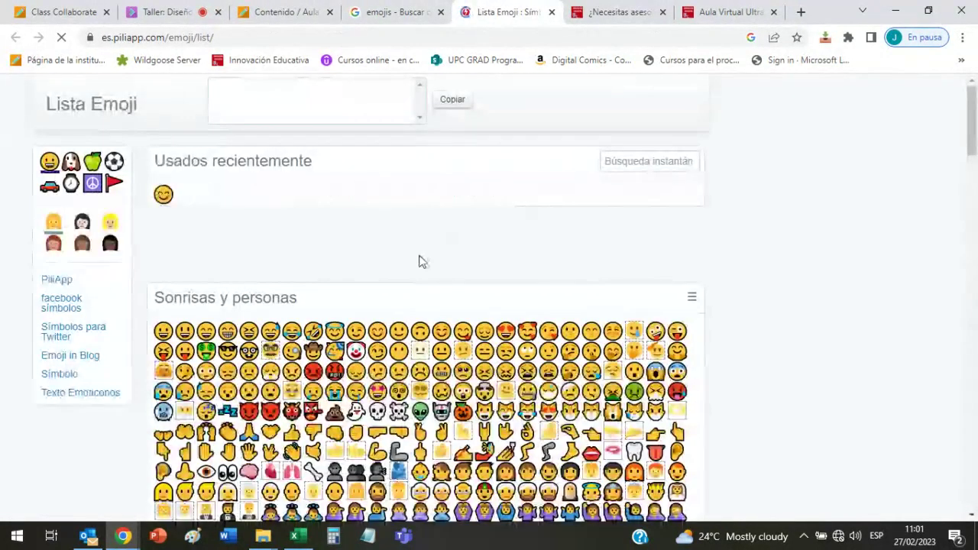
scroll(421, 259, "down", 2)
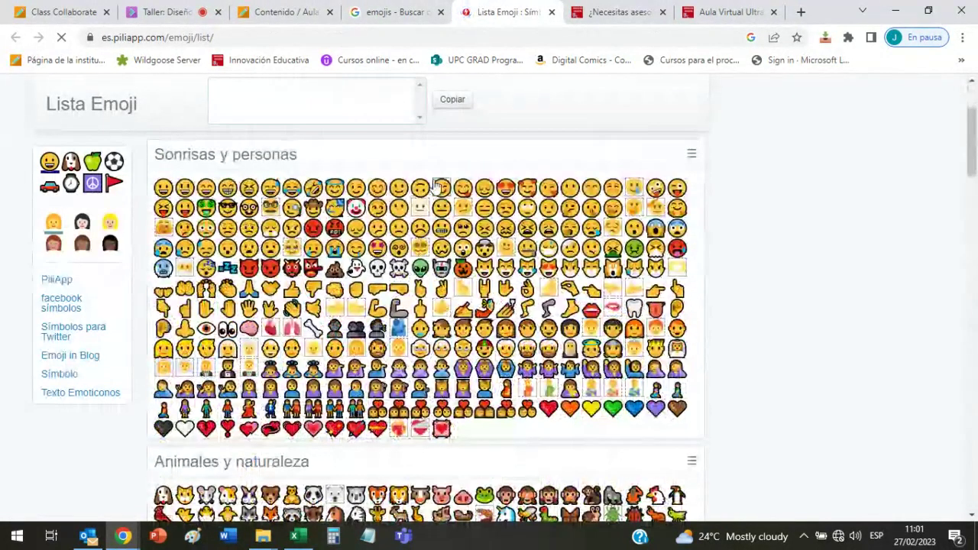
left_click(440, 187)
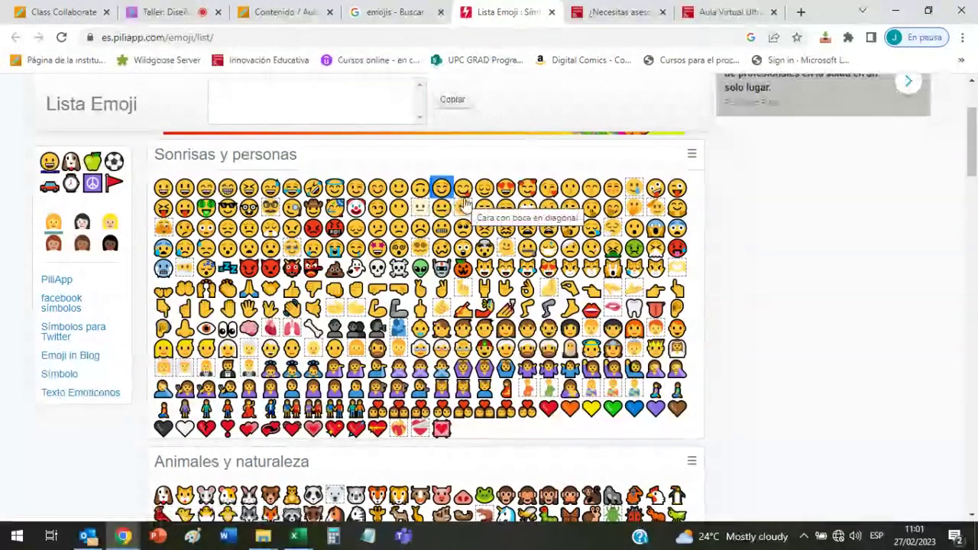
- Back in the Blackboard course, append the copied ☺ emoji to the Unidad 1 - Introducción al curso module title and save it
left_click(172, 9)
left_click(282, 12)
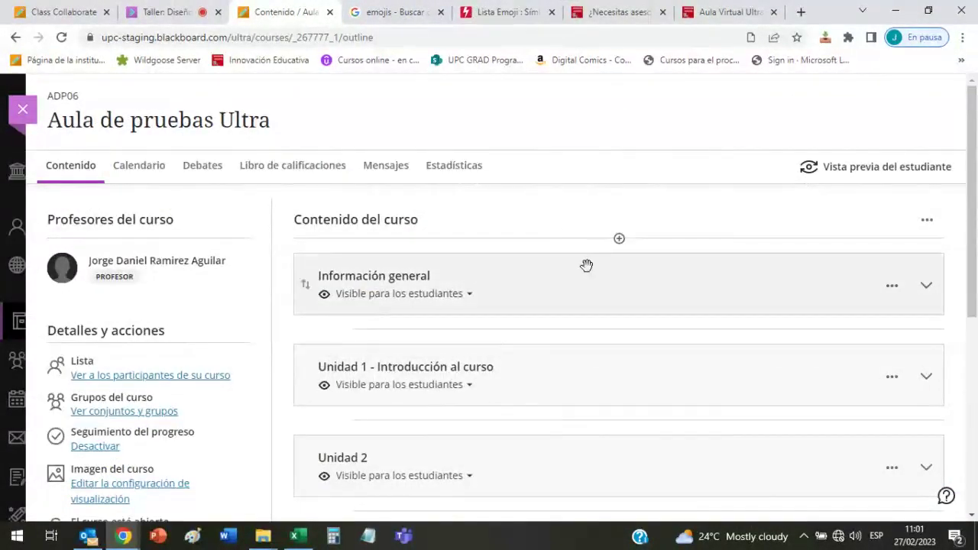
scroll(587, 276, "down", 2)
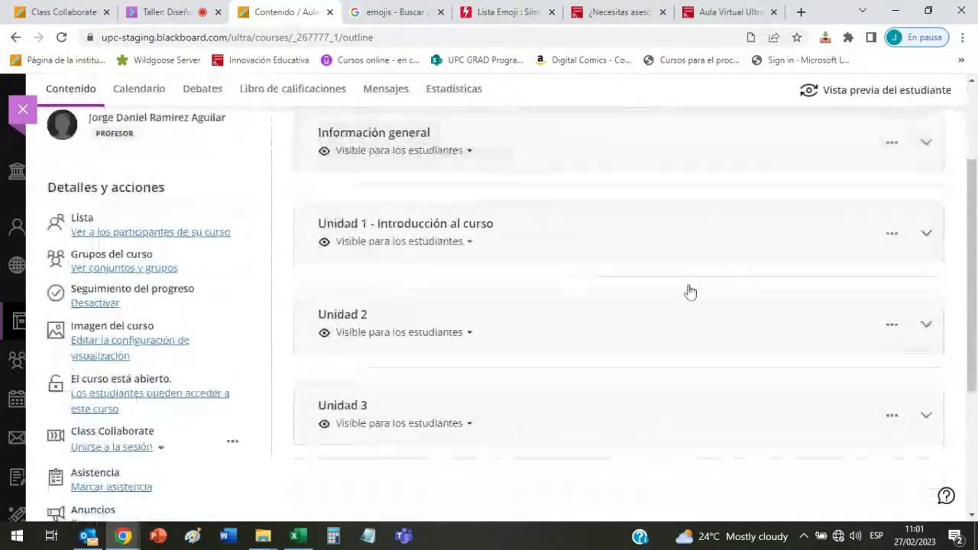
left_click(926, 233)
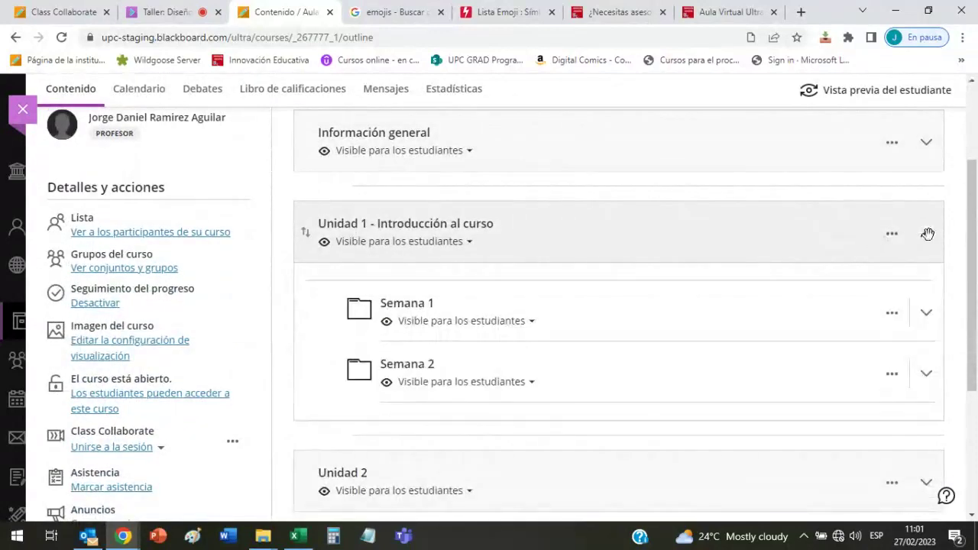
left_click(891, 233)
left_click(770, 269)
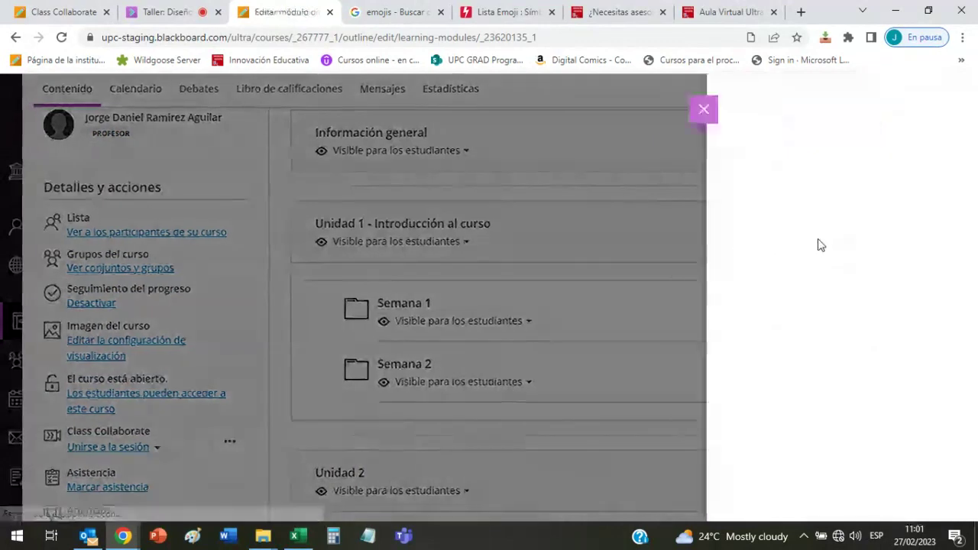
left_click(934, 125)
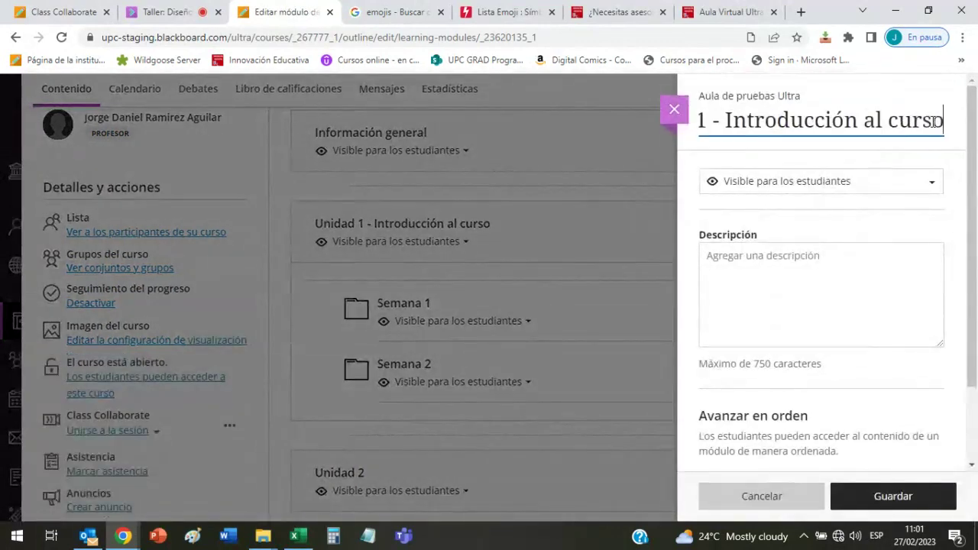
type("☺")
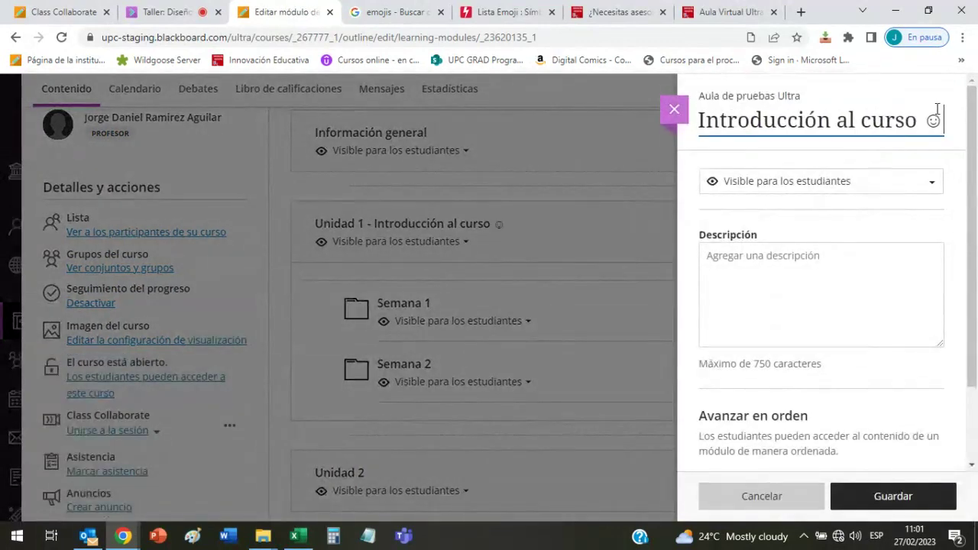
left_click(917, 489)
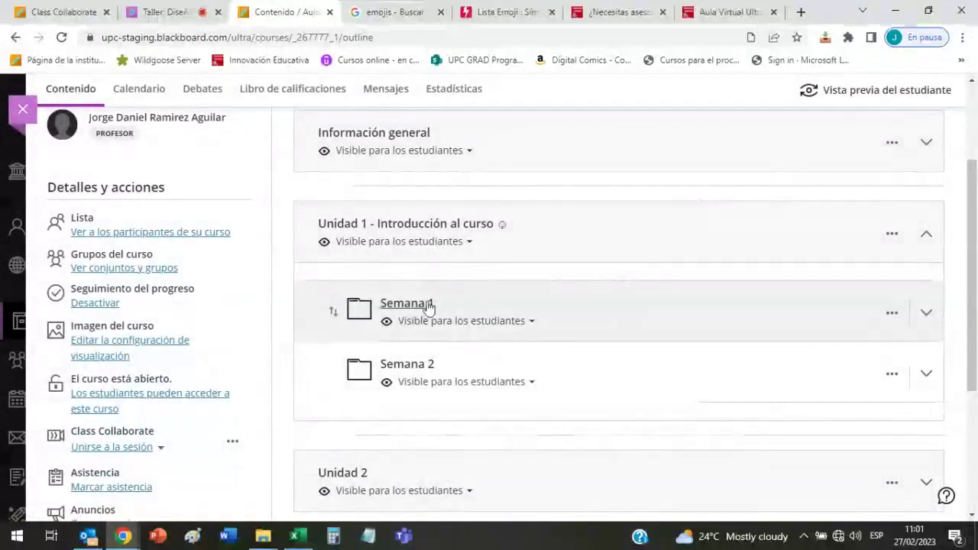
- Expand the Semana 1 folder, open the Introducción document, and append the ☺ emoji to its title
left_click(564, 324)
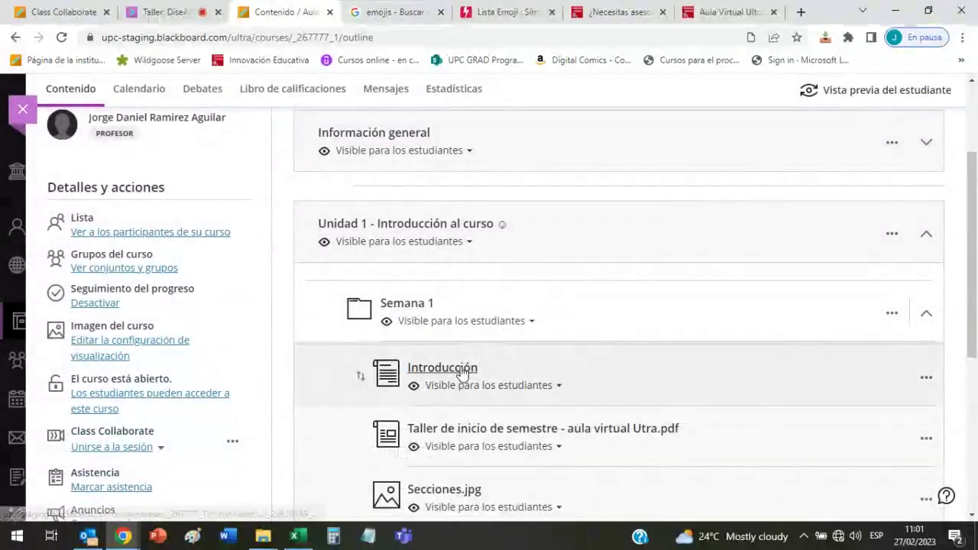
left_click(463, 374)
left_click(222, 122)
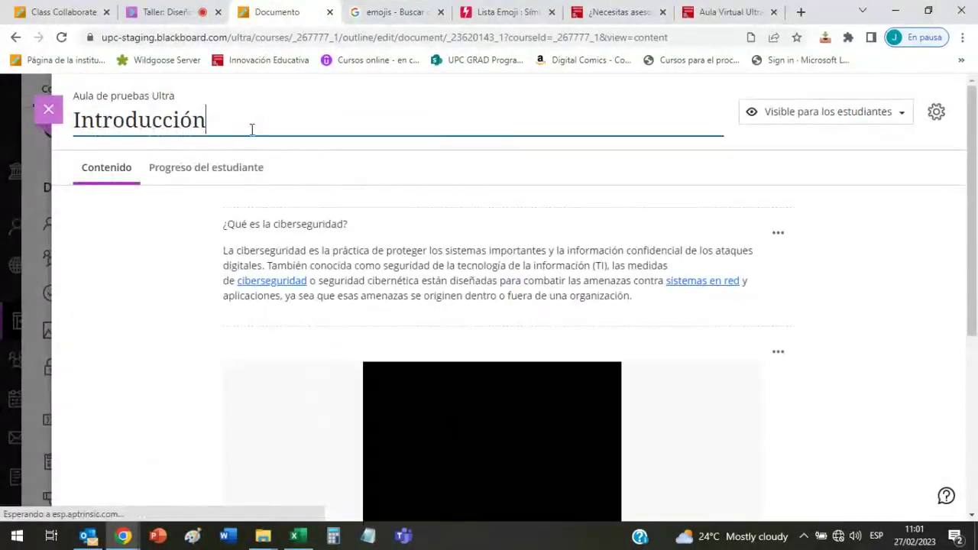
- Return to the PiliApp emoji list and copy the face without a mouth from Sonrisas y personas
left_click(418, 11)
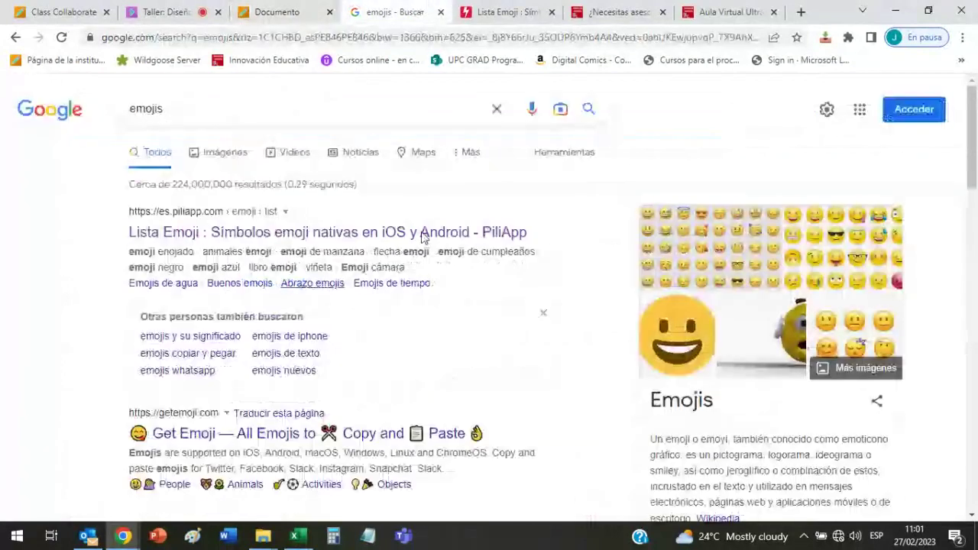
left_click(466, 9)
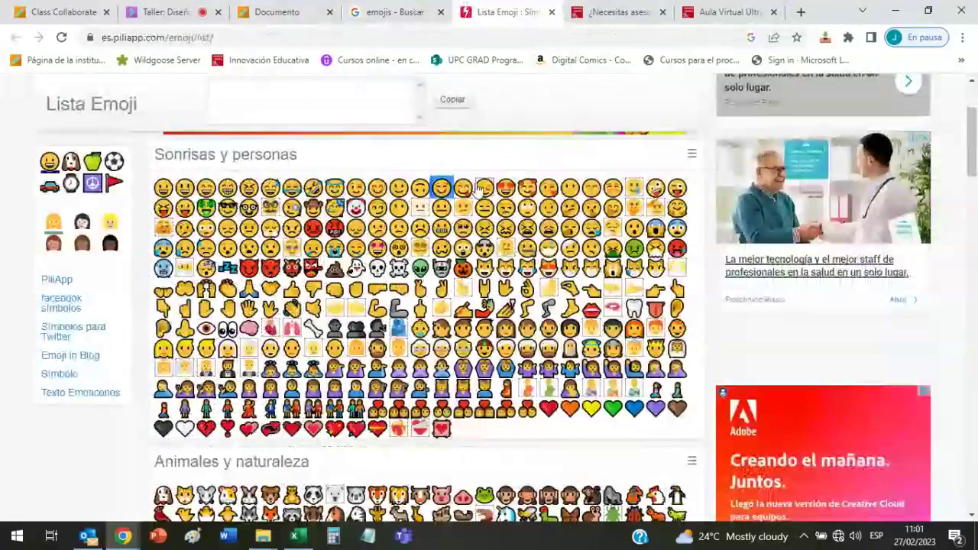
left_click(571, 188)
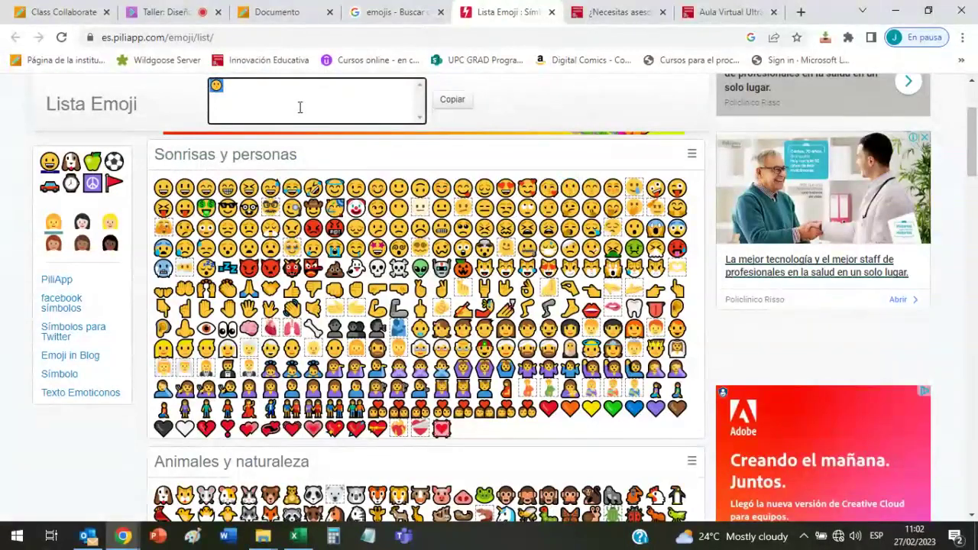
- Append the 😶 emoji after the ☺ in the Introducción document's title, look over the document, and close it
left_click(278, 12)
left_click(268, 123)
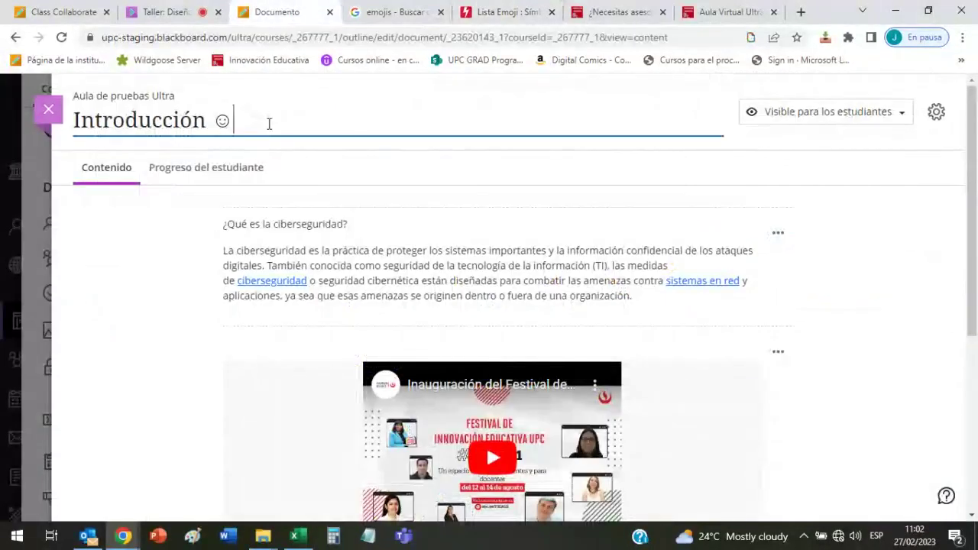
type("😯")
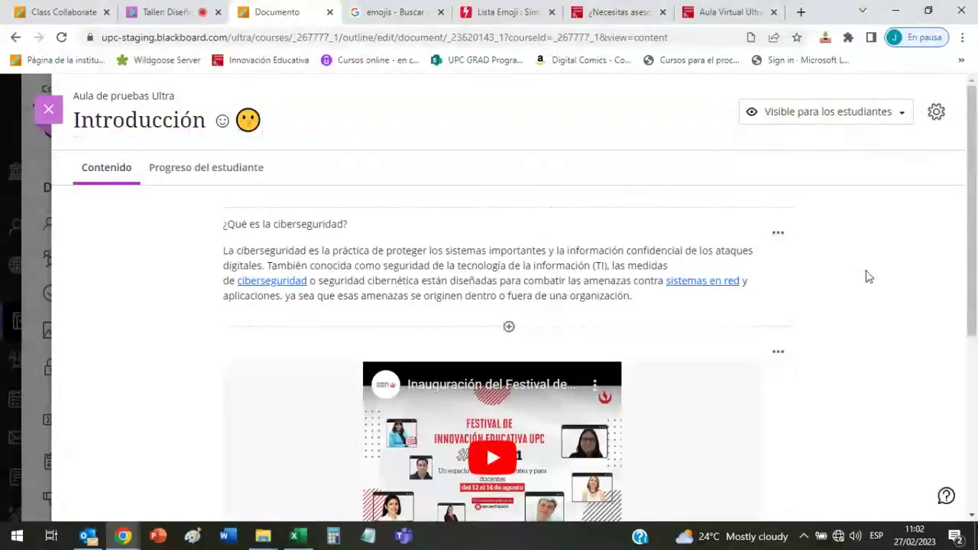
scroll(866, 275, "down", 4)
scroll(486, 443, "up", 4)
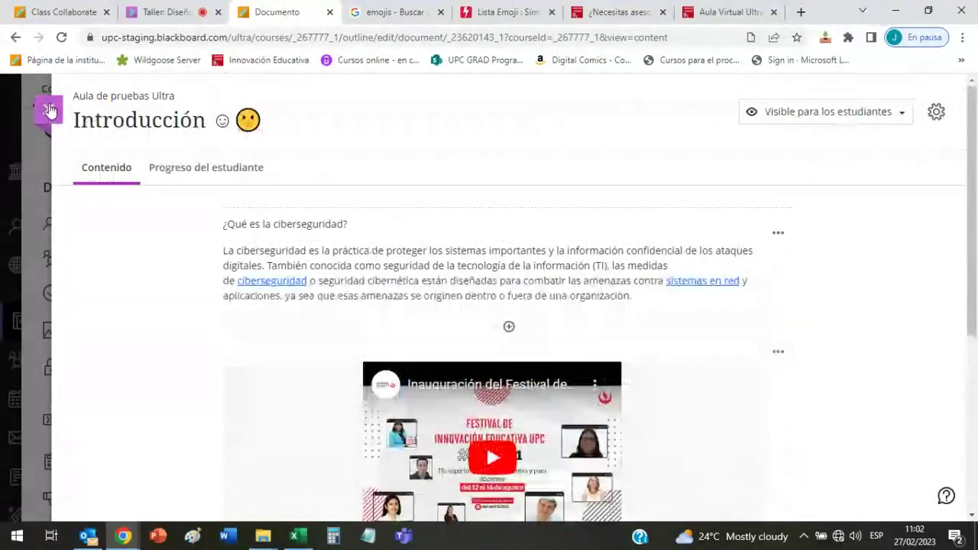
key("Escape")
- Look over the Semana 1 items and the actions available for Semana 2, and browse the PiliApp list's Animales y naturaleza emojis
scroll(649, 292, "down", 2)
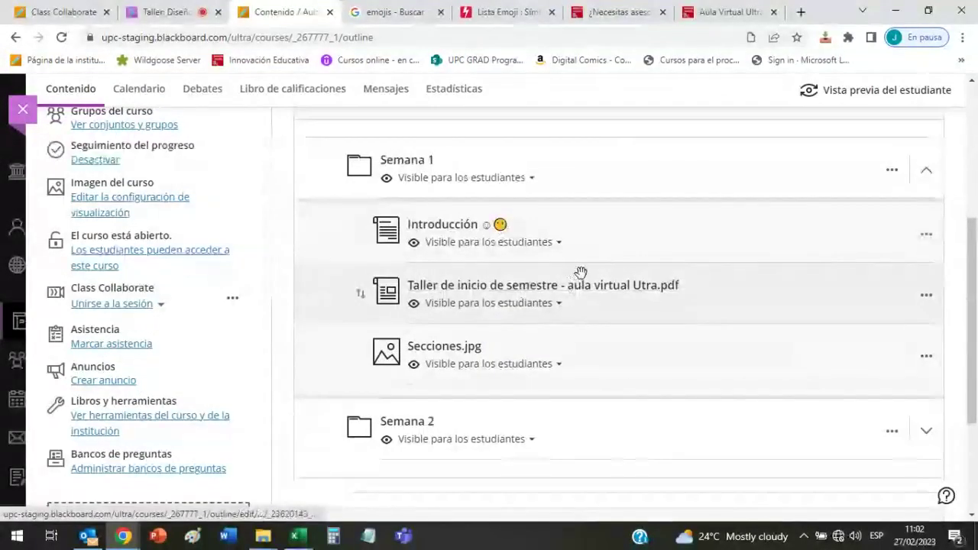
scroll(538, 227, "down", 1)
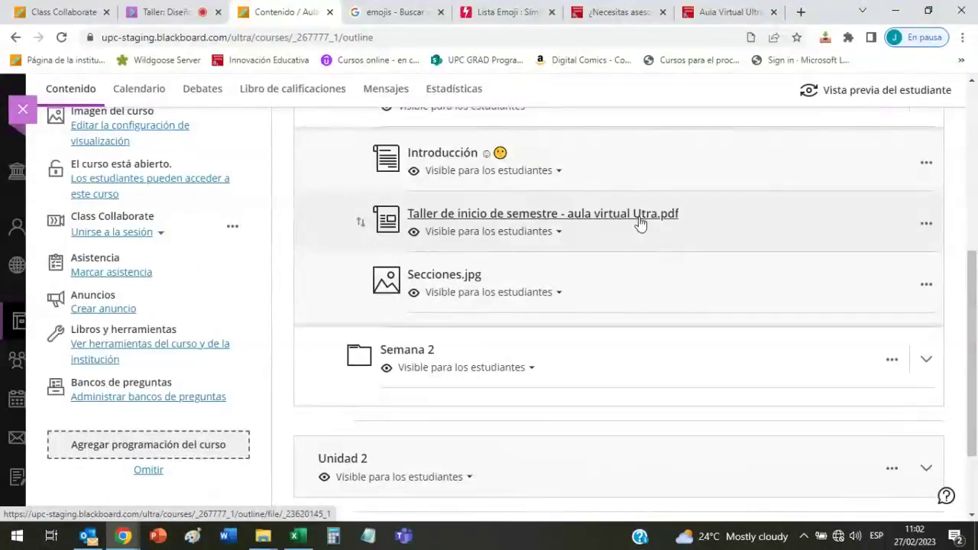
left_click(891, 358)
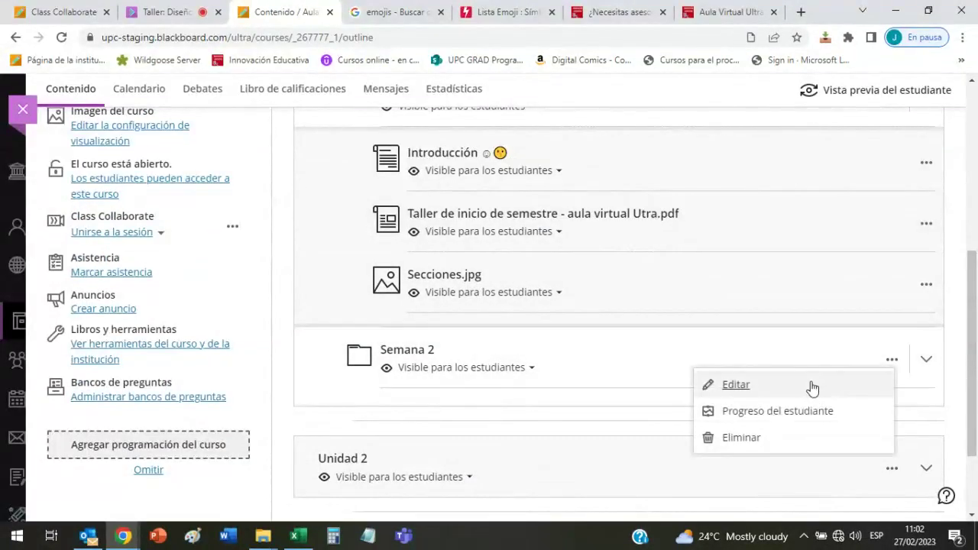
left_click(512, 9)
scroll(595, 301, "down", 4)
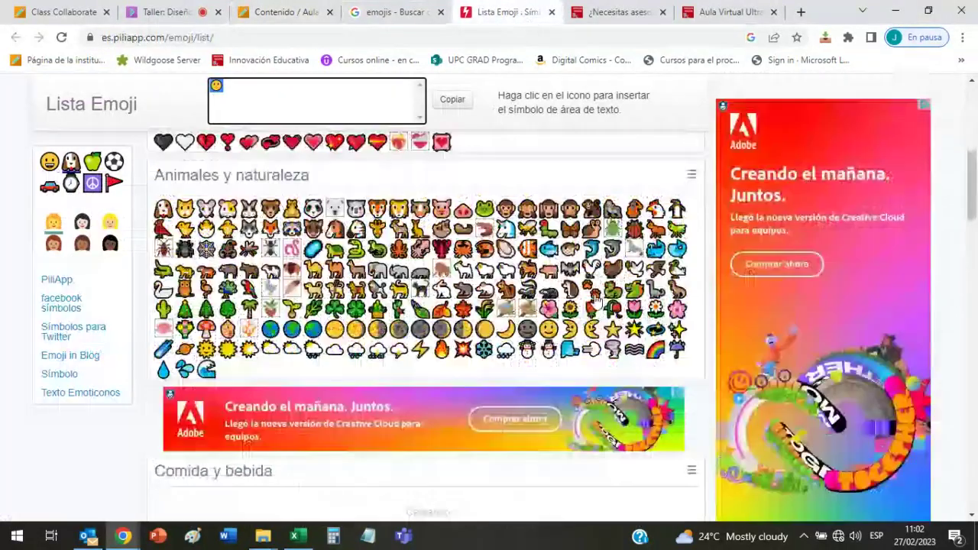
scroll(595, 300, "up", 3)
- Check the Collaborate session for participant activity and review the Aula de pruebas Ultra course content
left_click(166, 11)
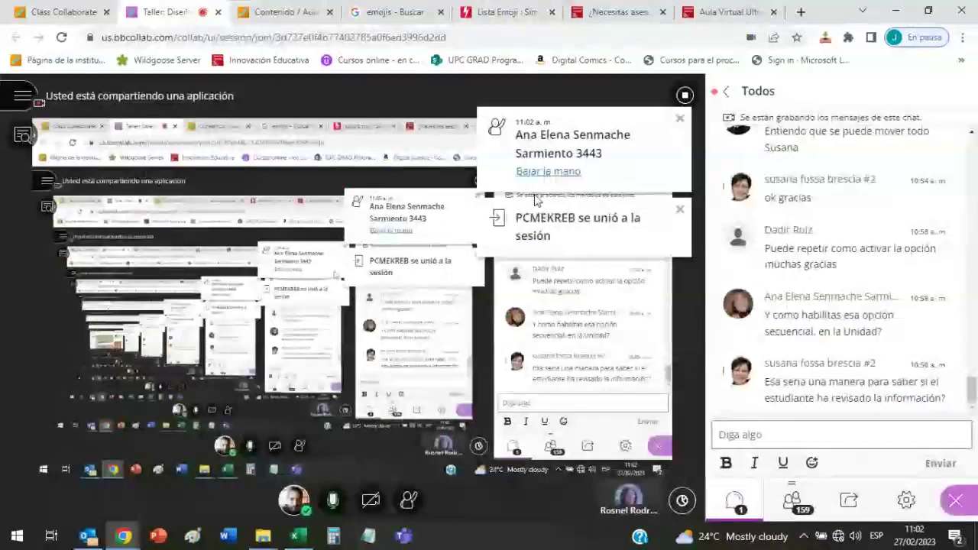
key("ctrl+Tab")
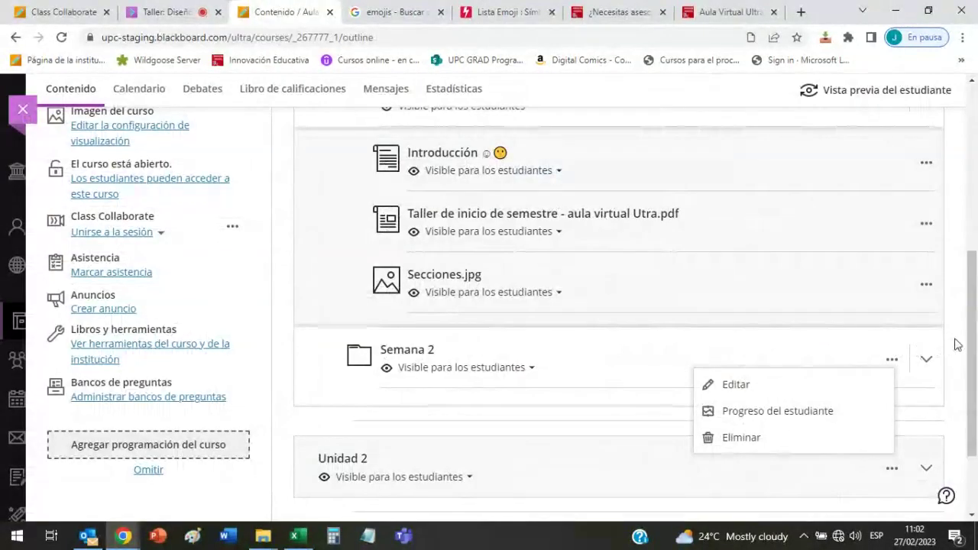
scroll(955, 343, "up", 1)
scroll(753, 270, "up", 3)
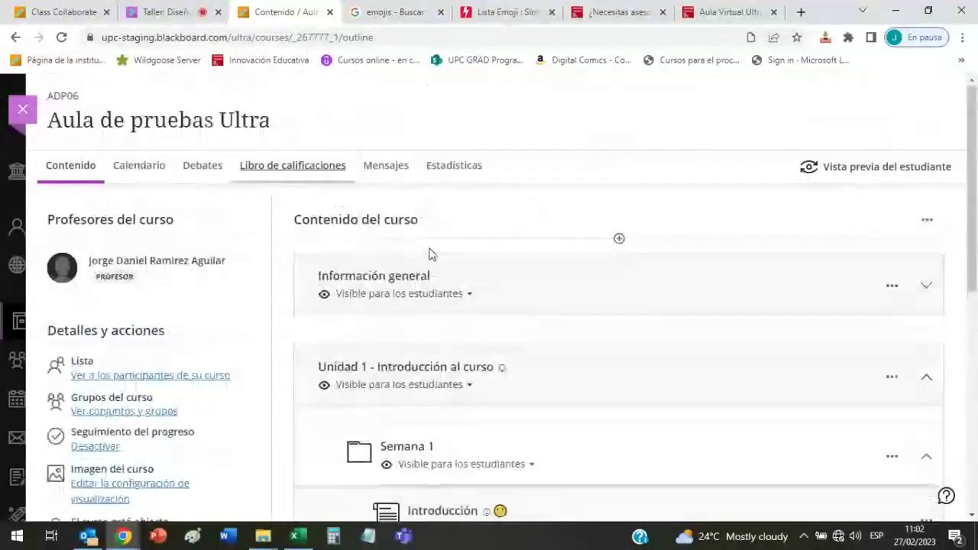
scroll(697, 299, "down", 2)
scroll(697, 299, "down", 1)
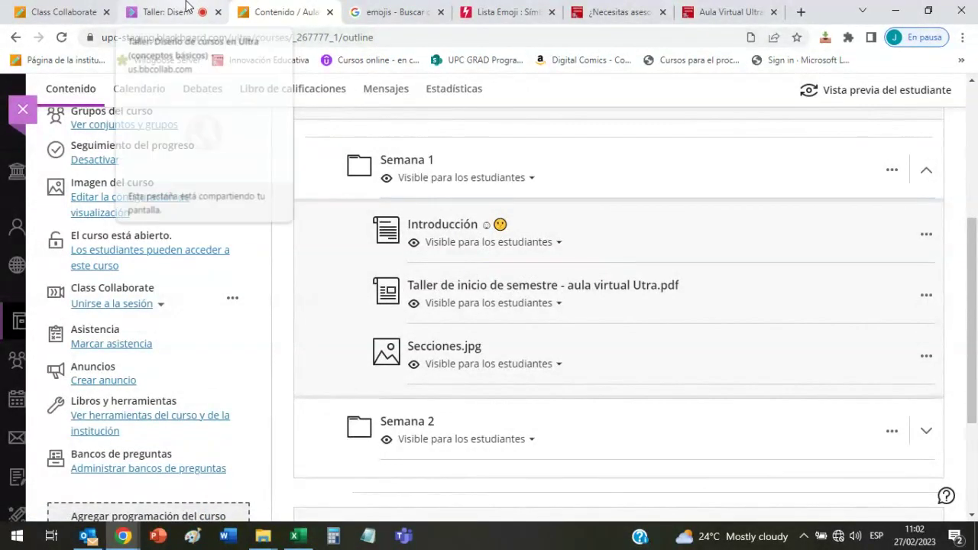
left_click(164, 12)
left_click(298, 12)
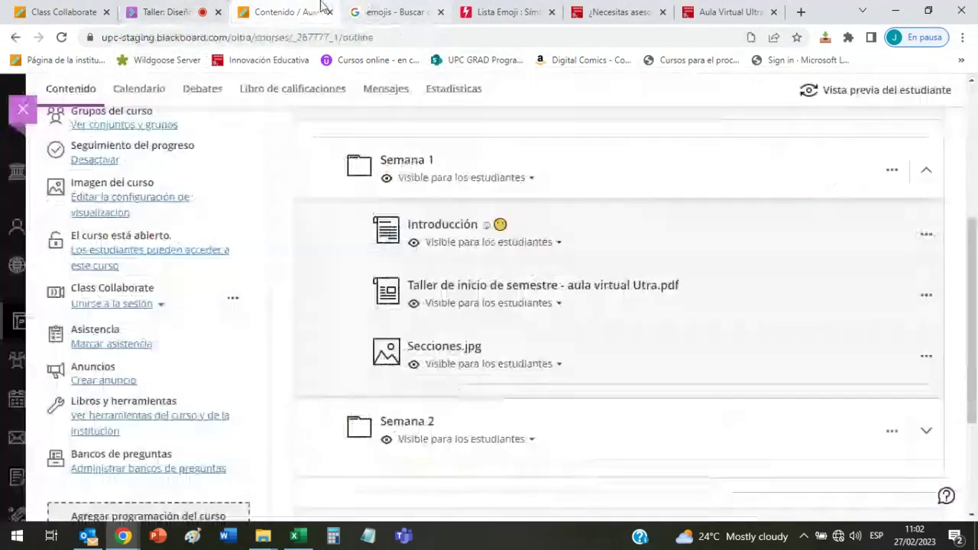
left_click(404, 10)
left_click(304, 14)
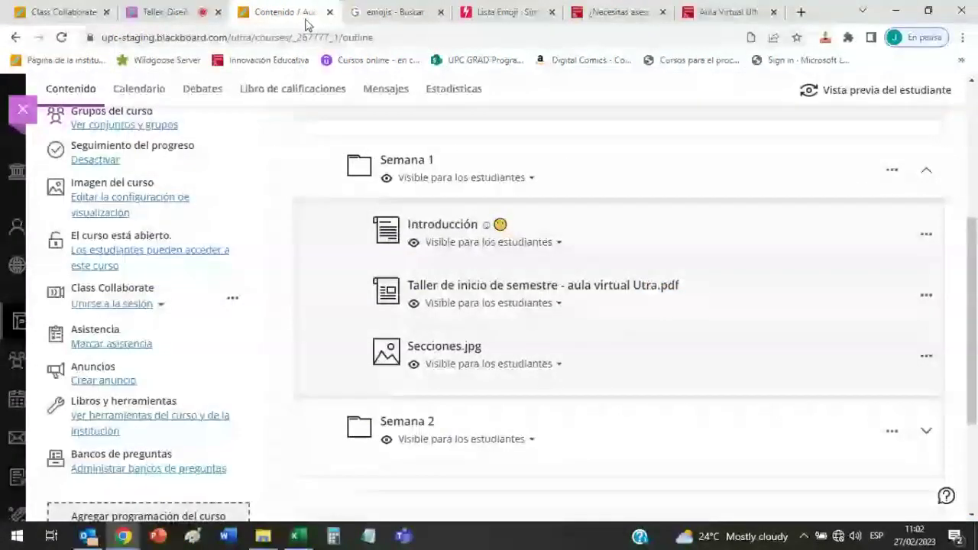
- Go back to the course list, view the actions available for Aula de pruebas Ultra, and reopen the course
left_click(23, 109)
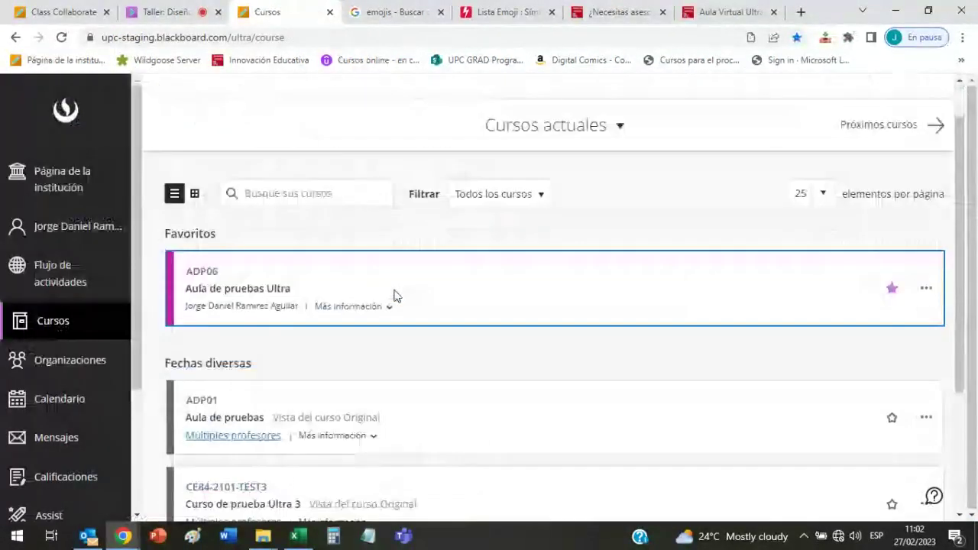
scroll(394, 295, "down", 1)
left_click(925, 199)
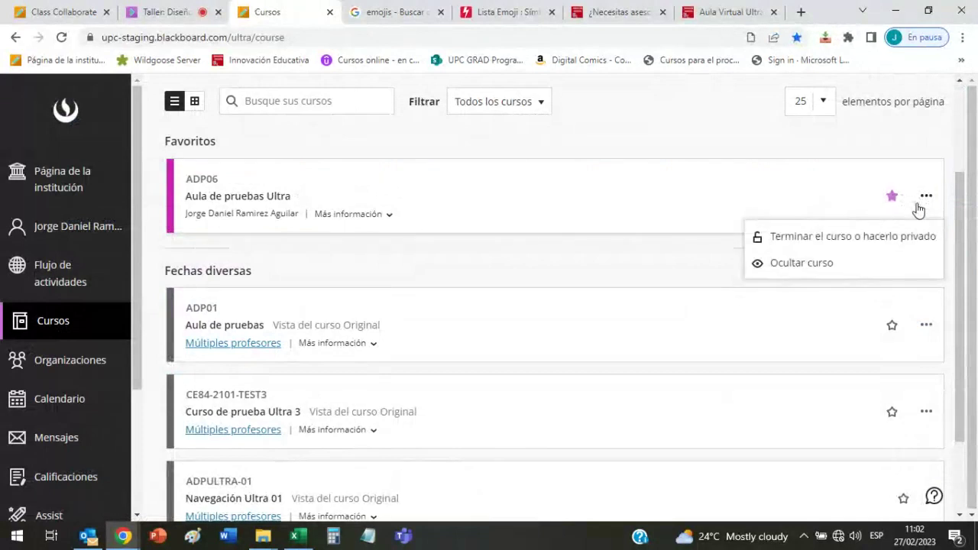
left_click(271, 197)
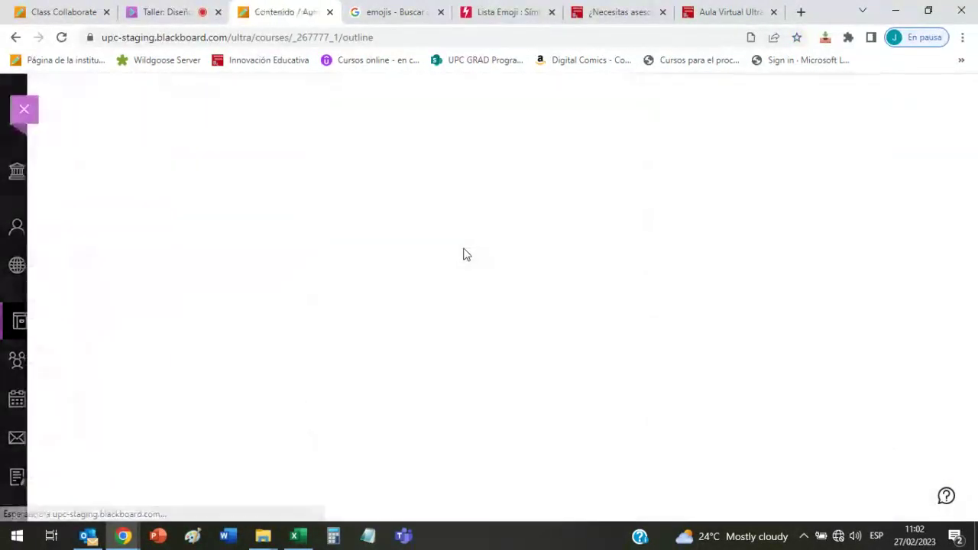
left_click(24, 112)
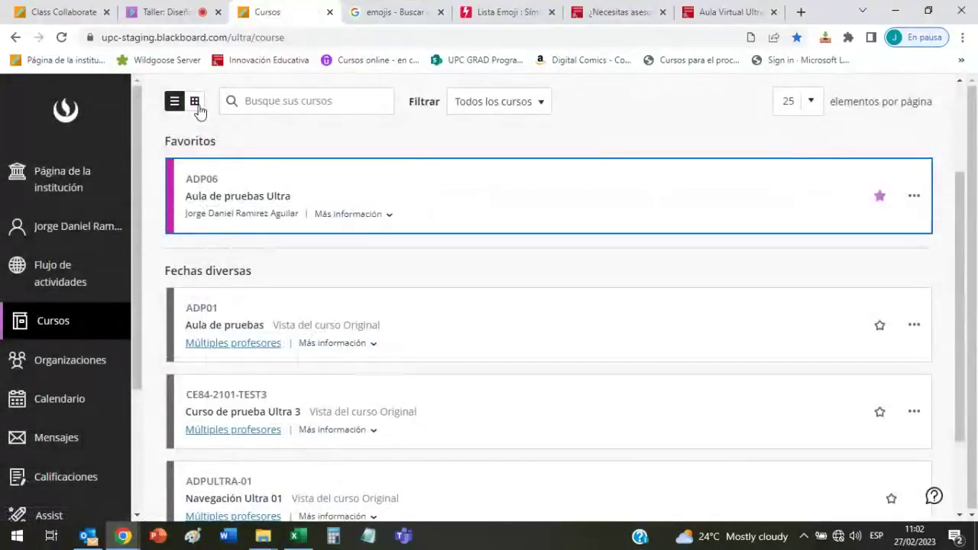
left_click(172, 10)
left_click(260, 8)
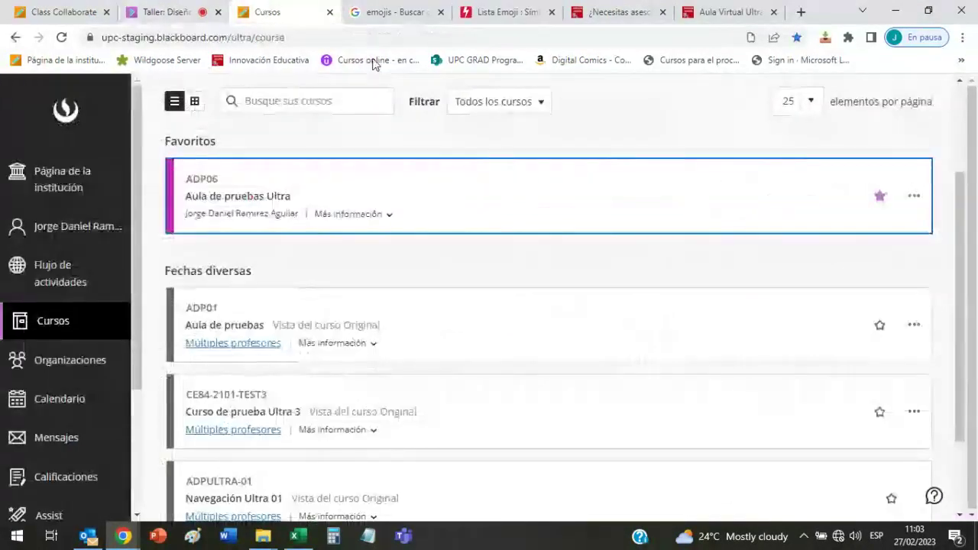
left_click(273, 200)
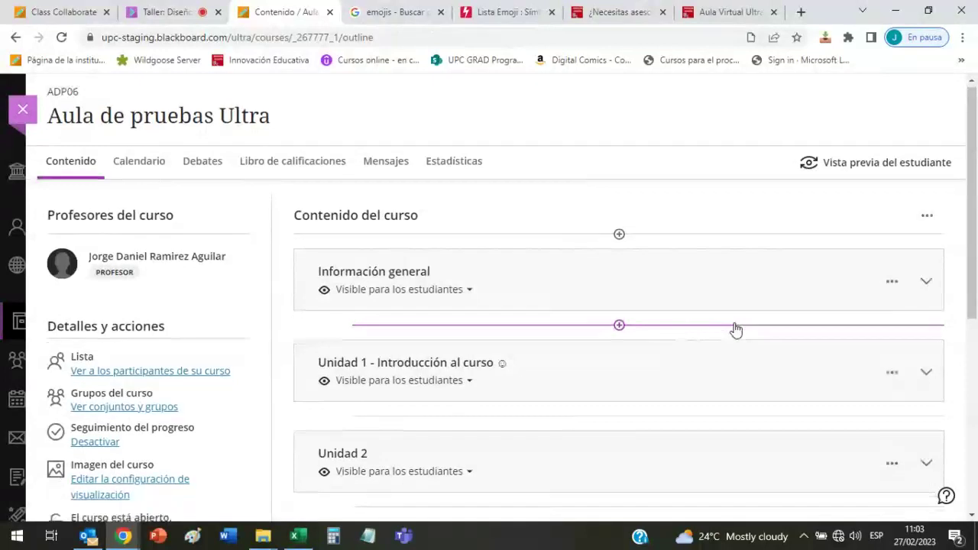
- Remove the ☺ emoji from the Unidad 1 - Introducción al curso module title and save the module
scroll(736, 328, "down", 3)
scroll(733, 323, "up", 1)
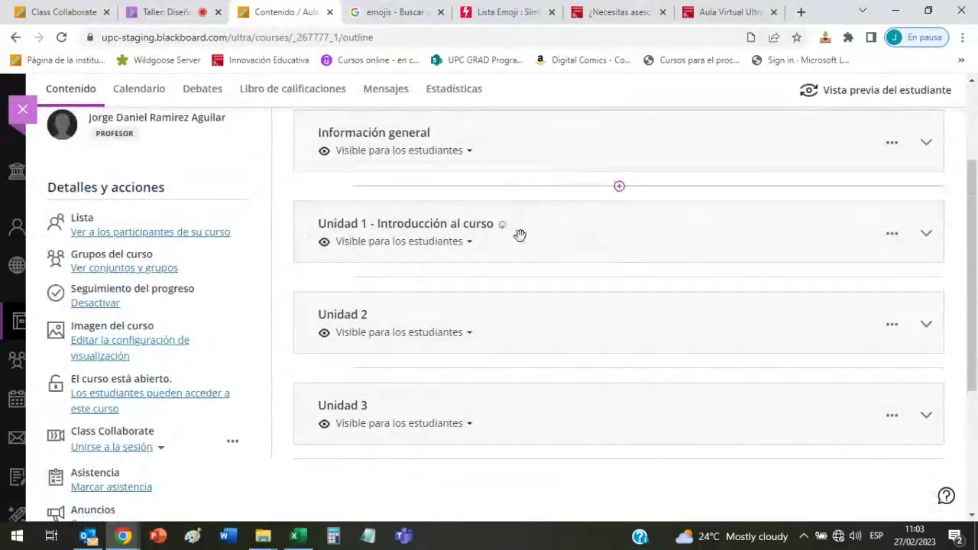
left_click(892, 235)
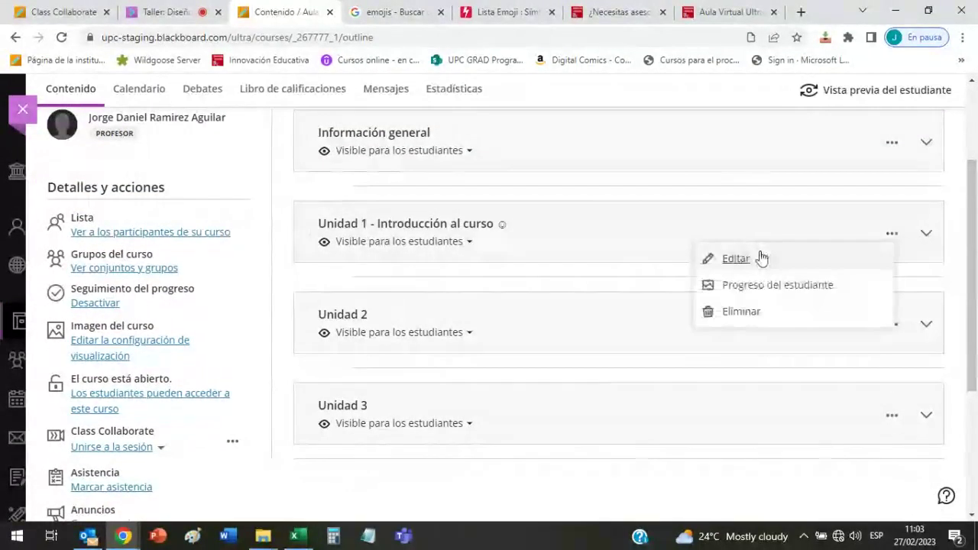
left_click(757, 258)
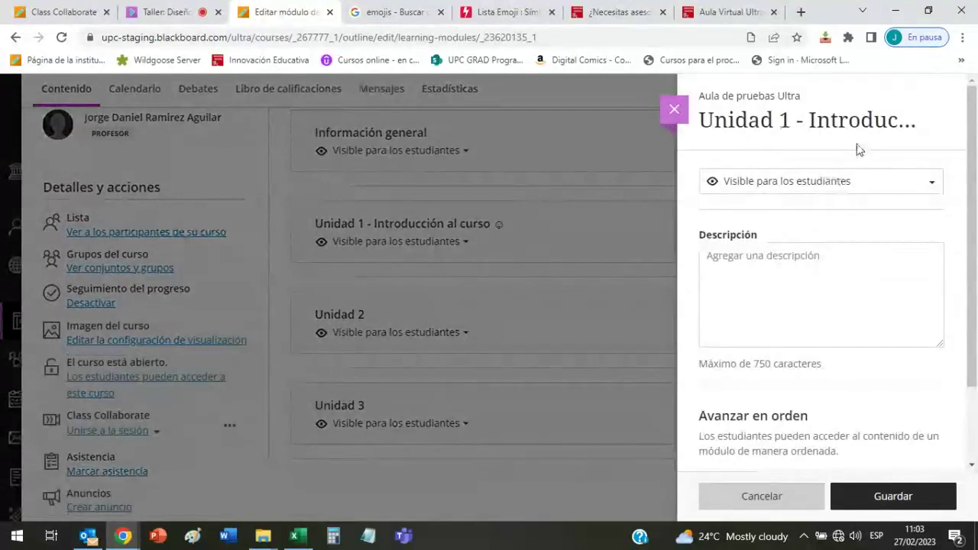
left_click(933, 123)
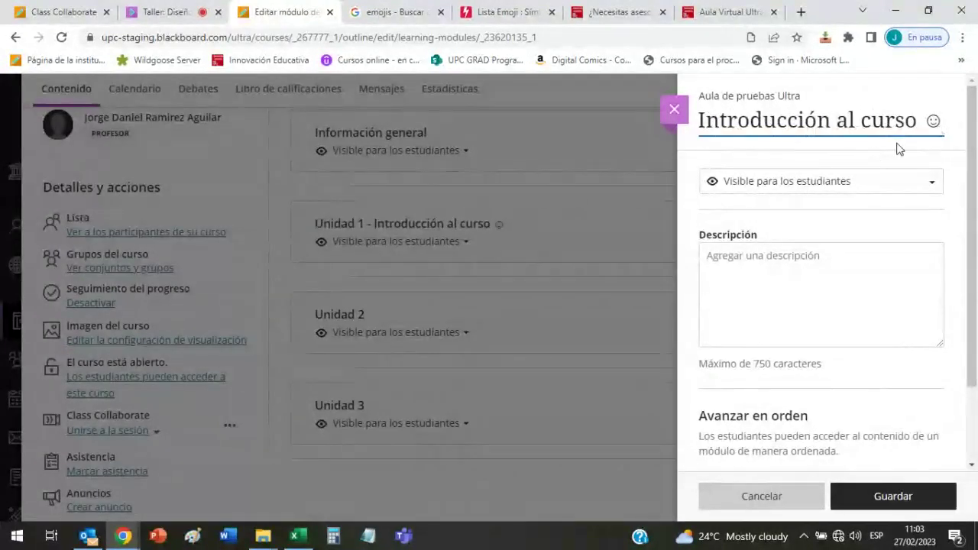
key("BackSpace")
key("BackSpace")
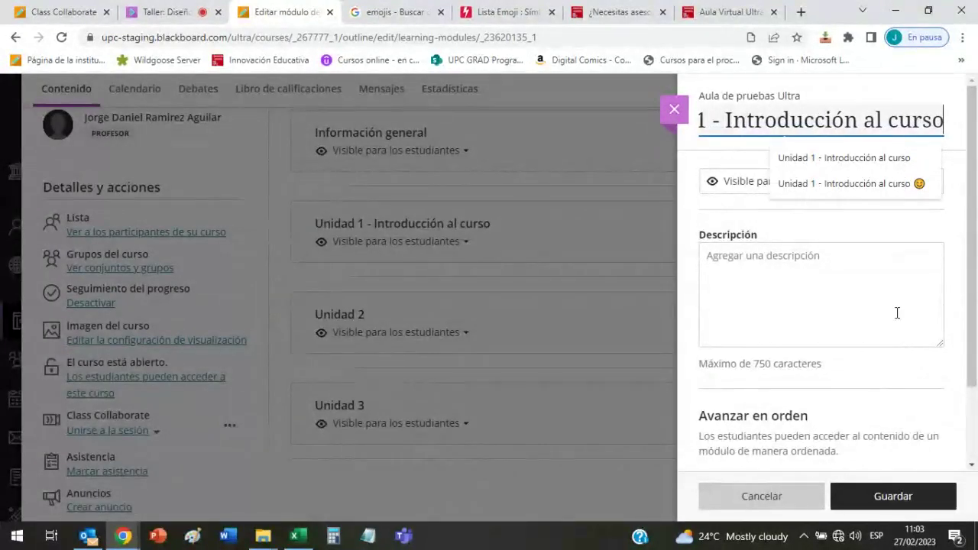
left_click(909, 500)
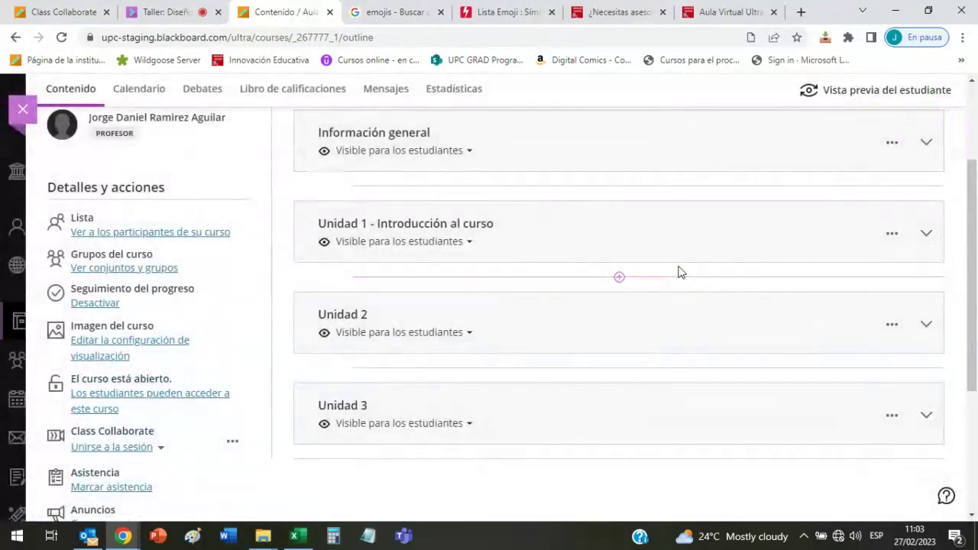
- View the course's Seguimiento del progreso settings and close them without changing anything
scroll(766, 280, "up", 1)
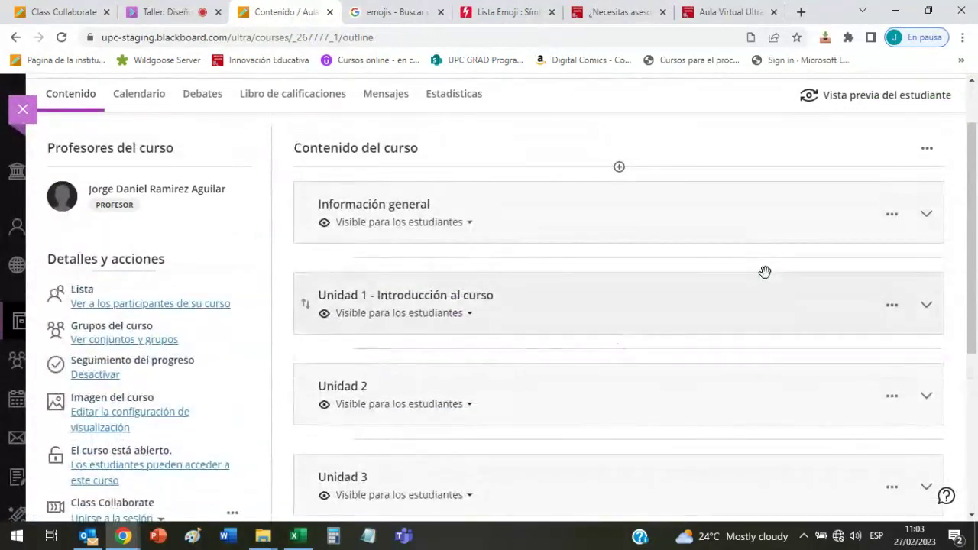
scroll(764, 272, "down", 1)
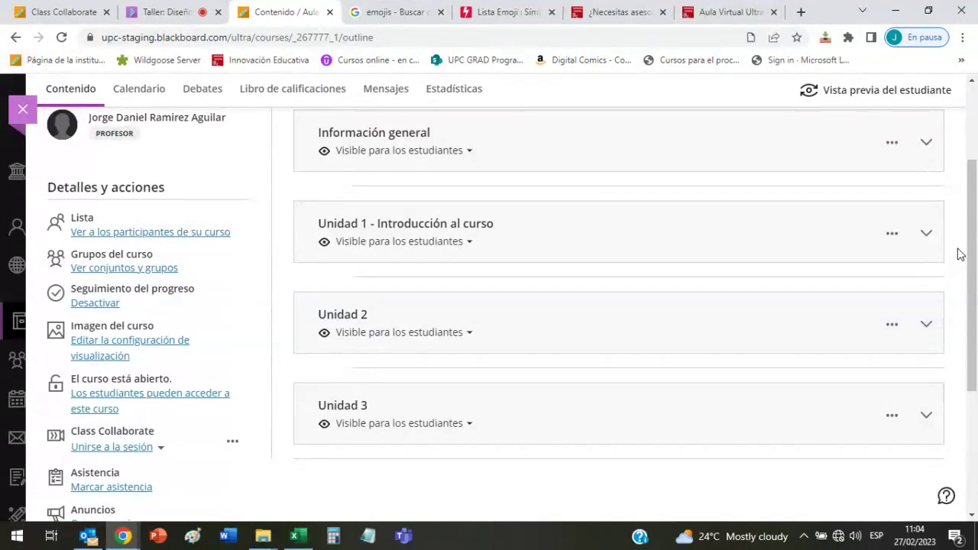
scroll(960, 253, "up", 1)
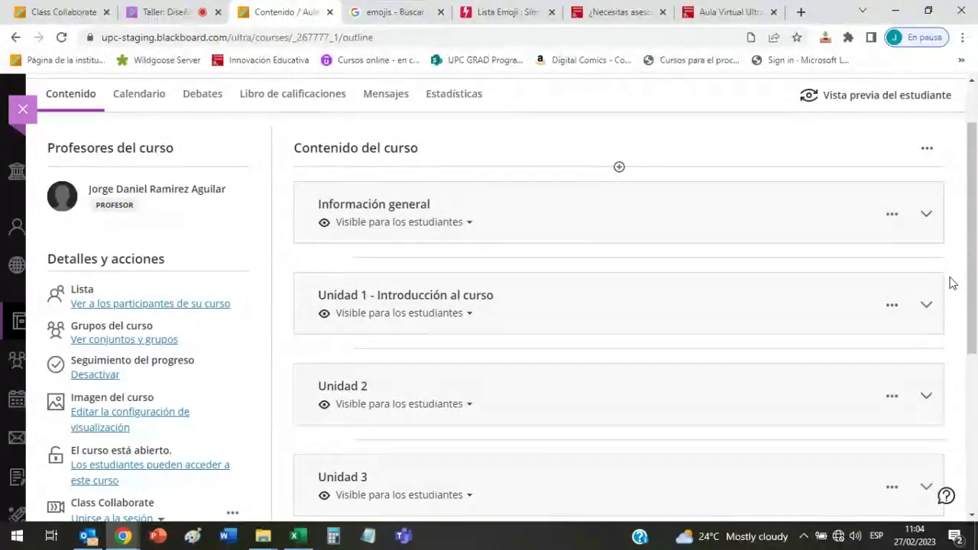
left_click(95, 376)
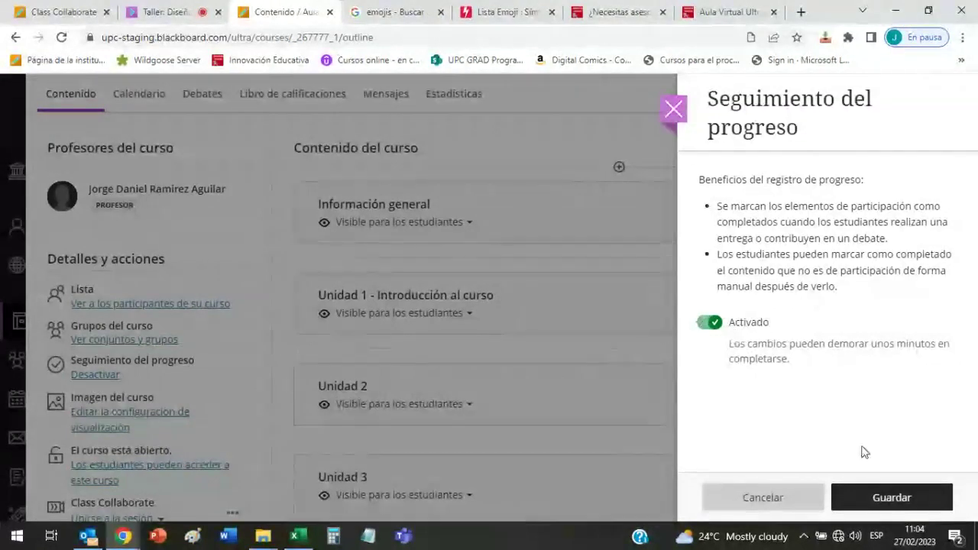
left_click(674, 110)
- Check the Collaborate session and view the actions available for Contenido del curso in the Blackboard course
left_click(164, 11)
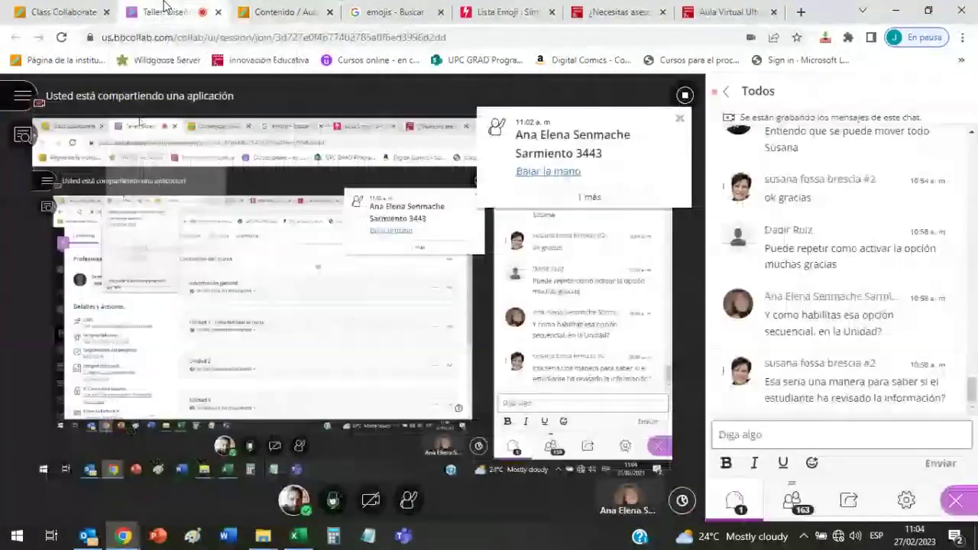
key("ctrl+Tab")
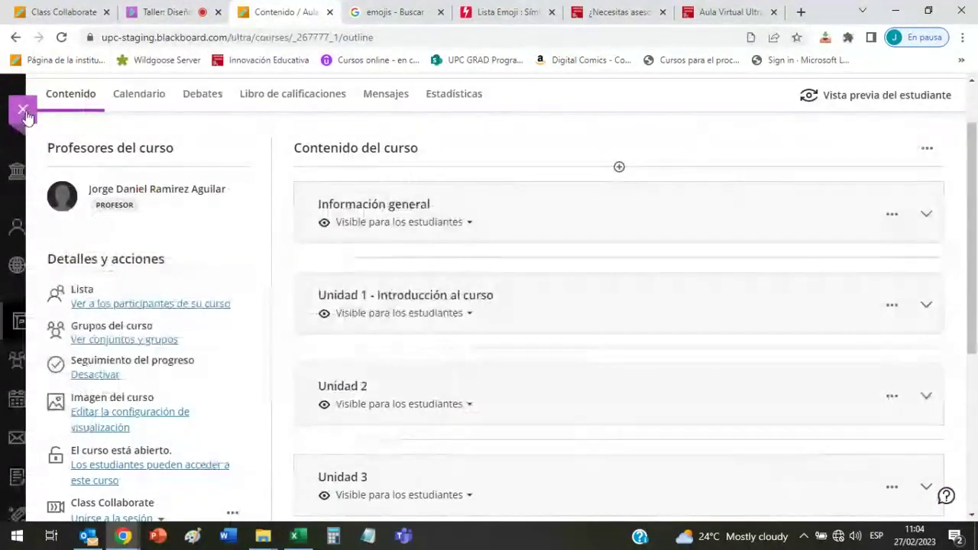
scroll(321, 227, "up", 1)
left_click(927, 220)
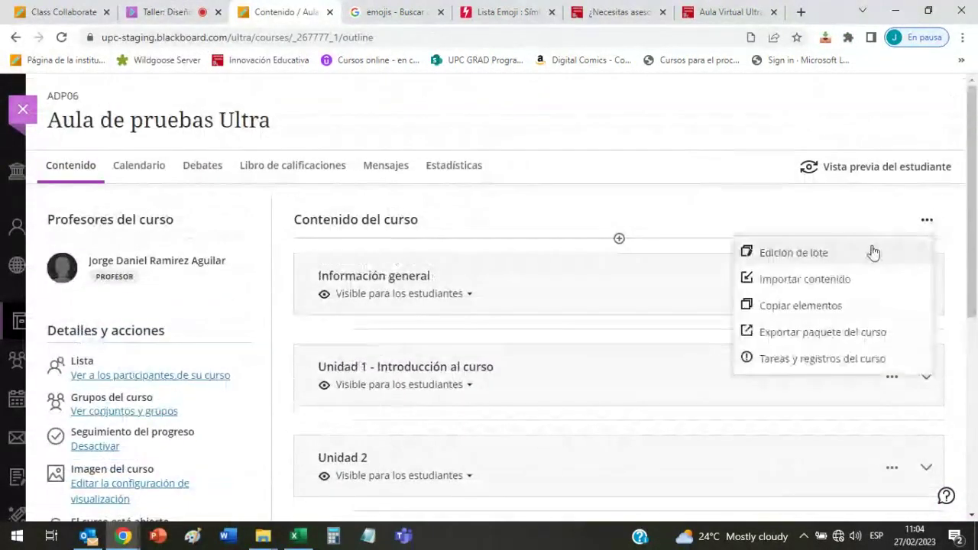
left_click(733, 185)
- Go back to the course list and compare its grid and list views, ending in the grid view
left_click(23, 110)
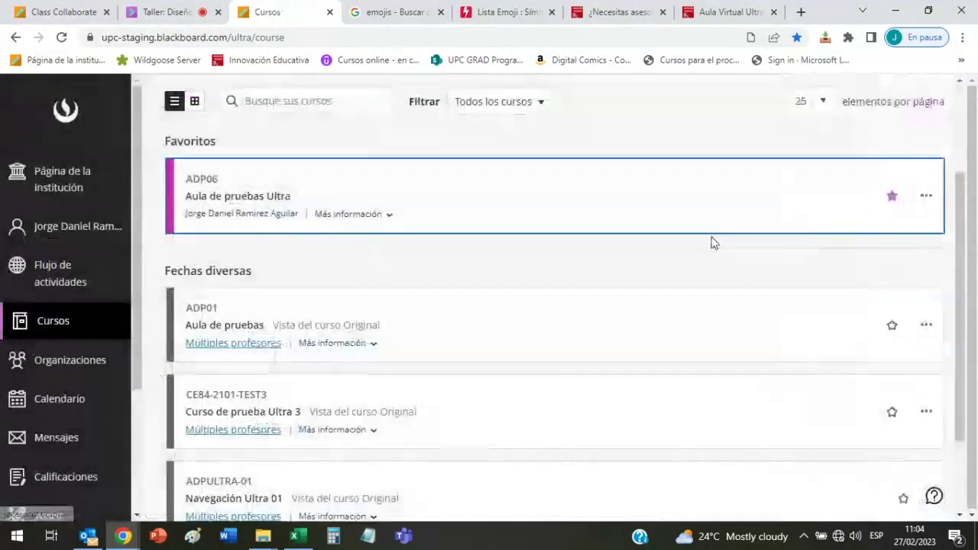
left_click(195, 174)
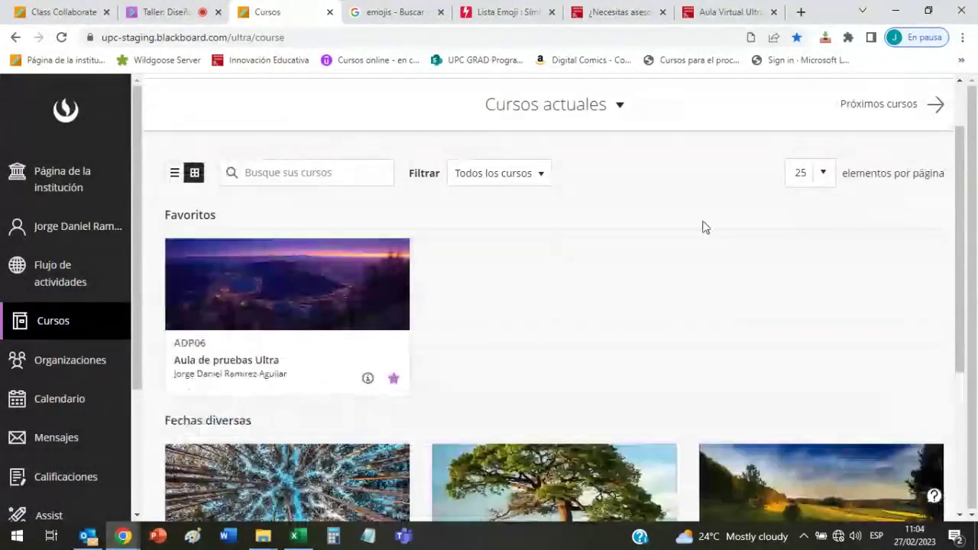
scroll(662, 245, "down", 1)
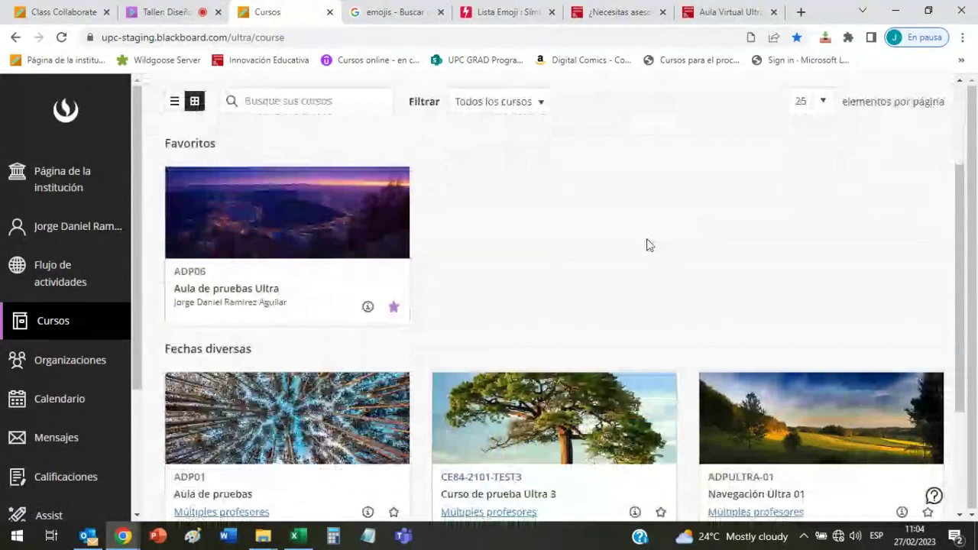
left_click(174, 101)
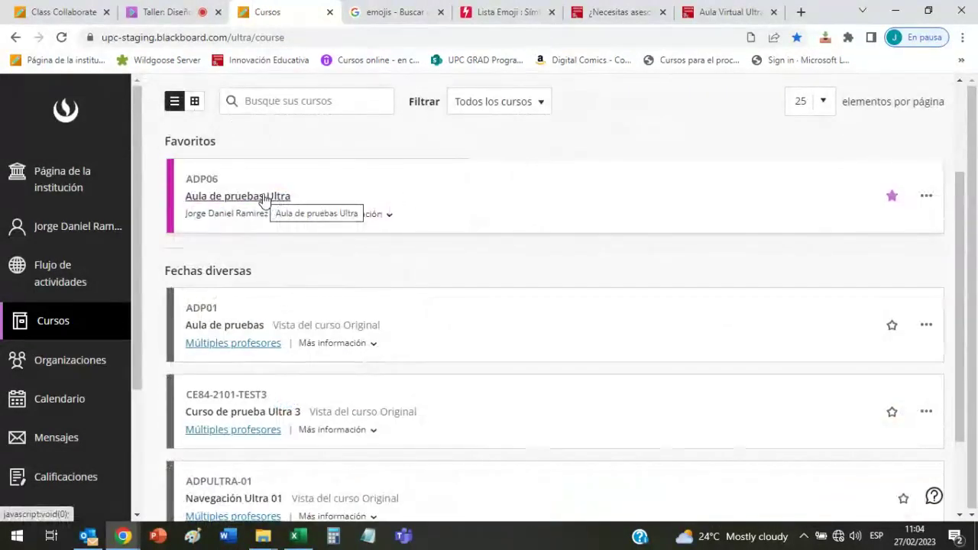
left_click(195, 101)
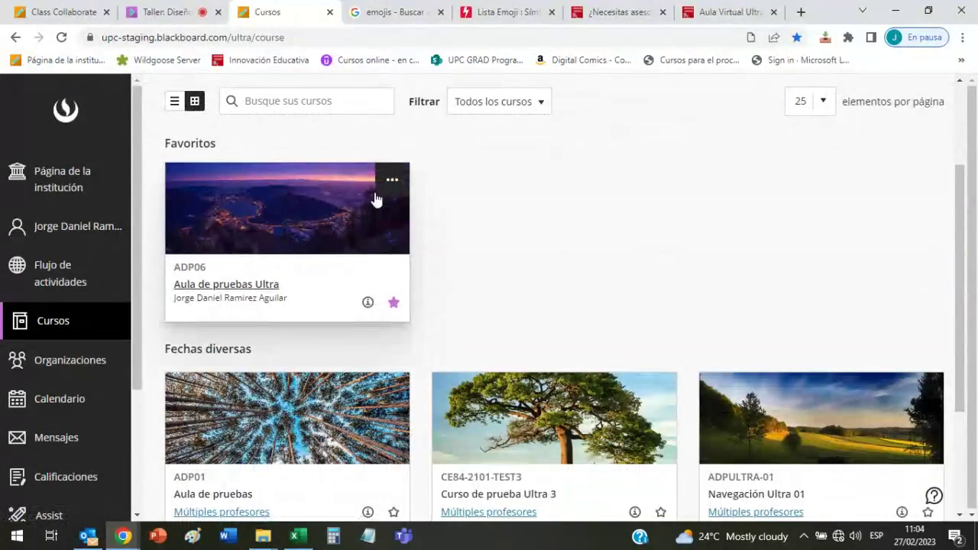
- View the Imagen del curso settings for Aula de pruebas Ultra and close them without changing anything
left_click(403, 180)
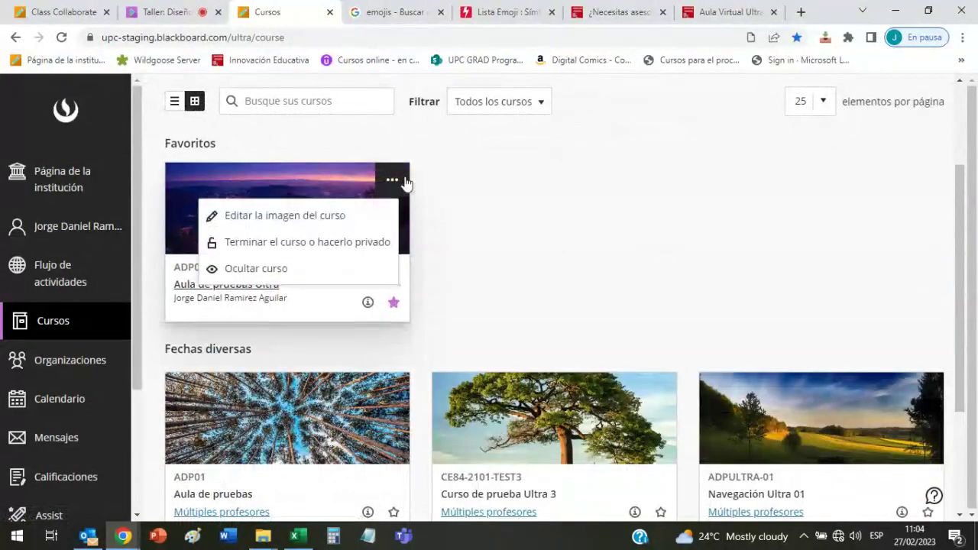
left_click(364, 217)
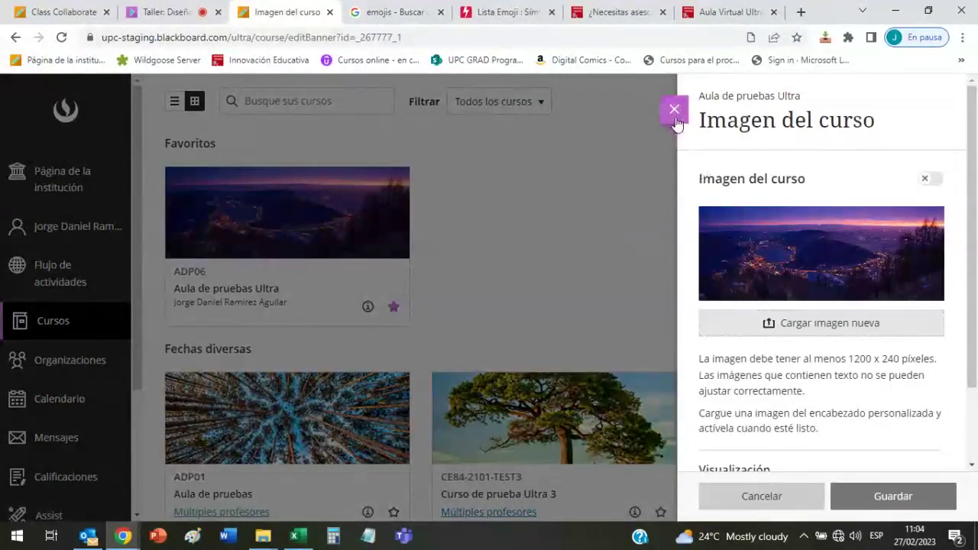
left_click(674, 109)
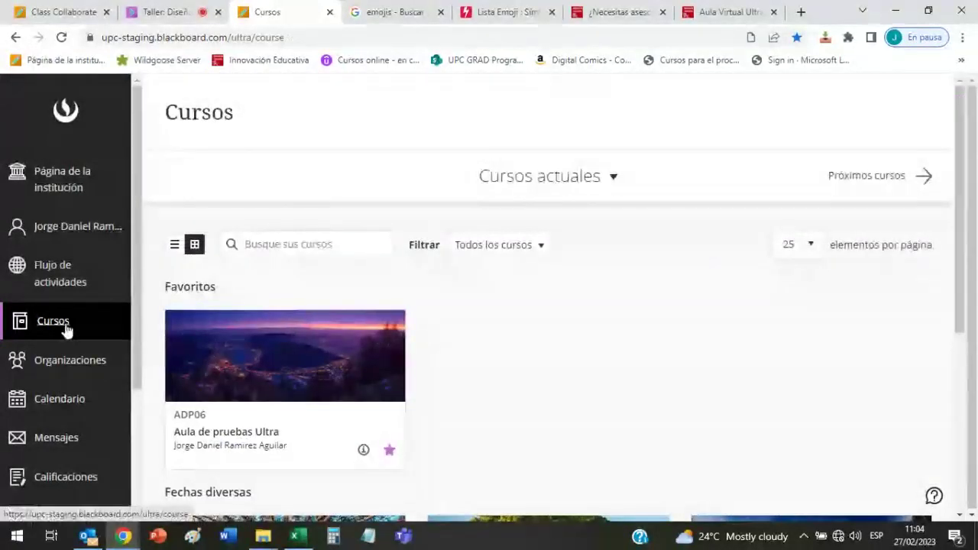
- Reopen Aula de pruebas Ultra from the list view of the courses and view the actions available for Contenido del curso
left_click(55, 321)
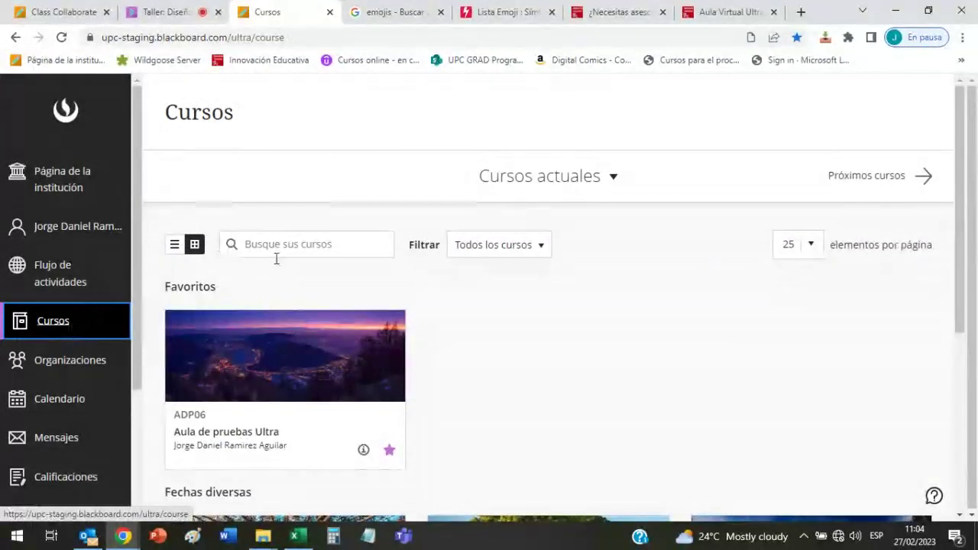
left_click(173, 243)
left_click(252, 341)
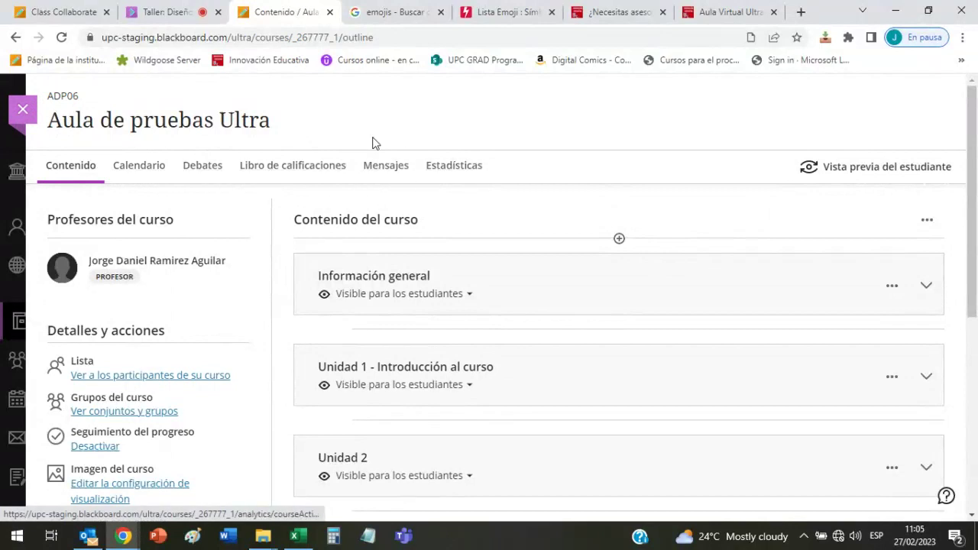
left_click(928, 221)
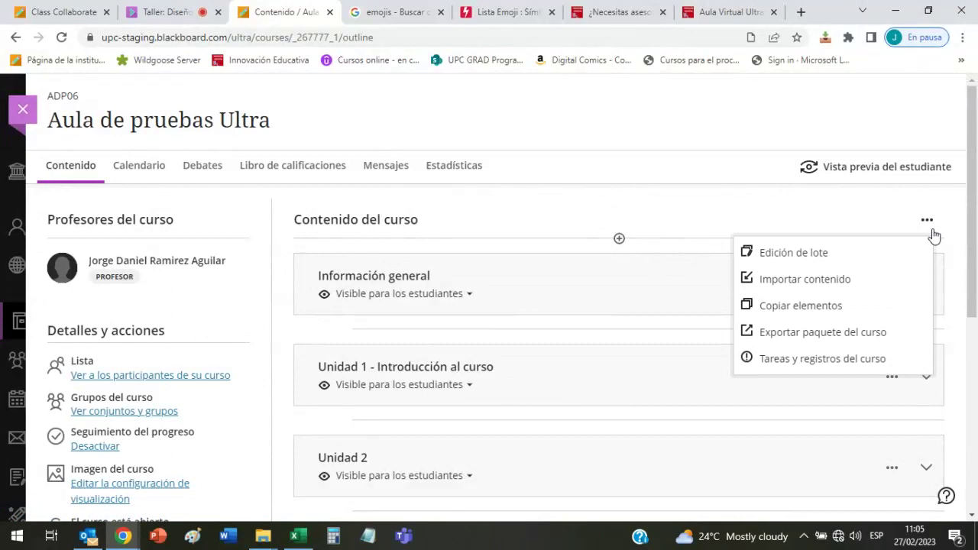
left_click(888, 200)
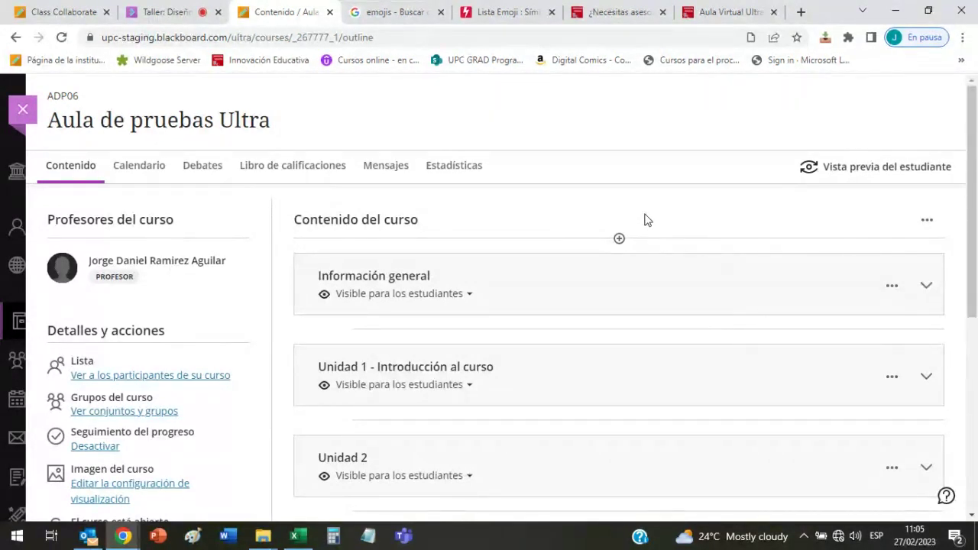
- Expand Unidad 1 - Introducción al curso and its Semana 1 folder, and view the actions available for Secciones.jpg
scroll(644, 220, "down", 2)
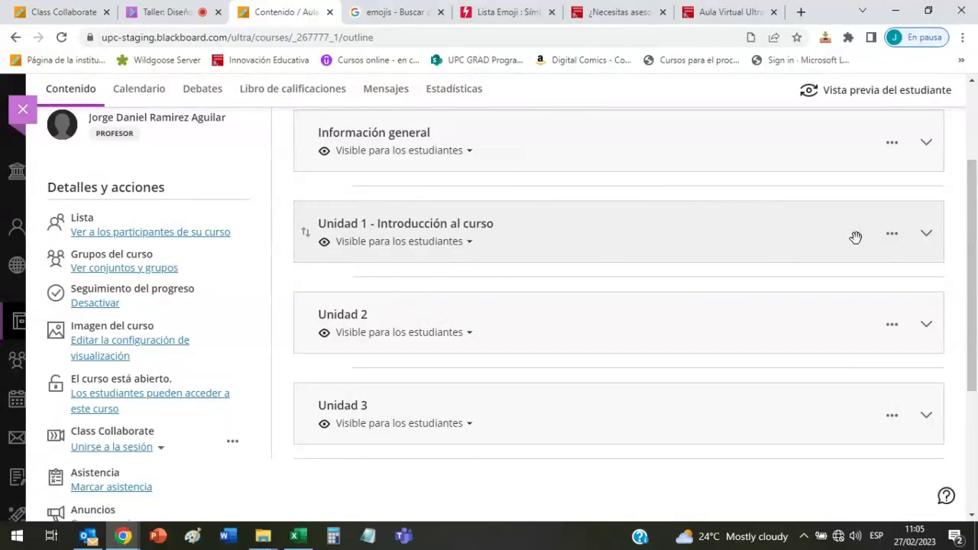
left_click(925, 233)
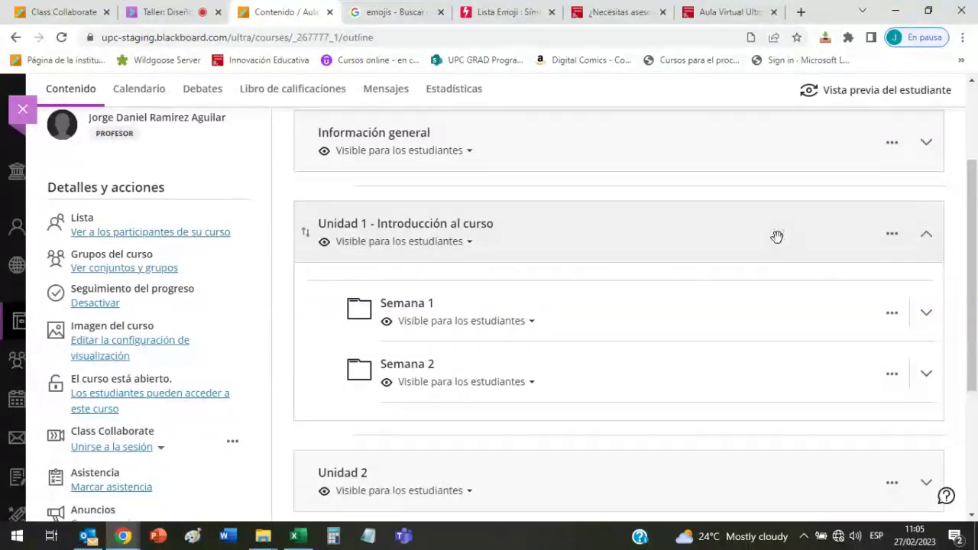
left_click(922, 309)
scroll(714, 303, "down", 2)
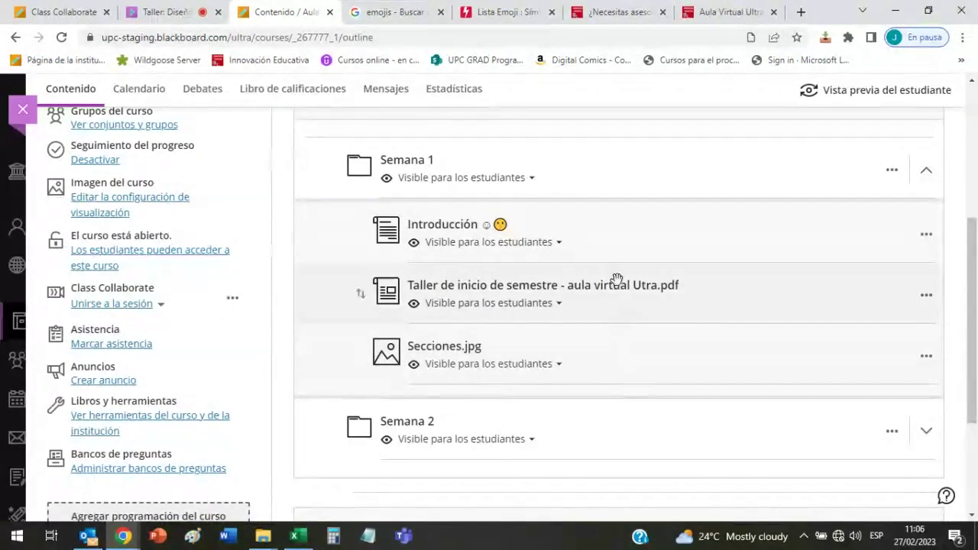
left_click(925, 357)
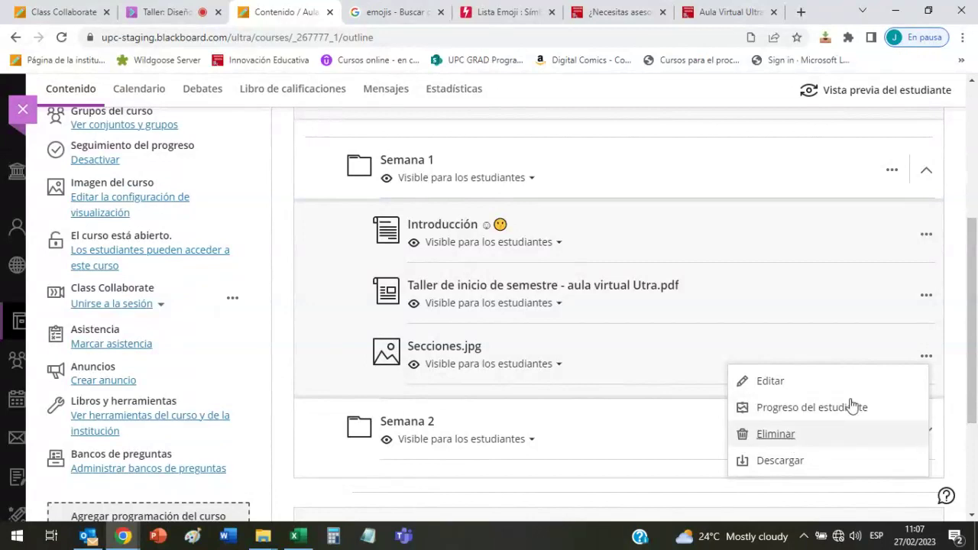
left_click(958, 348)
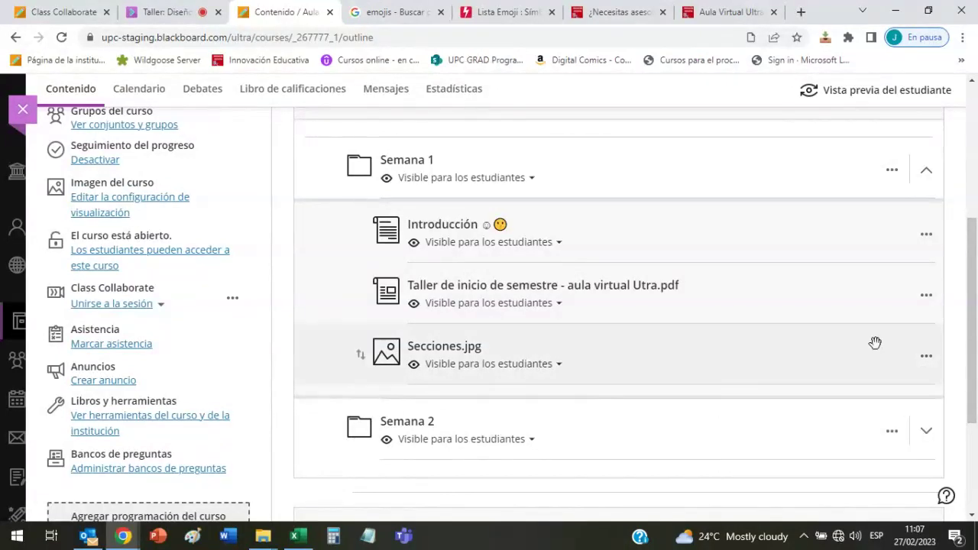
- Look through Taller de inicio de semestre - aula virtual Utra.pdf as far as the link on page 7 and close the file
scroll(860, 348, "up", 1)
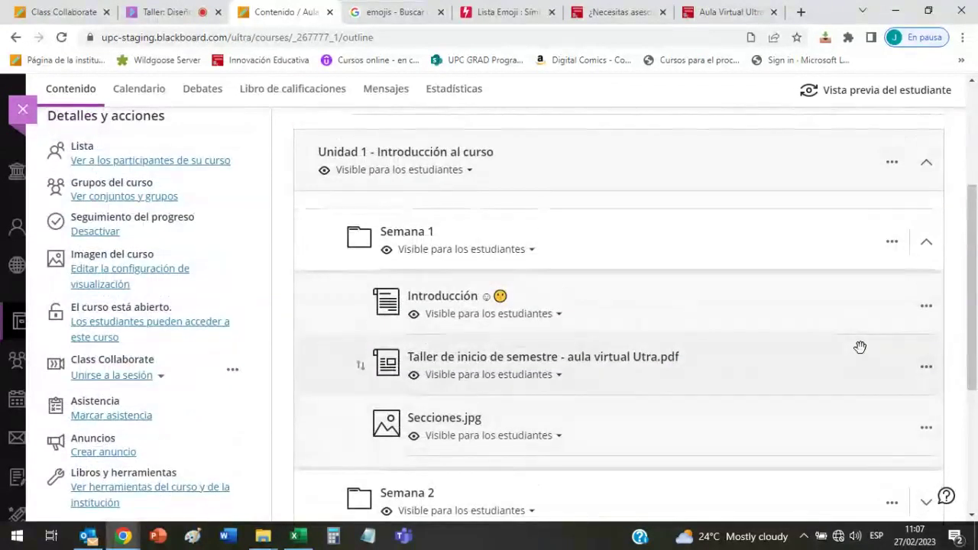
left_click(620, 366)
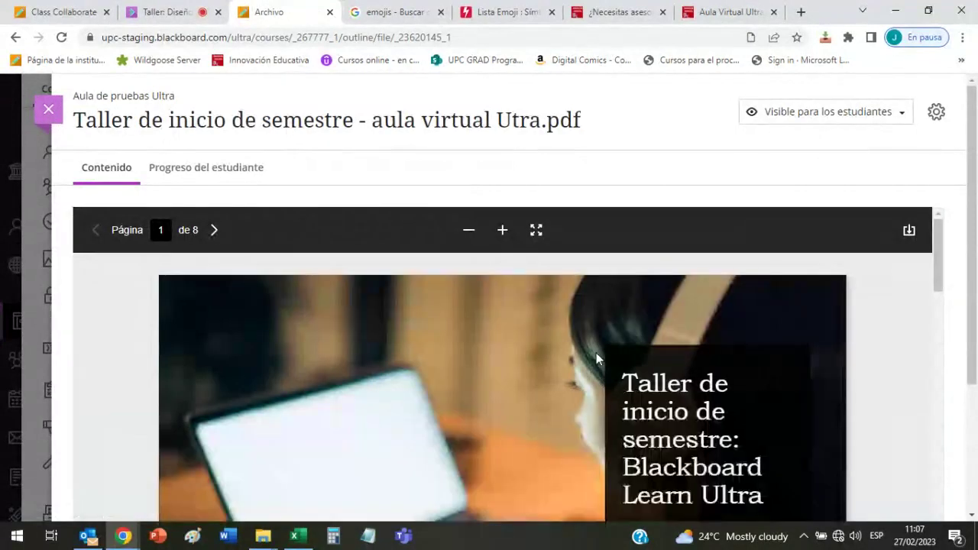
scroll(598, 359, "down", 20)
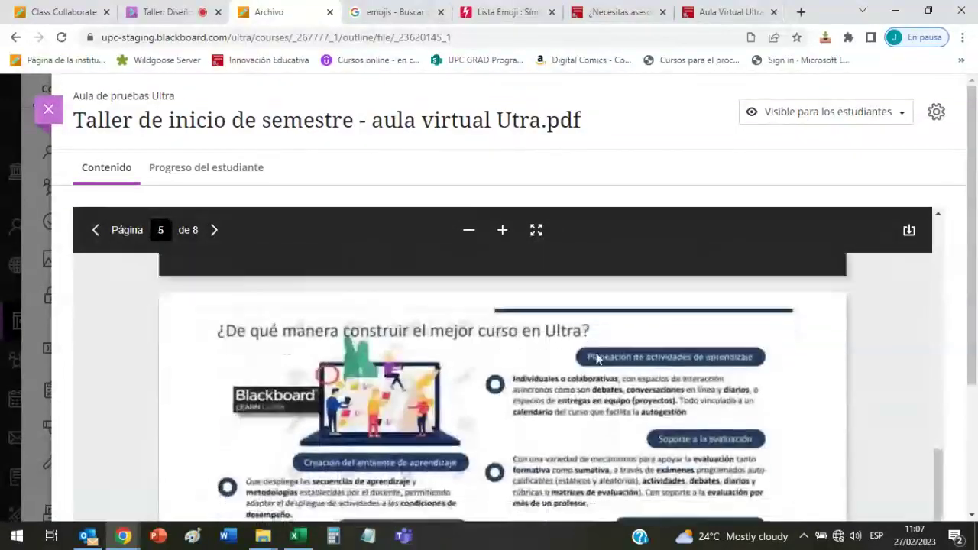
scroll(598, 359, "down", 5)
scroll(595, 356, "up", 1)
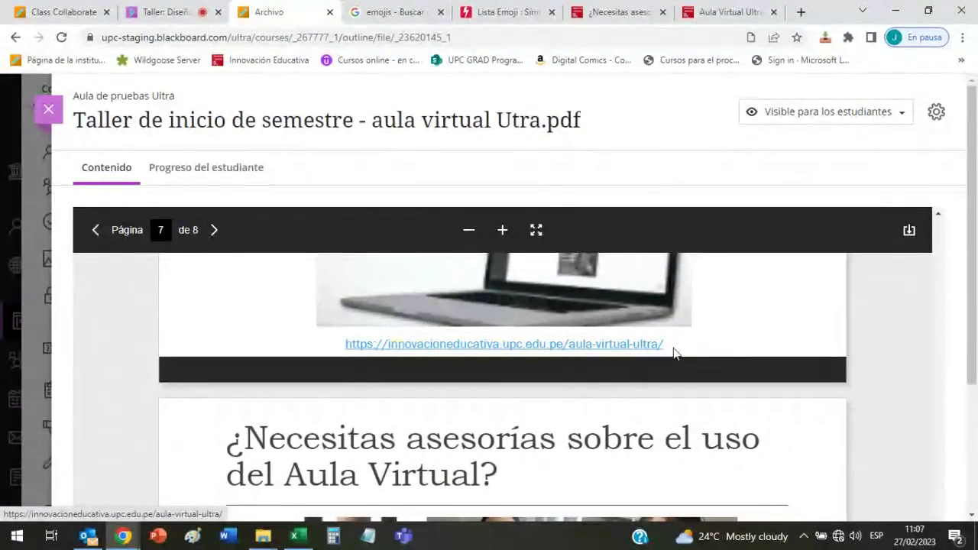
scroll(656, 374, "up", 1)
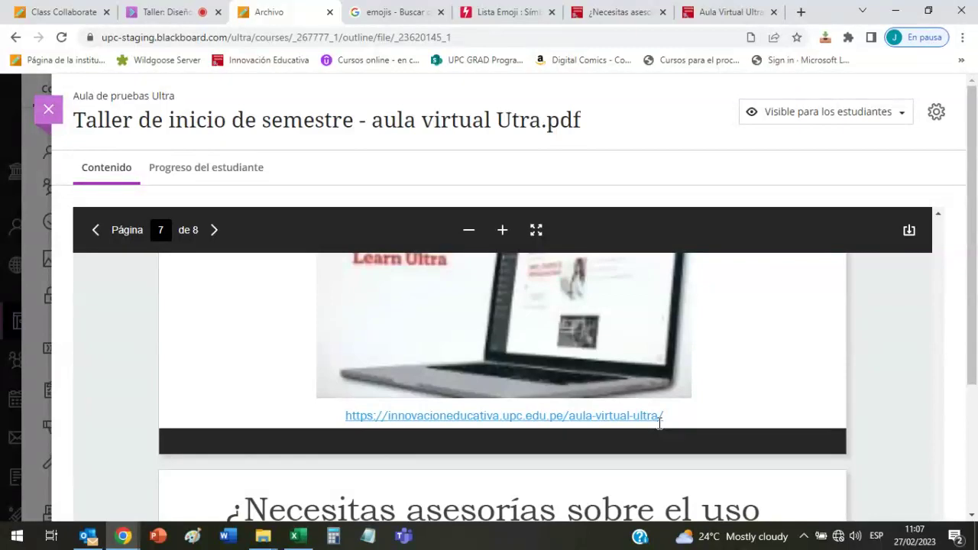
left_click(48, 109)
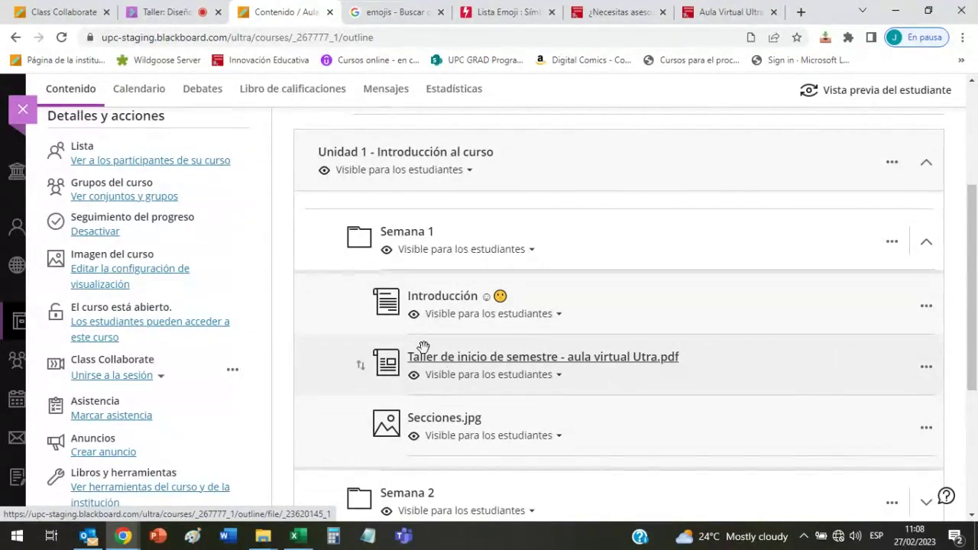
- Permanently delete Taller de inicio de semestre - aula virtual Utra.pdf from the Semana 1 folder
left_click_drag(421, 344, 572, 371)
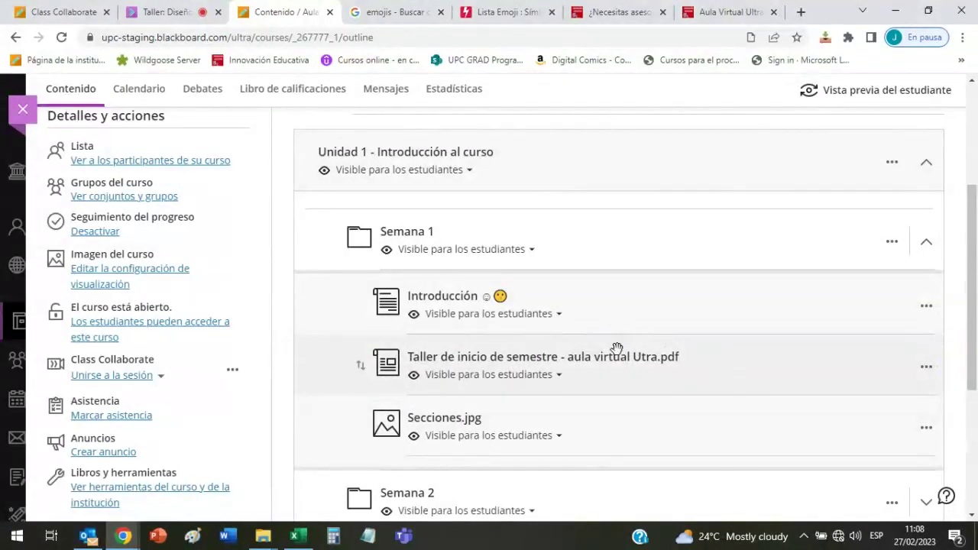
left_click(928, 368)
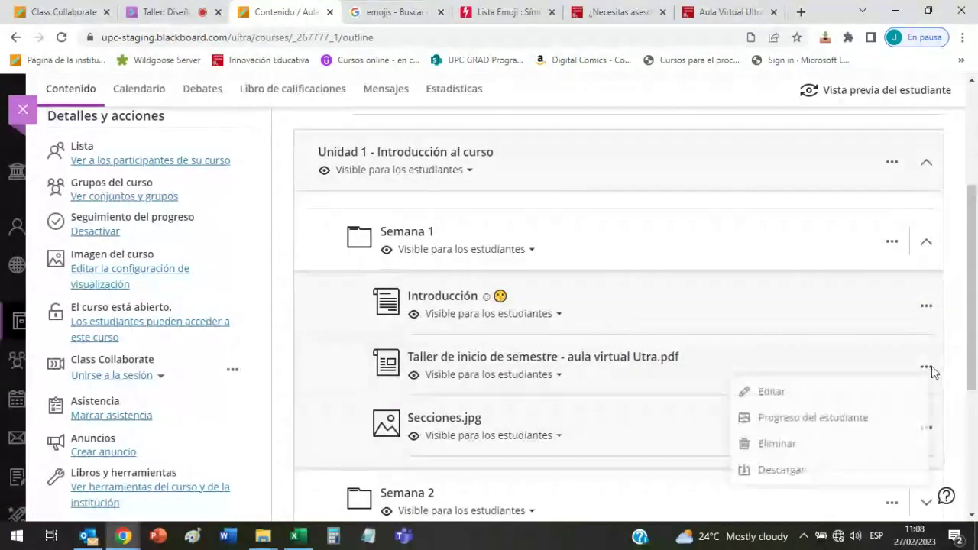
left_click(792, 450)
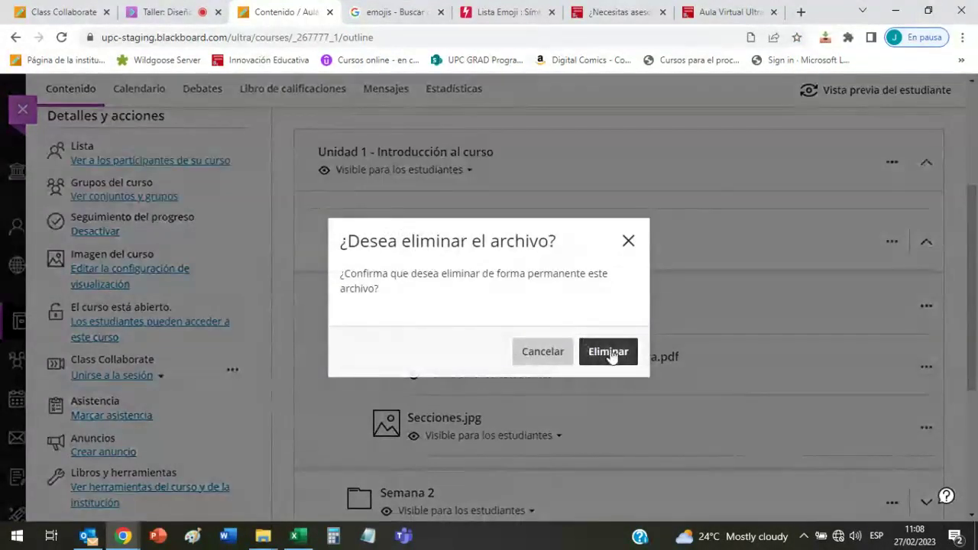
left_click(611, 351)
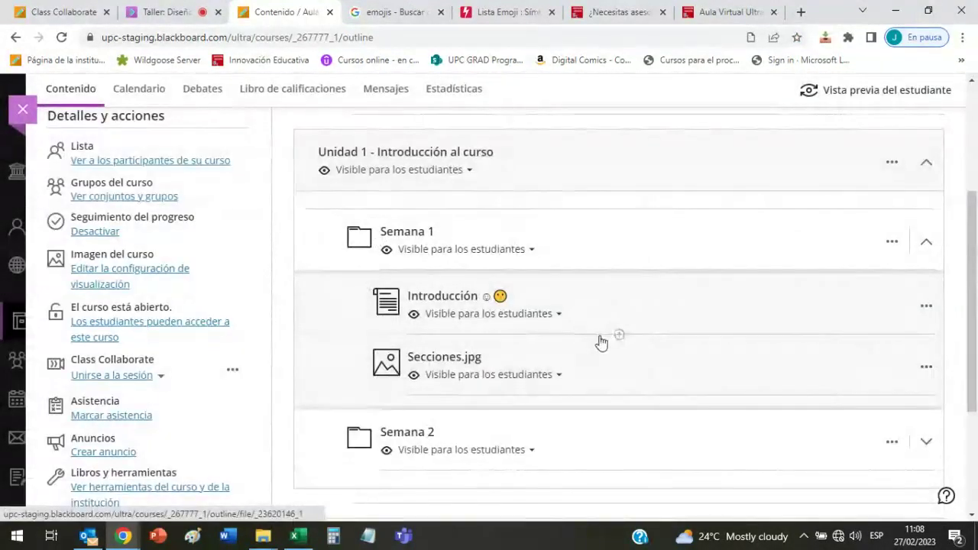
- Upload Taller de inicio de semestre - aula virtual Utra.pdf between Introducción and Secciones.jpg in Semana 1 and make it visible to students
left_click(619, 336)
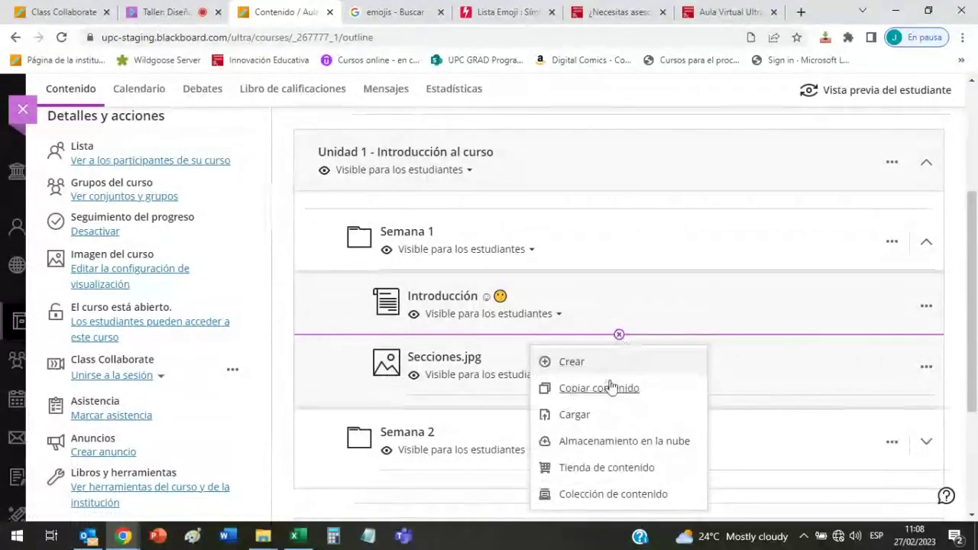
left_click(609, 419)
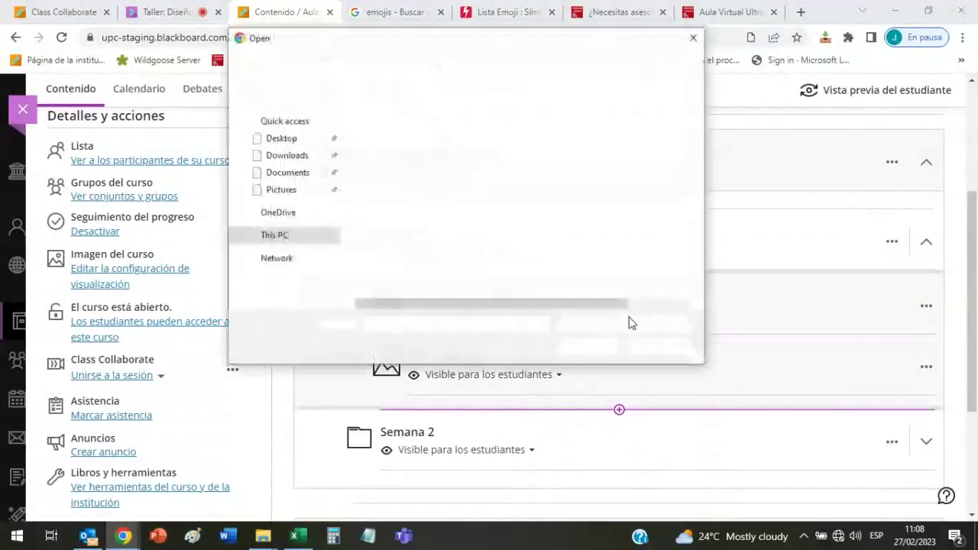
left_click(437, 193)
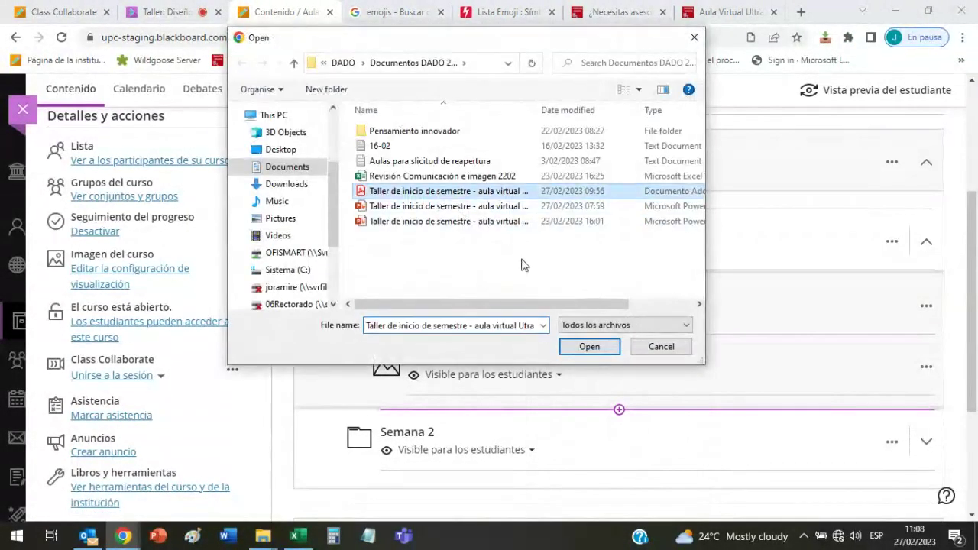
left_click(588, 348)
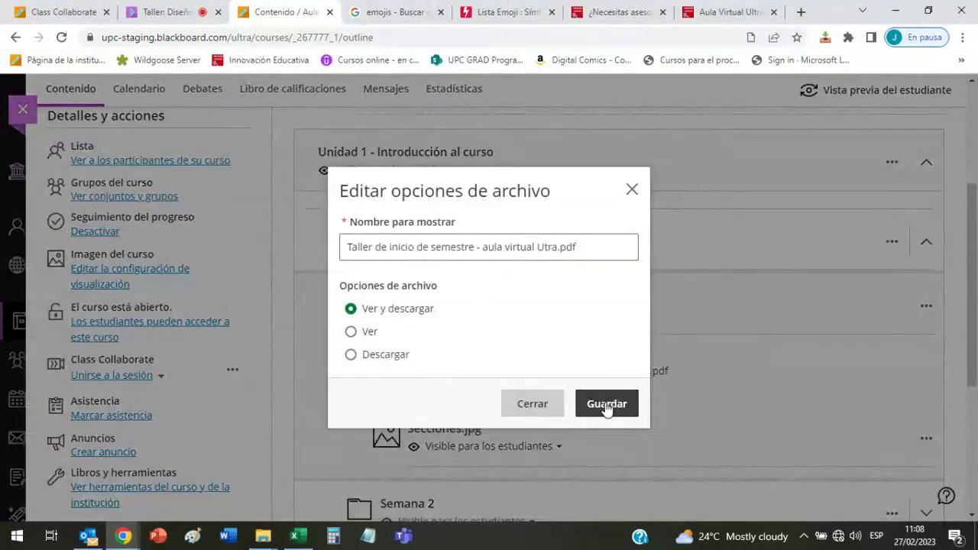
left_click(604, 405)
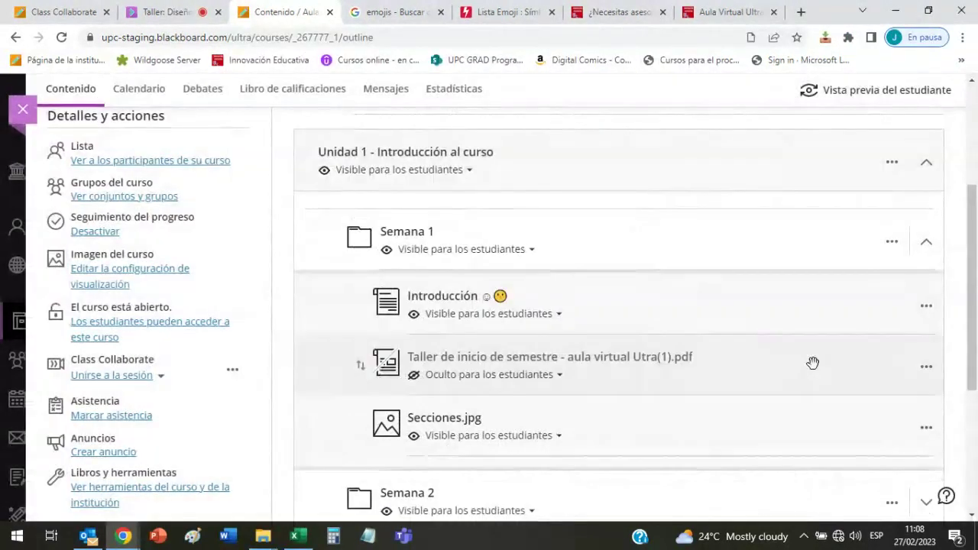
left_click(539, 386)
left_click(480, 402)
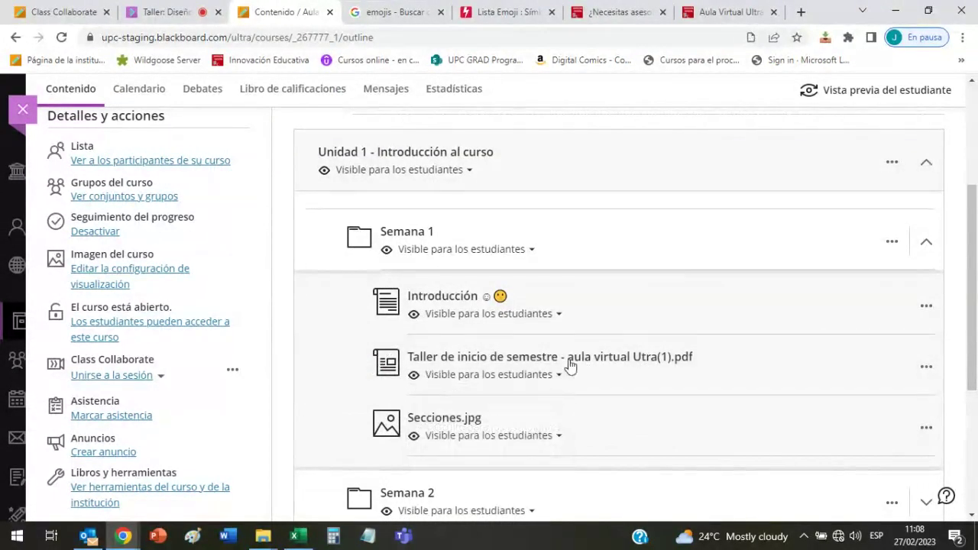
- Look through Taller de inicio de semestre - aula virtual Utra(1).pdf in Semana 1 as far as the link on page 6 and close the file
left_click(637, 359)
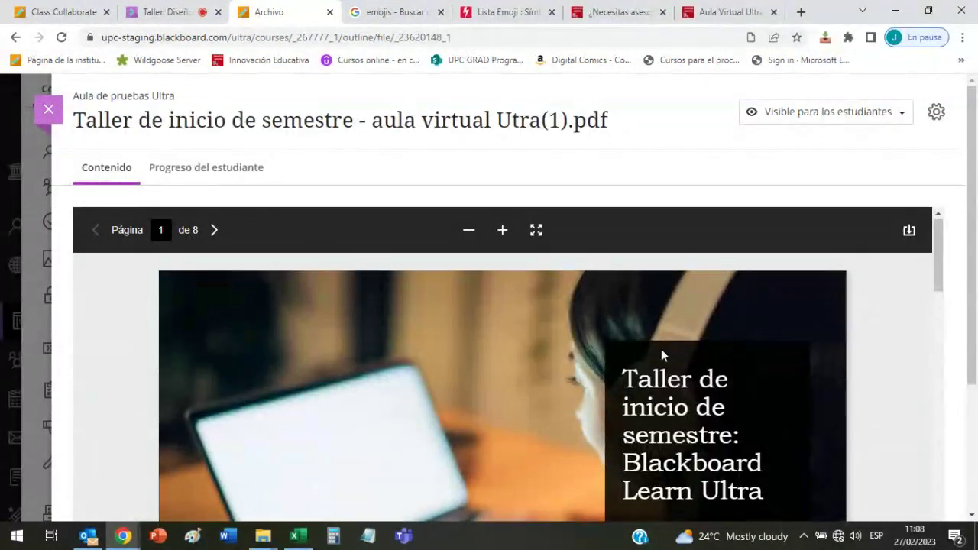
scroll(661, 354, "down", 10)
left_click_drag(357, 315, 592, 319)
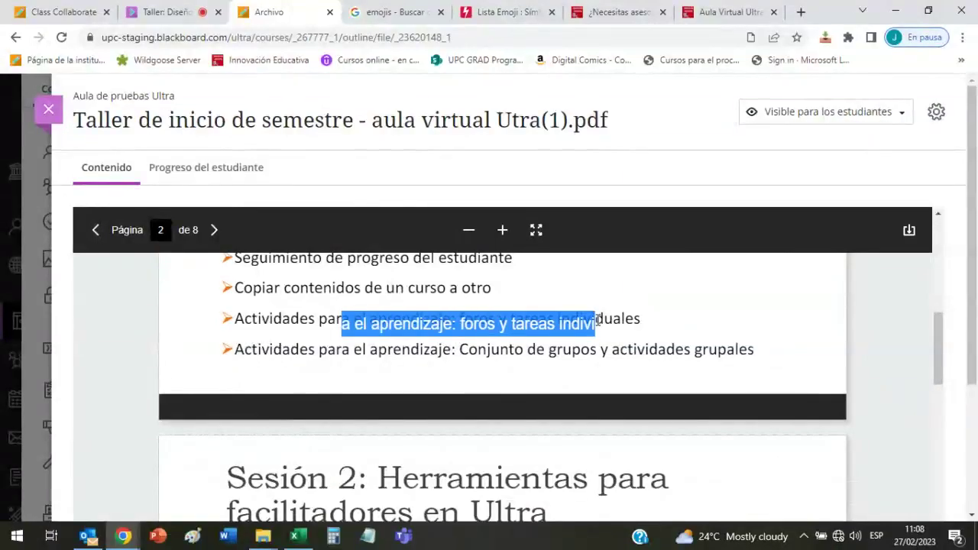
left_click(634, 353)
scroll(633, 356, "down", 4)
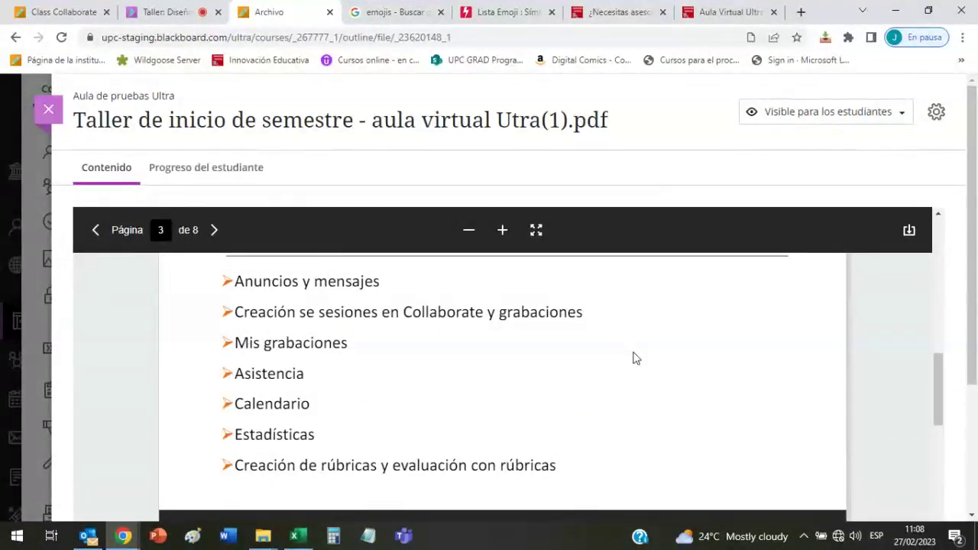
scroll(635, 359, "down", 1)
scroll(633, 359, "down", 10)
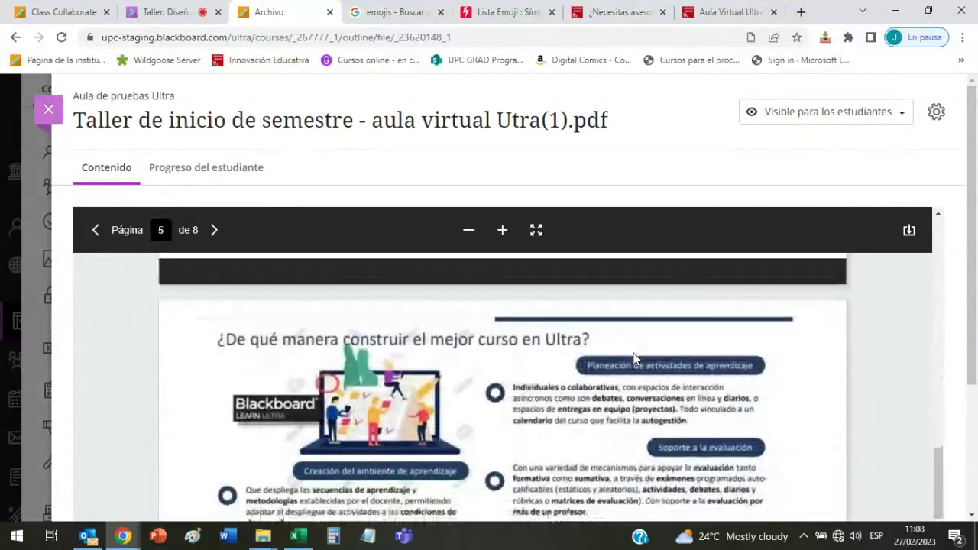
scroll(633, 359, "down", 5)
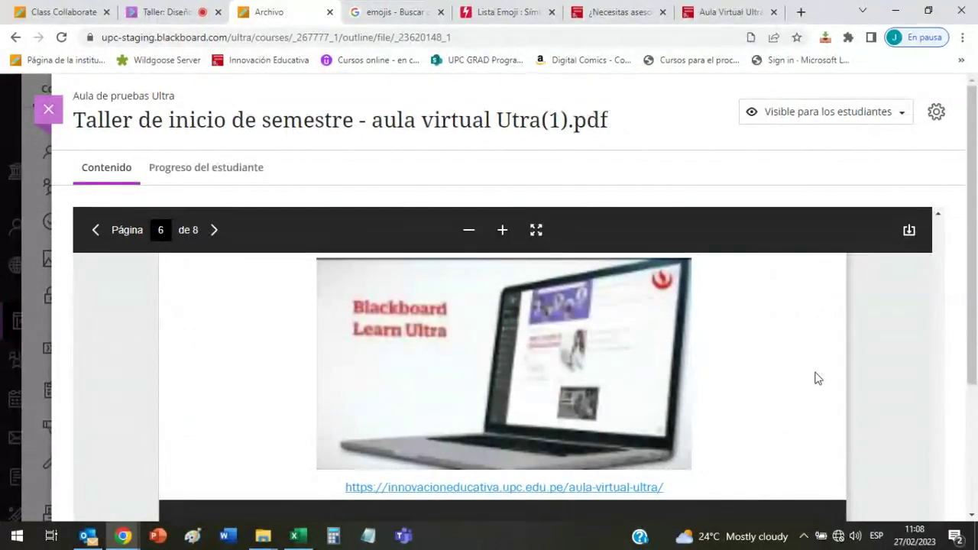
key("Escape")
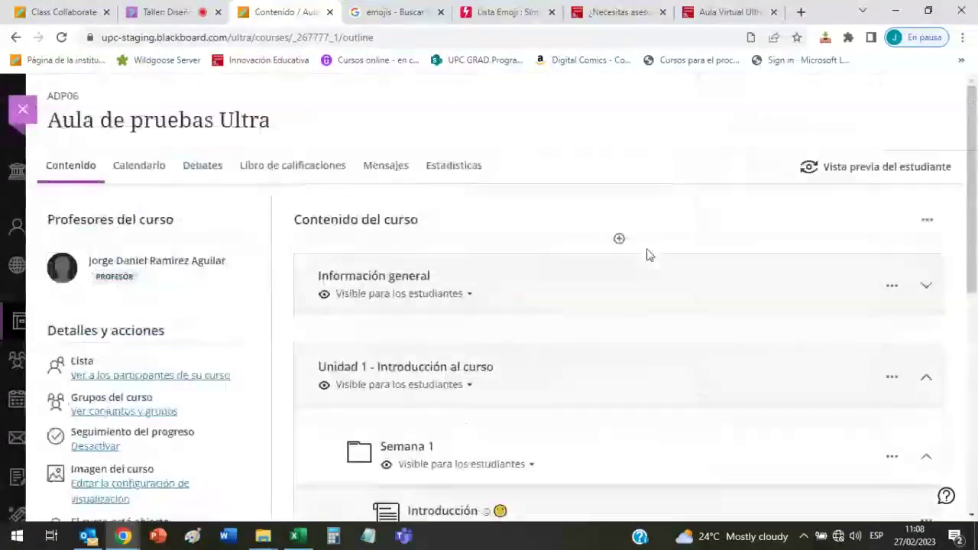
- Open the Introducción document in Semana 1 and its ¿Qué es la ciberseguridad? text block for editing
scroll(647, 293, "down", 4)
scroll(653, 305, "up", 1)
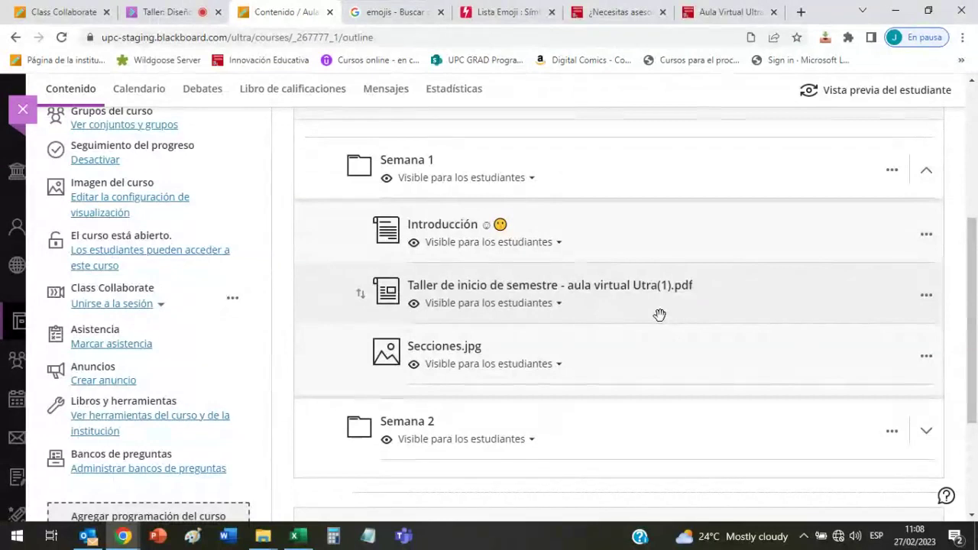
left_click(442, 221)
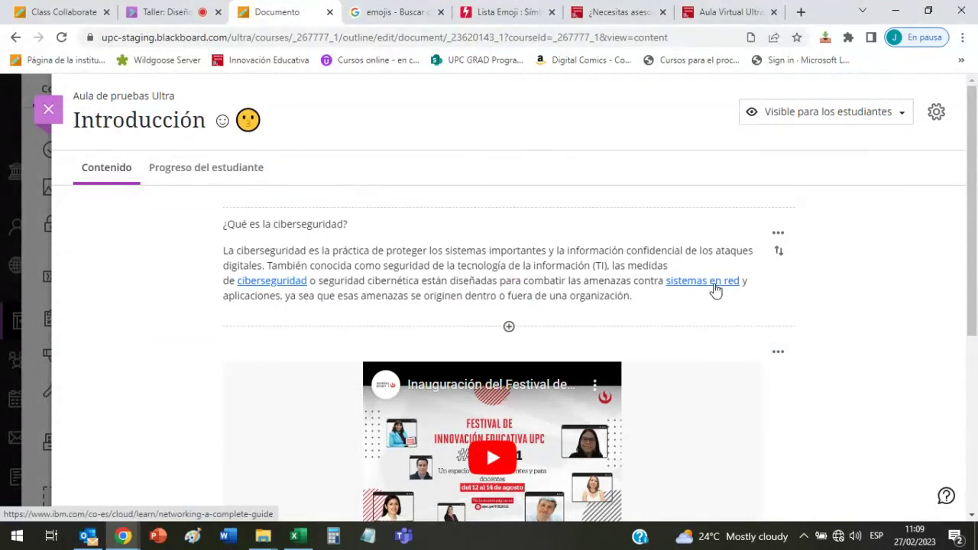
left_click(777, 233)
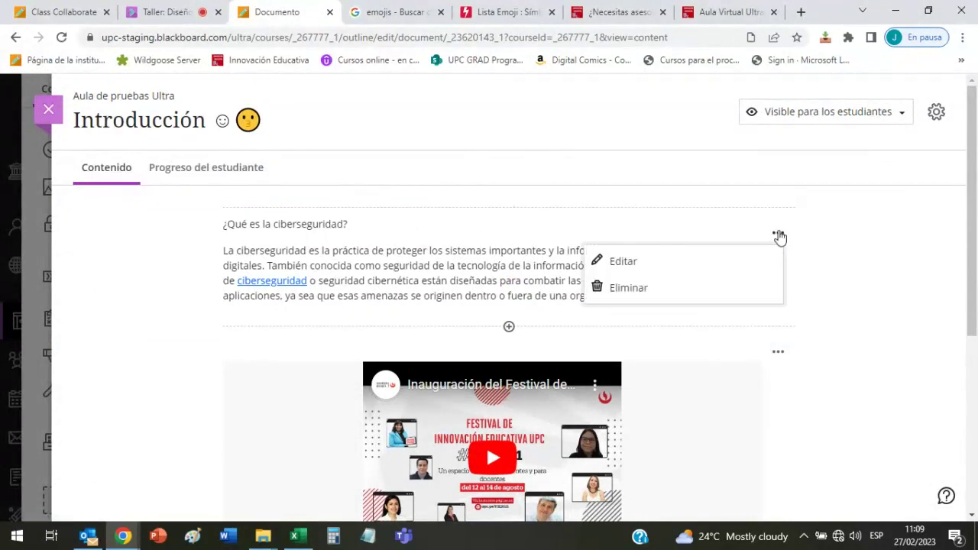
left_click(665, 262)
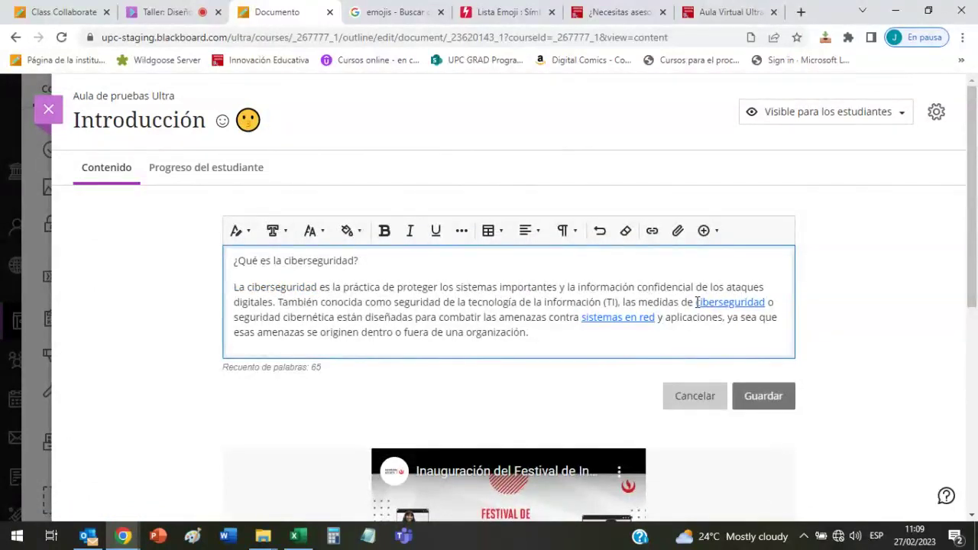
- View the URL of the ciberseguridad link in the text block, then cancel the edits and close the Introducción document
left_click_drag(695, 301, 757, 306)
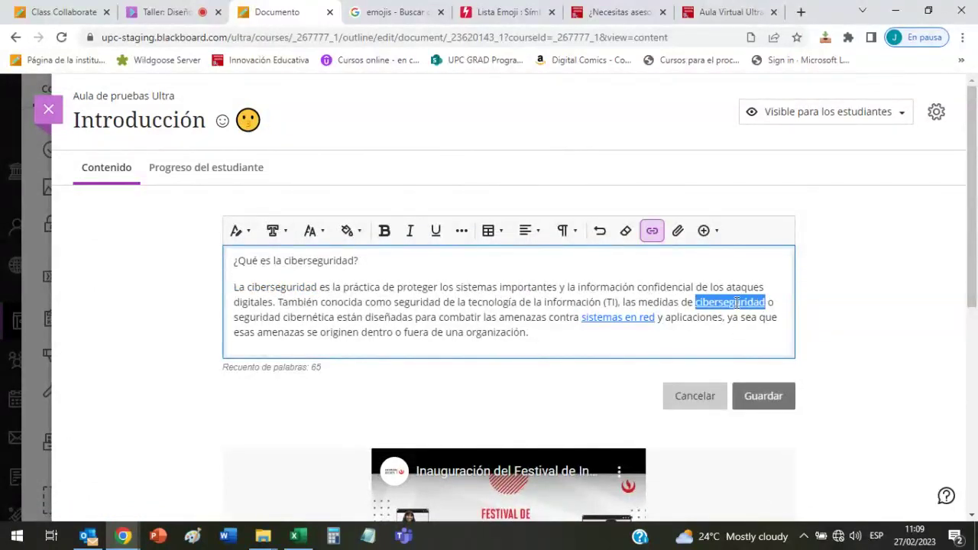
left_click(651, 233)
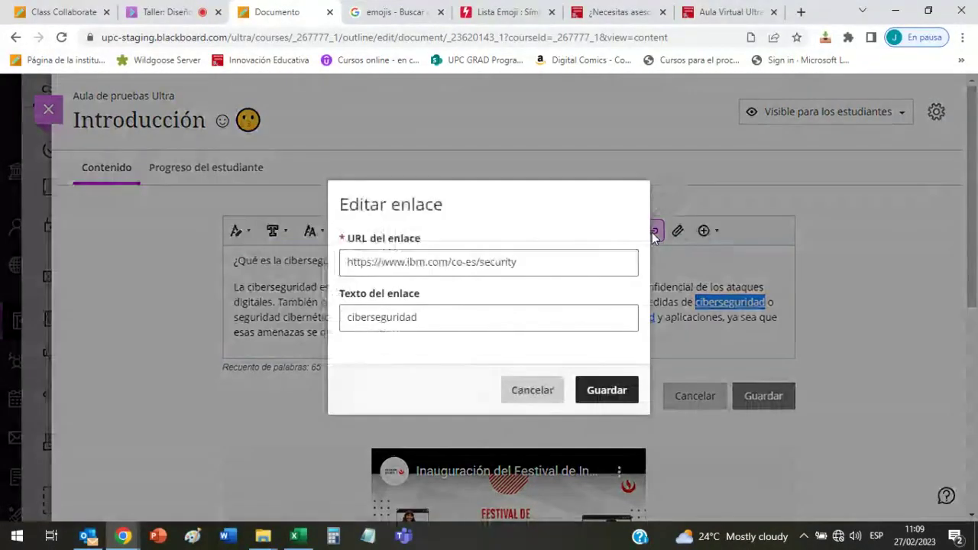
left_click(551, 263)
left_click_drag(551, 262, 346, 262)
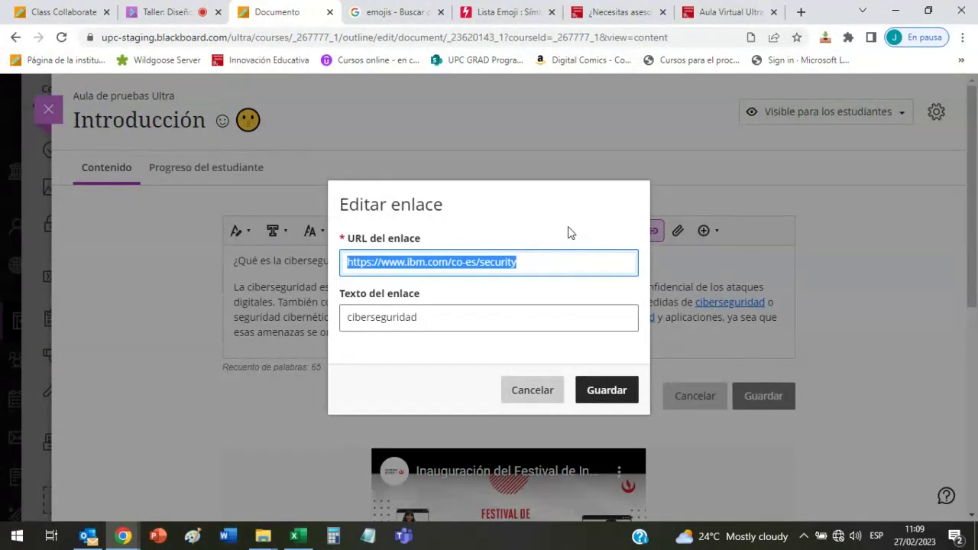
left_click(555, 394)
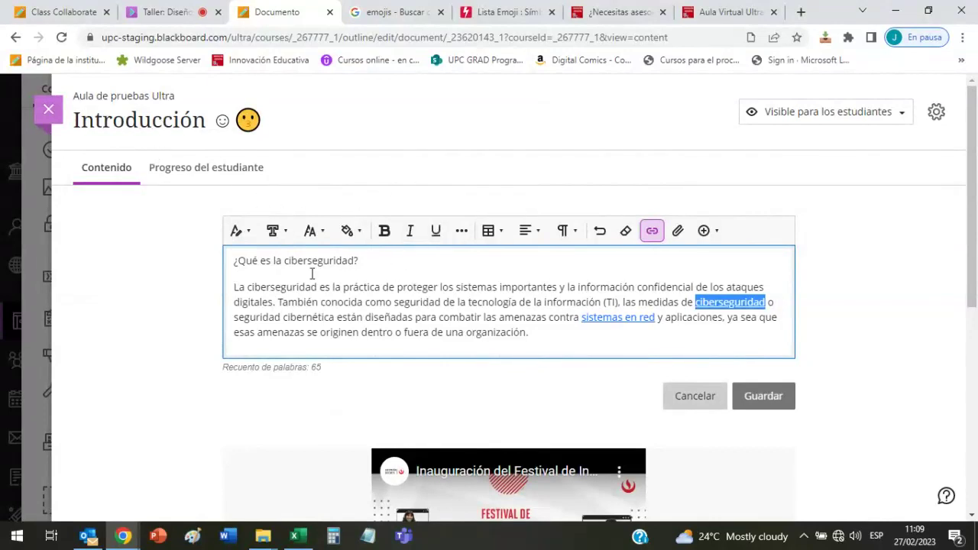
left_click(695, 396)
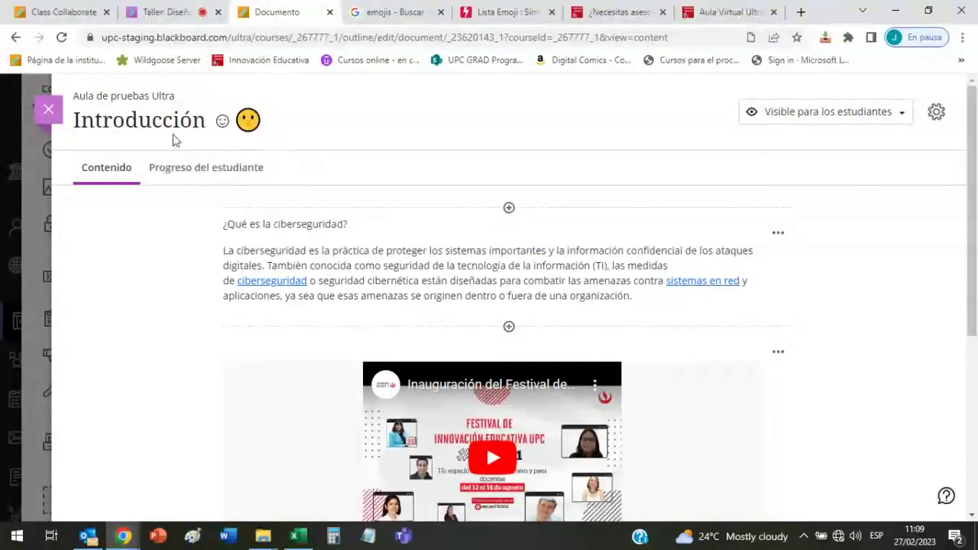
left_click(49, 109)
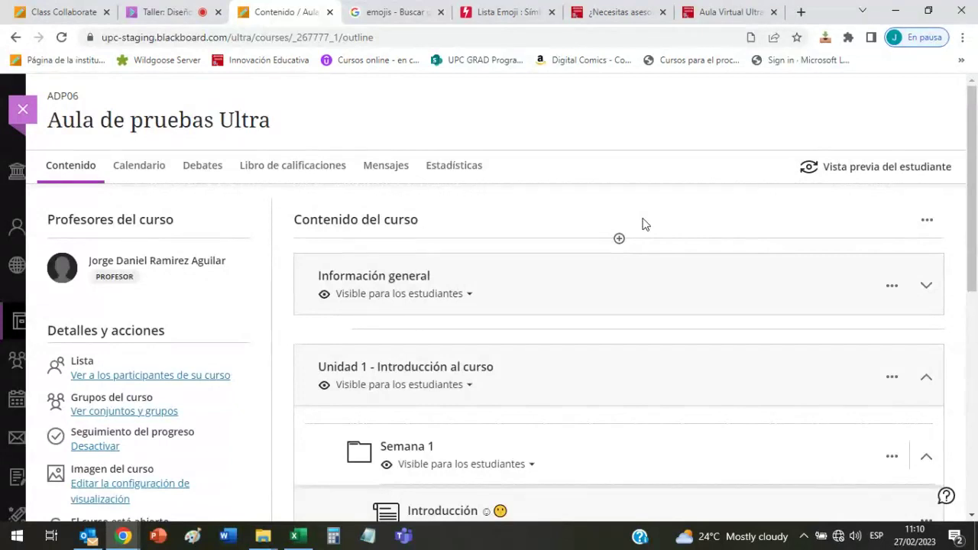
- Check the latest chat messages in the Collaborate session and return to the Aula de pruebas Ultra course
left_click(159, 9)
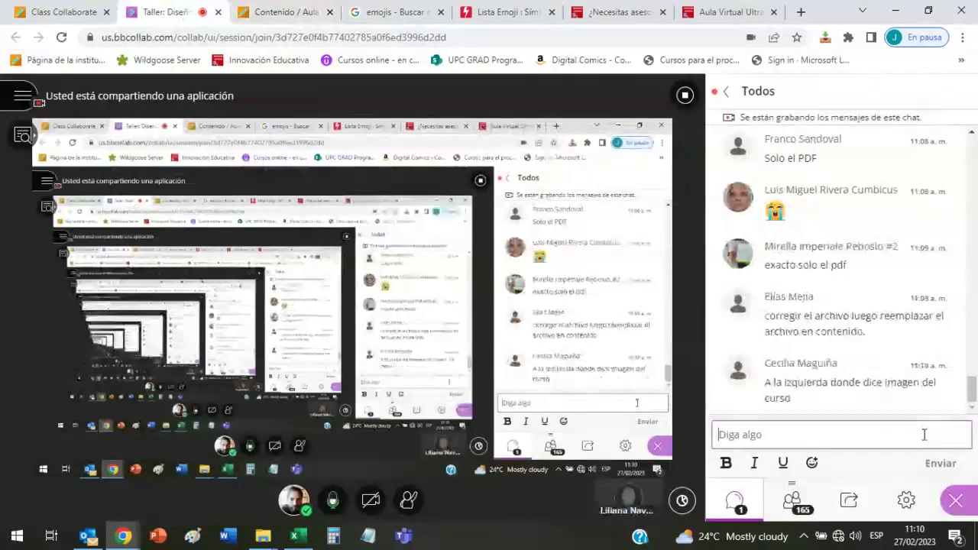
left_click(284, 11)
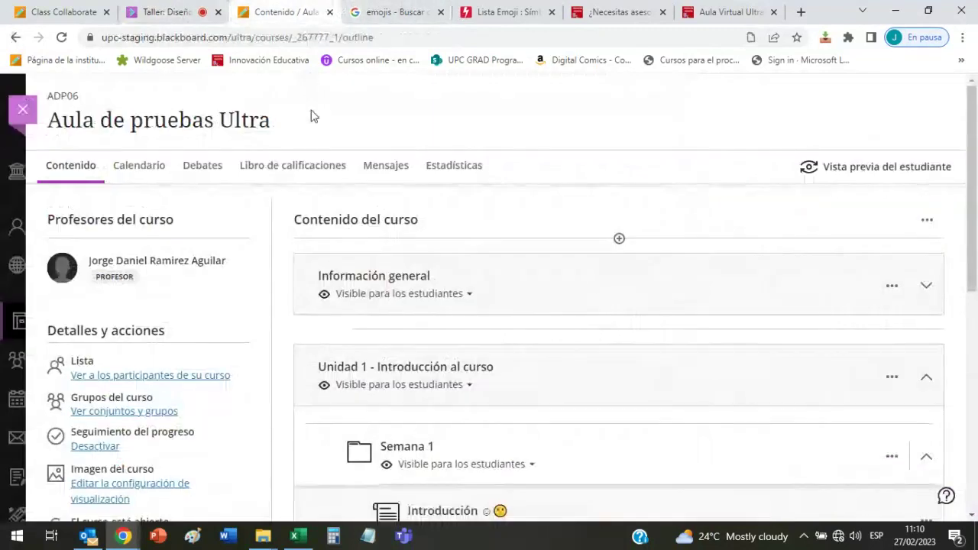
left_click(170, 8)
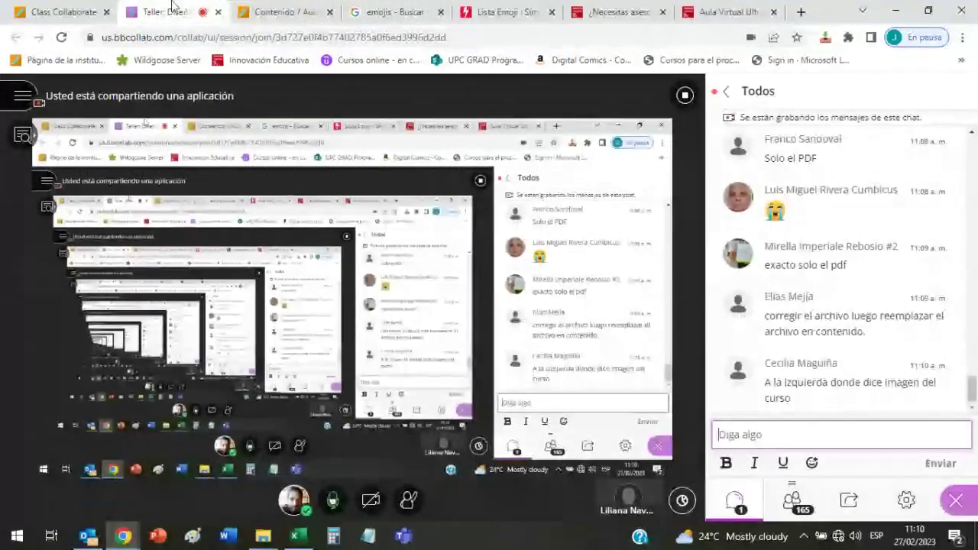
left_click(240, 6)
- Return to the course list in grid view, view the course image settings of Aula de pruebas Ultra and close them without saving
left_click(18, 105)
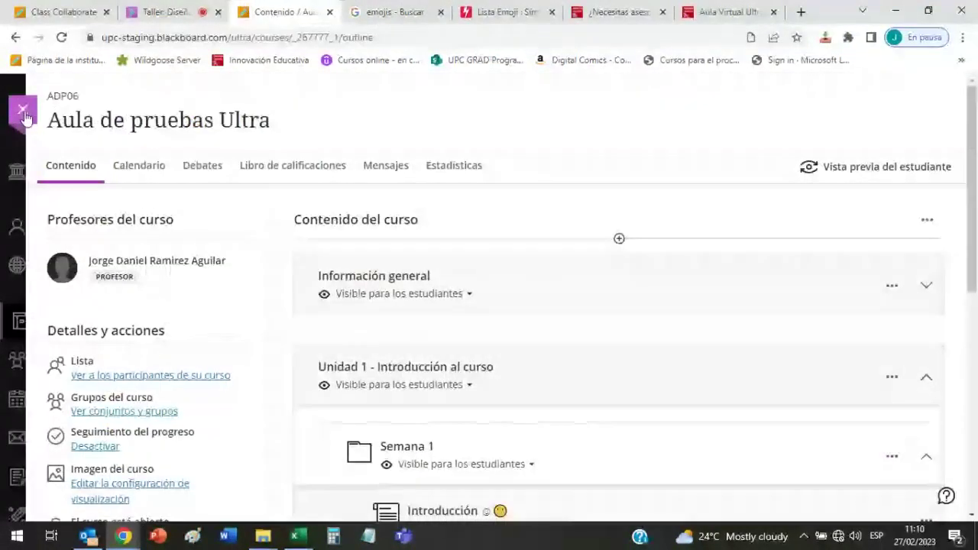
left_click(194, 244)
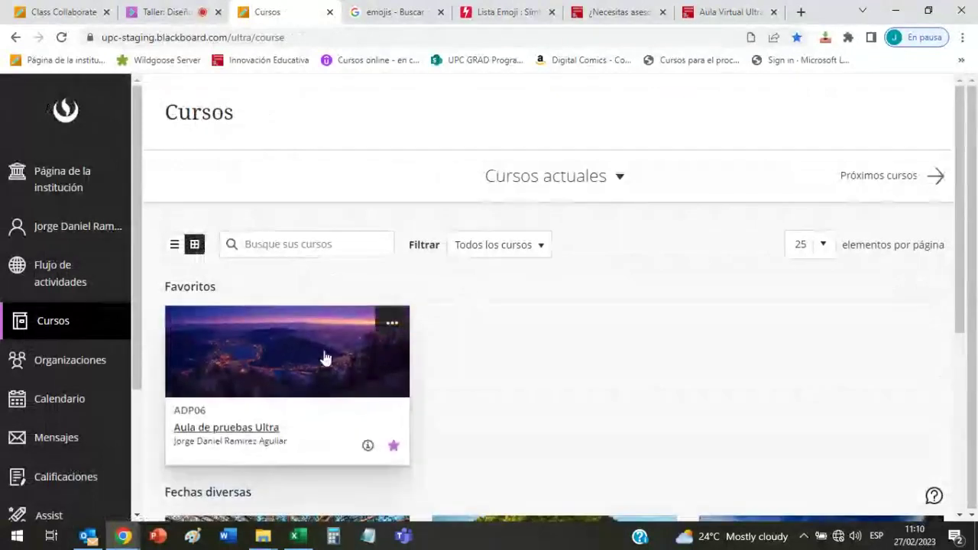
left_click(391, 327)
left_click(314, 362)
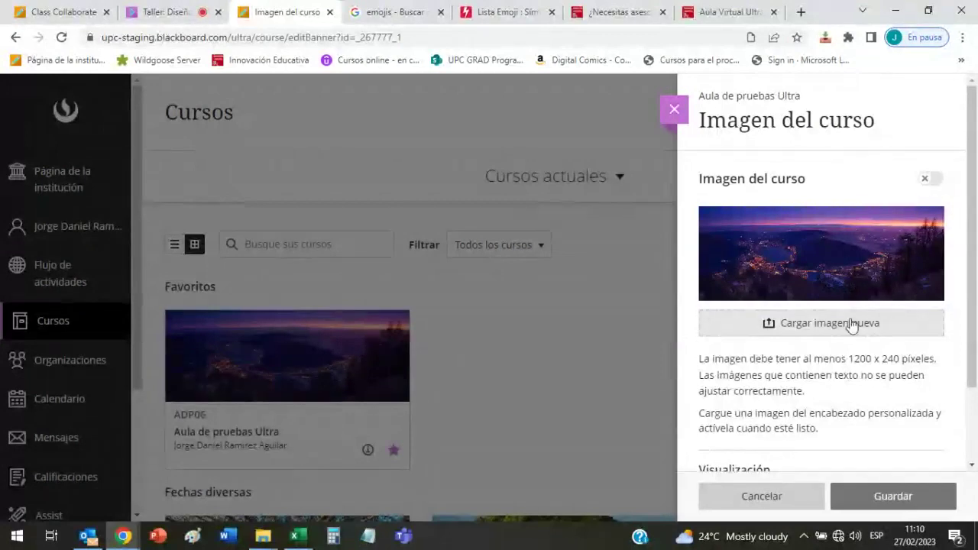
left_click(674, 110)
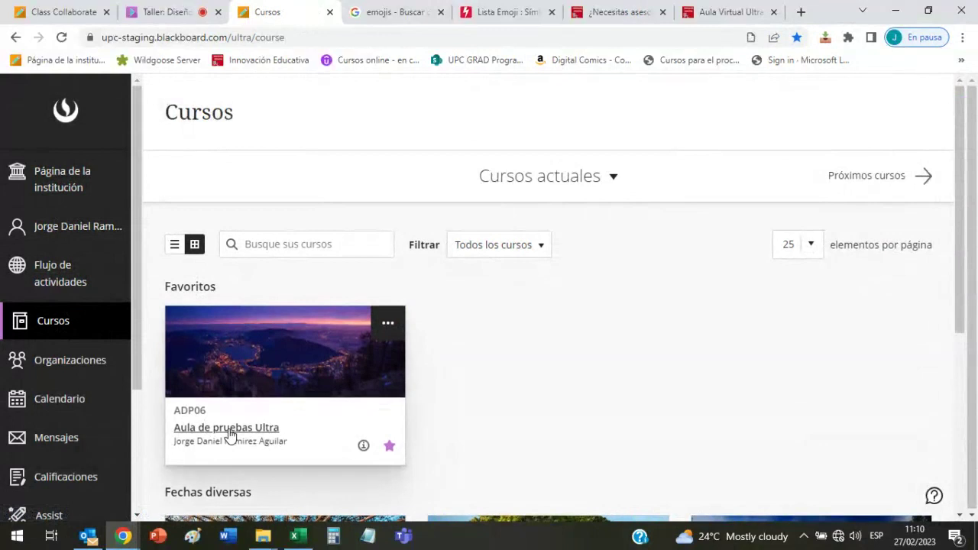
- Check the Collaborate session chat again and reopen the Aula de pruebas Ultra course from the course list
left_click(164, 11)
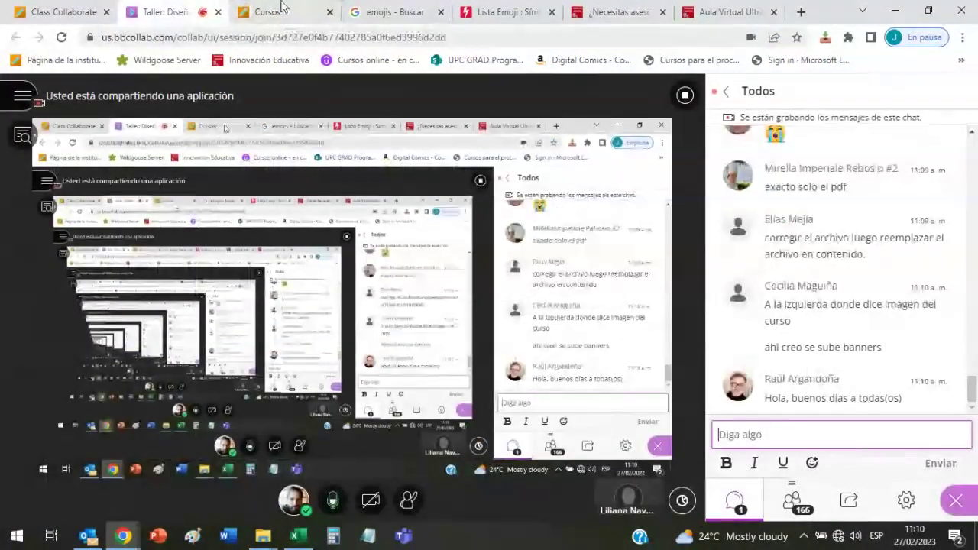
left_click(276, 11)
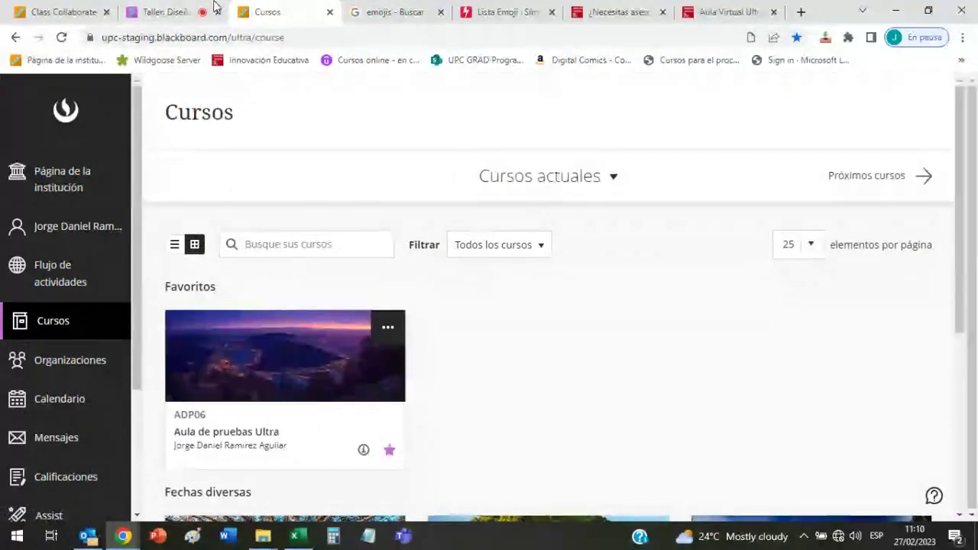
left_click(248, 430)
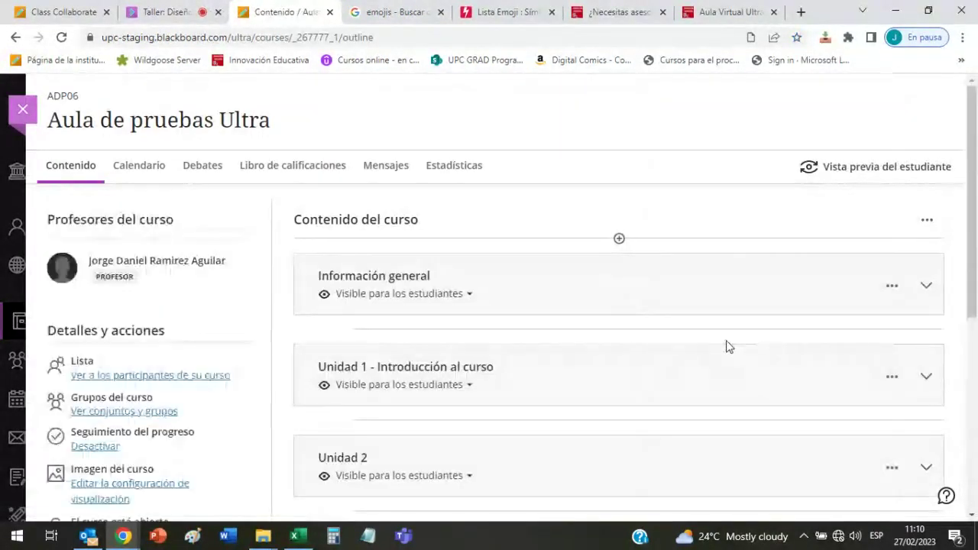
scroll(668, 279, "down", 3)
scroll(670, 277, "up", 3)
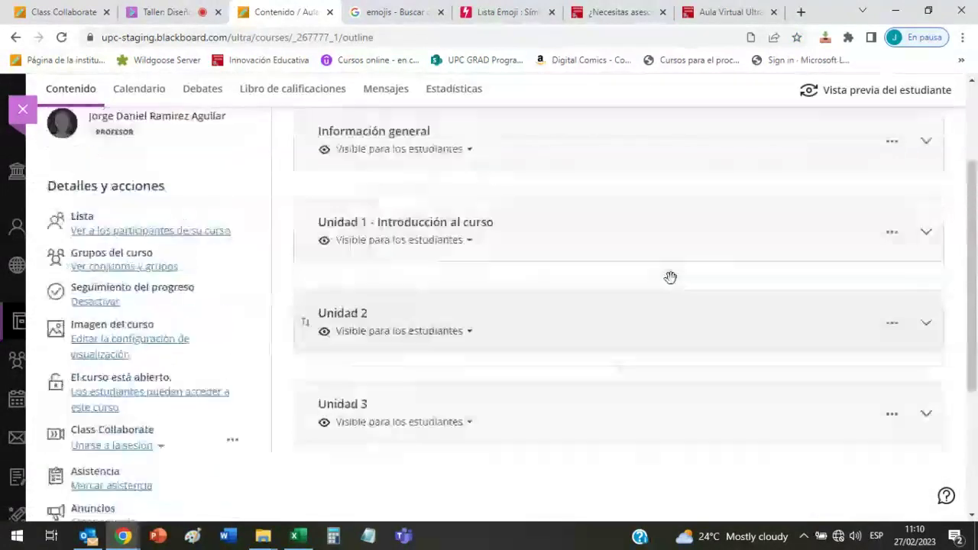
scroll(718, 356, "down", 3)
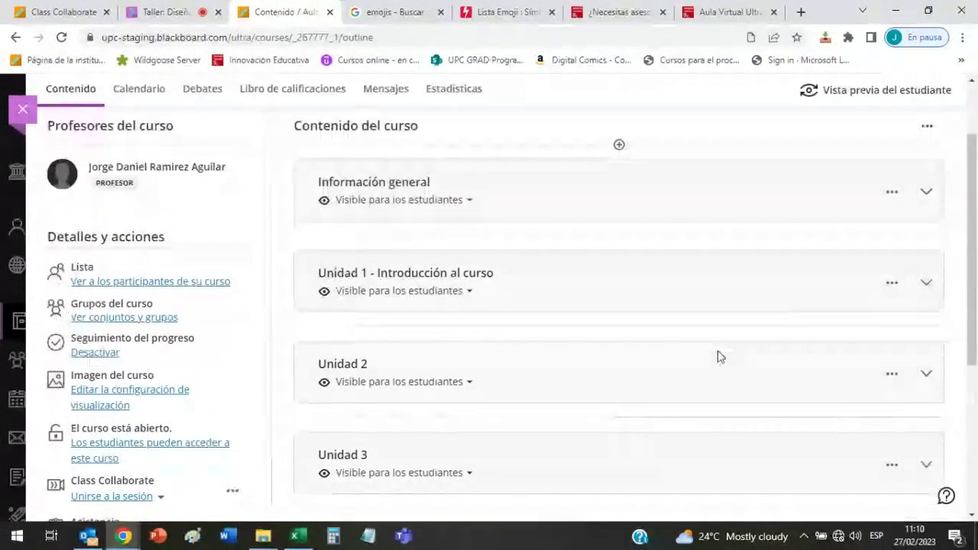
scroll(716, 352, "up", 1)
scroll(716, 349, "up", 2)
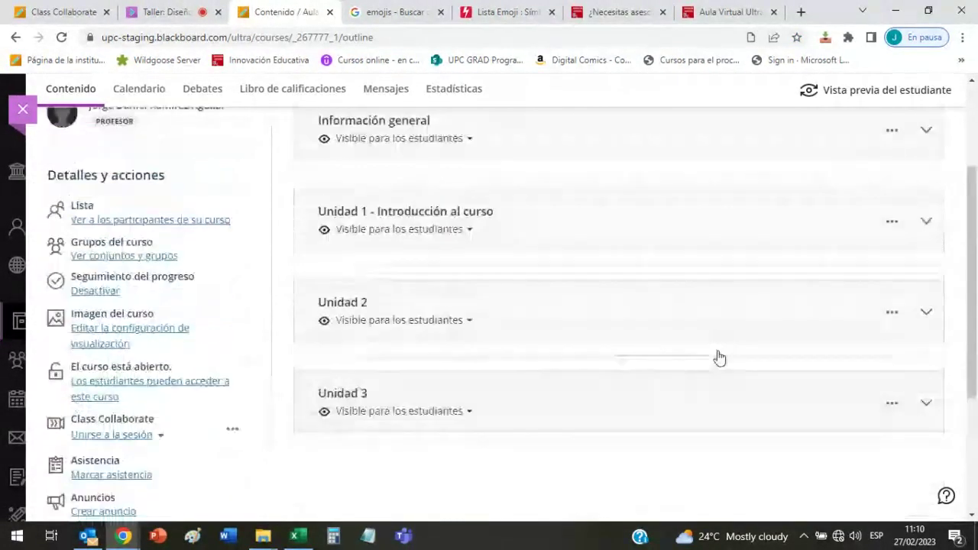
scroll(718, 355, "down", 1)
scroll(718, 357, "up", 1)
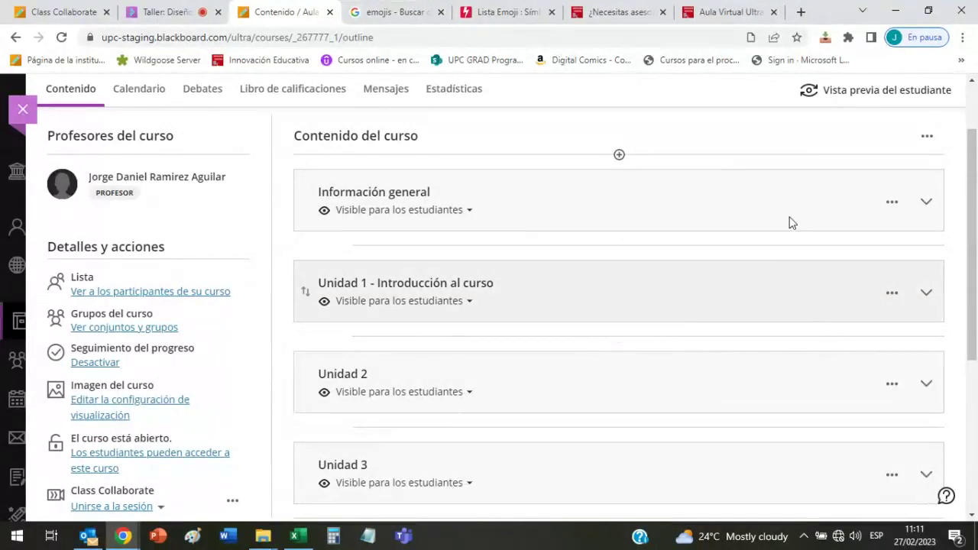
scroll(710, 206, "down", 4)
scroll(665, 328, "up", 5)
scroll(676, 293, "down", 3)
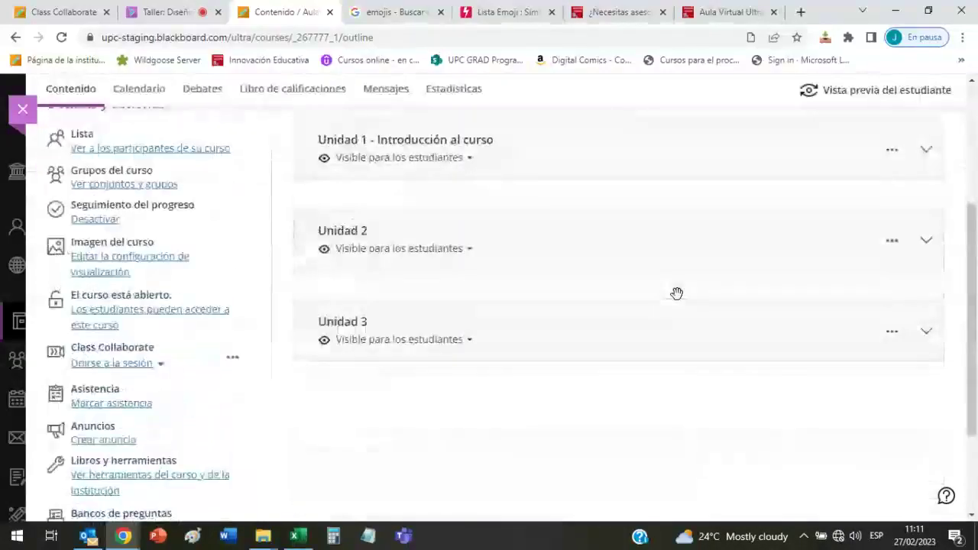
scroll(678, 344, "up", 1)
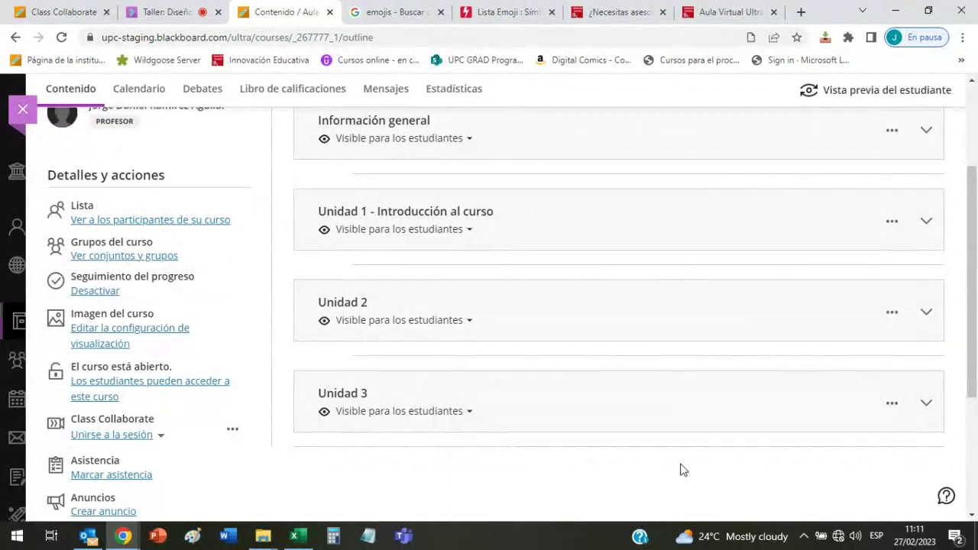
scroll(679, 466, "up", 3)
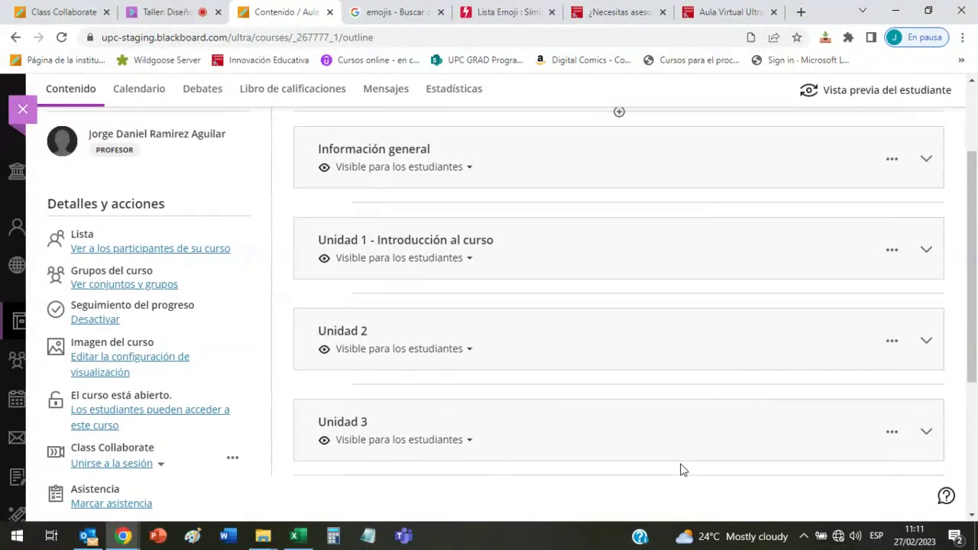
scroll(672, 435, "down", 4)
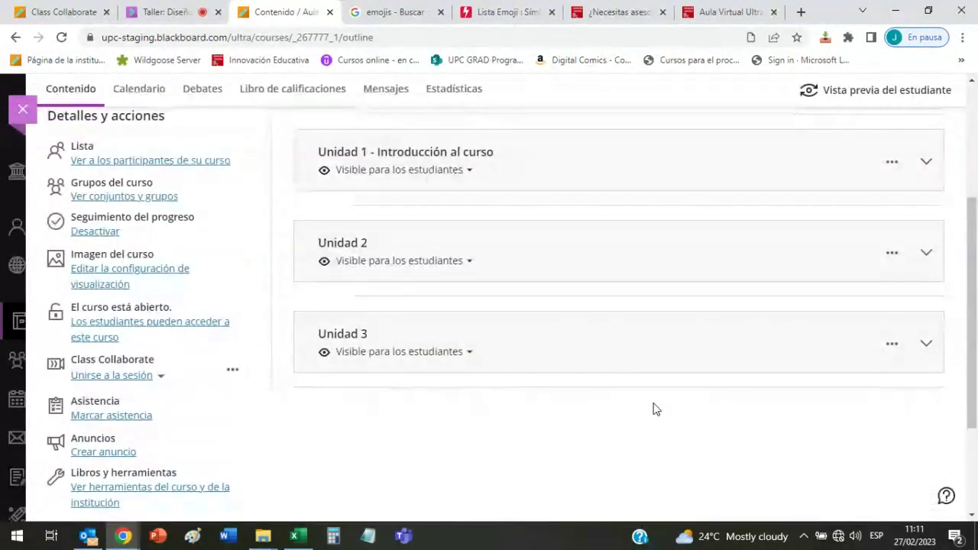
scroll(649, 408, "up", 1)
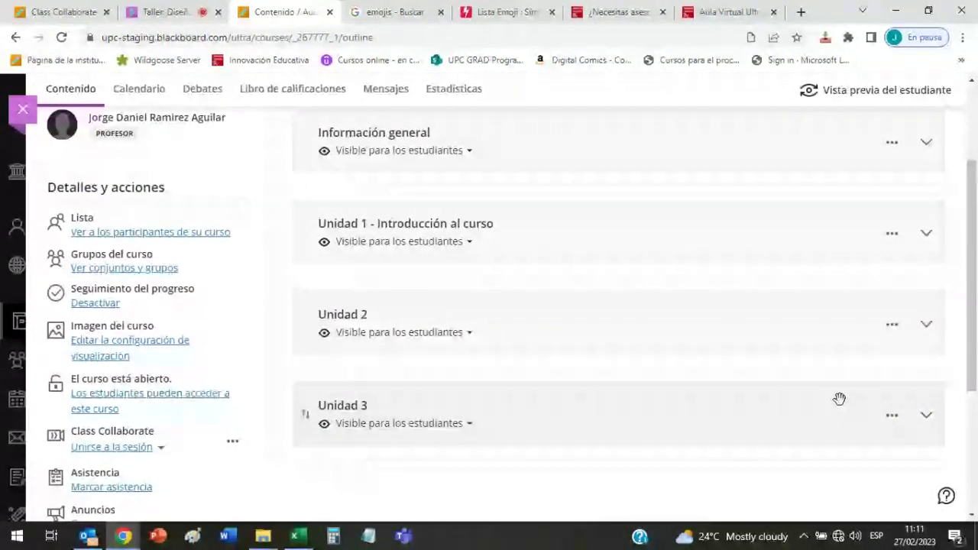
- Expand Unidad 2 in the course content to view its week folders, look at Semana 3 and collapse the unit again
left_click(926, 324)
scroll(745, 326, "down", 1)
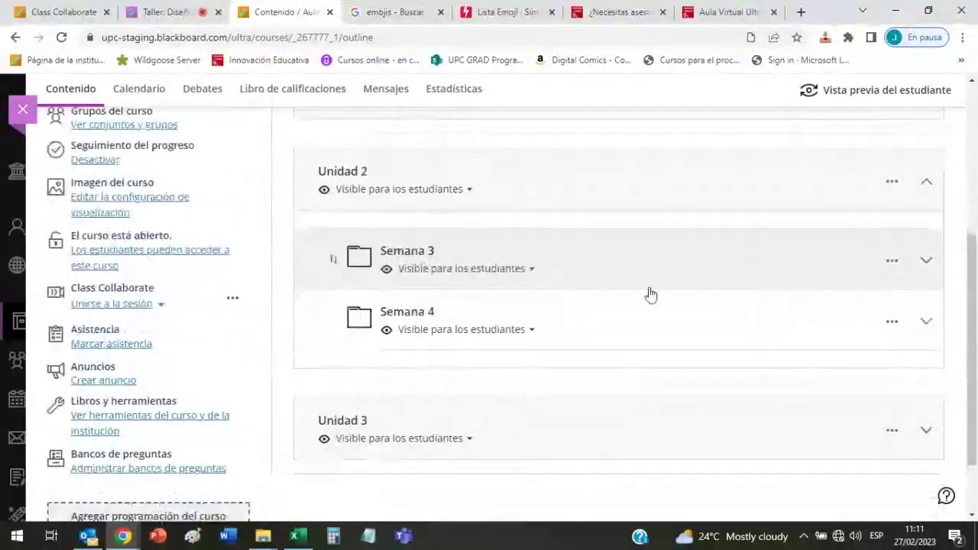
left_click(923, 261)
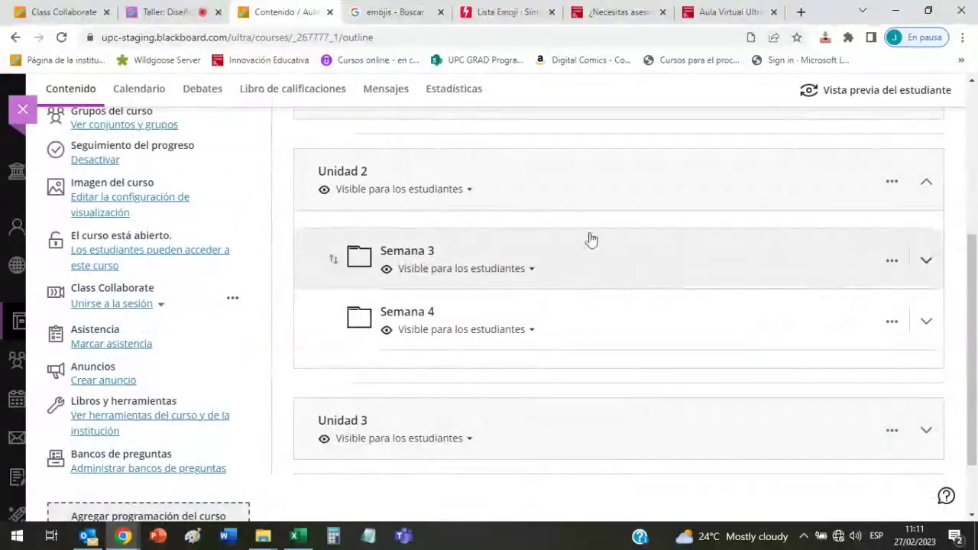
left_click(926, 260)
left_click(924, 182)
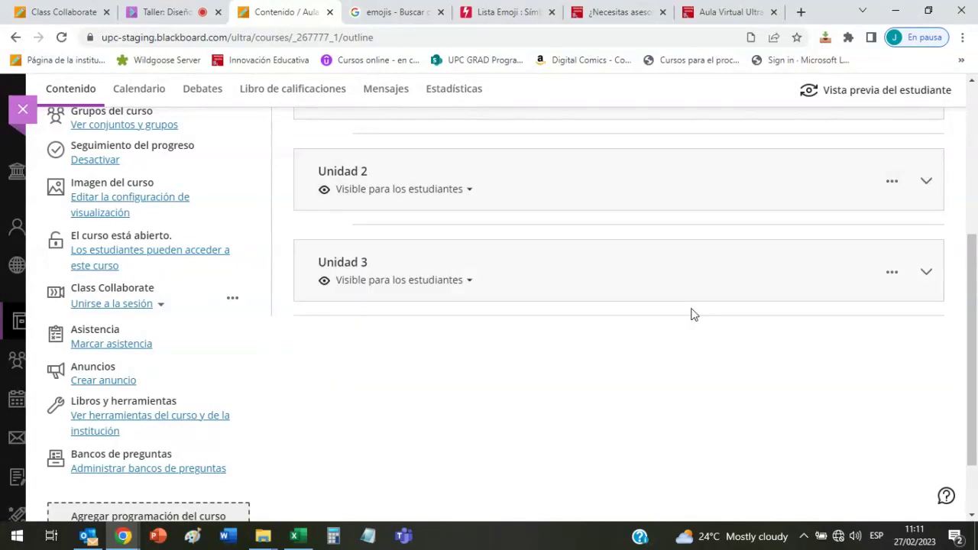
scroll(692, 313, "up", 2)
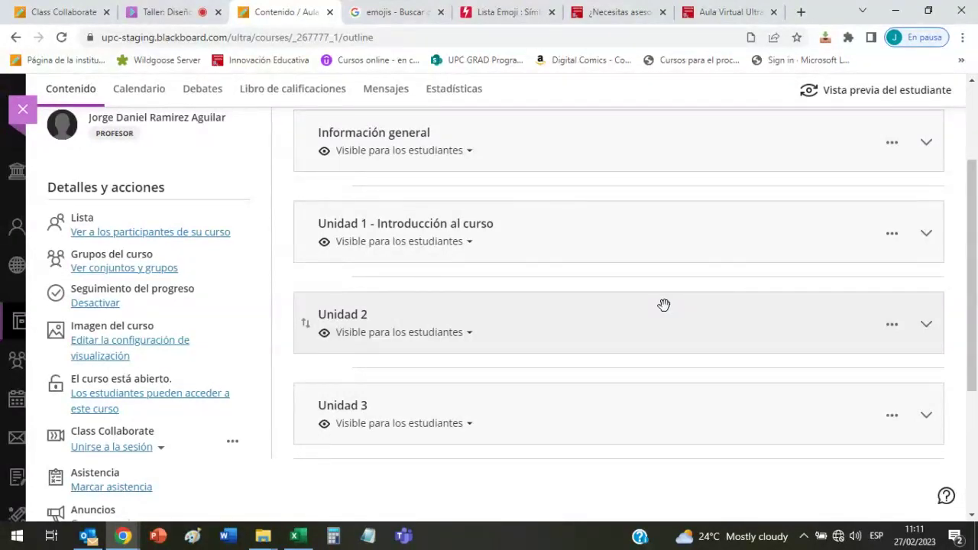
scroll(667, 305, "up", 3)
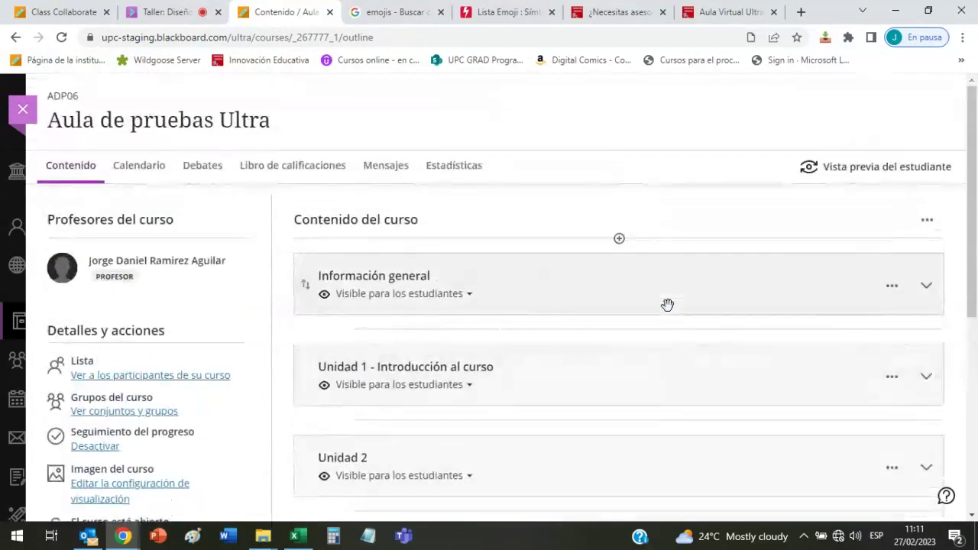
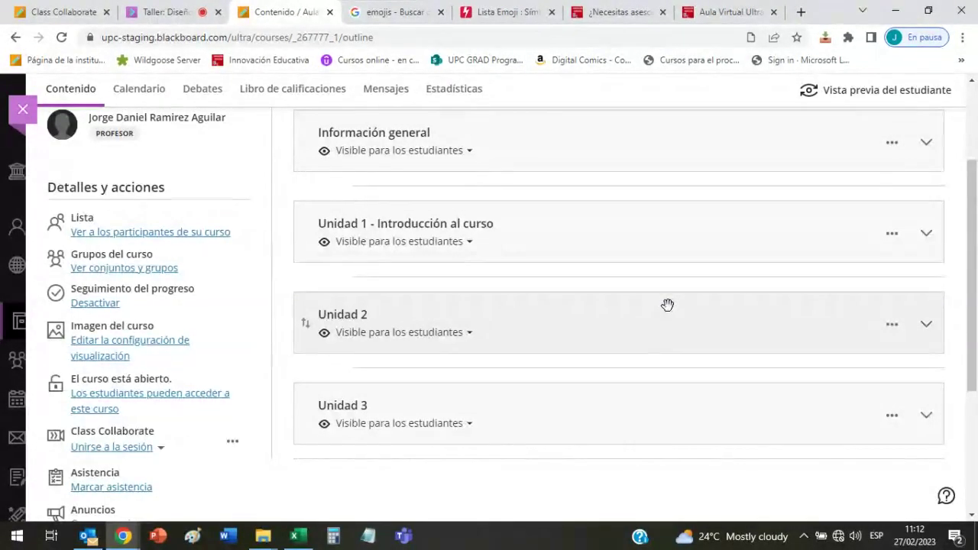
scroll(667, 305, "up", 2)
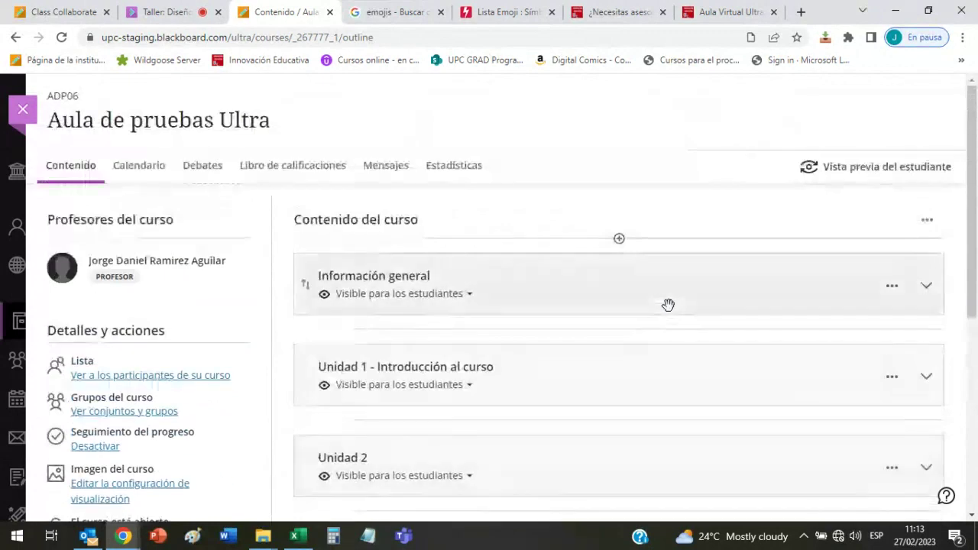
scroll(667, 305, "down", 1)
scroll(646, 227, "down", 2)
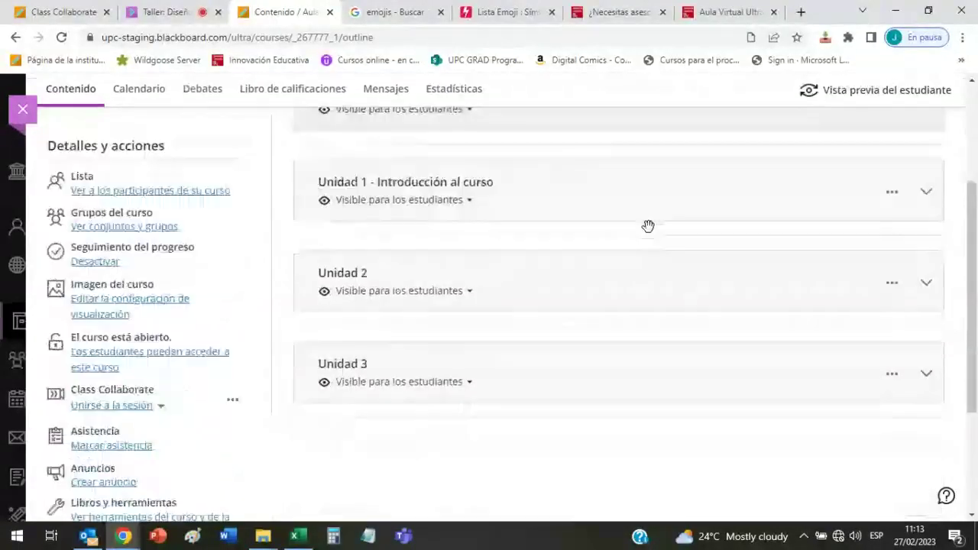
- Open the copy-content window below Unidad 3 to view the courses available as sources, then close it
left_click_drag(587, 338, 615, 410)
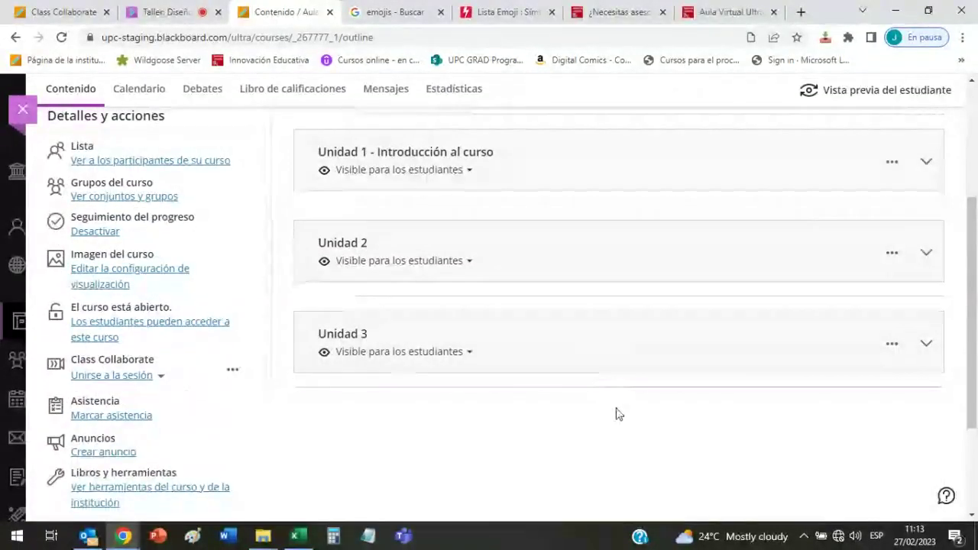
scroll(617, 411, "up", 2)
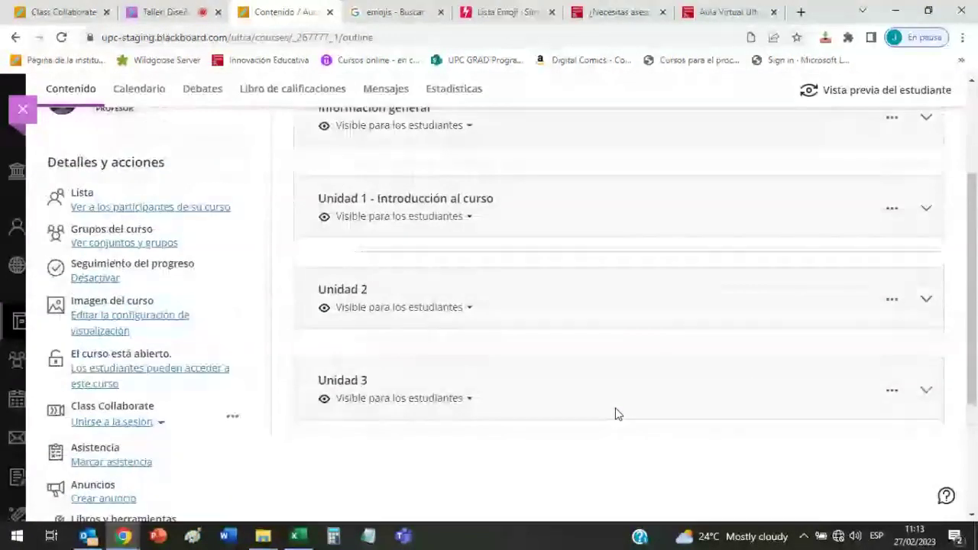
scroll(613, 403, "down", 2)
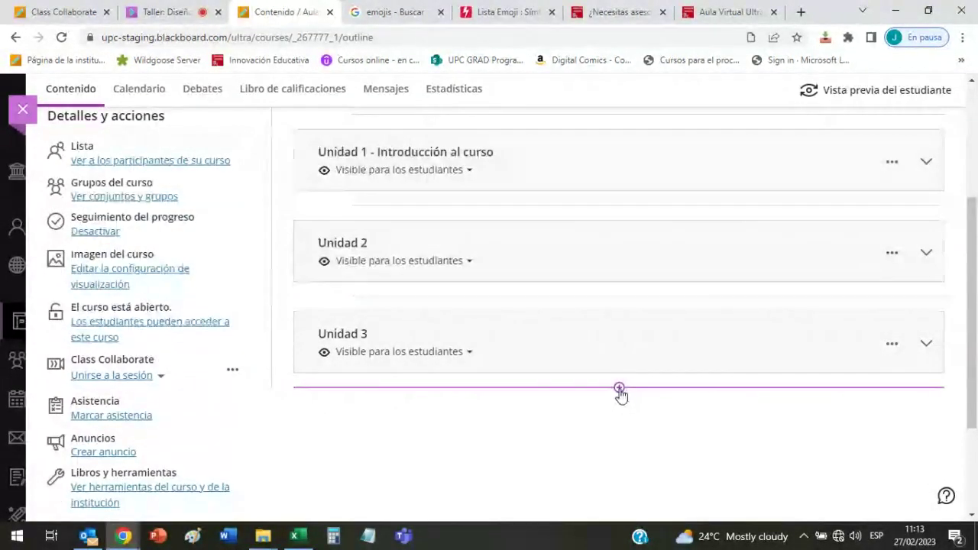
left_click(618, 389)
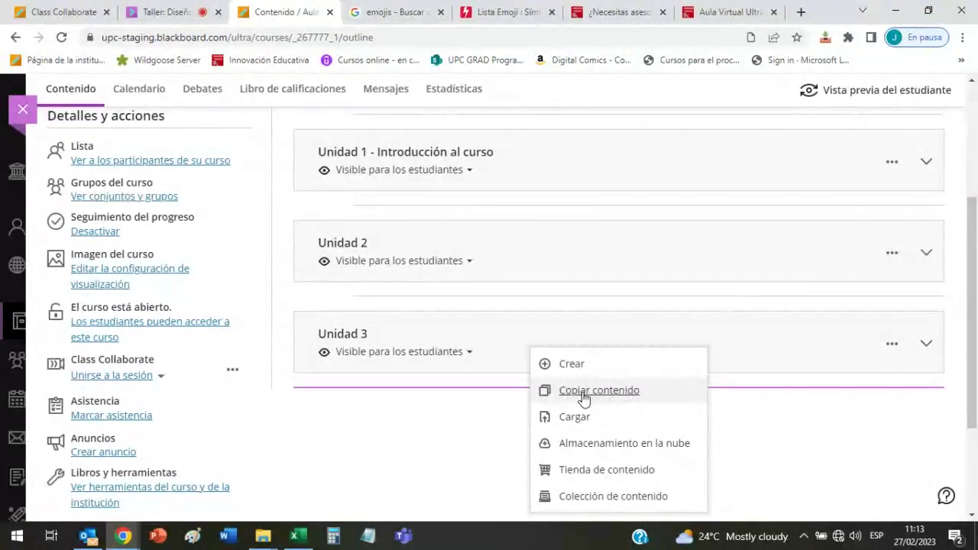
left_click(599, 391)
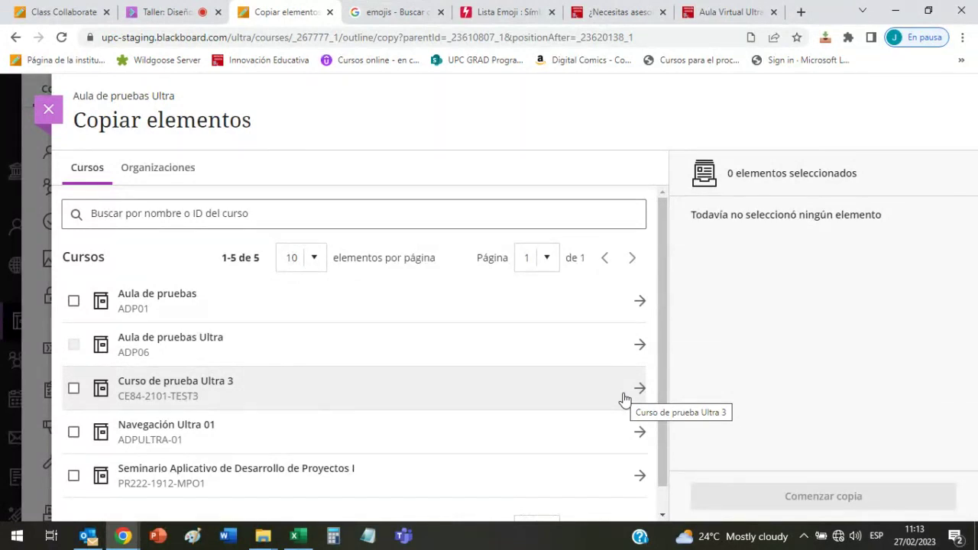
left_click(49, 109)
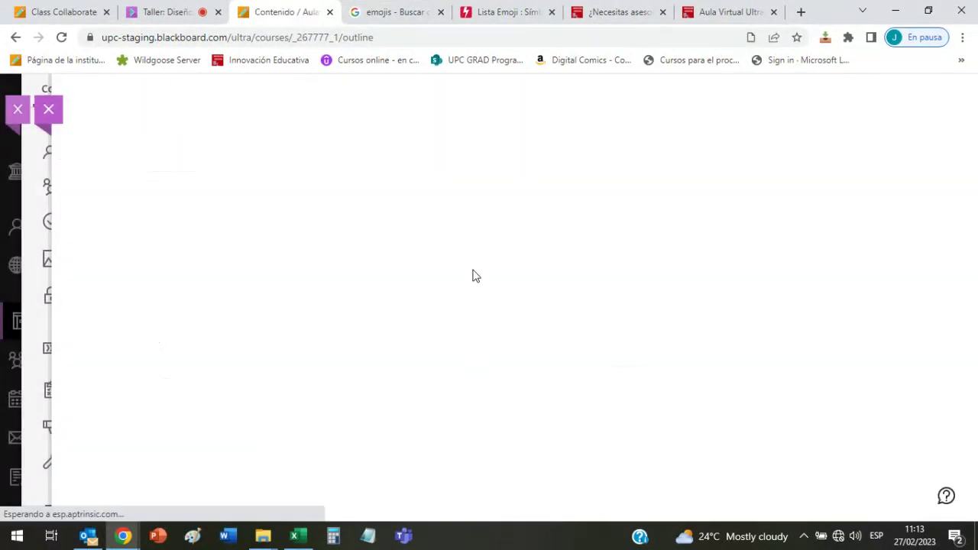
- Start copying content below Unidad 3 and open Curso de prueba Ultra 3 as the source course
left_click(619, 390)
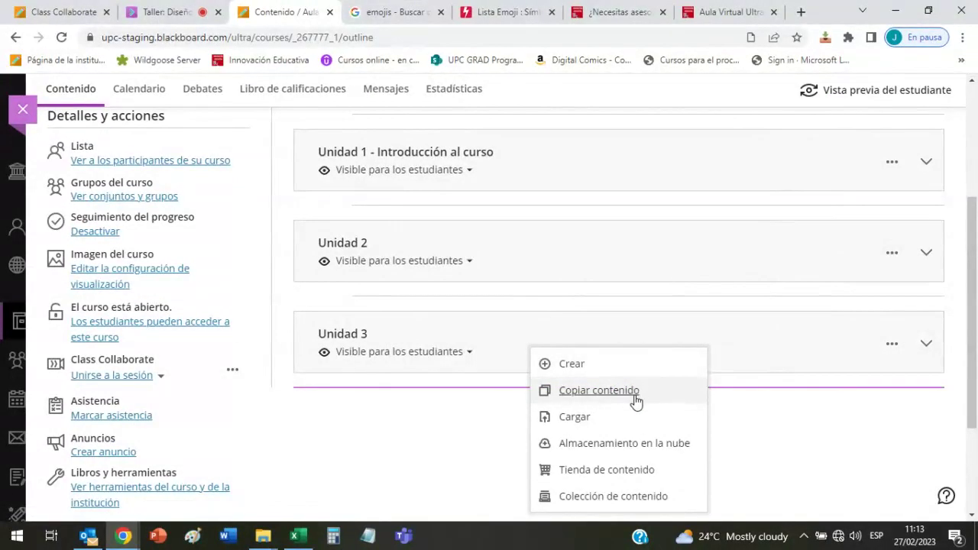
left_click(621, 399)
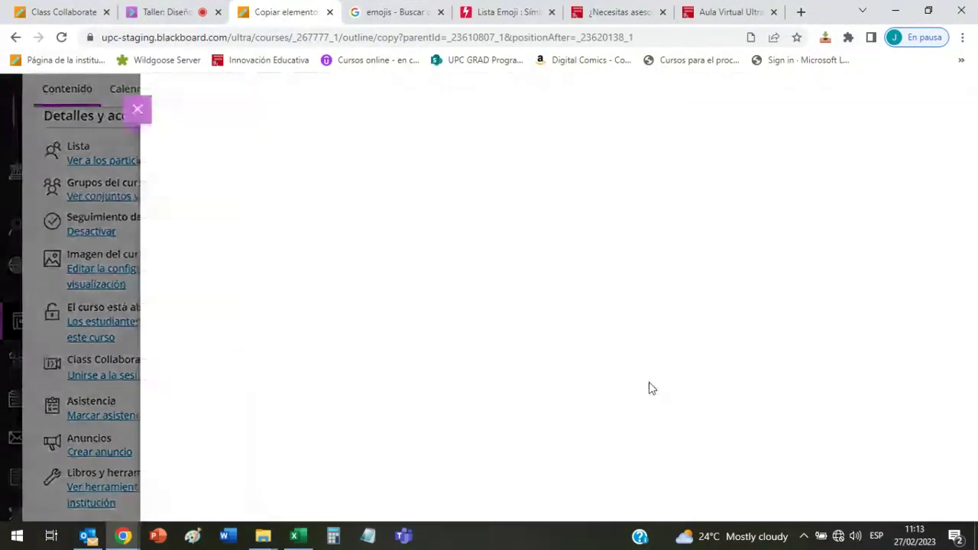
scroll(367, 311, "down", 1)
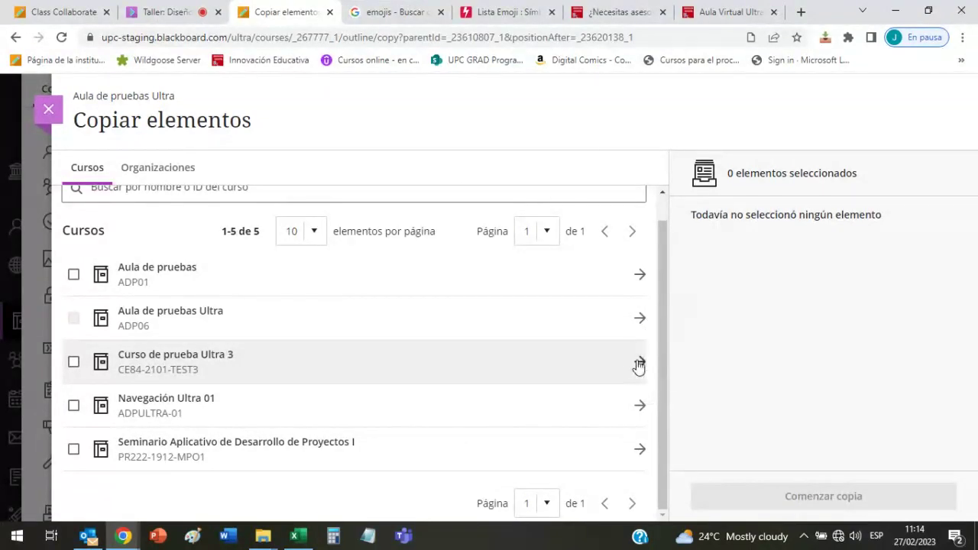
left_click(640, 362)
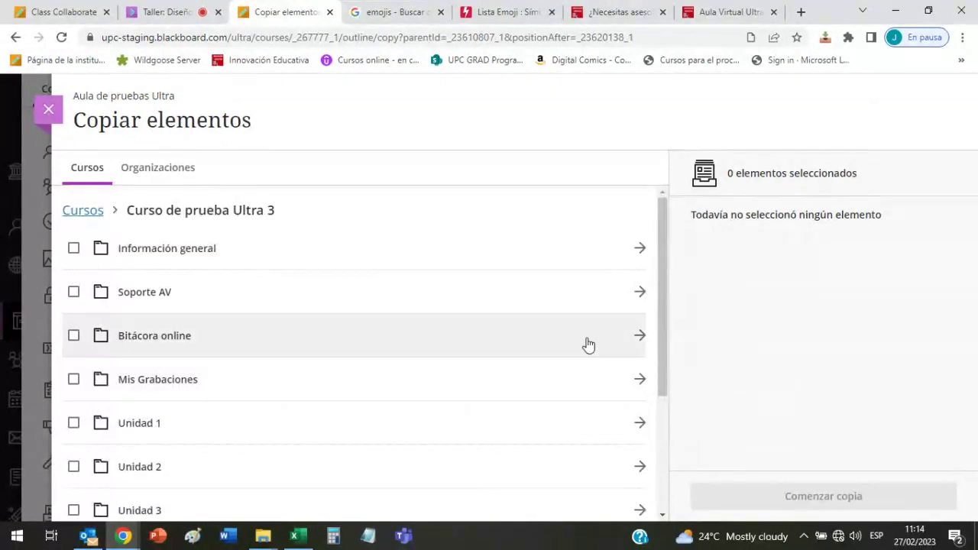
- Look through the folders of Curso de prueba Ultra 3, check the contents of Unidad 1 and return to the folder list
scroll(449, 264, "down", 3)
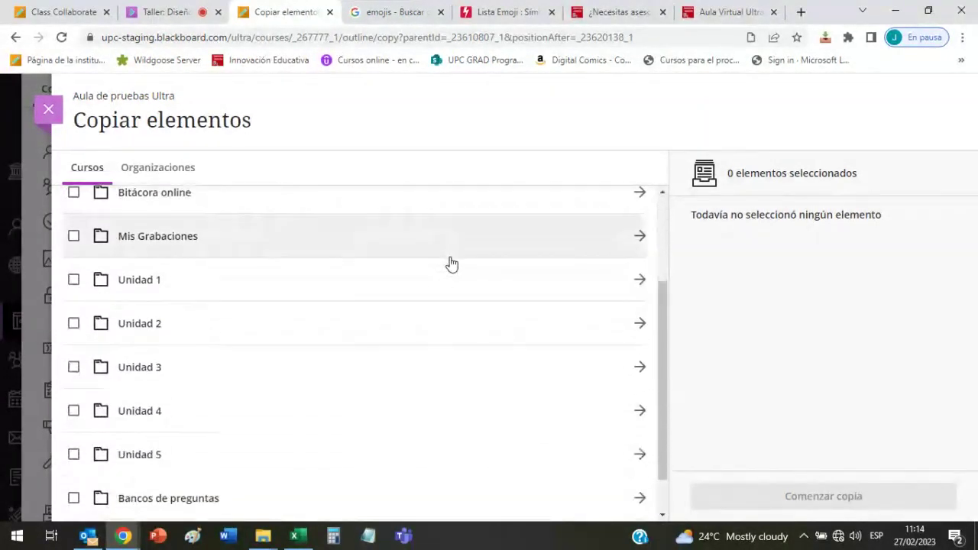
scroll(441, 308, "up", 3)
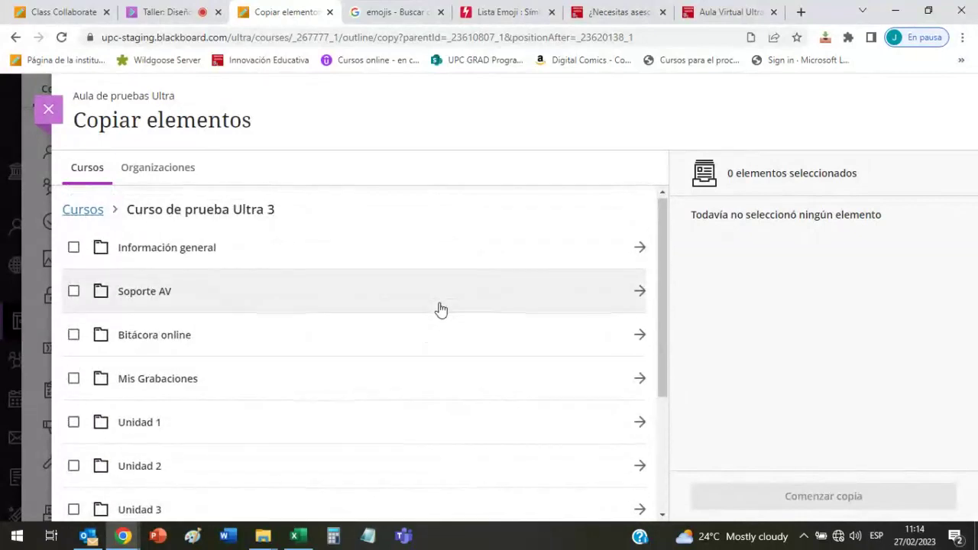
scroll(437, 308, "down", 2)
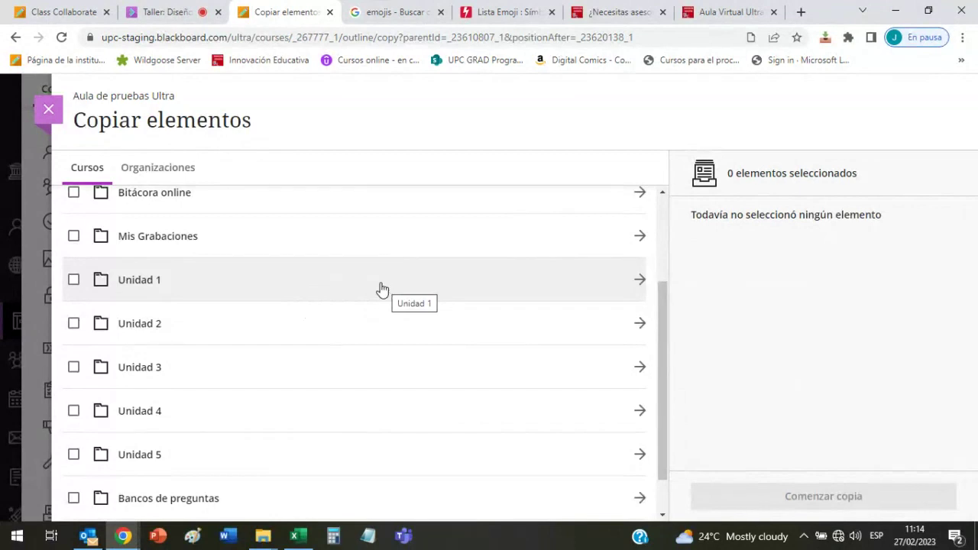
left_click(640, 279)
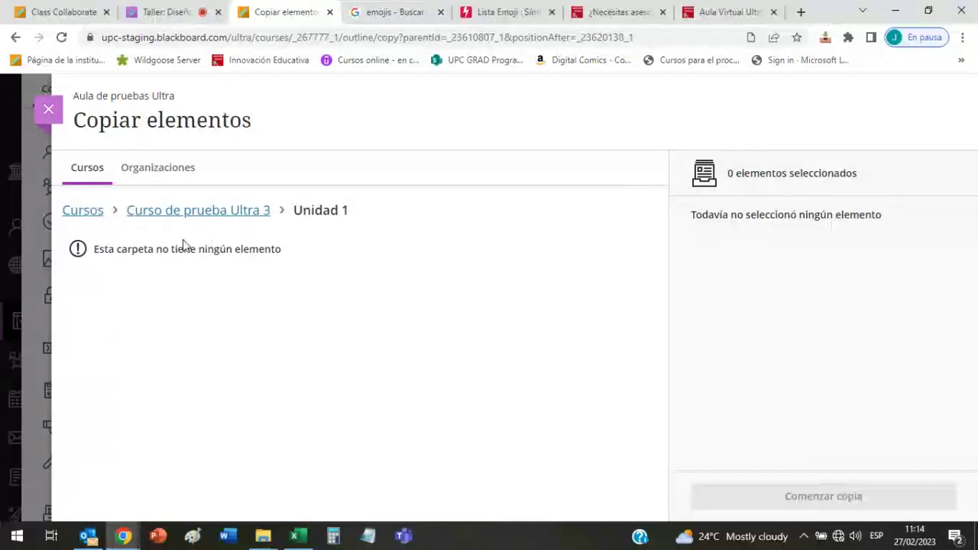
left_click(217, 212)
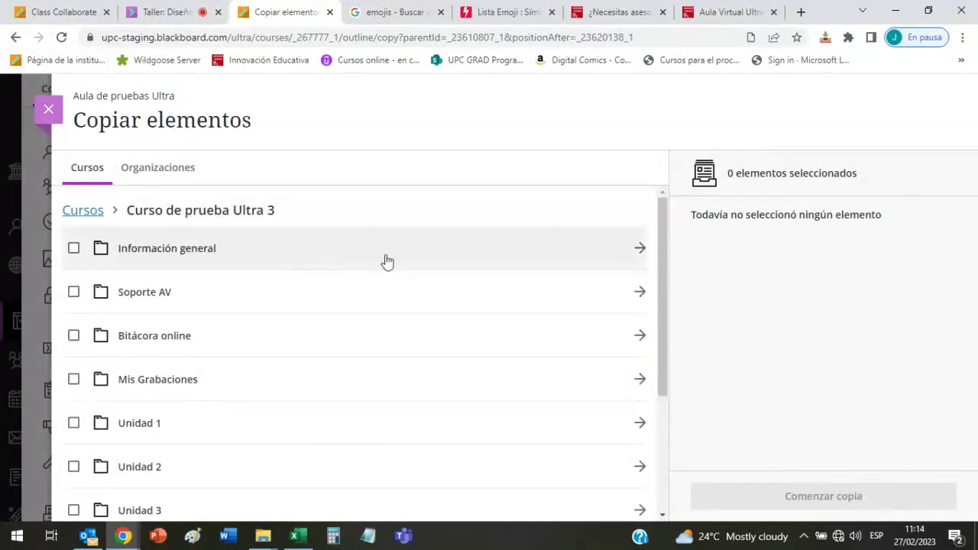
scroll(388, 264, "down", 2)
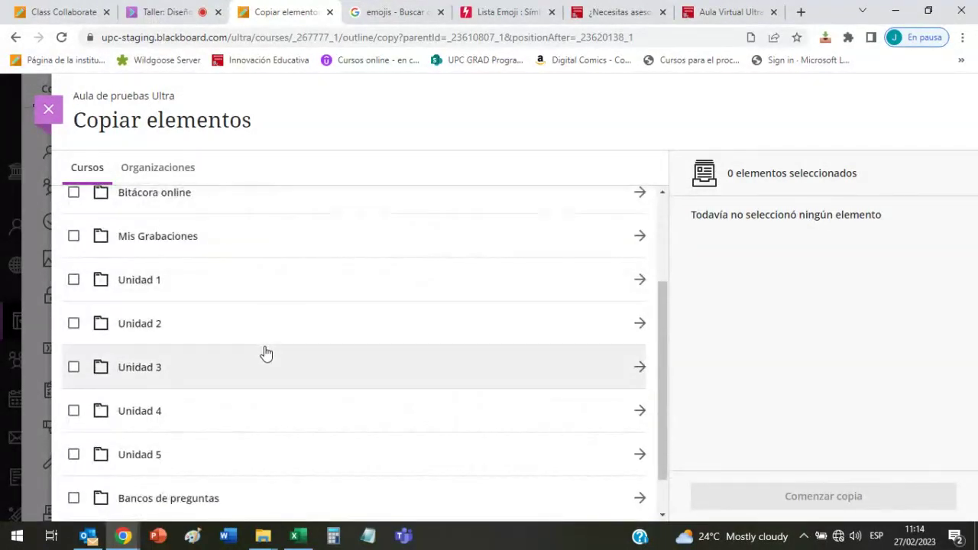
scroll(252, 359, "down", 1)
left_click(74, 365)
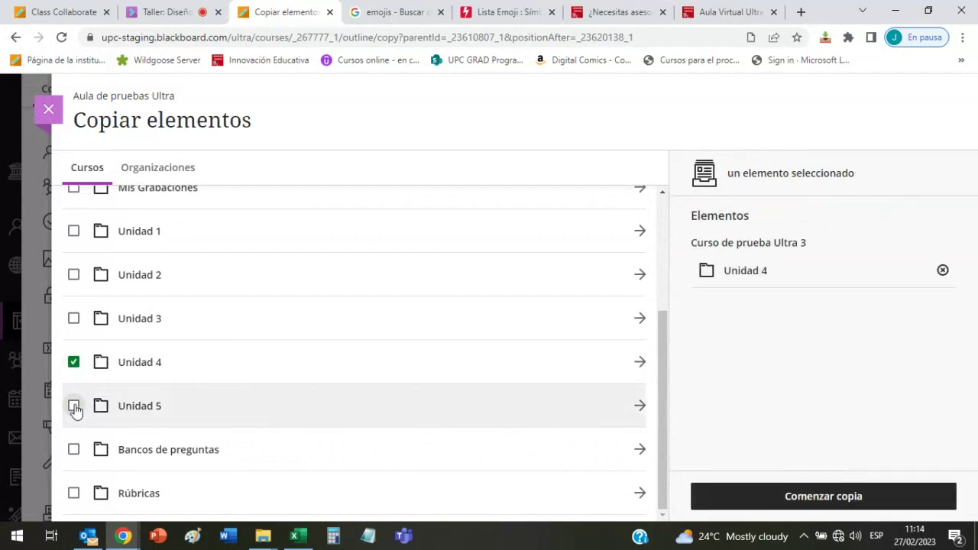
left_click(74, 406)
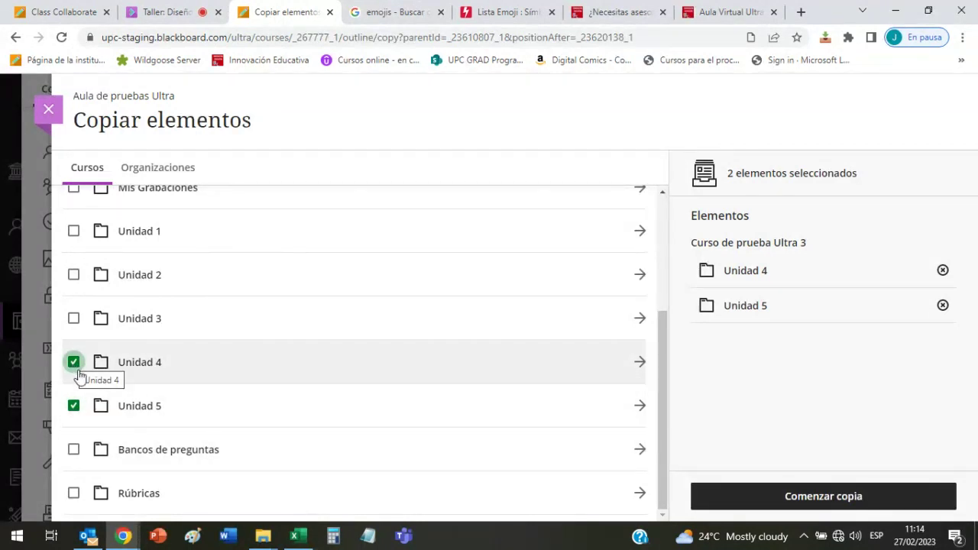
left_click(77, 369)
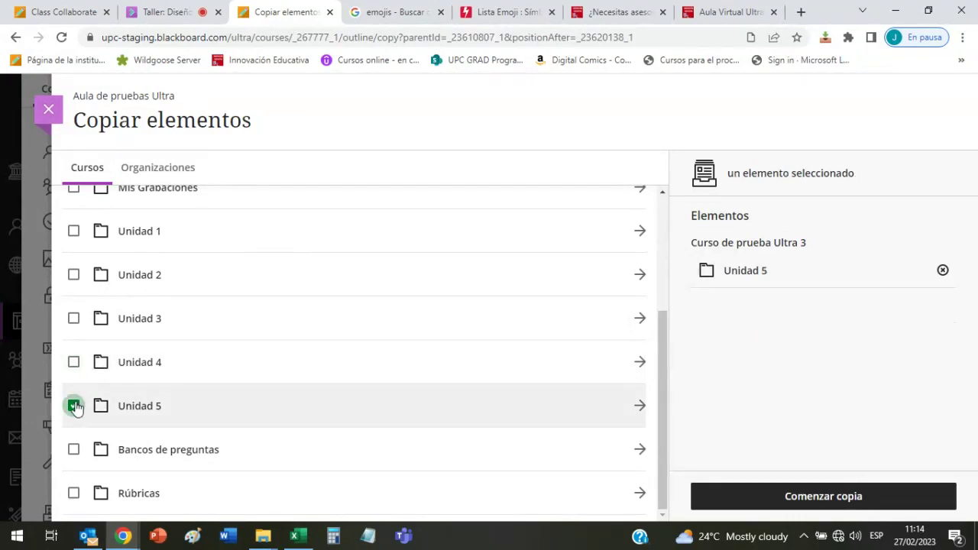
left_click(74, 405)
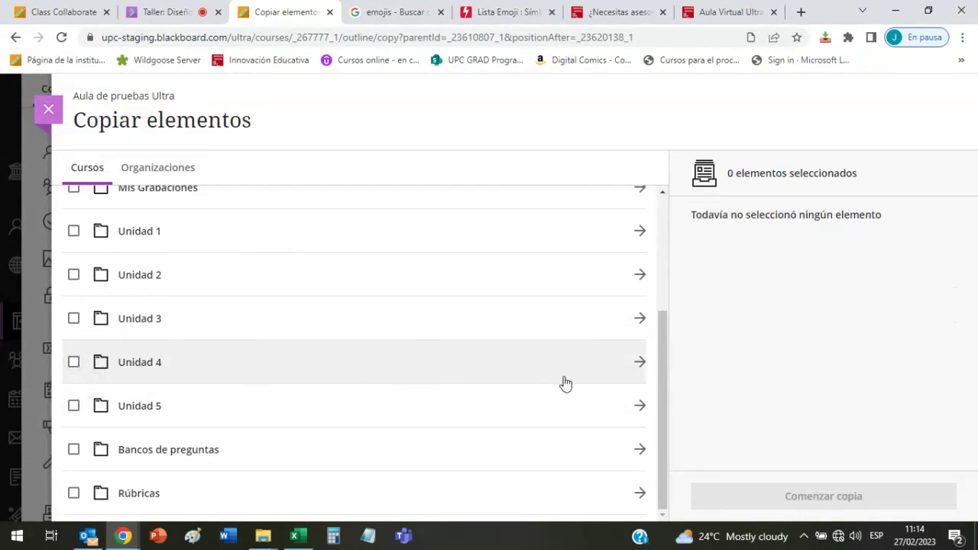
- Check the contents of Unidad 4, then copy Unidad 4 and Unidad 5 from Curso de prueba Ultra 3 into the course
left_click(641, 366)
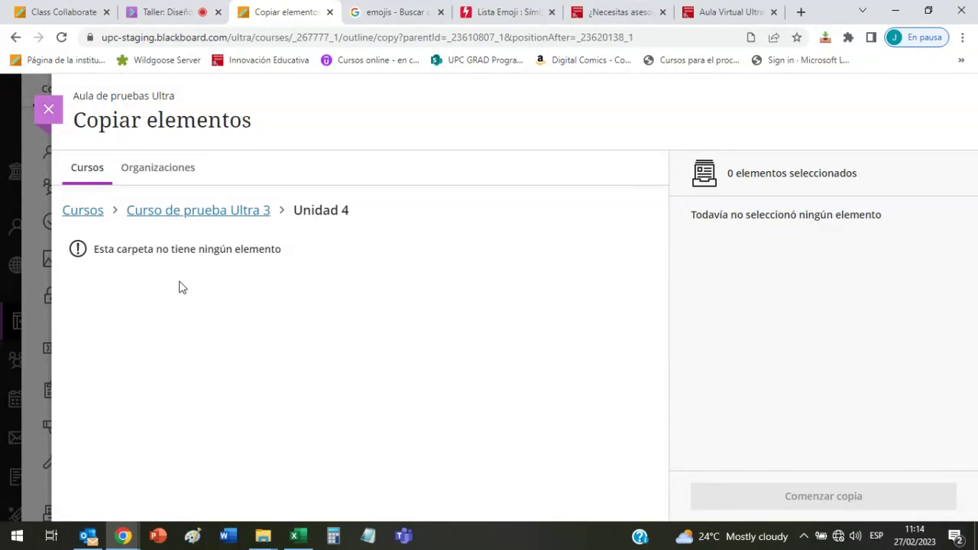
left_click(219, 213)
scroll(178, 386, "down", 3)
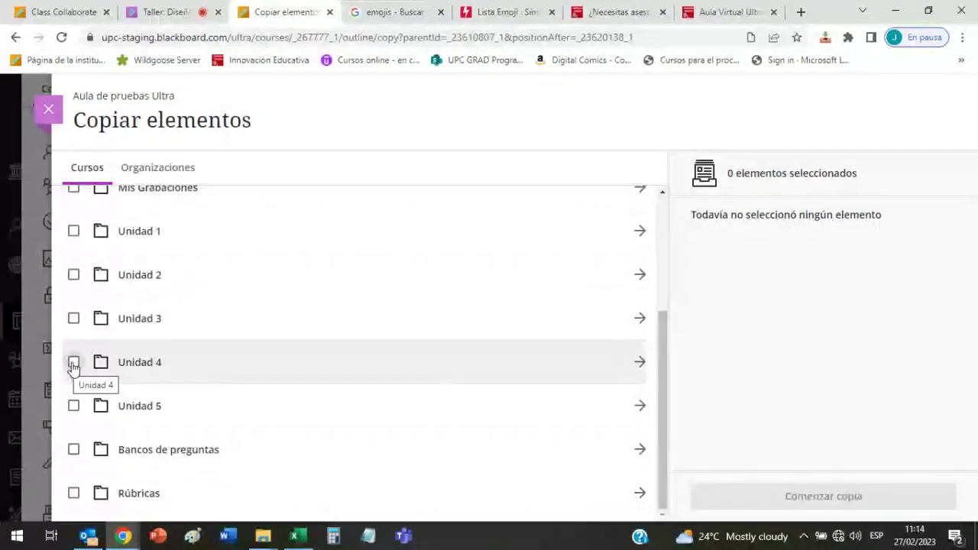
left_click(74, 361)
left_click(73, 406)
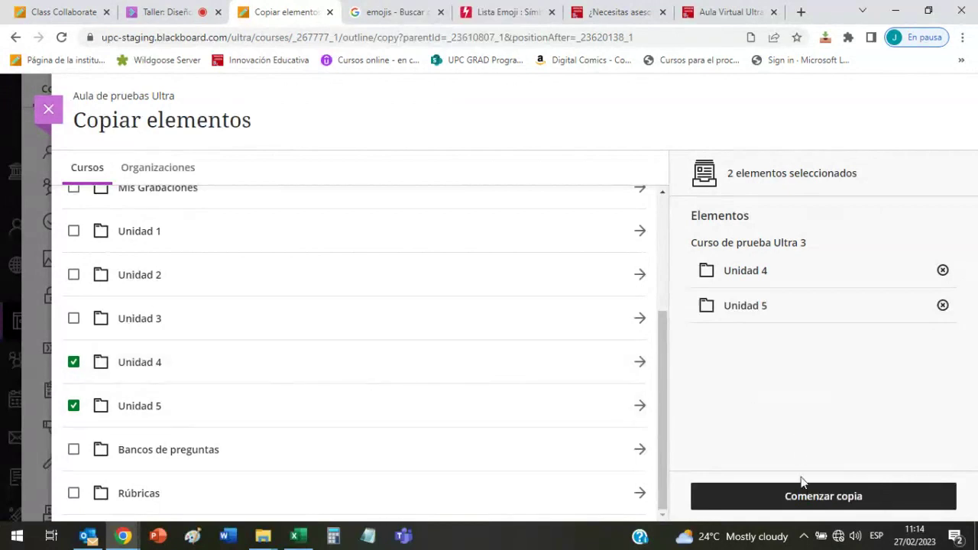
left_click(815, 498)
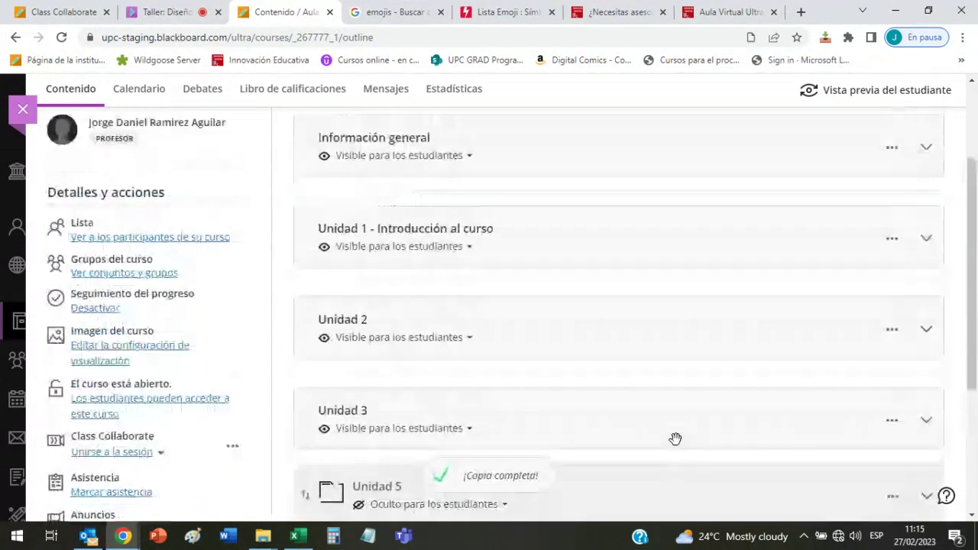
- Move the copied Unidad 4 folder above Unidad 5 in the course content
scroll(677, 439, "down", 3)
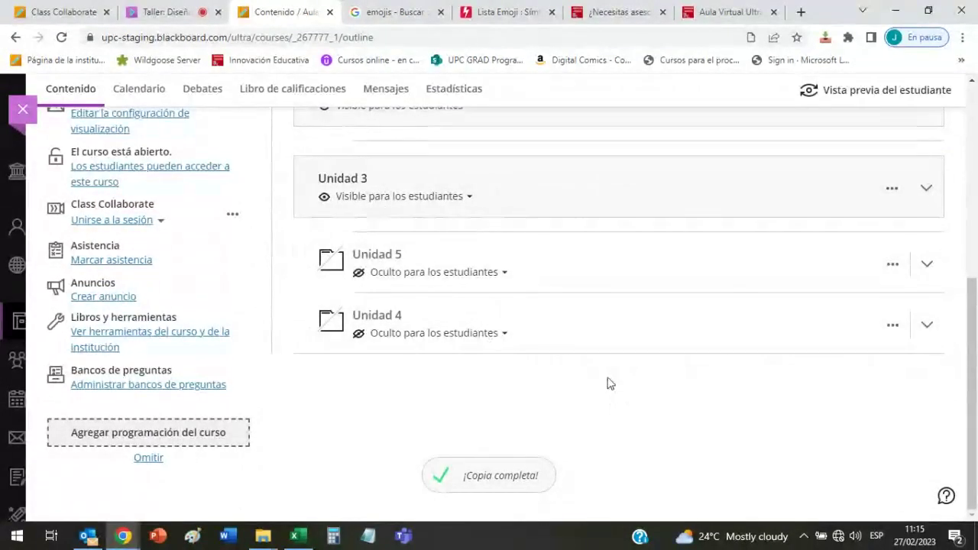
left_click_drag(305, 324, 313, 257)
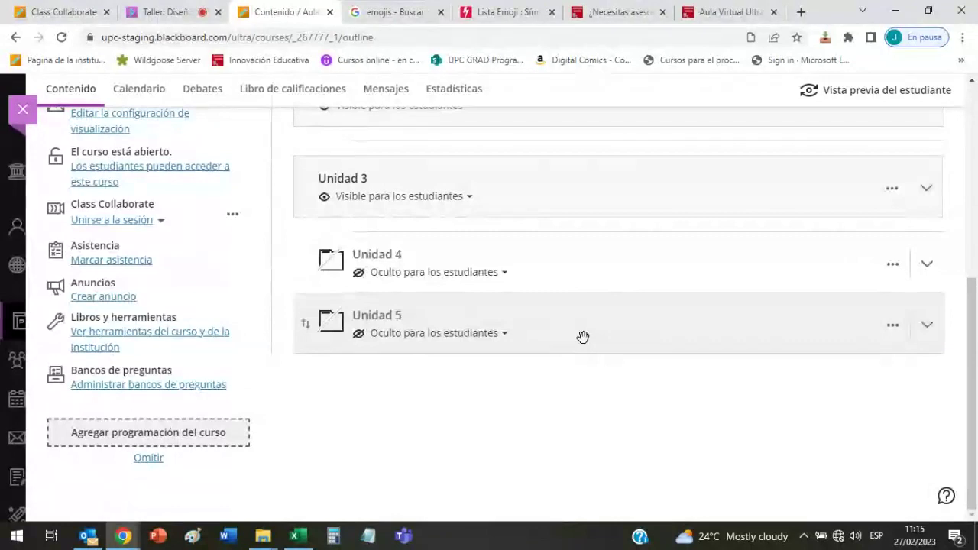
scroll(596, 340, "up", 1)
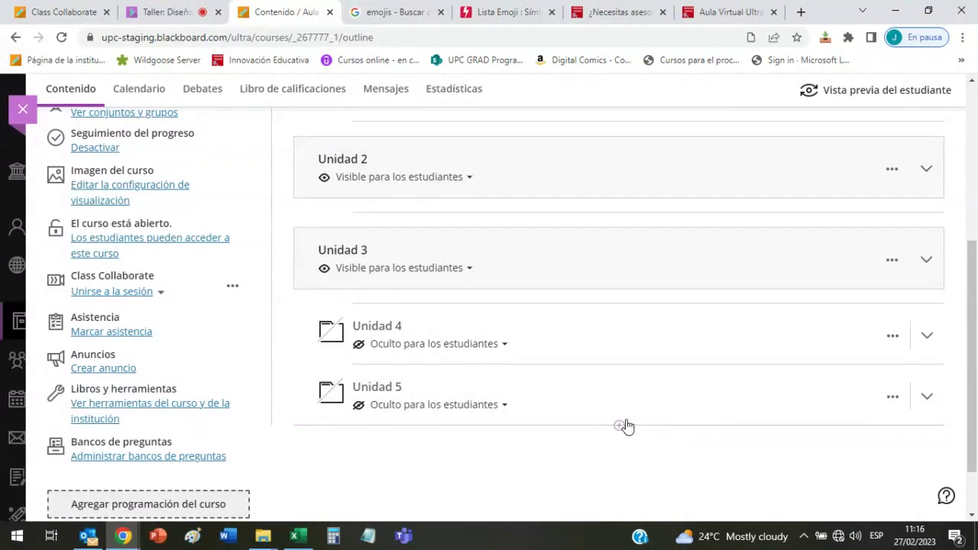
left_click(619, 426)
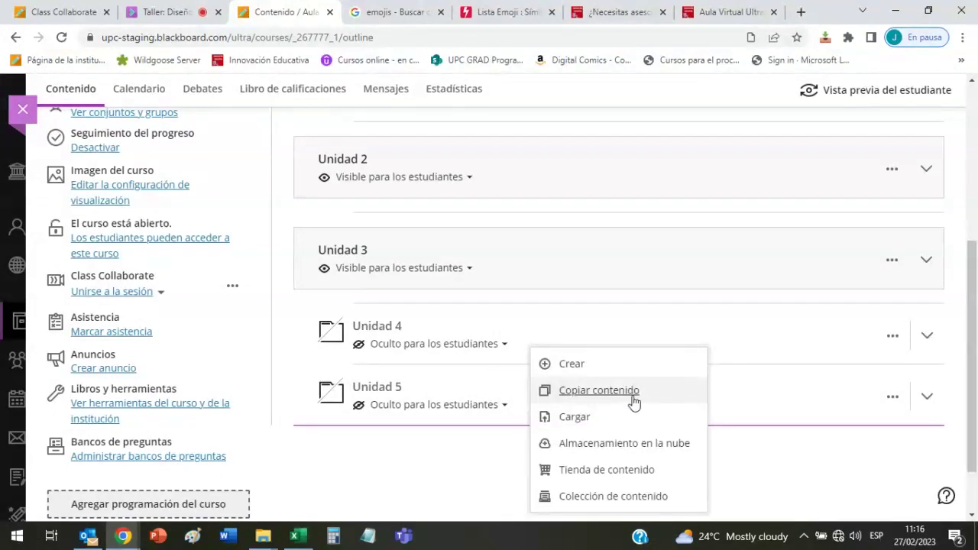
left_click(607, 364)
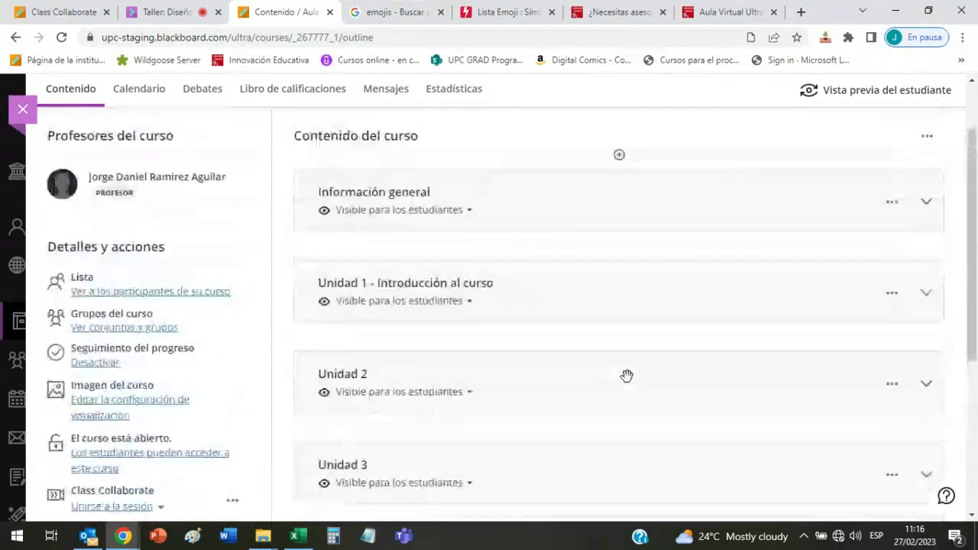
scroll(626, 375, "down", 2)
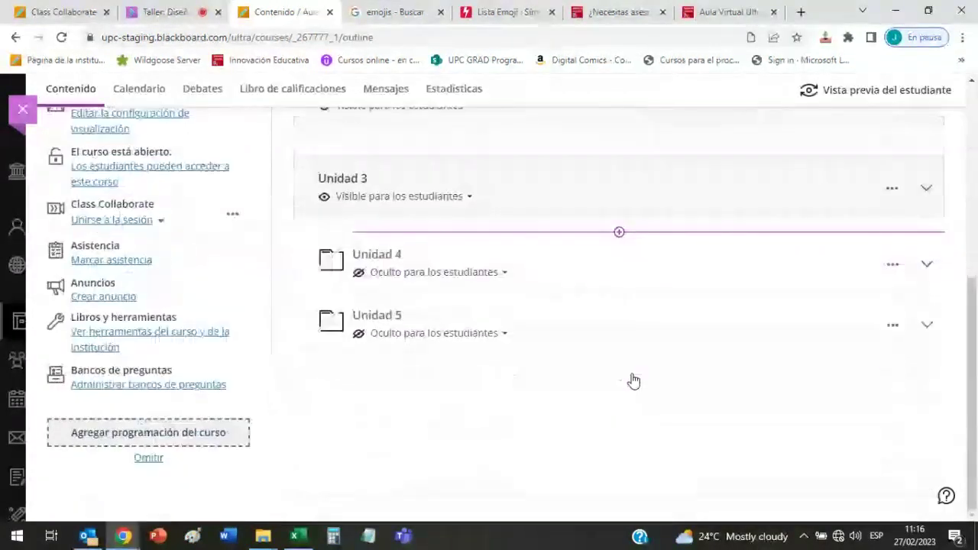
scroll(632, 380, "down", 1)
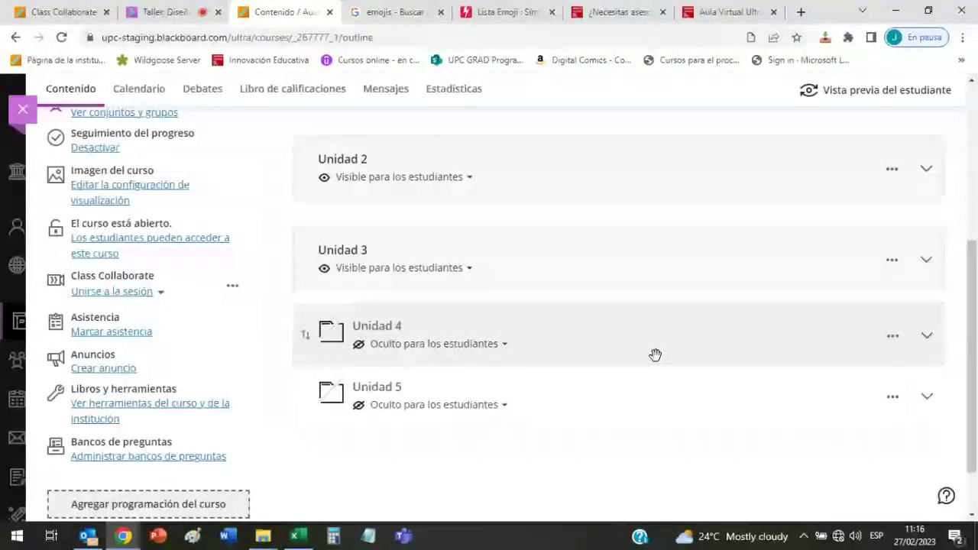
mouse_move(656, 365)
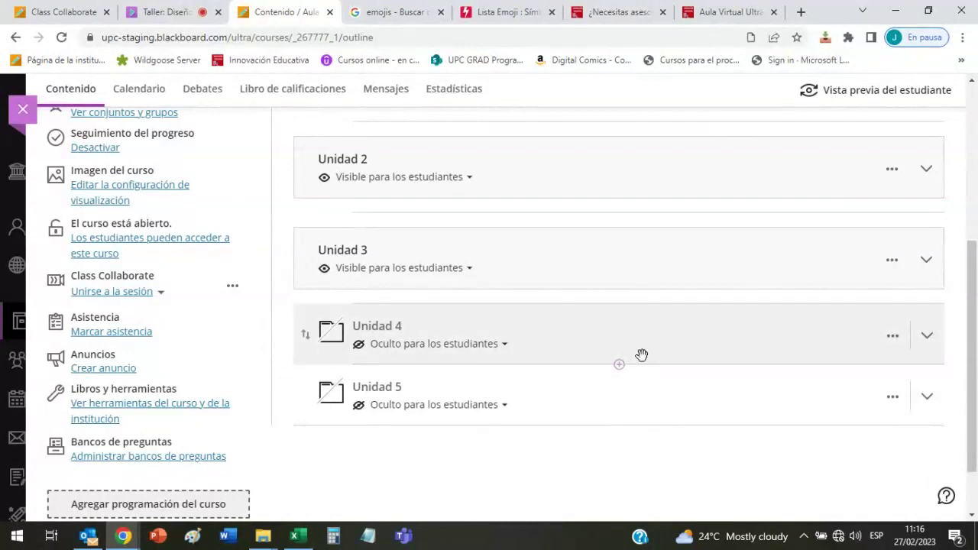
- Check the Collaborate session chat, return to the course and look over its content from Información general to Unidad 5
left_click(162, 12)
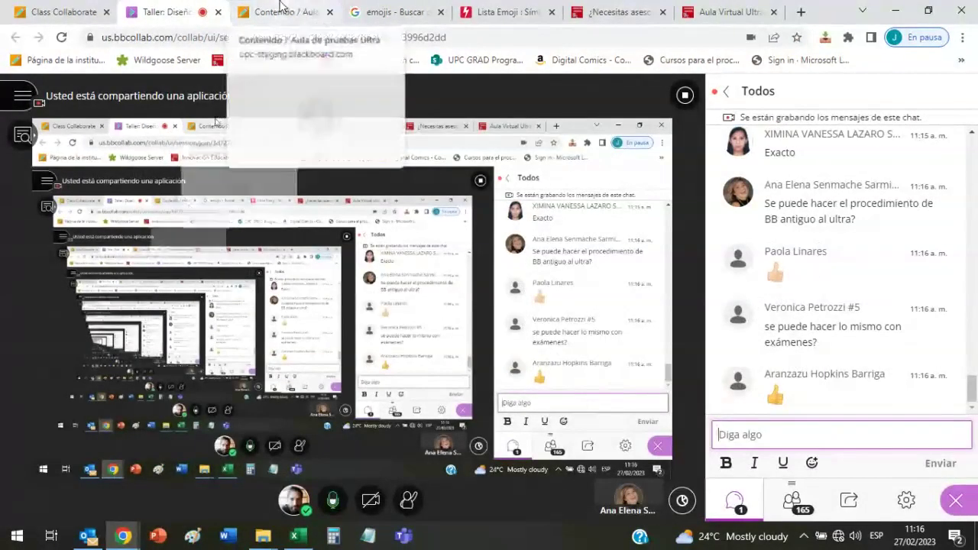
left_click(280, 11)
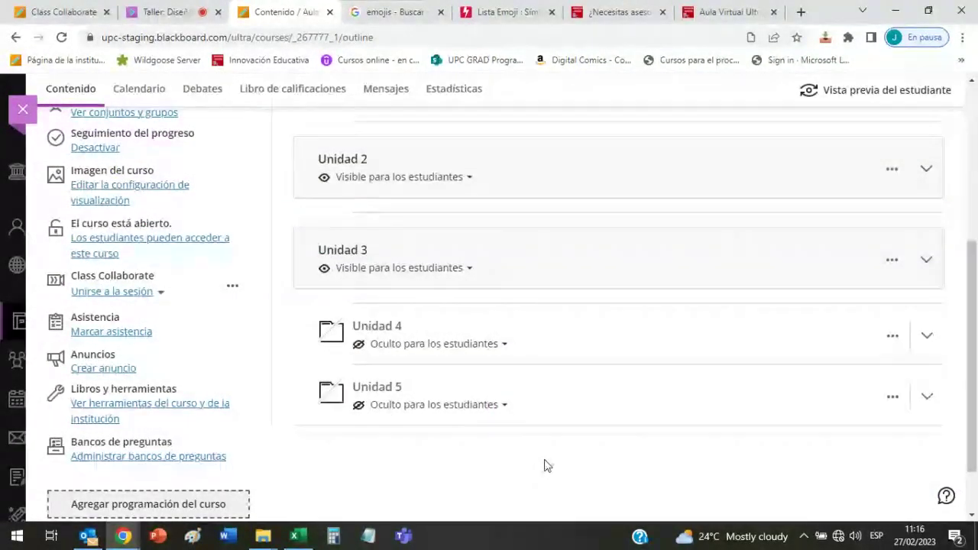
scroll(543, 465, "up", 3)
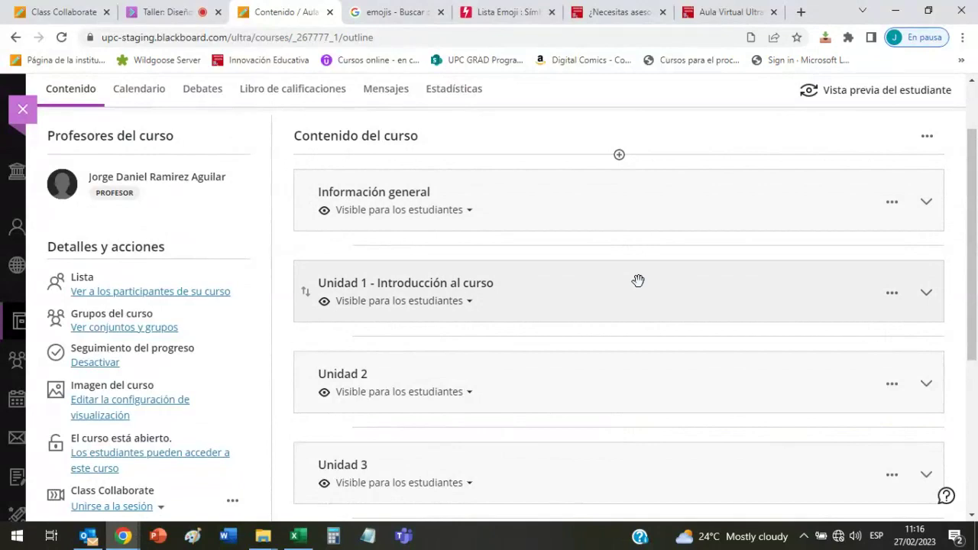
scroll(638, 281, "down", 4)
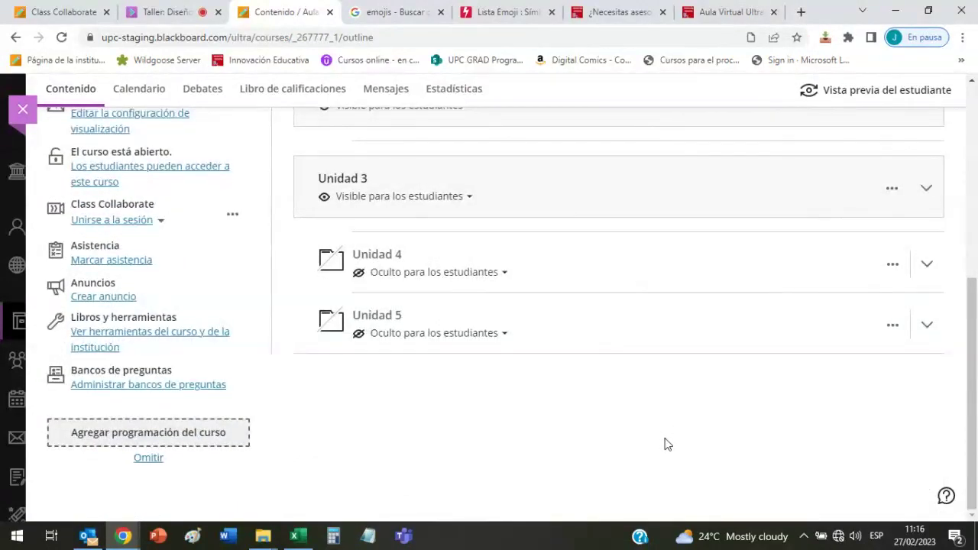
scroll(665, 445, "up", 1)
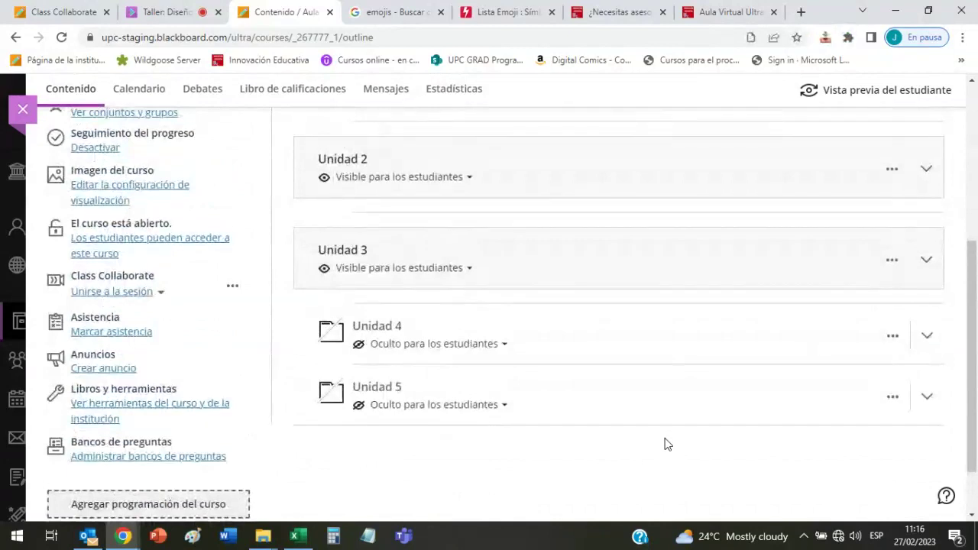
scroll(674, 423, "up", 2)
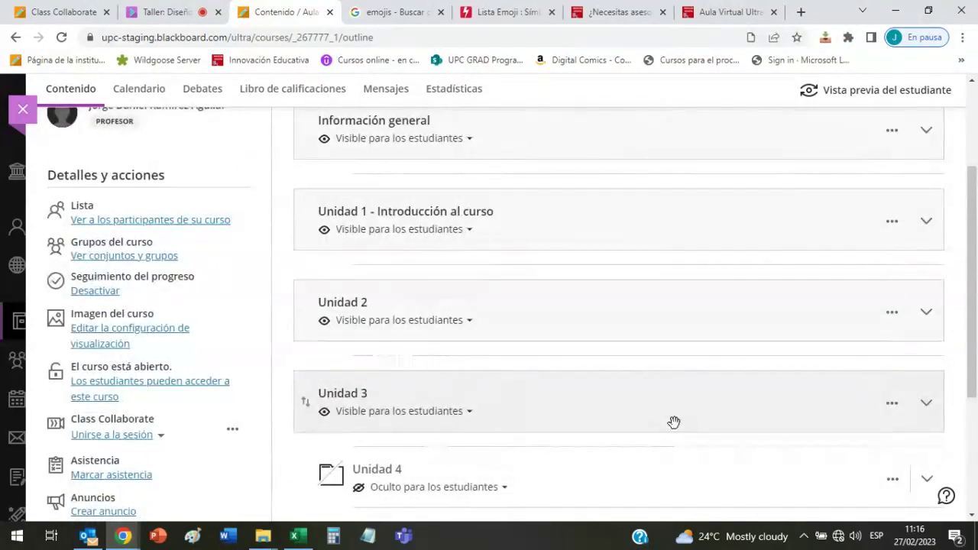
scroll(674, 422, "up", 2)
scroll(673, 423, "down", 5)
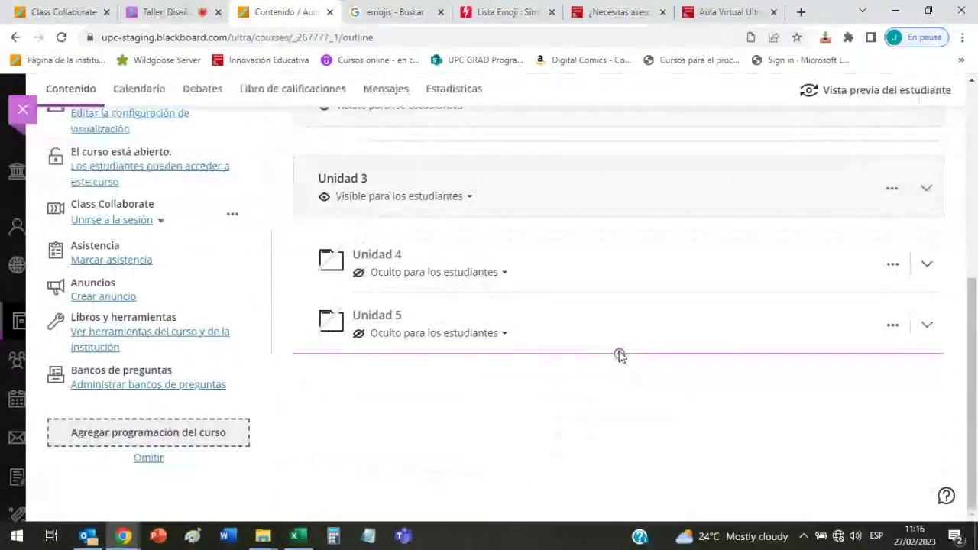
- Select the whole Curso de prueba Ultra 3 for copying below Unidad 5, and close the copy window without copying
left_click(619, 355)
left_click(634, 386)
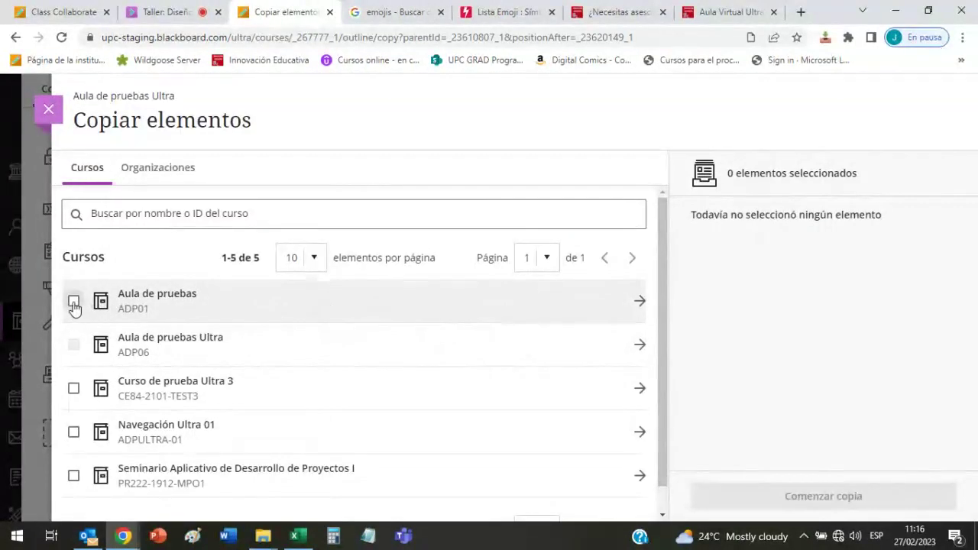
left_click(74, 391)
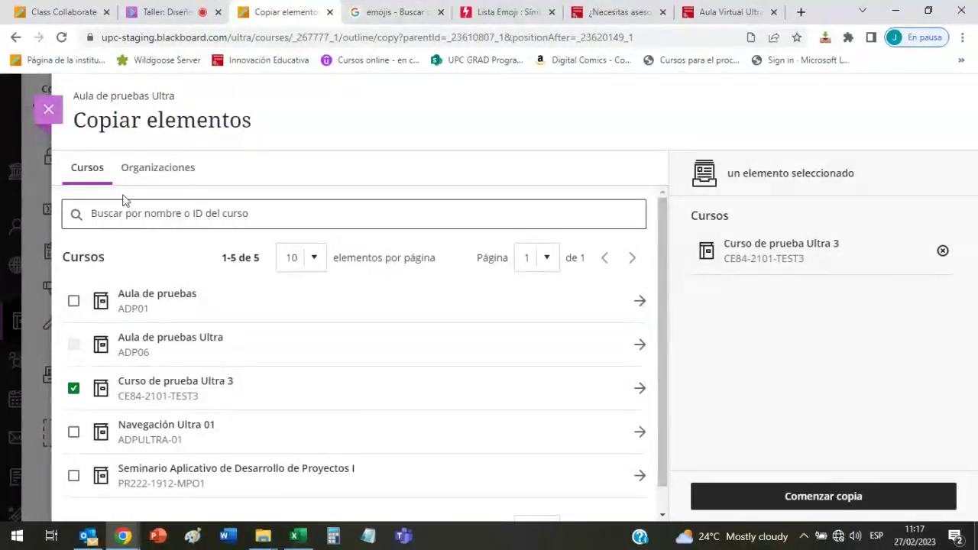
left_click(48, 109)
- Open Curso de prueba Ultra 3 as the copy source below Unidad 5, select and deselect Soporte AV, and leave without copying
scroll(603, 301, "up", 3)
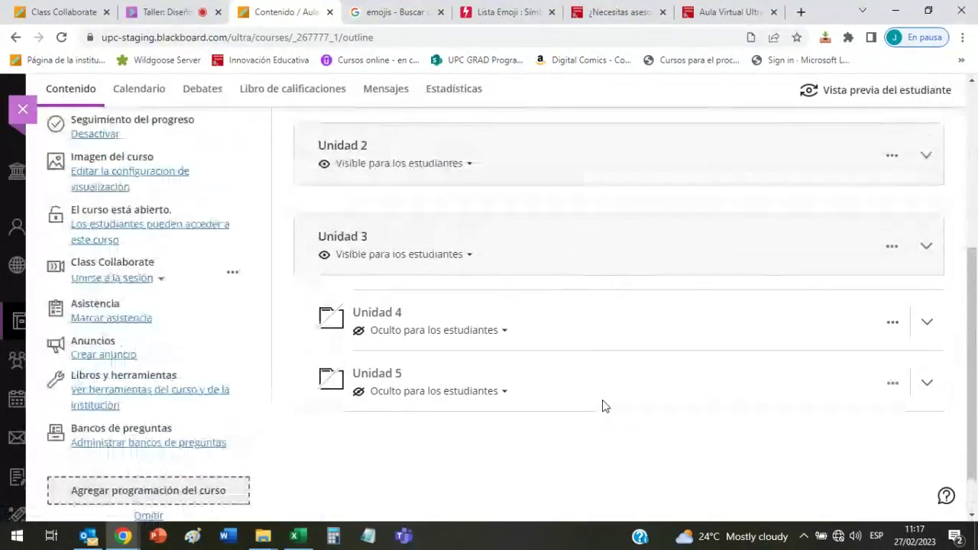
scroll(607, 264, "down", 3)
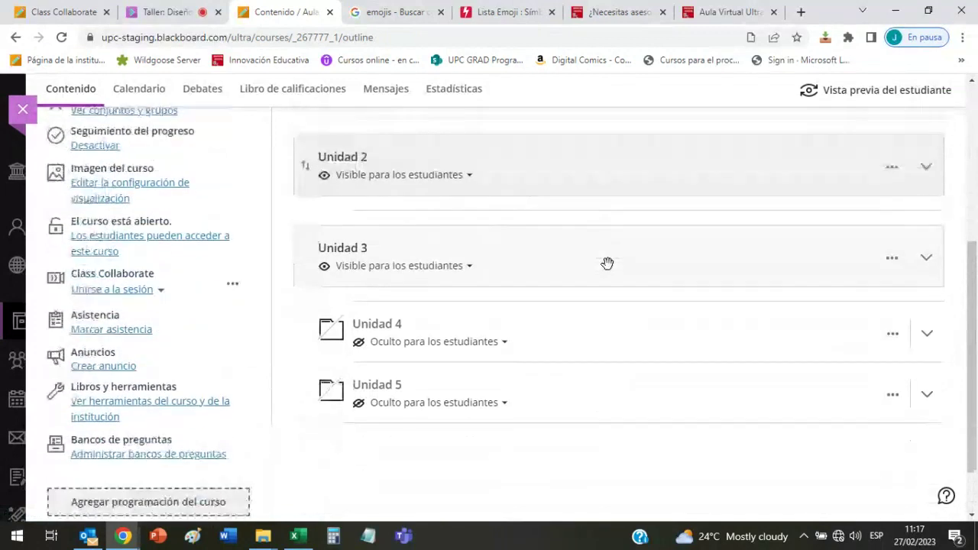
left_click(619, 359)
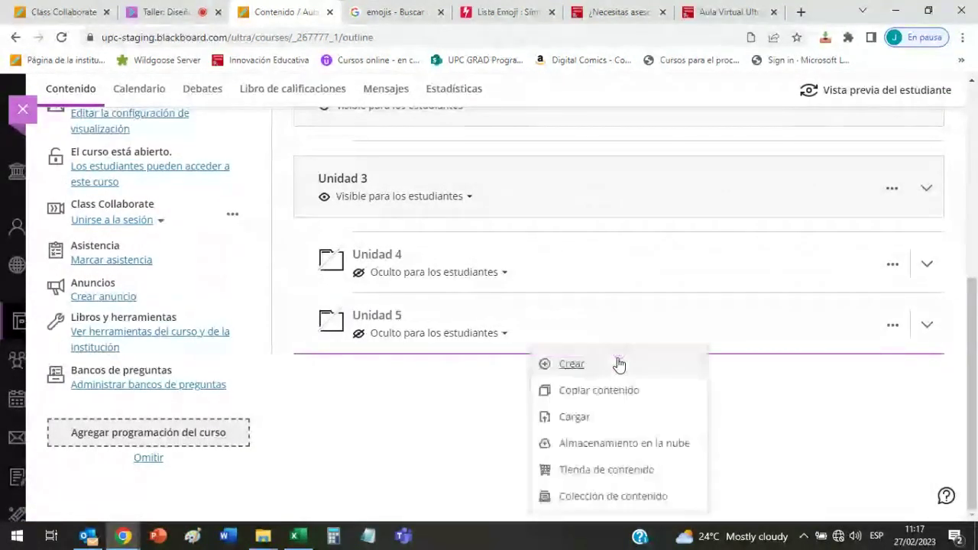
left_click(609, 391)
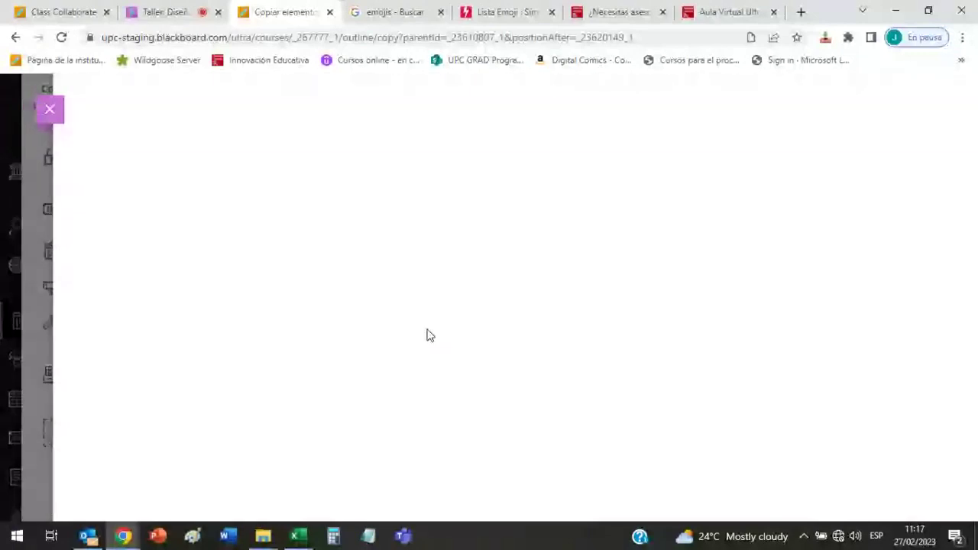
scroll(428, 336, "down", 1)
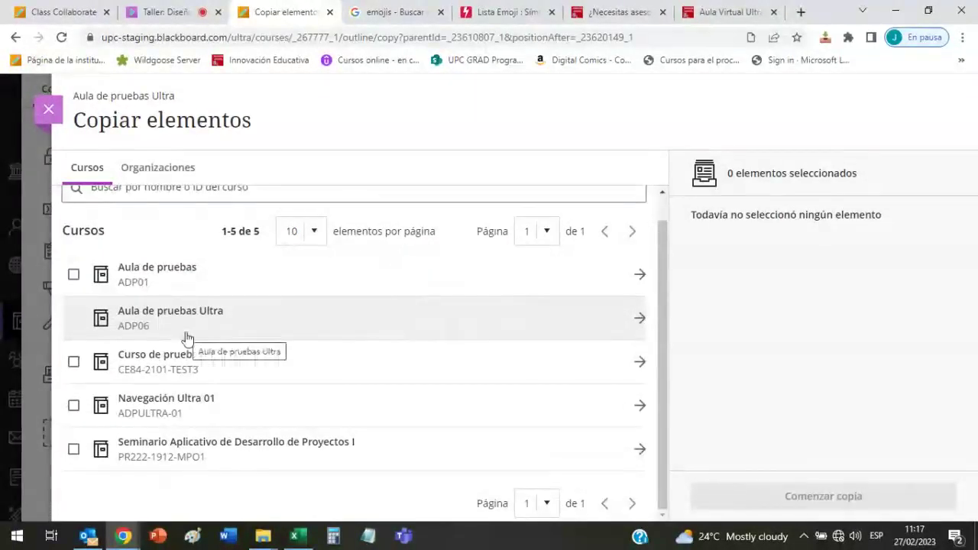
left_click(639, 362)
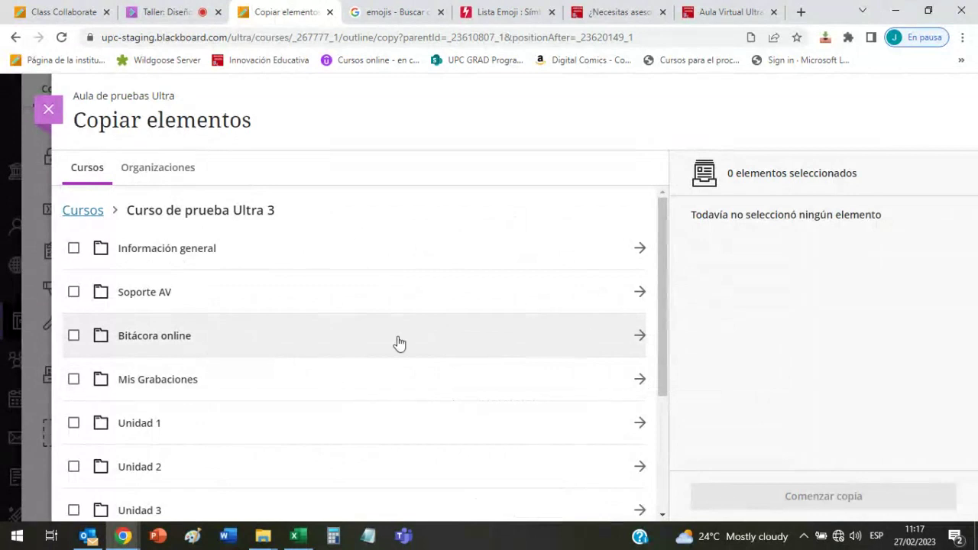
left_click(73, 292)
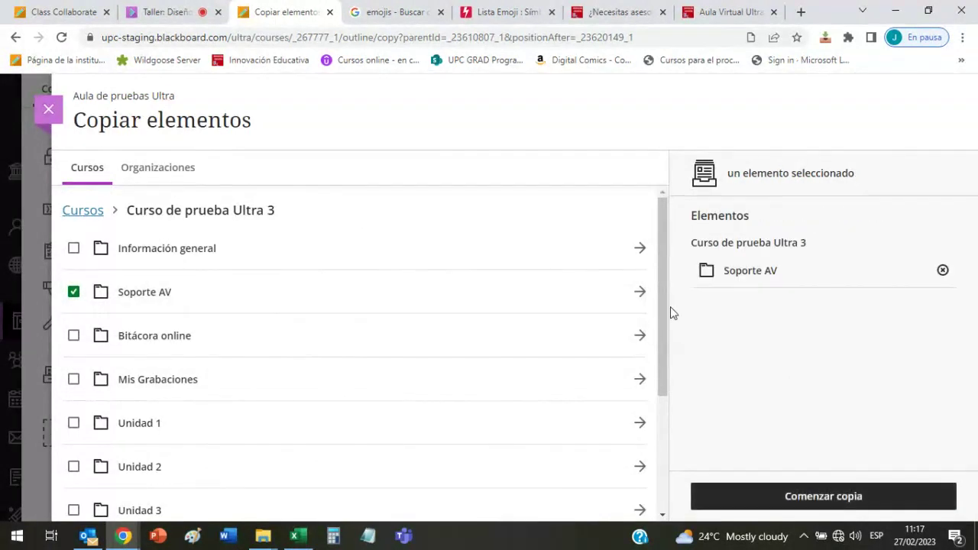
left_click(75, 292)
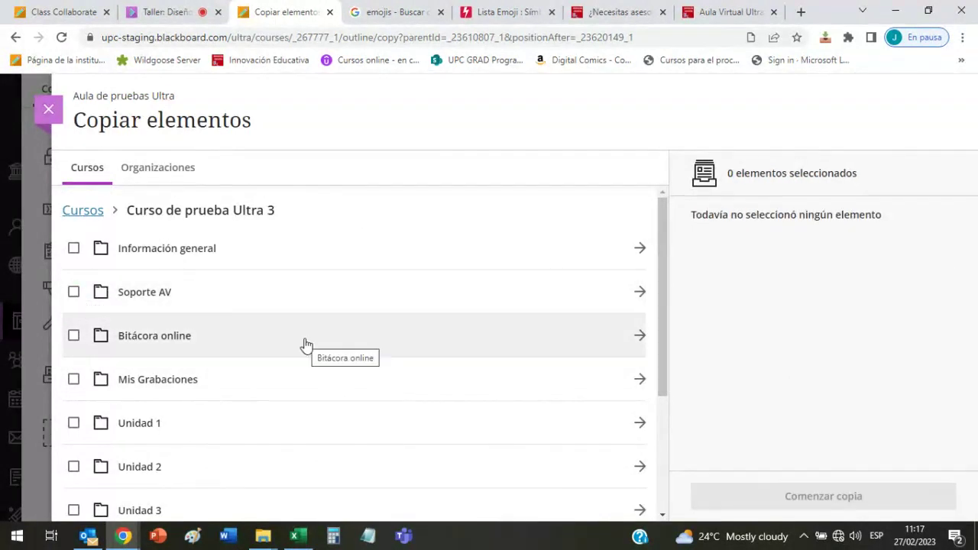
scroll(306, 343, "down", 3)
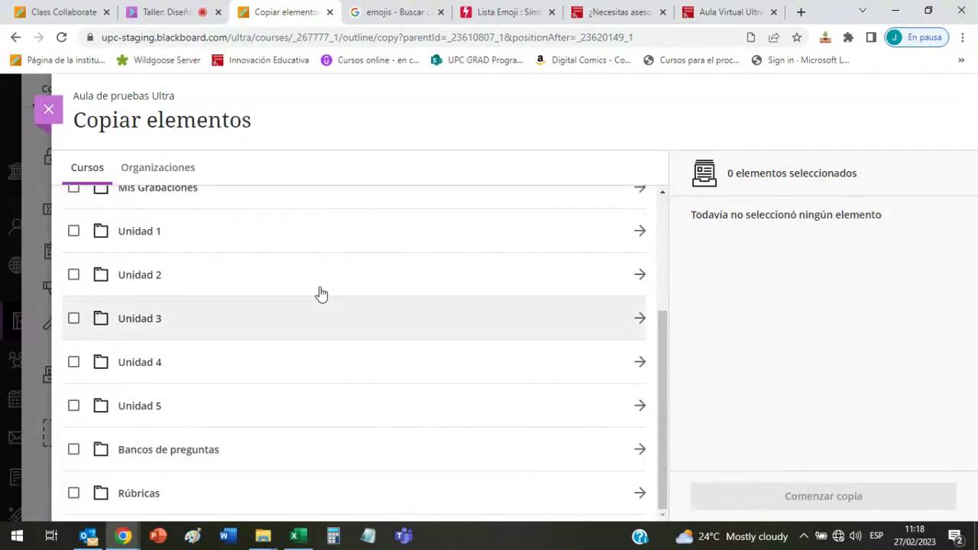
left_click(46, 112)
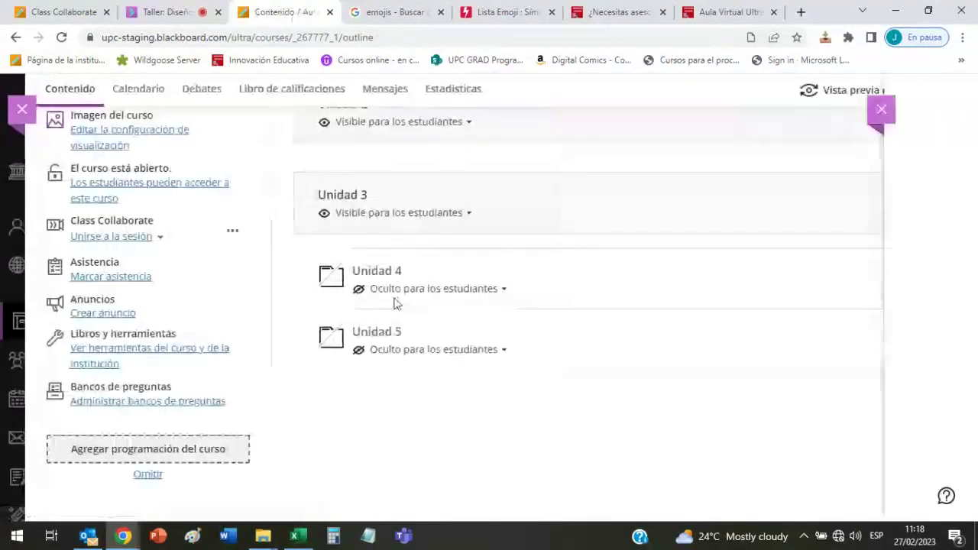
- Check the new messages in the Collaborate session chat and return to the course content list
left_click(204, 19)
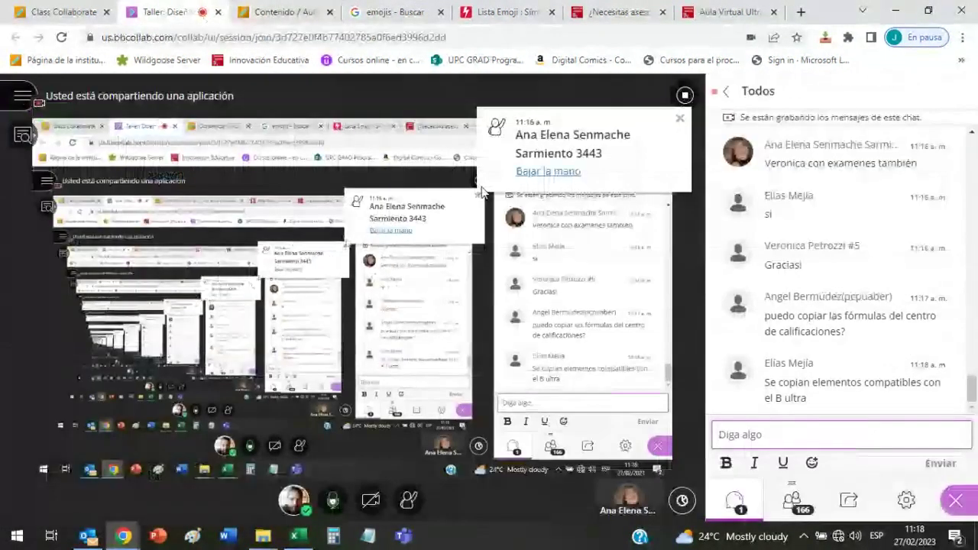
left_click(294, 9)
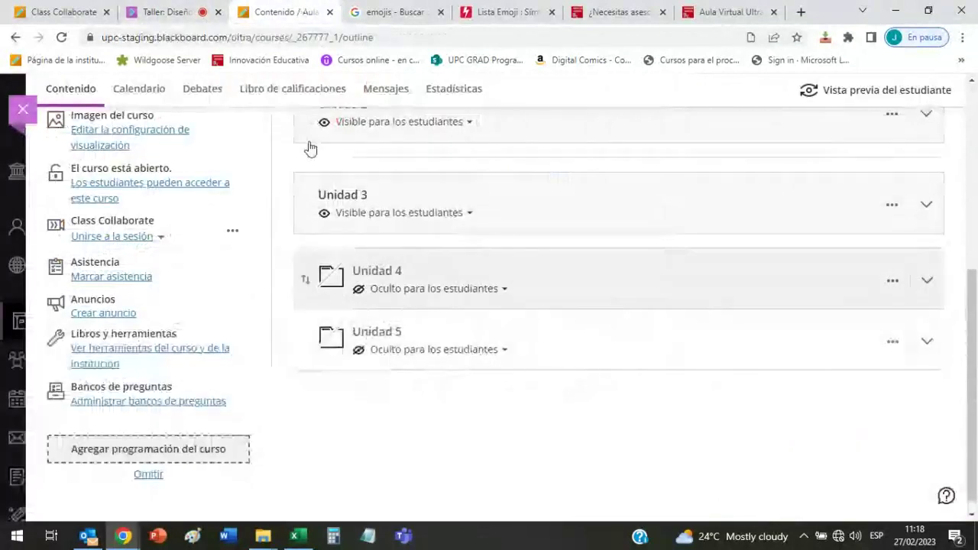
scroll(475, 322, "up", 2)
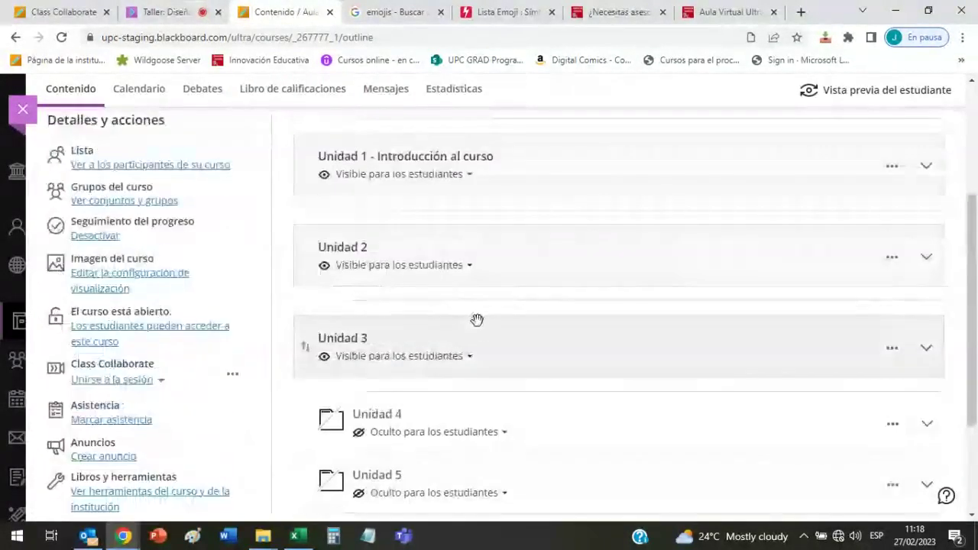
scroll(476, 321, "down", 2)
left_click(620, 371)
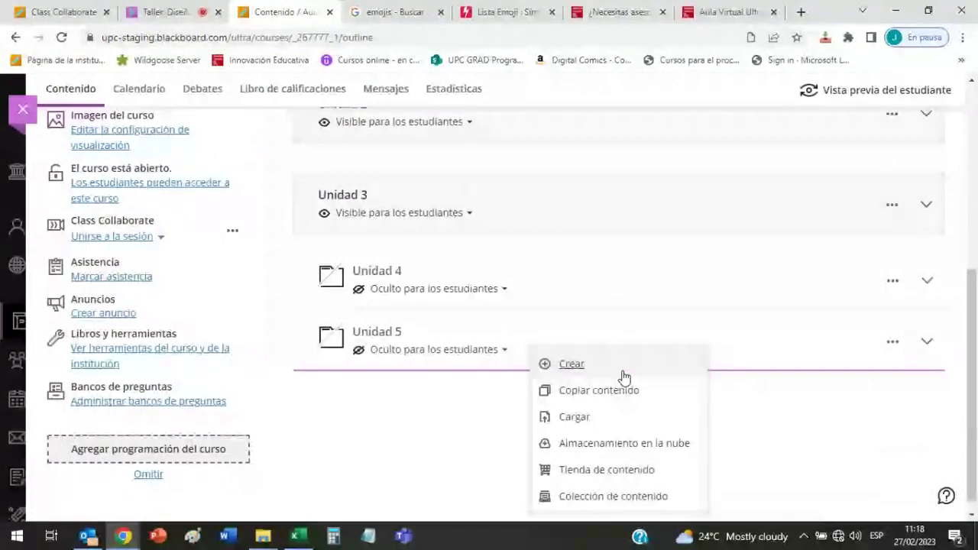
left_click(620, 373)
left_click(637, 174)
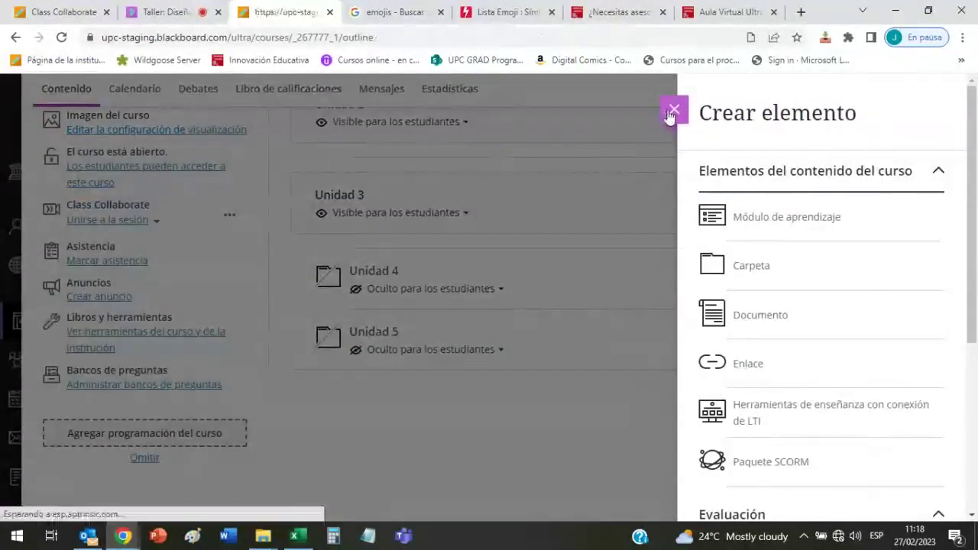
- Open Seminario Aplicativo de Desarrollo de Proyectos I as the source for copying content below Unidad 5
left_click(618, 372)
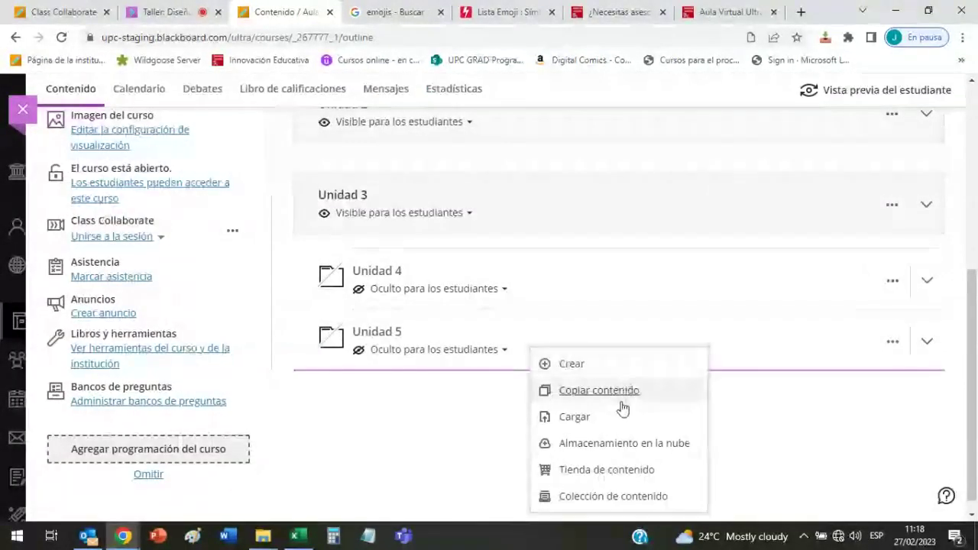
left_click(631, 392)
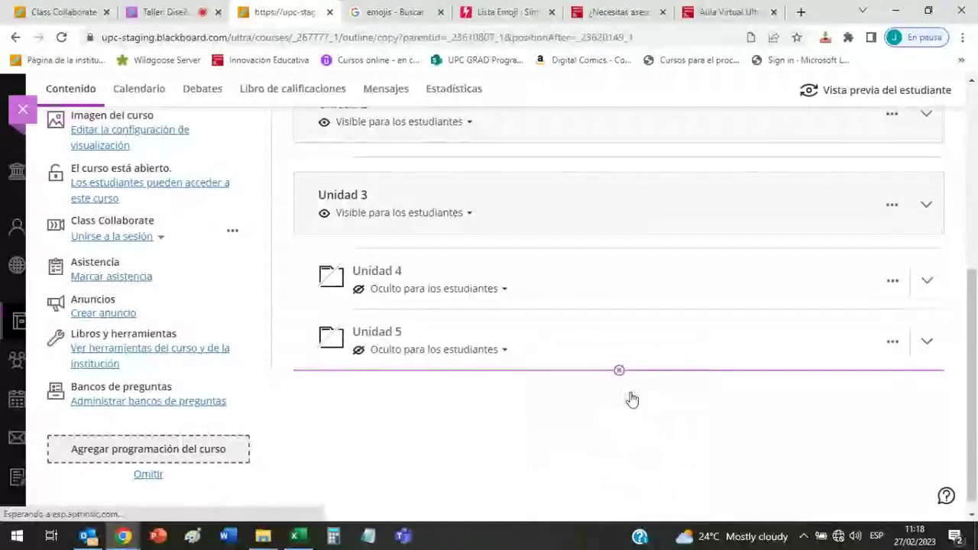
scroll(372, 333, "down", 1)
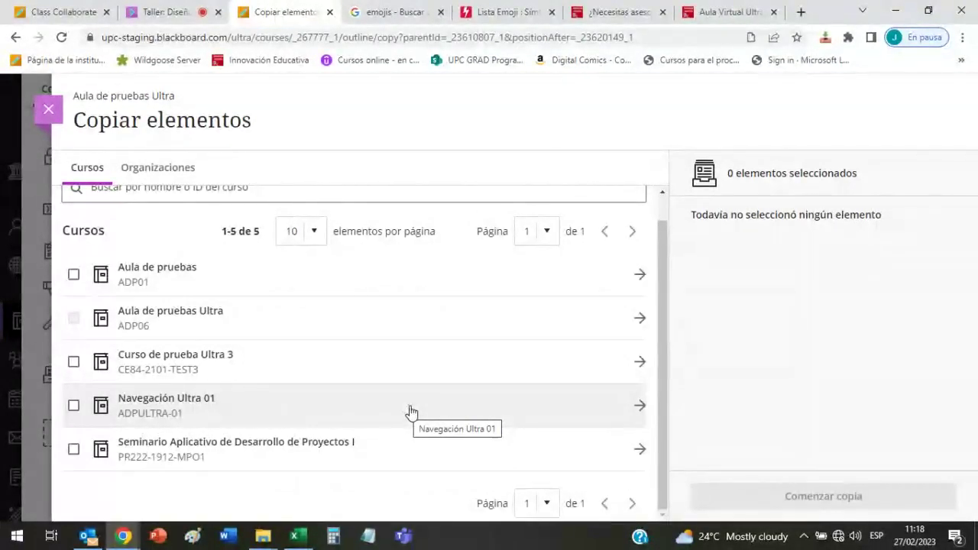
left_click(640, 452)
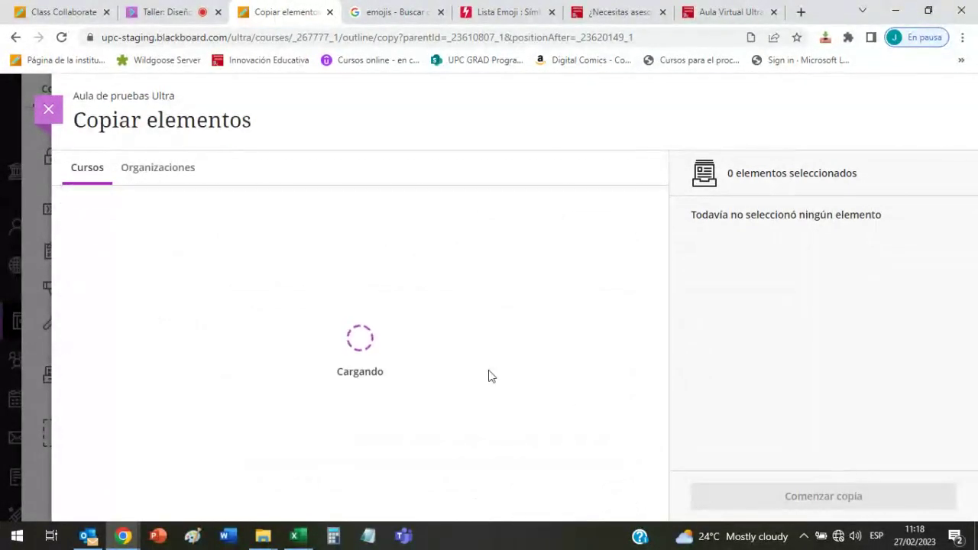
- Examine the source course's folders from Información general to Bancos de preguntas, and close the copy window without selecting anything
scroll(460, 371, "down", 1)
scroll(460, 371, "up", 1)
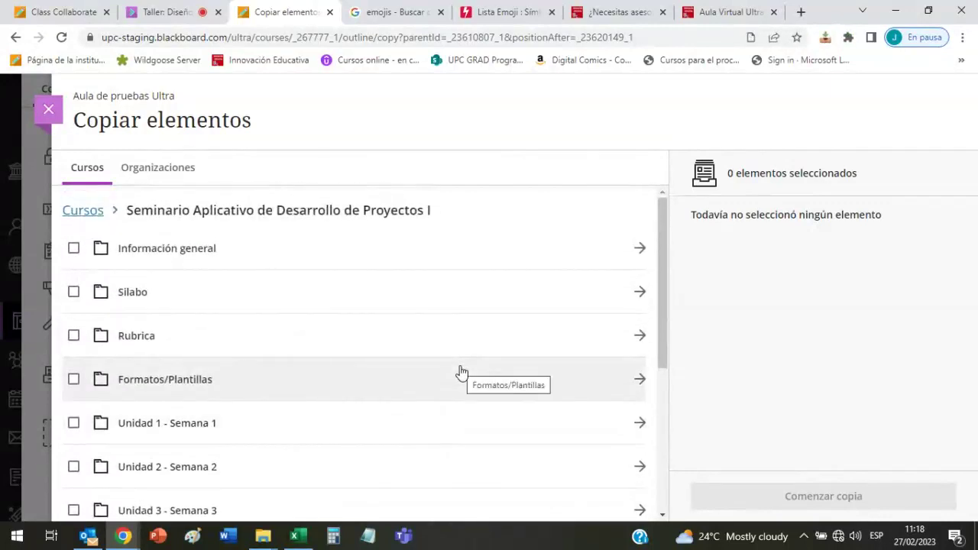
scroll(460, 372, "down", 3)
scroll(461, 372, "up", 1)
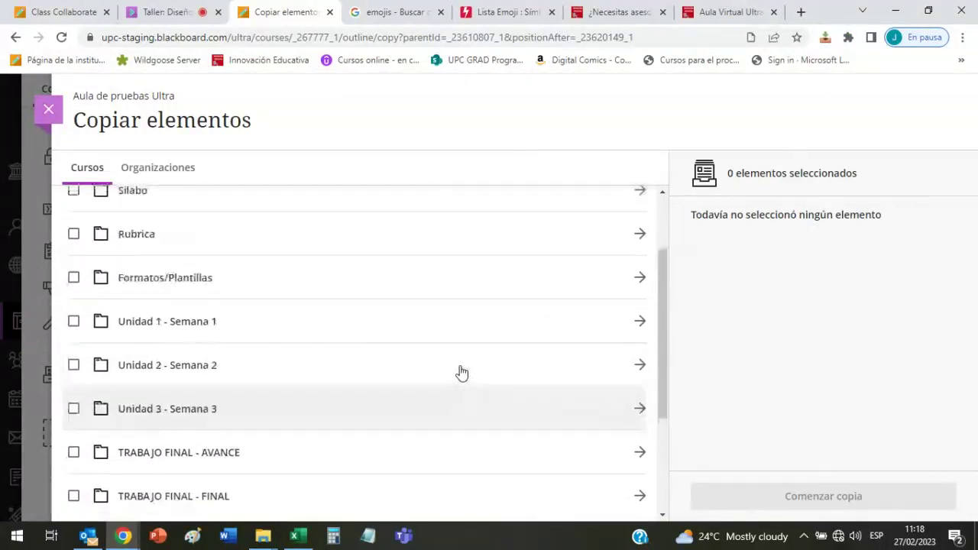
scroll(460, 372, "up", 2)
scroll(460, 372, "down", 2)
scroll(460, 372, "up", 2)
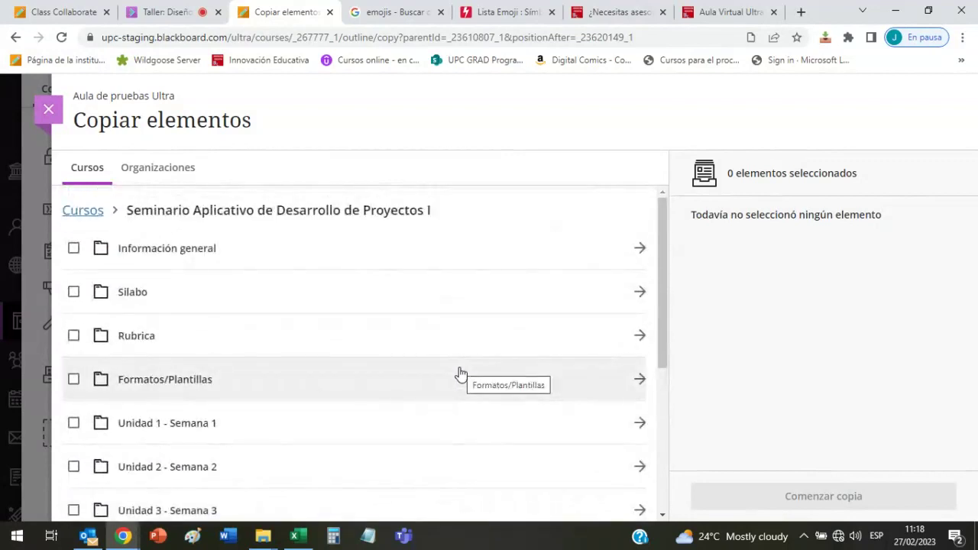
scroll(460, 372, "down", 3)
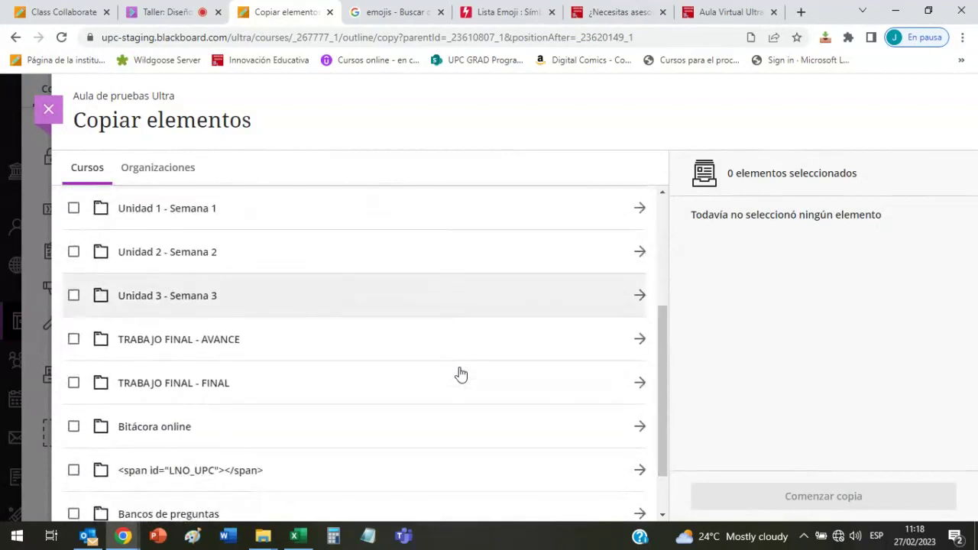
scroll(461, 373, "up", 1)
scroll(461, 372, "up", 2)
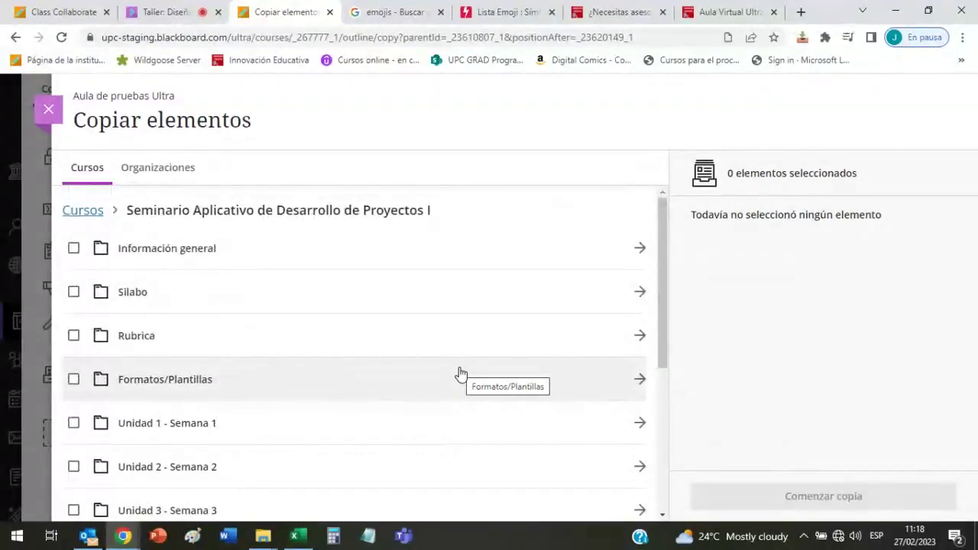
scroll(461, 374, "down", 1)
scroll(461, 374, "up", 1)
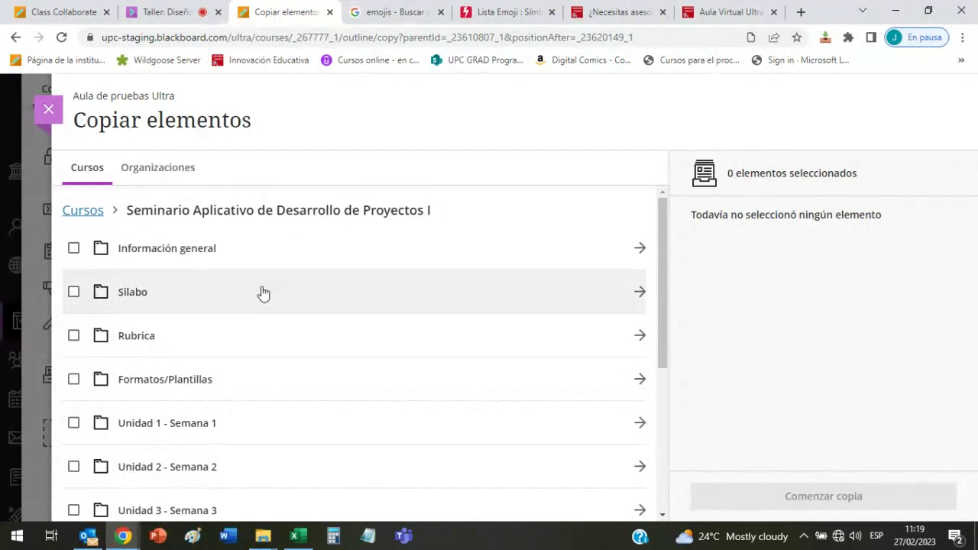
scroll(318, 280, "down", 1)
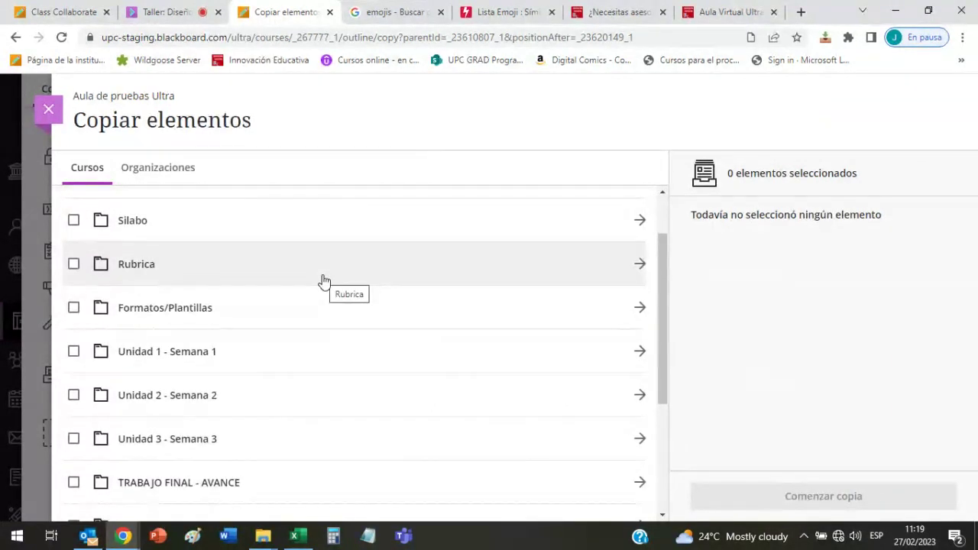
scroll(323, 280, "up", 1)
scroll(336, 292, "down", 1)
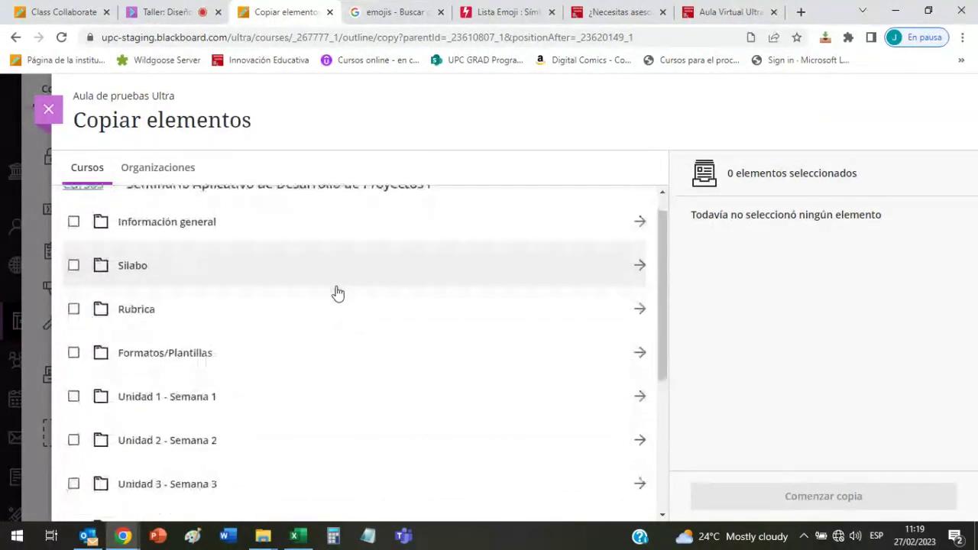
scroll(337, 292, "up", 1)
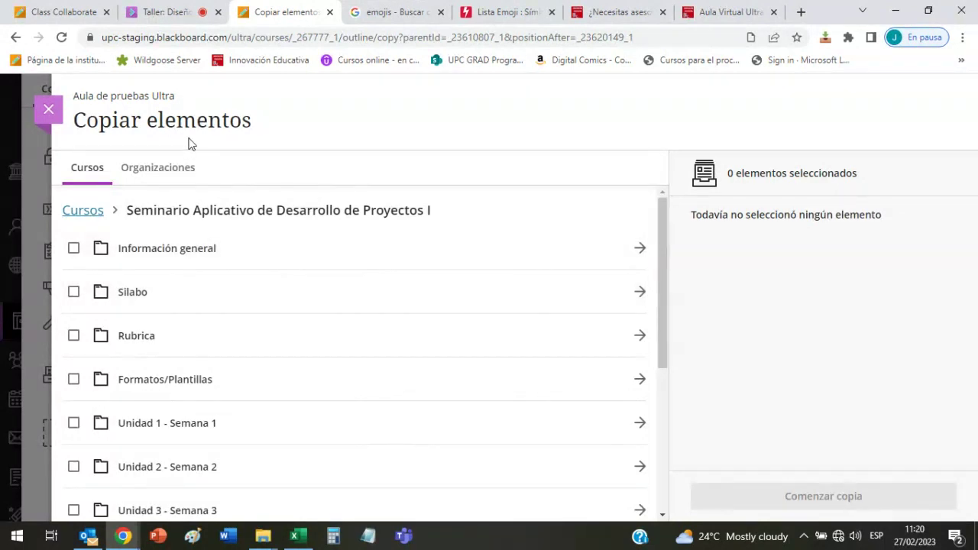
left_click(44, 111)
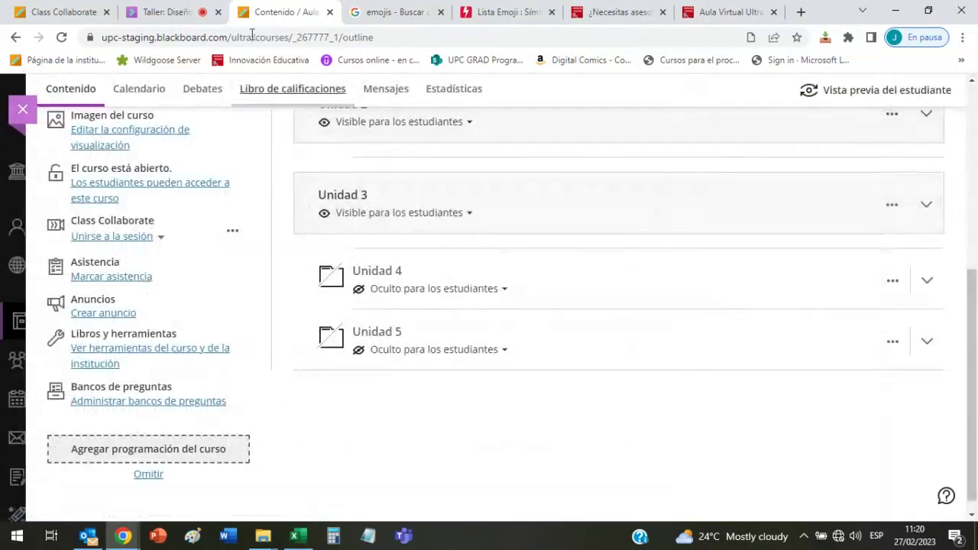
- Check the latest messages in the Collaborate session chat, return to the course and look over its units from Unidad 1 to Unidad 5
left_click(214, 7)
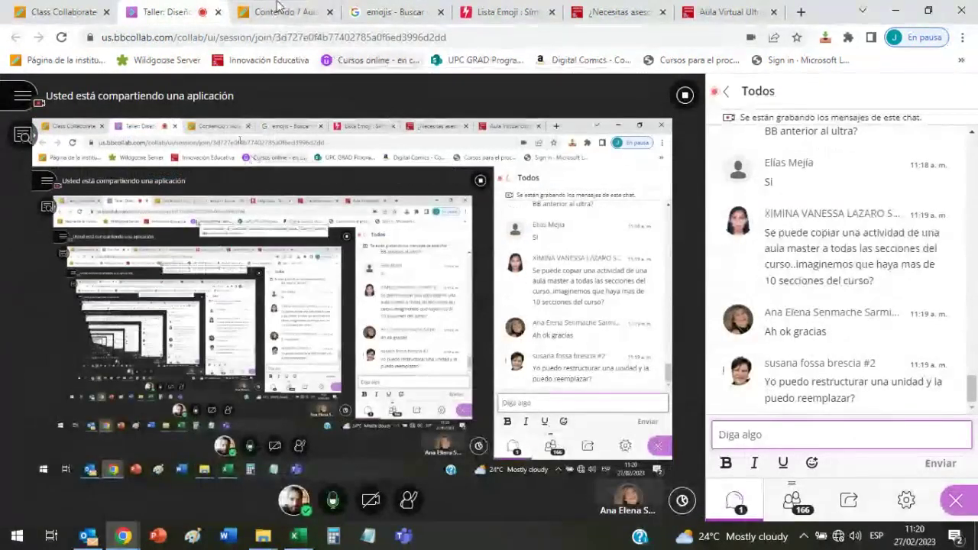
mouse_move(278, 6)
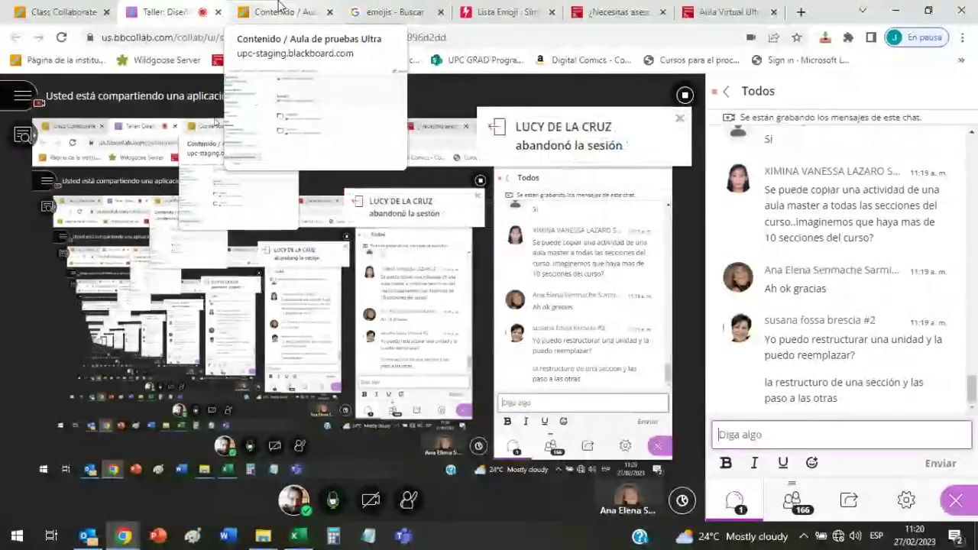
left_click(279, 9)
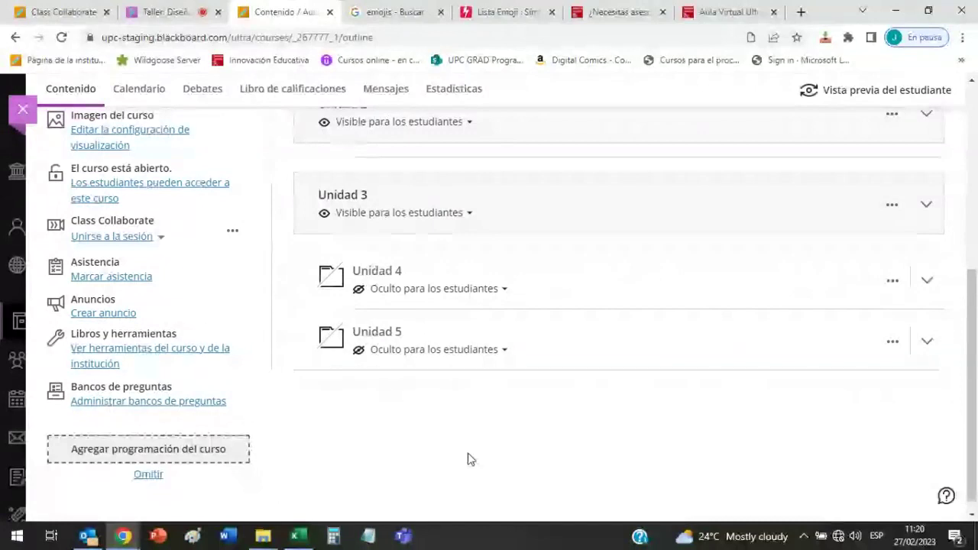
left_click(164, 12)
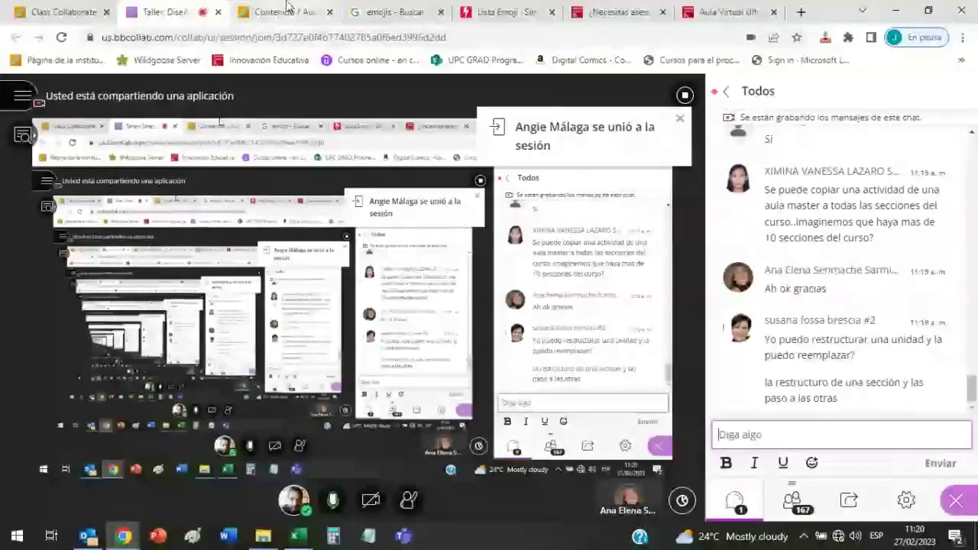
left_click(286, 9)
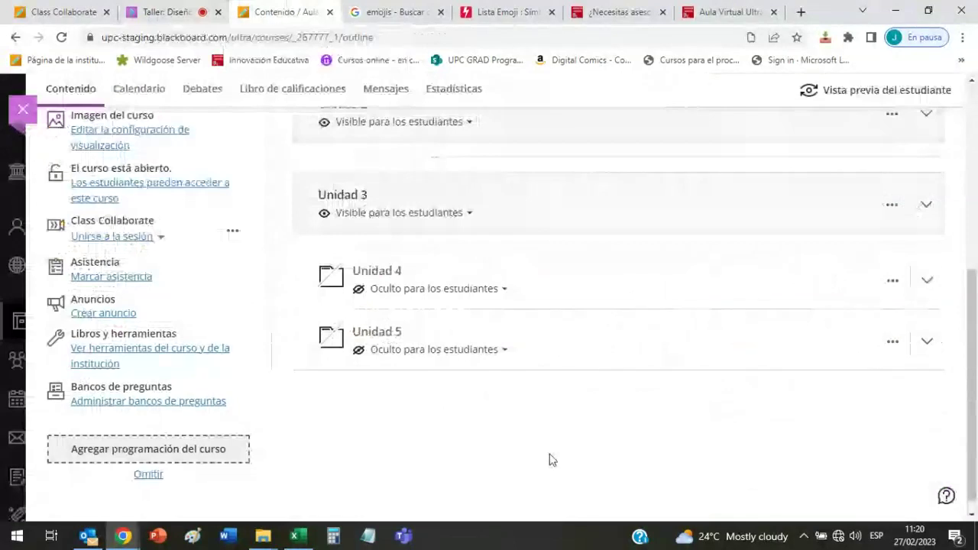
scroll(550, 458, "up", 1)
scroll(553, 459, "down", 1)
scroll(553, 460, "up", 1)
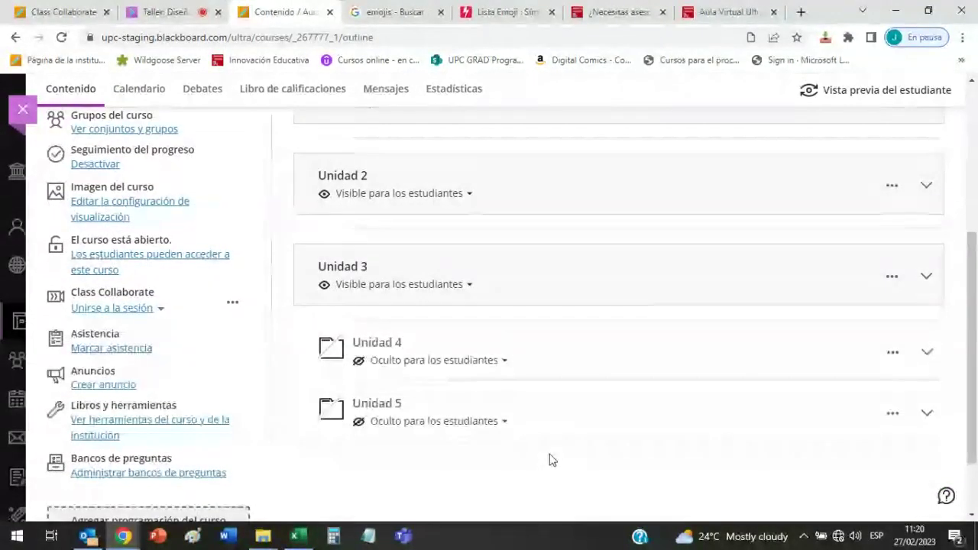
scroll(552, 459, "up", 1)
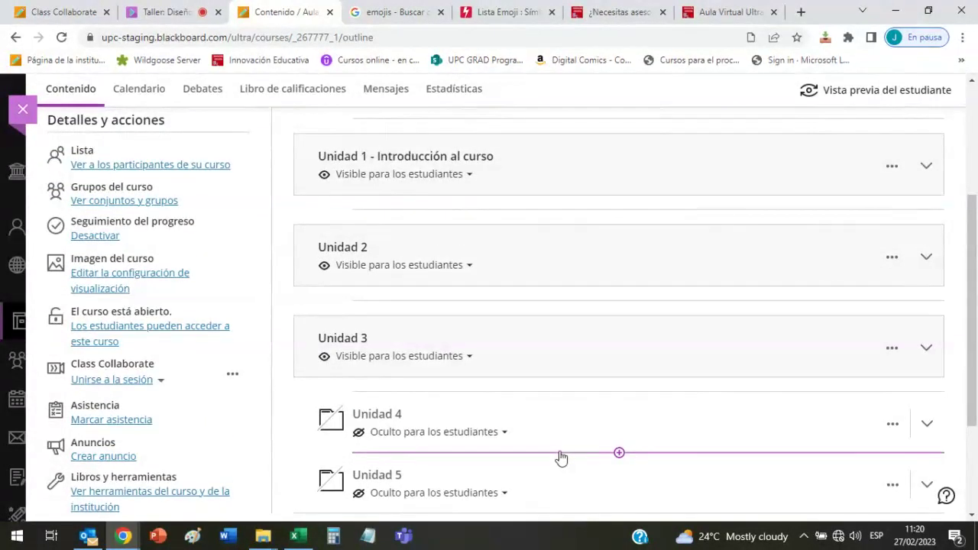
- Review the course content outline from Información general to Unidad 5 and check the workshop session's chat
scroll(562, 455, "up", 2)
scroll(565, 454, "down", 4)
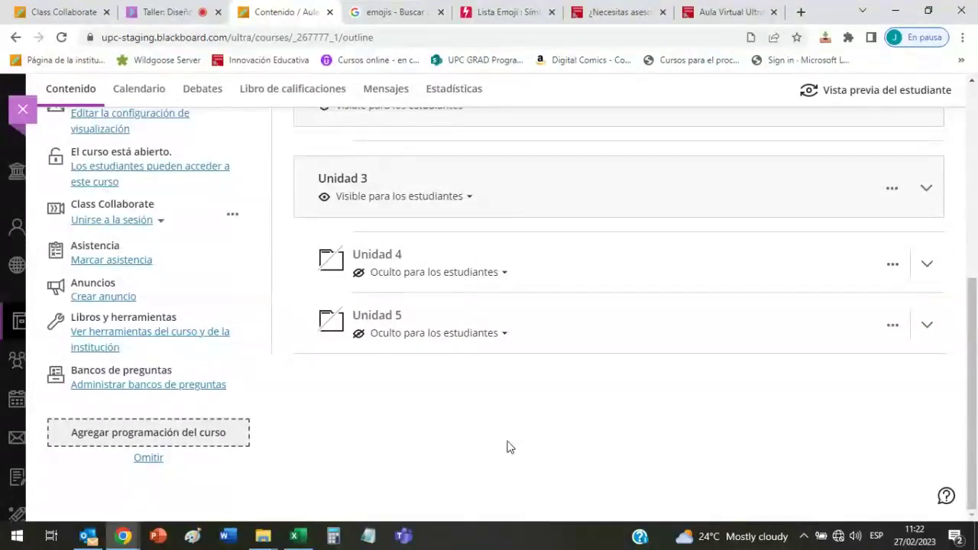
scroll(510, 443, "up", 5)
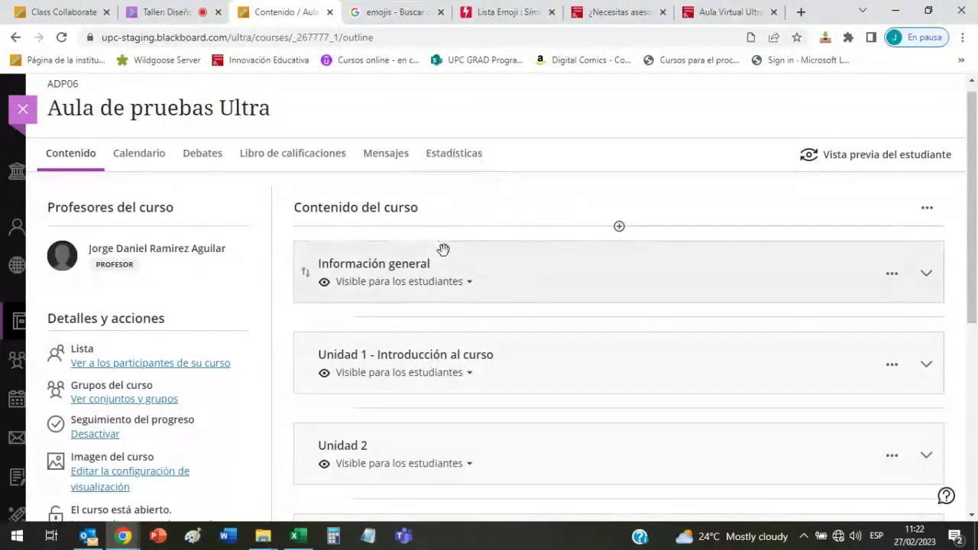
left_click(188, 10)
left_click(282, 9)
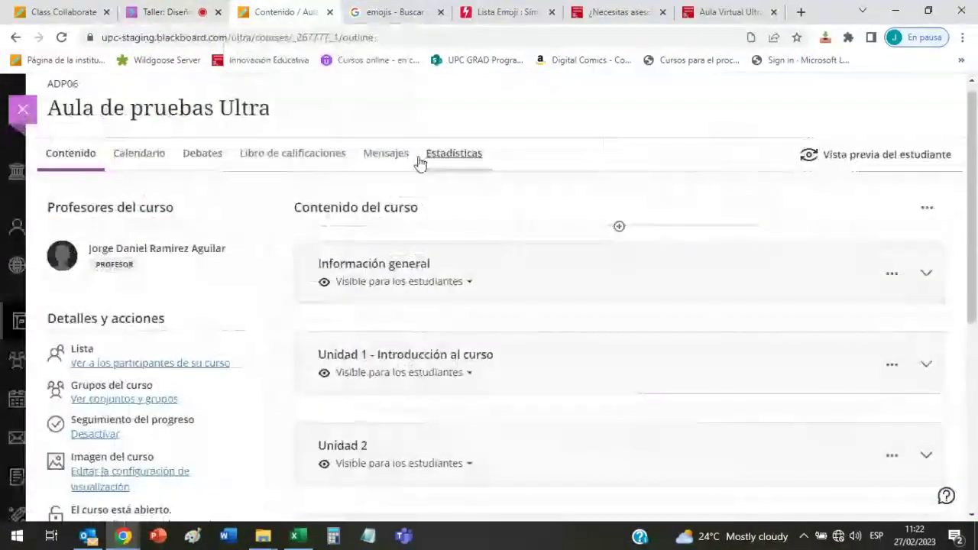
scroll(533, 202, "down", 4)
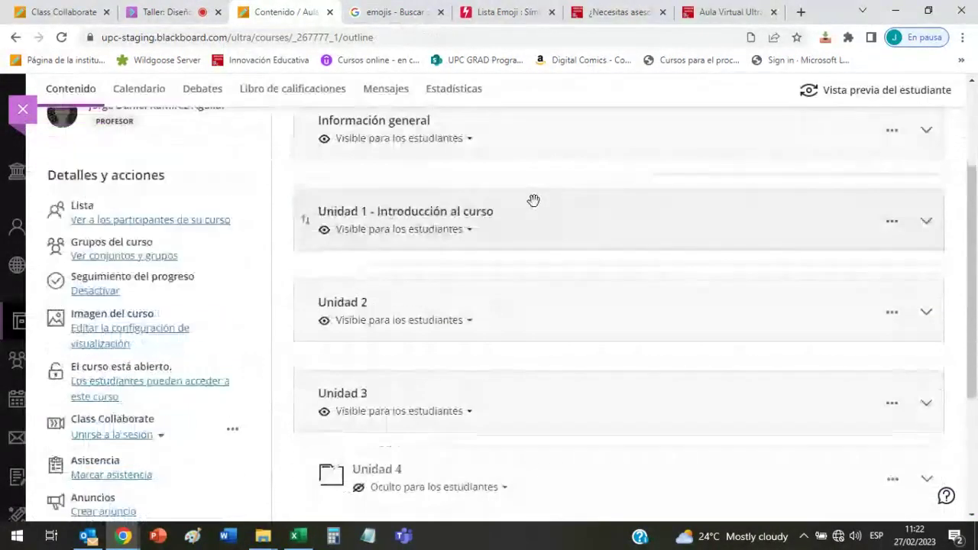
left_click_drag(533, 201, 338, 91)
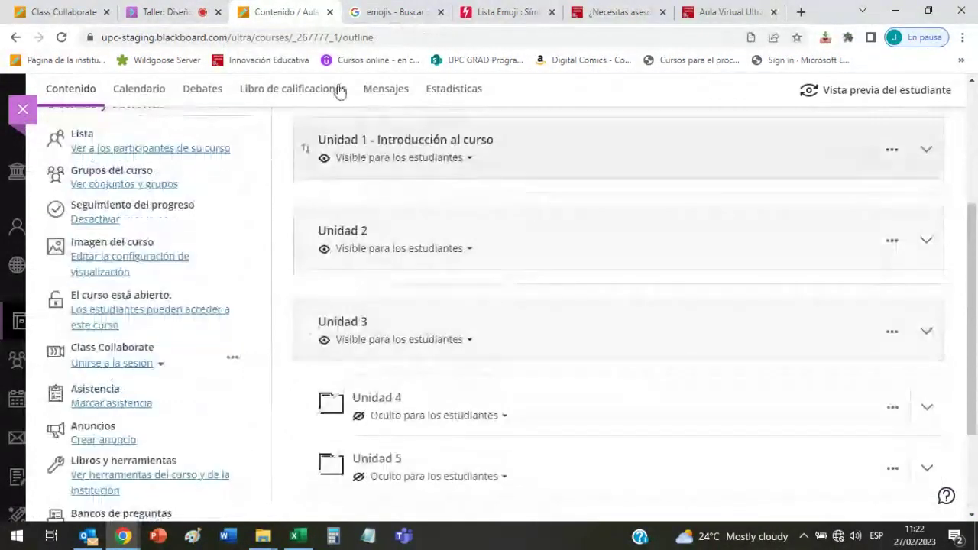
left_click(168, 12)
left_click(272, 9)
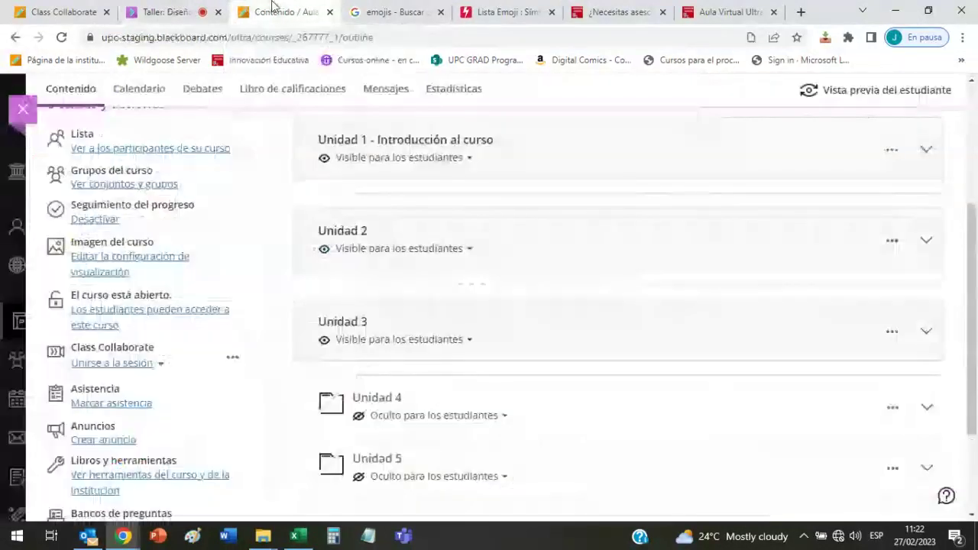
left_click_drag(589, 251, 606, 196)
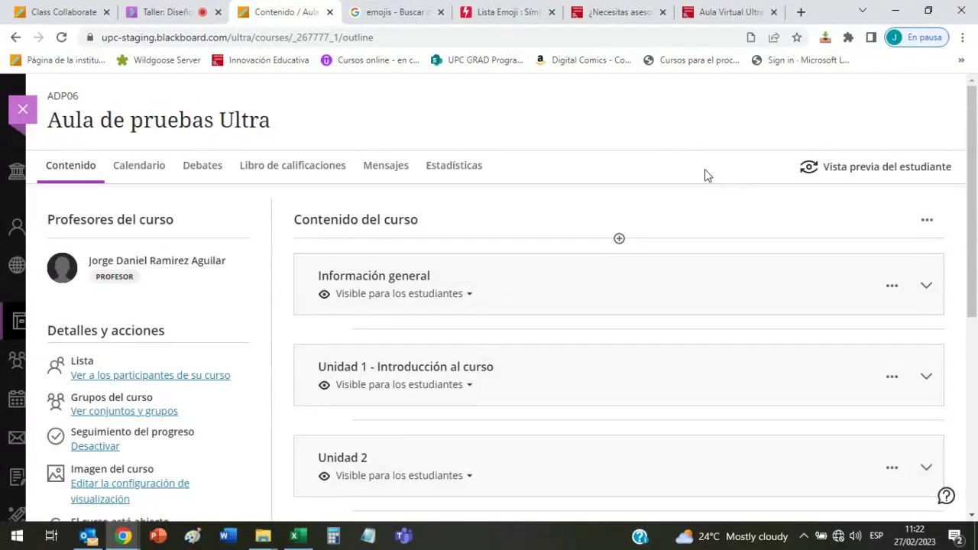
- Search Google in a new browser tab for "ayuda blackboard ultra" and open the Blackboard Learn Ultra help page for instructors
left_click(801, 12)
left_click(500, 299)
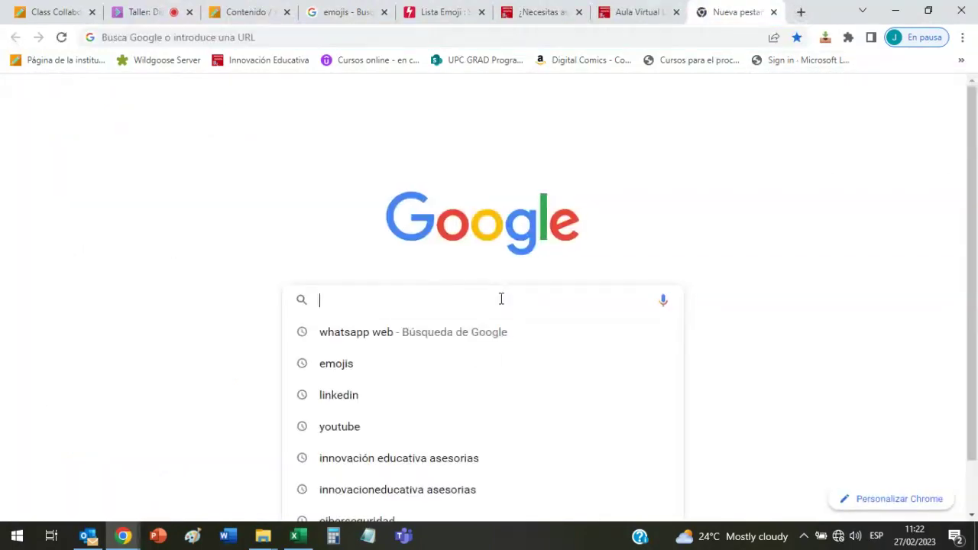
type("y")
key("BackSpace")
type("ayuda ")
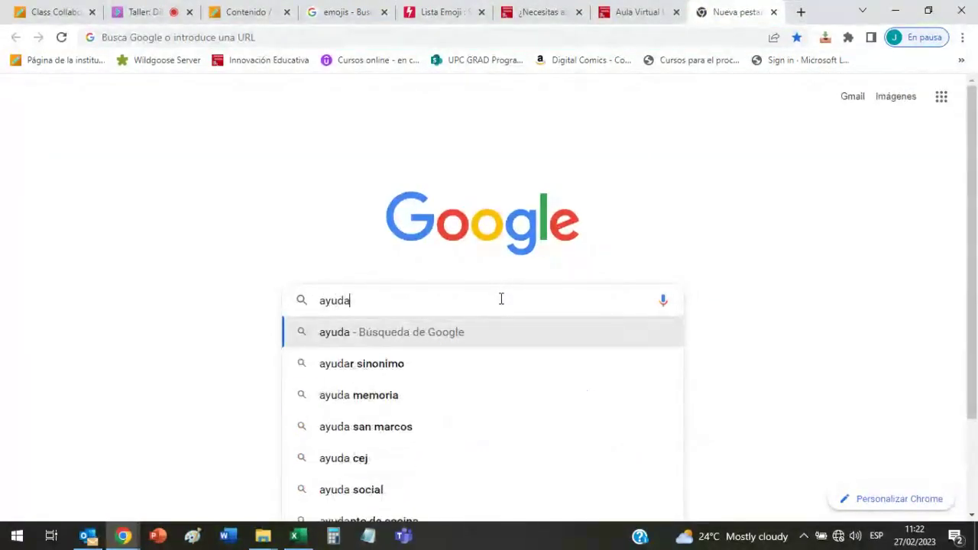
type("blackboa")
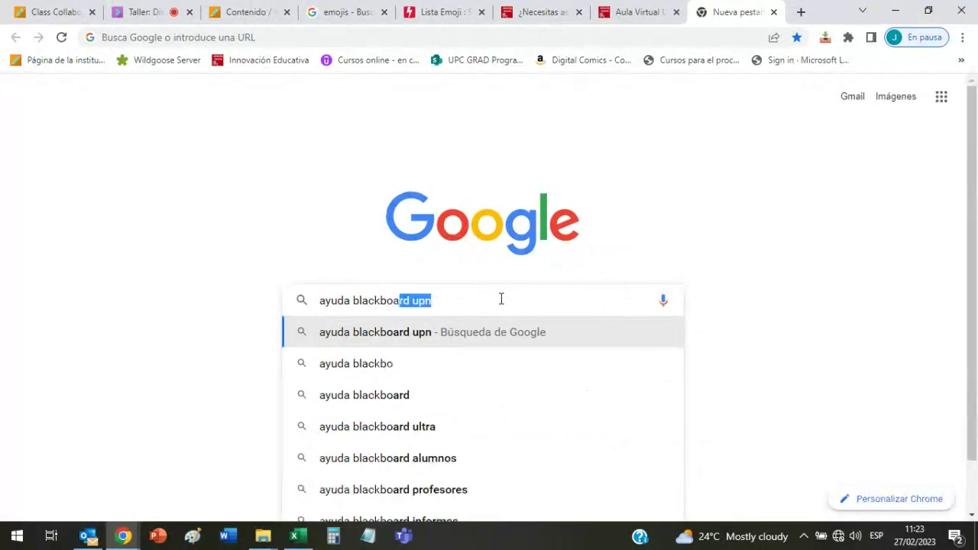
type("rd ultr")
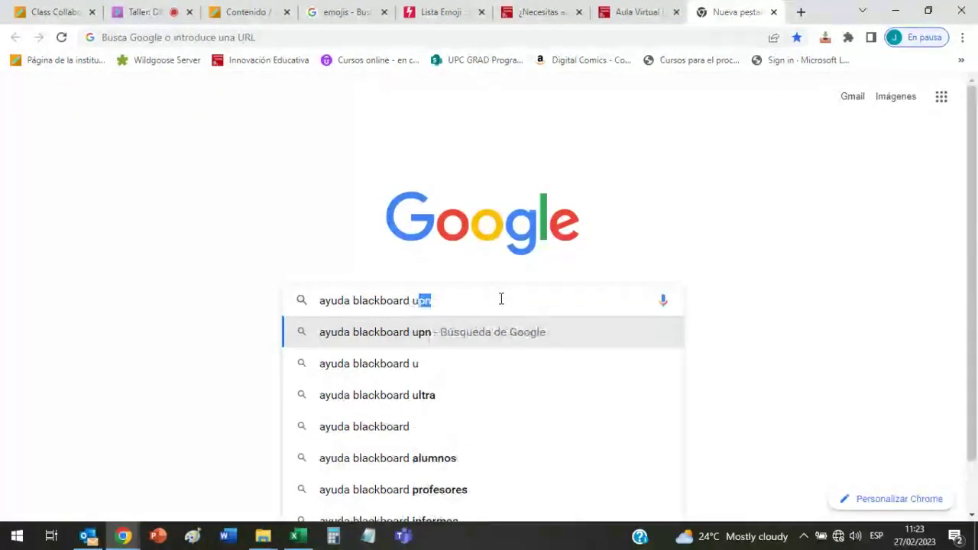
type("a")
key("Return")
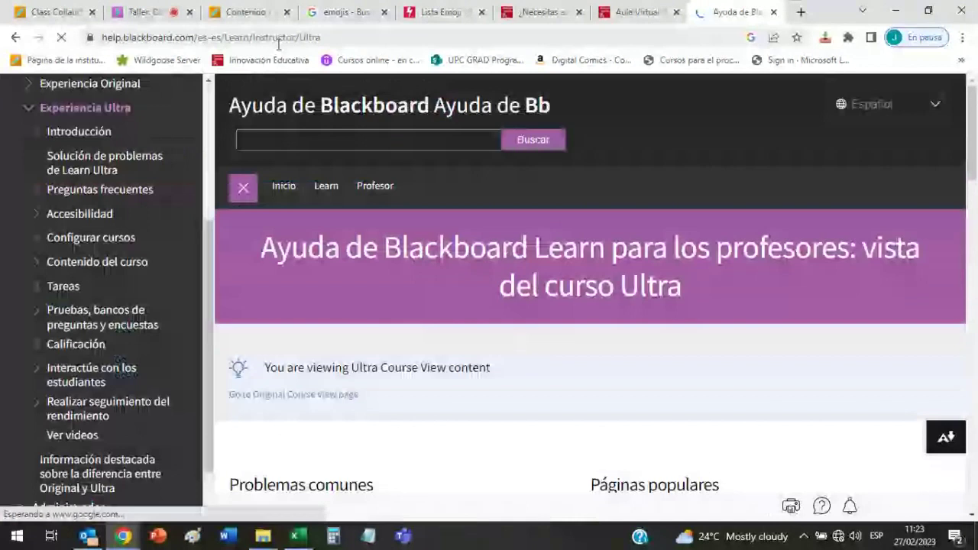
- Copy the help page's address and send it to everyone in the workshop session's chat
left_click(410, 37)
key("ctrl+c")
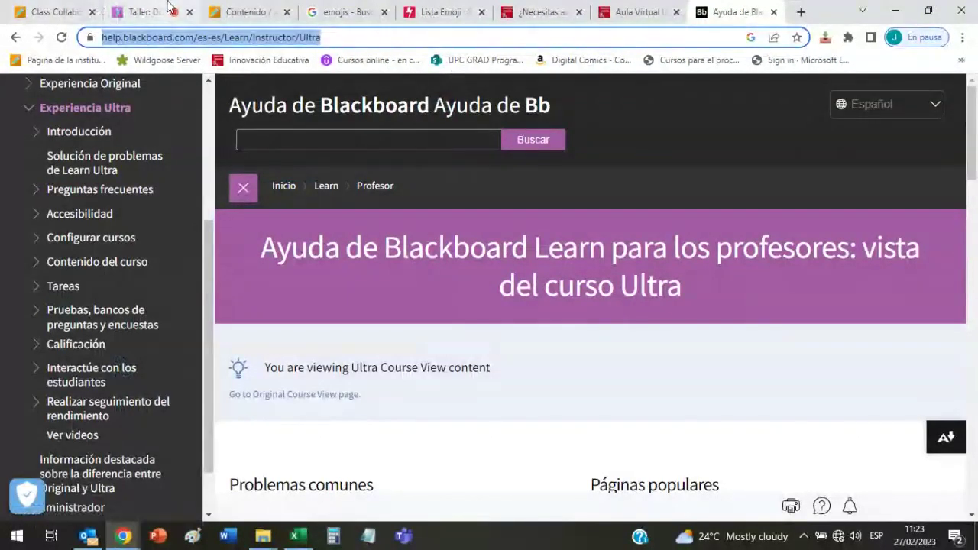
left_click(170, 8)
left_click(792, 435)
key("ctrl+v")
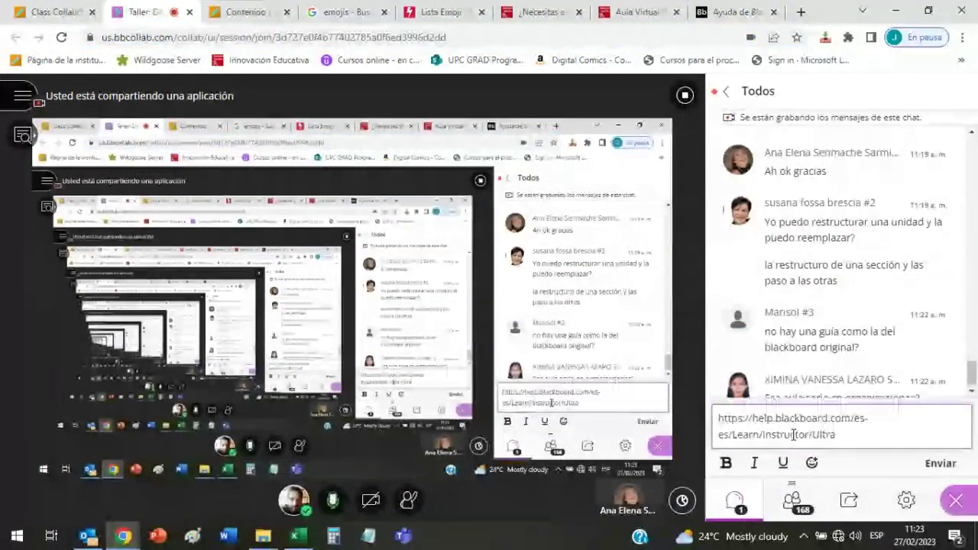
key("Return")
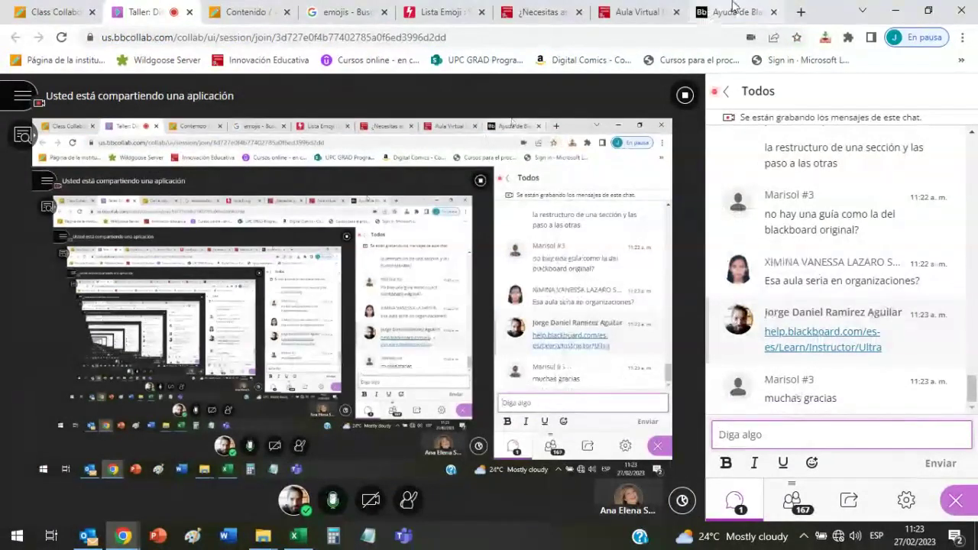
- Examine the Experiencia Ultra topics and the available languages on the Blackboard help page
left_click(732, 9)
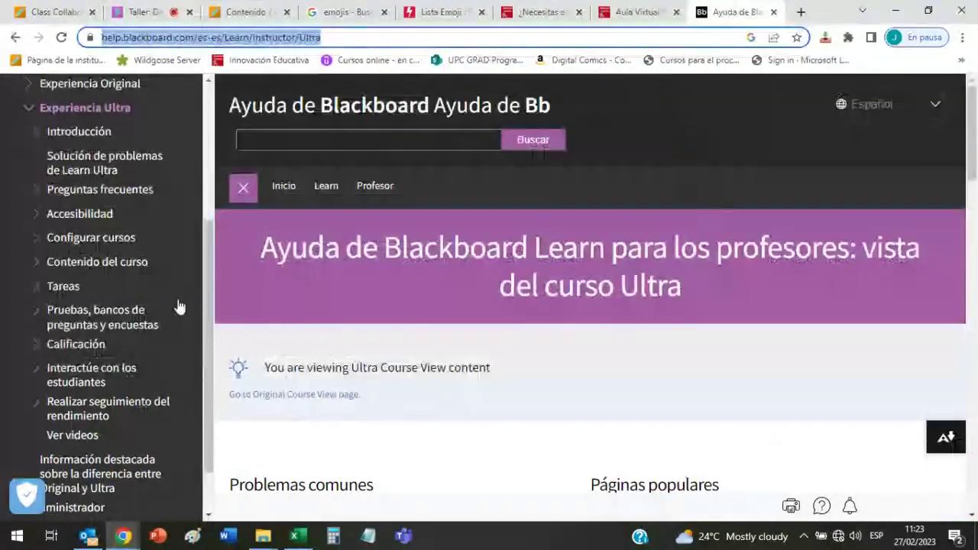
scroll(179, 305, "down", 1)
scroll(179, 305, "up", 2)
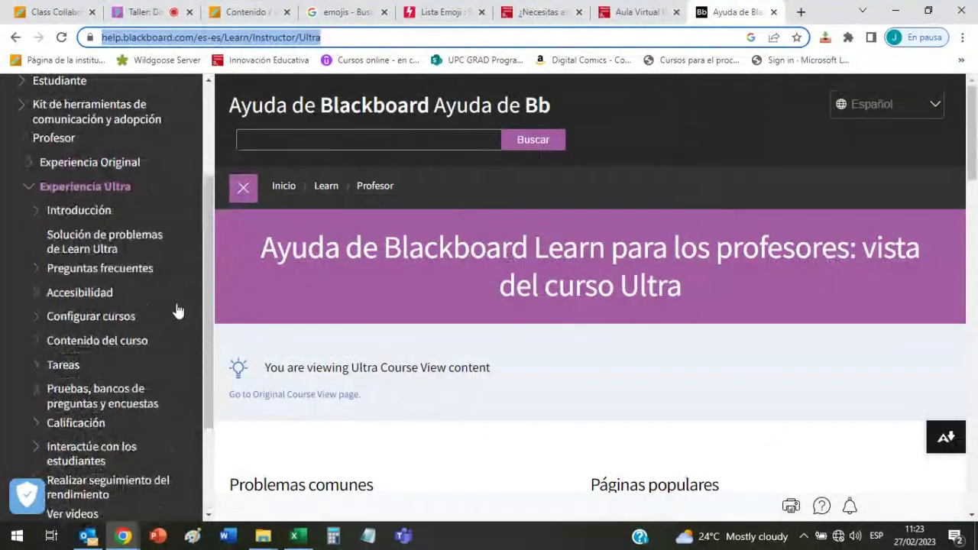
scroll(175, 309, "down", 1)
scroll(175, 309, "up", 1)
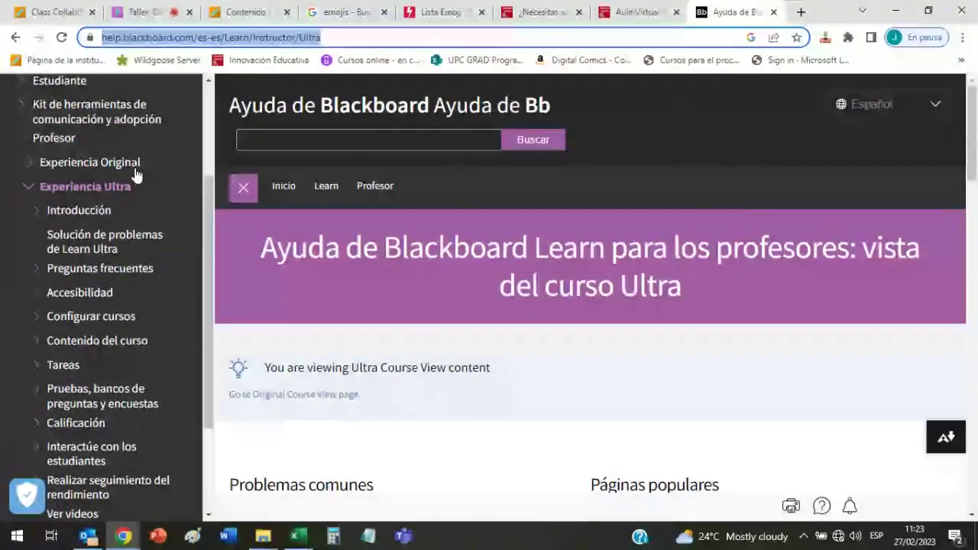
scroll(102, 200, "down", 1)
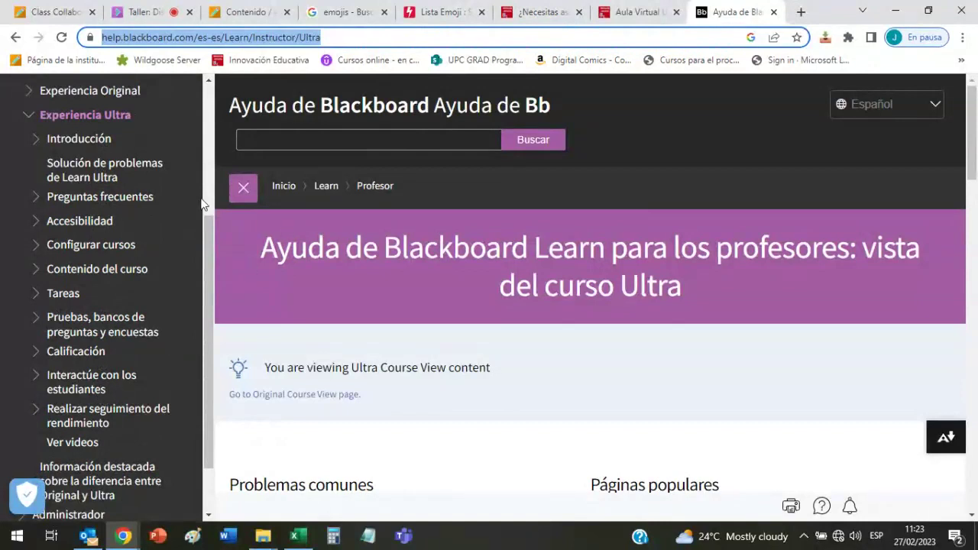
scroll(174, 214, "down", 1)
scroll(174, 214, "up", 2)
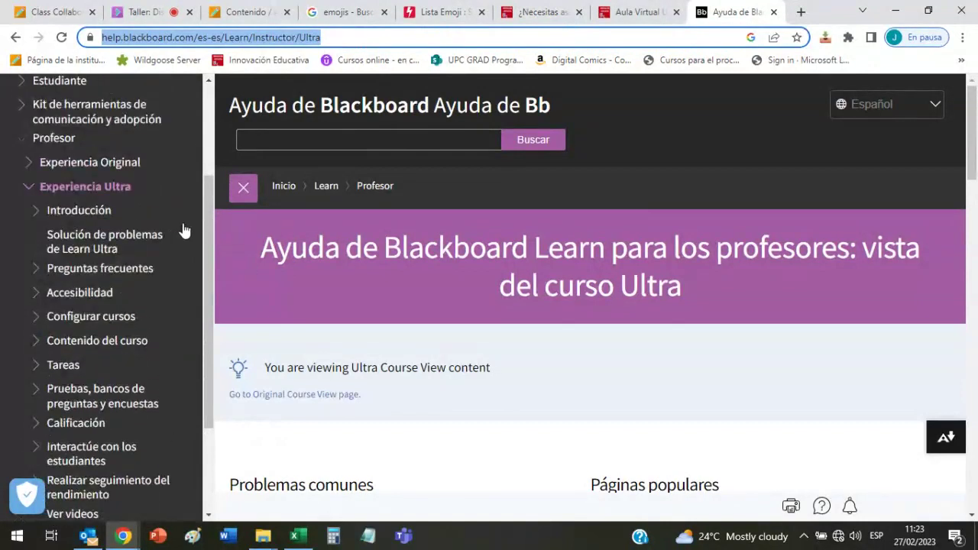
left_click(933, 105)
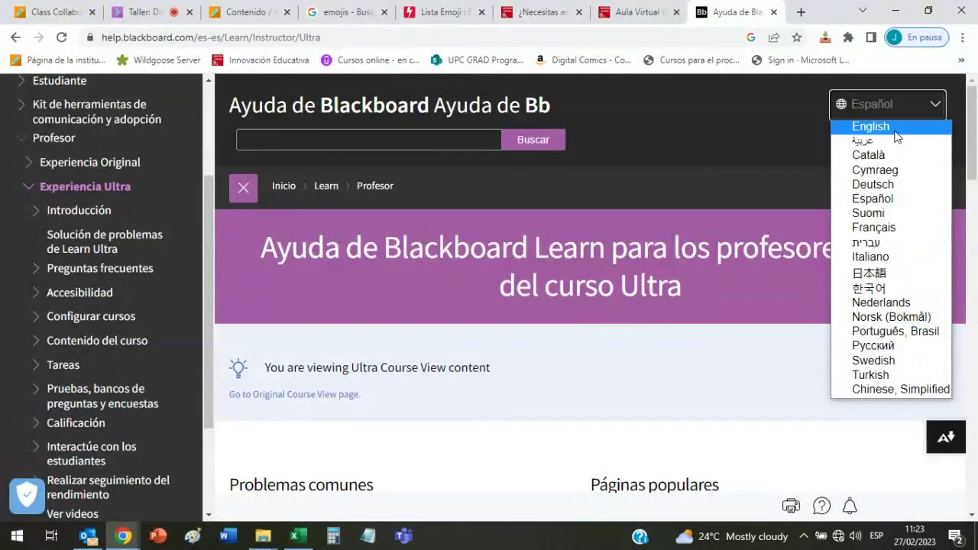
left_click(770, 168)
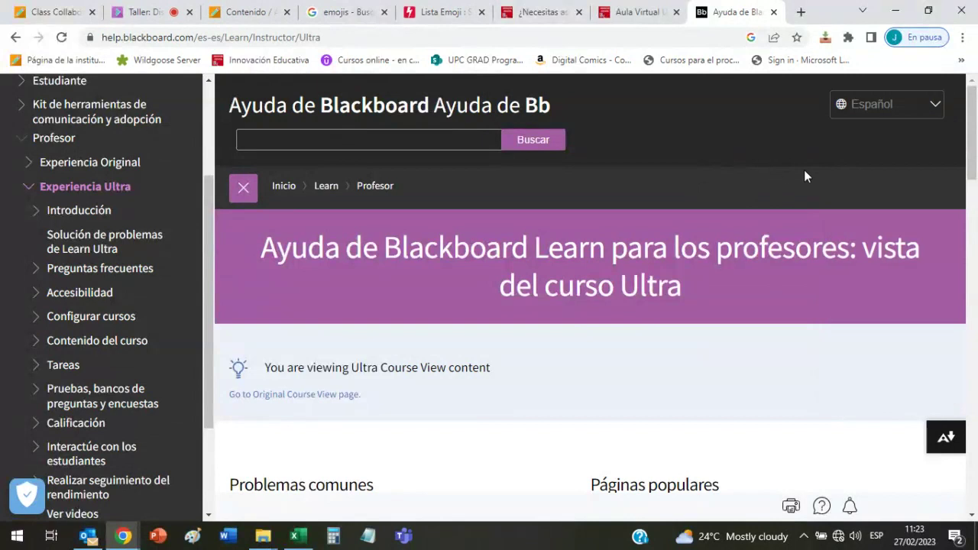
scroll(109, 271, "down", 2)
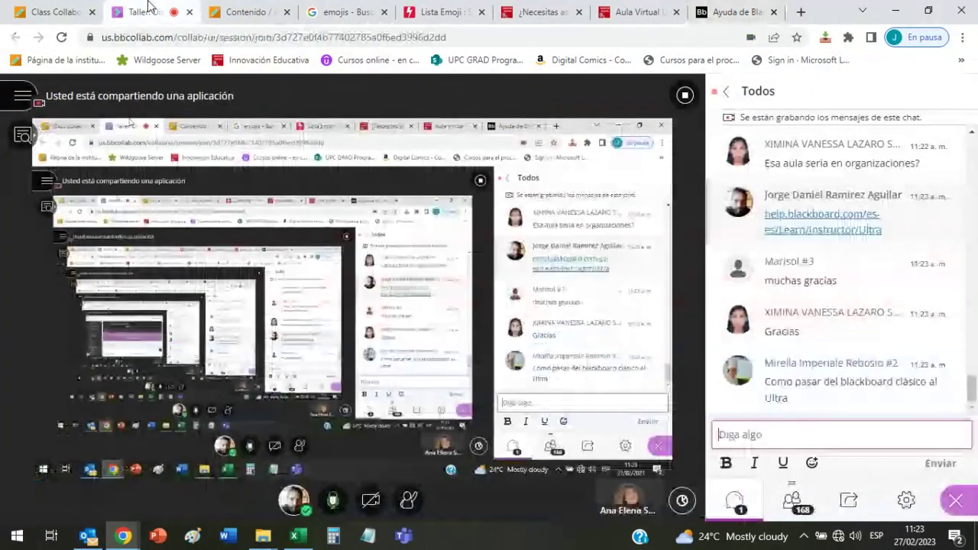
- Check the latest questions in the workshop chat, consulting the Blackboard help page and the course content outline
left_click(136, 11)
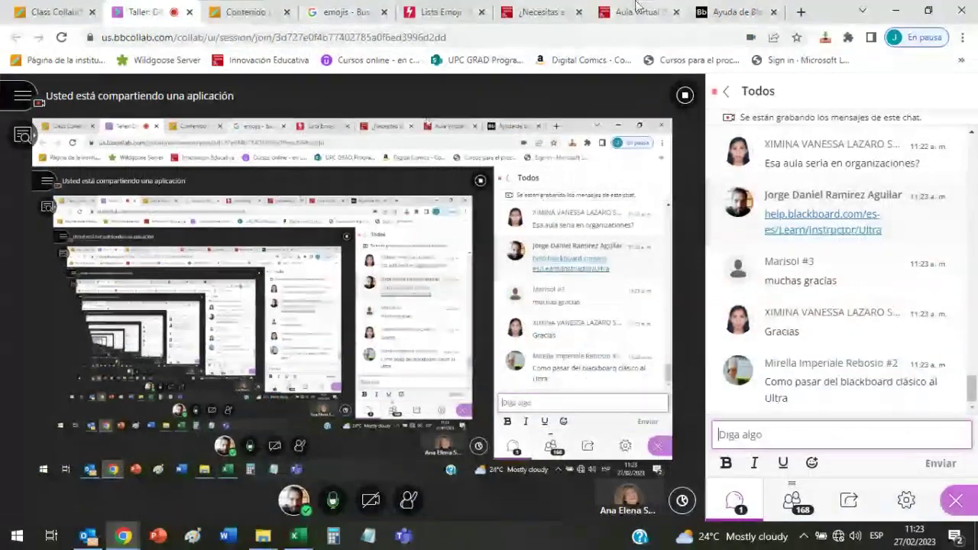
left_click(716, 8)
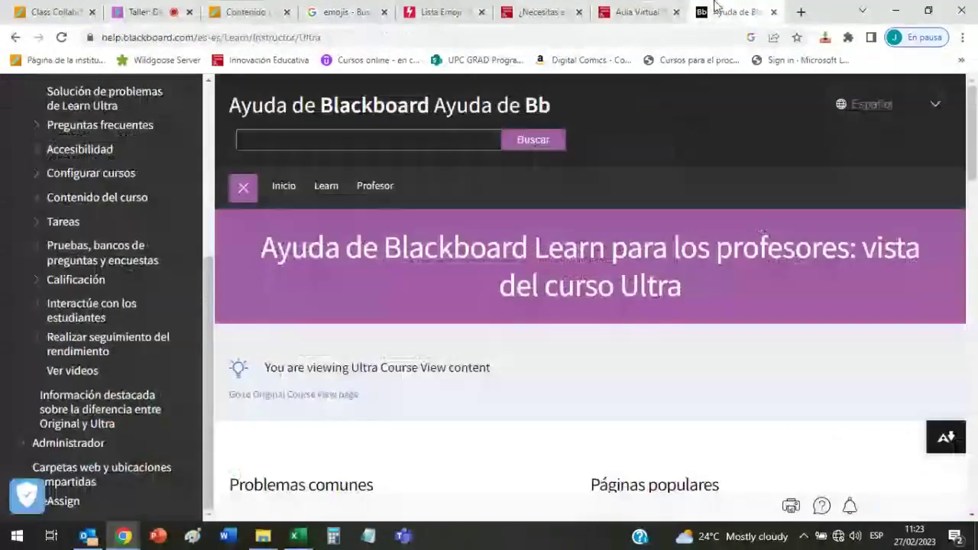
left_click(160, 12)
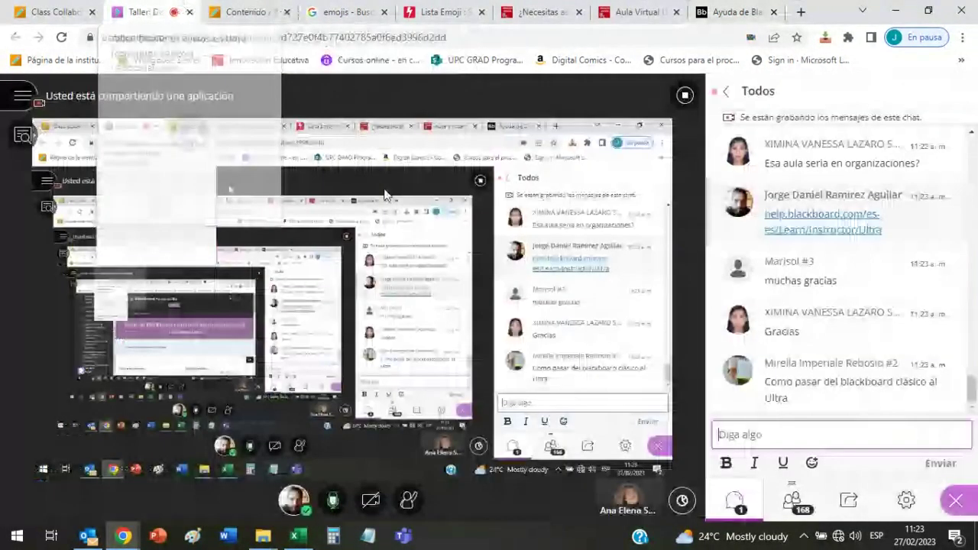
left_click(745, 10)
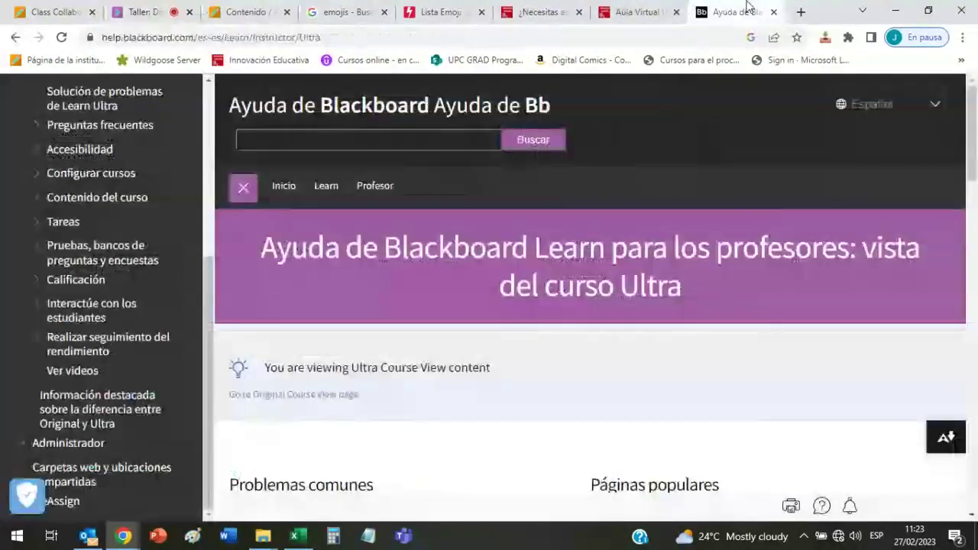
left_click(243, 10)
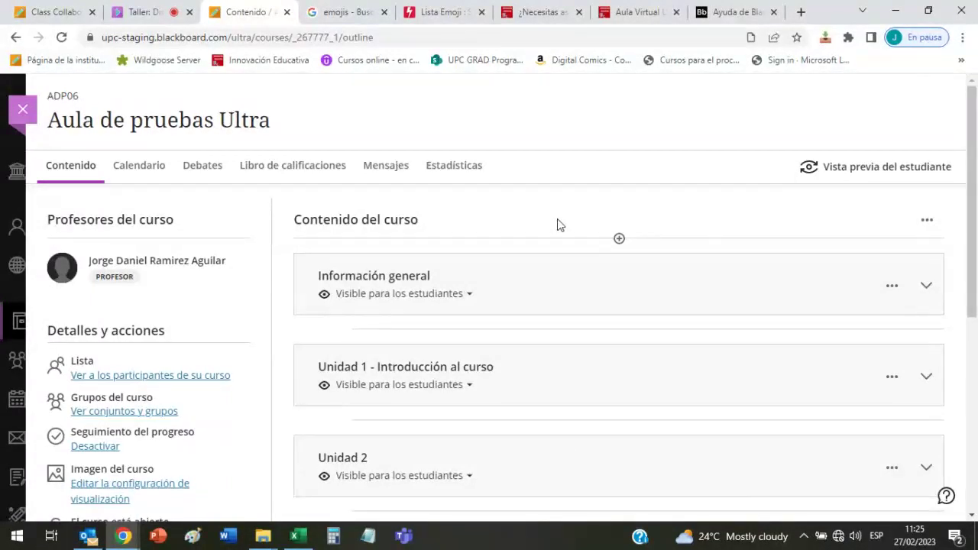
scroll(557, 222, "down", 5)
scroll(353, 340, "up", 5)
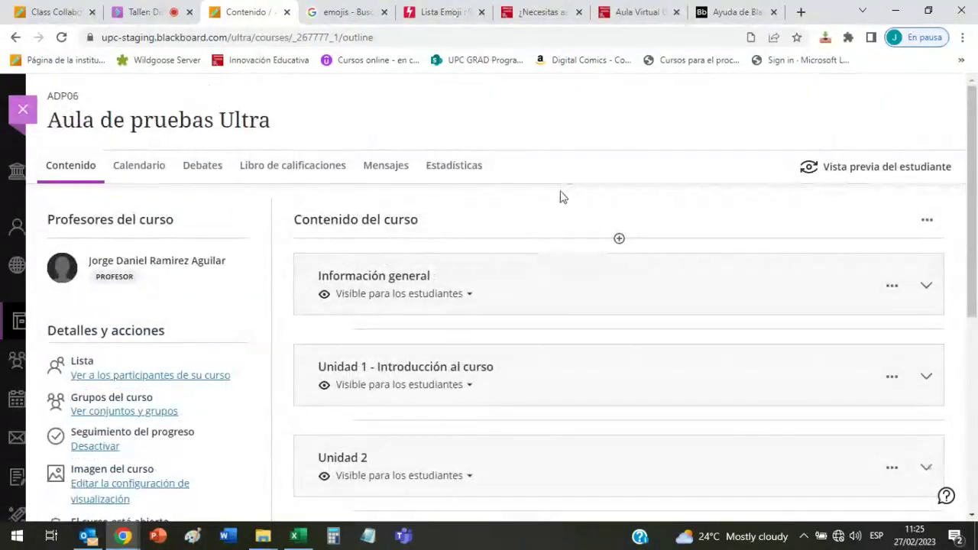
left_click(141, 12)
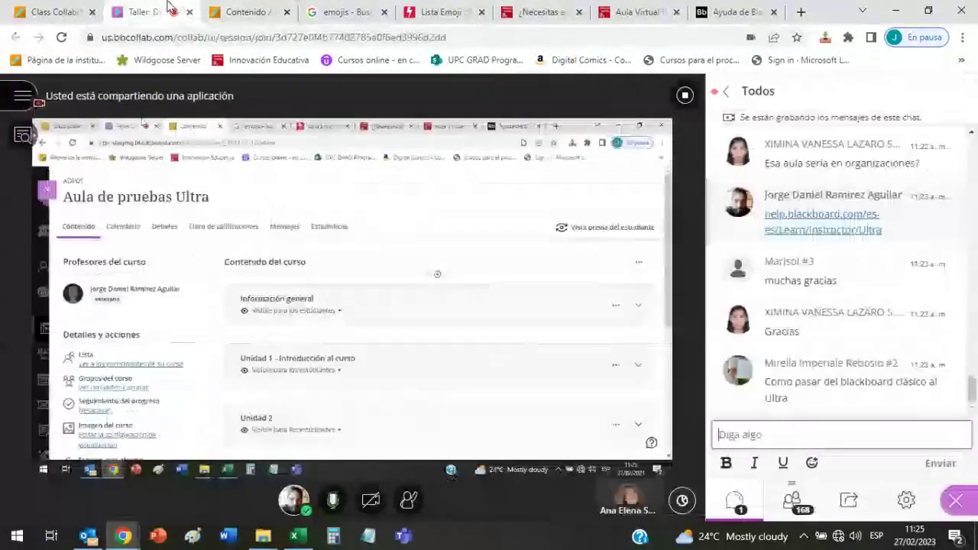
- Return to the Aula de pruebas Ultra course content and expand the Información general module
left_click(255, 9)
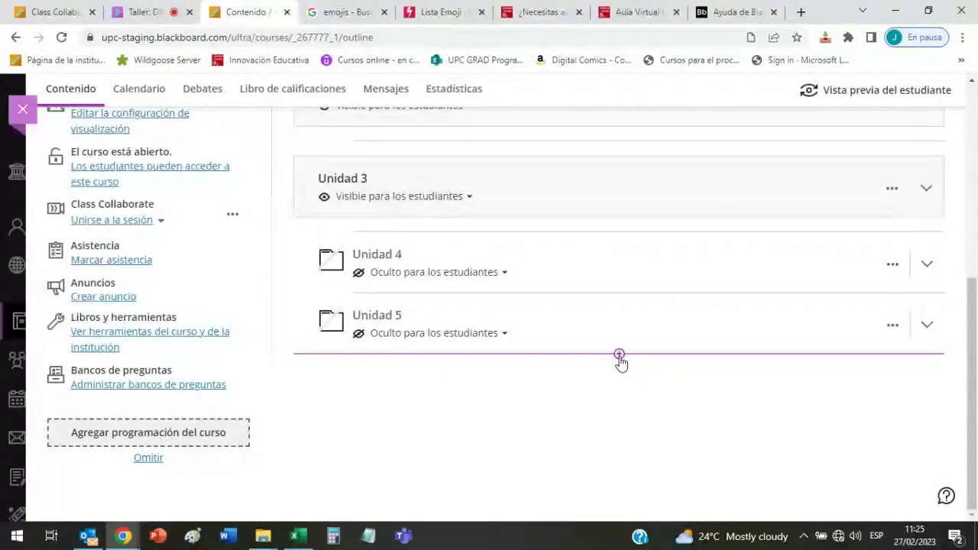
scroll(580, 320, "up", 10)
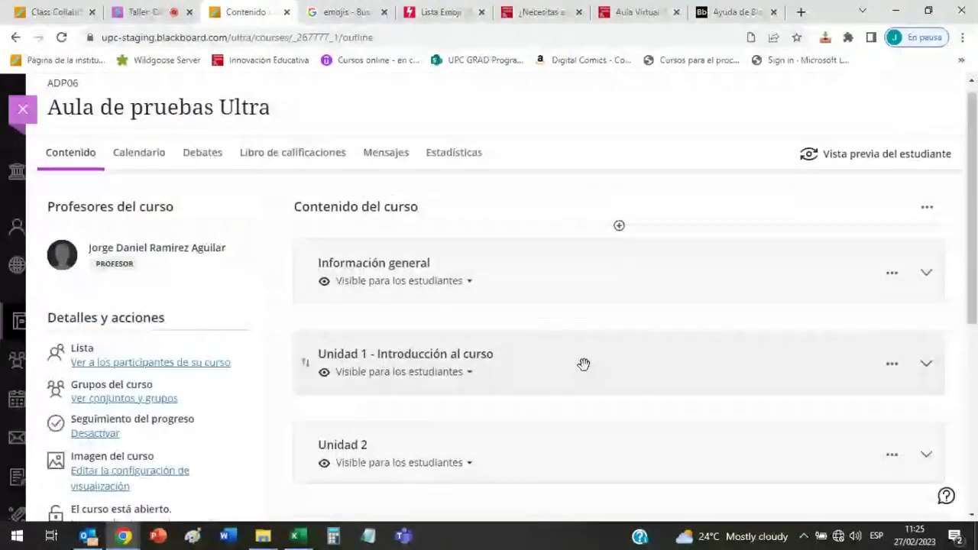
scroll(603, 371, "down", 5)
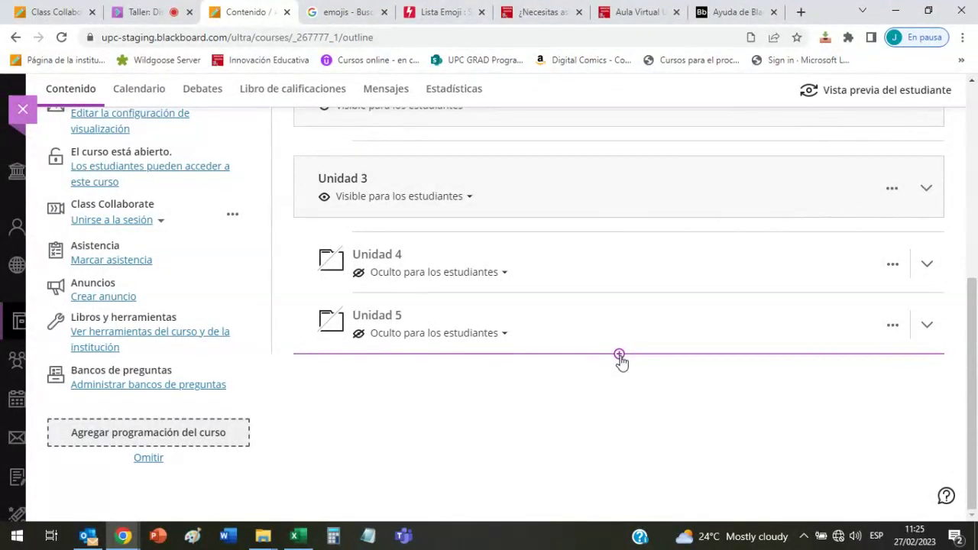
scroll(631, 262, "up", 5)
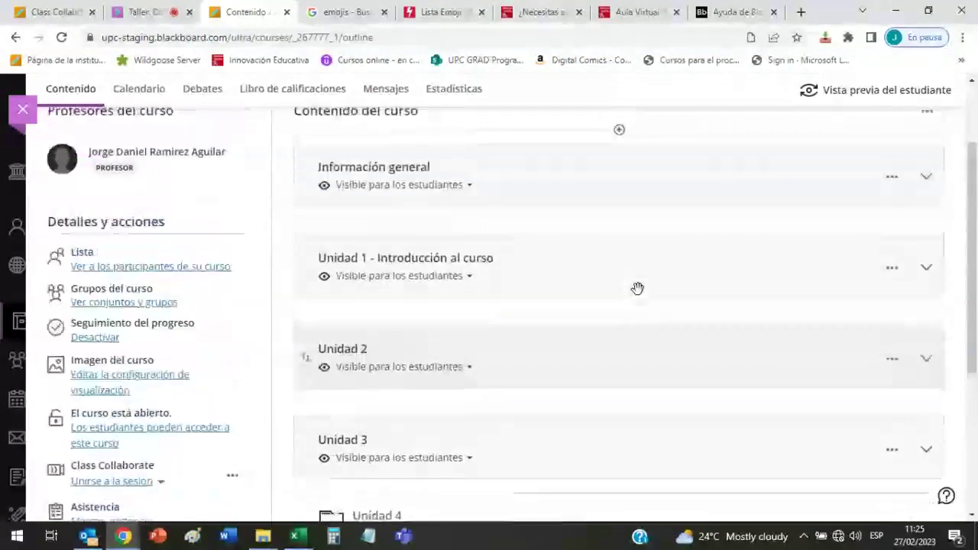
left_click(926, 272)
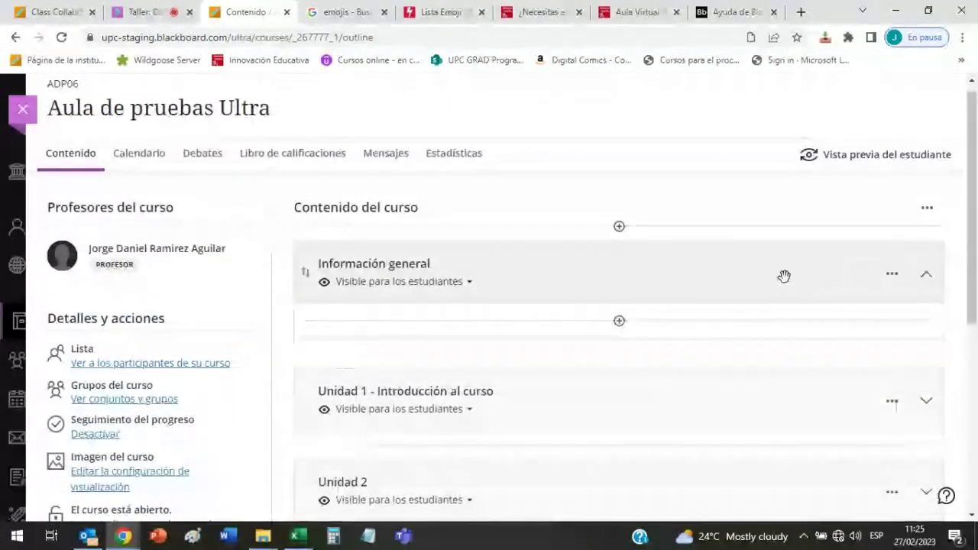
- Create a new debate inside the Información general module and title it "Foro de consultas"
scroll(623, 256, "down", 1)
left_click(620, 250)
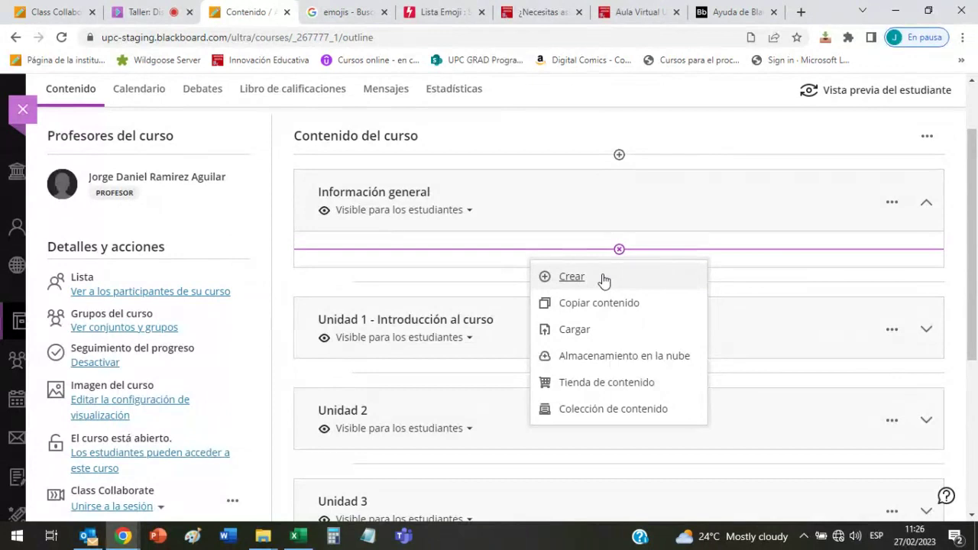
left_click(604, 280)
scroll(927, 277, "down", 5)
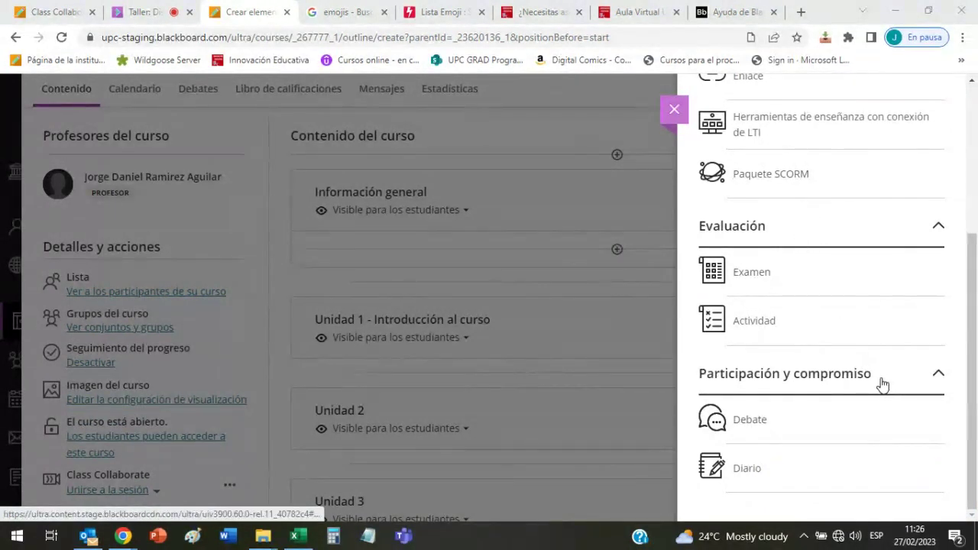
left_click(752, 424)
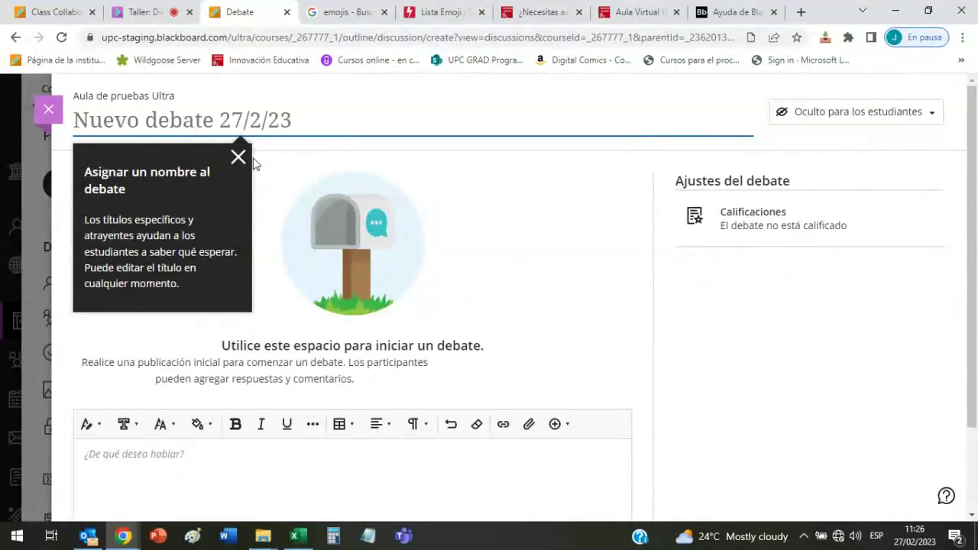
left_click(219, 122)
type("F")
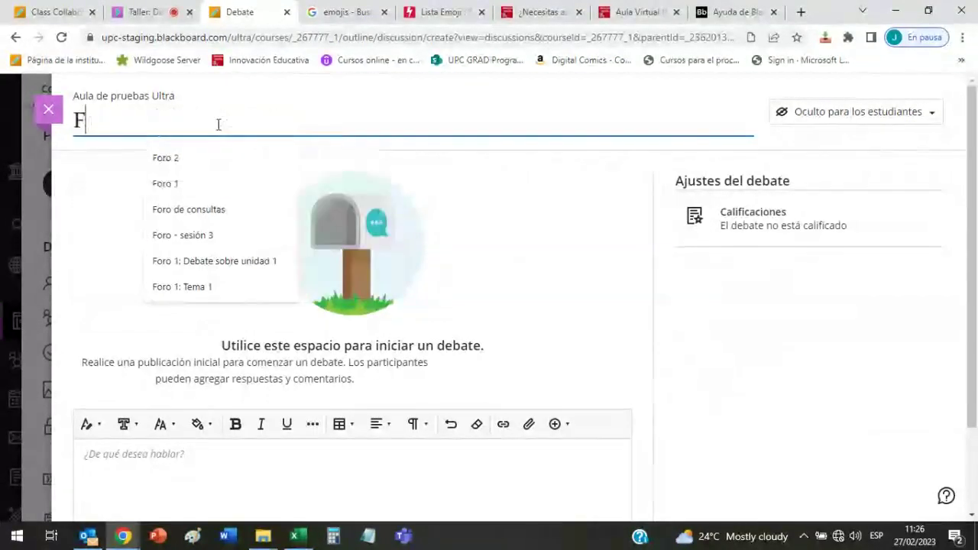
type("oro de consultas")
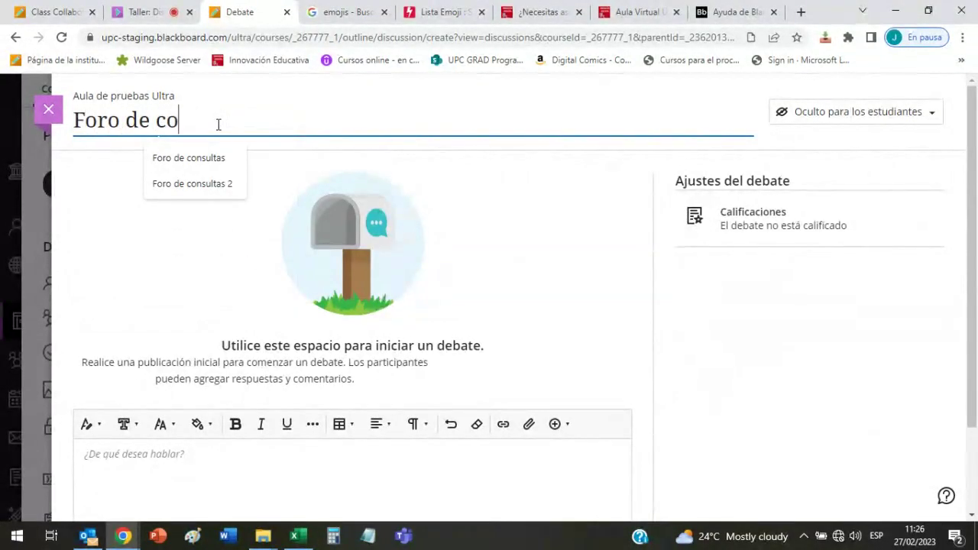
left_click(834, 337)
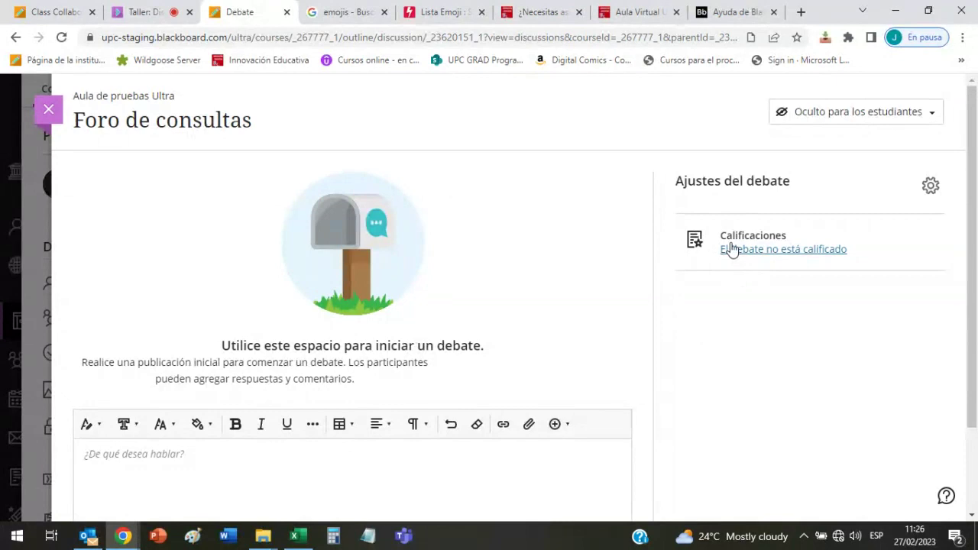
- Write "Coloque en este espacio sus consultas del curso." as the opening topic of Foro de consultas and save it
left_click_drag(722, 239, 785, 238)
left_click(773, 291)
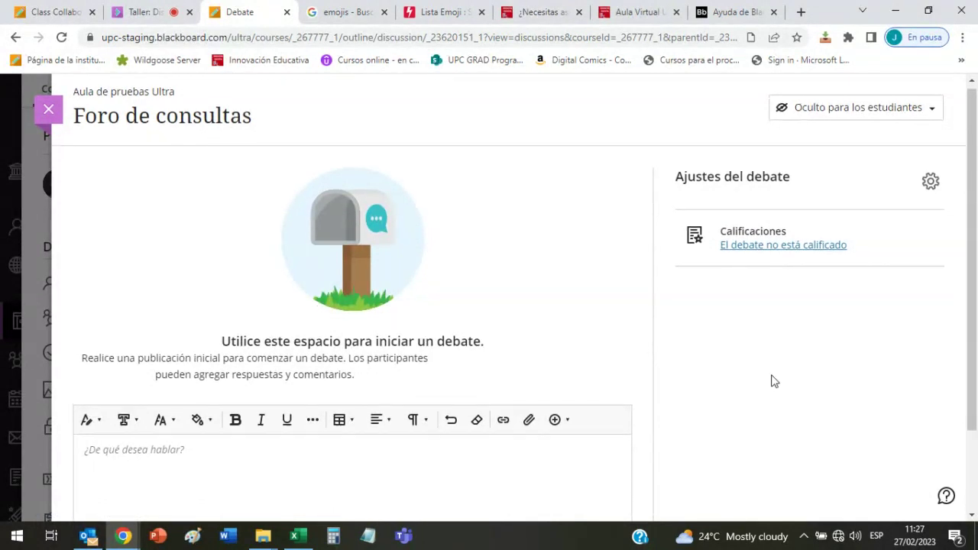
scroll(773, 380, "down", 2)
scroll(770, 380, "up", 1)
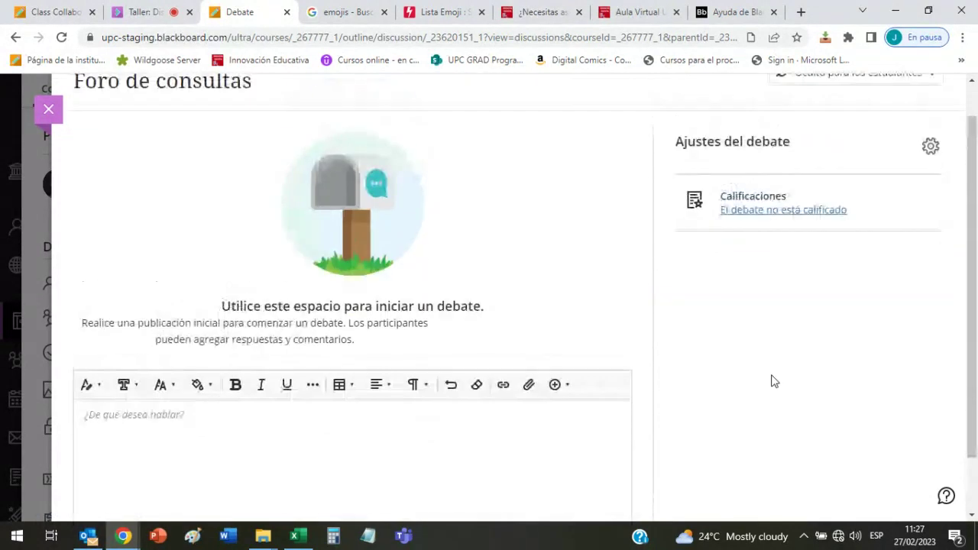
scroll(770, 381, "down", 1)
left_click(436, 379)
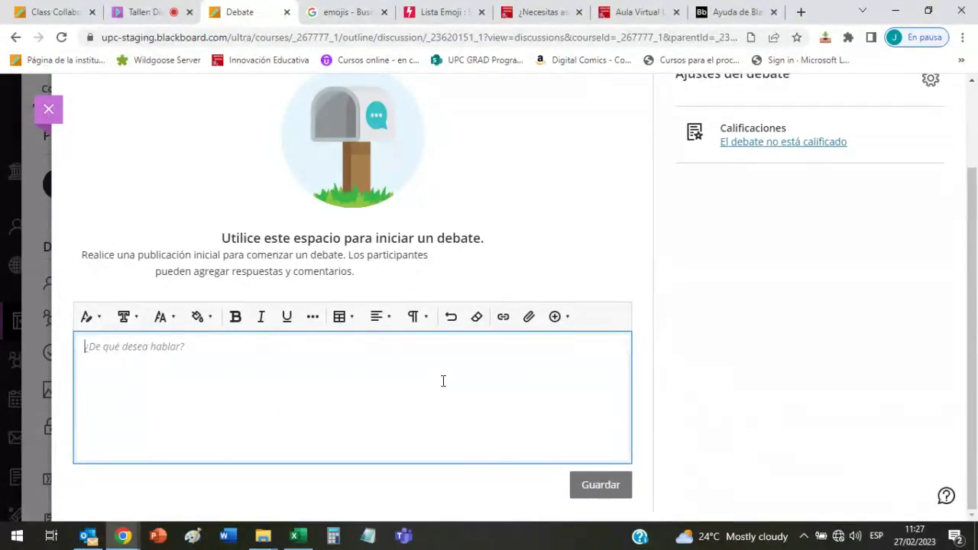
type("Coloque en e")
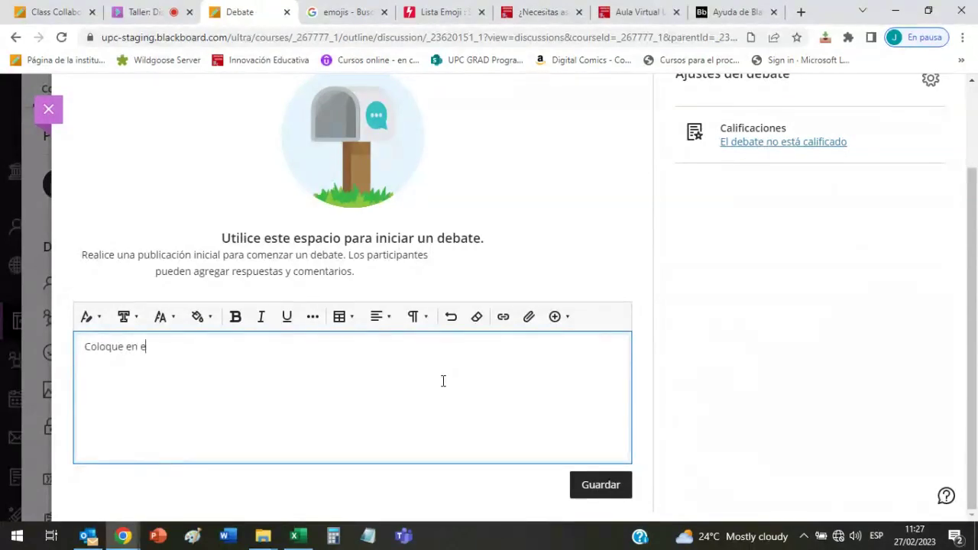
type("ste espacio sus consultas del curso.")
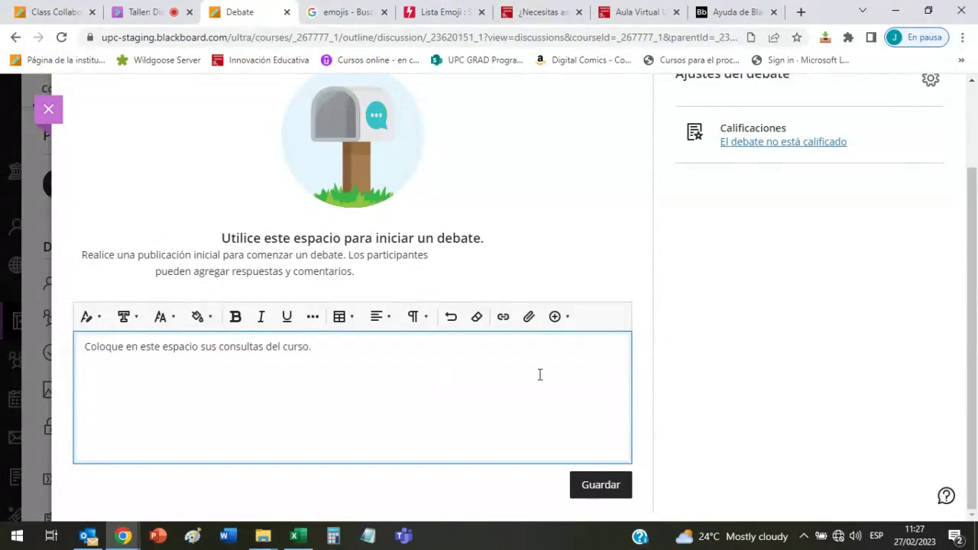
left_click(602, 488)
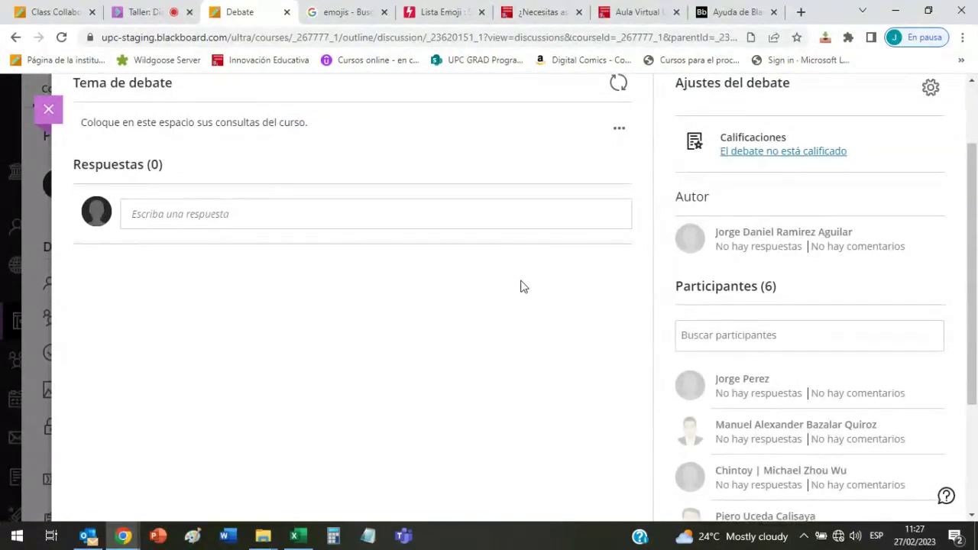
- Return to the course content and set Foro de consultas to "Visible para los estudiantes"
scroll(318, 252, "up", 1)
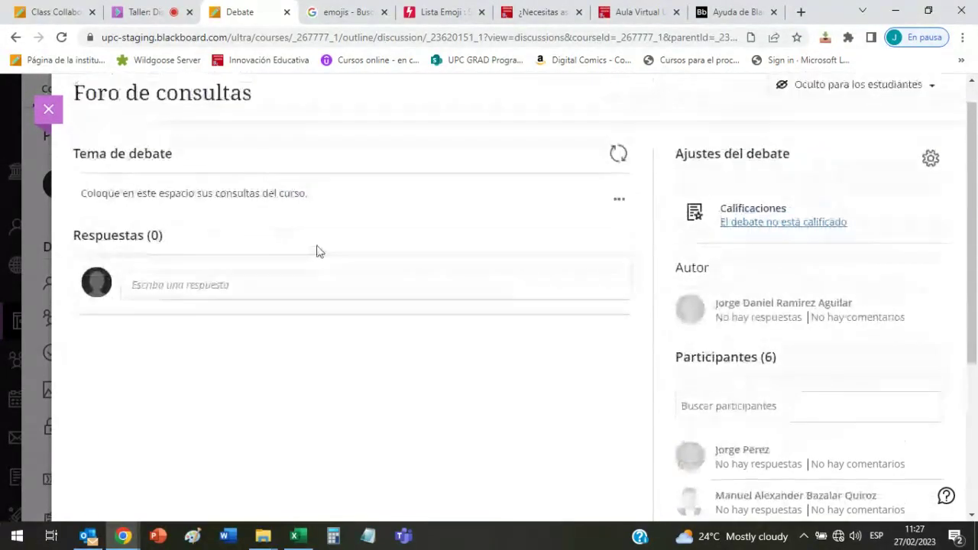
left_click(48, 109)
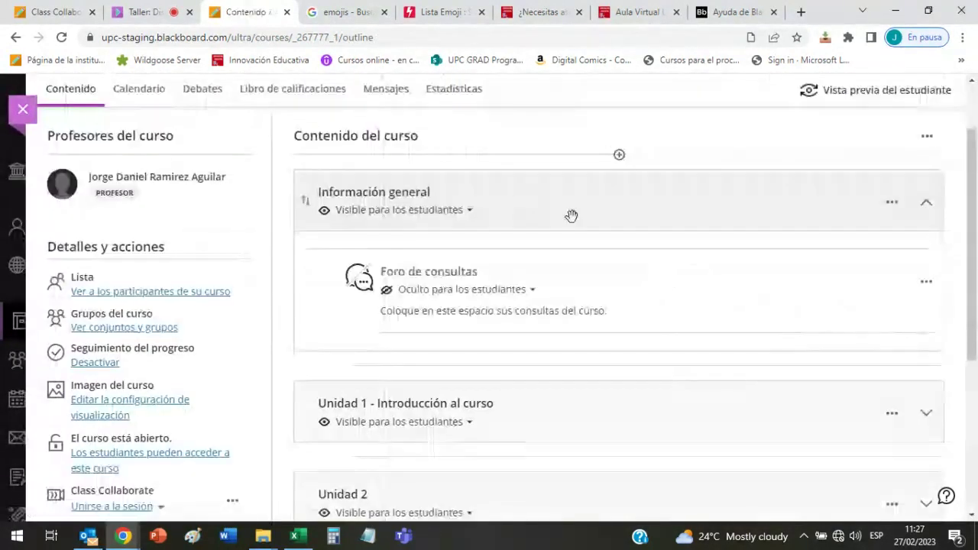
left_click(506, 290)
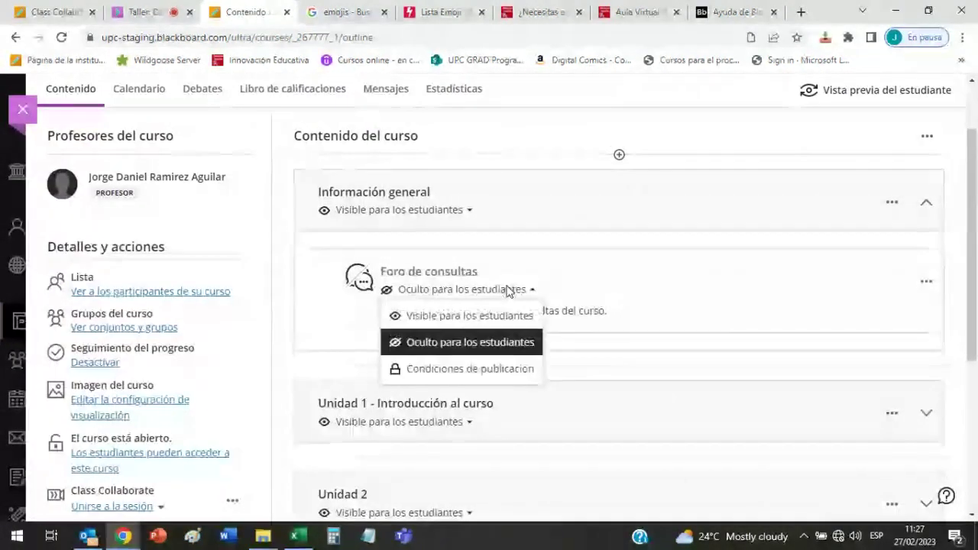
left_click(465, 316)
scroll(672, 267, "up", 1)
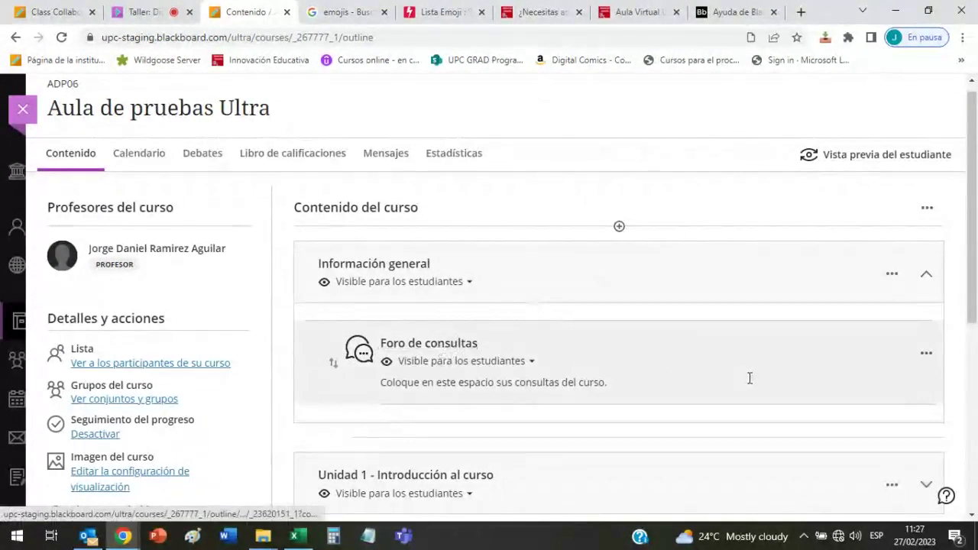
- Expand the Unidad 1 - Introducción al curso module and its Semana 1 folder
scroll(741, 264, "down", 2)
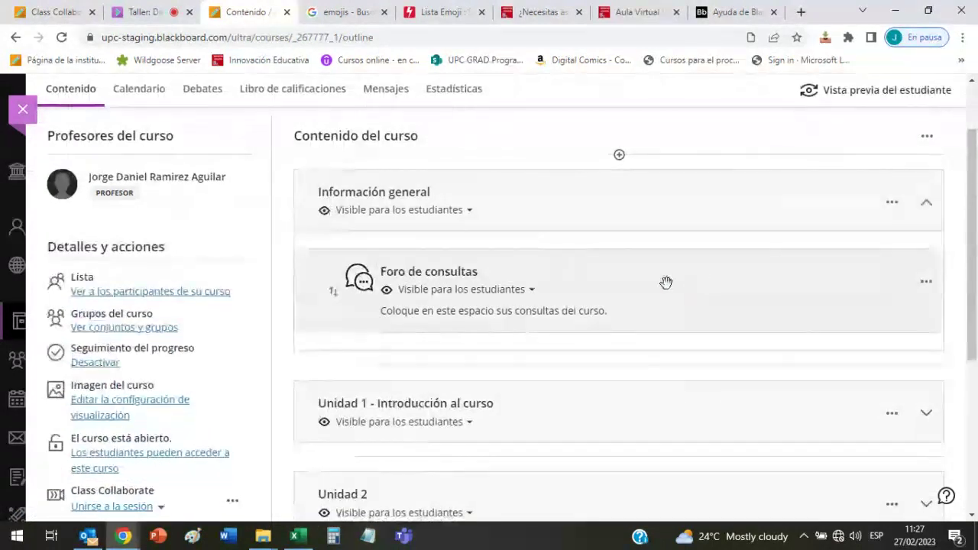
left_click(926, 342)
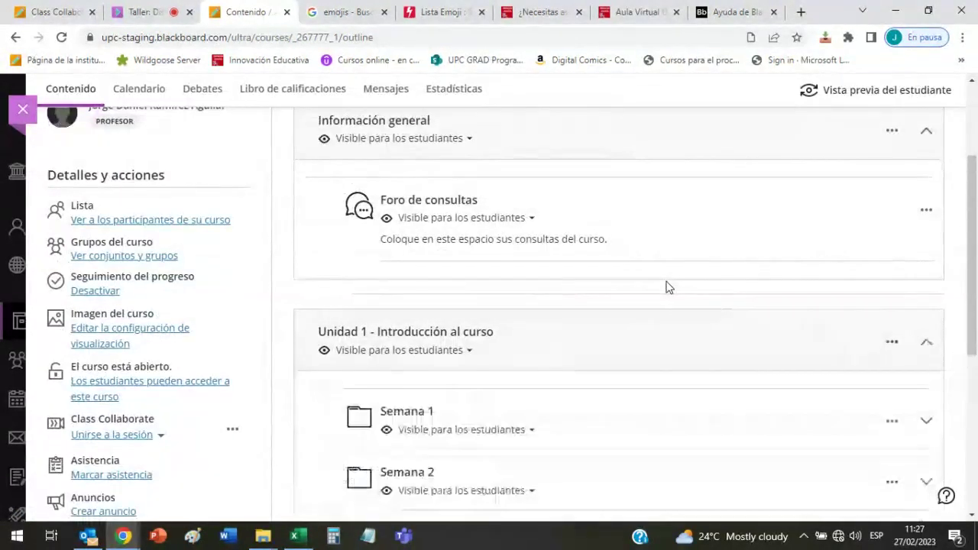
scroll(667, 286, "down", 1)
scroll(667, 286, "down", 1)
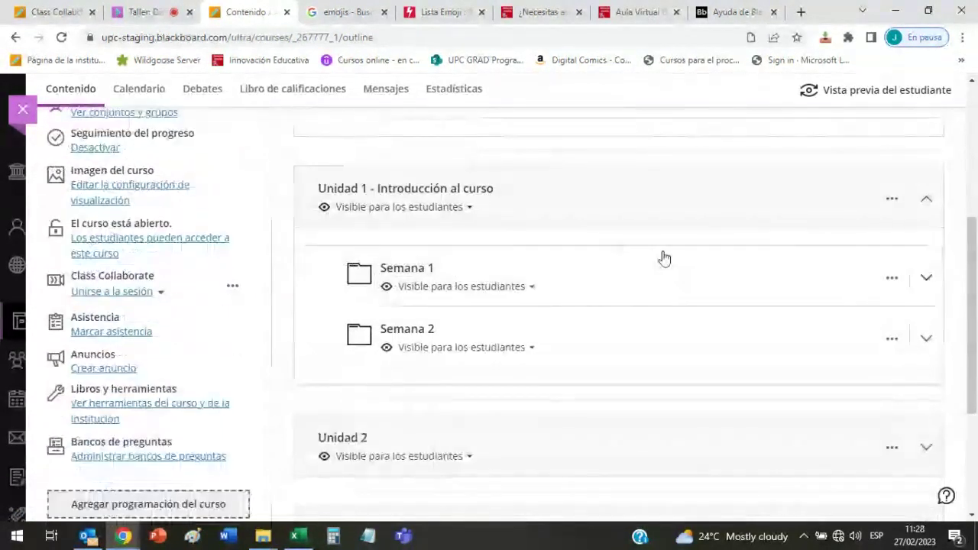
left_click(663, 258)
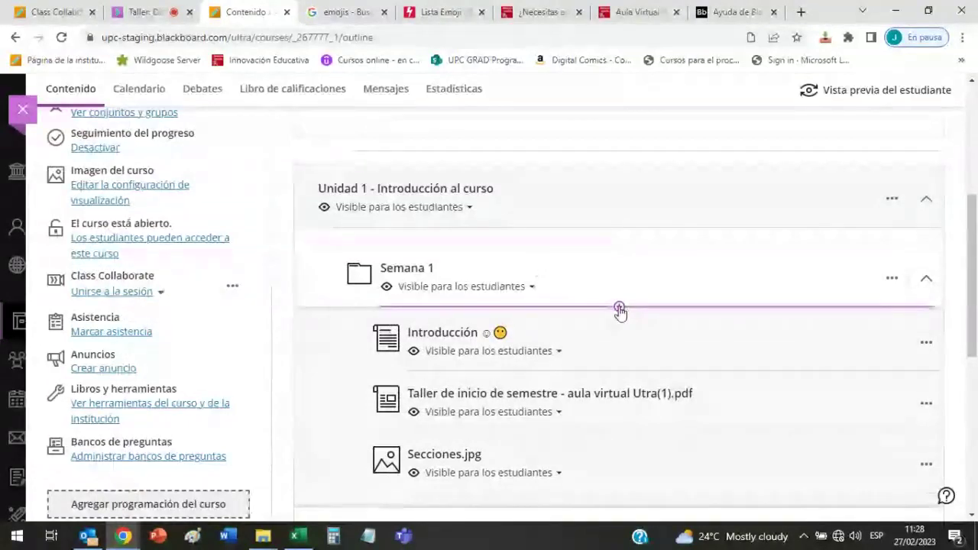
- Create a new debate at the start of the Semana 1 folder and title it "Foro 1"
left_click(618, 307)
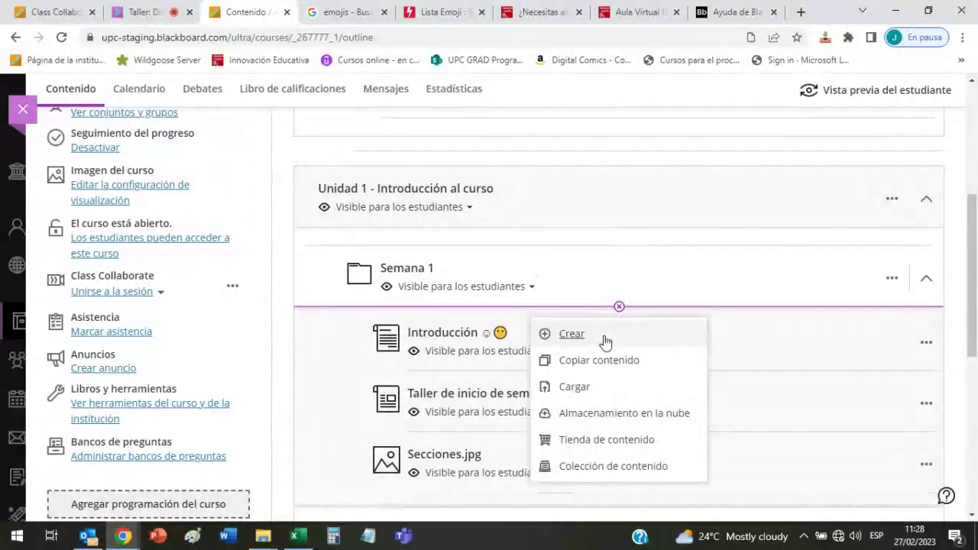
left_click(604, 341)
scroll(927, 345, "down", 3)
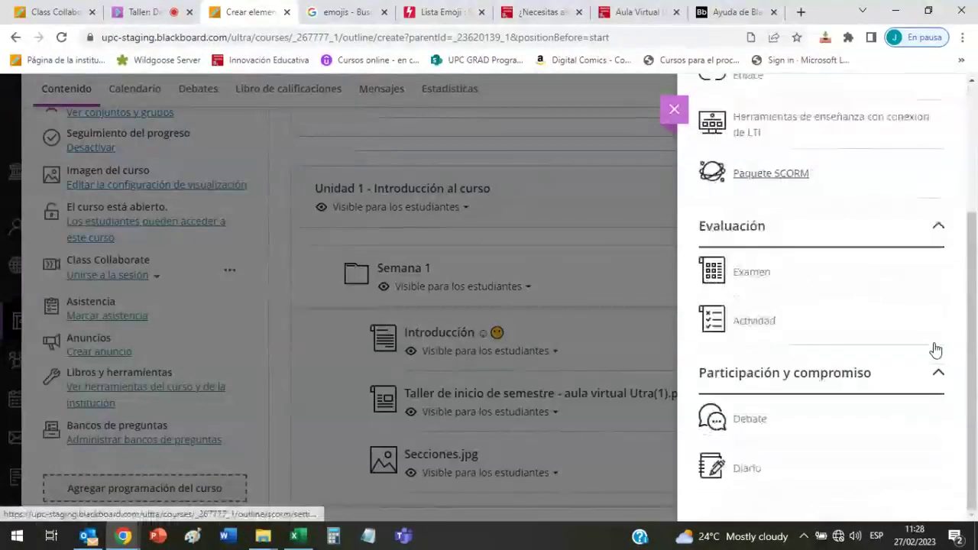
left_click(751, 419)
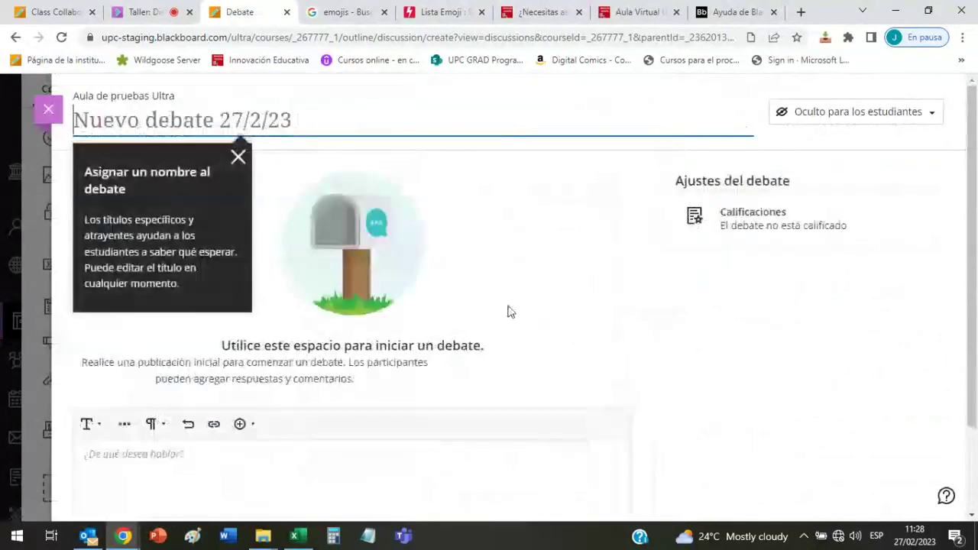
type("Foro 1")
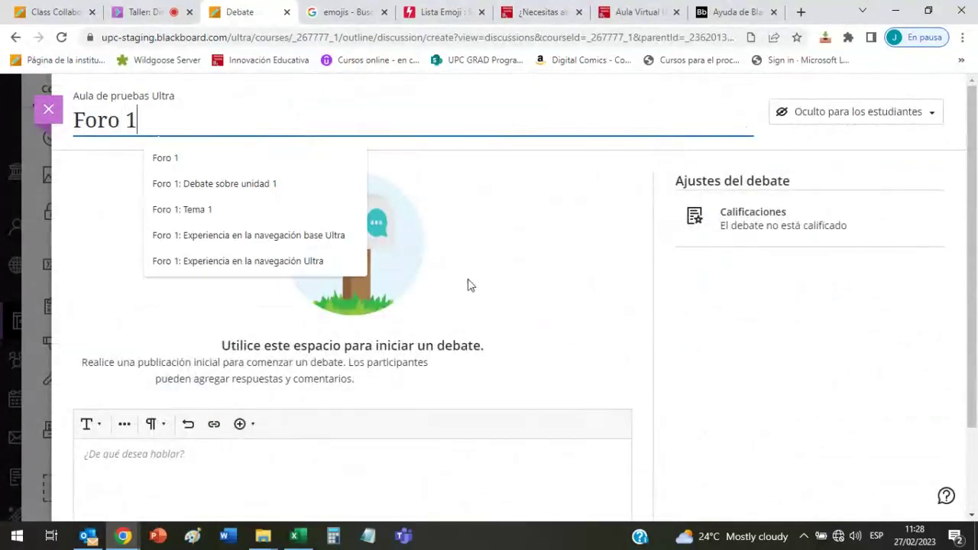
left_click(801, 384)
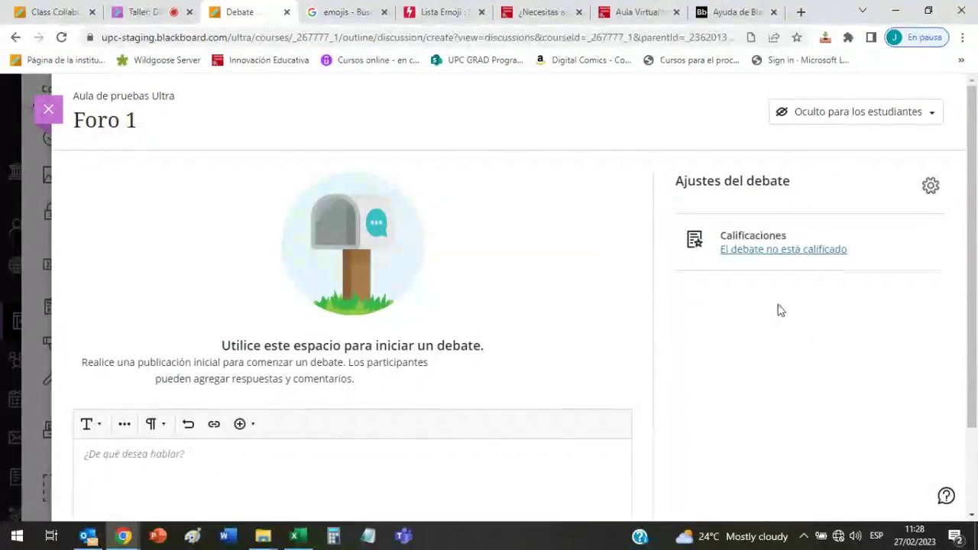
- Open the settings of Foro 1, review the options and enable "Calificar debate"
left_click(929, 188)
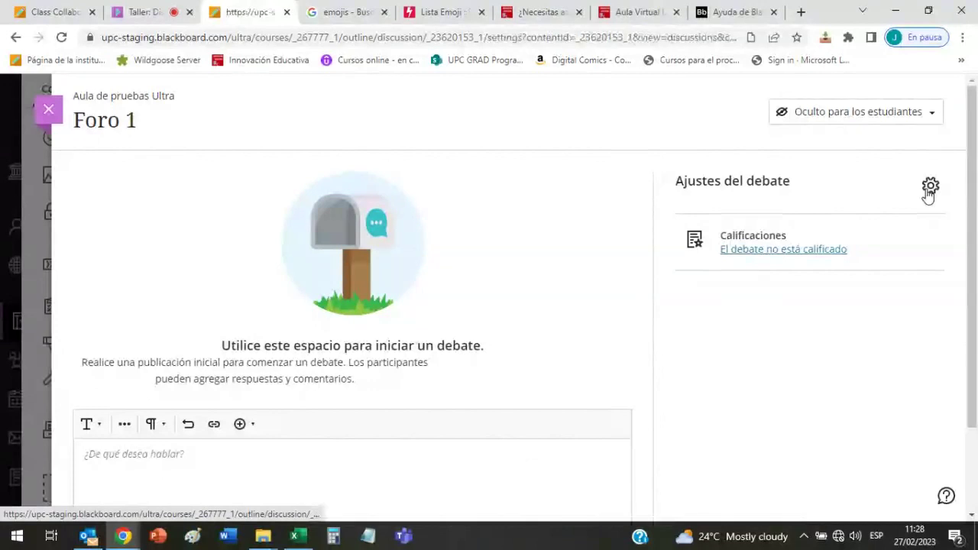
scroll(871, 252, "down", 3)
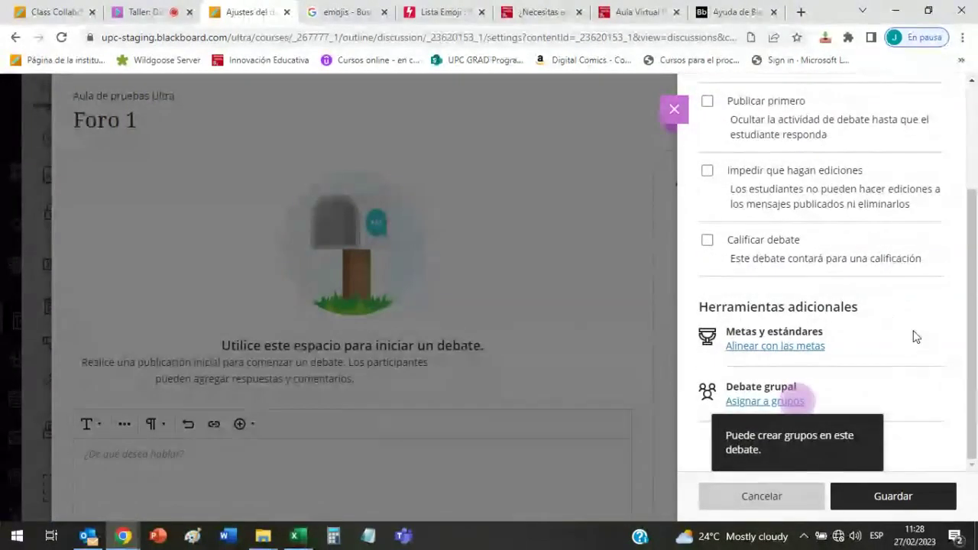
scroll(912, 334, "up", 3)
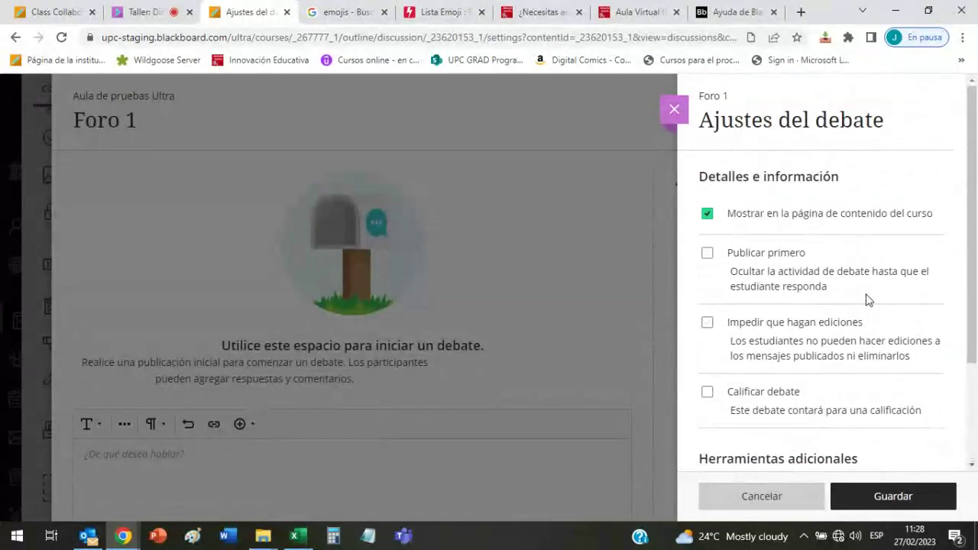
scroll(862, 301, "down", 1)
left_click(707, 321)
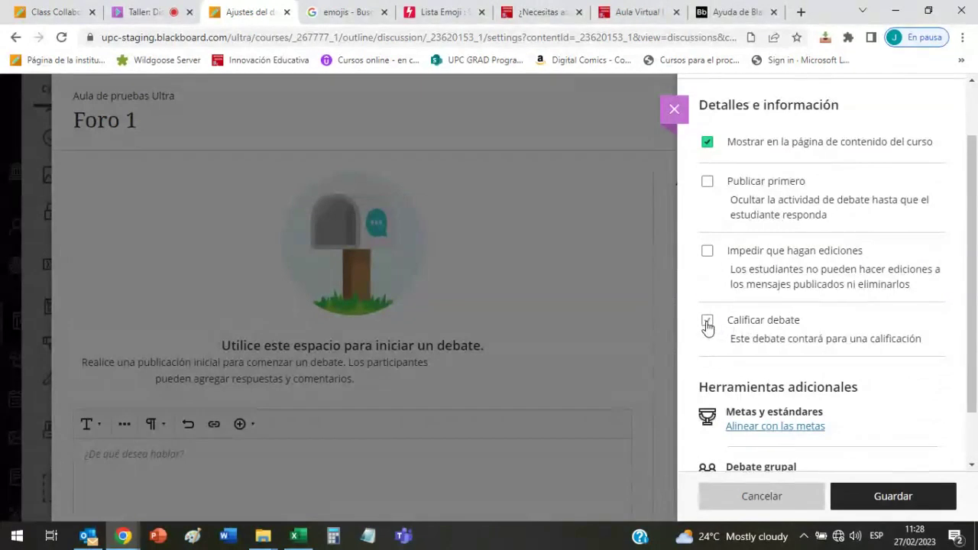
left_click(707, 324)
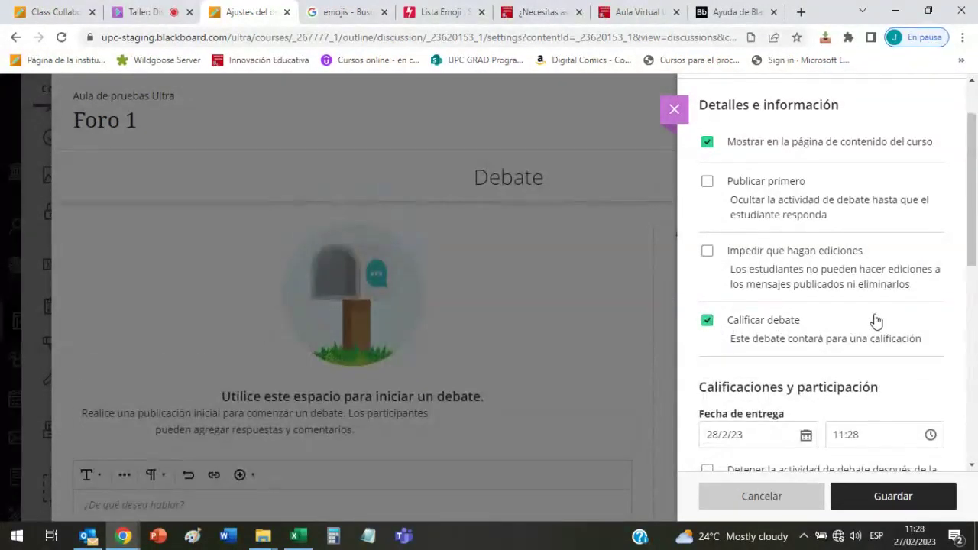
- Set the due date of Foro 1 to 5/3/23 at 23:59
scroll(875, 321, "down", 4)
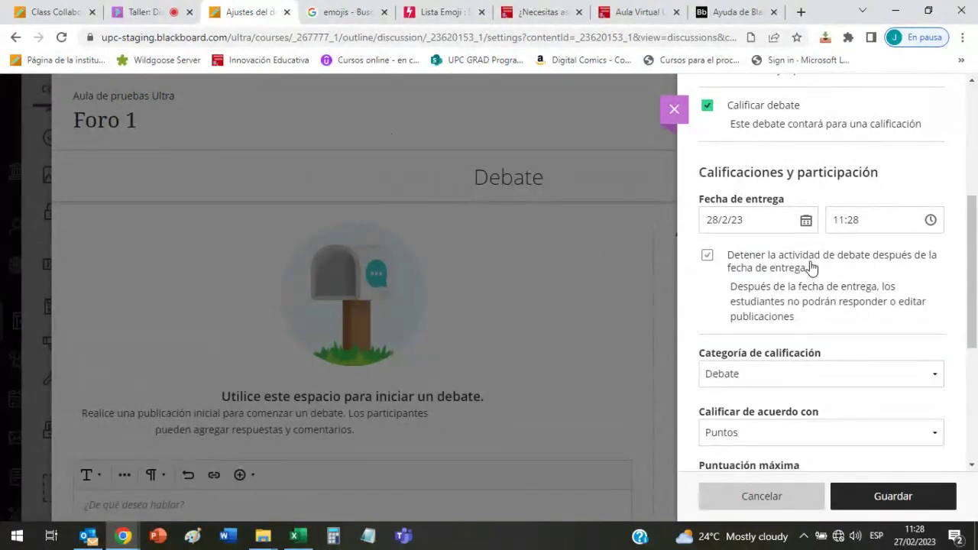
left_click(805, 220)
left_click(931, 221)
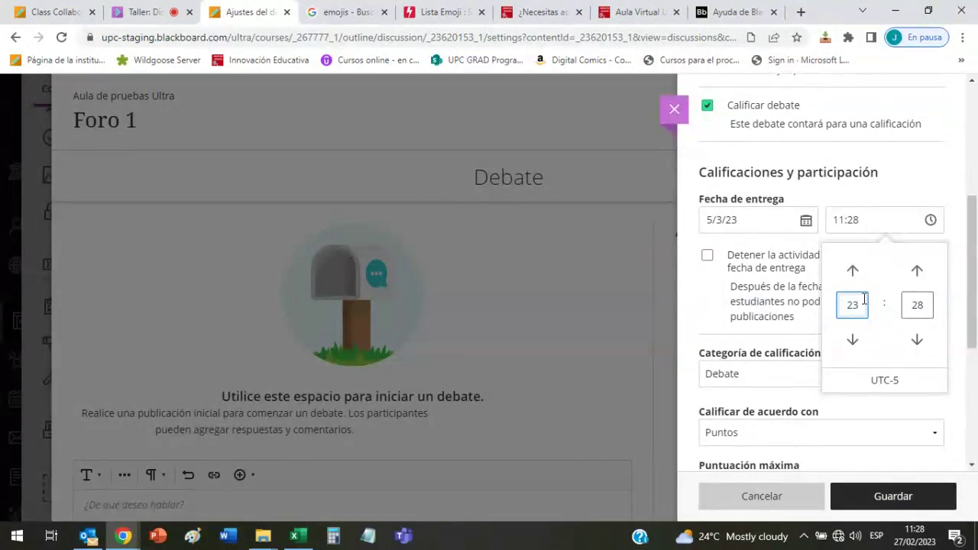
left_click(920, 299)
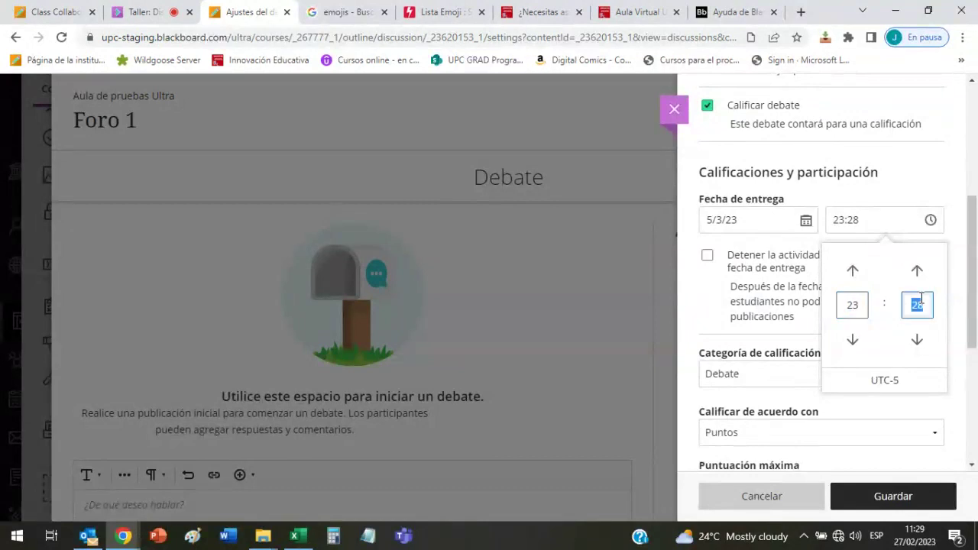
type("59")
left_click(934, 163)
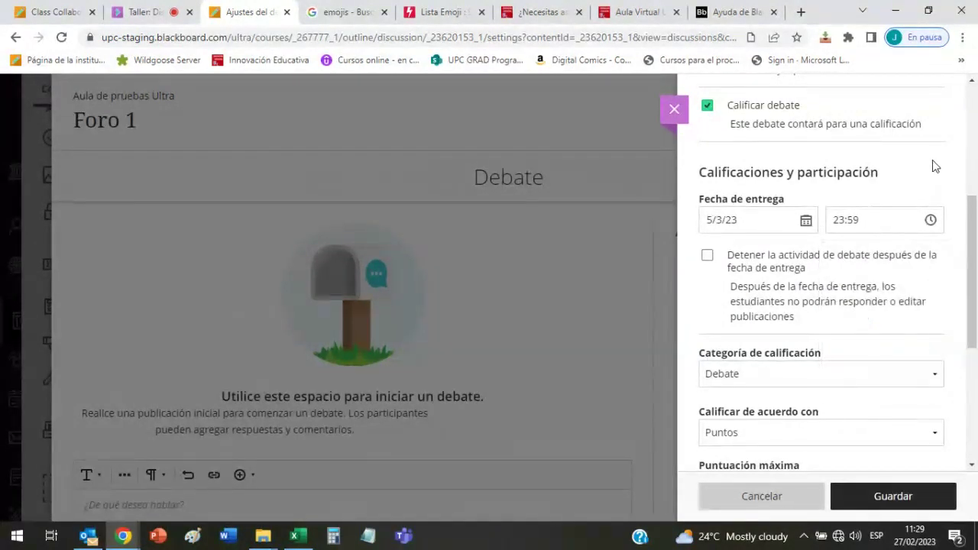
- Set the maximum score of Foro 1 to 20 points
scroll(938, 272, "down", 2)
double_click(758, 347)
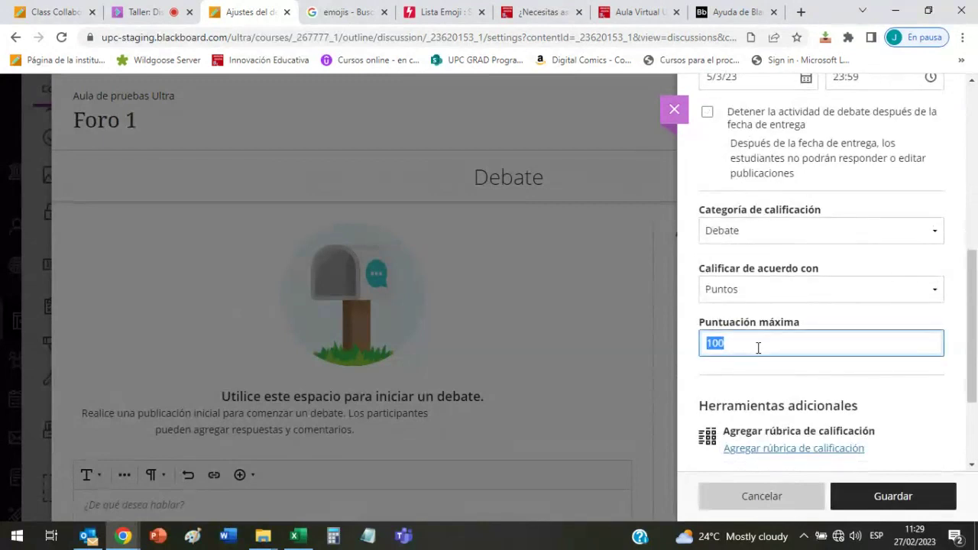
type("20")
left_click(934, 394)
scroll(935, 330, "down", 2)
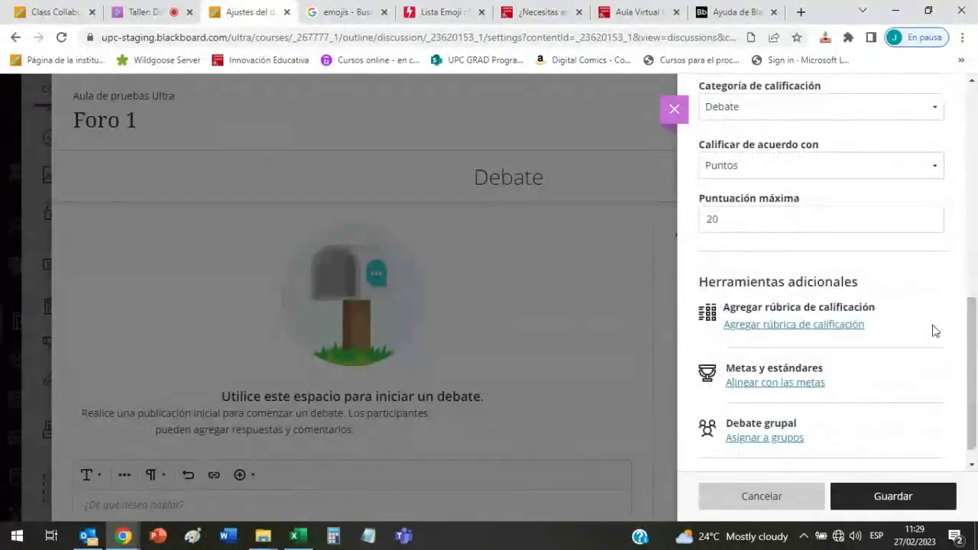
- Review the due date, grading and additional tool options of Foro 1, and save its settings
scroll(934, 331, "down", 1)
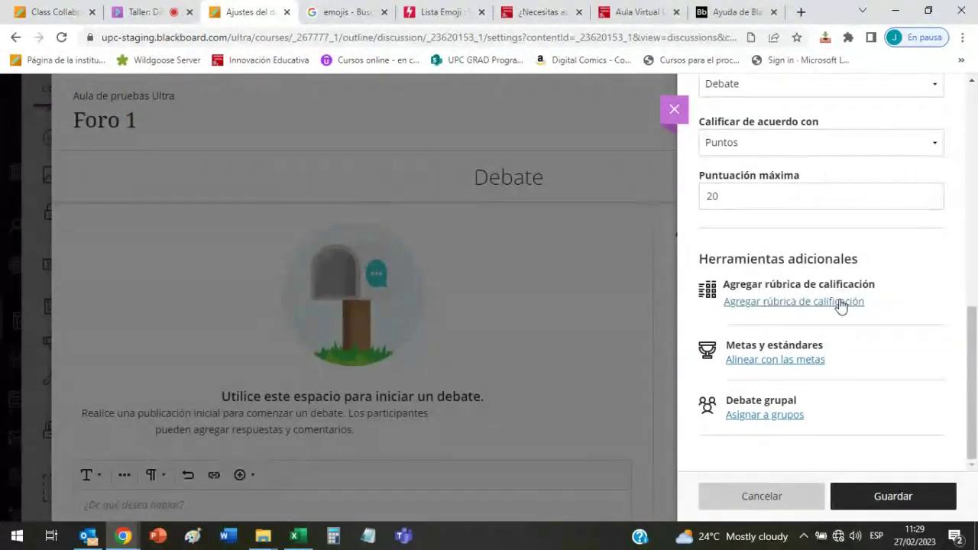
scroll(840, 304, "up", 4)
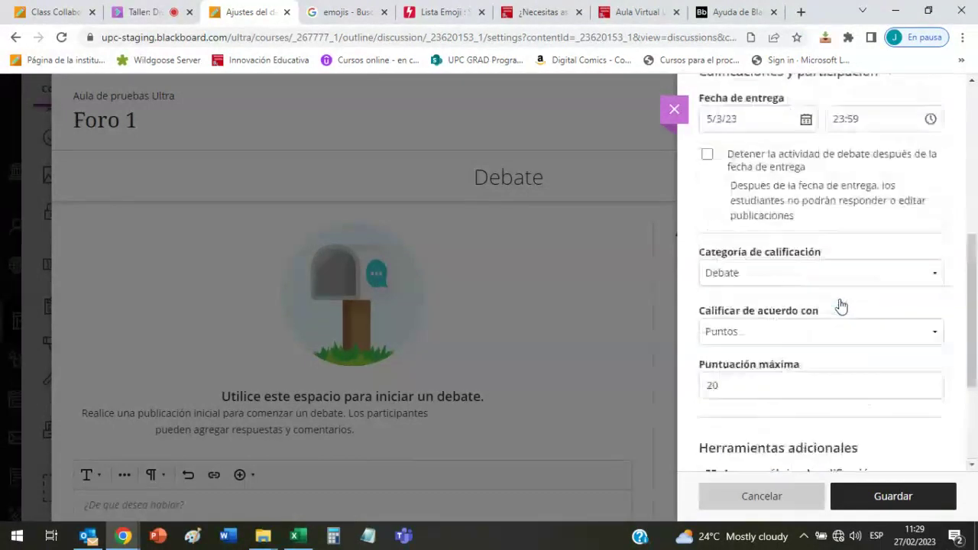
scroll(847, 236, "down", 4)
scroll(872, 262, "up", 5)
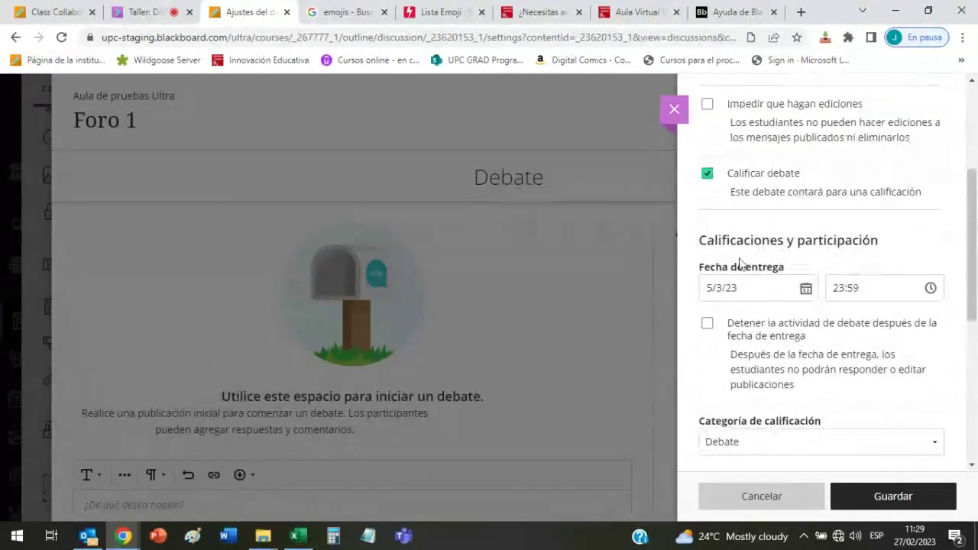
left_click_drag(728, 268, 762, 267)
left_click(763, 267)
scroll(840, 229, "up", 2)
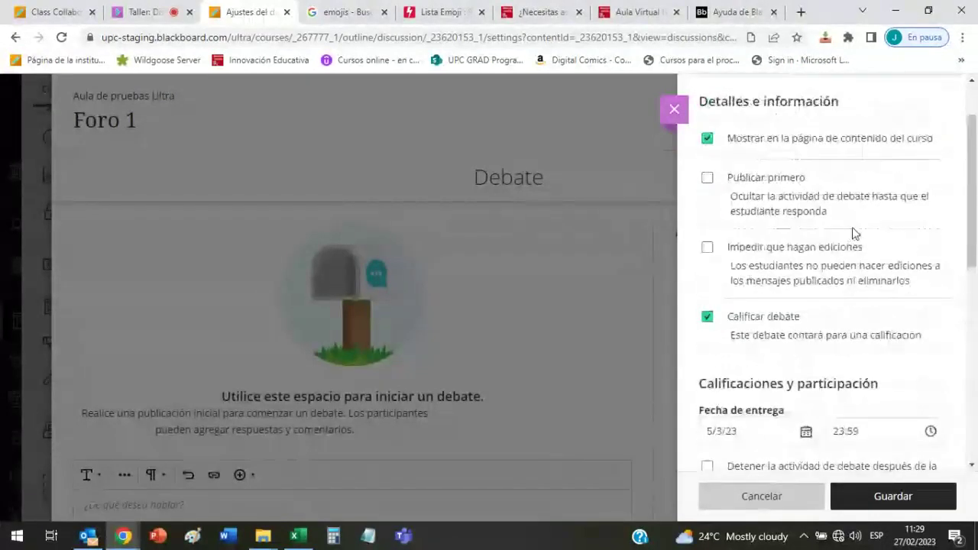
scroll(825, 271, "down", 5)
scroll(836, 266, "down", 2)
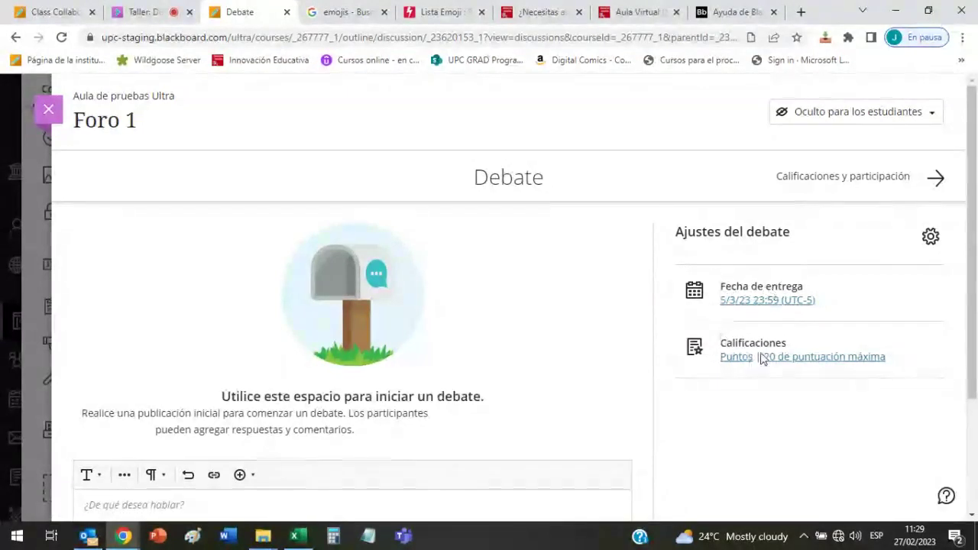
- Make Foro 1 visible to students and close it to return to the course content
left_click(909, 119)
left_click(802, 140)
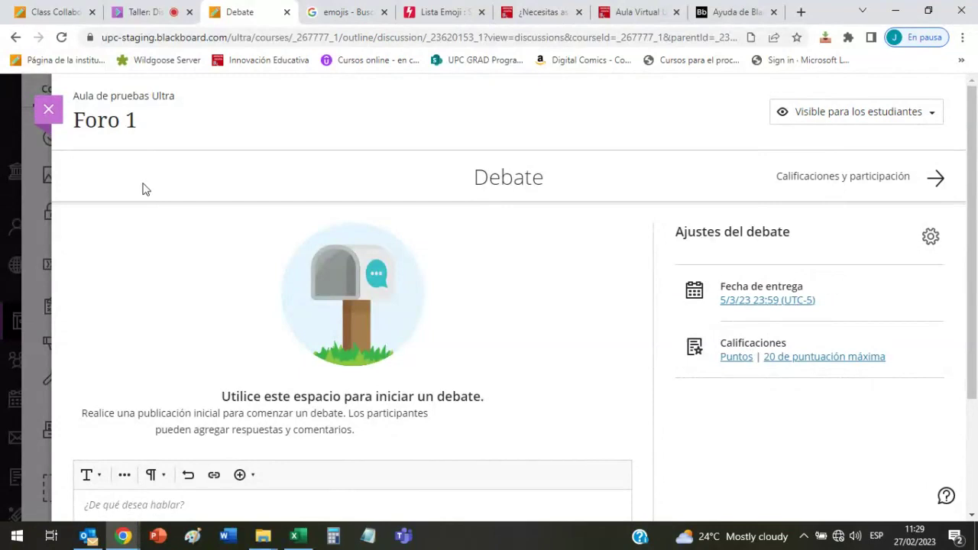
left_click(48, 109)
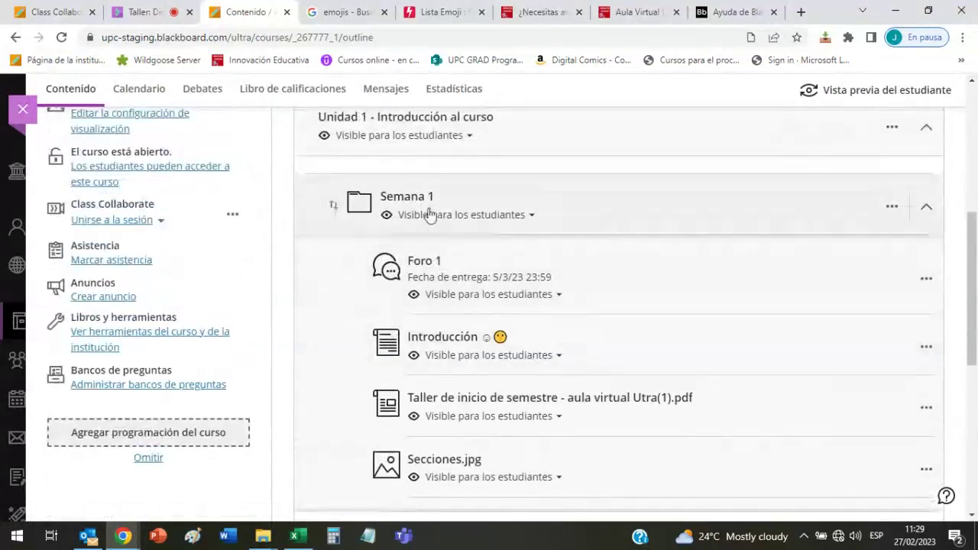
- Examine how Foro 1 and the other materials are arranged in the Semana 1 folder of Unidad 1
scroll(430, 206, "up", 1)
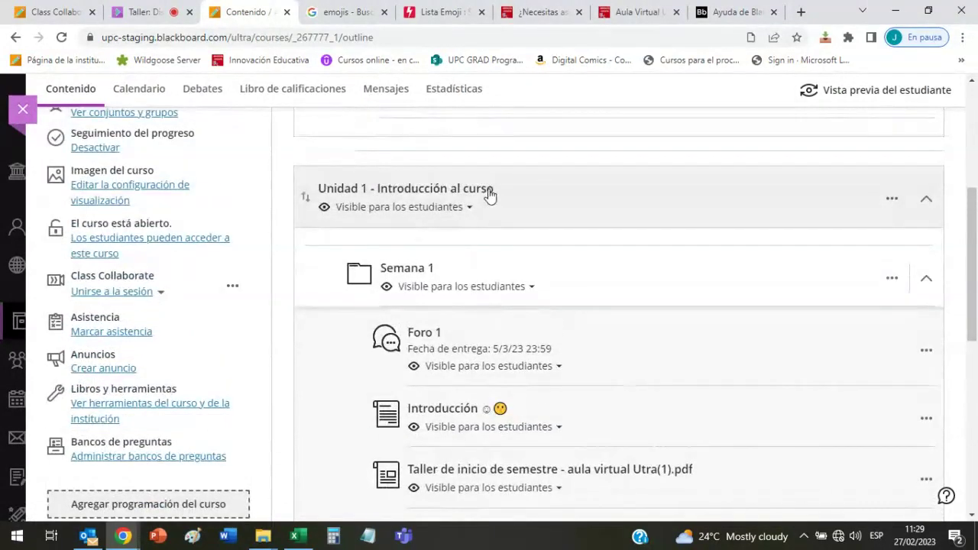
scroll(530, 192, "down", 1)
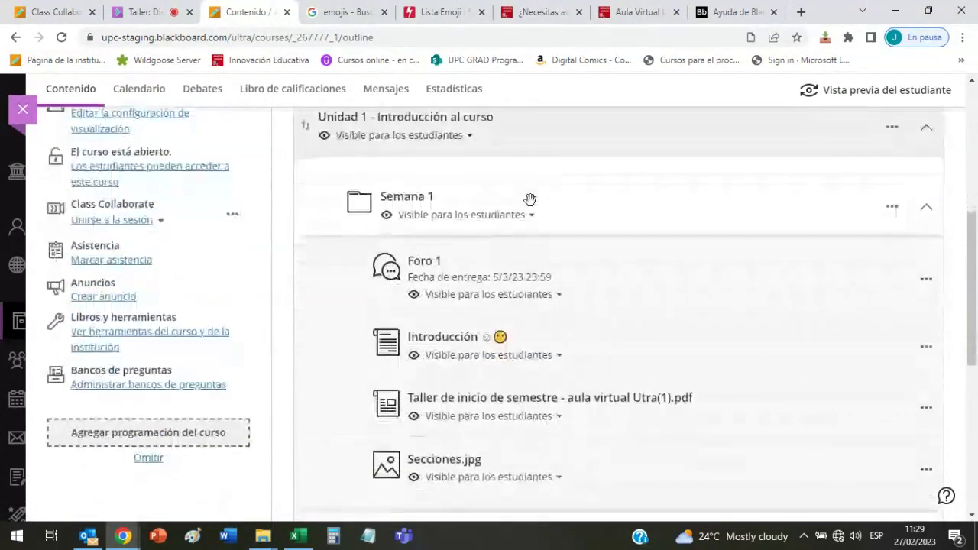
scroll(437, 267, "down", 1)
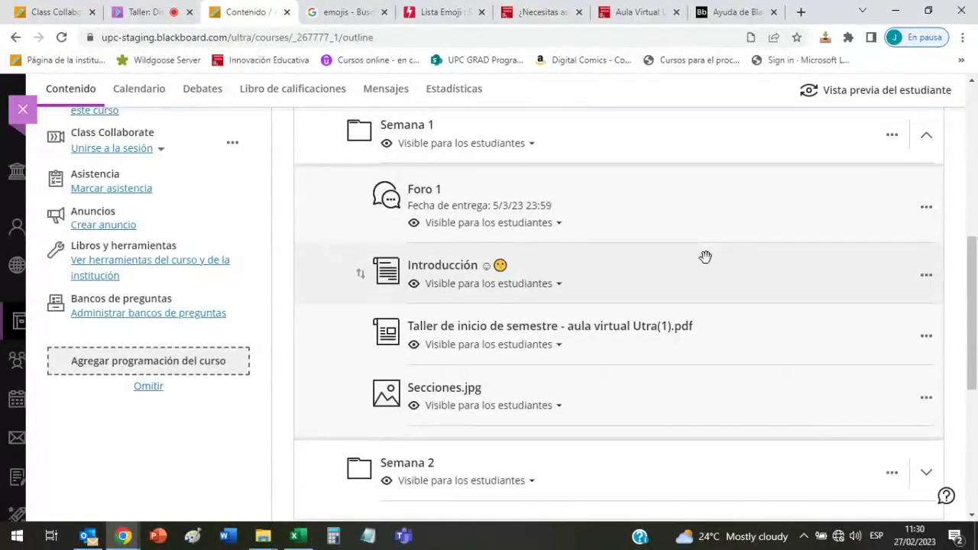
scroll(705, 256, "up", 2)
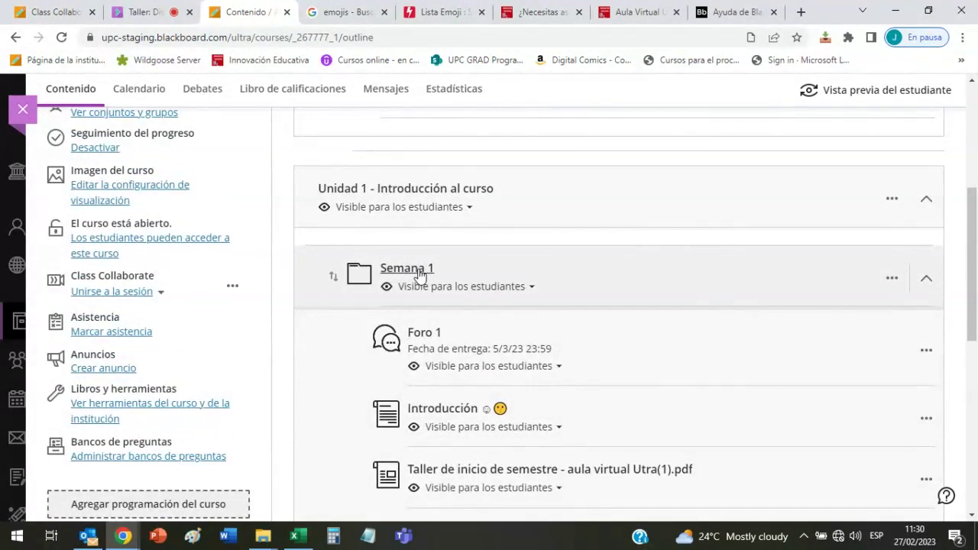
scroll(443, 282, "down", 1)
scroll(489, 275, "down", 1)
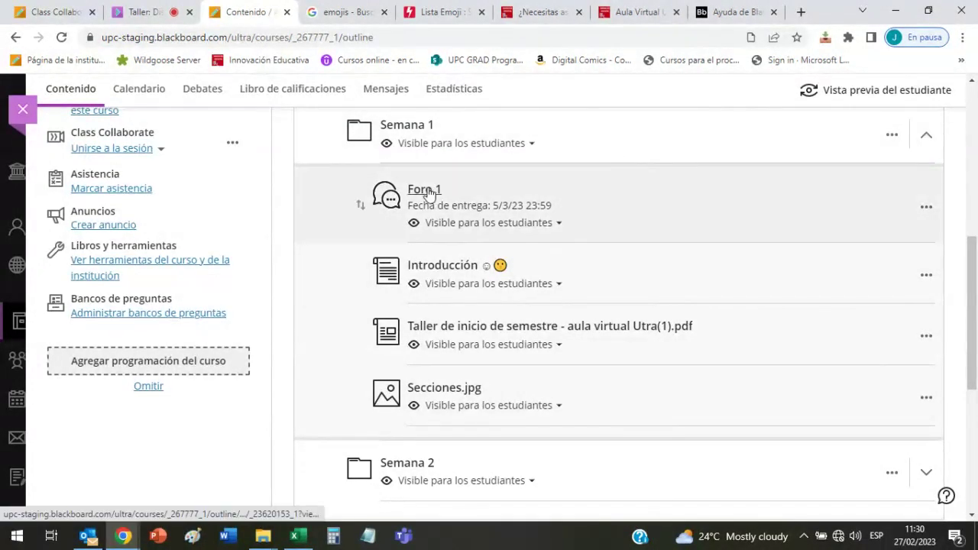
scroll(689, 241, "up", 1)
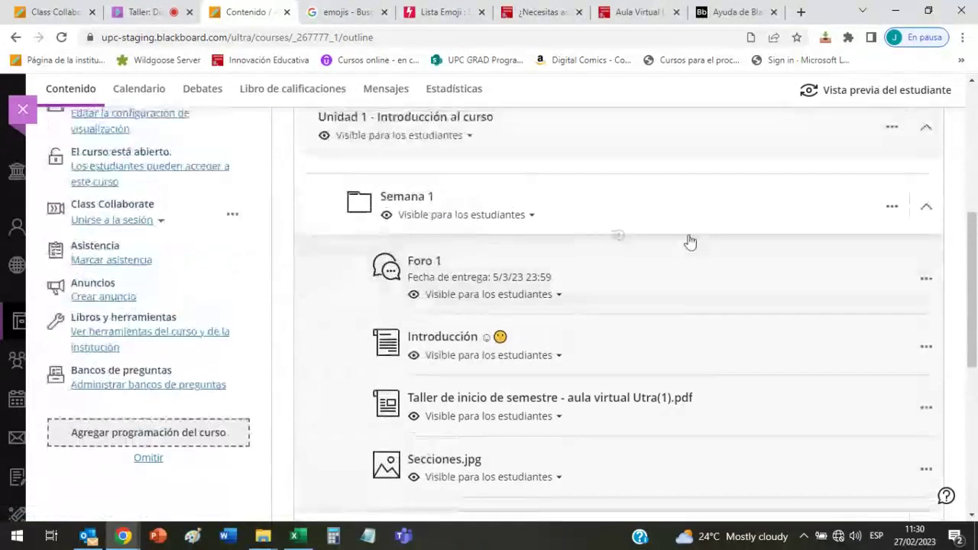
- Collapse the Semana 1 folder in Unidad 1 - Introducción al curso
left_click(925, 207)
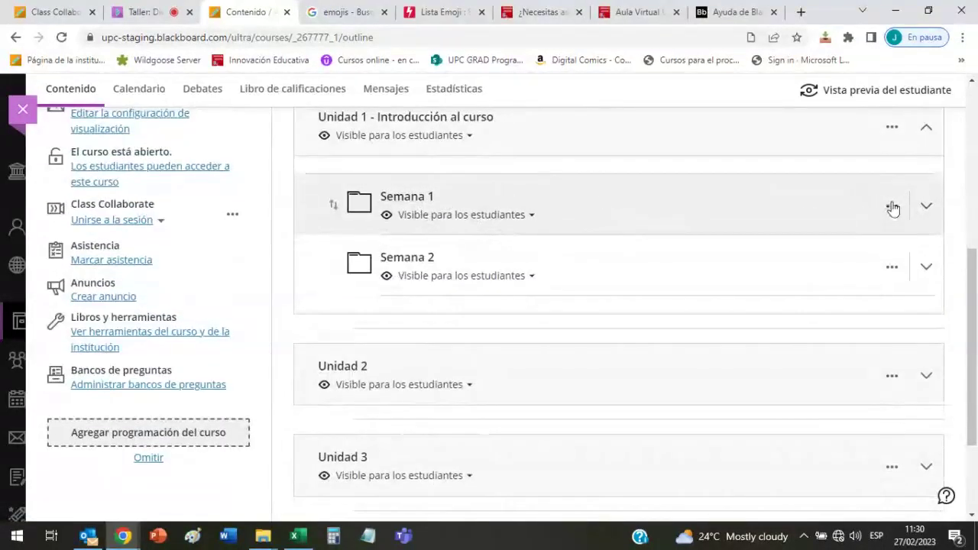
left_click(868, 208)
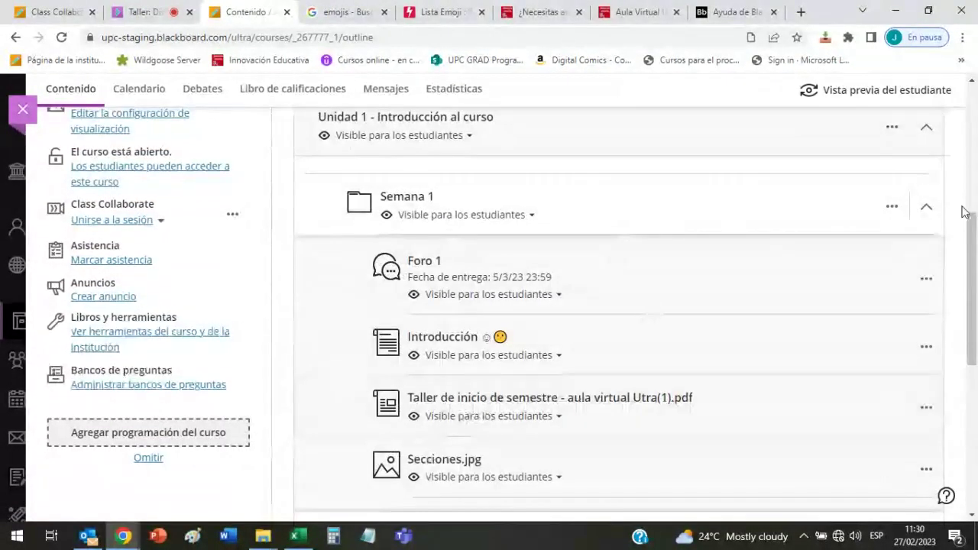
left_click(909, 213)
- Create a folder named "Evaluaciones" after Unidad 5, make it visible to students and save it
scroll(646, 284, "down", 3)
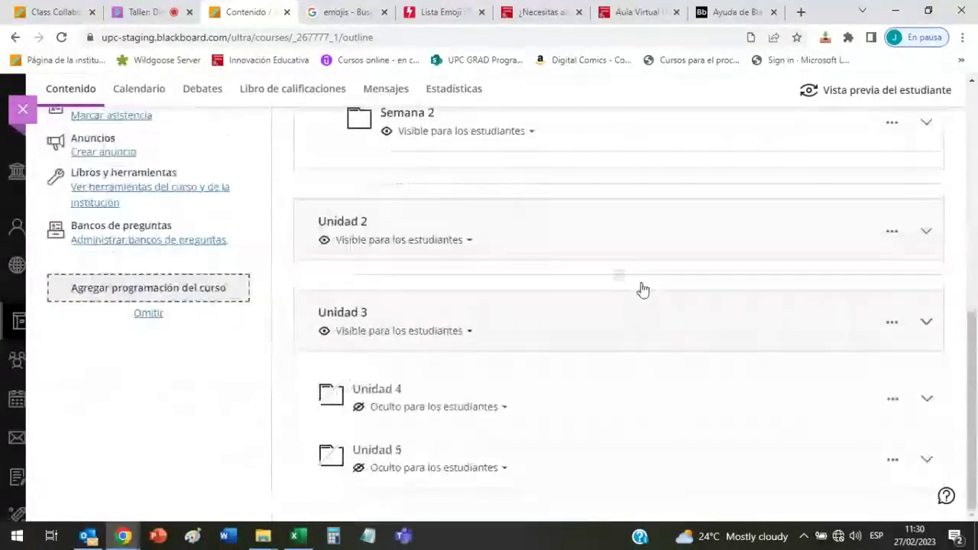
scroll(640, 288, "up", 2)
scroll(634, 287, "down", 2)
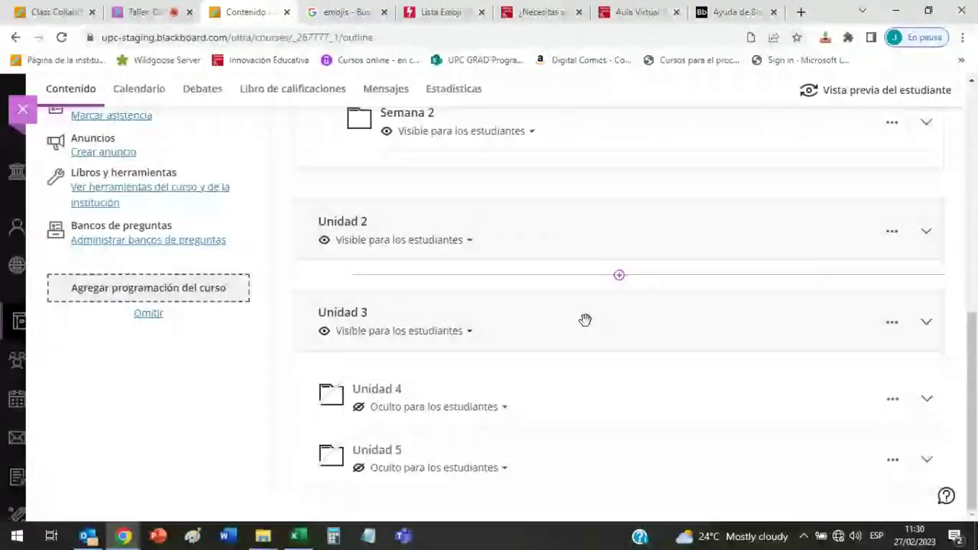
left_click(618, 489)
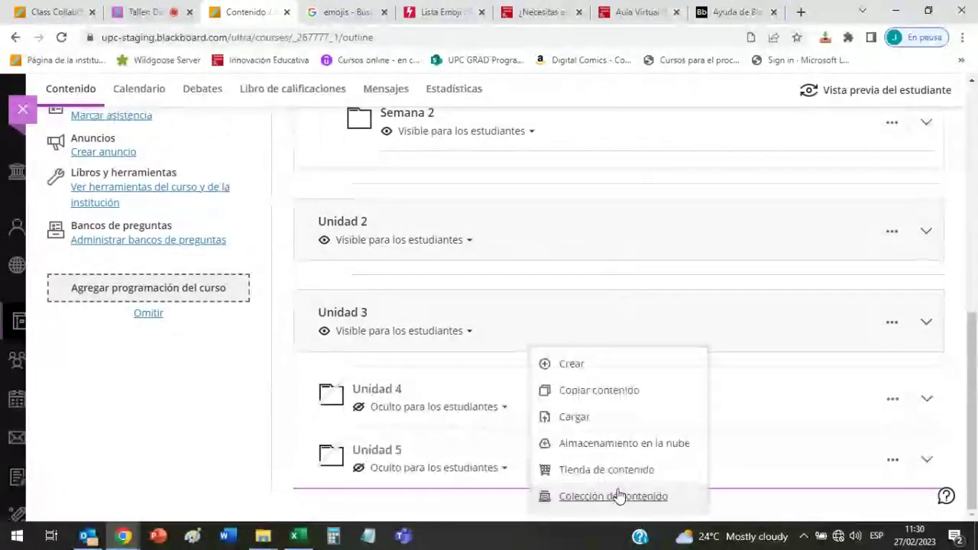
left_click(601, 368)
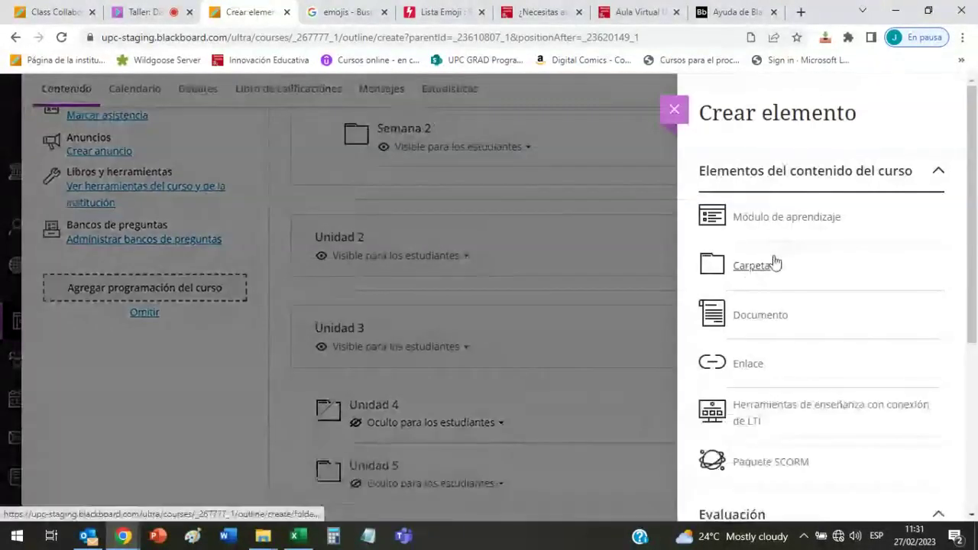
left_click(772, 264)
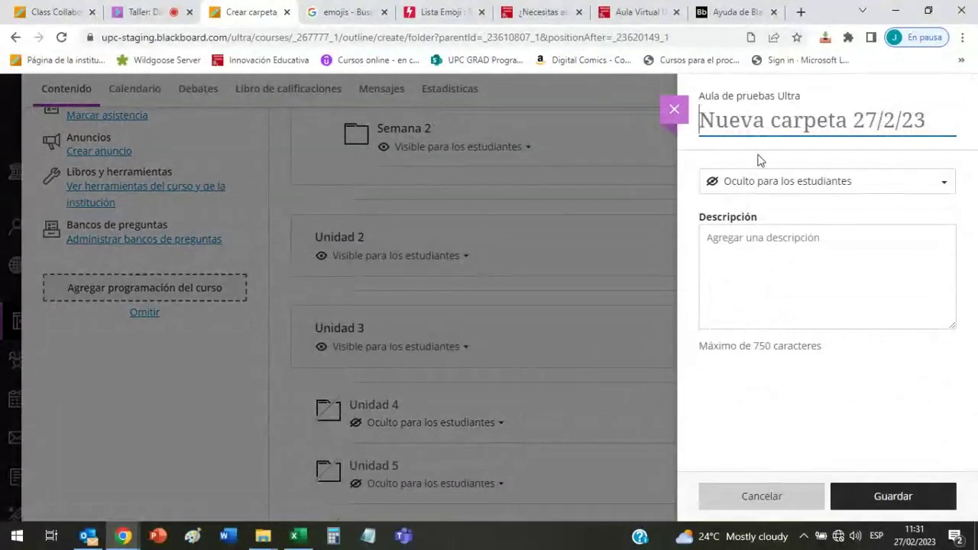
type("Evaluaciones")
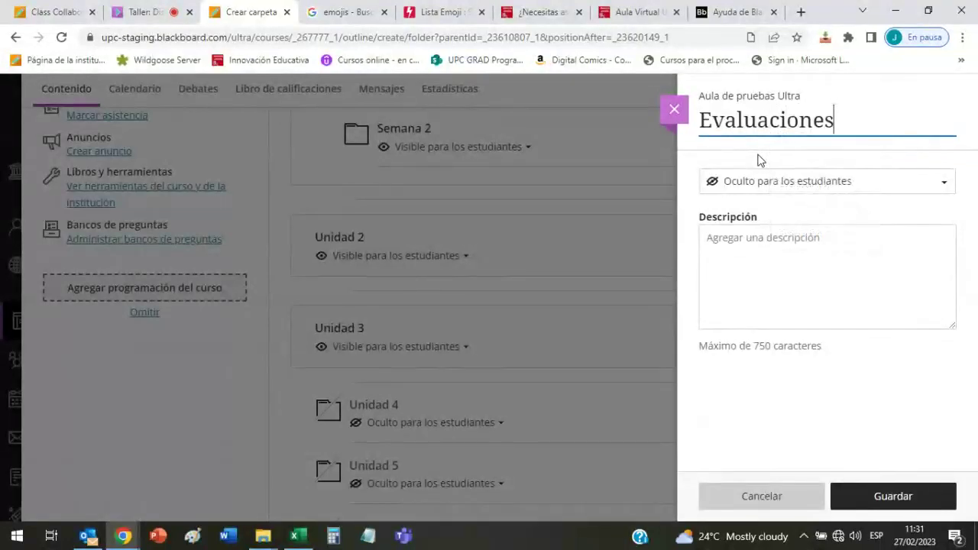
left_click(829, 183)
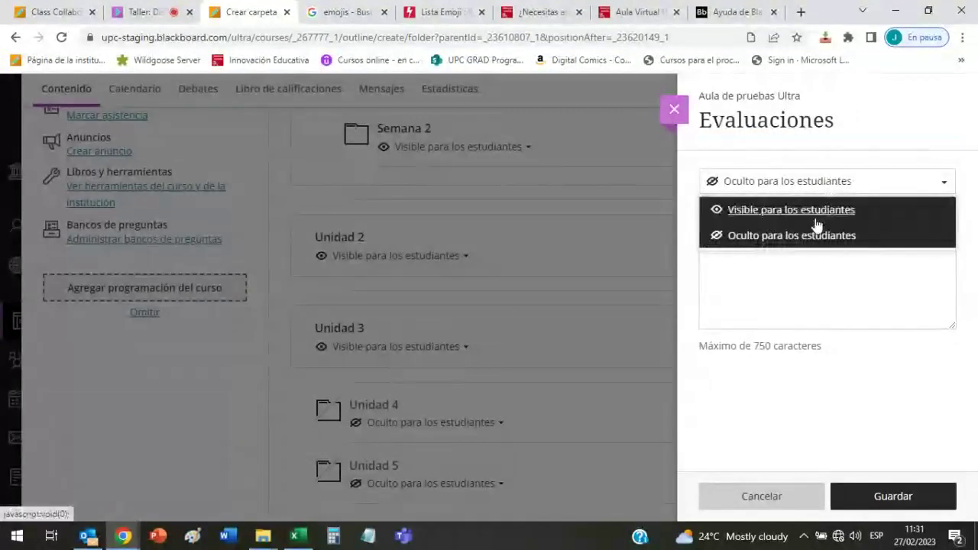
left_click(756, 210)
left_click(893, 495)
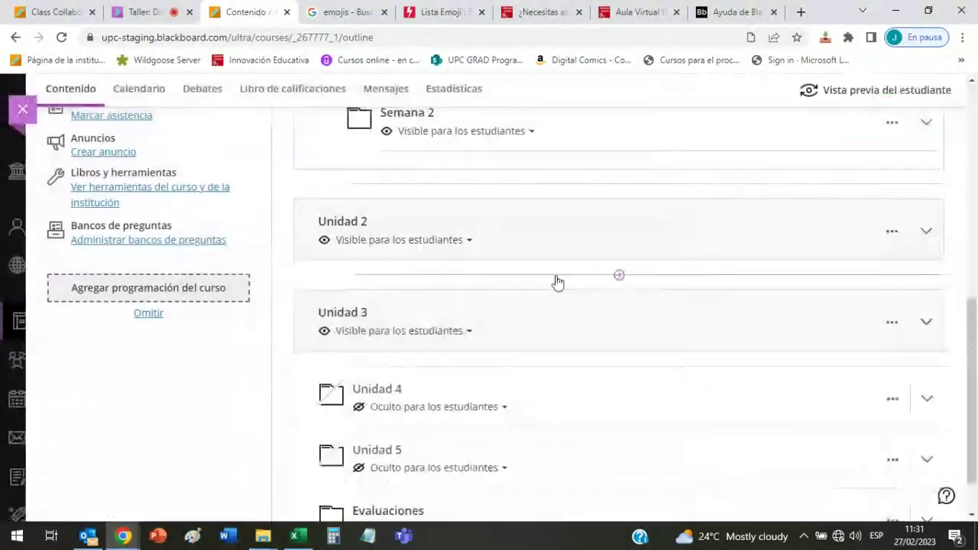
- Expand the Evaluaciones folder, view the options for adding content inside it, and collapse the folder
left_click(926, 458)
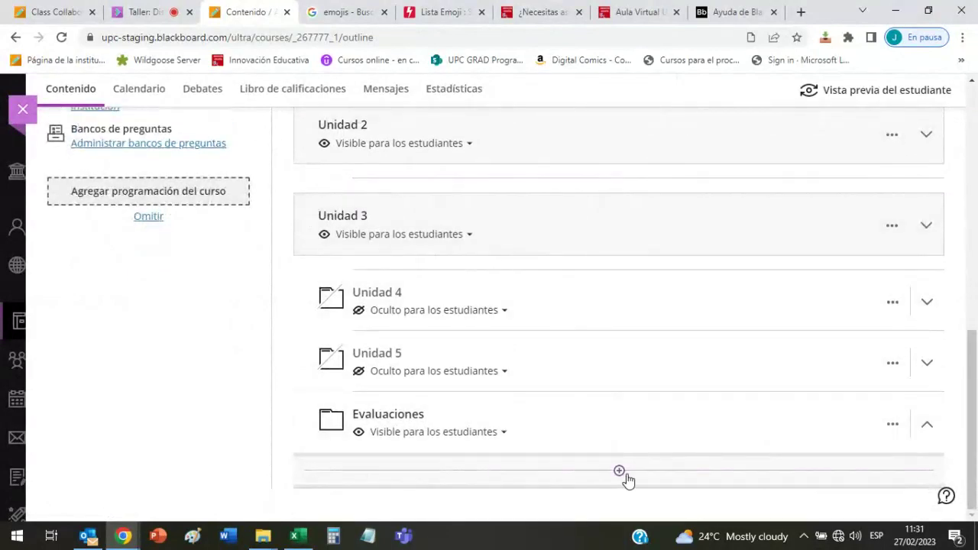
left_click(624, 475)
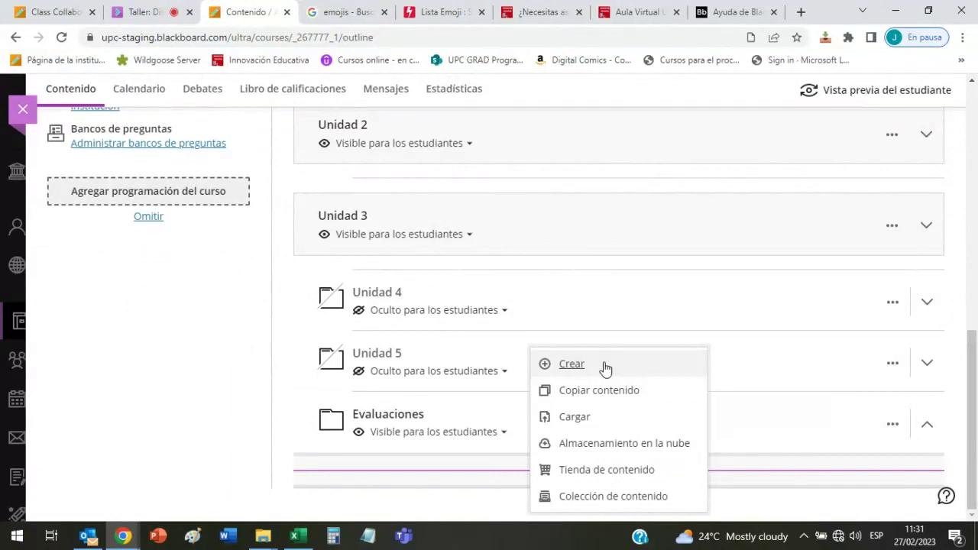
left_click(328, 395)
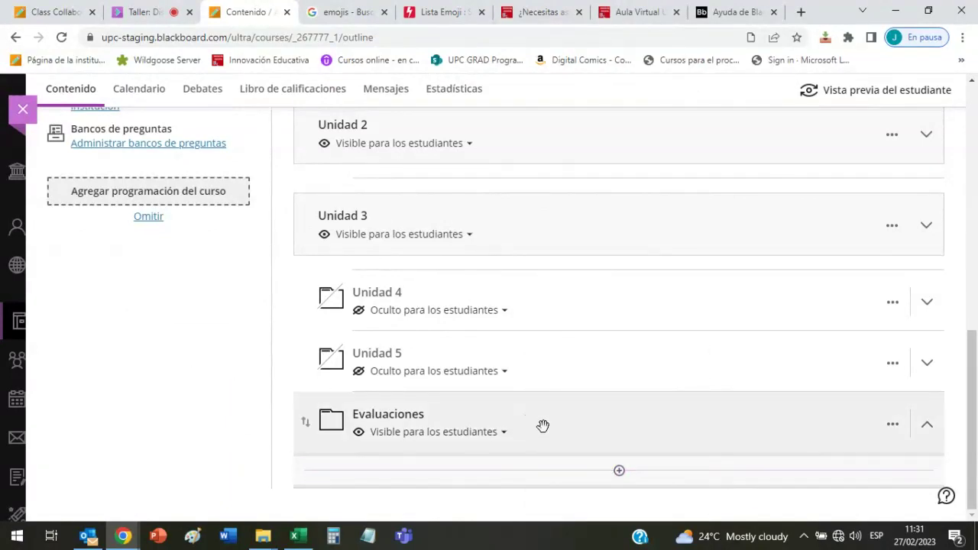
left_click(924, 425)
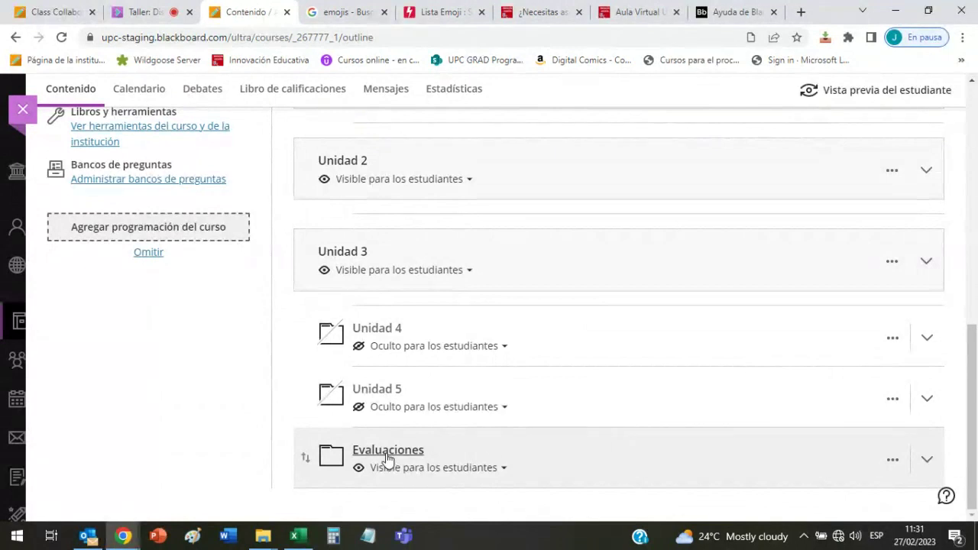
- Expand Unidad 2 to look at its weekly folders, including Semana 3, and collapse the module
scroll(770, 410, "up", 1)
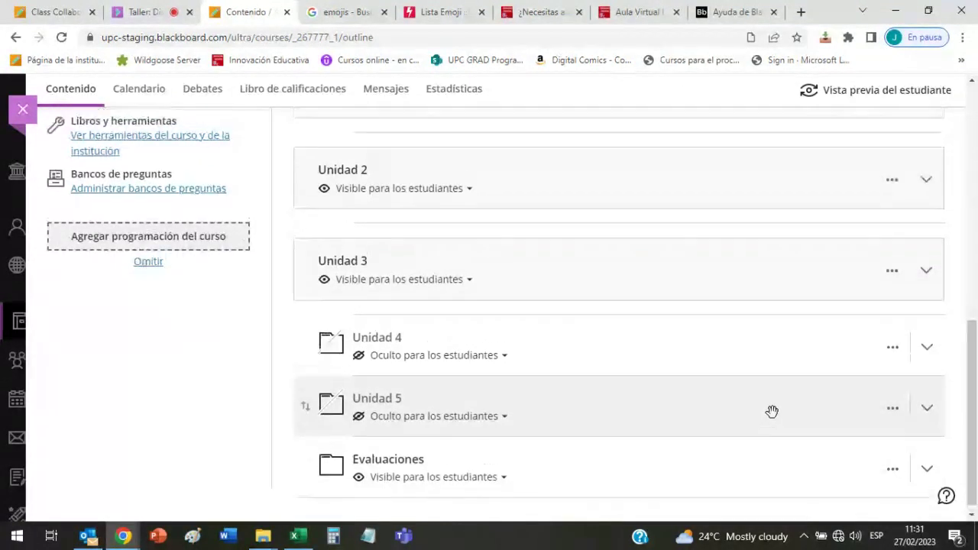
left_click(924, 240)
scroll(782, 239, "down", 1)
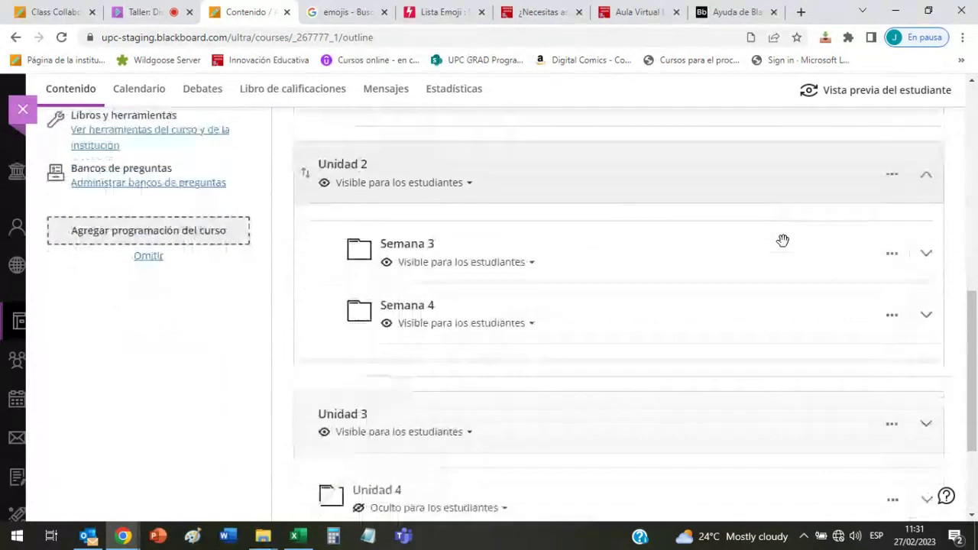
left_click(909, 249)
left_click(925, 254)
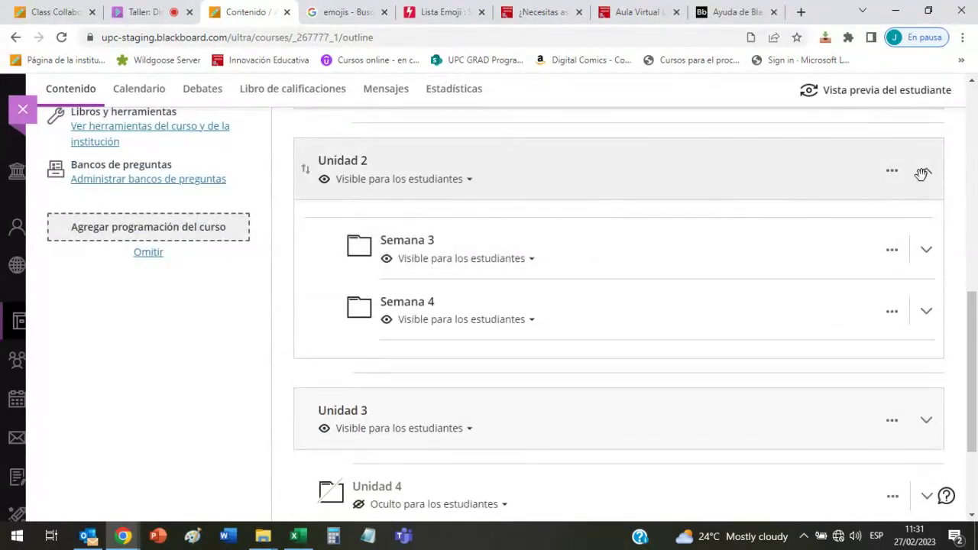
left_click(922, 171)
- Expand the Semana 1 folder in Unidad 1, check where Foro 1 sits, and return to the start of the course content
scroll(515, 334, "up", 3)
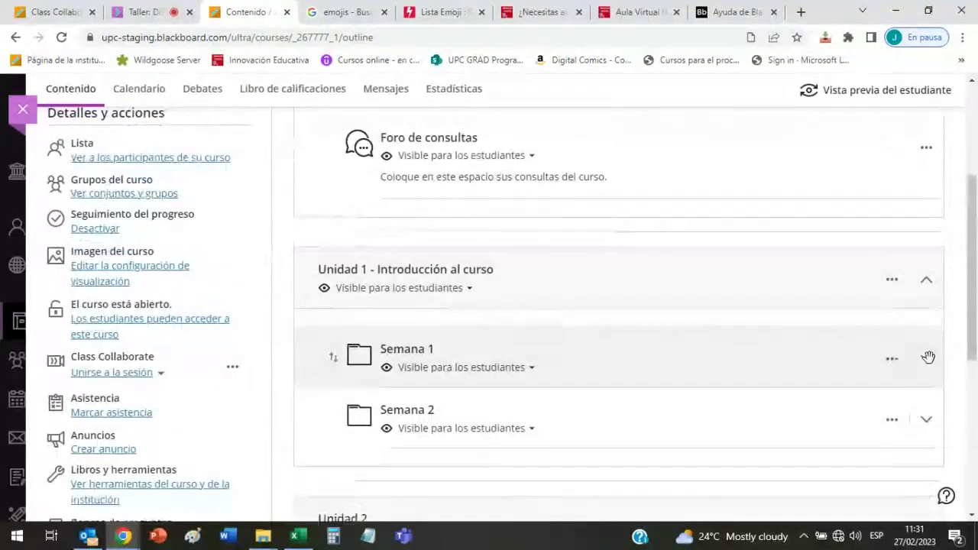
left_click(925, 358)
scroll(677, 303, "down", 3)
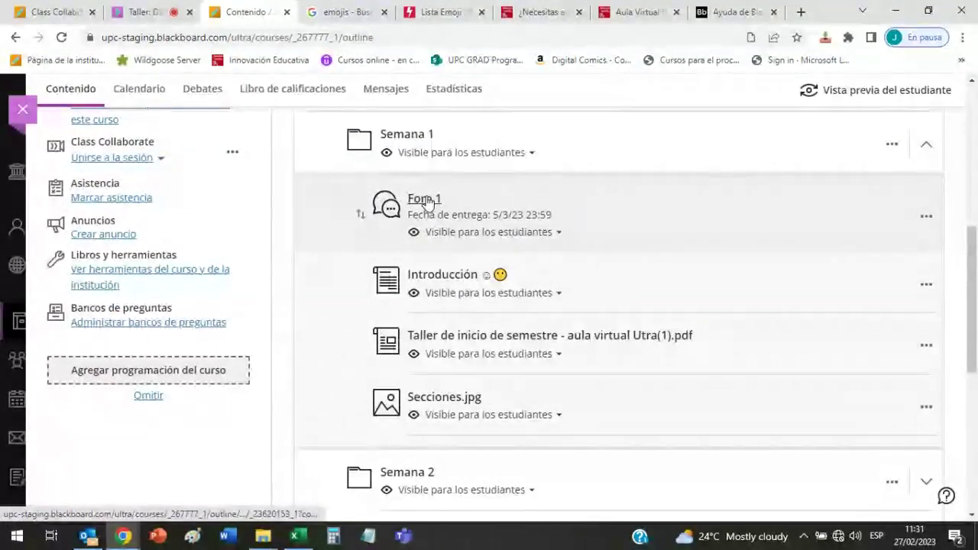
scroll(589, 262, "up", 2)
scroll(588, 262, "up", 4)
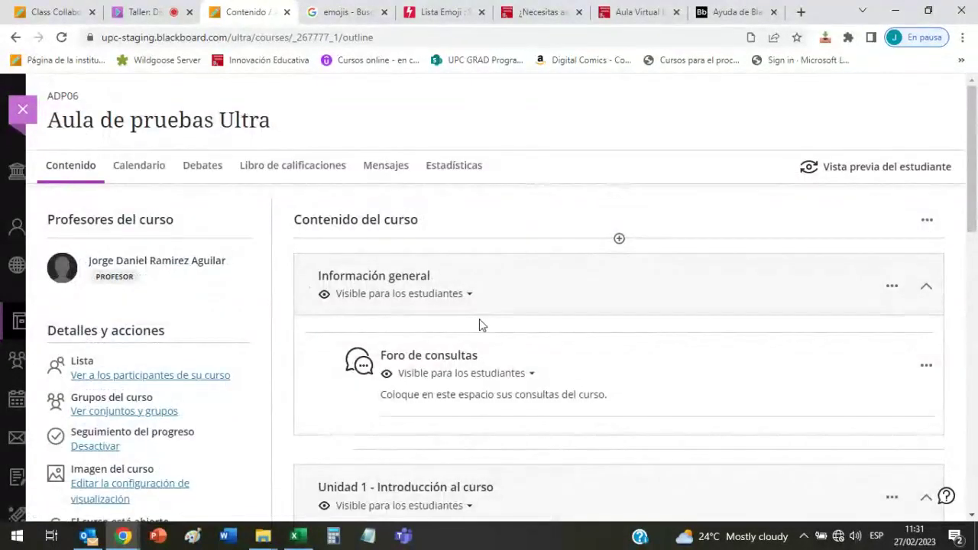
- Compare the course's debates list with the location of Foro 1 in the Semana 1 folder of Unidad 1, ending on the course content
left_click(201, 171)
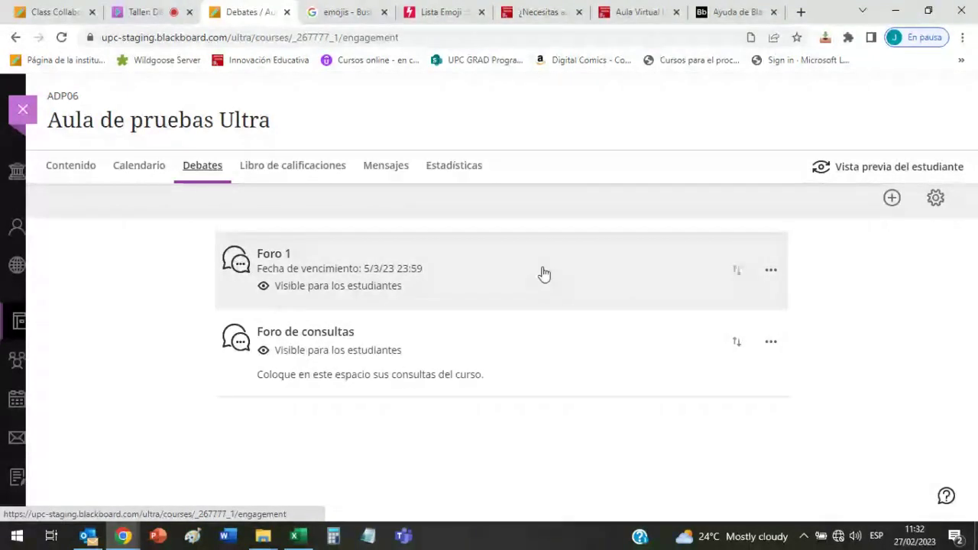
left_click(70, 166)
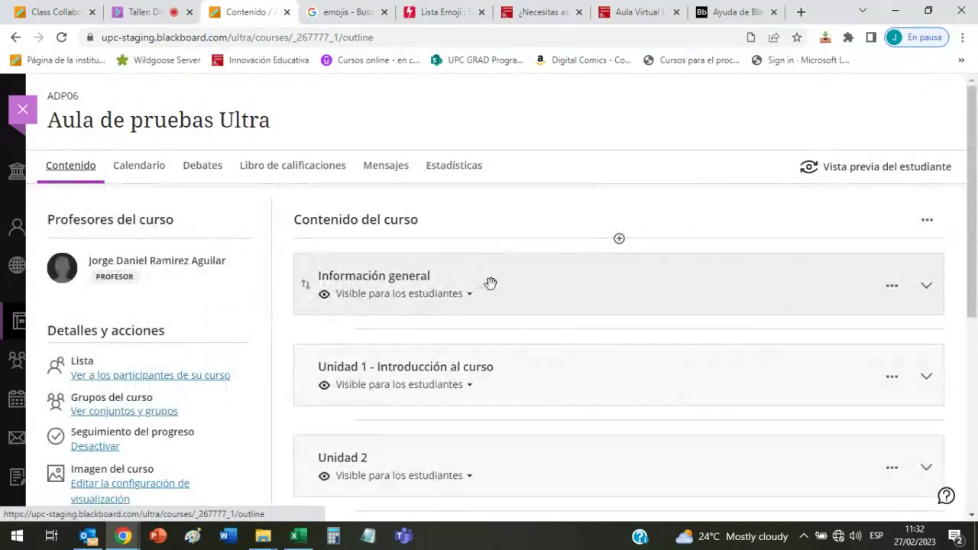
scroll(574, 293, "down", 3)
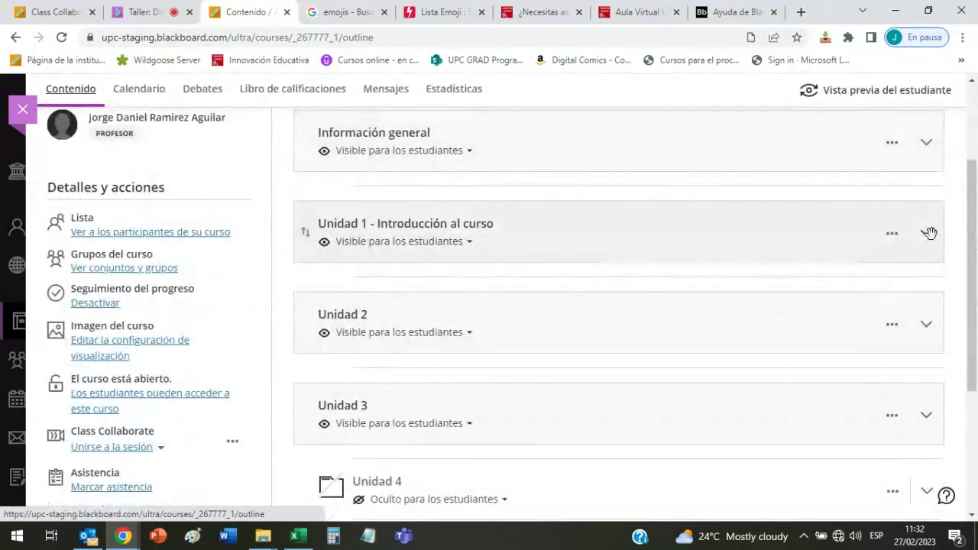
left_click(927, 233)
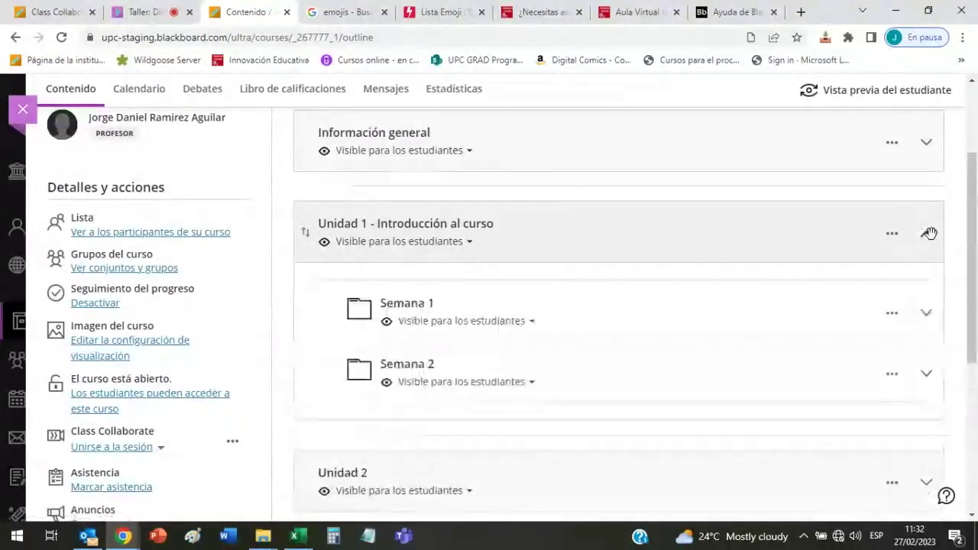
left_click(925, 307)
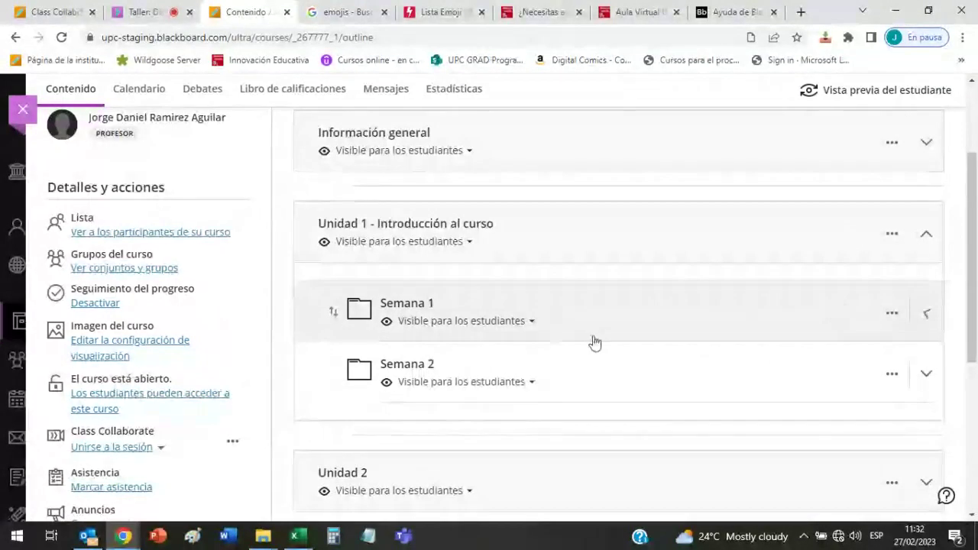
scroll(619, 334, "down", 1)
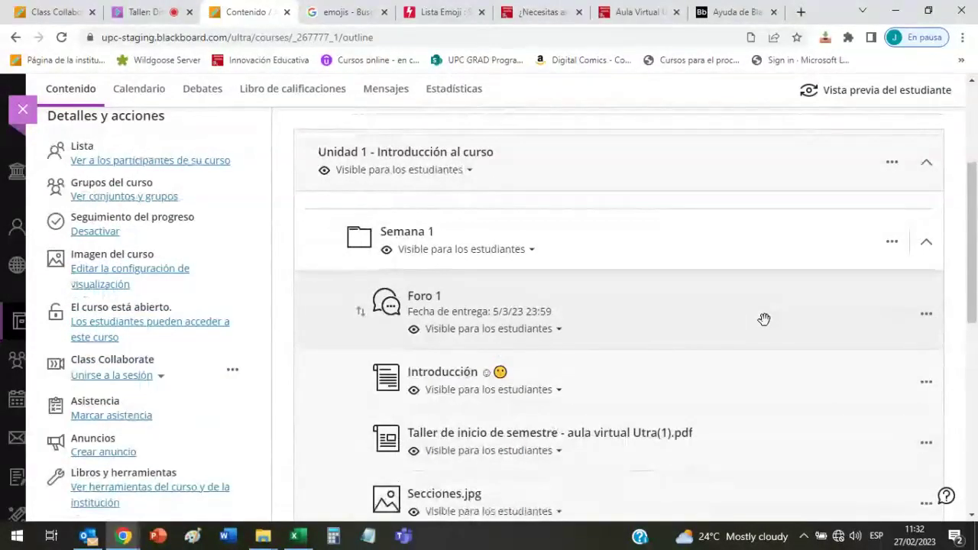
left_click(925, 162)
scroll(882, 330, "up", 3)
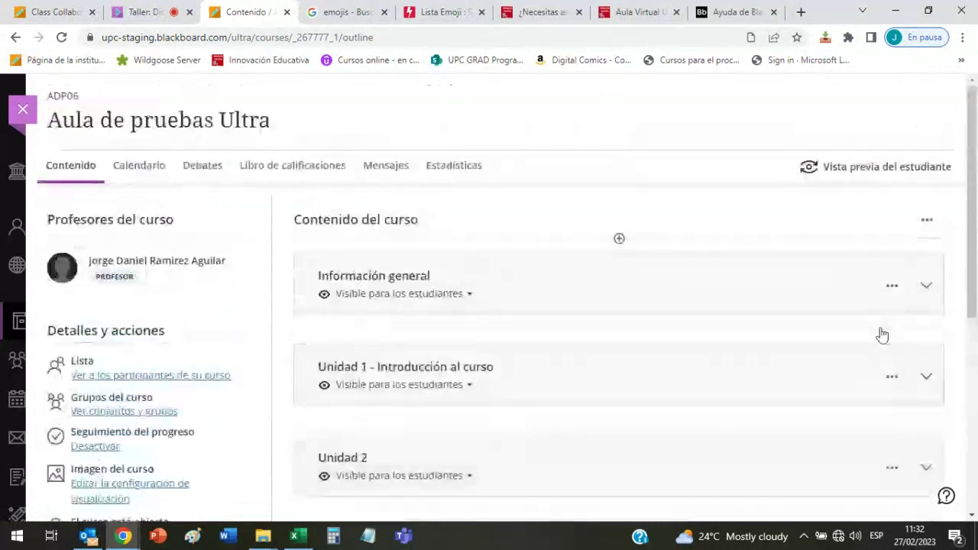
left_click(203, 175)
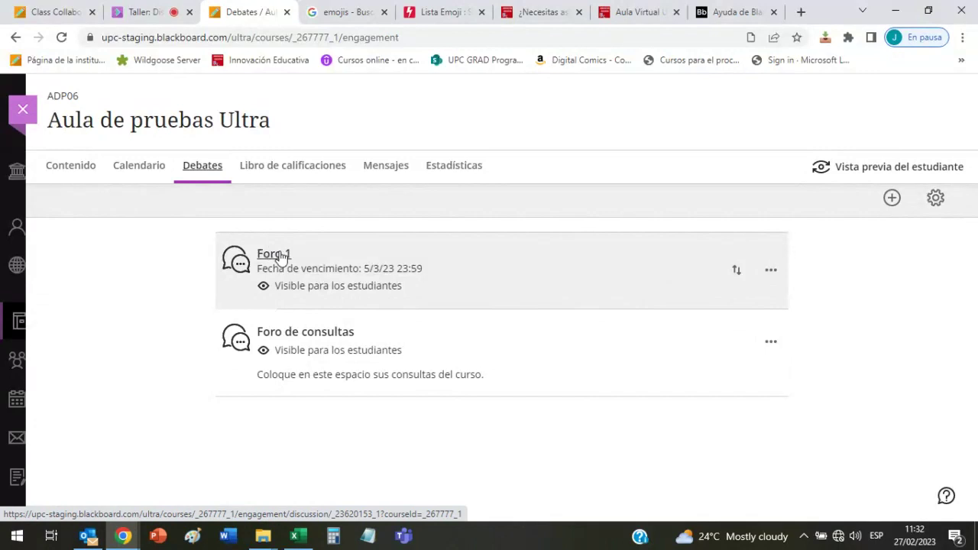
left_click(77, 166)
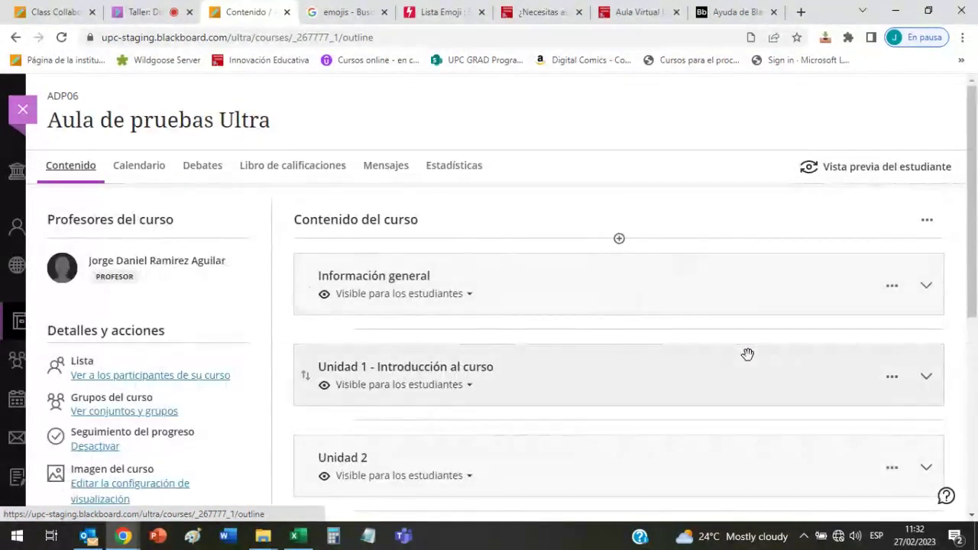
- Review the course content structure by expanding Unidad 2 and Unidad 1 and locating the Evaluaciones folder
scroll(748, 355, "down", 3)
scroll(751, 357, "down", 1)
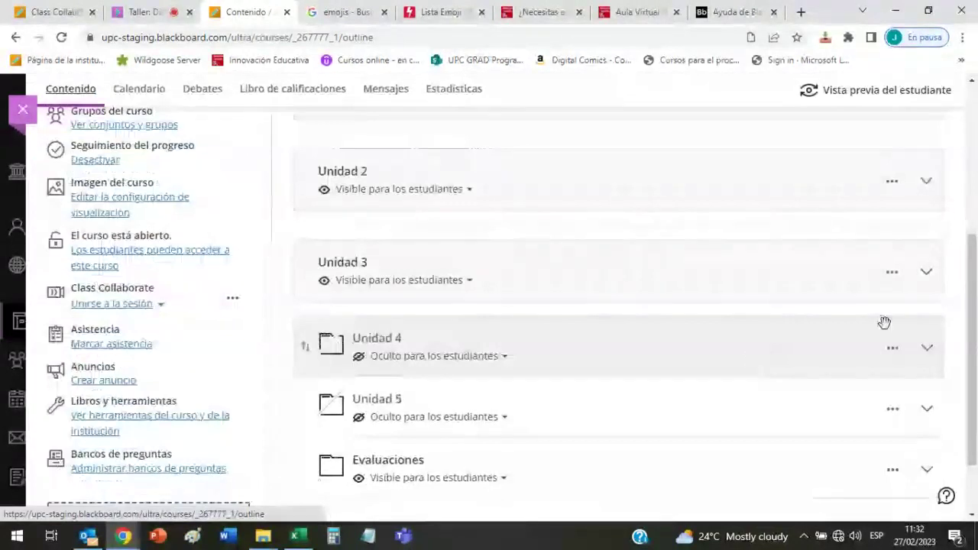
scroll(766, 264, "up", 1)
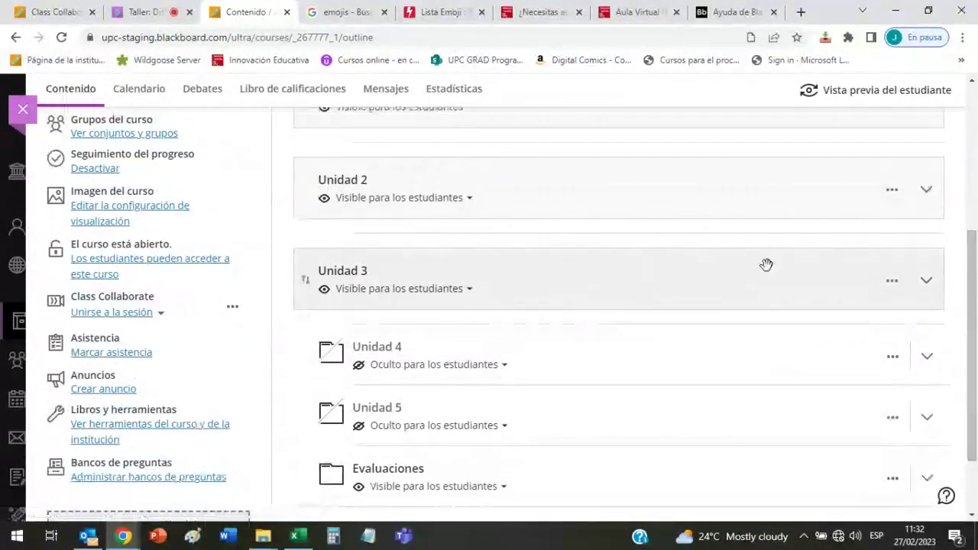
left_click(927, 187)
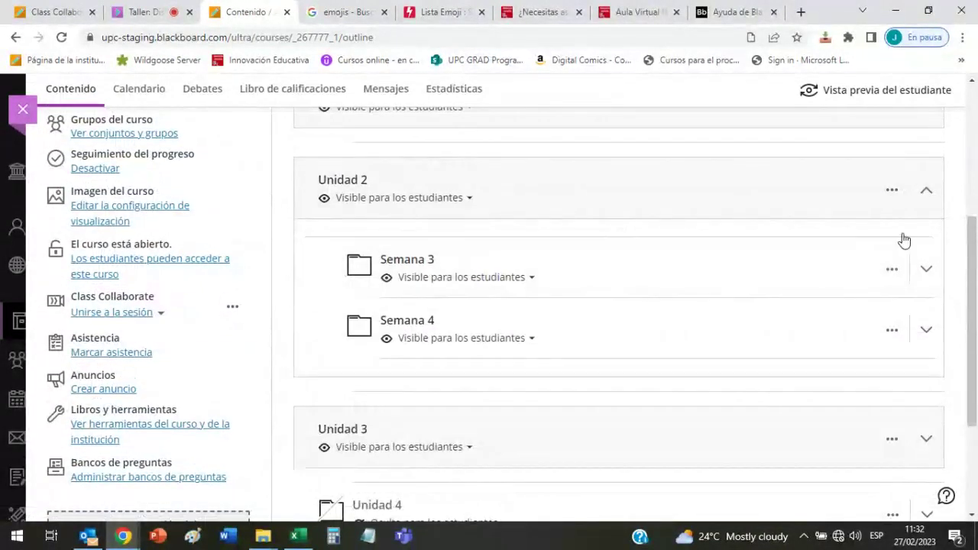
scroll(857, 243, "up", 2)
left_click(922, 239)
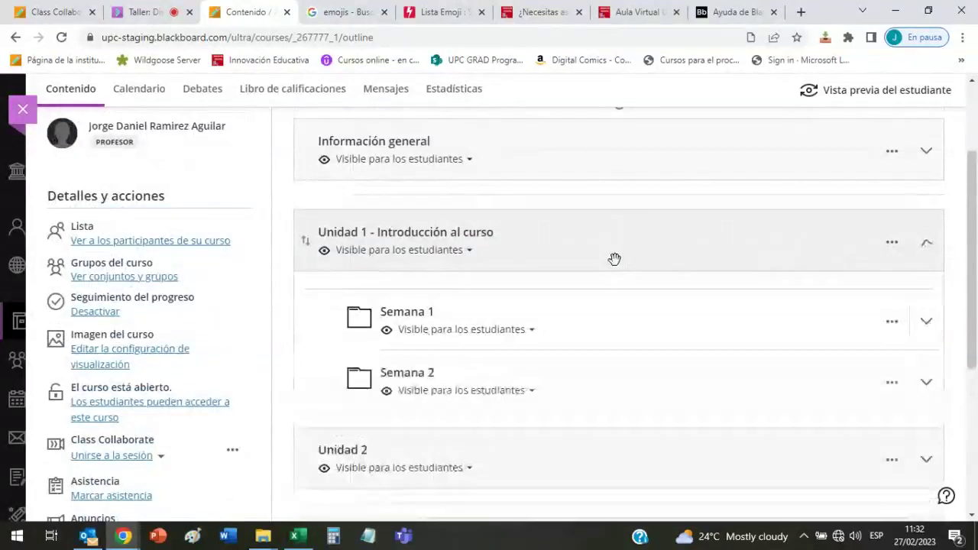
scroll(548, 319, "down", 4)
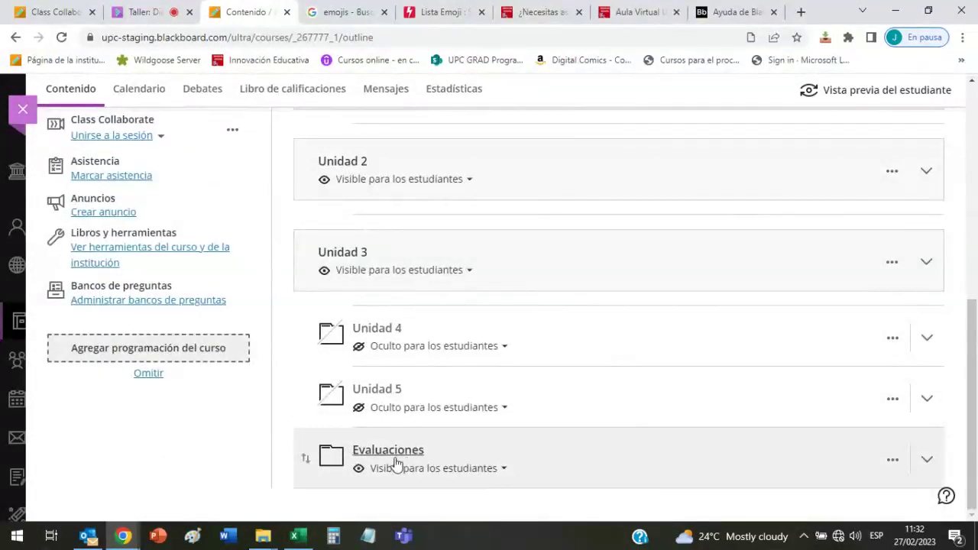
scroll(730, 388, "up", 4)
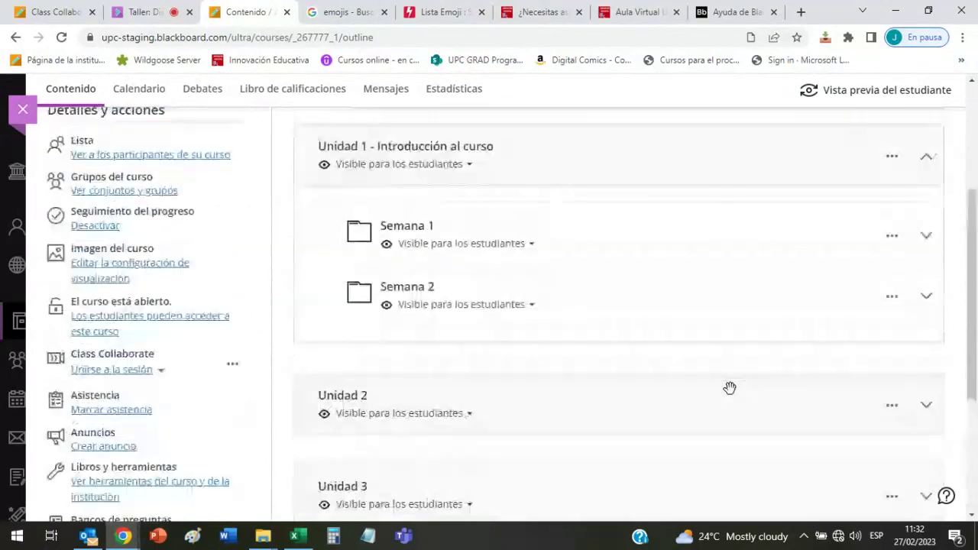
- Create an Actividad at the end of the Semana 1 folder, after Secciones.jpg, and name it "Tarea 1"
left_click(925, 284)
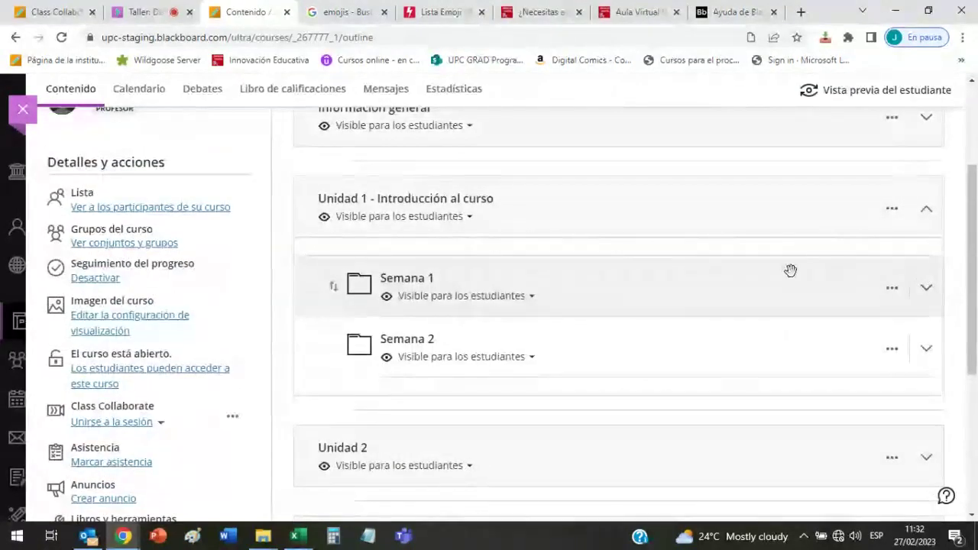
scroll(790, 270, "down", 1)
scroll(694, 295, "down", 1)
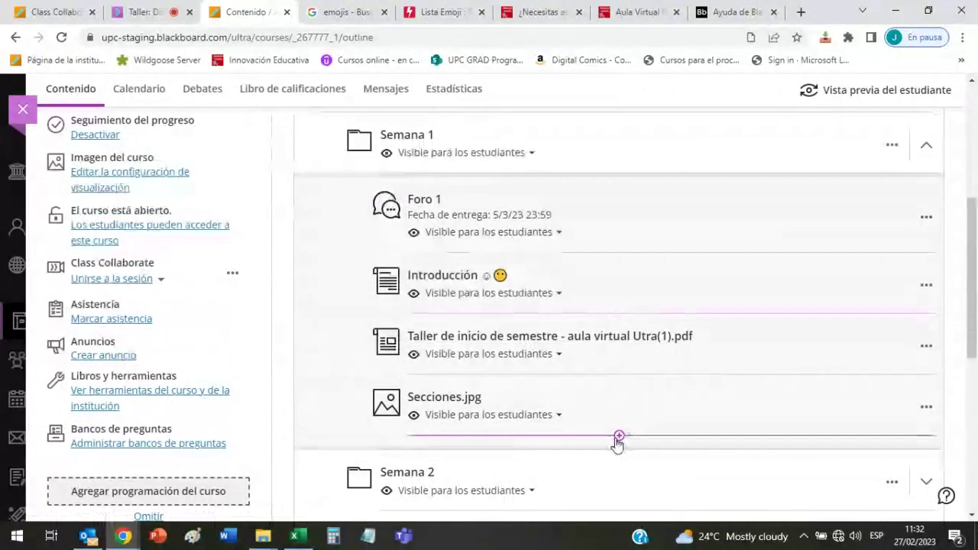
left_click(618, 437)
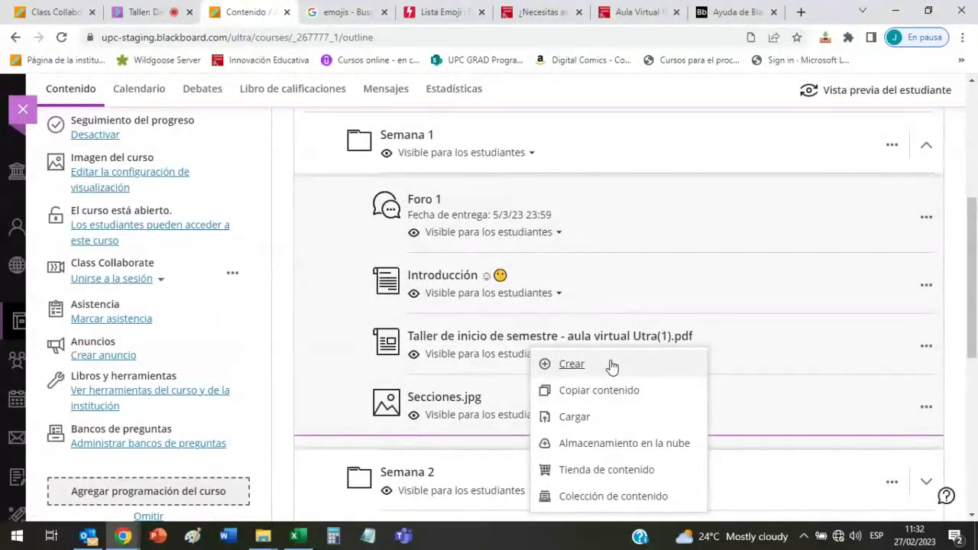
left_click(572, 363)
scroll(832, 278, "down", 2)
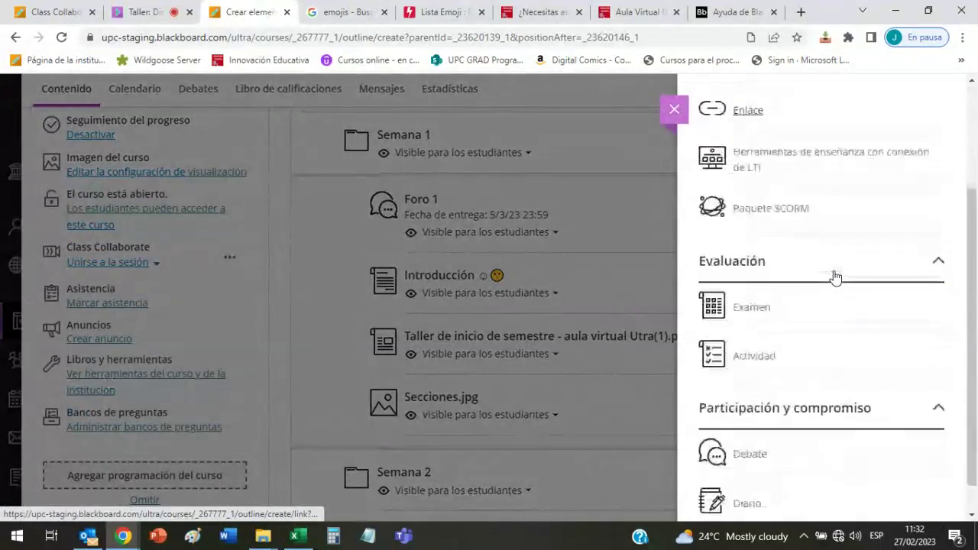
scroll(835, 277, "down", 1)
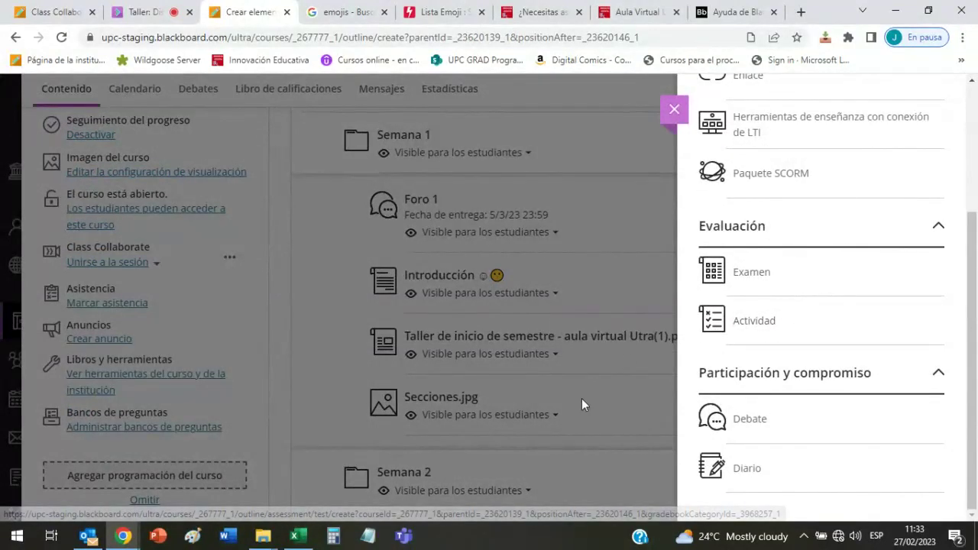
left_click(766, 324)
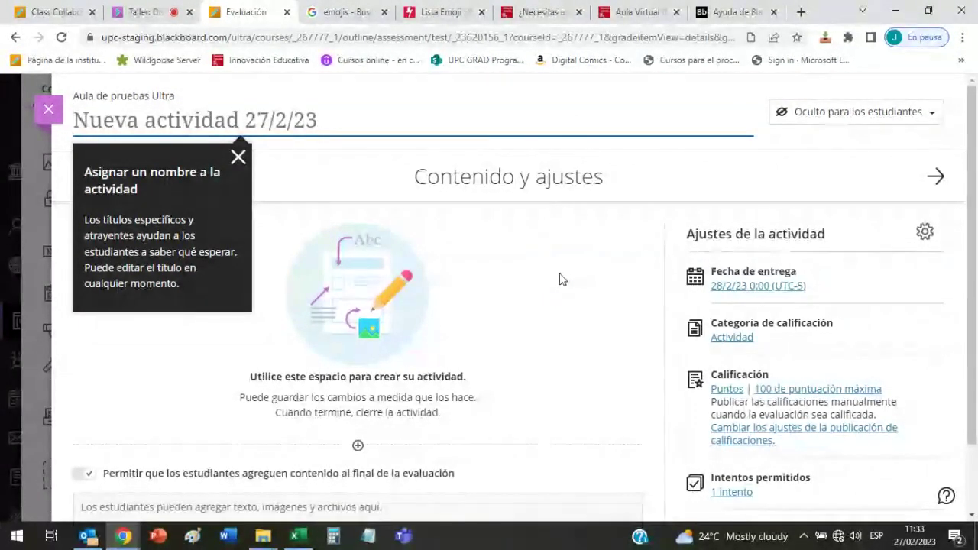
type("Tarea 1")
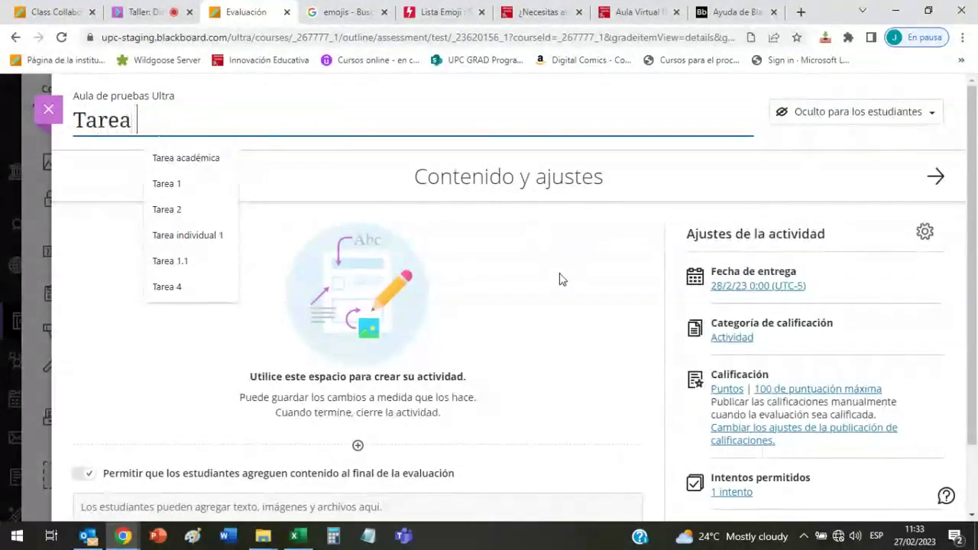
- Examine the question and content types that can be added to the Tarea 1 activity, and close the list
scroll(610, 313, "down", 1)
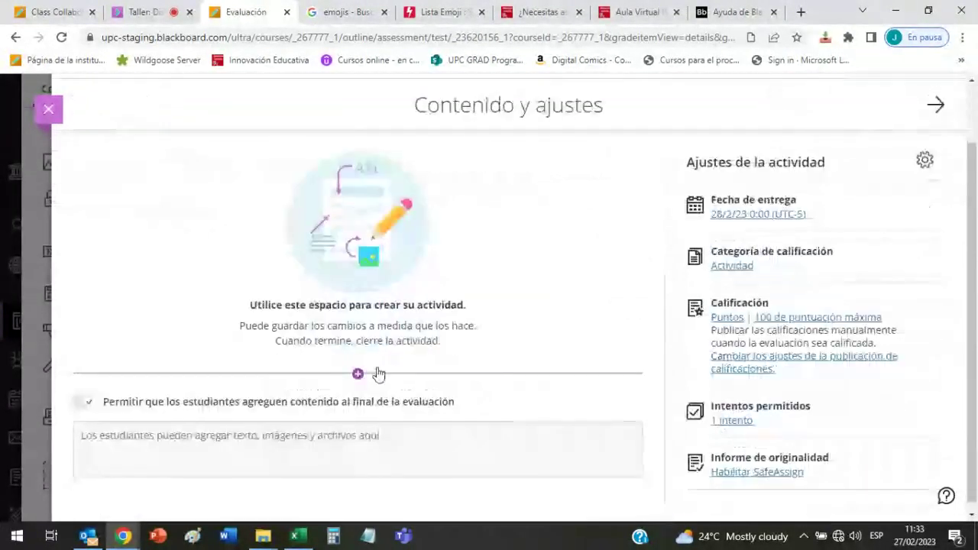
left_click(359, 375)
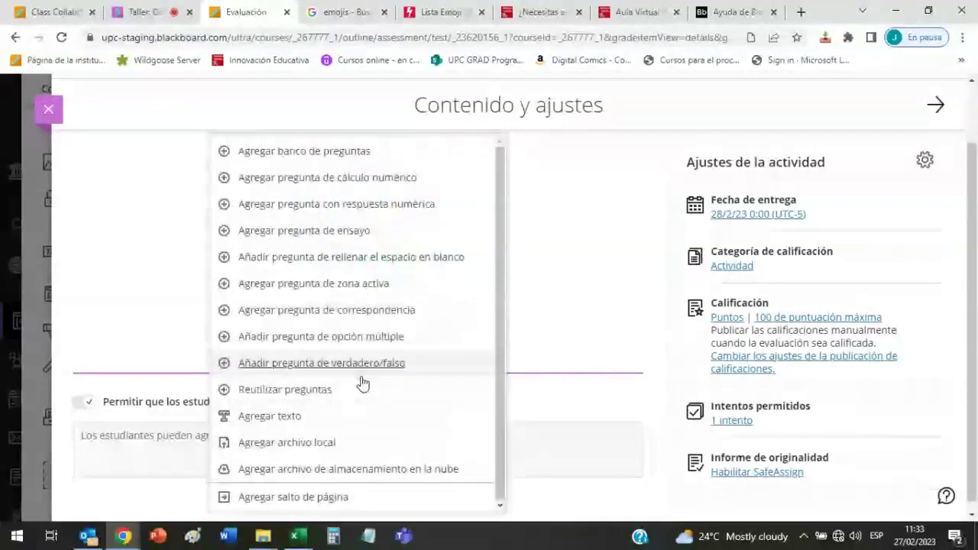
left_click(553, 270)
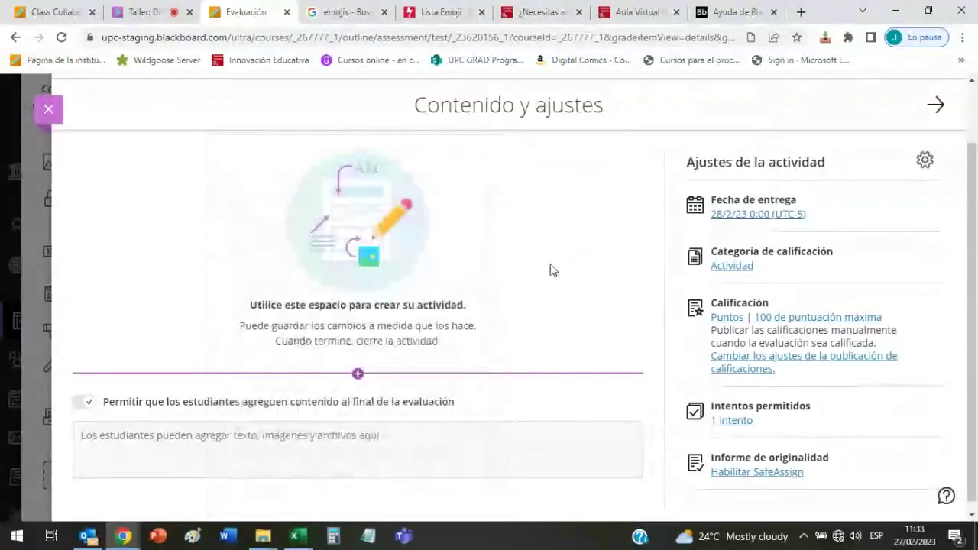
left_click(358, 374)
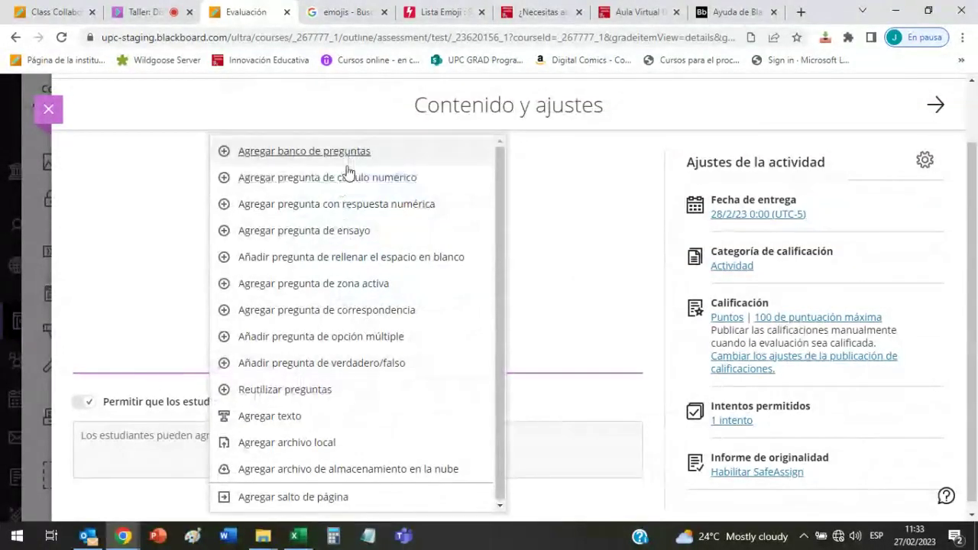
left_click(622, 268)
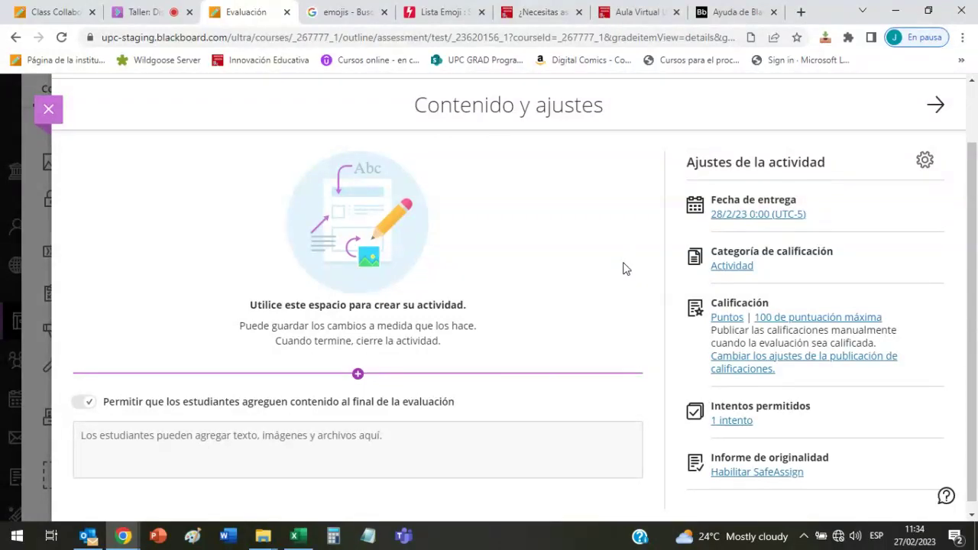
- Add a text block to the Tarea 1 activity with the instruction "Cargue aquí su tarea 1."
scroll(622, 268, "up", 1)
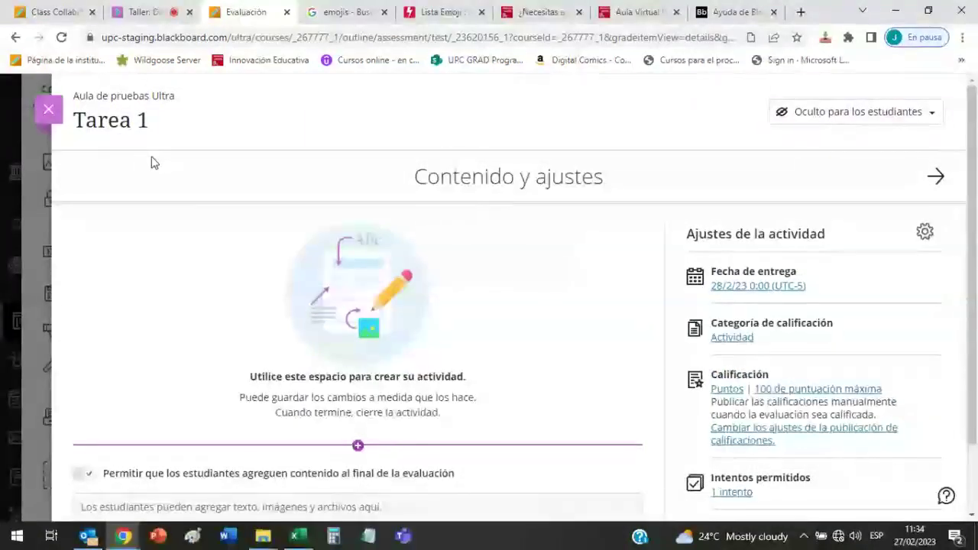
scroll(578, 275, "down", 1)
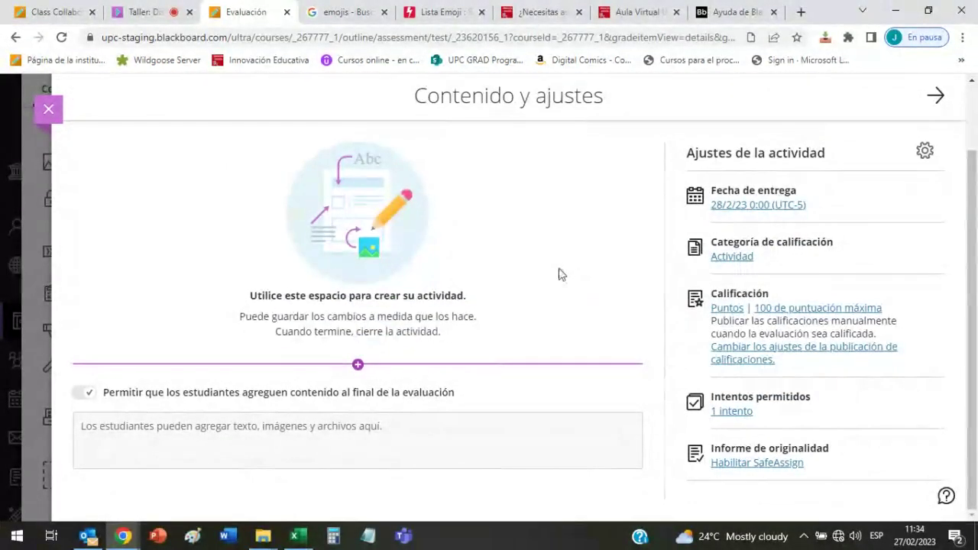
left_click(358, 365)
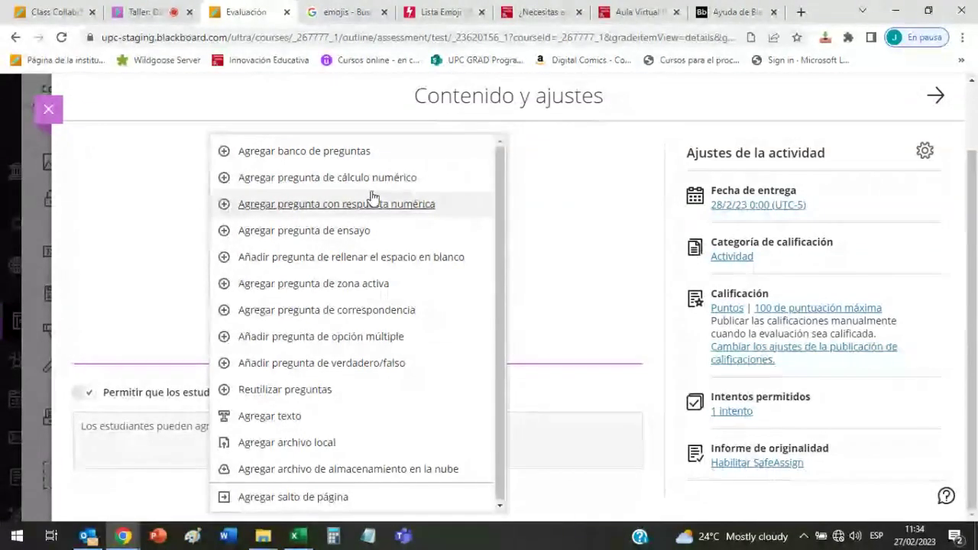
left_click(279, 419)
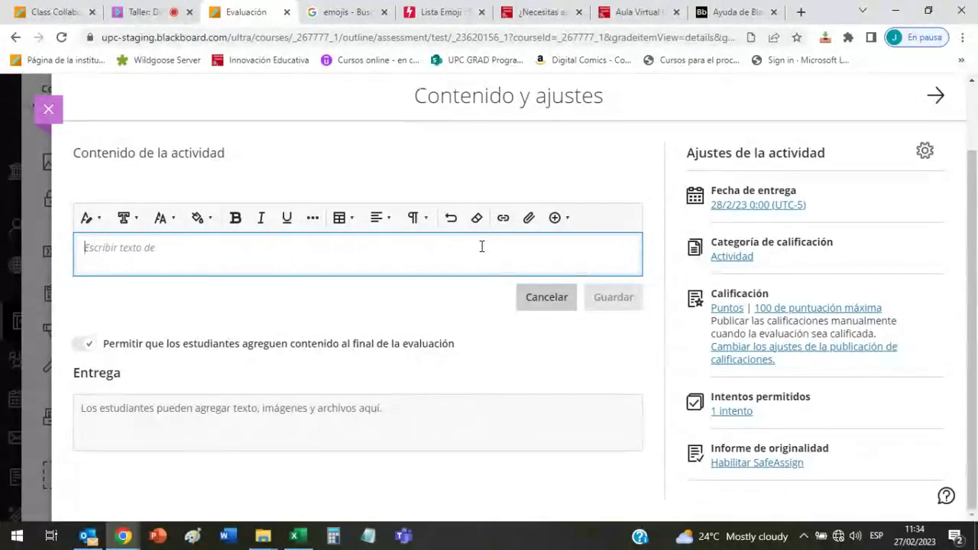
type("Cargue aquí")
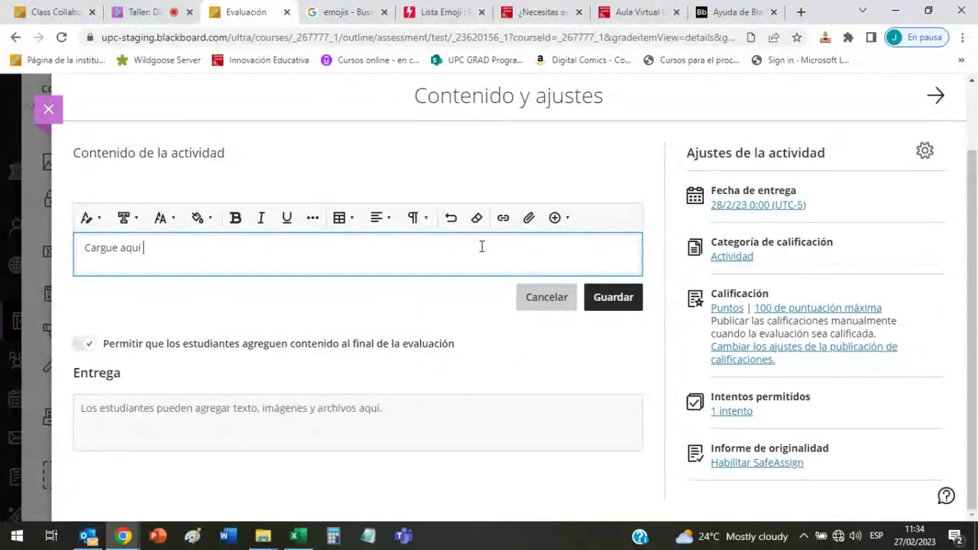
type(" su tarea 2")
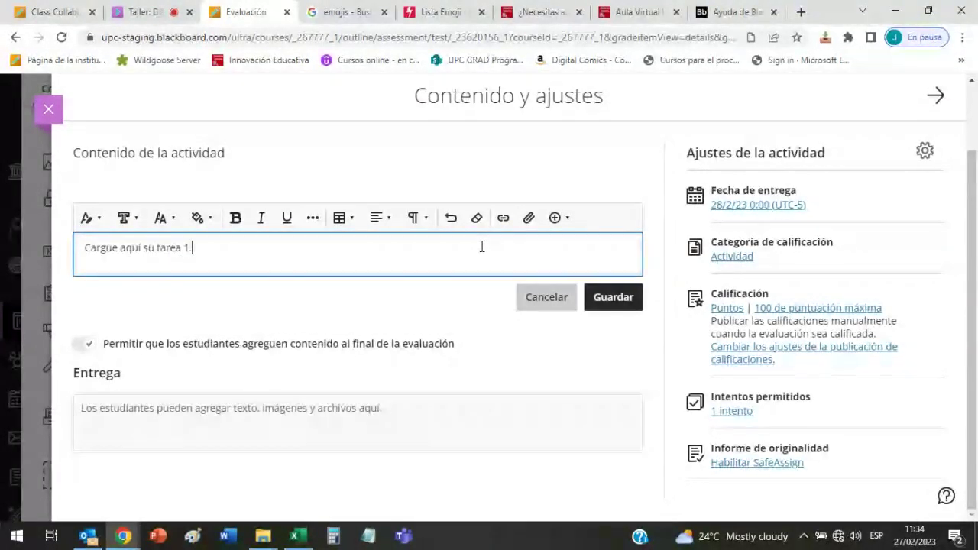
type(".")
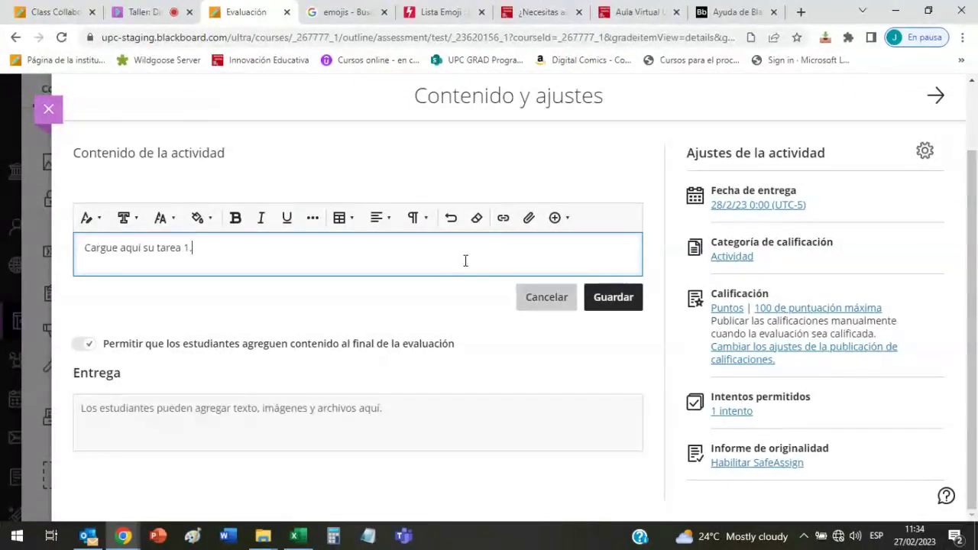
- Attach the "Bb Educators, únete a la 10ma Generación" spreadsheet to the Tarea 1 instruction with the "Ver y descargar" option and save the text block
left_click(527, 220)
scroll(489, 216, "down", 5)
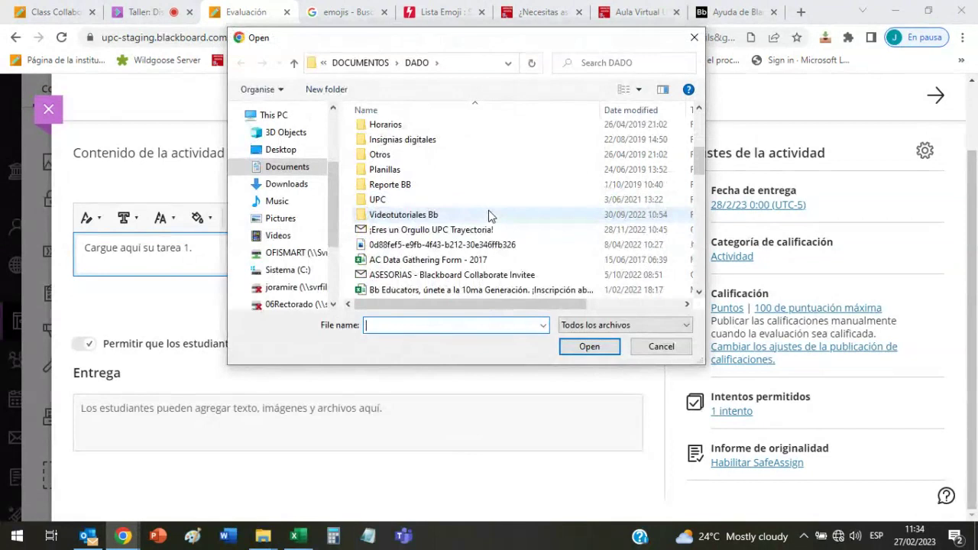
scroll(489, 216, "down", 2)
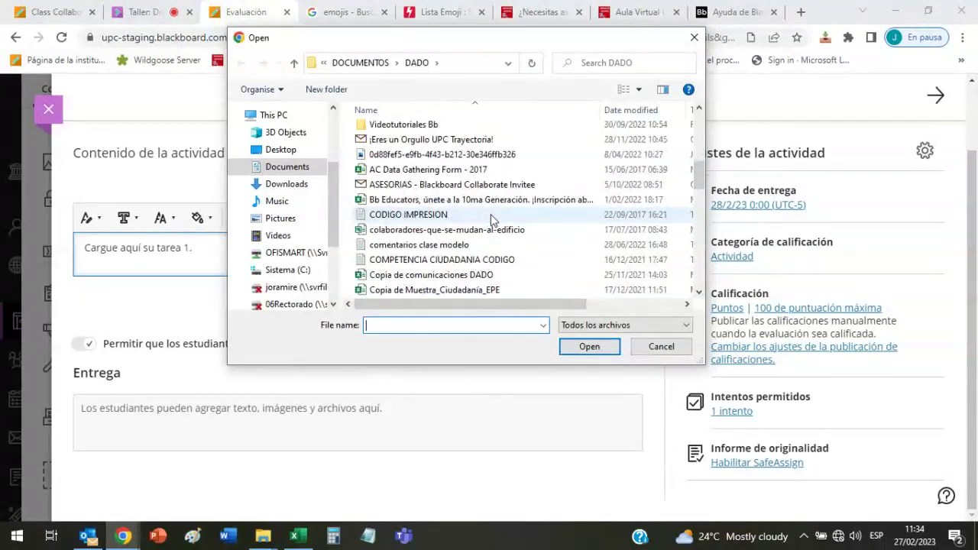
left_click(488, 200)
left_click(583, 346)
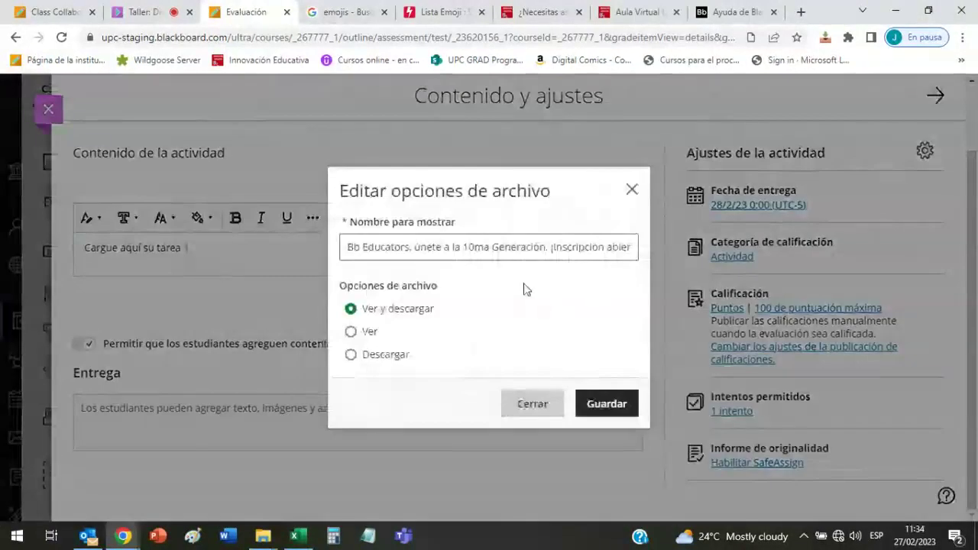
left_click(611, 405)
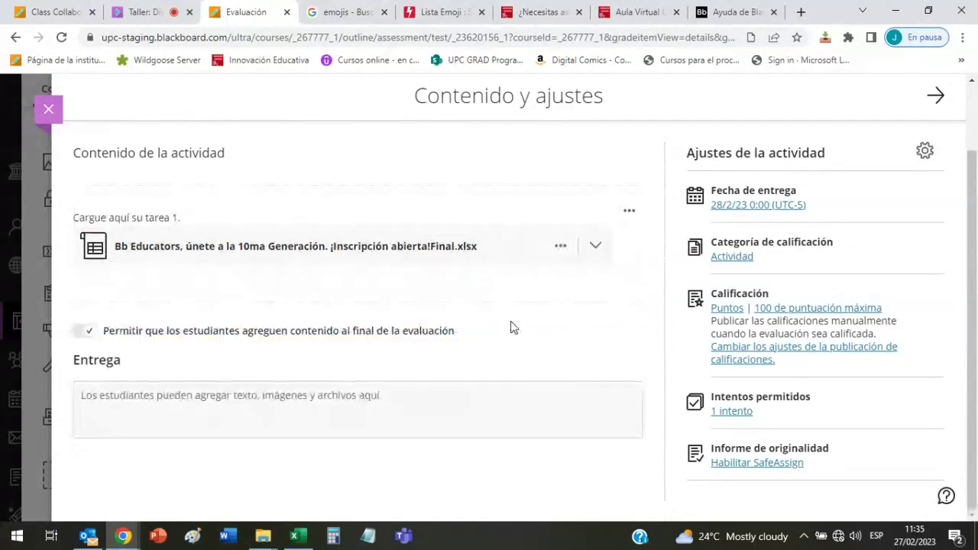
- Open the Tarea 1 activity settings and look through the available options, returning to the "Fecha de vencimiento" field
scroll(460, 319, "up", 2)
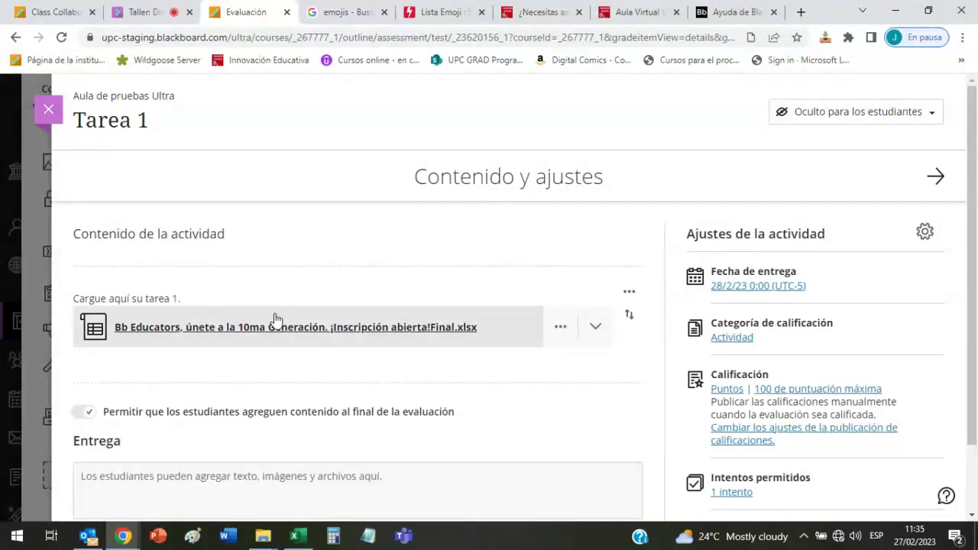
scroll(447, 290, "down", 1)
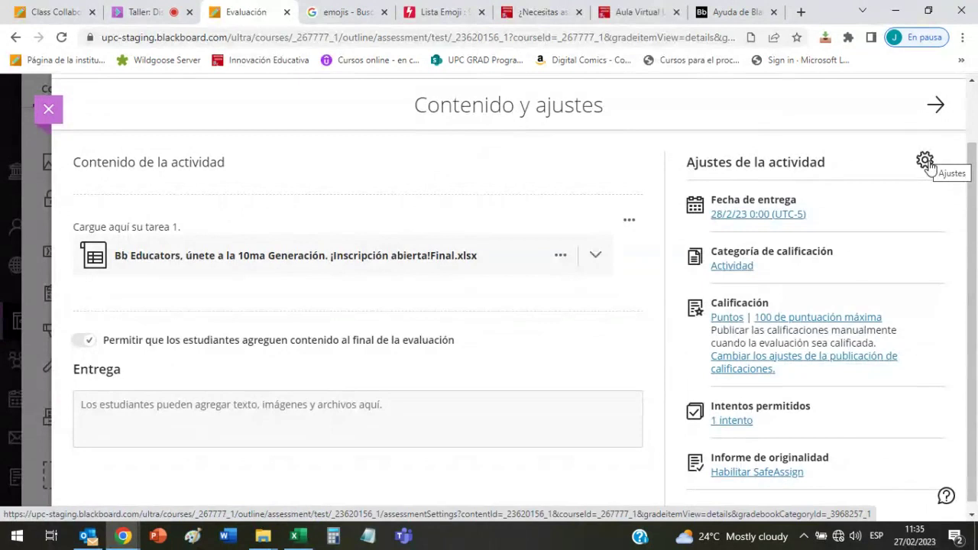
scroll(917, 169, "down", 1)
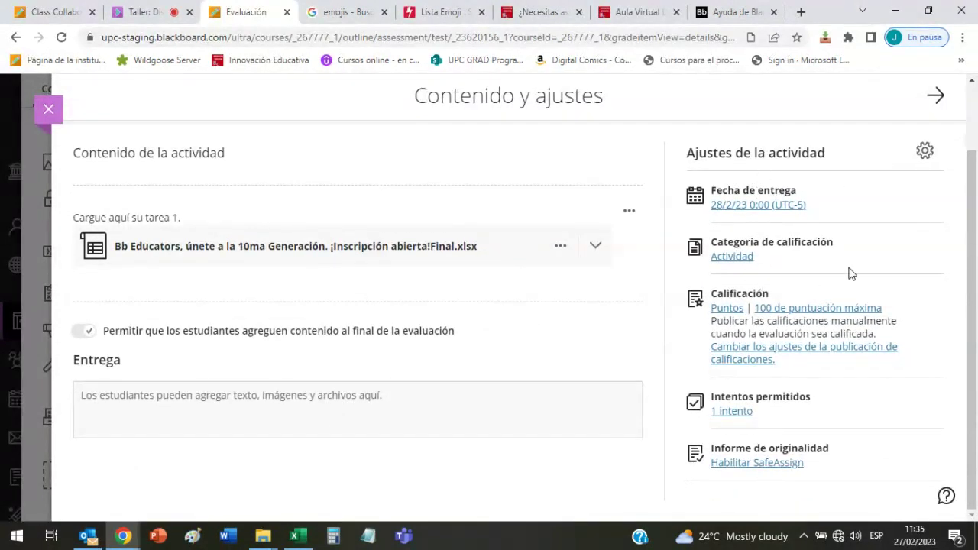
left_click(925, 151)
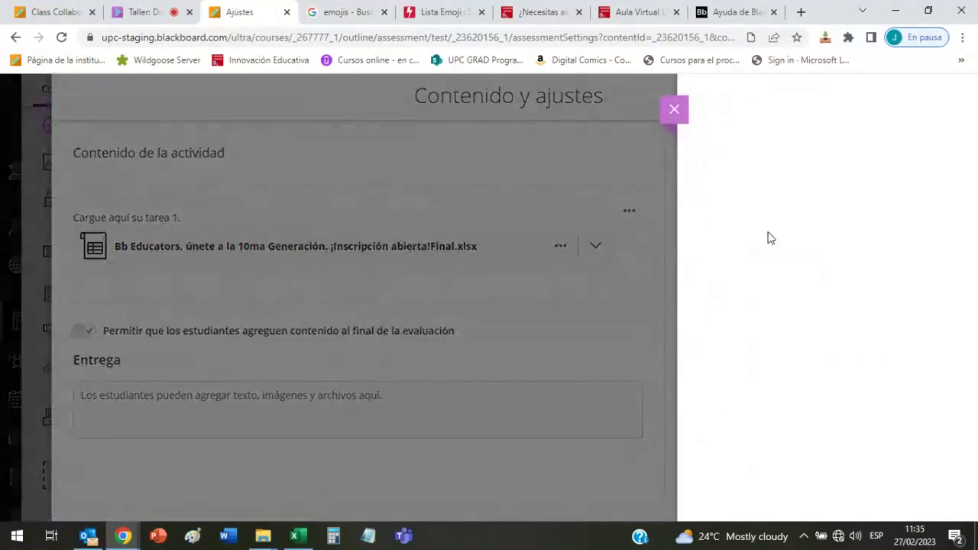
scroll(963, 131, "down", 10)
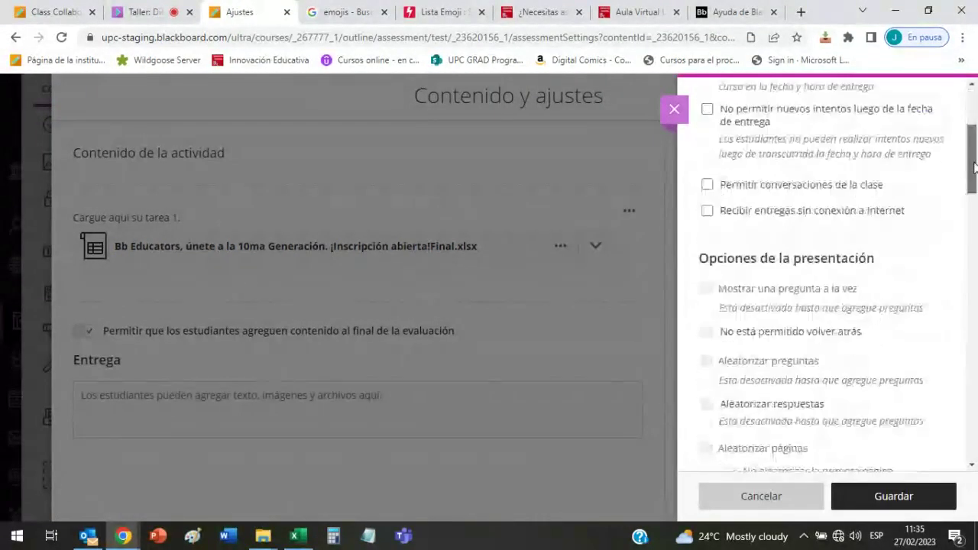
scroll(970, 137, "up", 6)
scroll(974, 138, "up", 3)
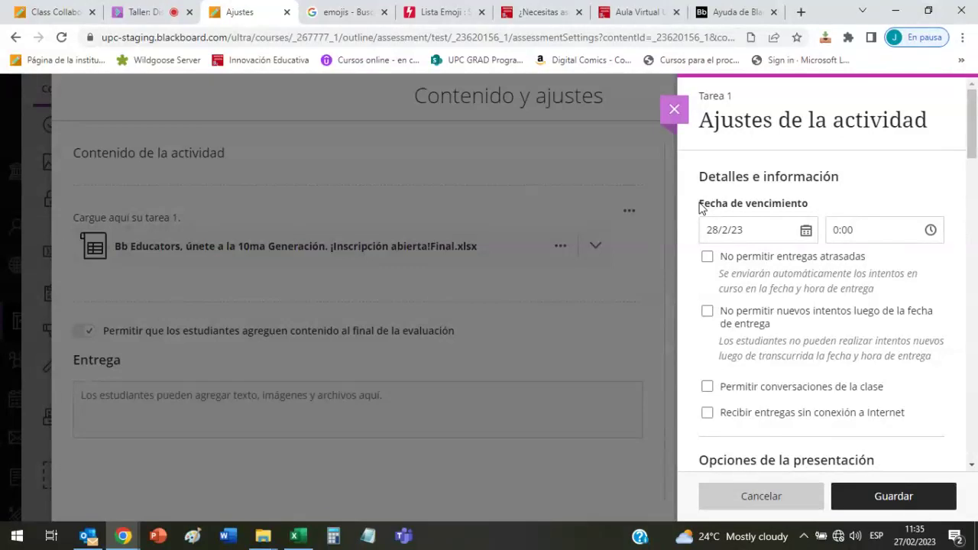
left_click_drag(700, 205, 816, 211)
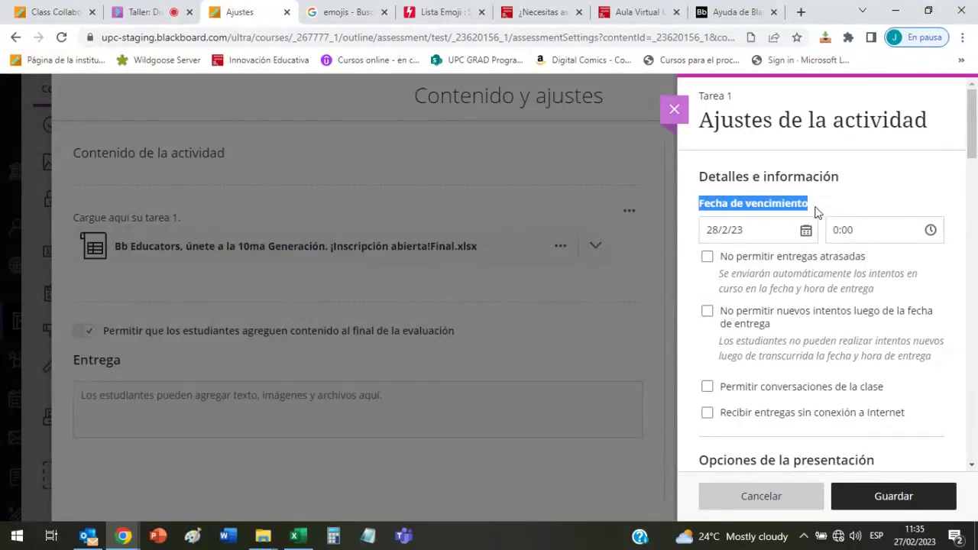
left_click(770, 211)
double_click(731, 208)
left_click(807, 207)
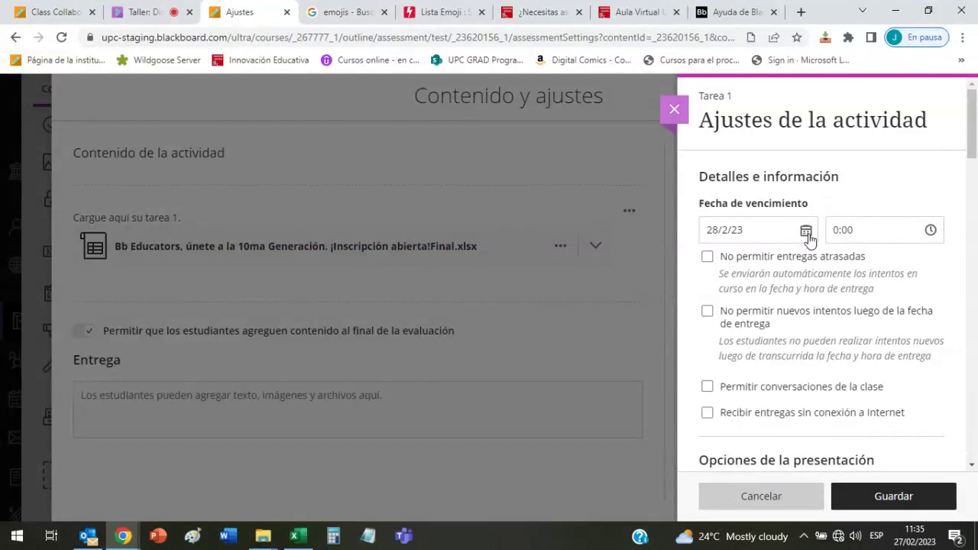
- Set the Tarea 1 due date to 5/3/23 at 23:59 and save the activity settings
left_click(806, 231)
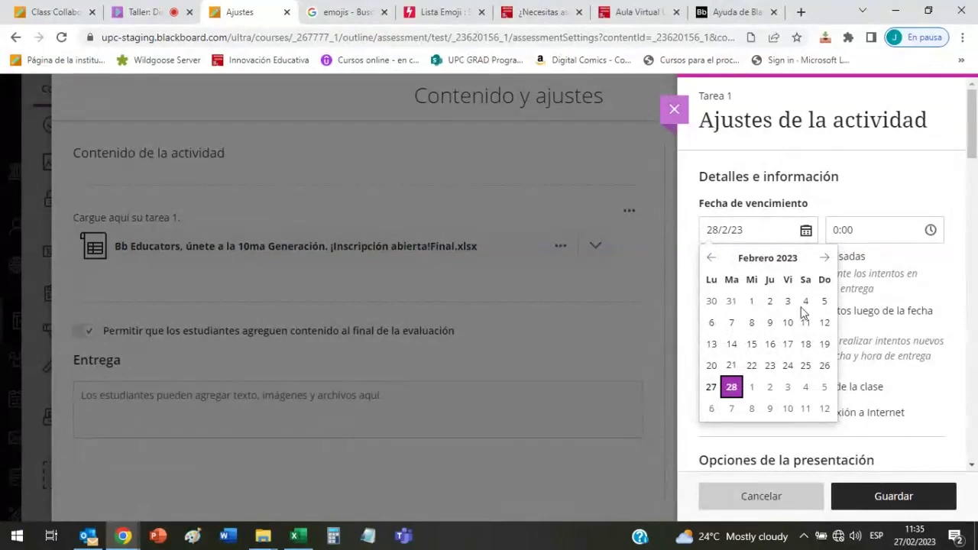
left_click(824, 387)
left_click(930, 230)
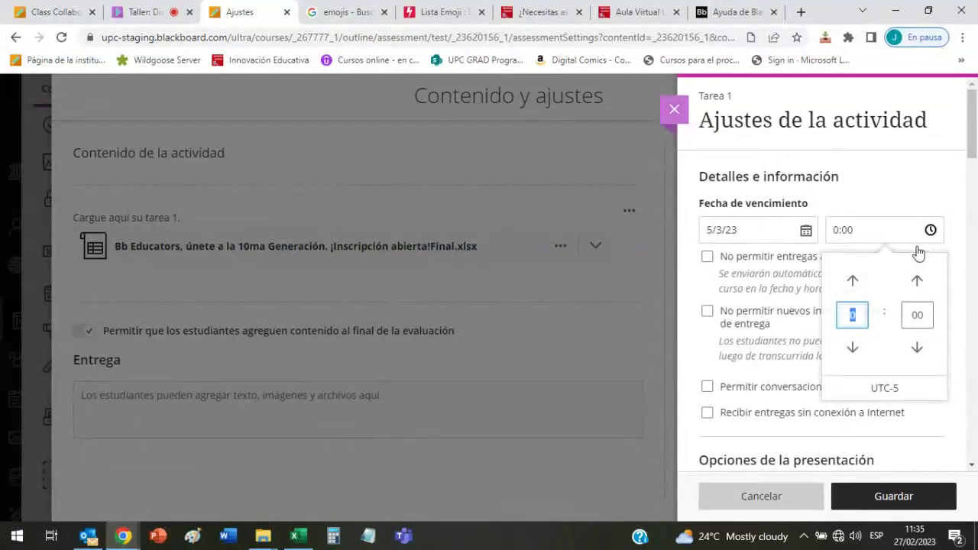
type("23")
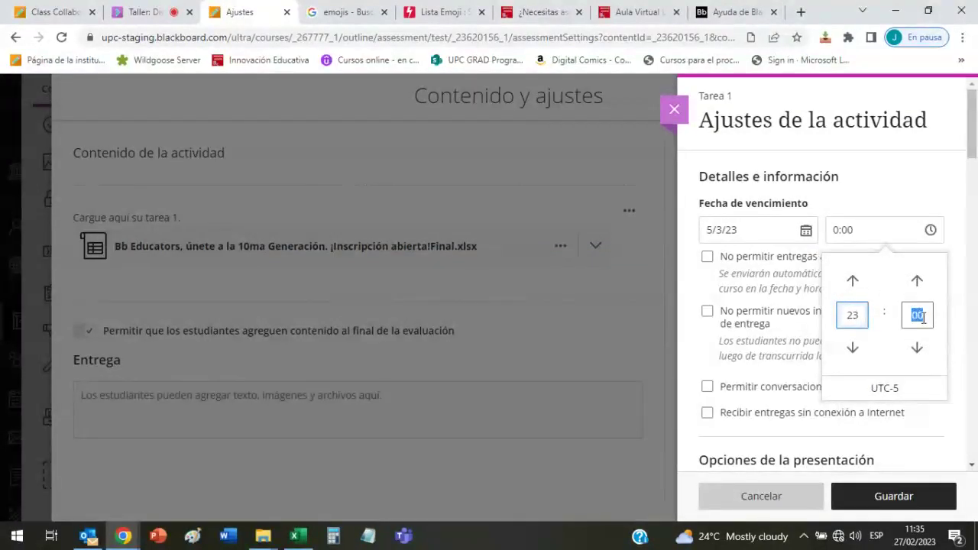
left_click(920, 316)
type("59")
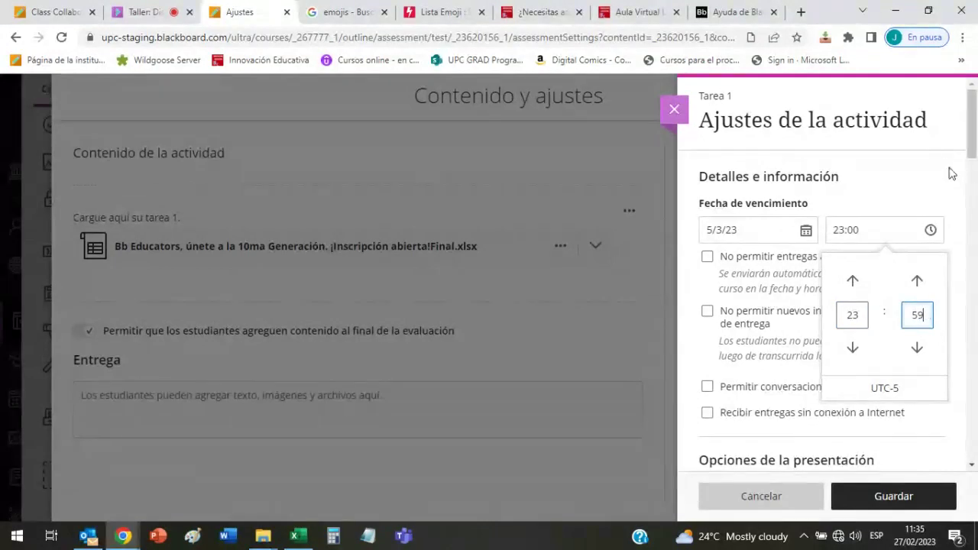
left_click(939, 182)
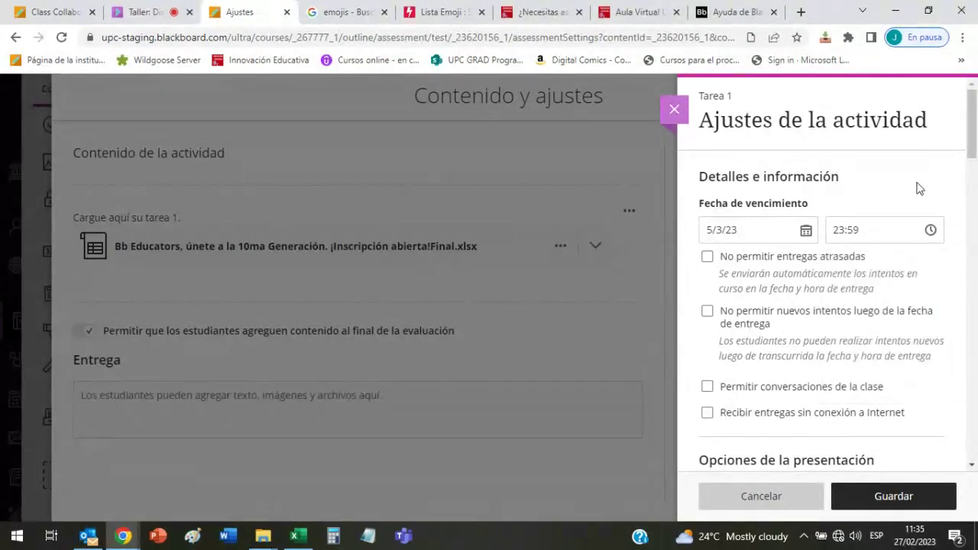
left_click(805, 230)
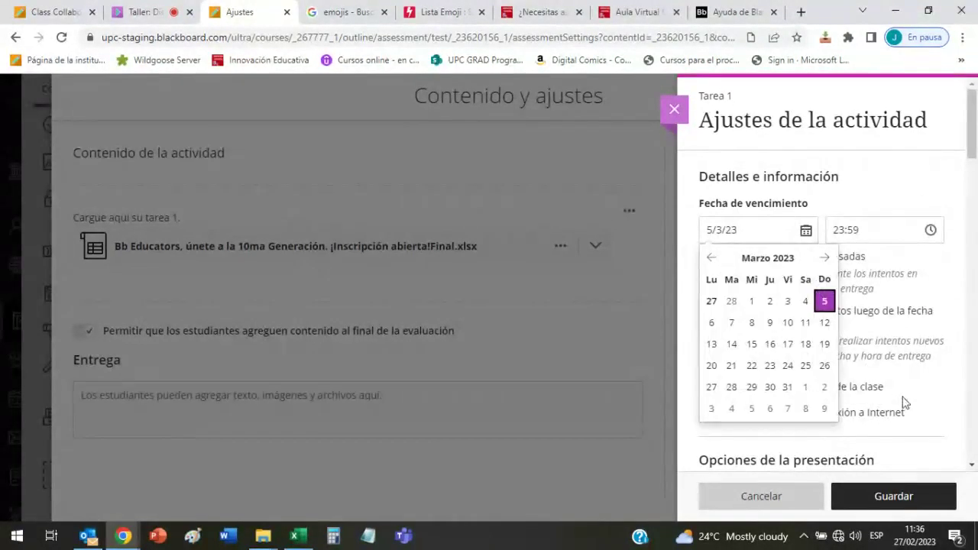
left_click(902, 173)
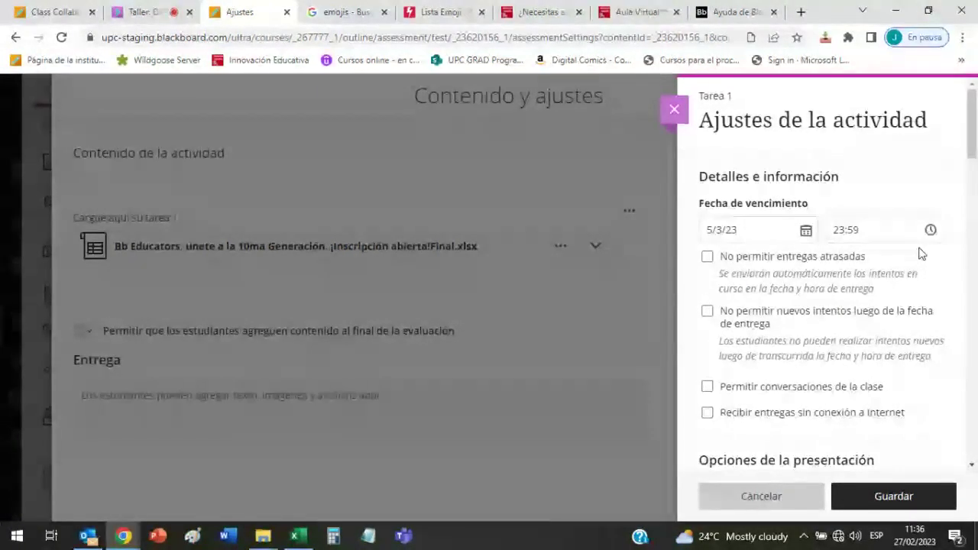
left_click(881, 506)
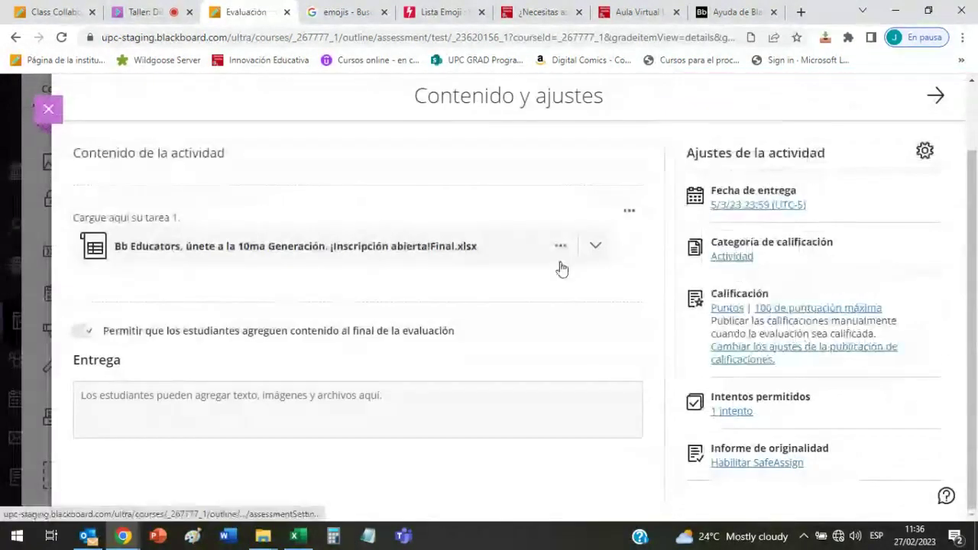
- Reopen the activity settings and try "No permitir entregas atrasadas" and "No permitir nuevos intentos luego de la fecha de entrega" on and off
left_click(775, 211)
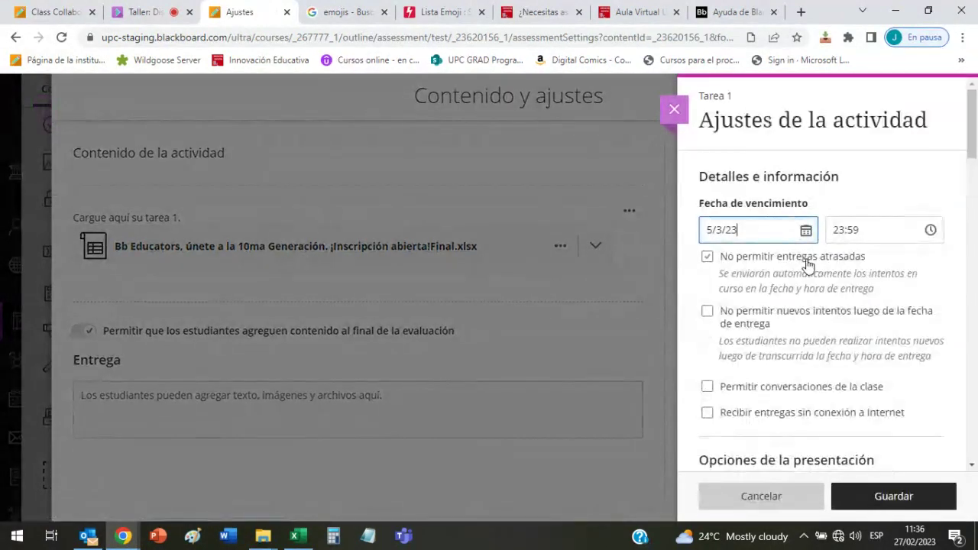
left_click(830, 325)
left_click(830, 325)
left_click(705, 312)
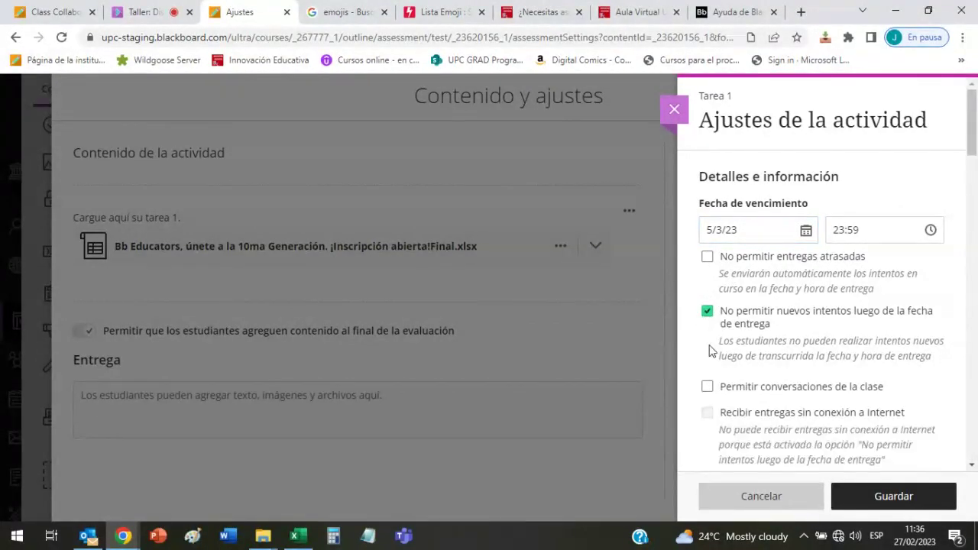
left_click(708, 257)
left_click(708, 256)
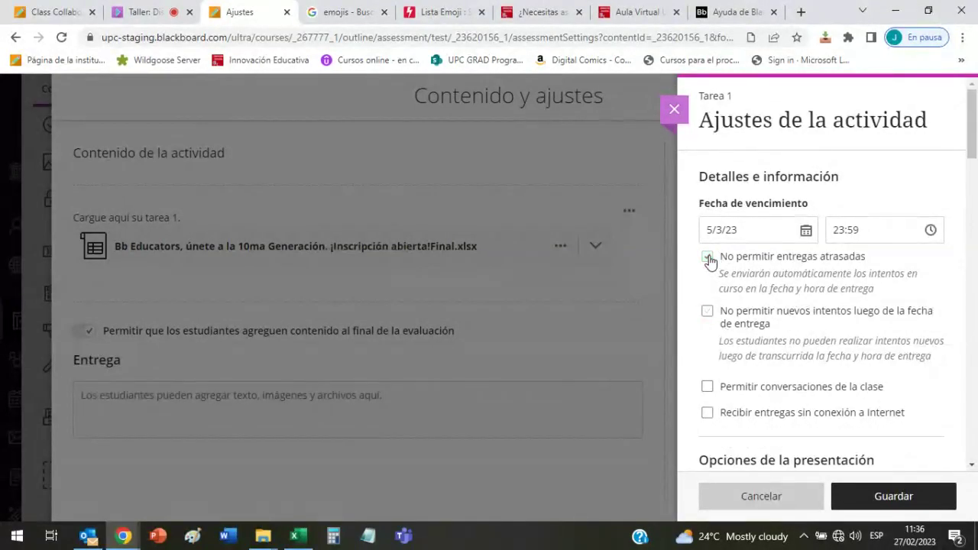
left_click(707, 257)
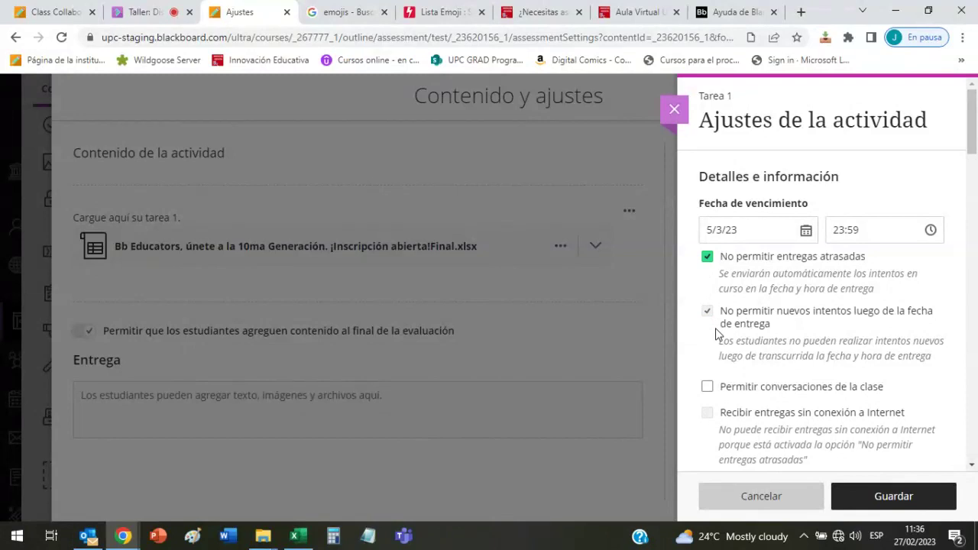
left_click(707, 258)
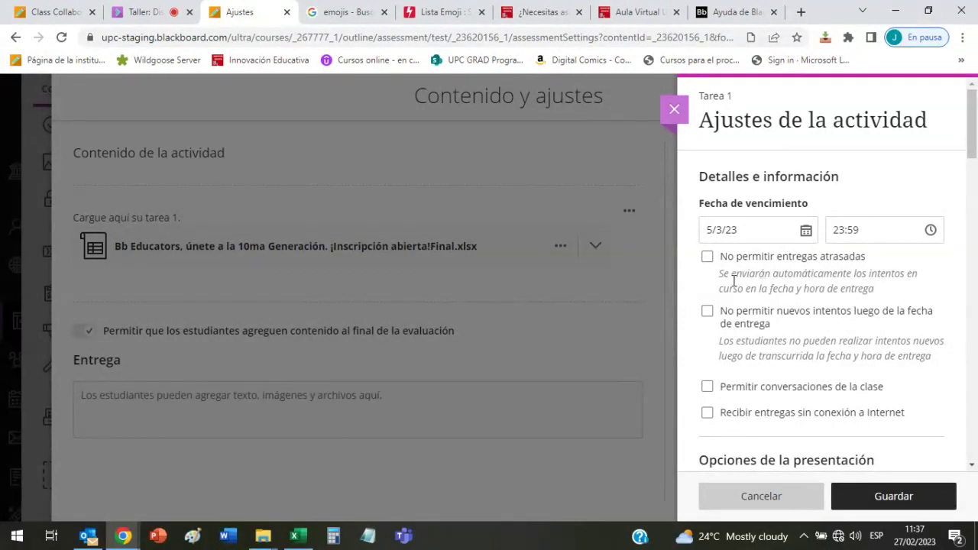
left_click_drag(734, 280, 796, 288)
left_click(824, 284)
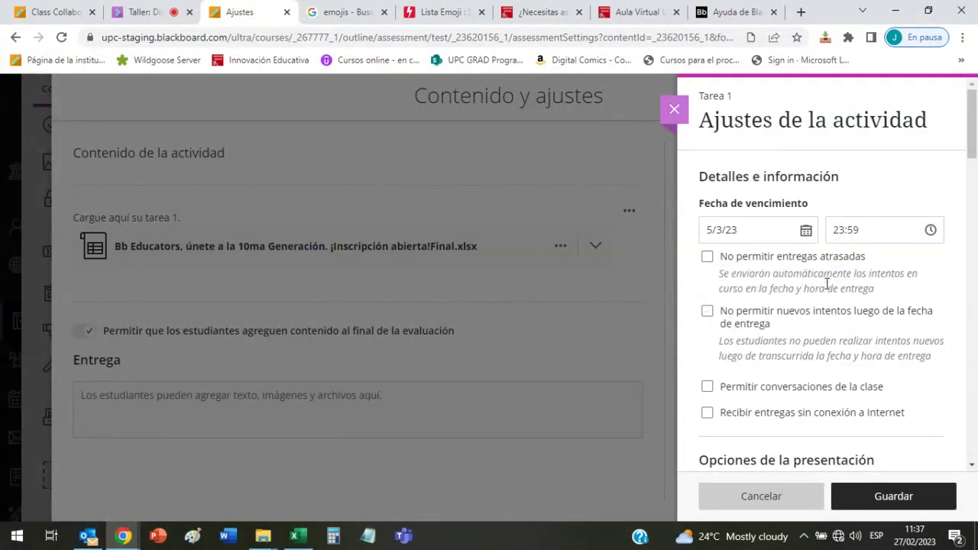
- Enable "No permitir nuevos intentos luego de la fecha de entrega" and try "Permitir conversaciones de la clase" on and off
left_click(707, 311)
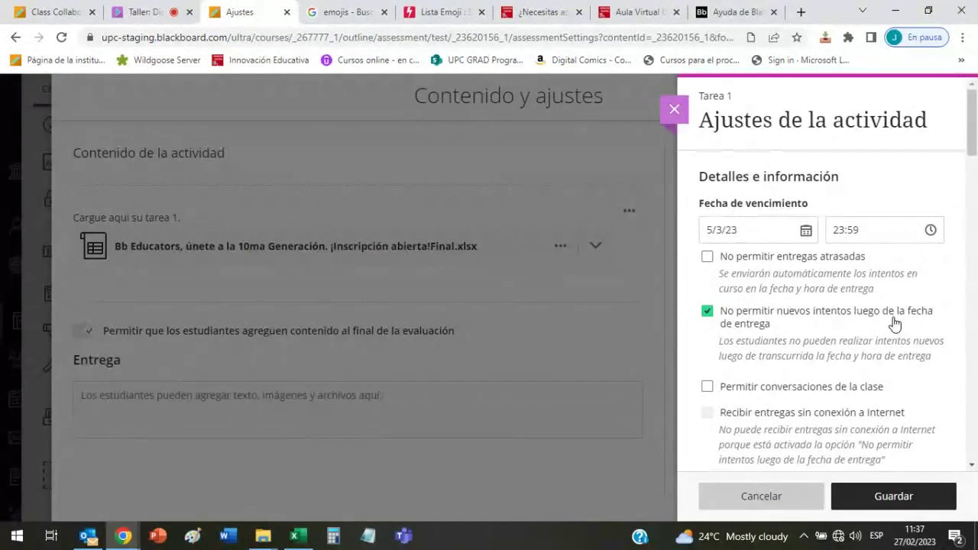
scroll(894, 322, "down", 1)
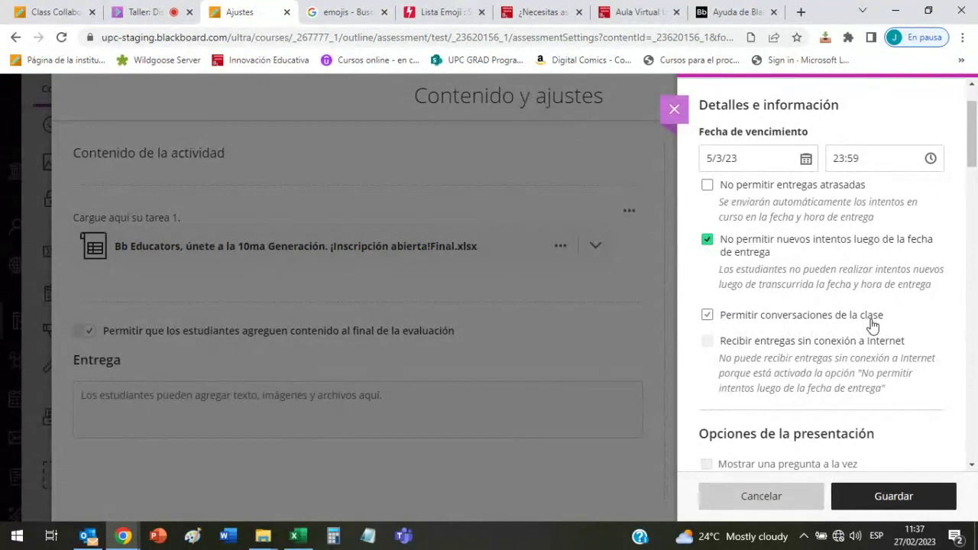
left_click(707, 316)
left_click(706, 318)
left_click(713, 319)
left_click(708, 316)
- Clear the restriction on new attempts after the due date and try "Recibir entregas sin conexión a Internet" on and off
left_click_drag(724, 341, 896, 408)
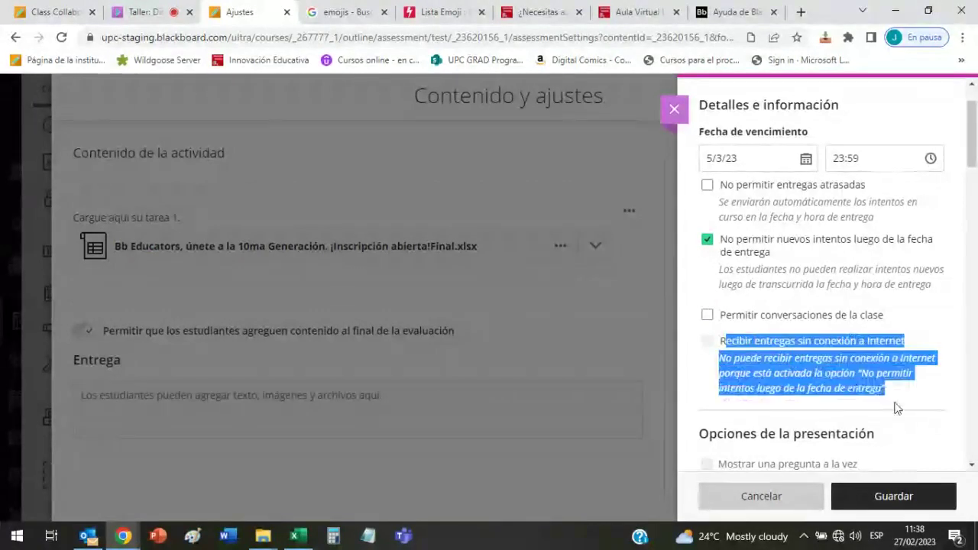
left_click(894, 373)
scroll(901, 364, "down", 1)
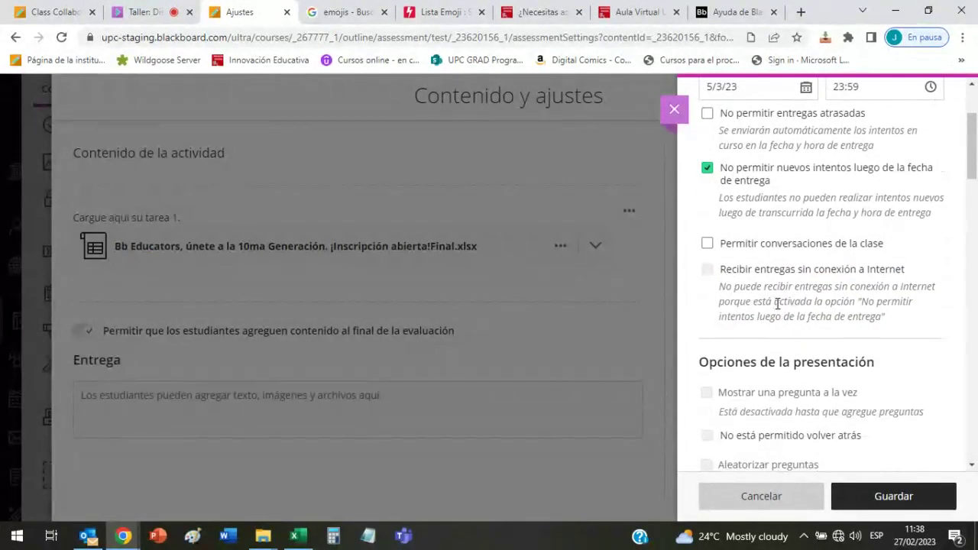
scroll(827, 323, "up", 2)
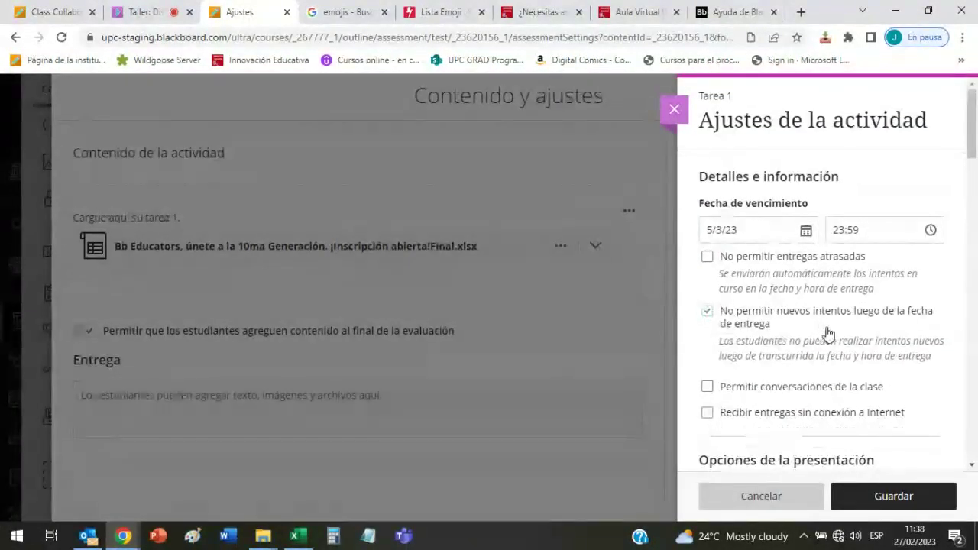
scroll(827, 334, "down", 1)
left_click(737, 342)
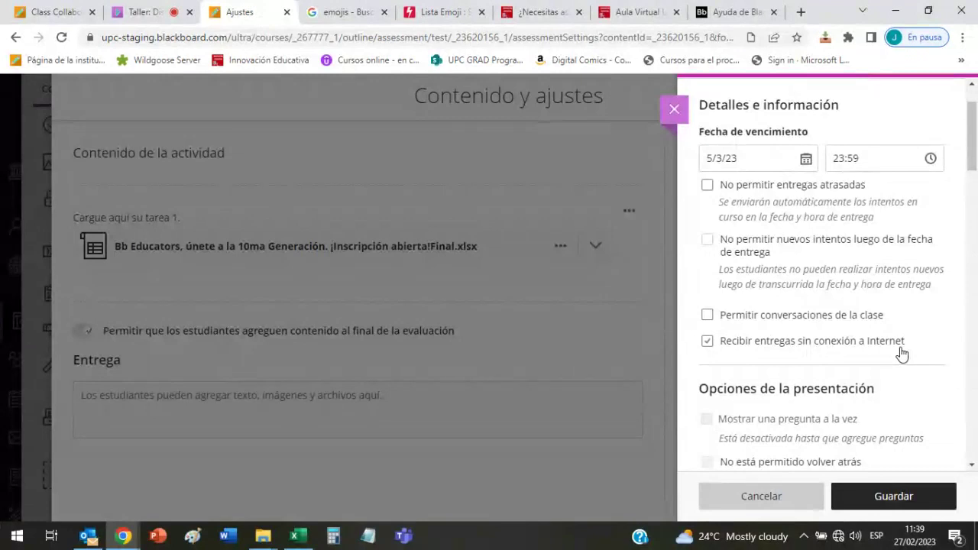
left_click(901, 353)
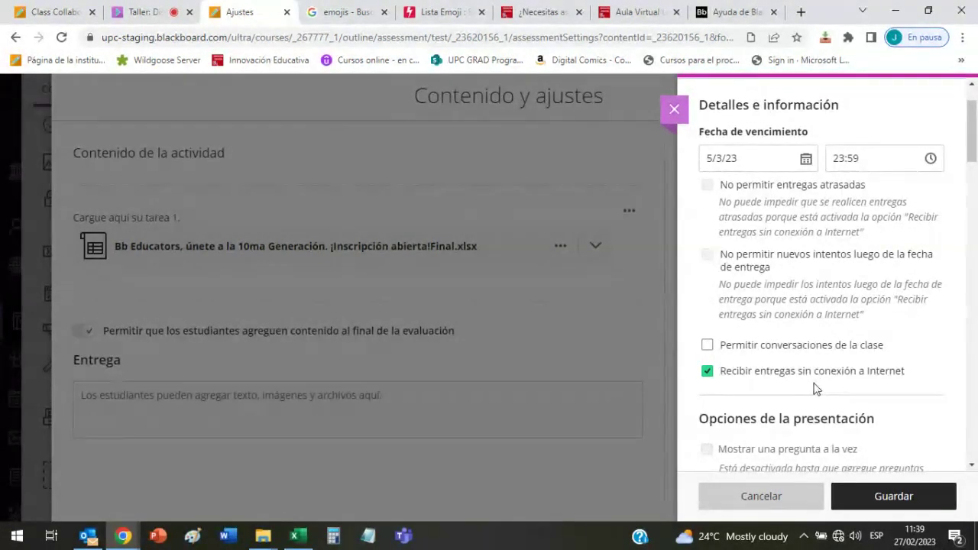
left_click(806, 373)
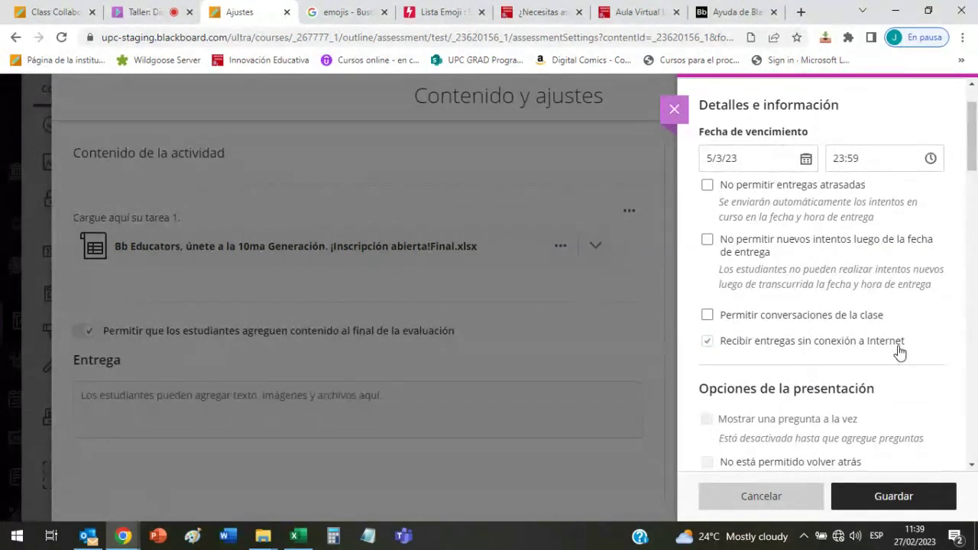
- Review the presentation options and the available grading categories, keep "Actividad", and save the activity settings
scroll(898, 352, "down", 2)
scroll(898, 351, "down", 1)
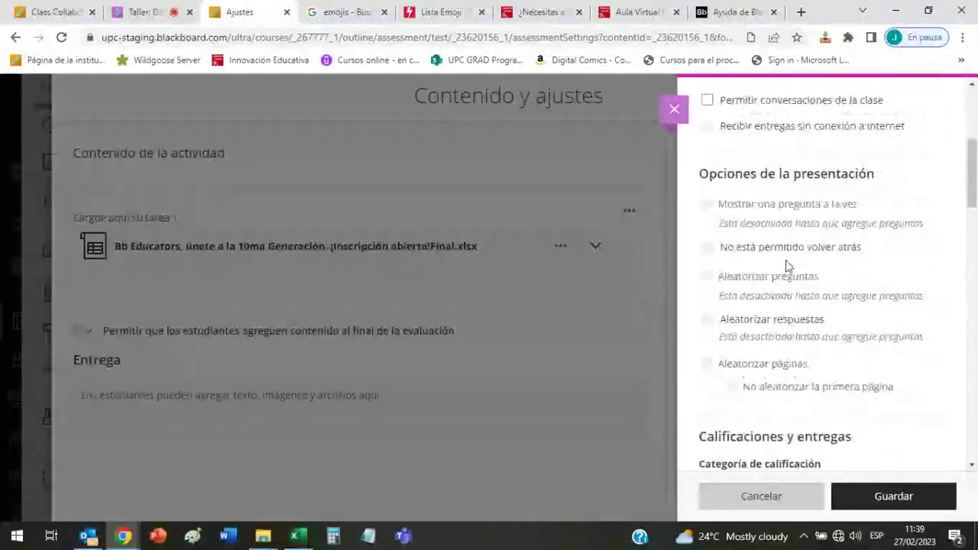
left_click_drag(700, 171, 884, 179)
left_click(844, 176)
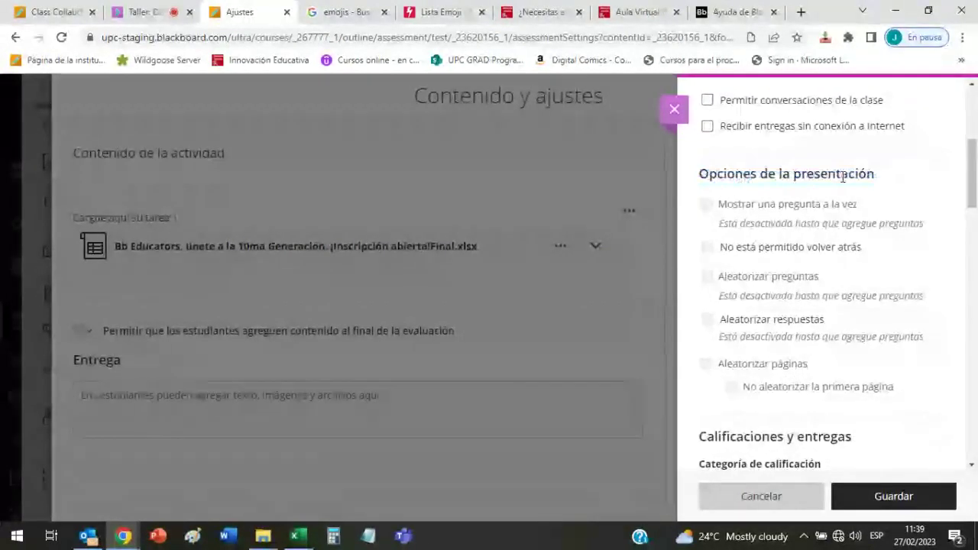
scroll(798, 187, "down", 3)
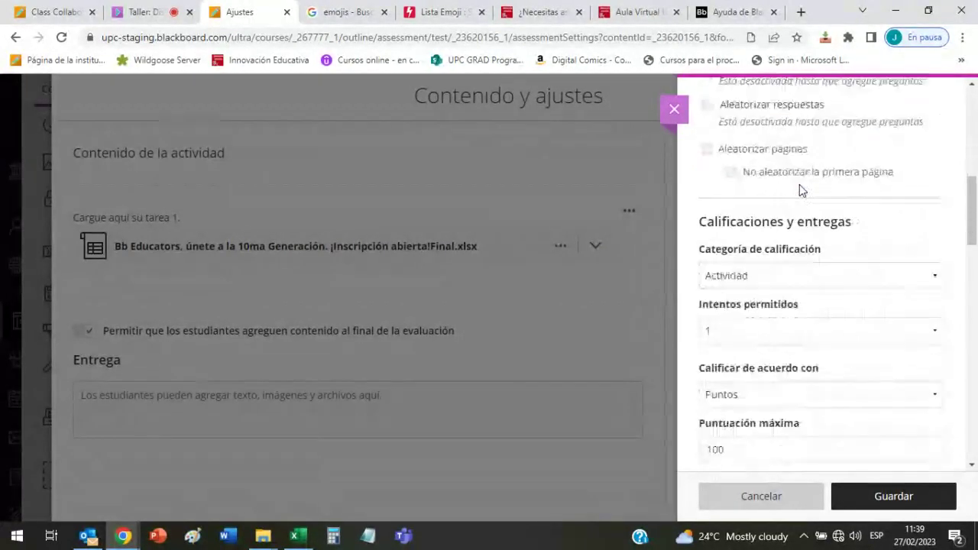
scroll(798, 184, "down", 1)
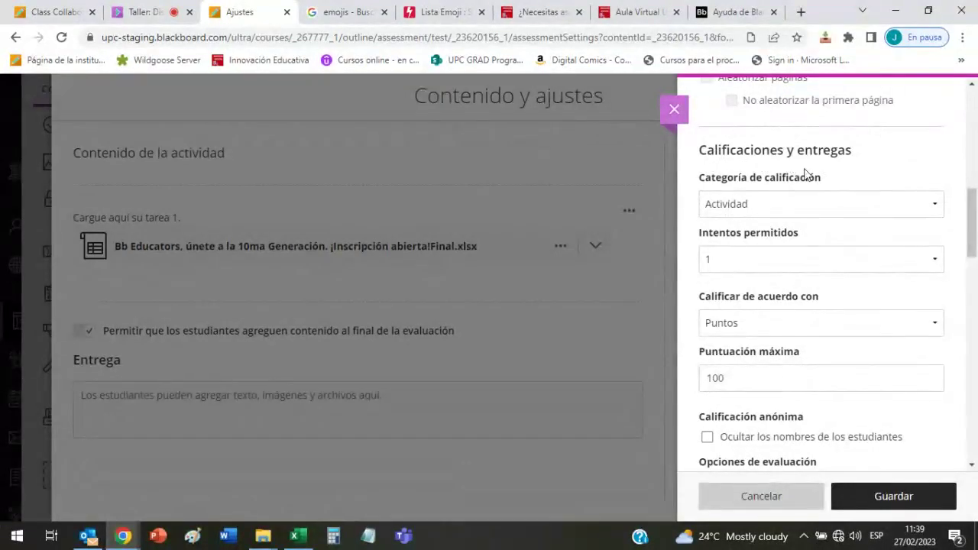
left_click(908, 208)
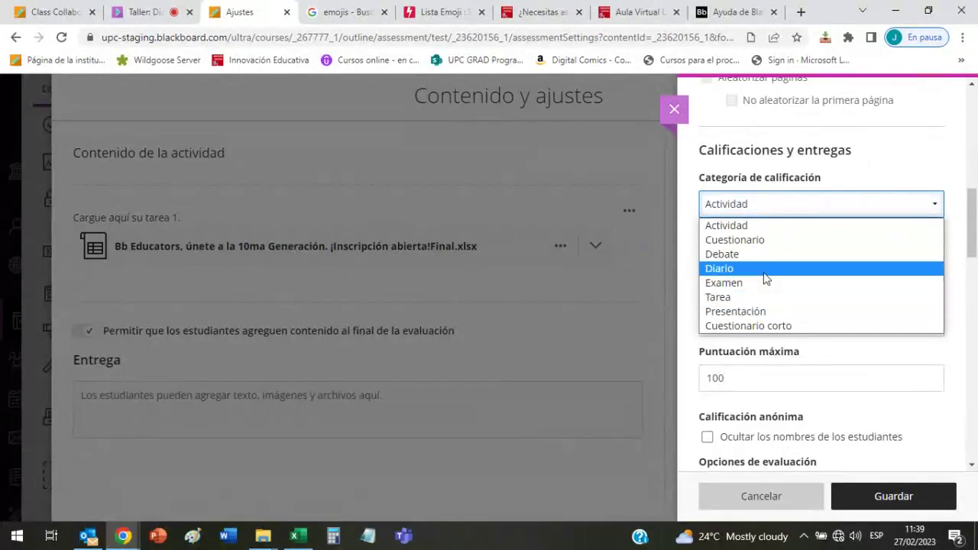
left_click(802, 195)
left_click(904, 498)
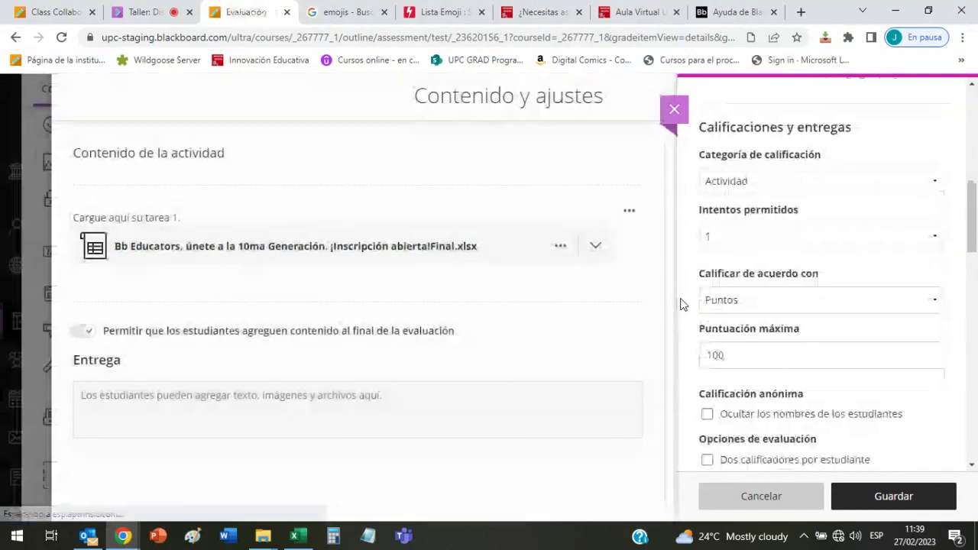
- Return to the course content and make Tarea 1 visible to students
left_click(49, 110)
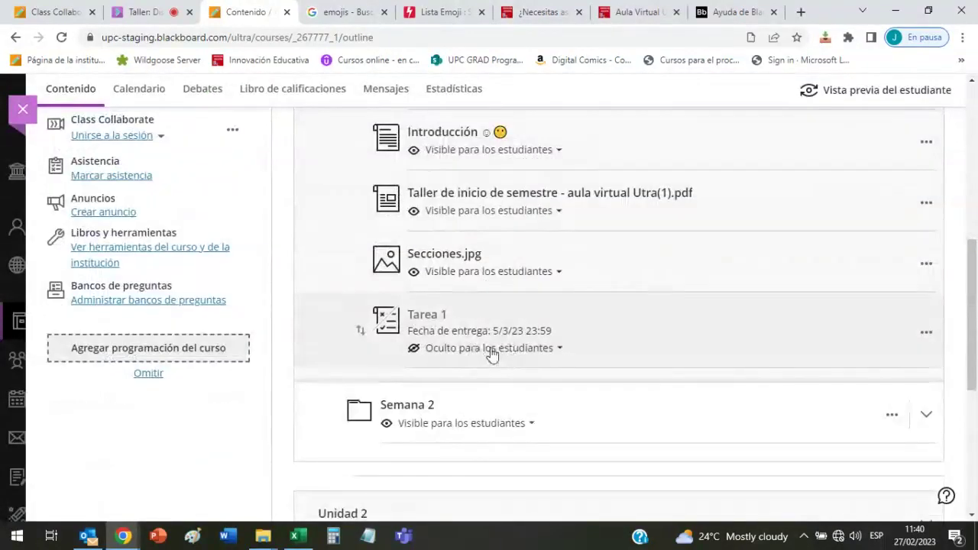
left_click(490, 351)
left_click(475, 373)
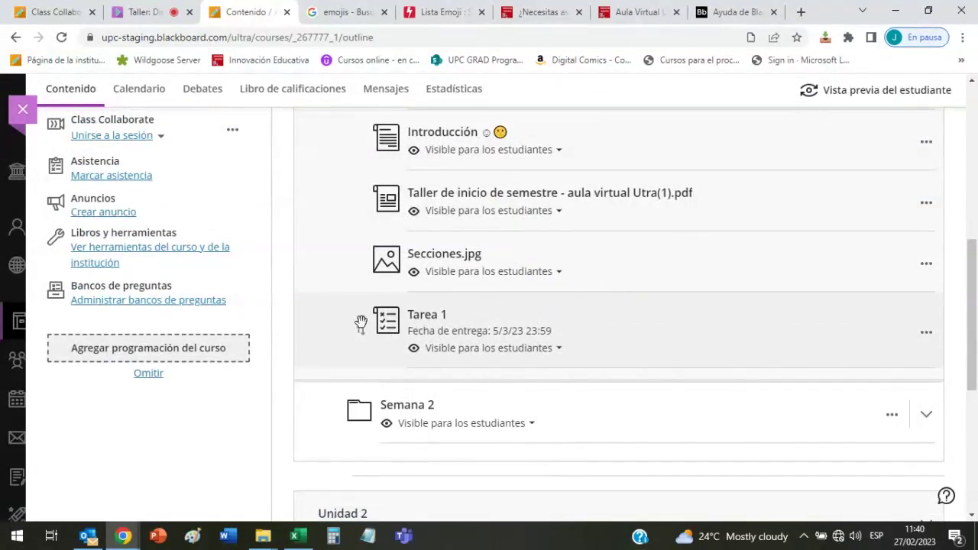
- Reopen the Tarea 1 activity settings and choose "Actividad" as the grading category
left_click(426, 327)
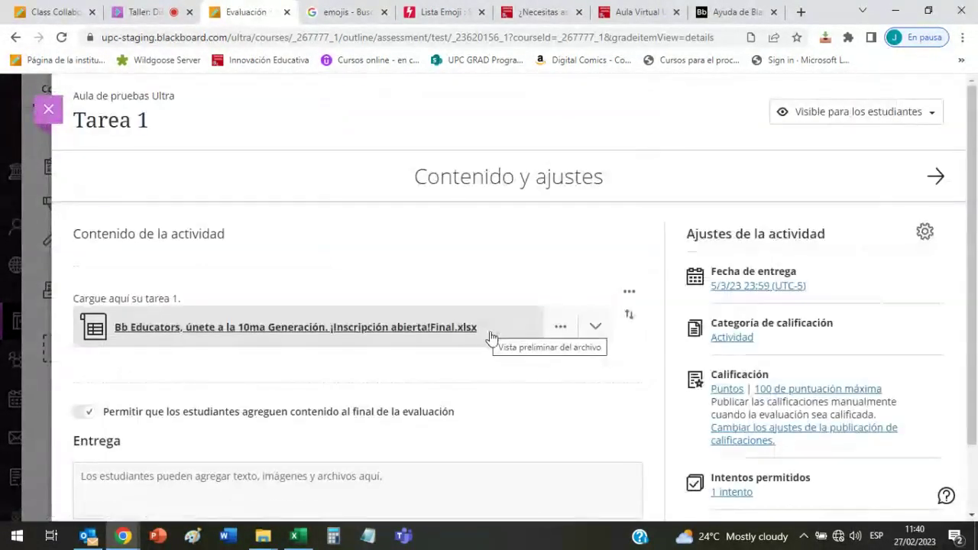
scroll(835, 367, "down", 1)
left_click(802, 206)
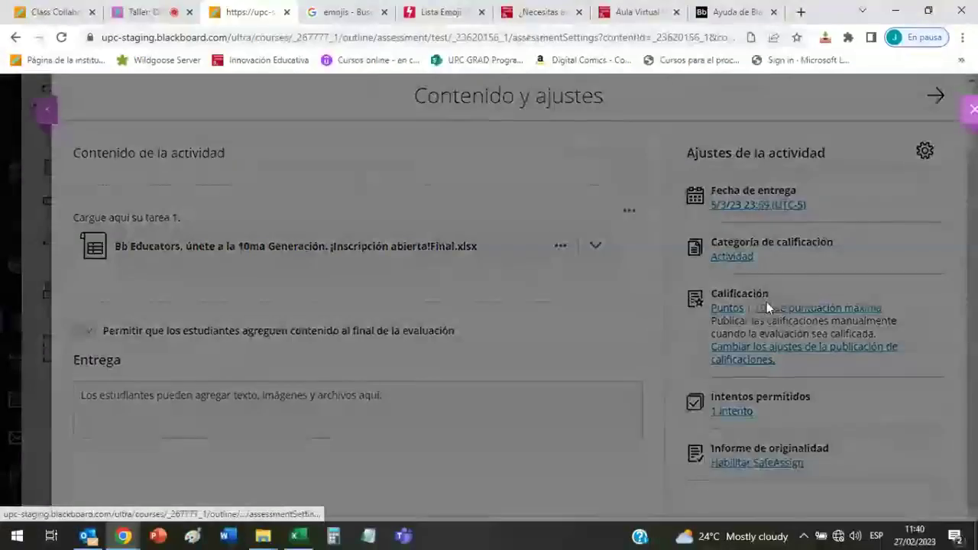
scroll(775, 319, "down", 10)
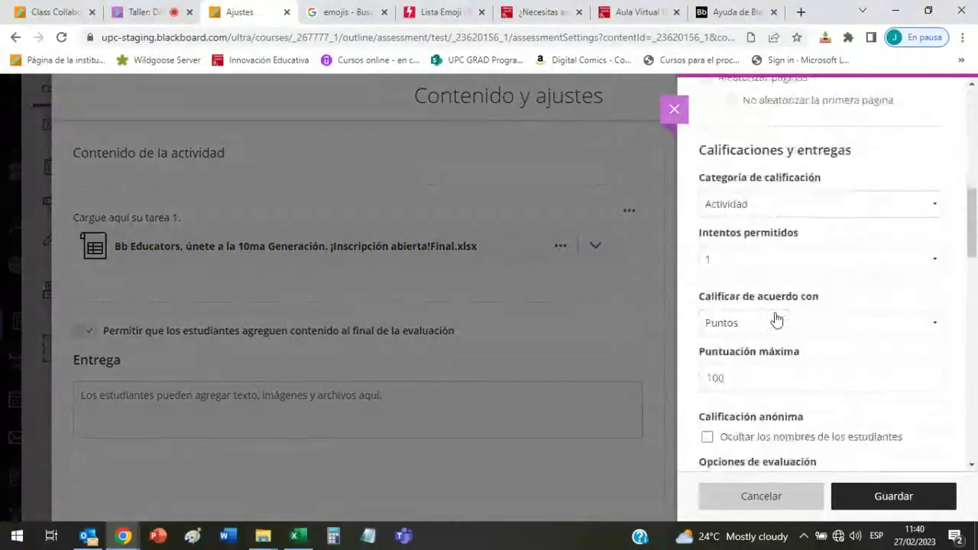
scroll(836, 223, "up", 2)
left_click(866, 204)
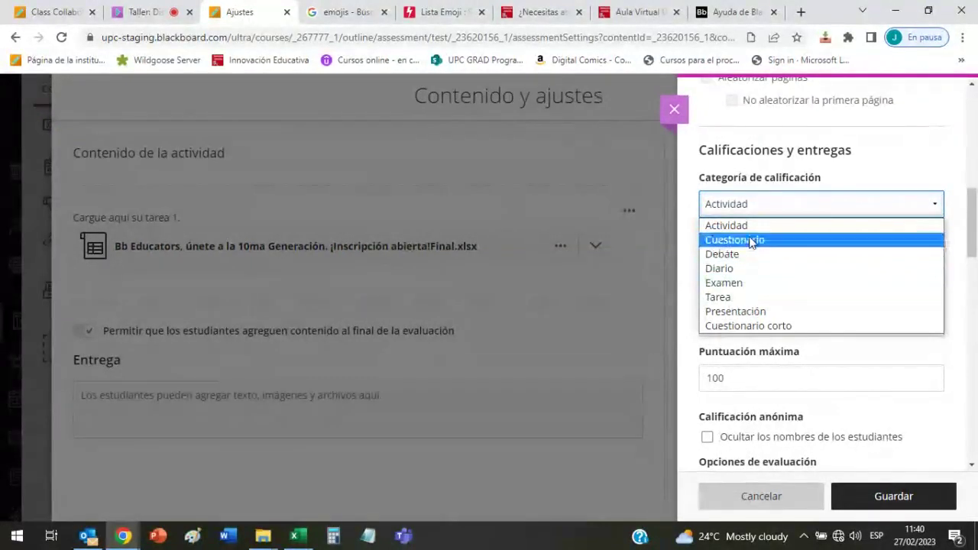
left_click(793, 227)
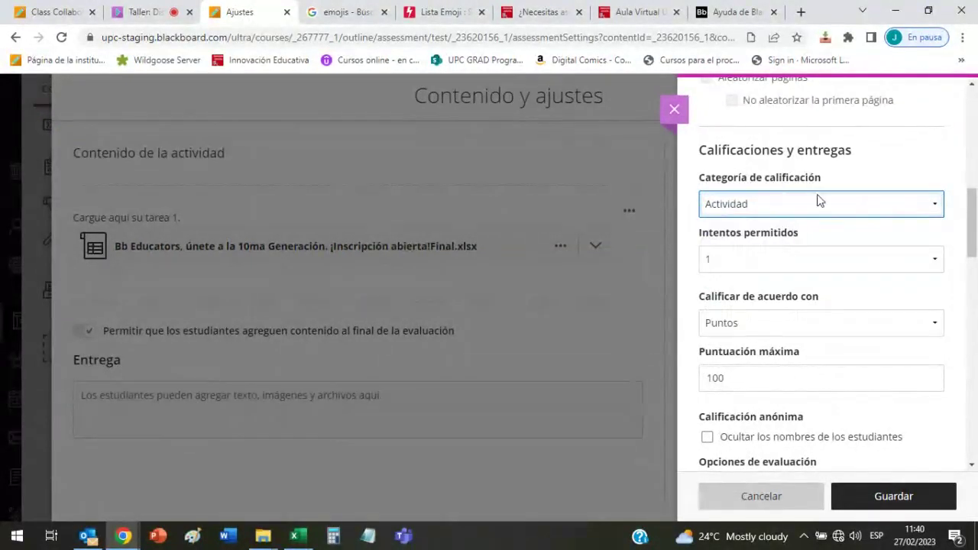
- Set "Intentos permitidos" to 2 and point out the "Calificar intentos" and "Calificar de acuerdo con" settings
left_click(848, 261)
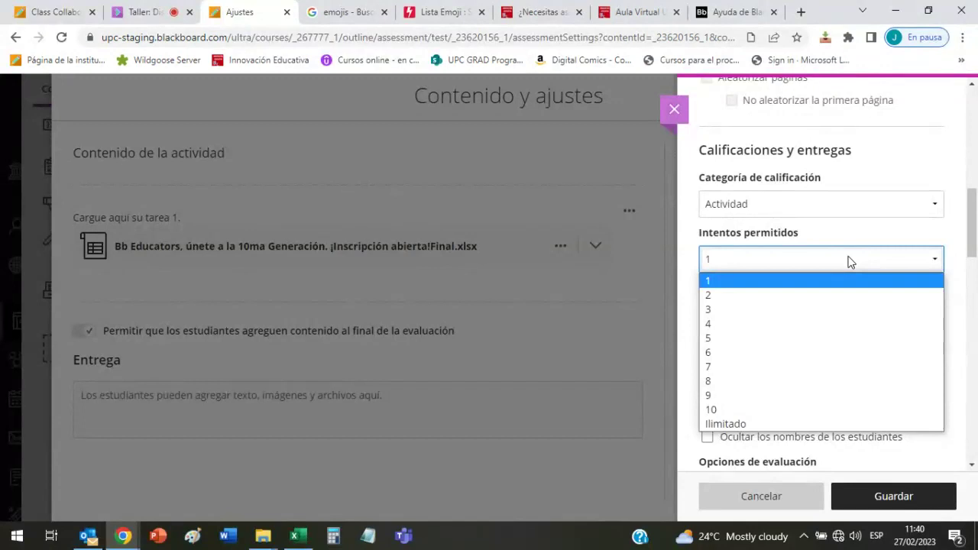
left_click(777, 295)
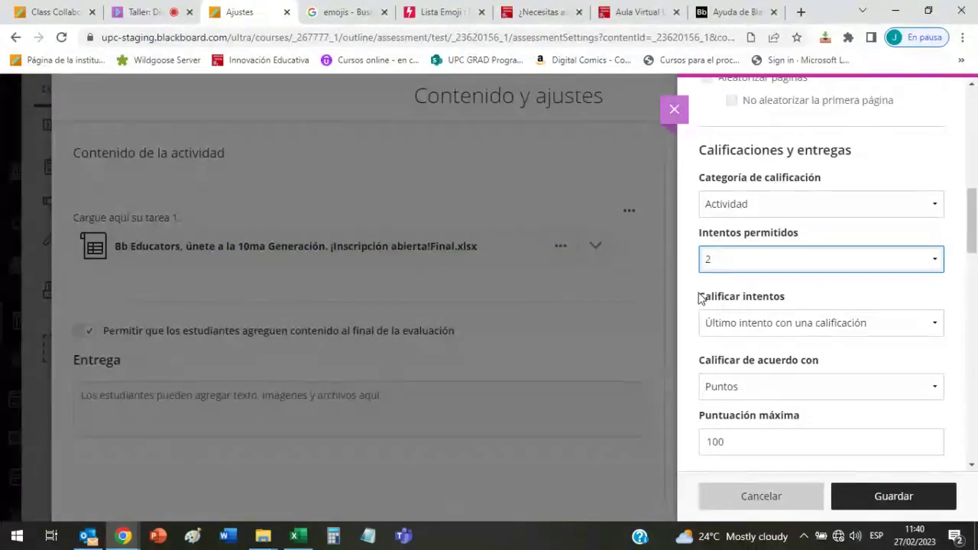
left_click_drag(698, 297, 787, 301)
left_click_drag(712, 375, 809, 364)
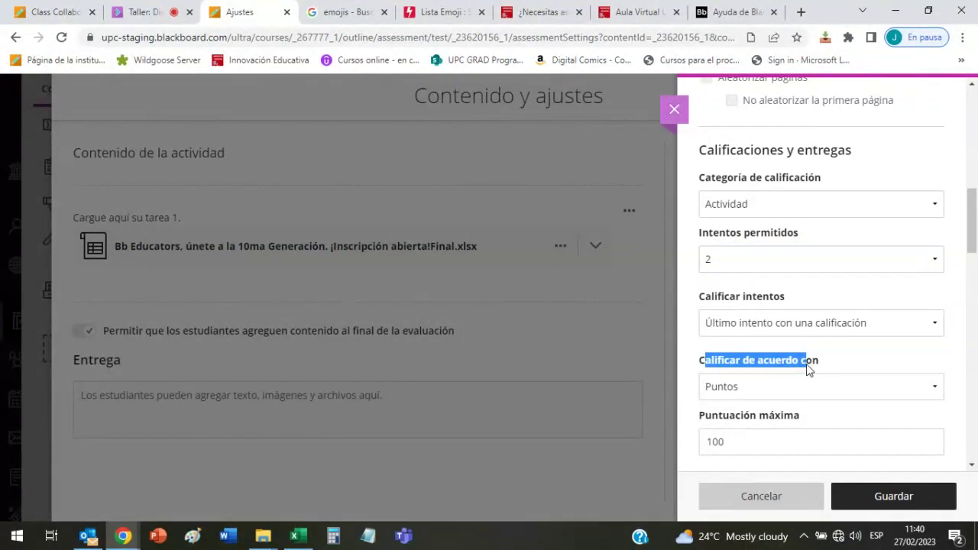
left_click(713, 369)
left_click_drag(724, 362, 787, 368)
left_click(787, 369)
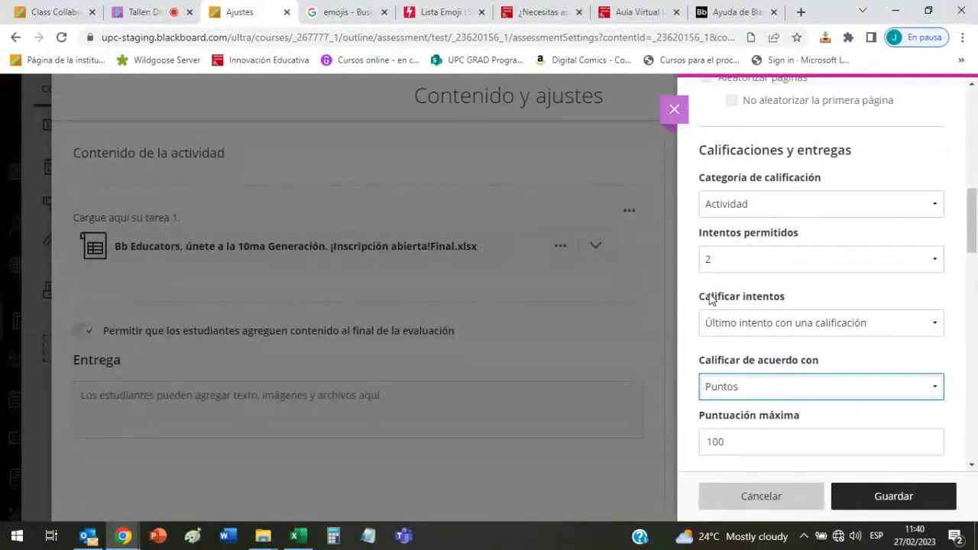
left_click_drag(711, 298, 775, 300)
left_click(774, 299)
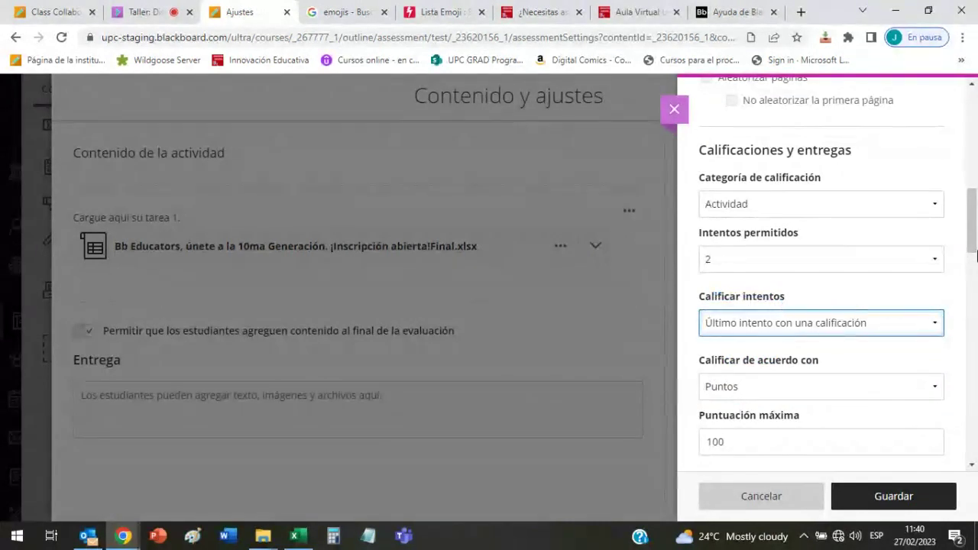
- Set "Calificar intentos" to "Intento con la calificación más alta"
scroll(792, 253, "down", 2)
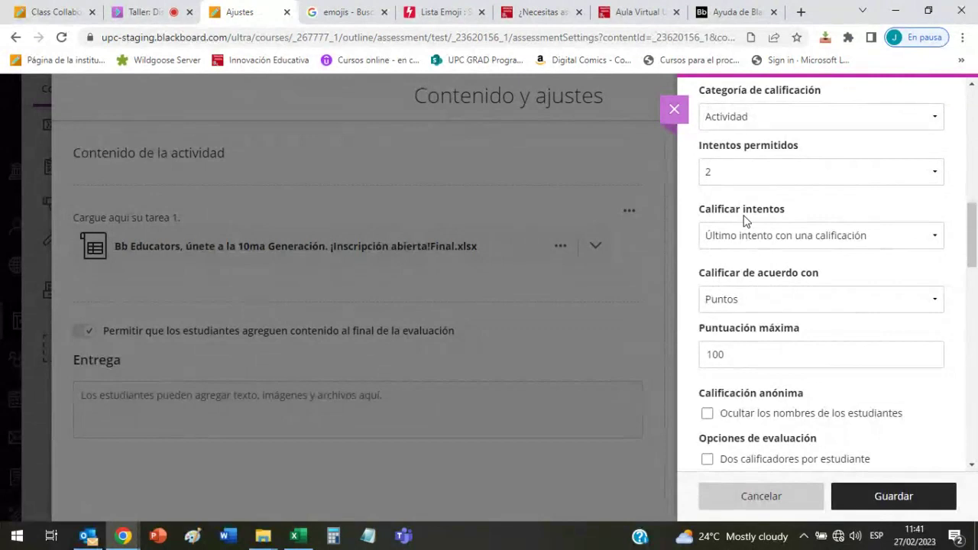
left_click(877, 237)
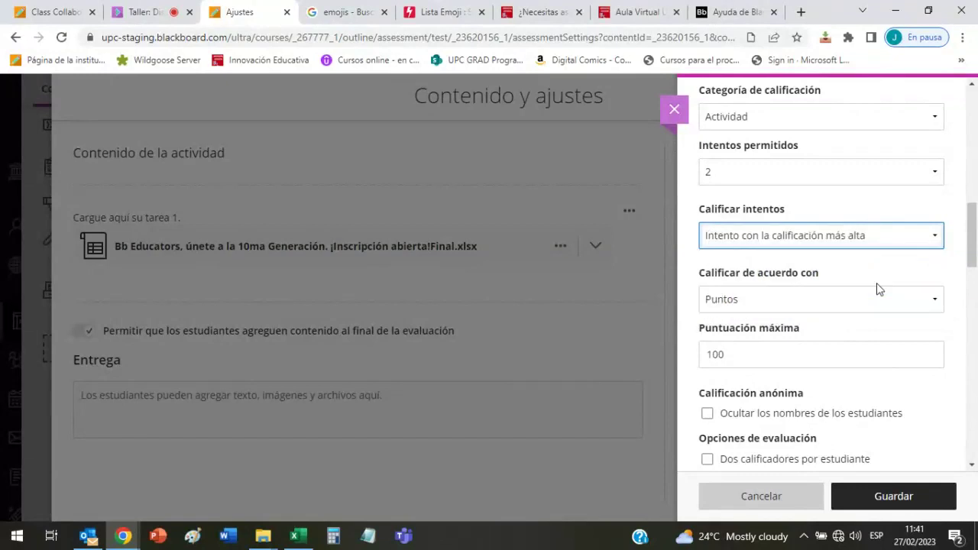
left_click(879, 287)
left_click(895, 238)
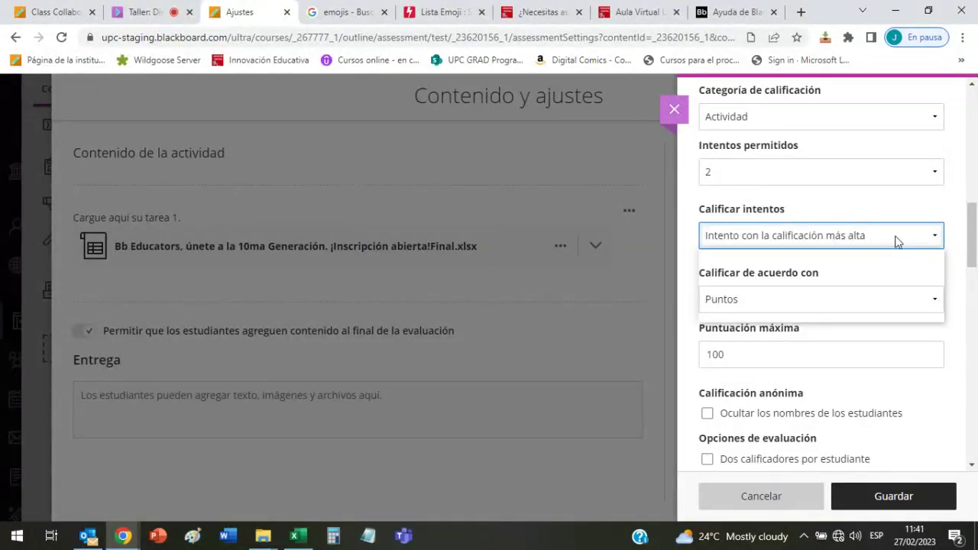
left_click(868, 284)
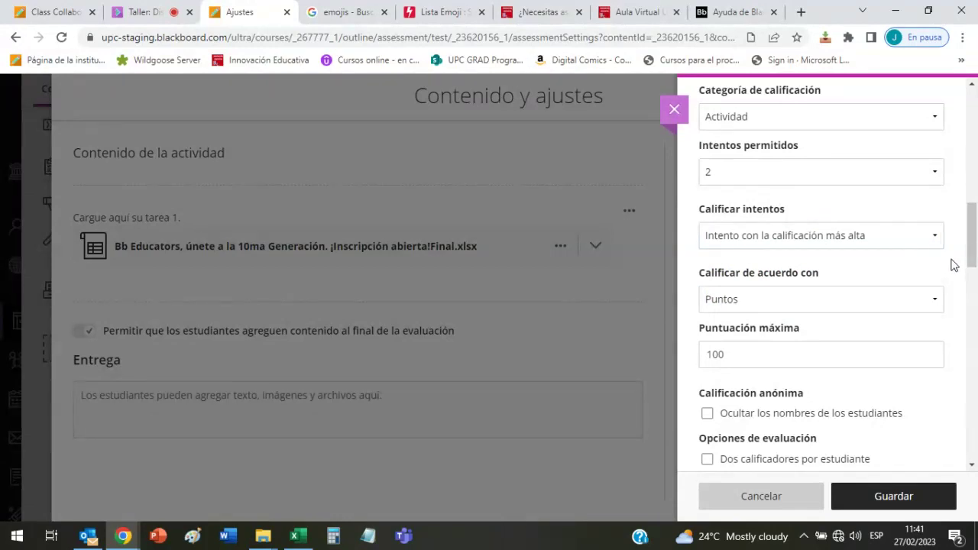
- Set the activity's "Puntuación máxima" to 20
scroll(959, 268, "down", 1)
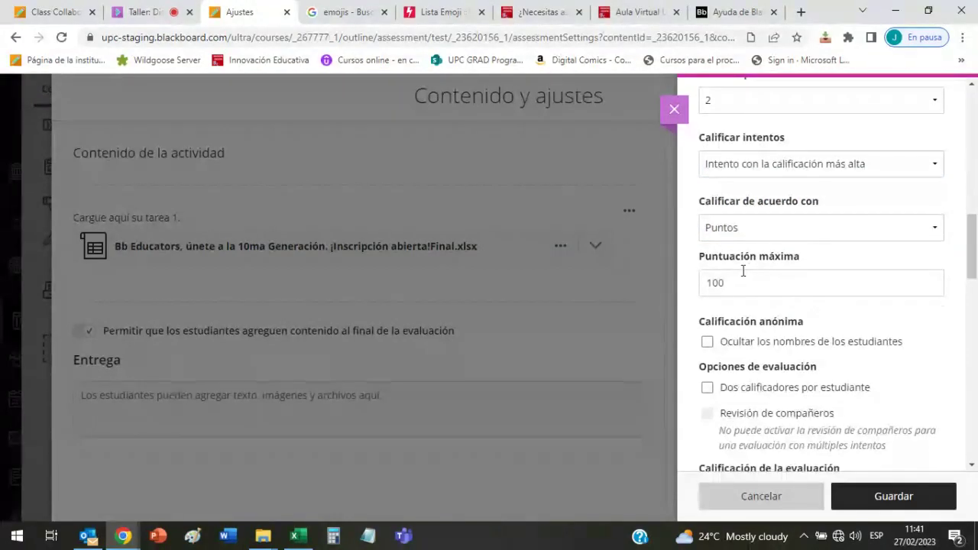
double_click(718, 282)
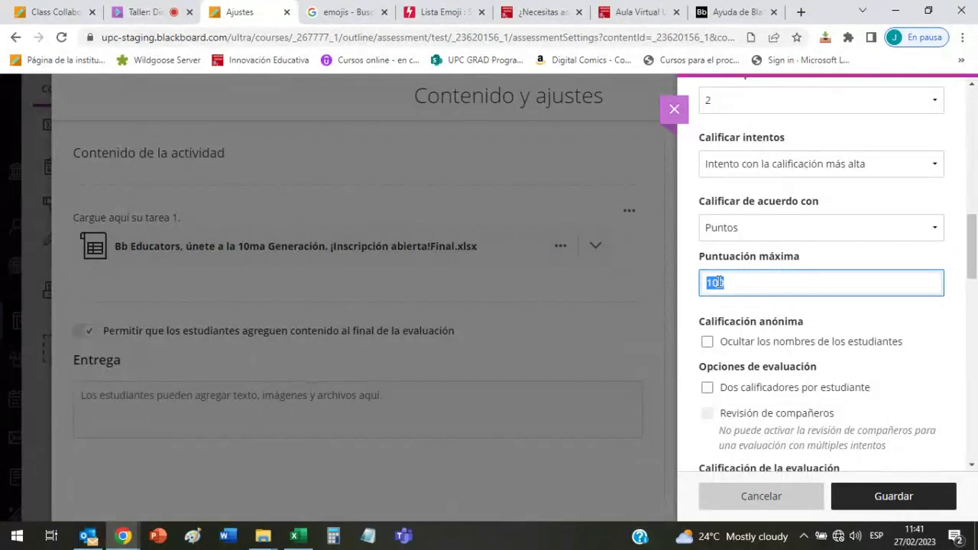
type("20")
left_click(939, 336)
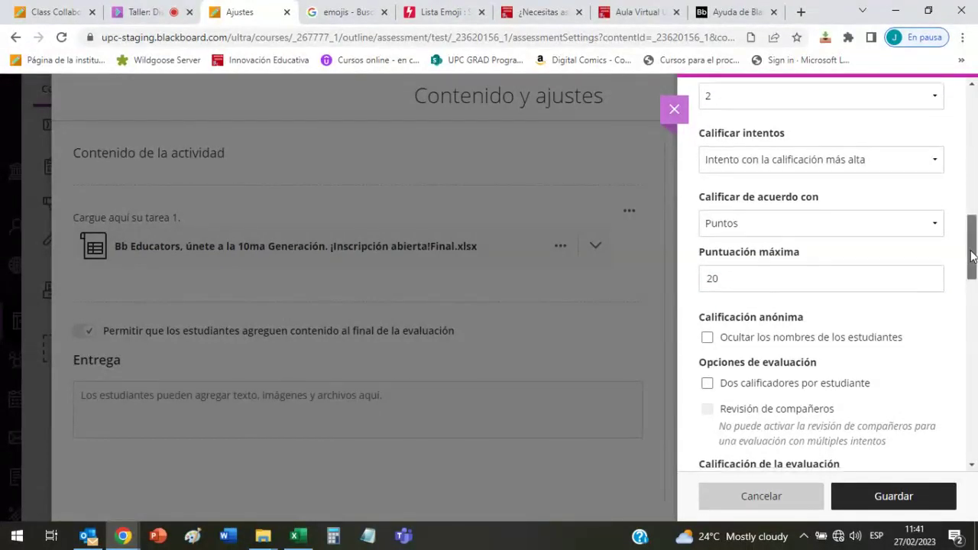
- Go over the anonymous grading and evaluation options and try "Publicar la calificación de la evaluación automáticamente" on and off
scroll(756, 265, "down", 1)
scroll(952, 300, "down", 3)
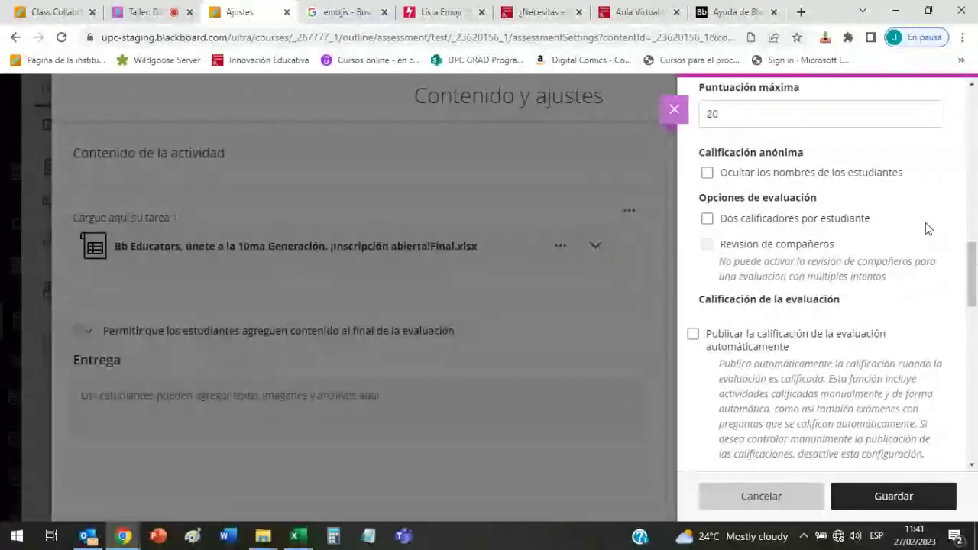
left_click(748, 176)
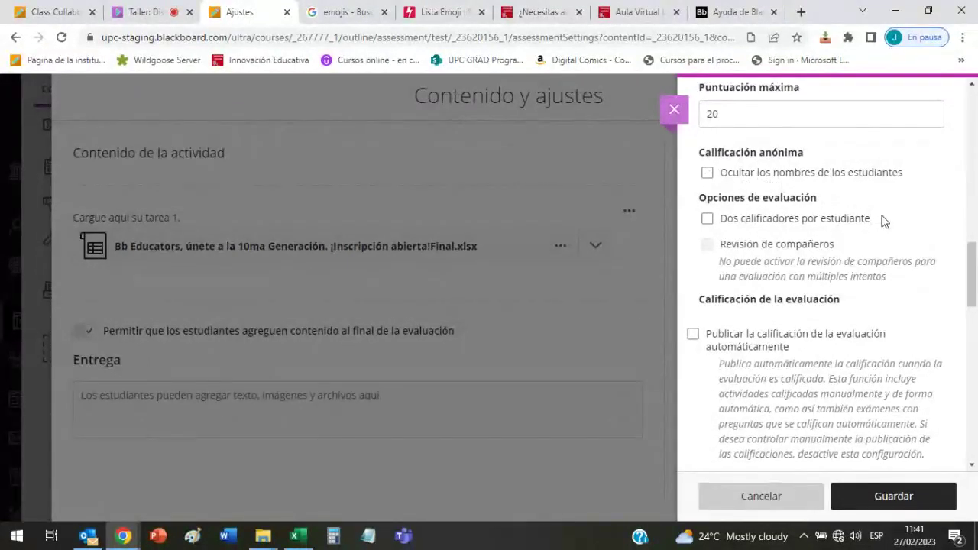
left_click(737, 183)
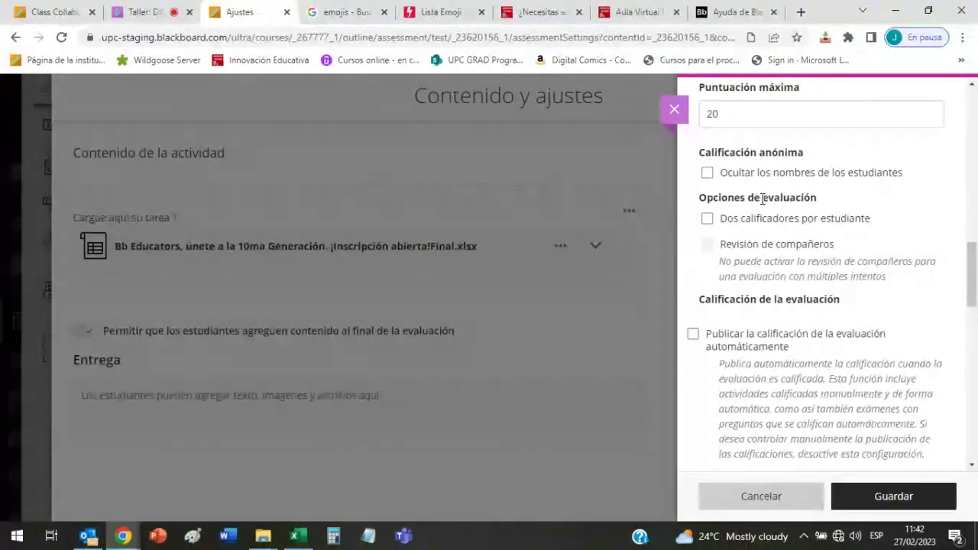
scroll(848, 237, "down", 3)
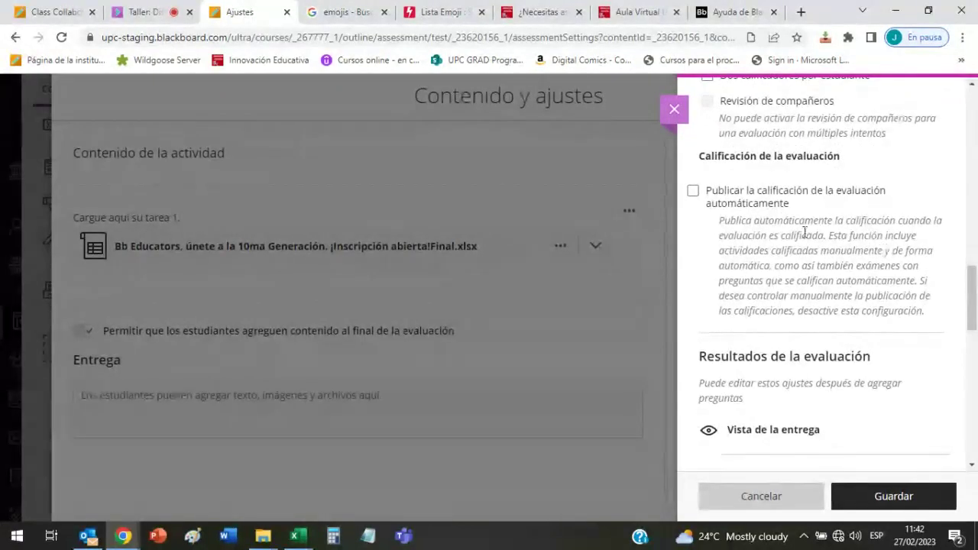
left_click(692, 191)
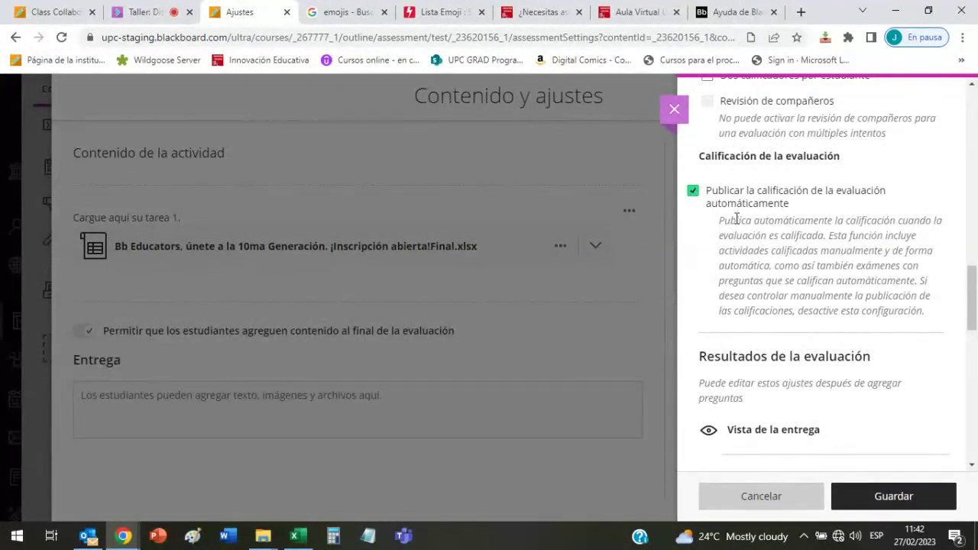
left_click(692, 191)
- Examine the evaluation results, access code and additional tools settings, including the option to add a grading rubric
scroll(901, 245, "down", 4)
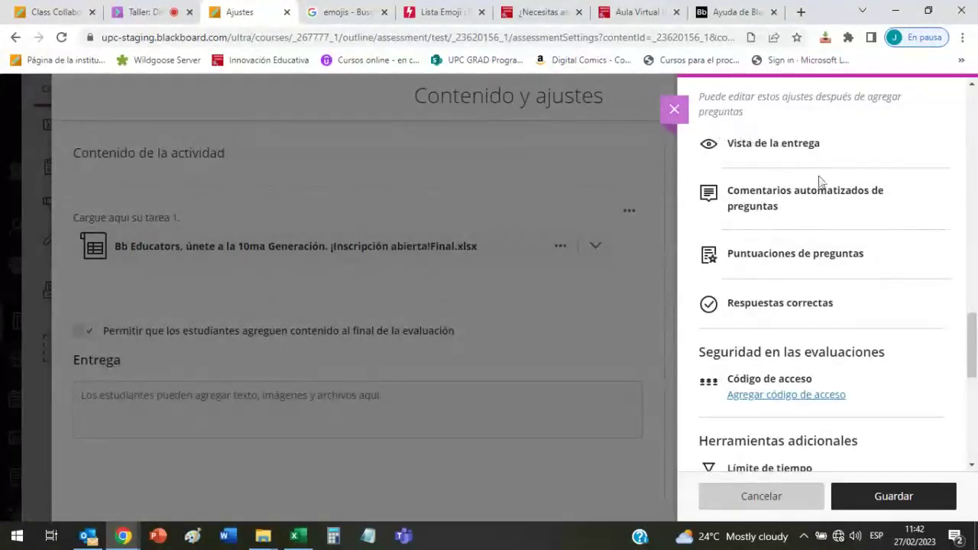
scroll(840, 229, "up", 1)
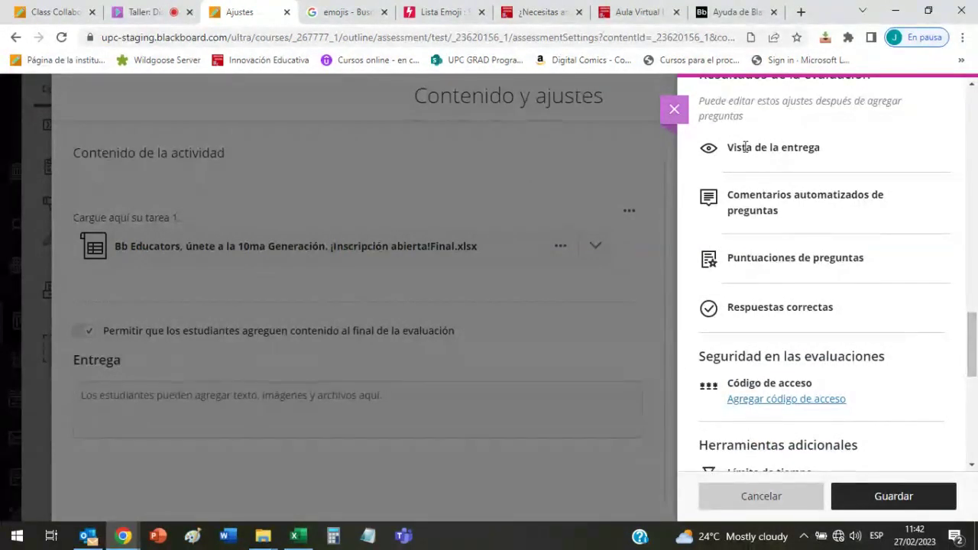
scroll(882, 308, "down", 1)
scroll(882, 308, "down", 4)
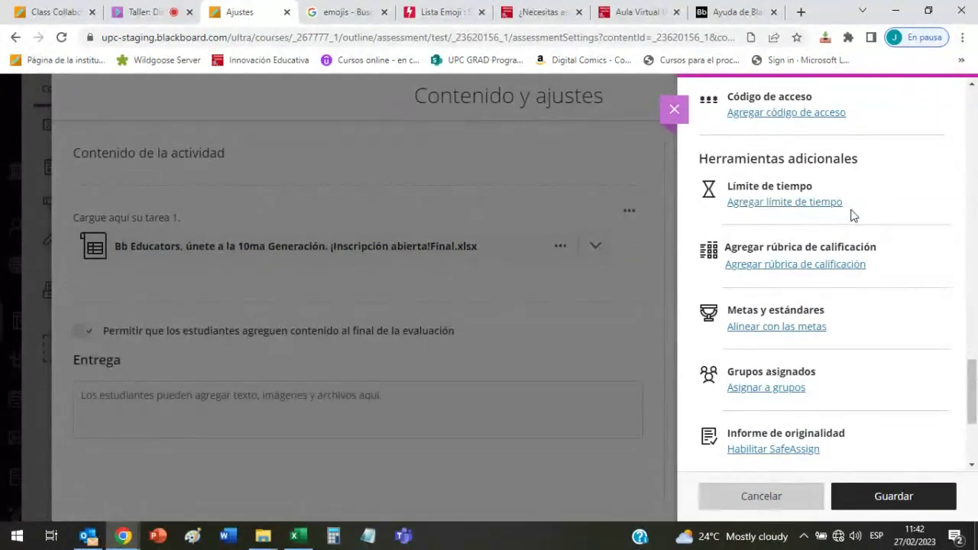
scroll(851, 213, "down", 1)
left_click_drag(724, 176, 879, 180)
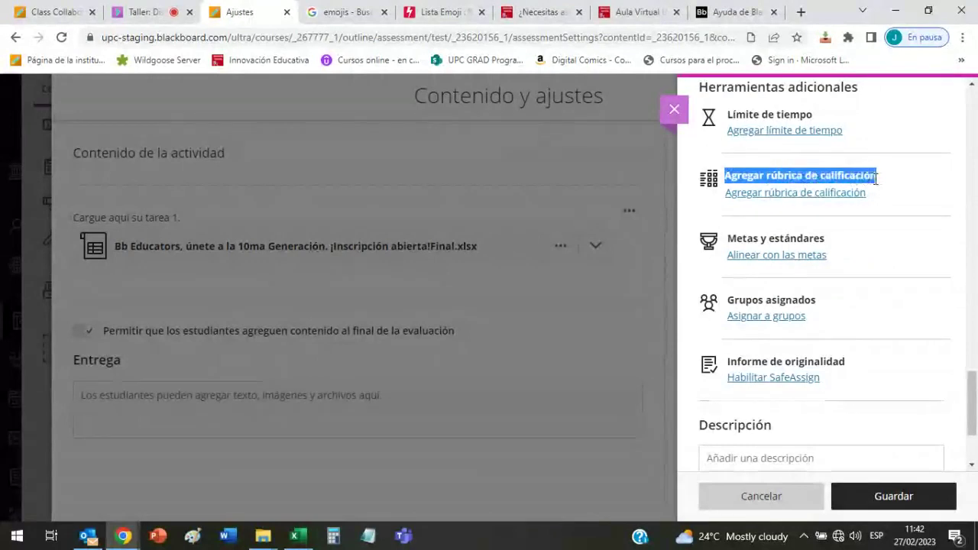
left_click(854, 181)
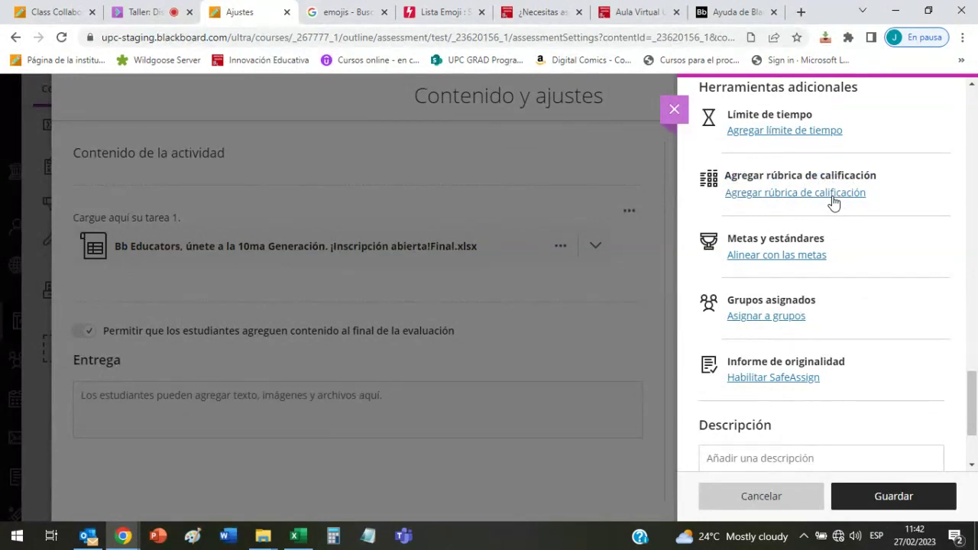
- Go over the assigned groups option in the Tarea 1 settings, save them and return to the course content
scroll(847, 218, "down", 2)
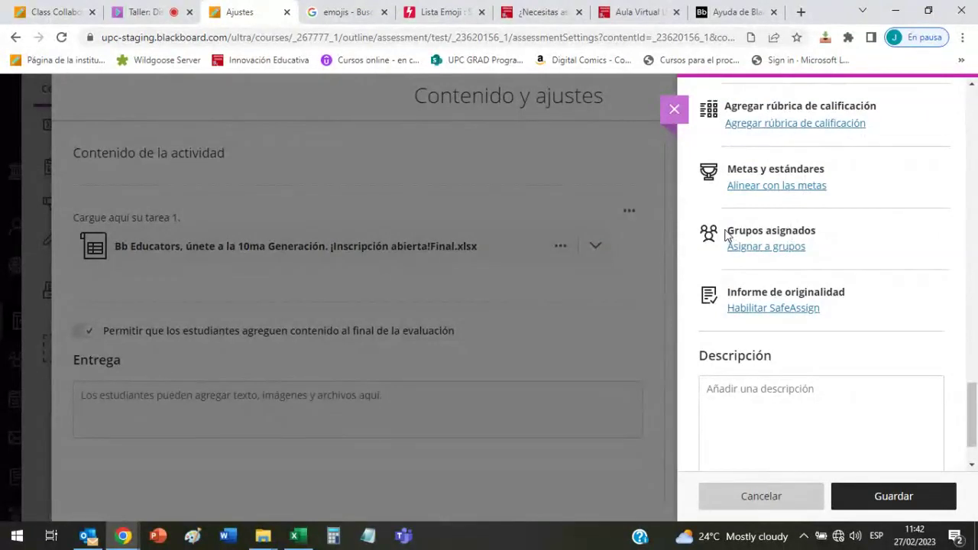
left_click_drag(727, 231, 826, 243)
left_click(780, 235)
scroll(833, 283, "down", 1)
left_click(891, 497)
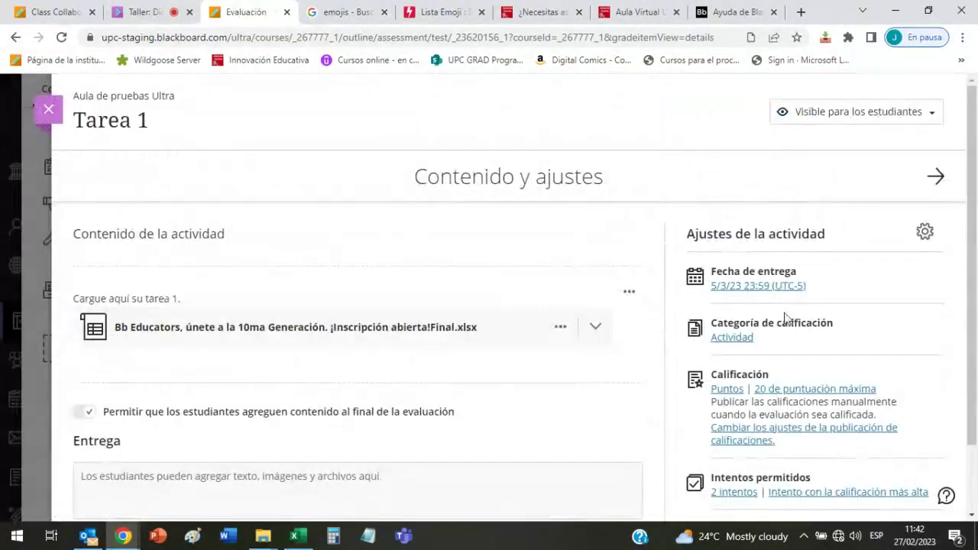
scroll(785, 319, "down", 1)
scroll(752, 303, "up", 1)
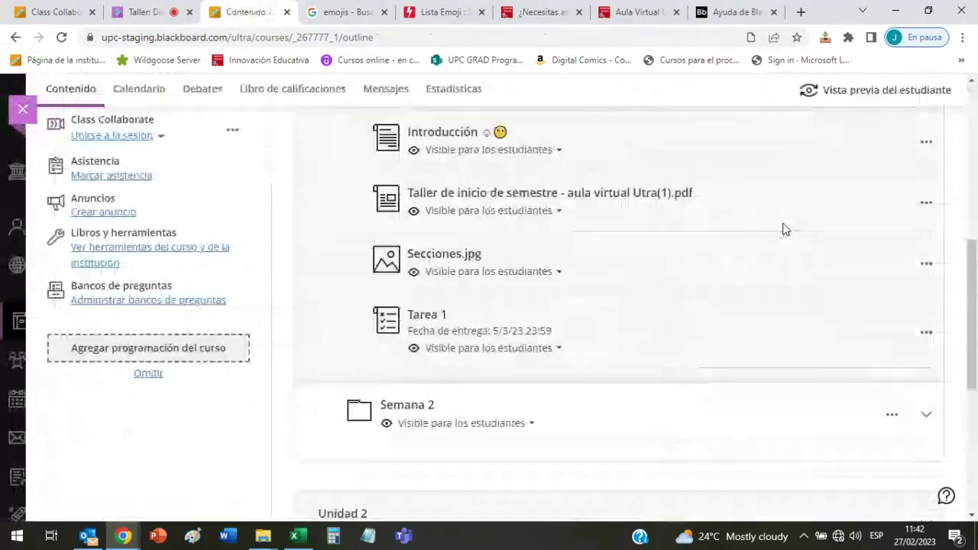
- Move Foro 1 within Semana 1 so it sits between Secciones.jpg and Tarea 1
scroll(782, 223, "up", 1)
scroll(686, 260, "up", 1)
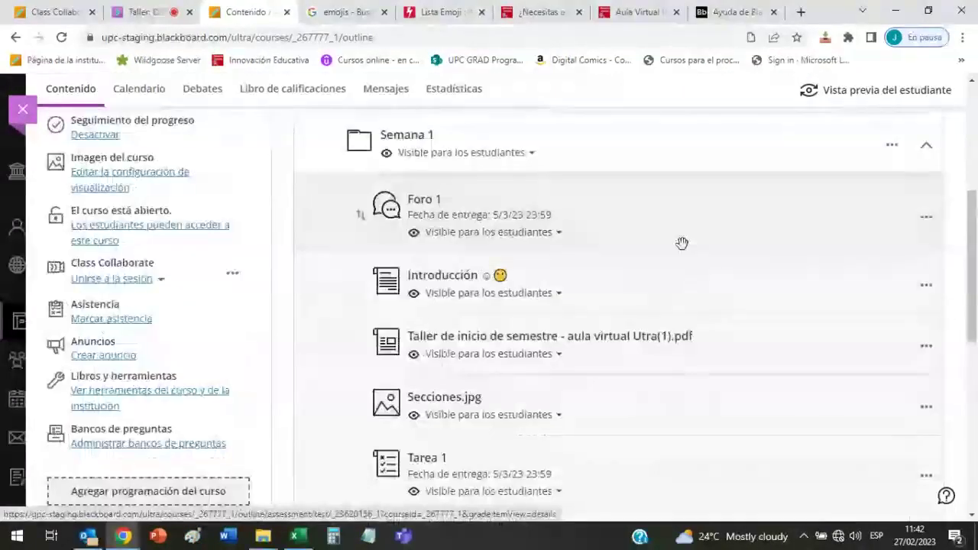
scroll(683, 242, "down", 1)
left_click_drag(357, 156, 547, 328)
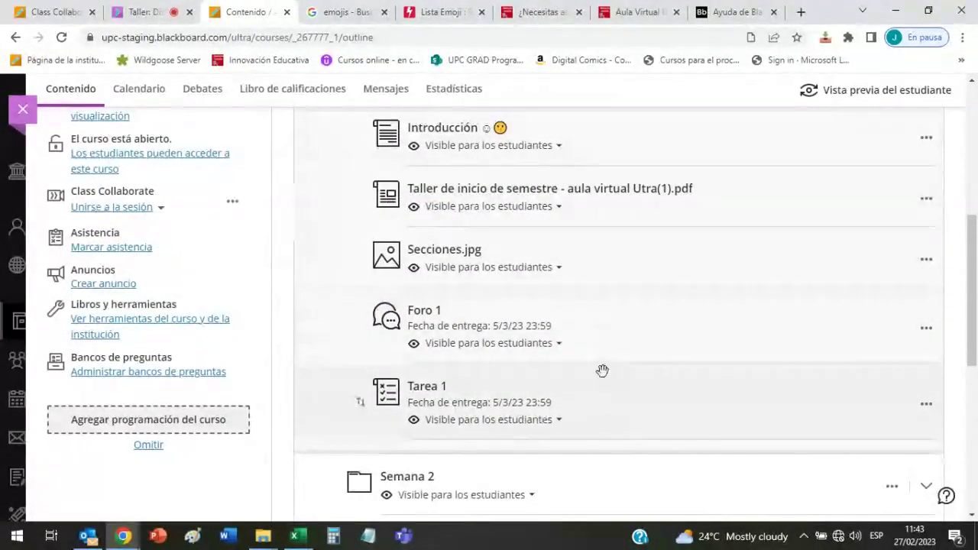
mouse_move(630, 370)
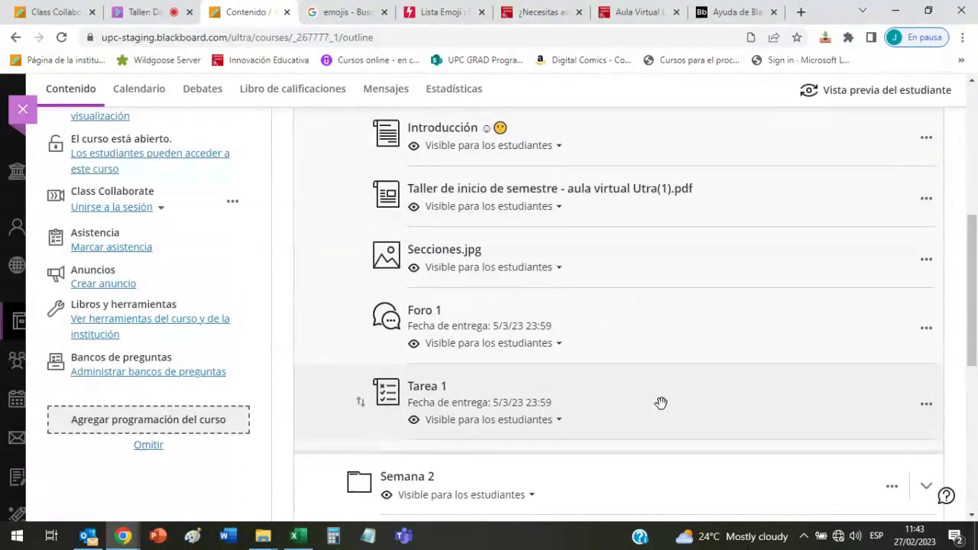
- Open the course groups and make the "Grupos de activididades" set visible to students
scroll(660, 403, "up", 4)
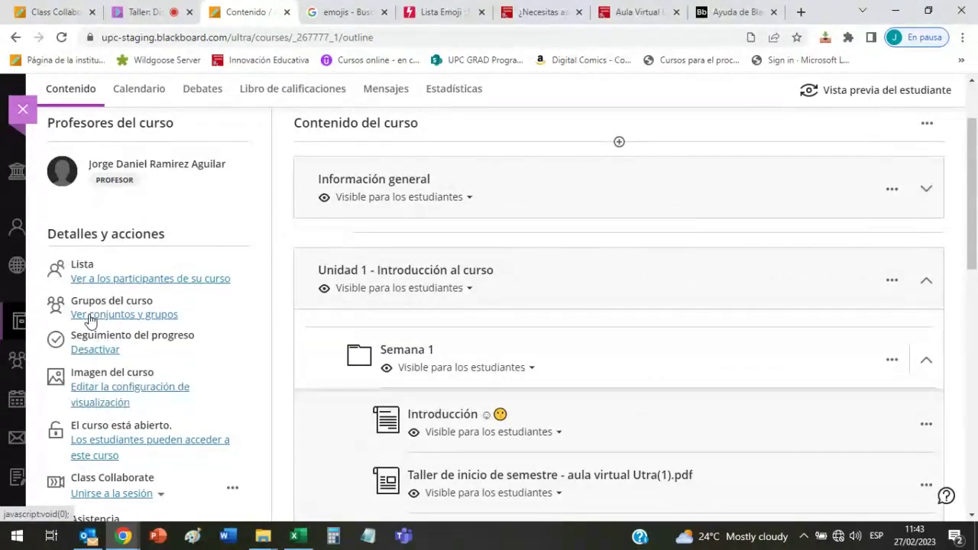
left_click(155, 324)
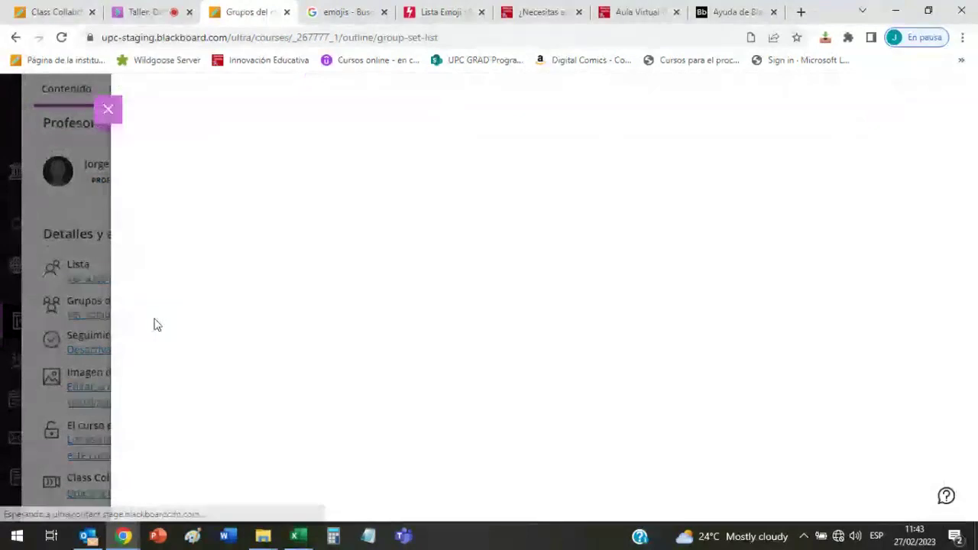
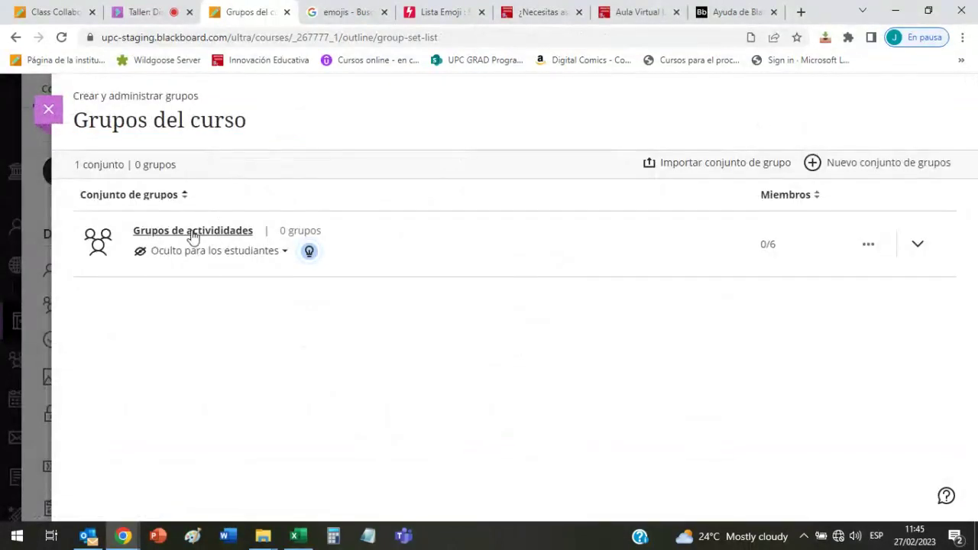
left_click(239, 258)
left_click(212, 229)
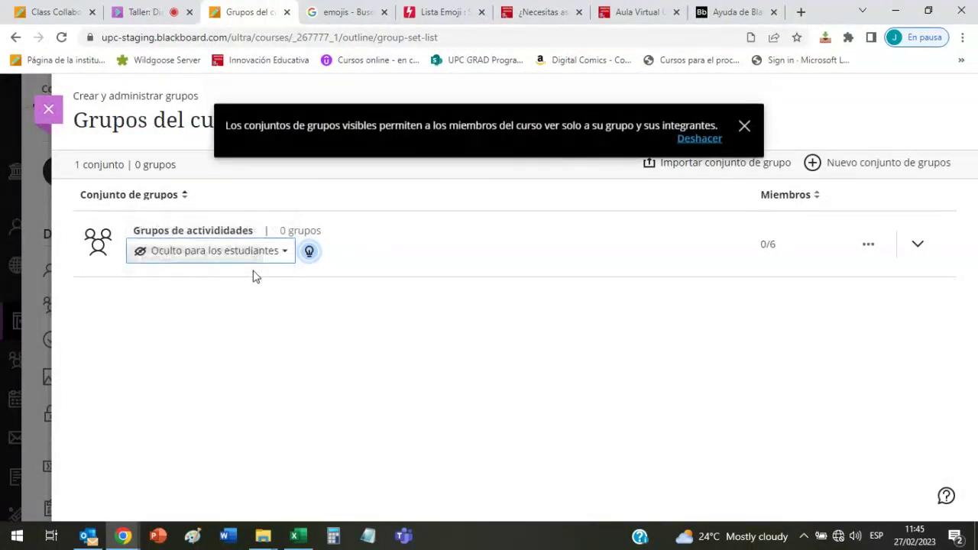
- Create a new group set named "Grupos - Trabajo Final" and save it
left_click(889, 163)
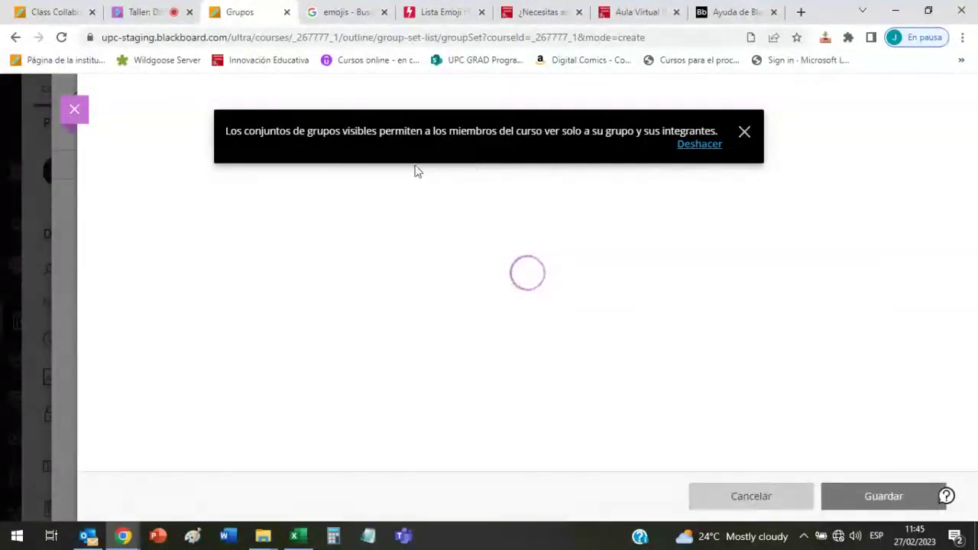
left_click(744, 132)
left_click(473, 118)
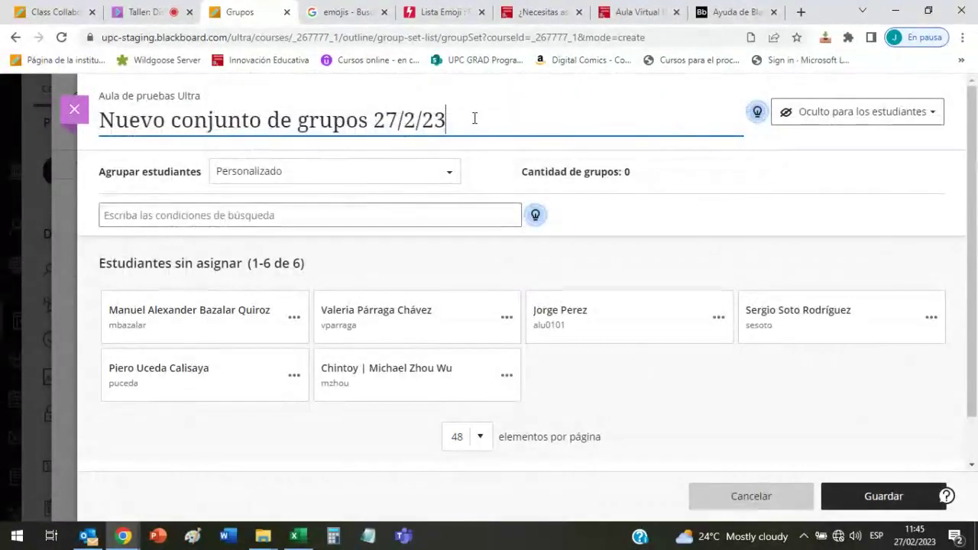
key("BackSpace")
key("BackSpace")
key("BackSpace")
key("BackSpace")
key("BackSpace")
key("BackSpace")
key("BackSpace")
key("BackSpace")
key("BackSpace")
key("BackSpace")
key("BackSpace")
key("BackSpace")
key("BackSpace")
key("BackSpace")
key("BackSpace")
key("BackSpace")
key("BackSpace")
key("BackSpace")
key("BackSpace")
key("BackSpace")
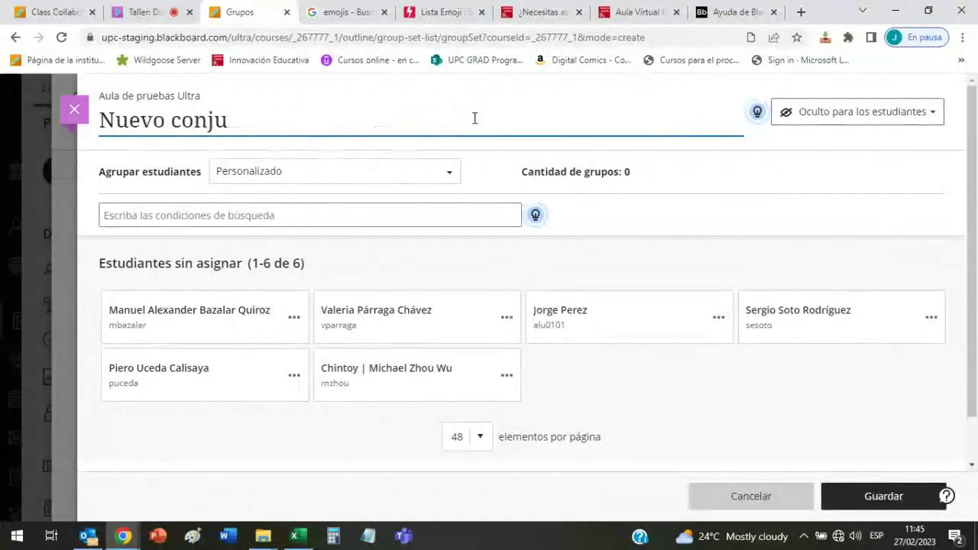
type("Gr")
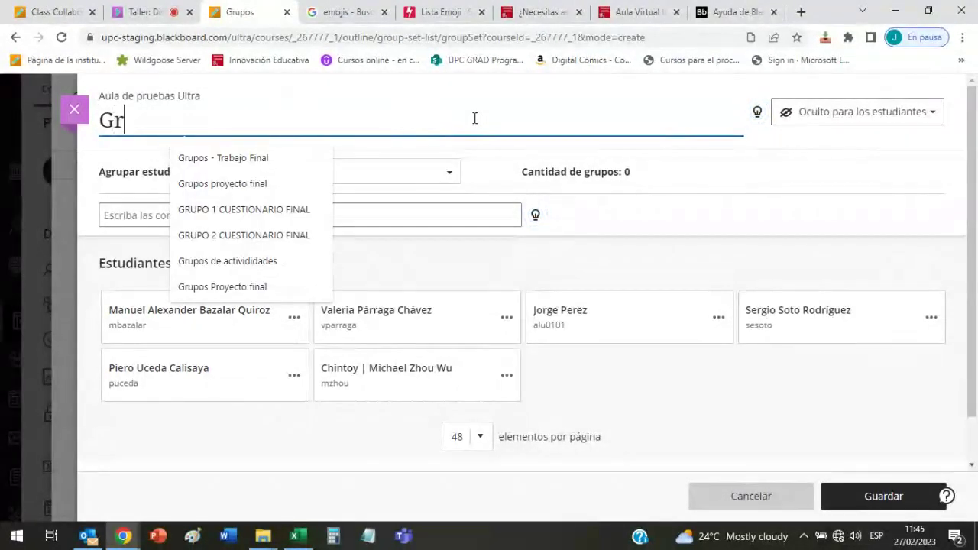
type("upos proyecto final")
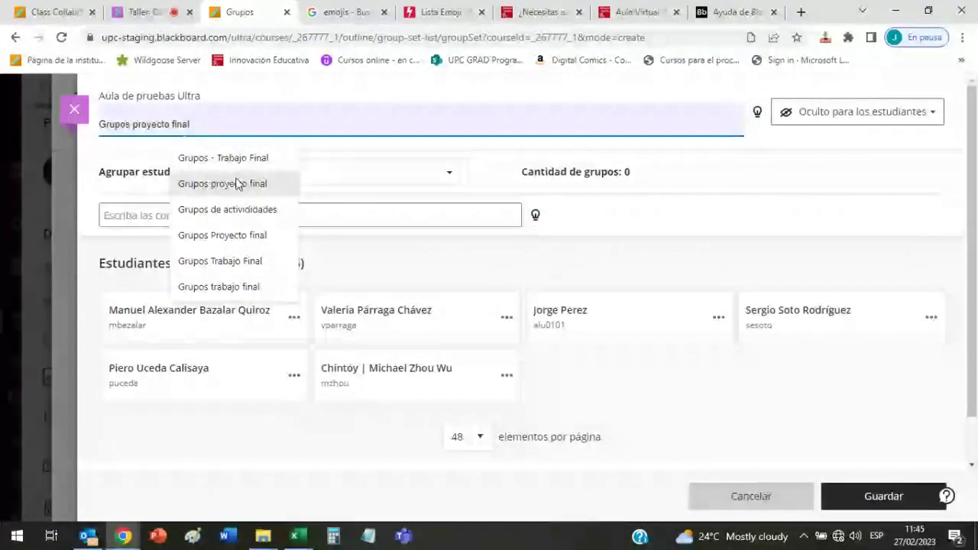
left_click(223, 157)
key("Return")
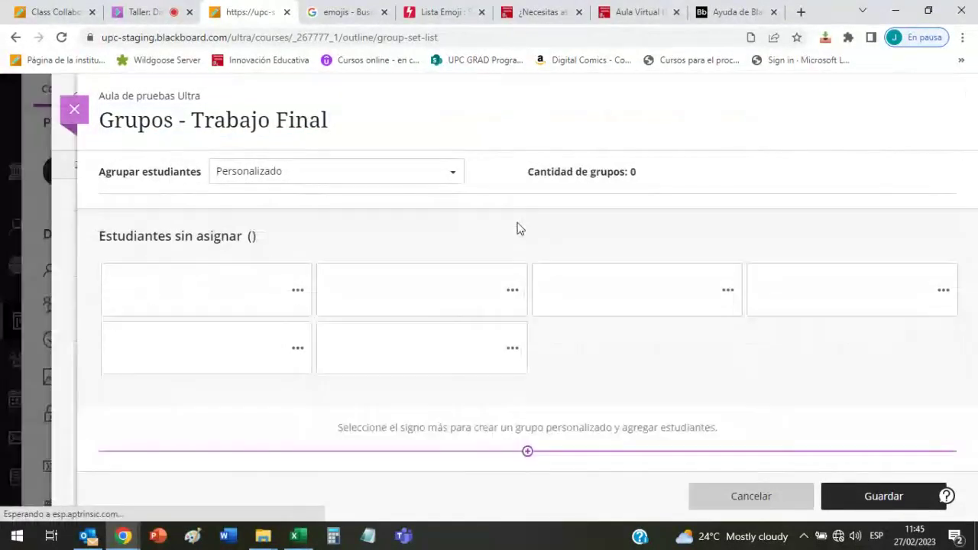
- Make the "Grupos - Trabajo Final" set visible to students
left_click(249, 321)
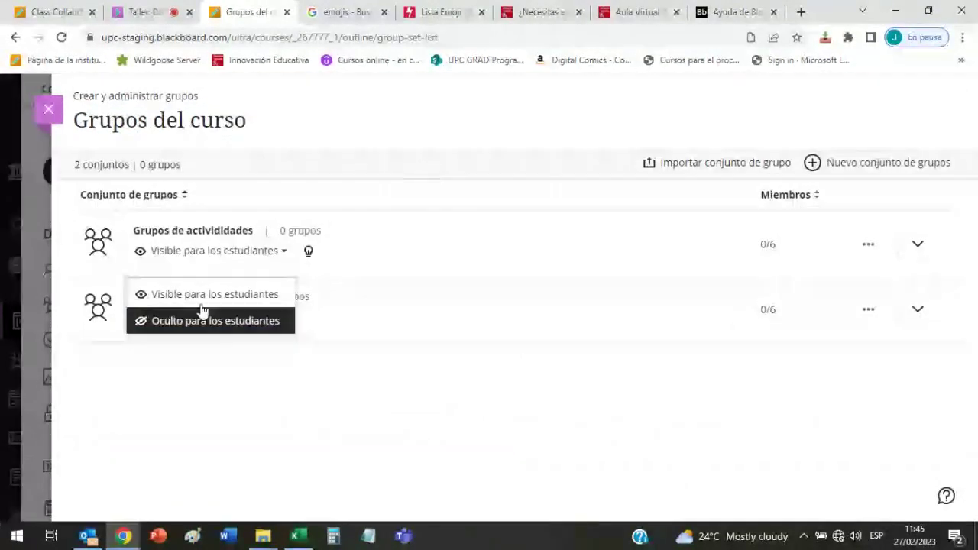
left_click(210, 291)
left_click(300, 391)
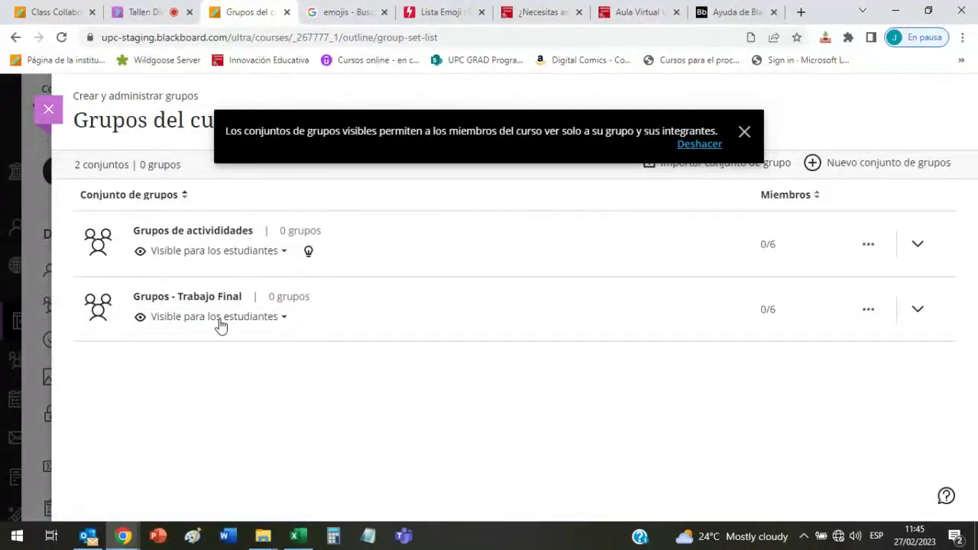
- Correct the name of the "Grupos de activididades" set to "Grupos de actividades" and save it
left_click(243, 232)
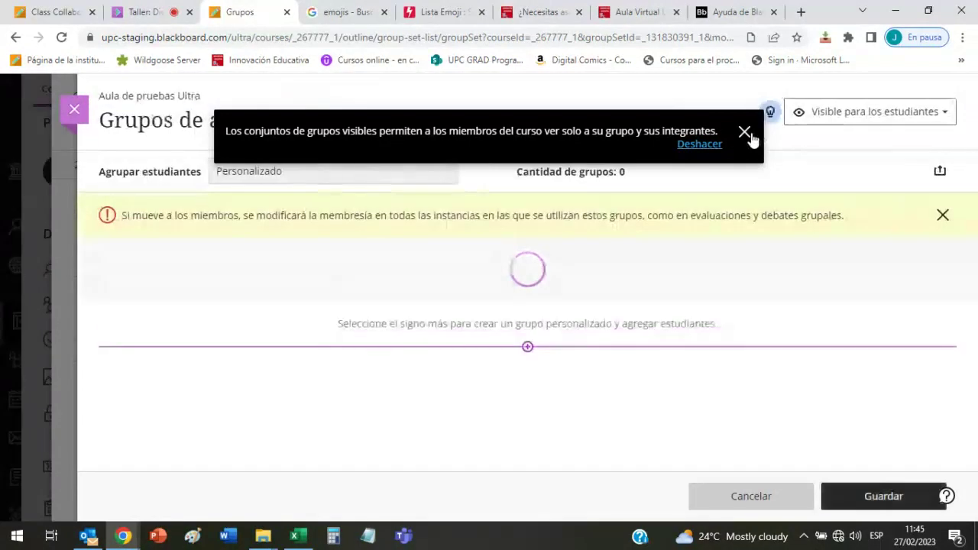
left_click(744, 133)
left_click(355, 121)
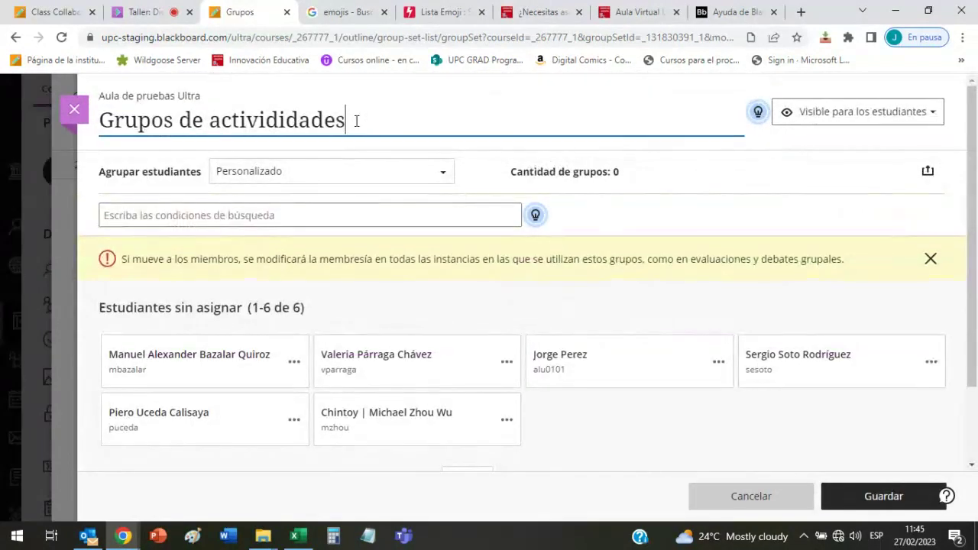
key("BackSpace")
key("BackSpace")
key("BackSpace")
key("BackSpace")
type("iv")
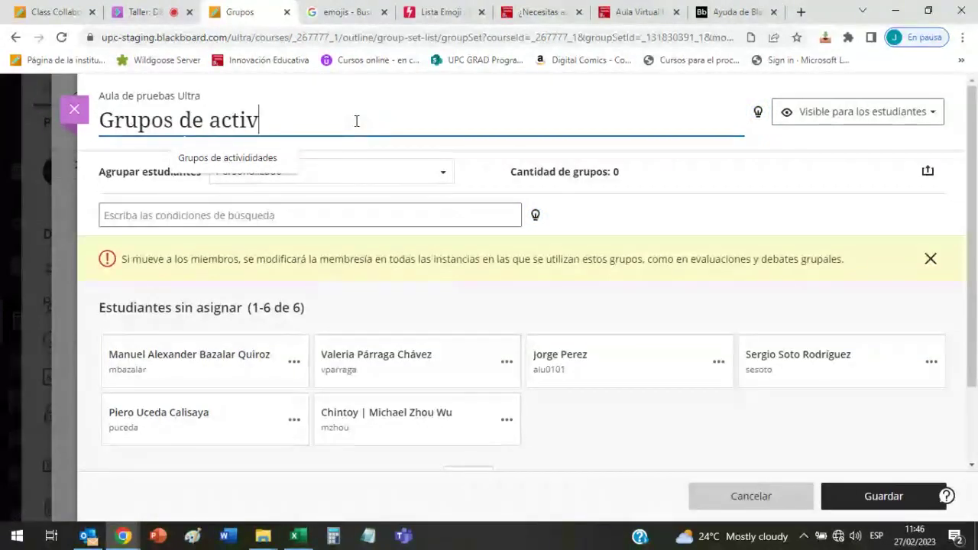
type("idad")
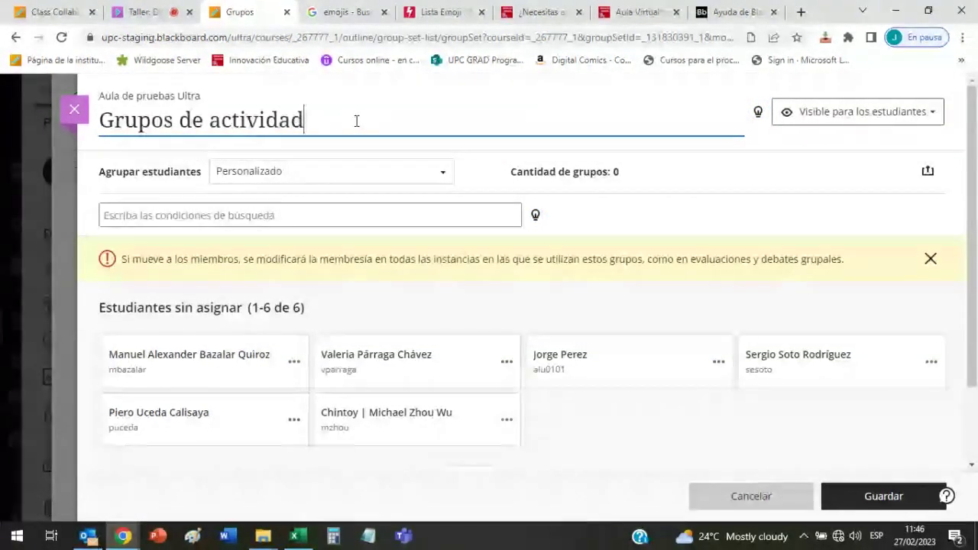
type("es")
left_click(878, 496)
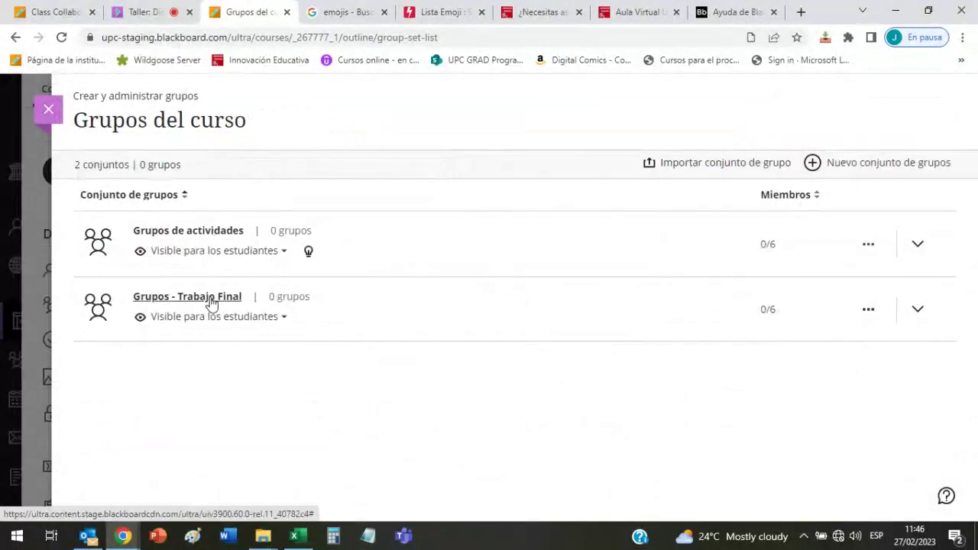
- Open the "Grupos - Trabajo Final" set and examine its unassigned students and the available student grouping methods
left_click(211, 297)
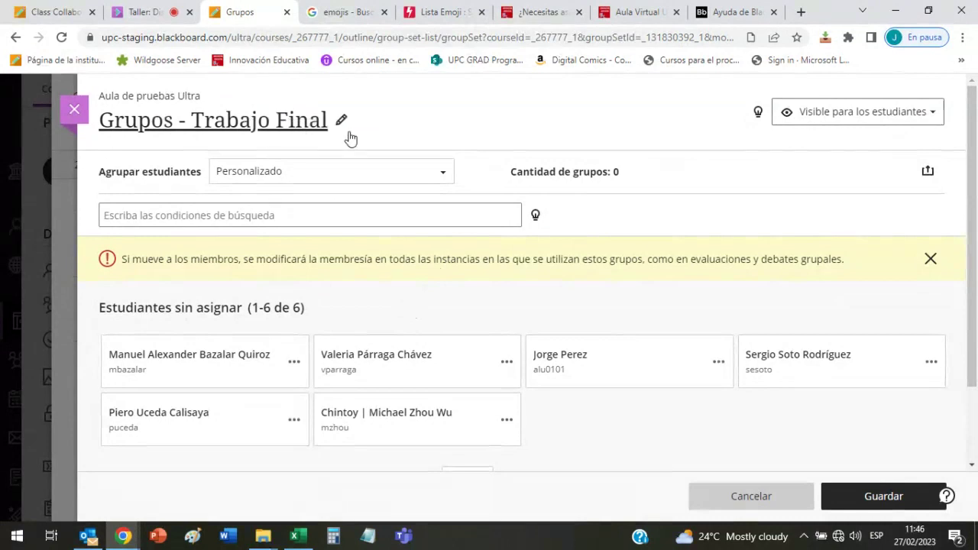
scroll(441, 271, "down", 1)
scroll(473, 260, "up", 1)
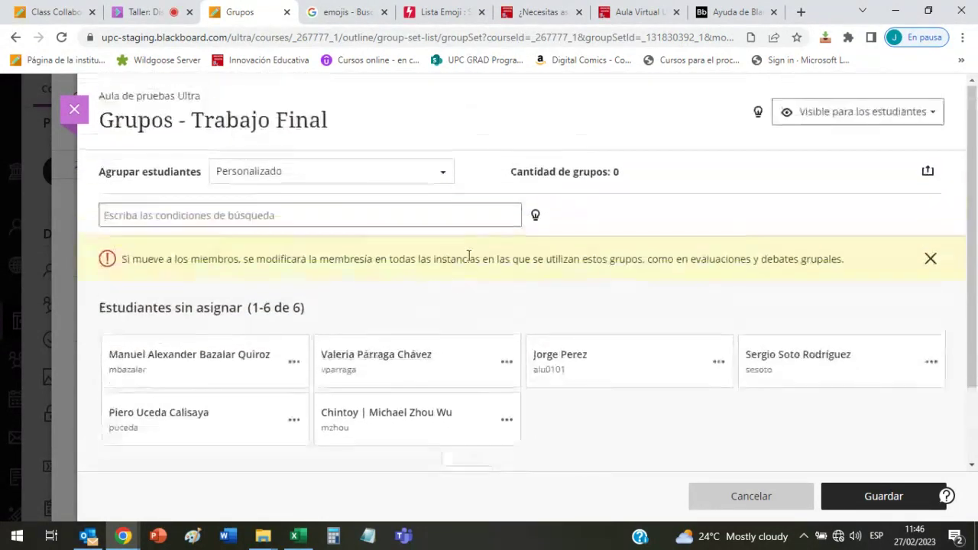
scroll(503, 250, "down", 1)
scroll(502, 250, "up", 1)
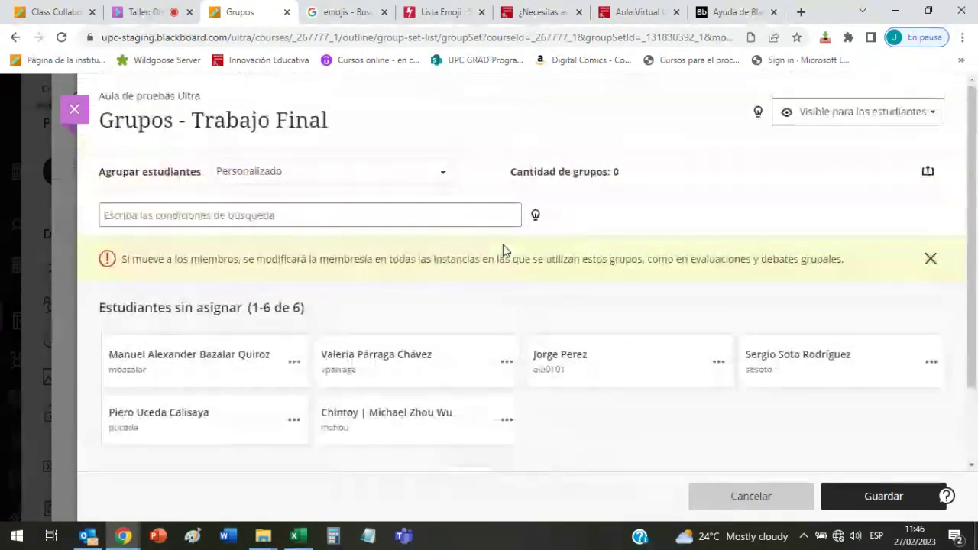
left_click(435, 174)
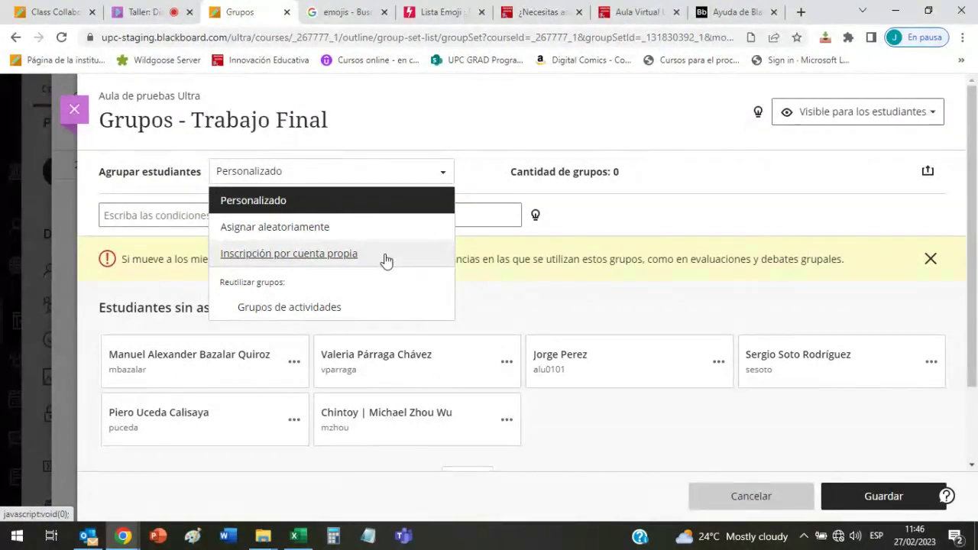
left_click(663, 221)
- Add two empty custom groups to the "Grupos - Trabajo Final" set
scroll(661, 225, "down", 2)
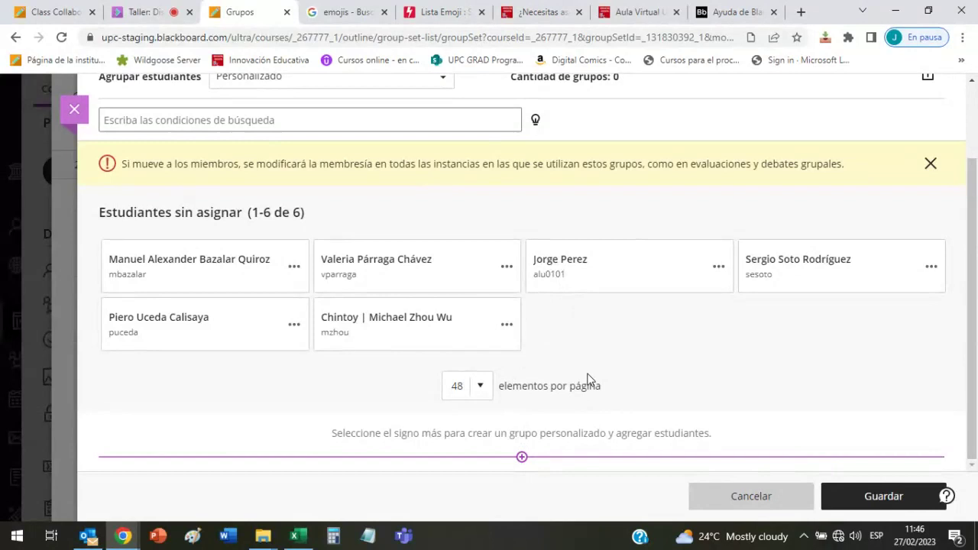
left_click(522, 459)
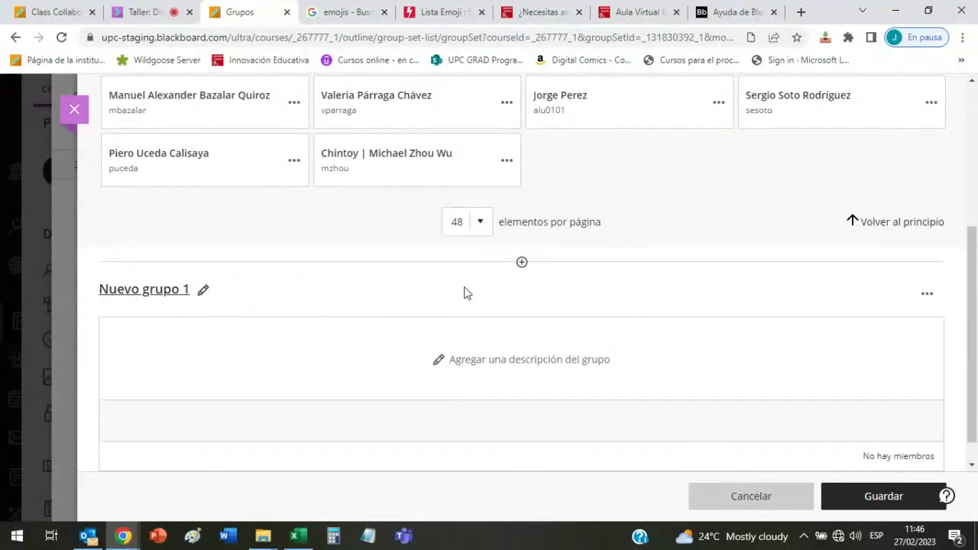
scroll(386, 229, "up", 1)
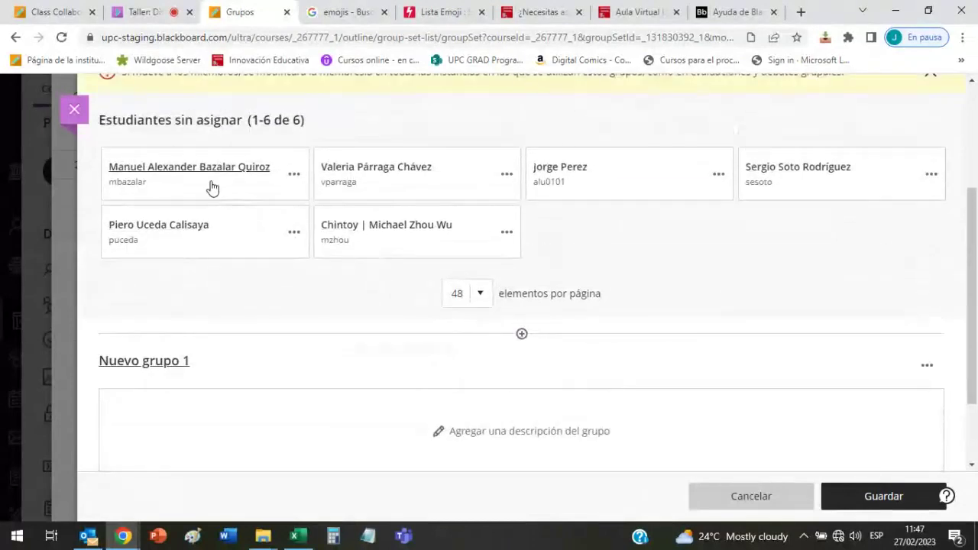
scroll(546, 372, "down", 2)
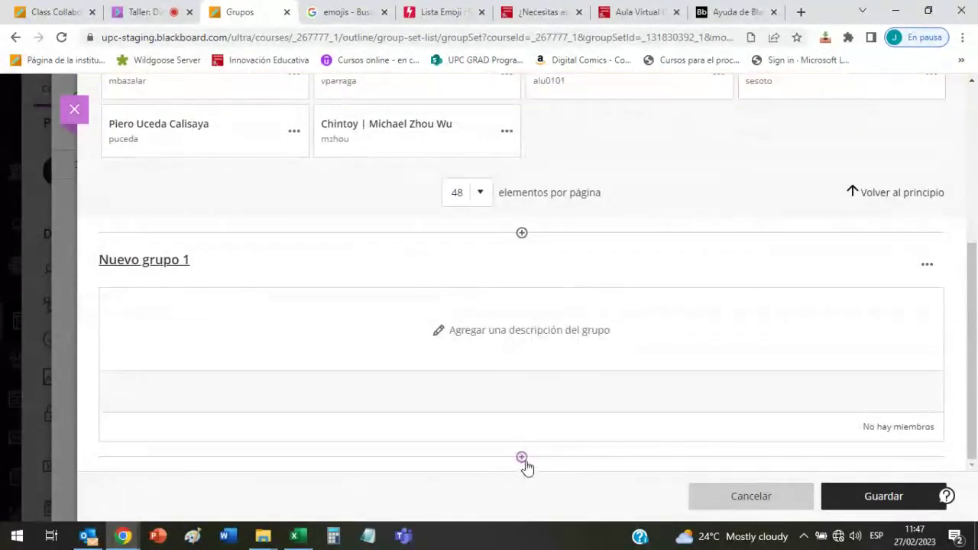
left_click(522, 460)
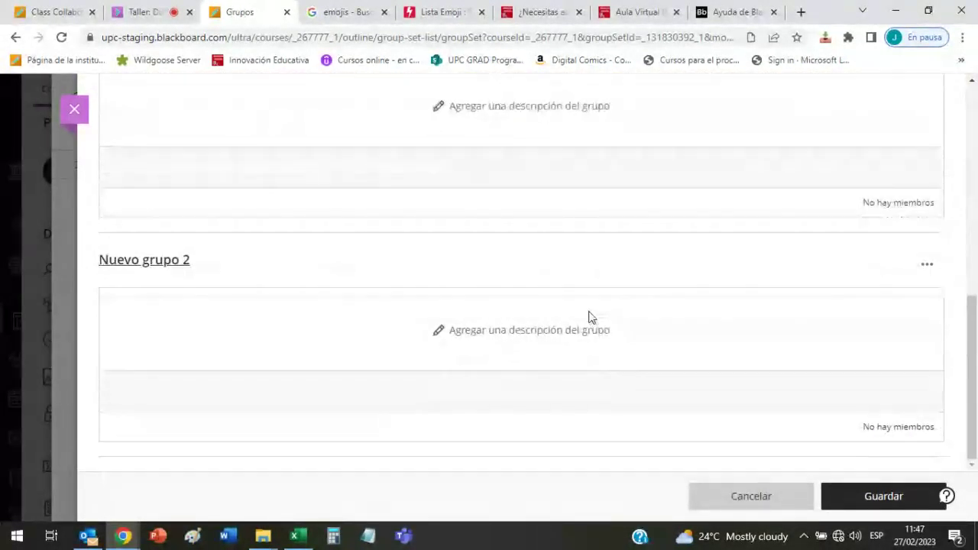
scroll(236, 251, "up", 2)
scroll(734, 423, "down", 2)
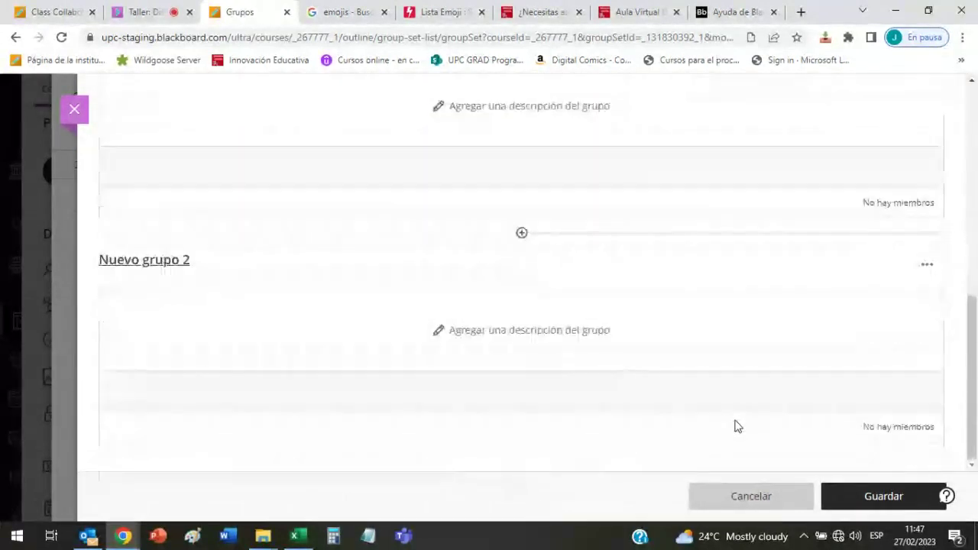
scroll(264, 244, "up", 2)
scroll(281, 374, "down", 2)
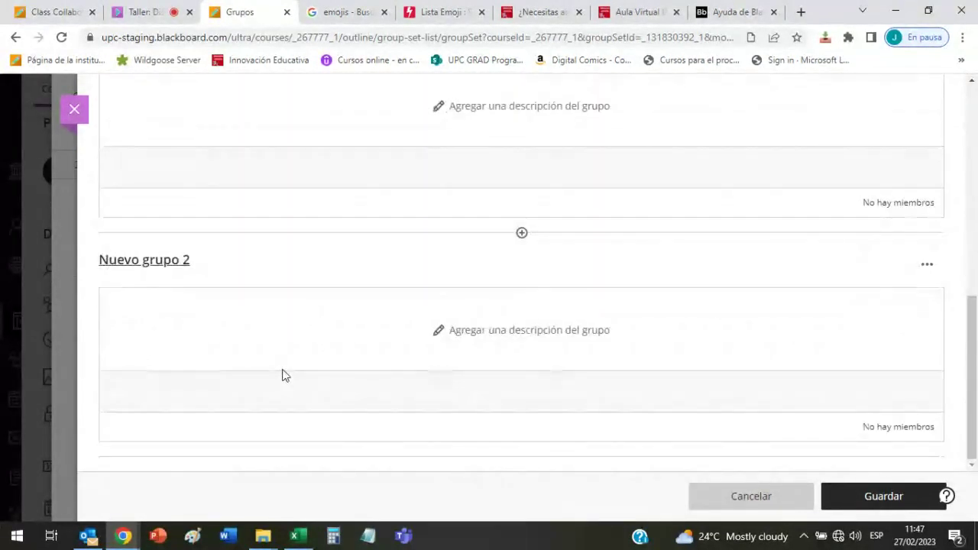
scroll(282, 375, "up", 5)
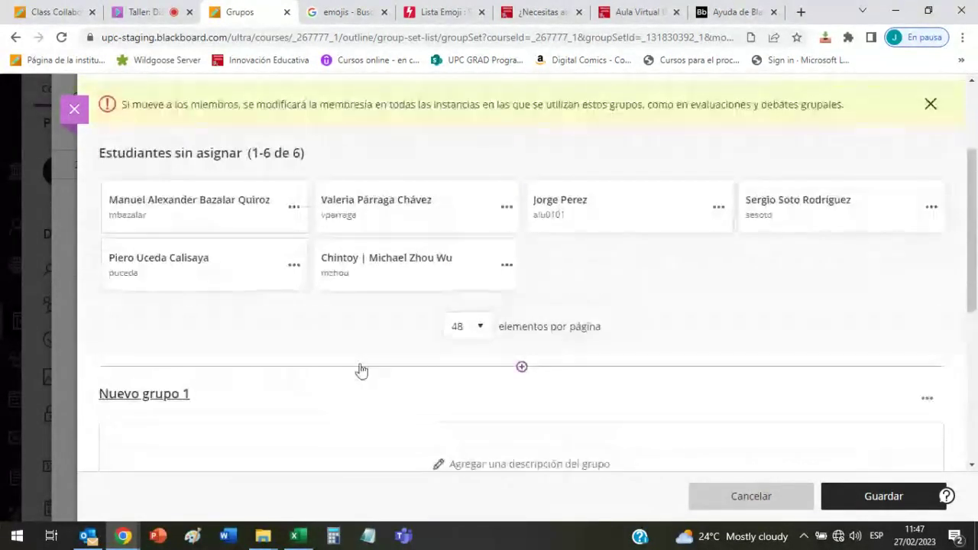
left_click(225, 230)
left_click(438, 221)
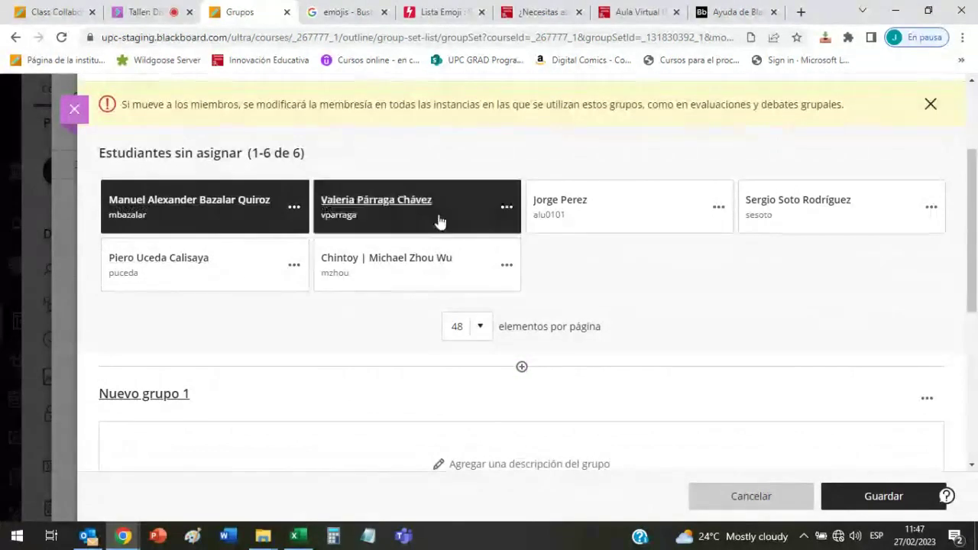
left_click(823, 230)
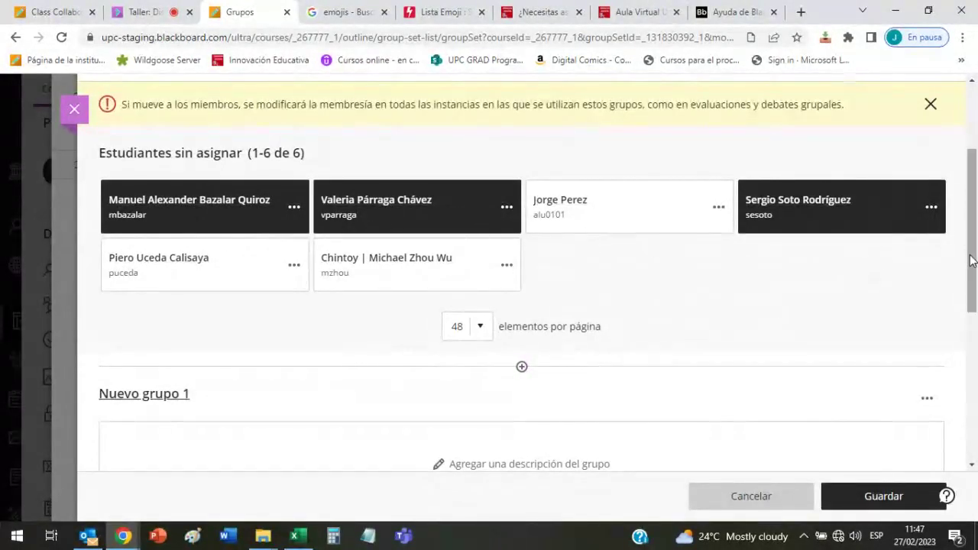
left_click(932, 207)
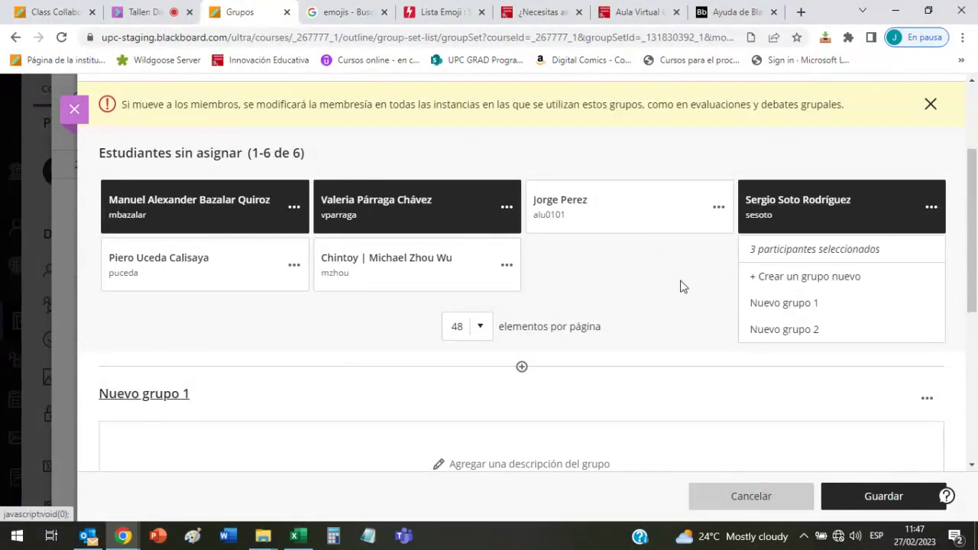
left_click(879, 214)
left_click(879, 213)
left_click(390, 226)
left_click(277, 227)
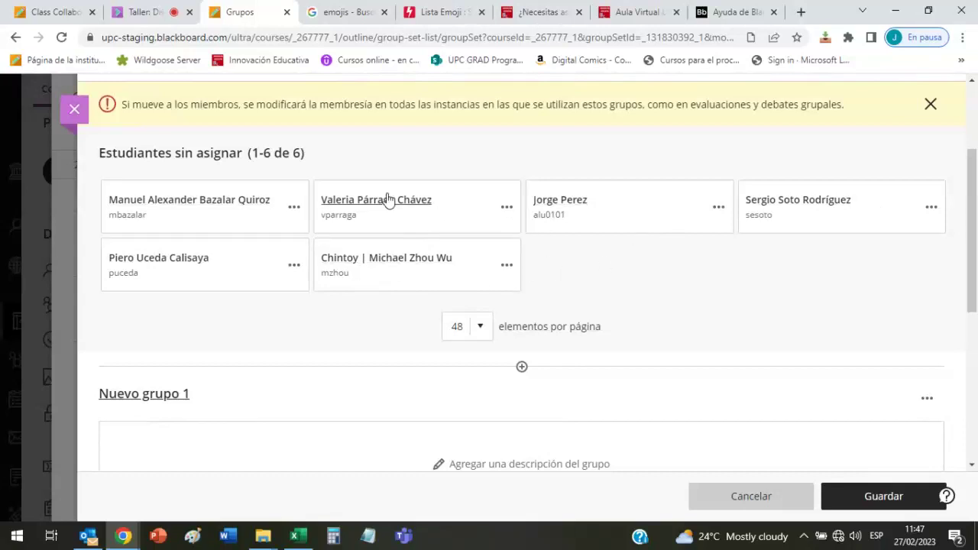
- Assign the first, second and fourth unassigned students together to Nuevo grupo 1
left_click(246, 228)
left_click(477, 226)
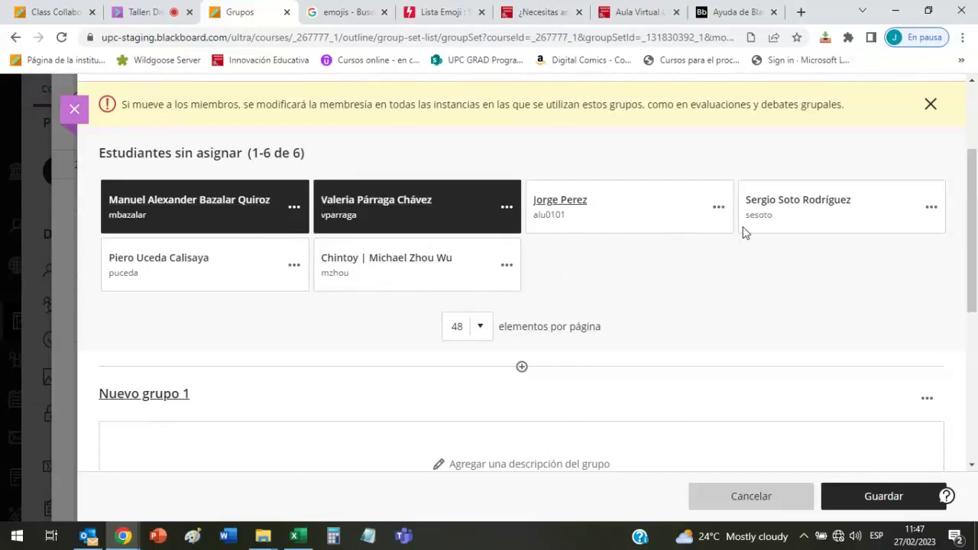
left_click(840, 228)
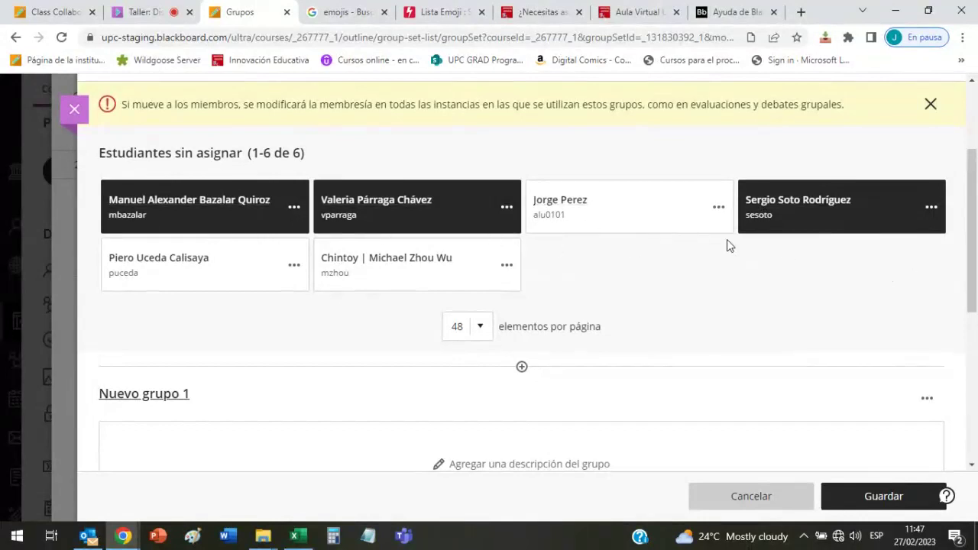
left_click(931, 210)
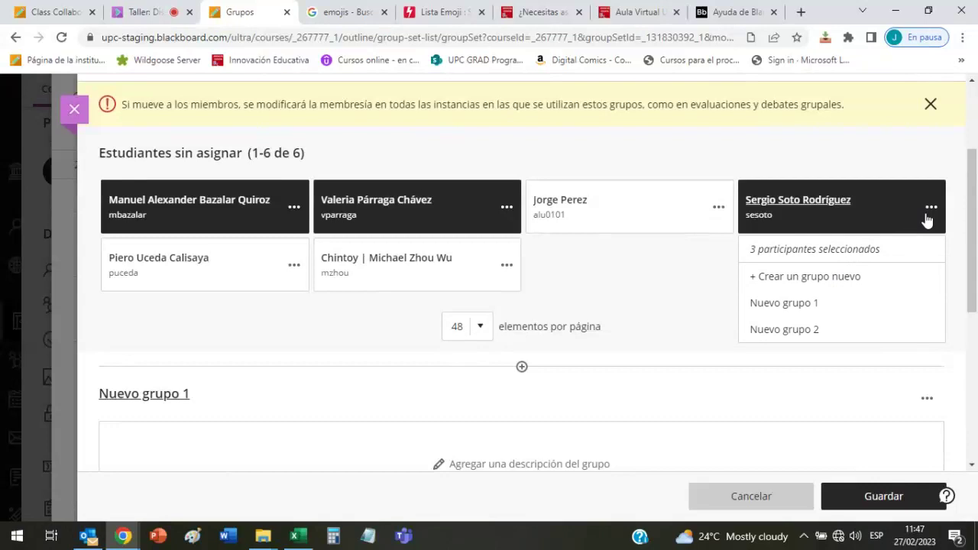
left_click(806, 308)
scroll(346, 244, "up", 2)
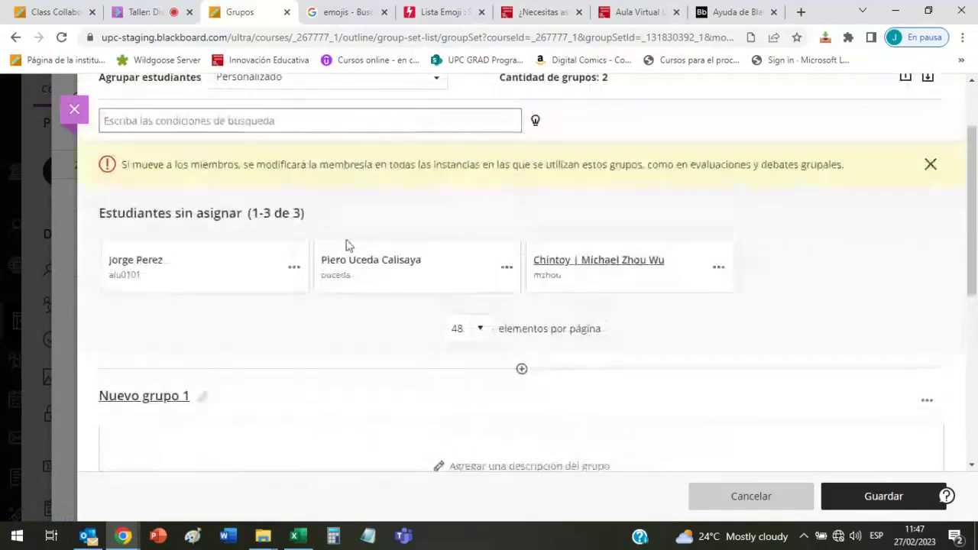
left_click(201, 271)
left_click(454, 282)
left_click(657, 288)
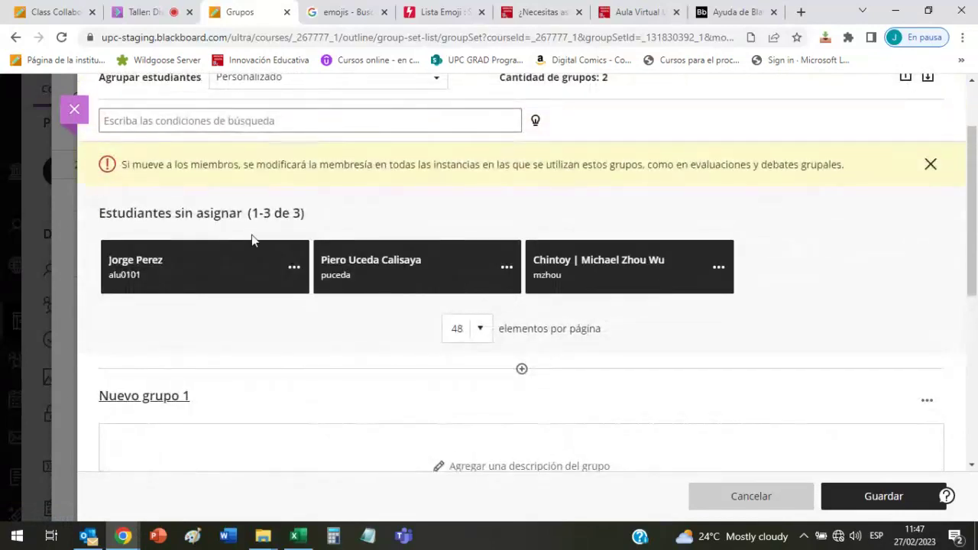
left_click(721, 269)
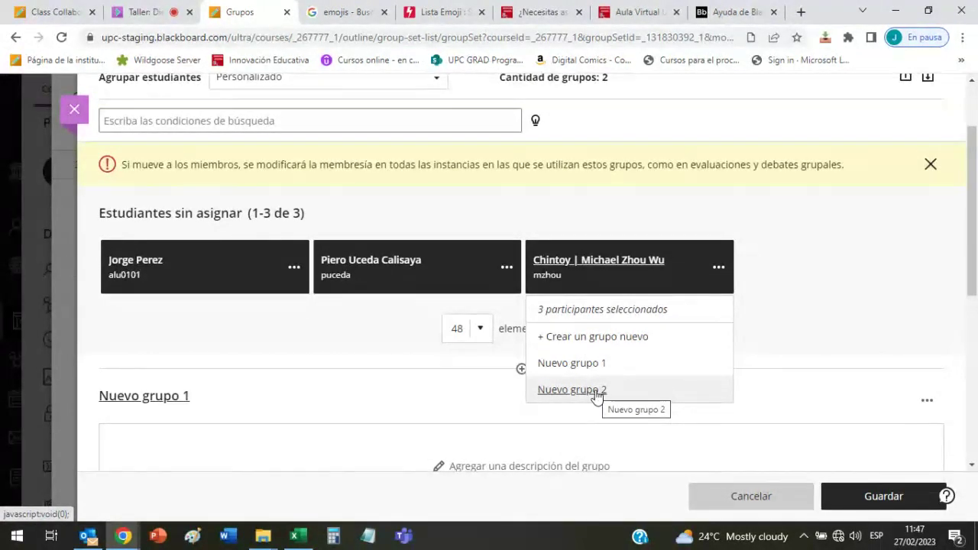
left_click(901, 277)
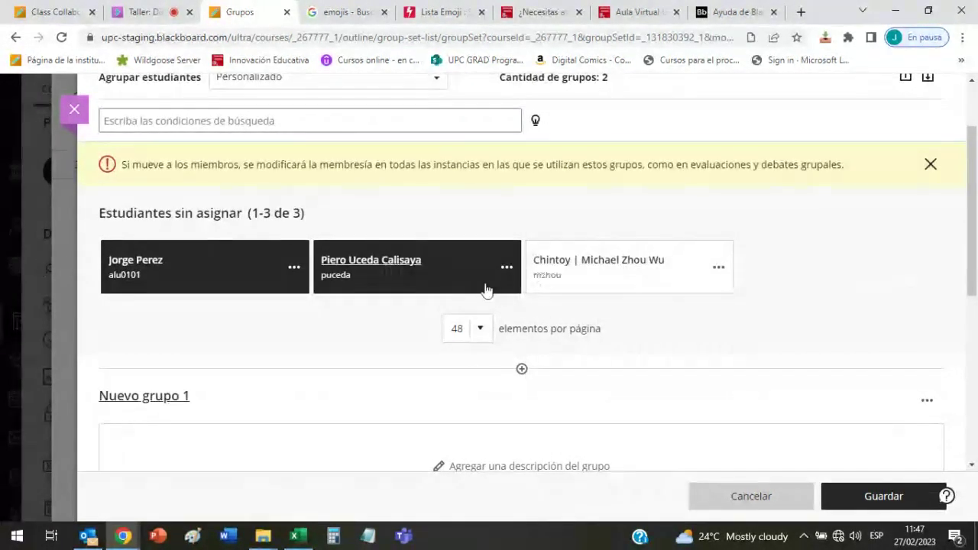
scroll(265, 299, "down", 3)
scroll(694, 175, "up", 2)
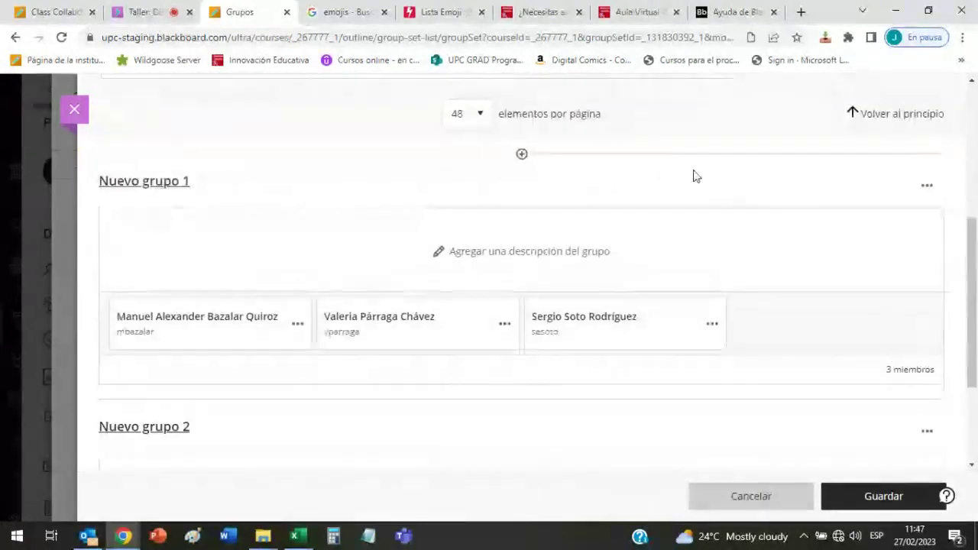
triple_click(691, 187)
left_click_drag(692, 190, 705, 155)
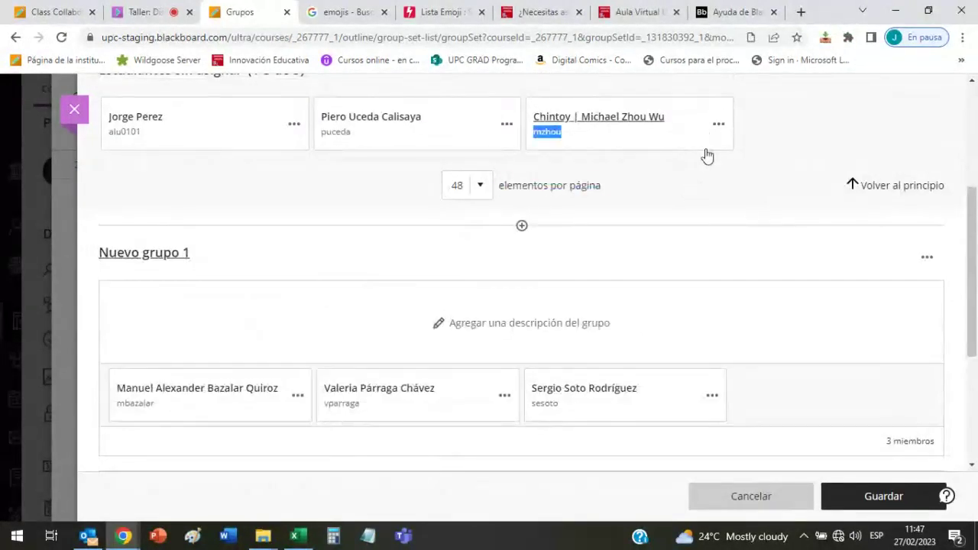
- Assign all three remaining unassigned students together to Nuevo grupo 2
left_click(718, 126)
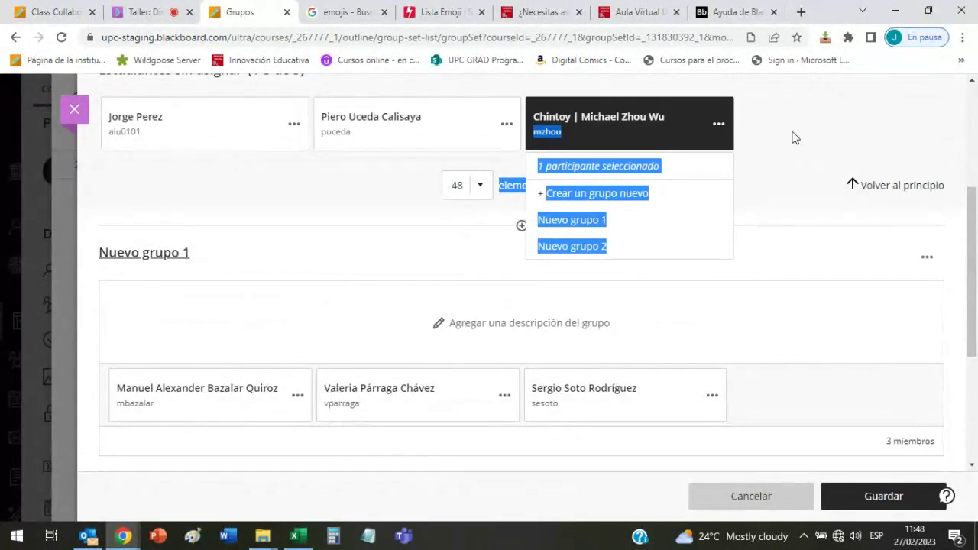
left_click(794, 138)
left_click(715, 125)
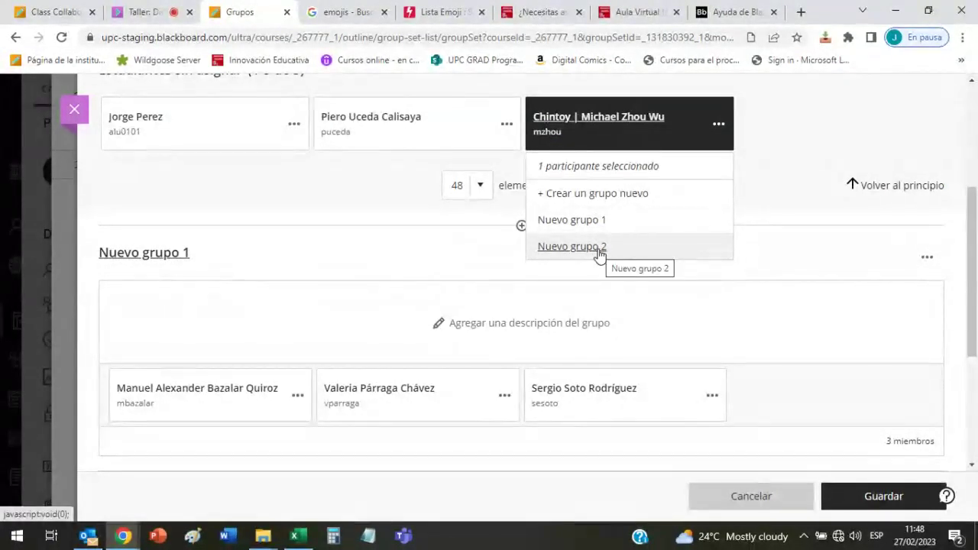
left_click(833, 136)
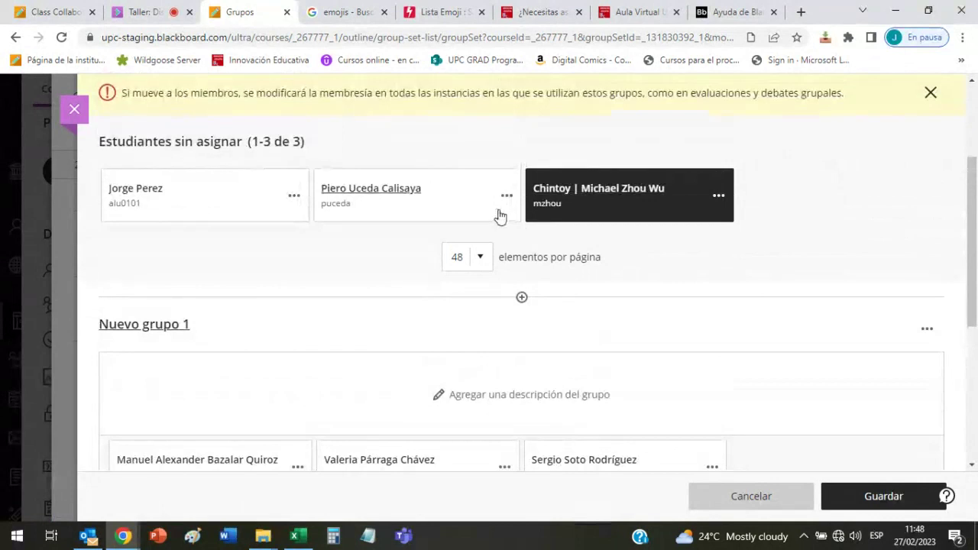
left_click(500, 217)
left_click(219, 217)
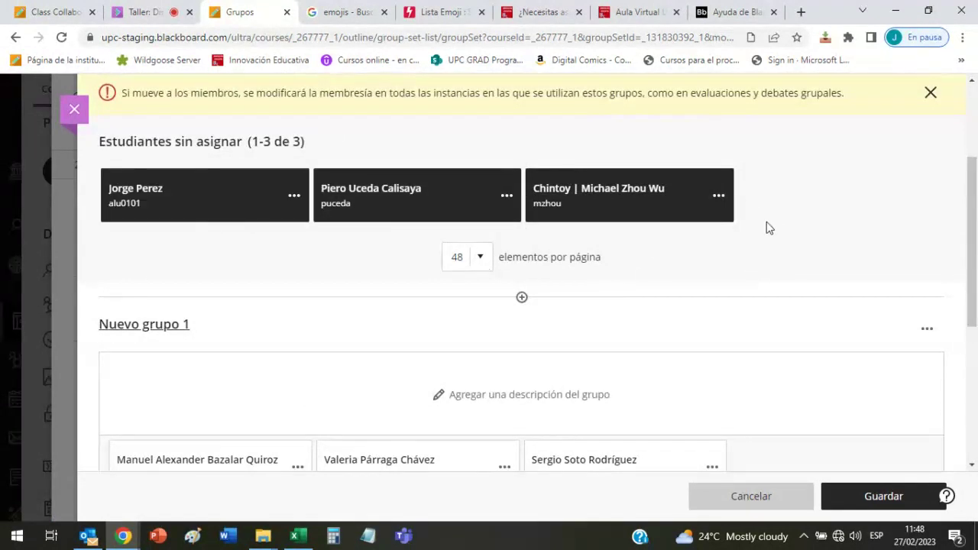
left_click(718, 197)
left_click(618, 318)
- Review the members of both groups, save the "Grupos - Trabajo Final" set and check its entry in the course groups list
scroll(787, 229, "up", 1)
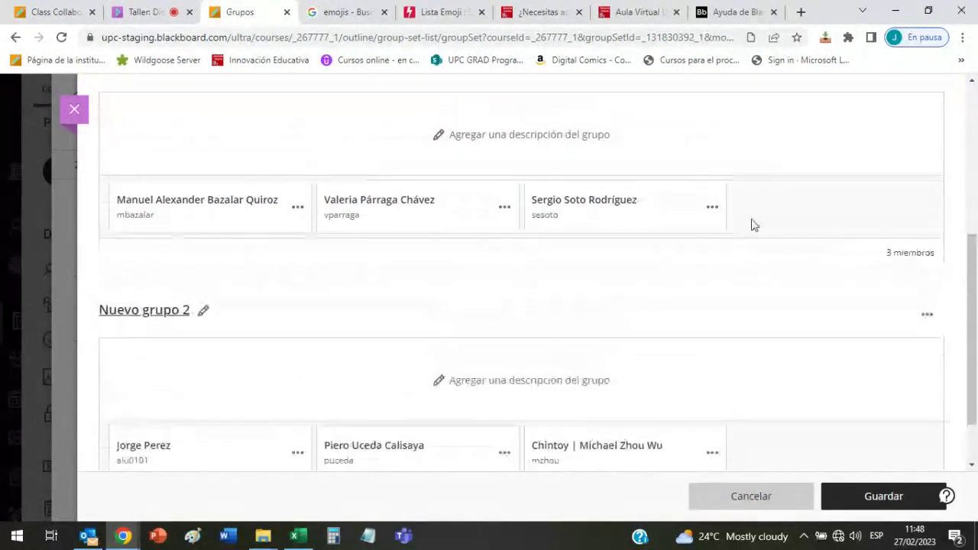
scroll(753, 225, "up", 1)
scroll(206, 229, "down", 2)
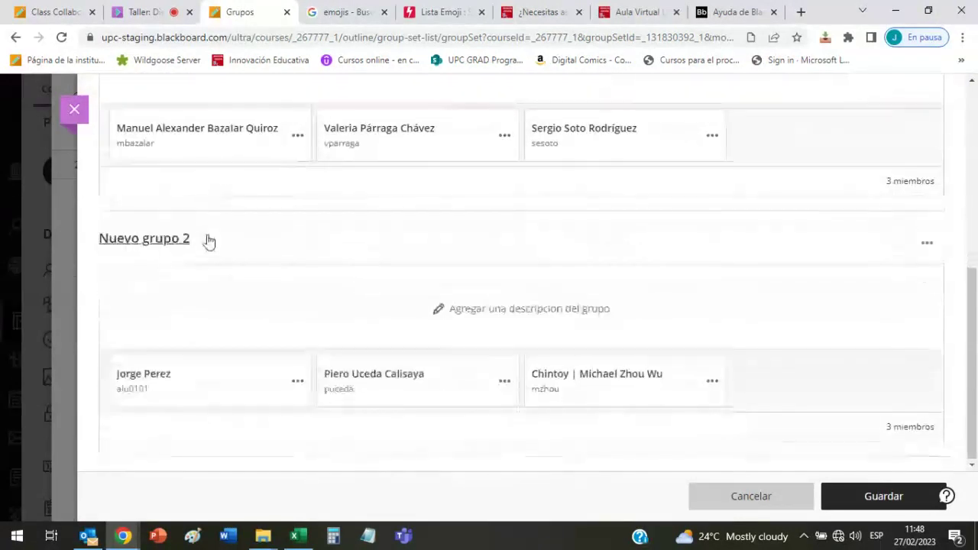
left_click(873, 502)
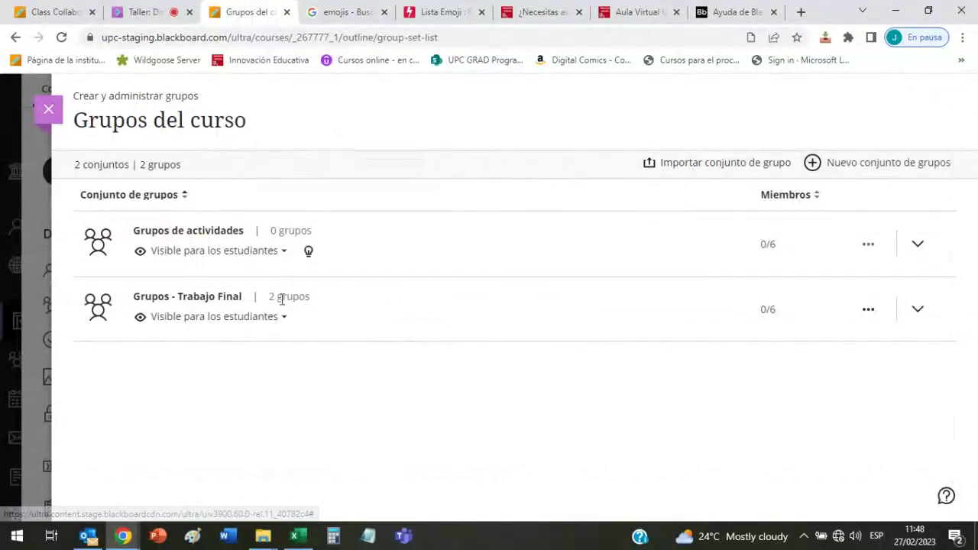
left_click_drag(268, 296, 298, 296)
left_click(280, 389)
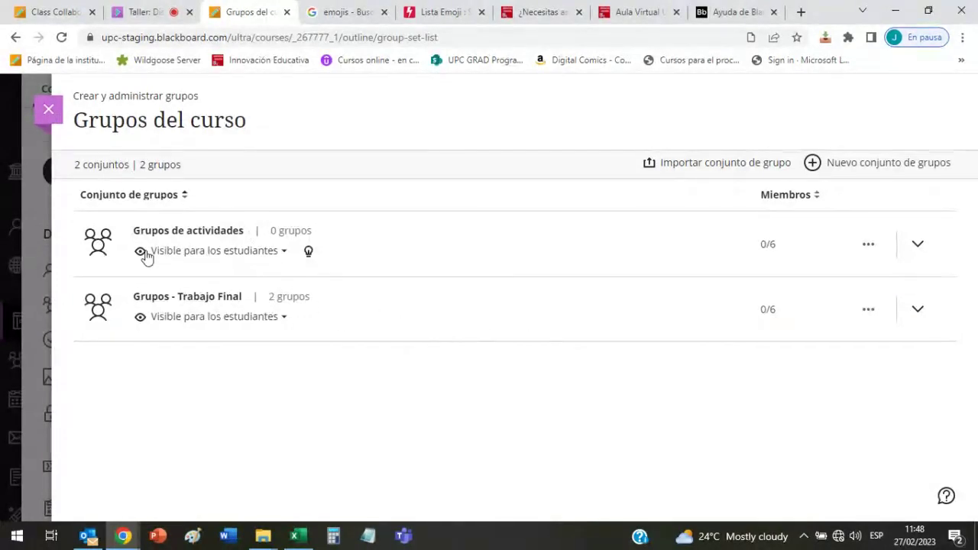
- Return to the course content and open Tarea 1 from the Semana 1 folder of "Unidad 1 - Introducción al curso"
left_click(48, 109)
scroll(570, 329, "down", 1)
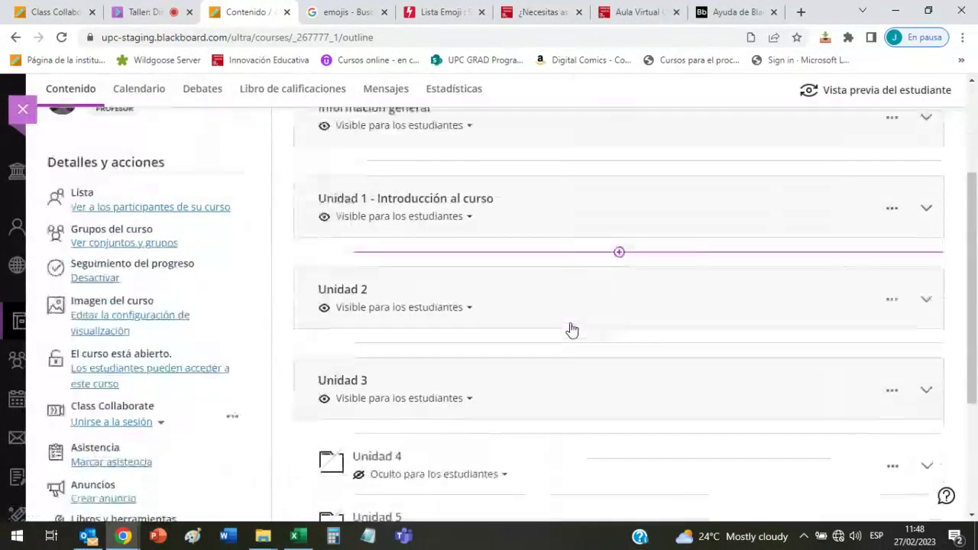
scroll(570, 329, "down", 3)
scroll(790, 275, "up", 3)
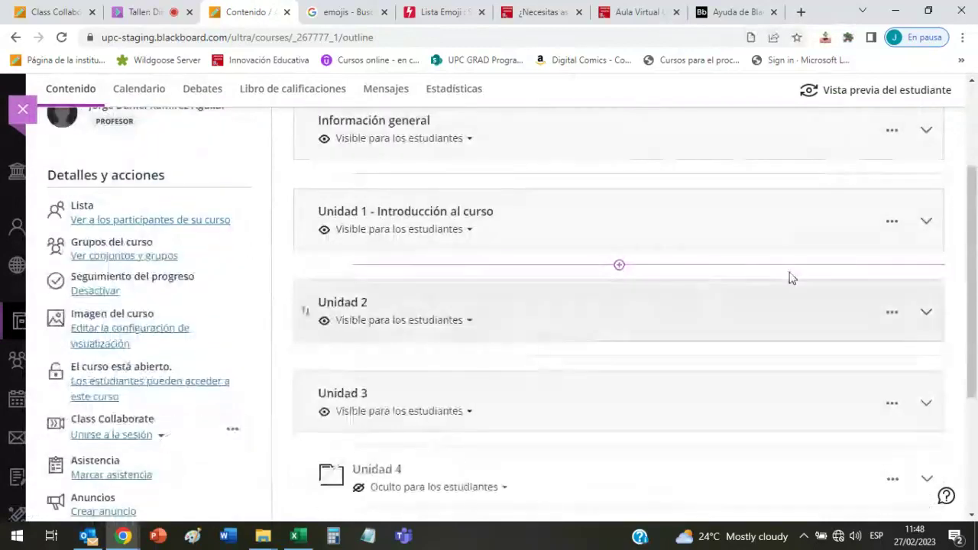
left_click(927, 221)
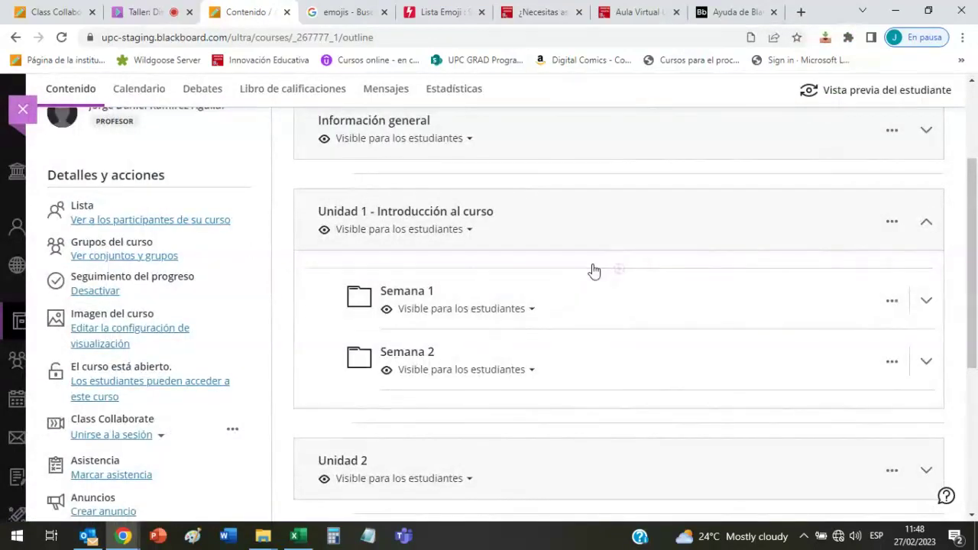
left_click(593, 272)
scroll(437, 323, "down", 4)
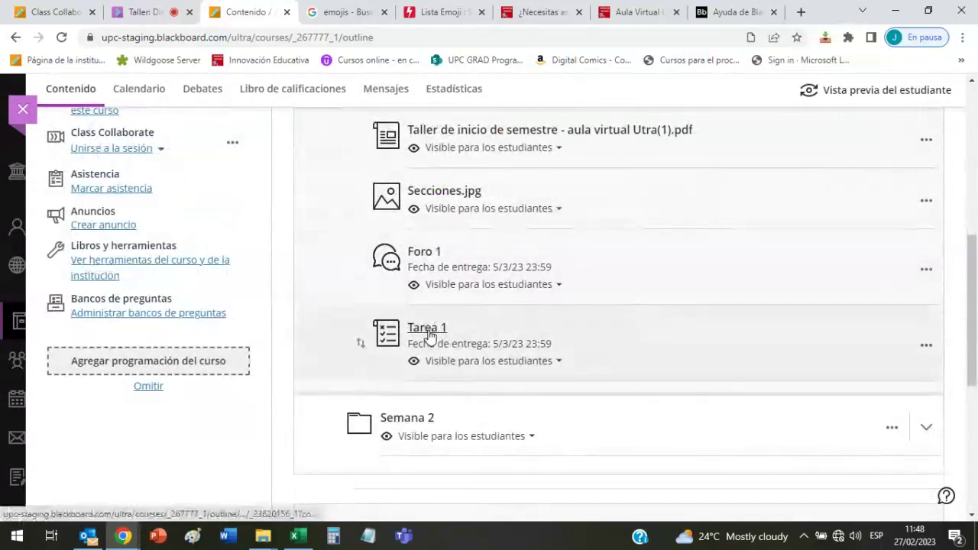
left_click(427, 329)
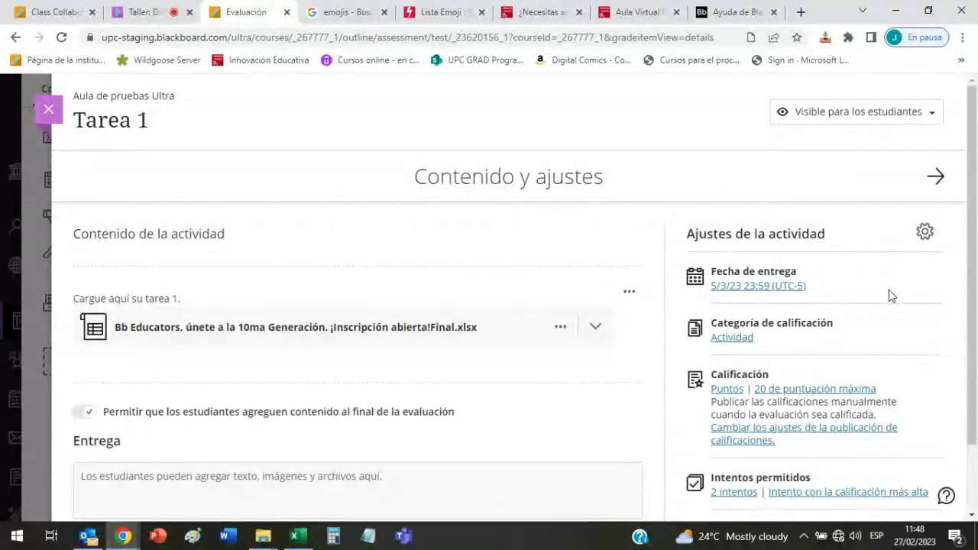
- Open the group assignment options from the additional tools in Tarea 1's settings
left_click(924, 233)
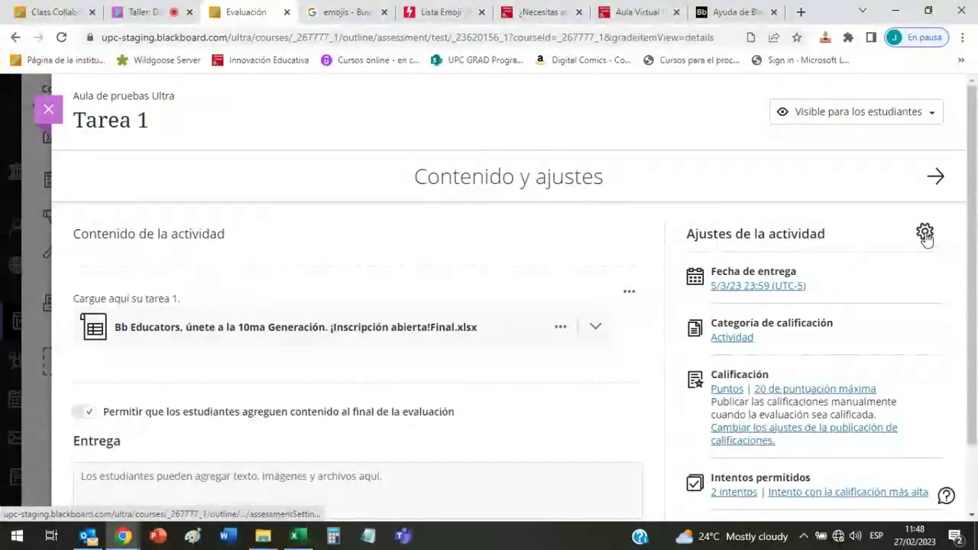
scroll(844, 325, "down", 15)
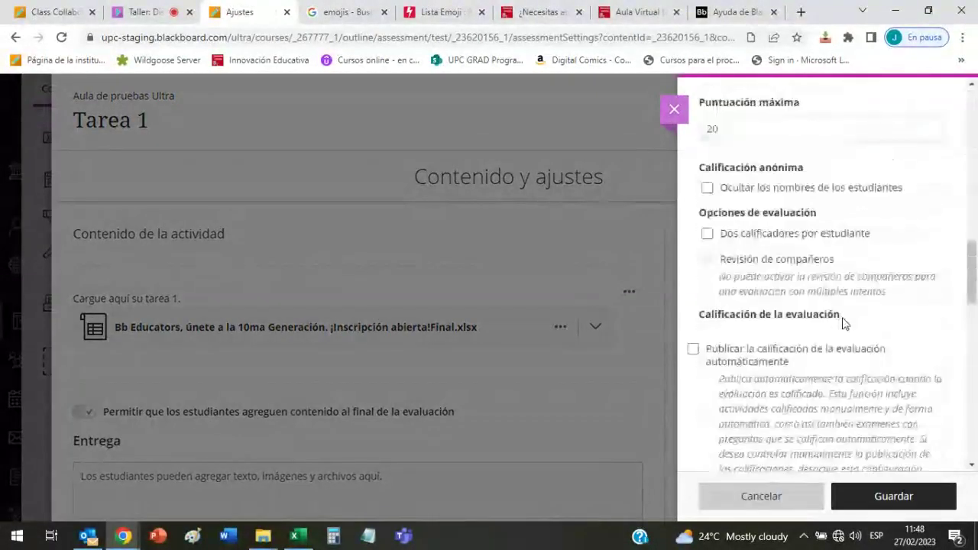
scroll(843, 321, "up", 2)
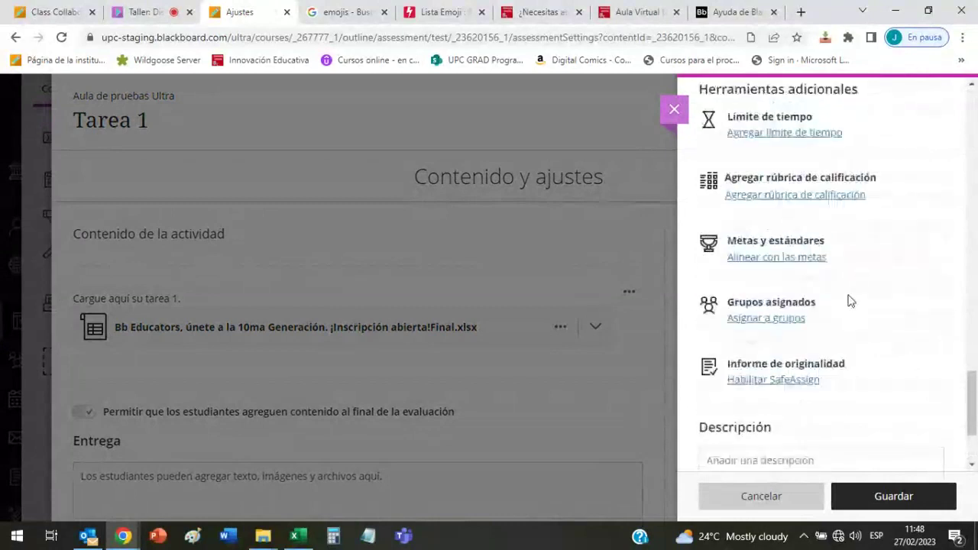
left_click(777, 323)
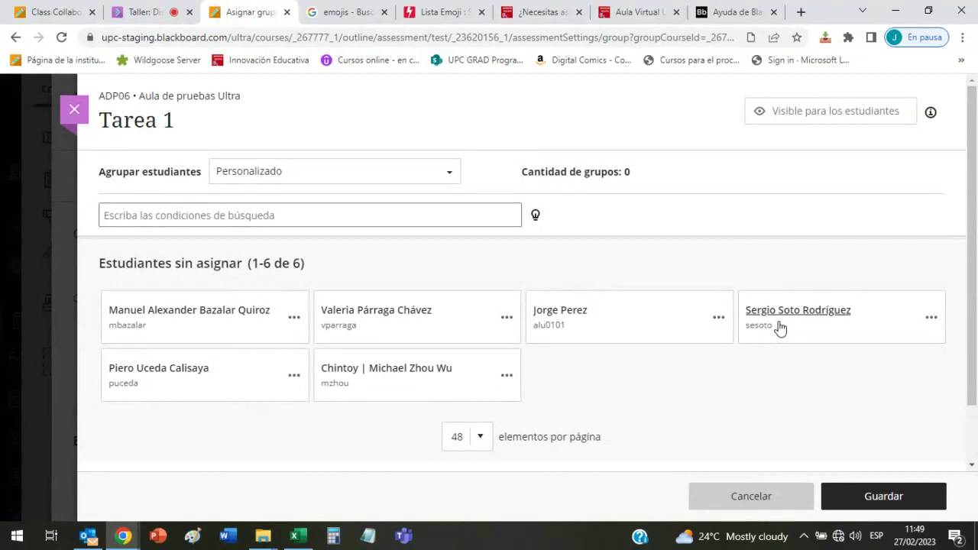
- Group Tarea 1's students by reusing the existing "Grupos - Trabajo Final" group set
scroll(759, 338, "down", 1)
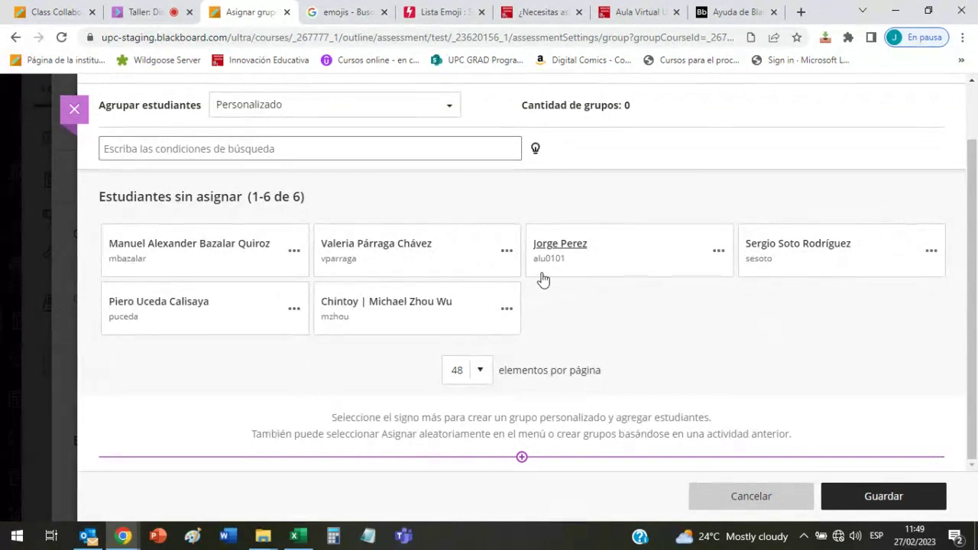
scroll(629, 300, "up", 1)
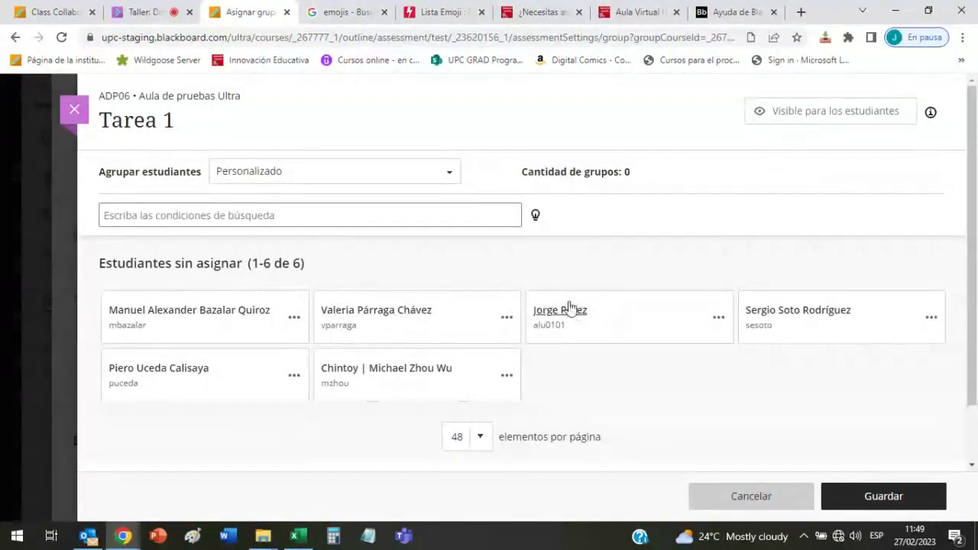
scroll(574, 308, "down", 1)
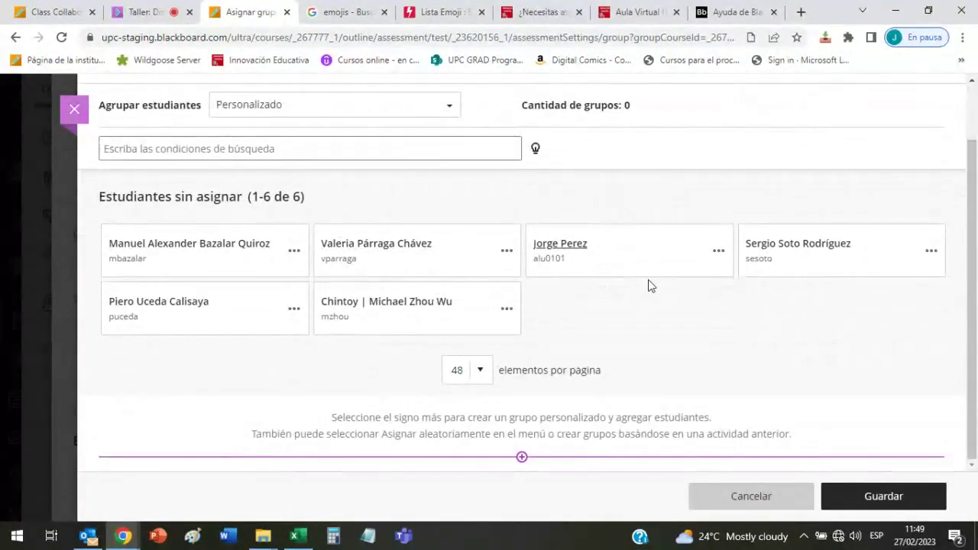
scroll(673, 276, "up", 1)
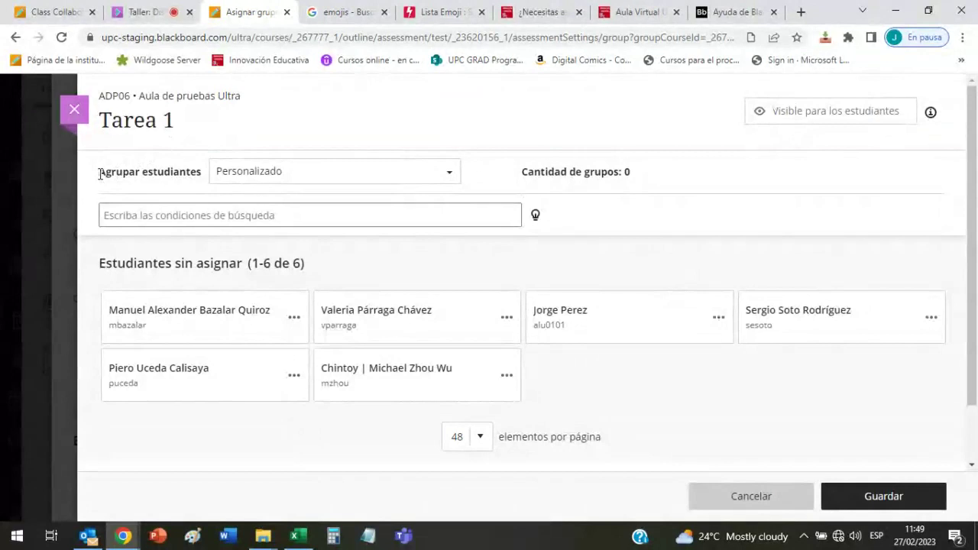
left_click_drag(100, 173, 198, 175)
left_click(189, 177)
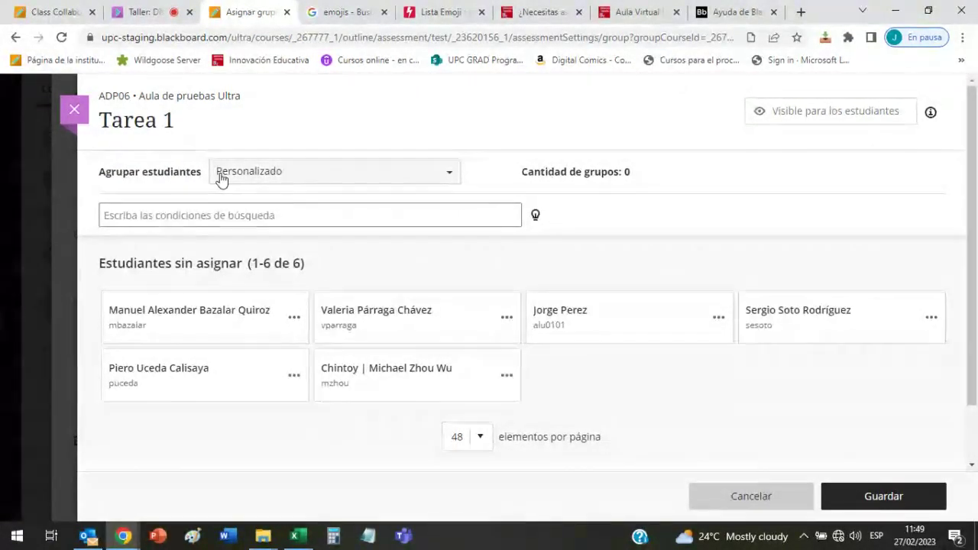
left_click(444, 176)
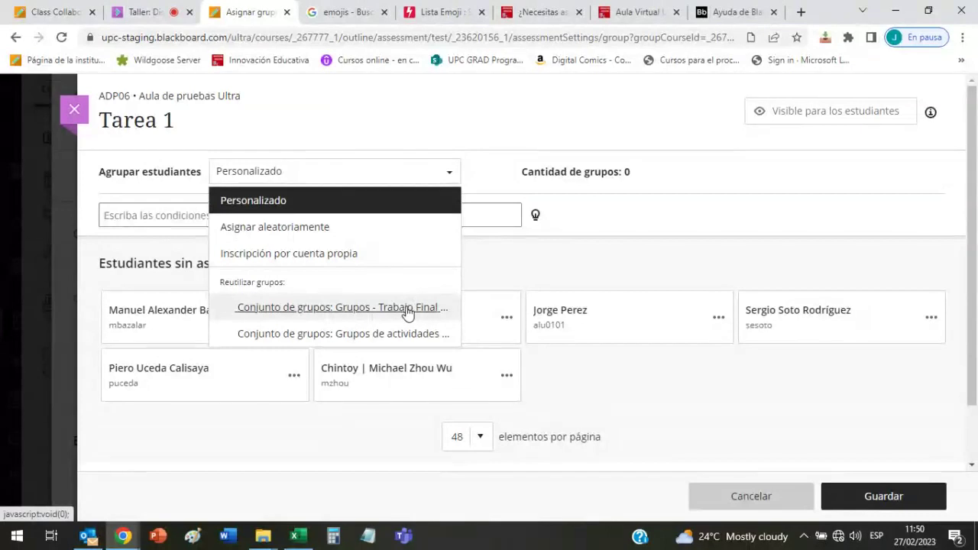
left_click(406, 310)
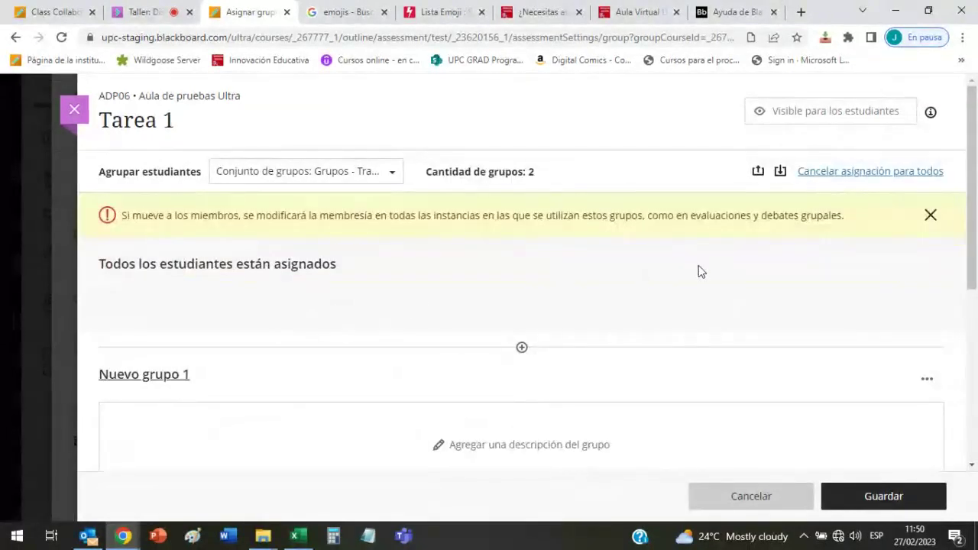
- Review the members of both groups, then save the group assignment and Tarea 1's activity settings
scroll(697, 274, "down", 5)
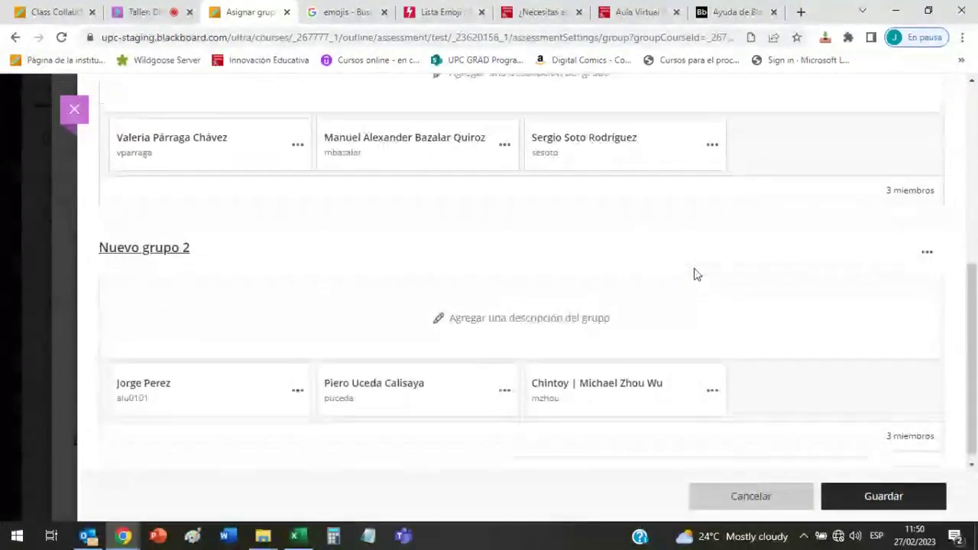
scroll(695, 274, "up", 2)
scroll(697, 276, "down", 2)
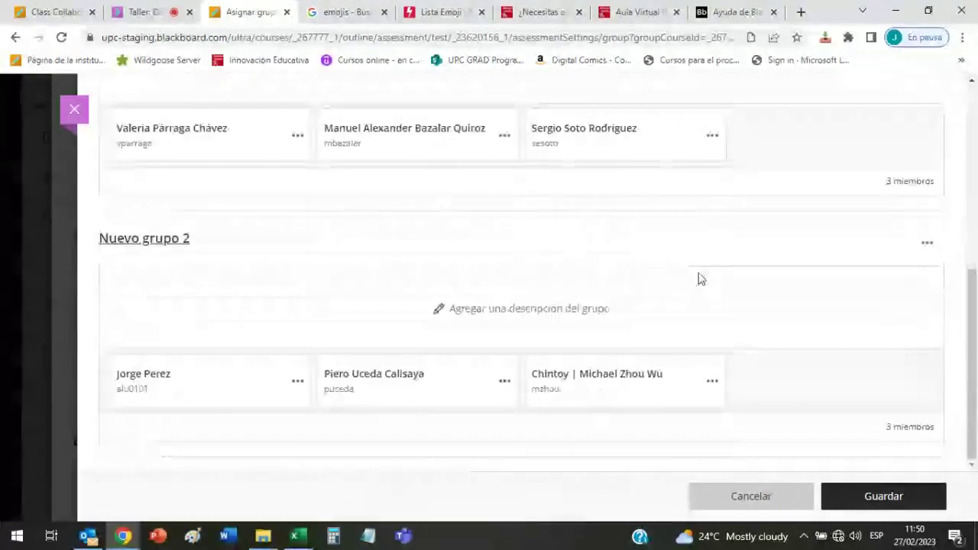
left_click(884, 496)
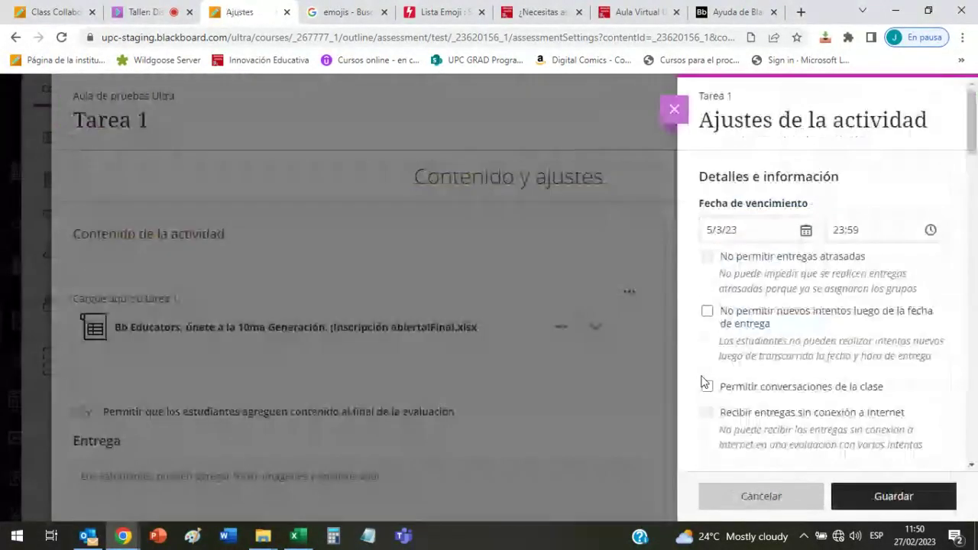
scroll(830, 367, "down", 20)
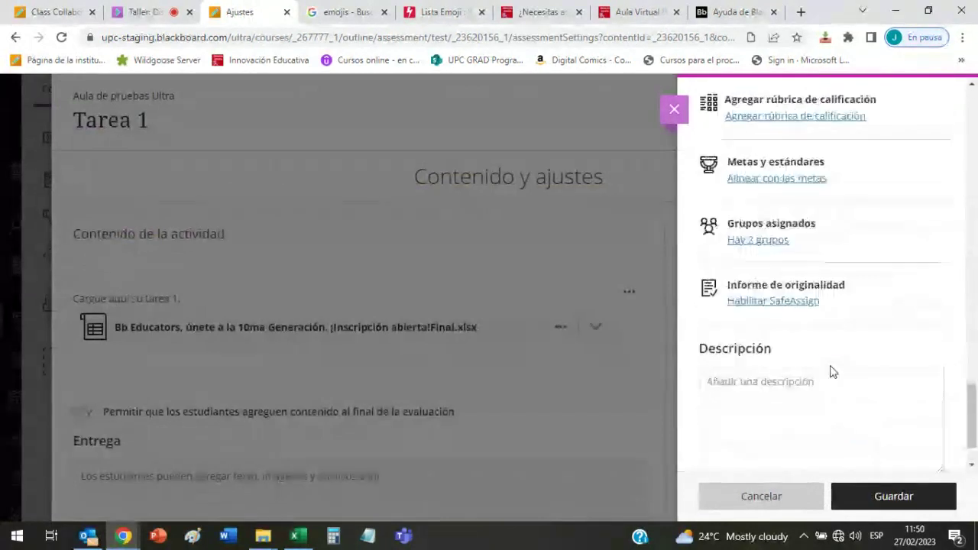
scroll(832, 372, "up", 1)
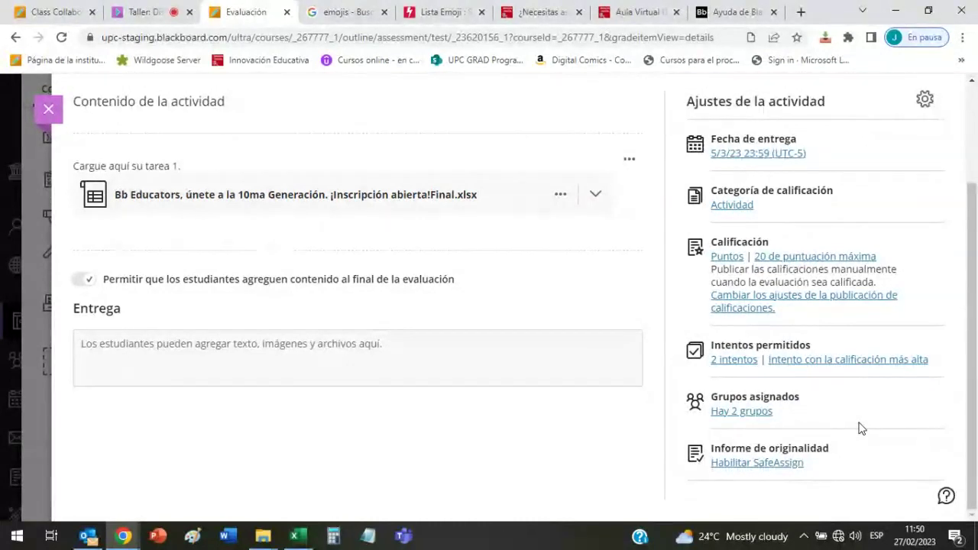
- Try to allow class conversations in Tarea 1's activity settings, then close the settings without saving
scroll(858, 428, "up", 2)
scroll(854, 443, "down", 1)
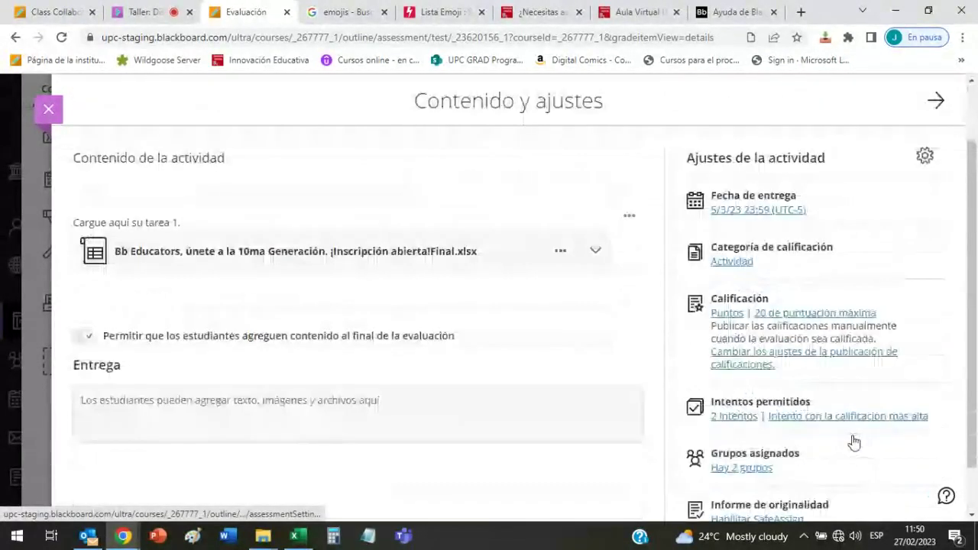
scroll(851, 436, "up", 1)
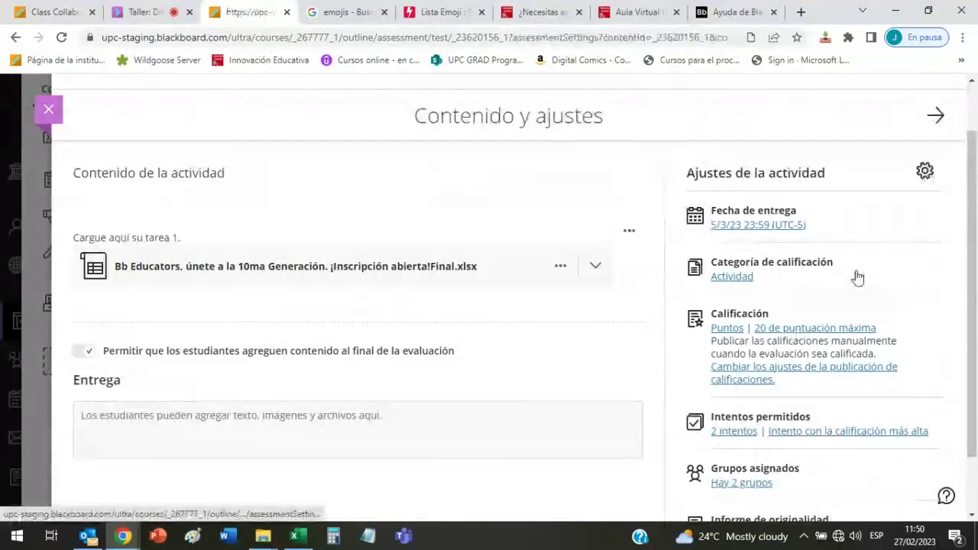
left_click(857, 278)
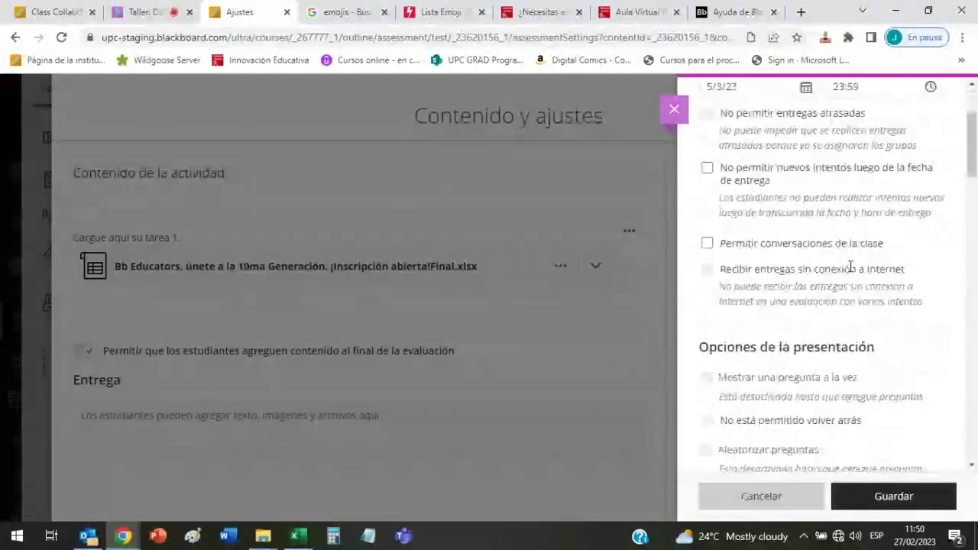
left_click_drag(736, 243, 871, 246)
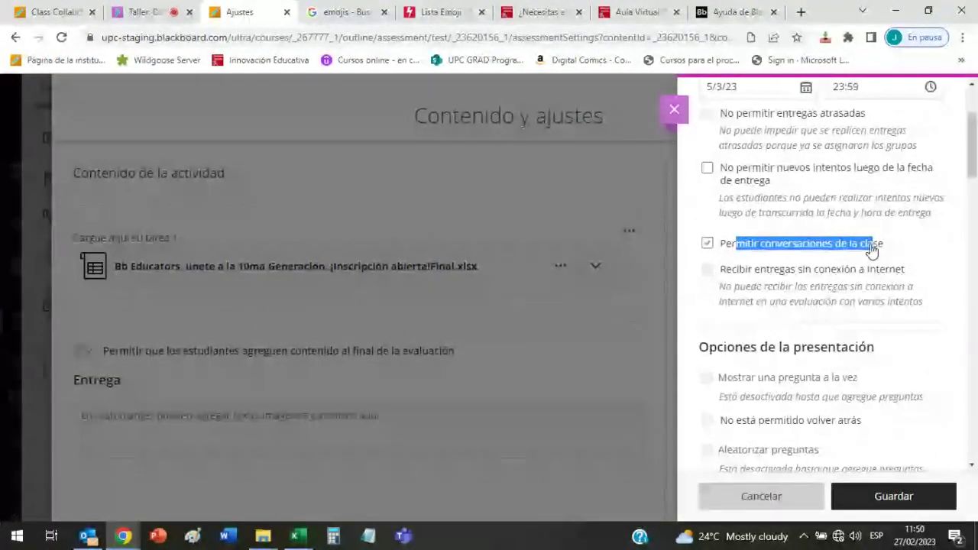
left_click(674, 109)
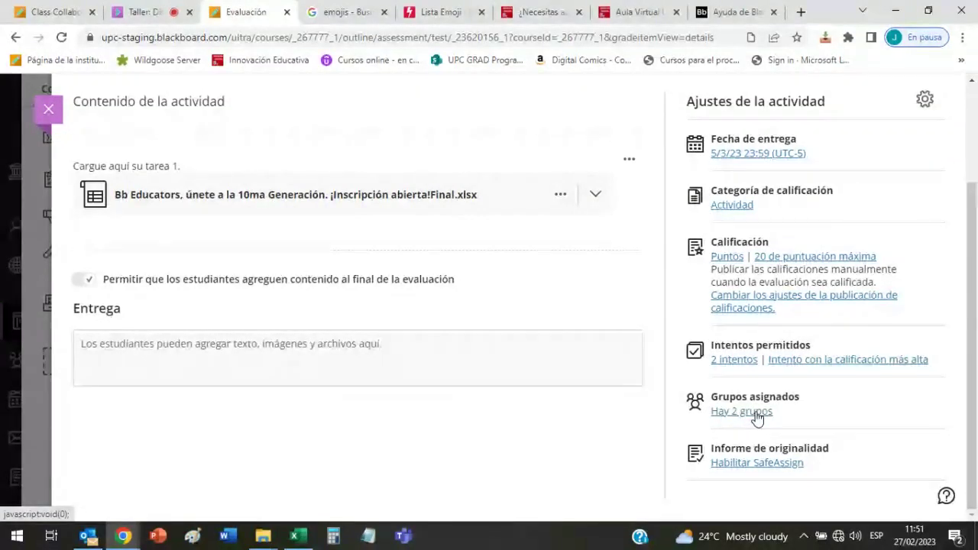
- Close Tarea 1 and open the Foro 1 discussion from the Semana 1 folder of the course content
left_click(48, 113)
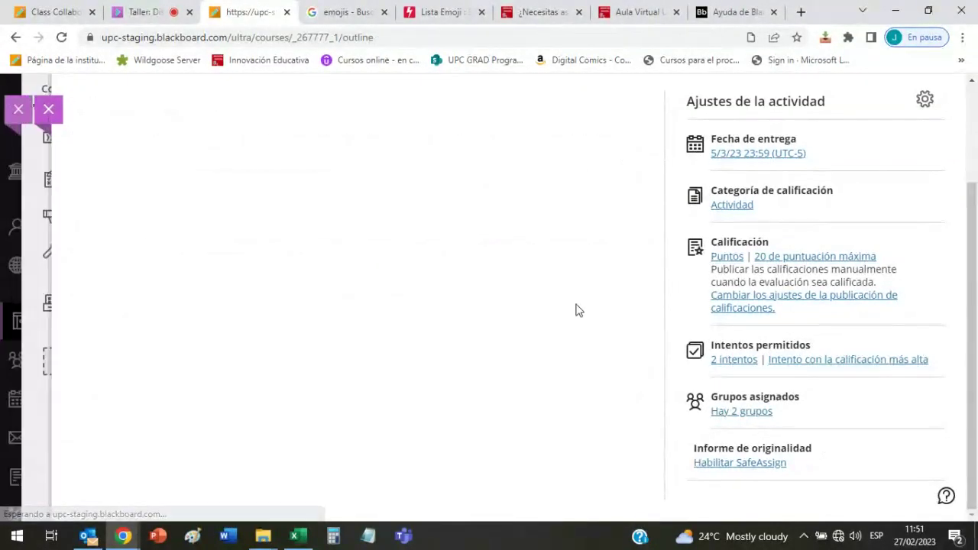
scroll(604, 321, "down", 5)
scroll(611, 327, "down", 2)
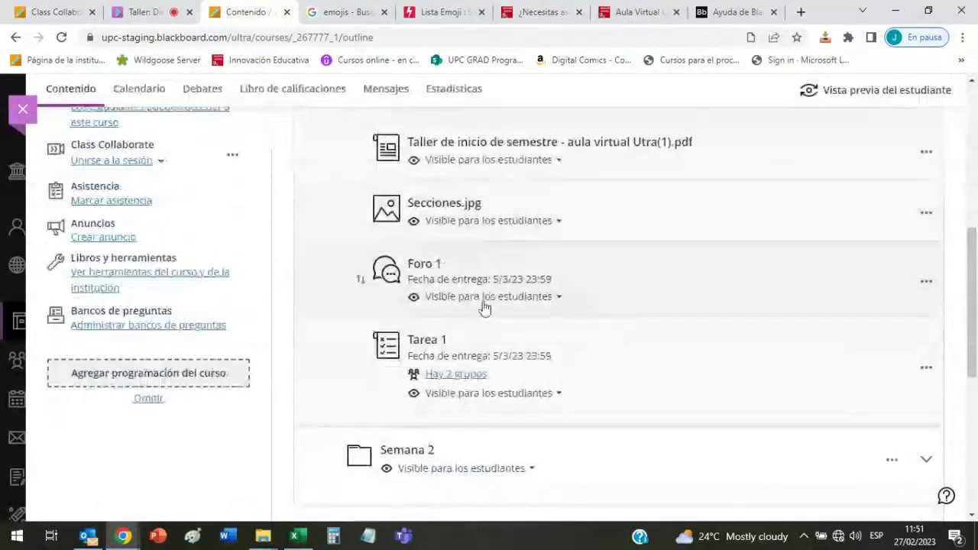
left_click(416, 262)
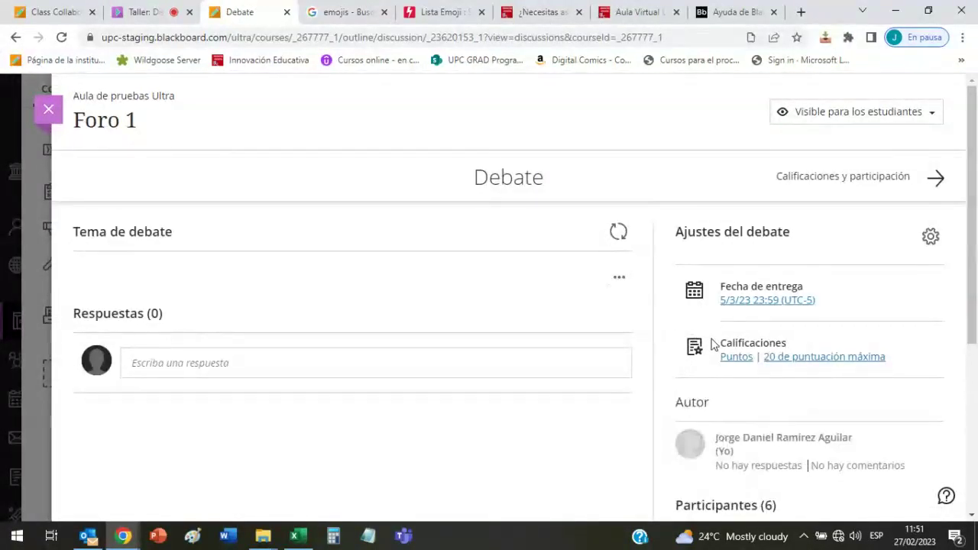
- Assign Foro 1 to the "Grupos - Trabajo Final" group set and save both the groups and the discussion settings
scroll(726, 344, "down", 2)
scroll(840, 291, "up", 1)
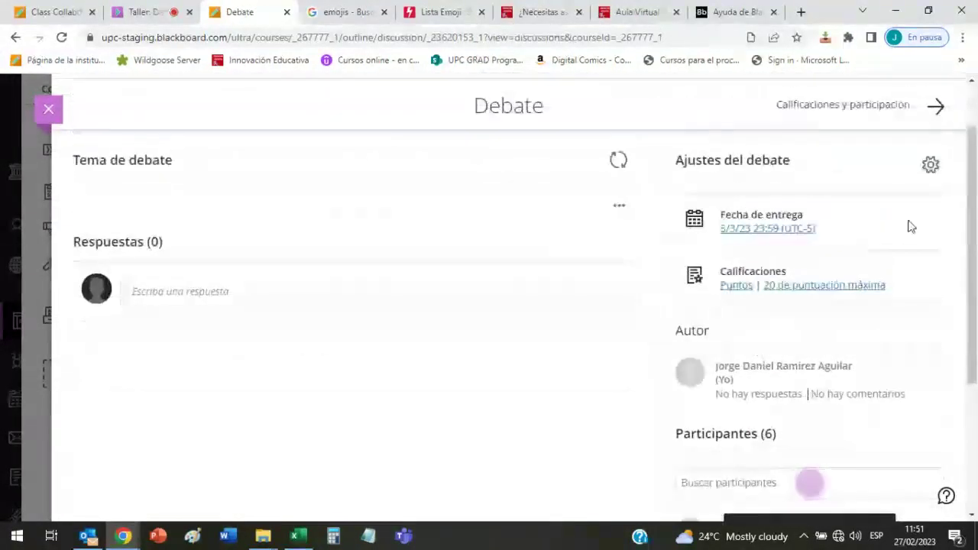
left_click(930, 166)
scroll(843, 299, "down", 6)
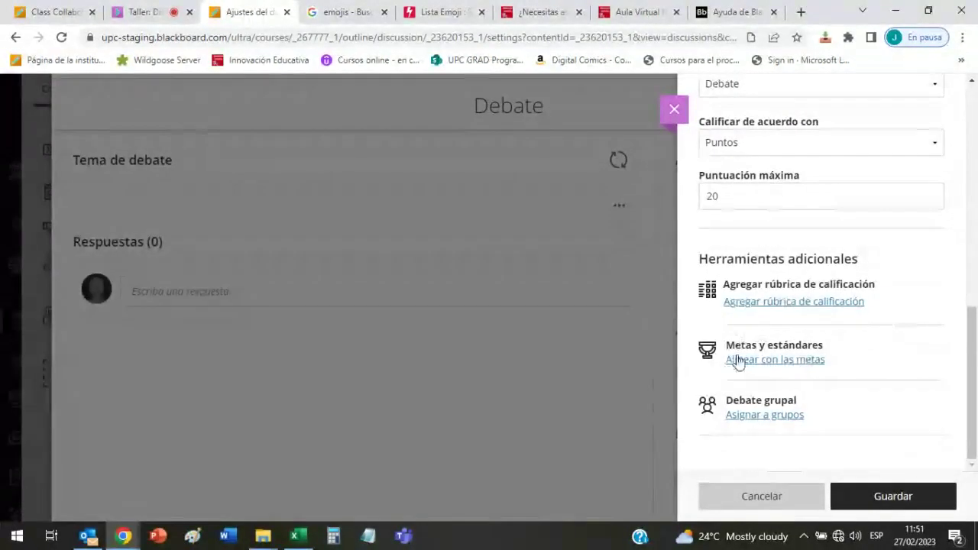
left_click(776, 419)
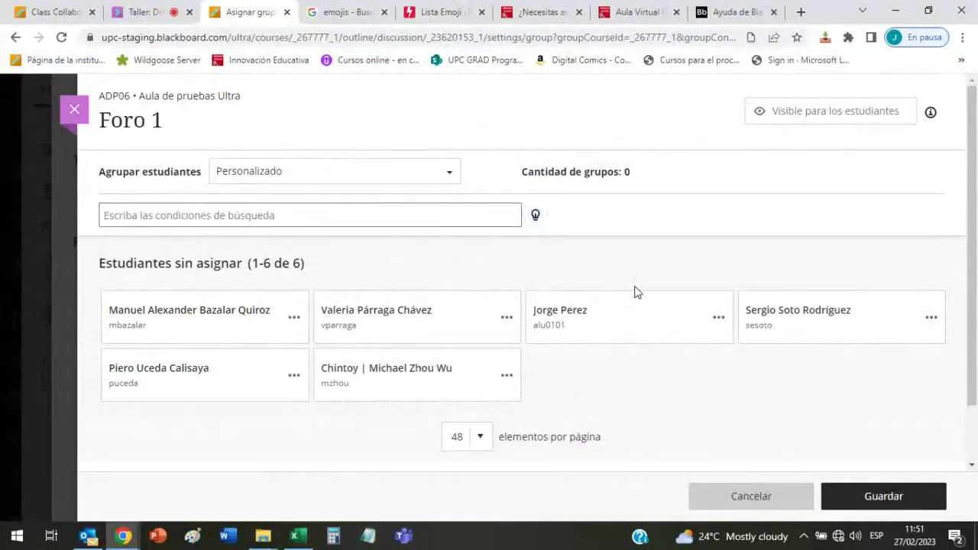
left_click(449, 172)
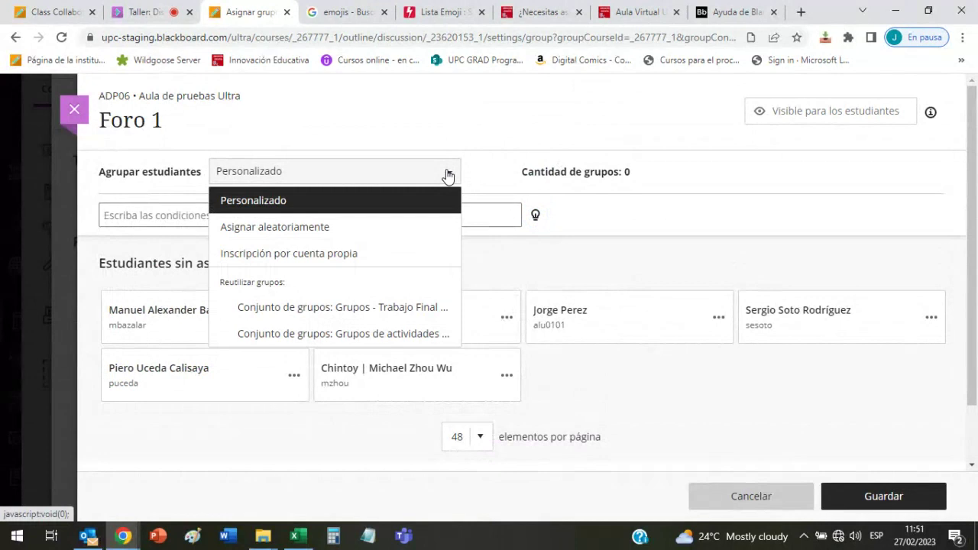
left_click(413, 309)
left_click(883, 497)
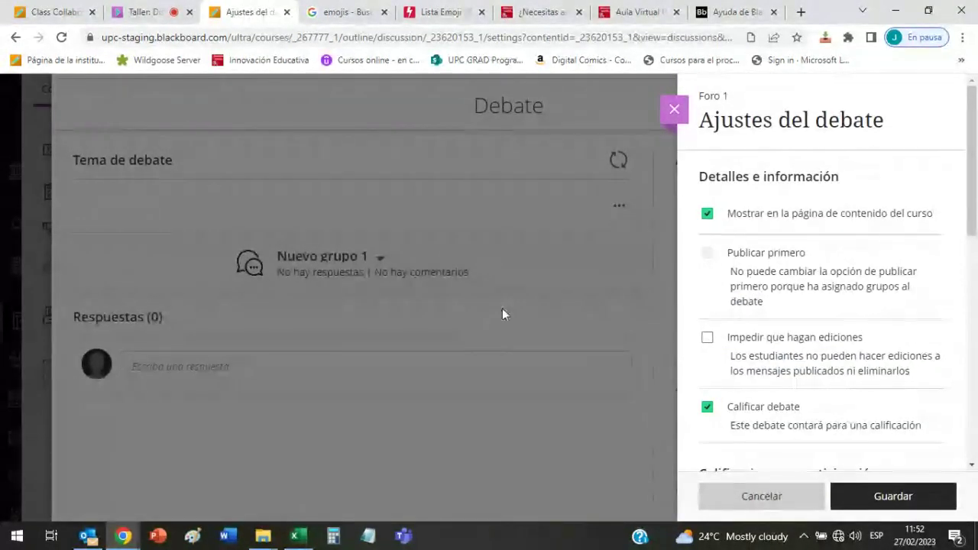
left_click(900, 503)
- Review Foro 1's group discussion layout and switch the displayed discussion to Nuevo grupo 2
scroll(512, 308, "down", 2)
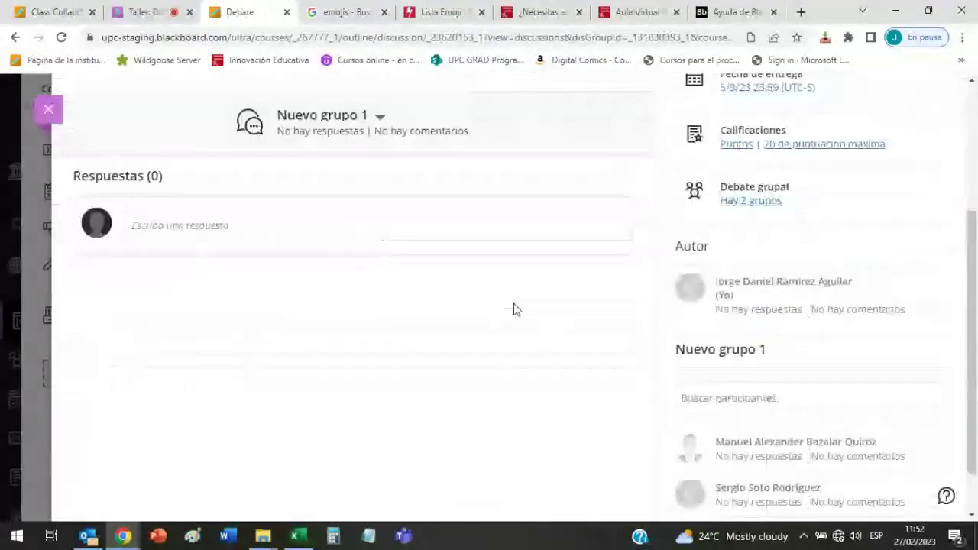
scroll(509, 319, "up", 2)
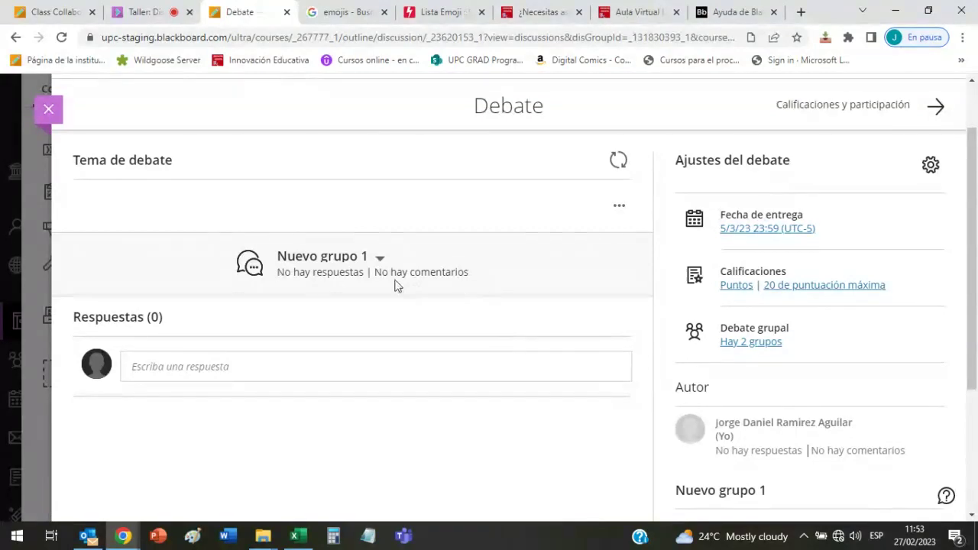
left_click(380, 260)
left_click(469, 318)
left_click(280, 367)
left_click(422, 334)
left_click(380, 260)
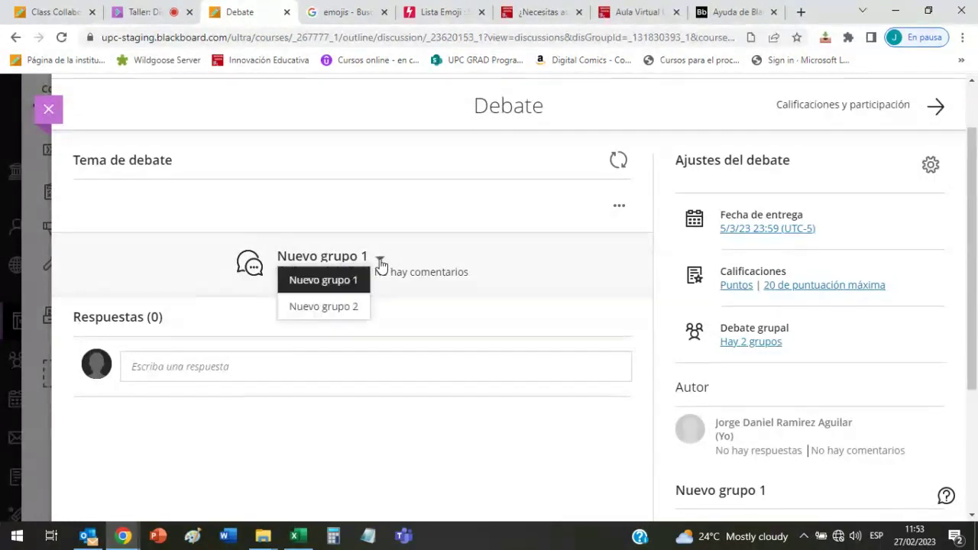
left_click(340, 308)
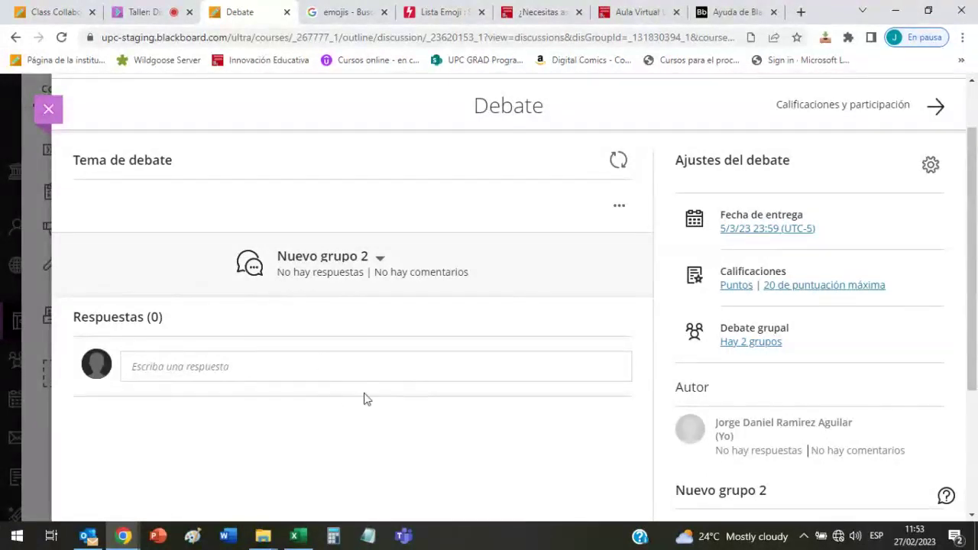
- Alternate Foro 1's displayed discussion between Nuevo grupo 1 and Nuevo grupo 2, ending on Nuevo grupo 1
left_click(378, 258)
left_click(342, 278)
left_click(378, 259)
left_click(341, 307)
left_click(365, 259)
left_click(341, 282)
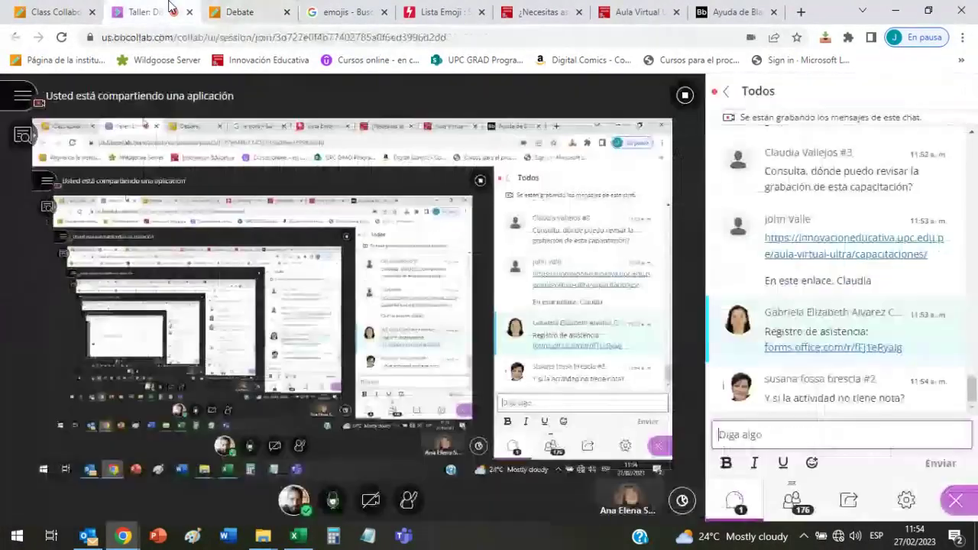
- Check the session chat and open the Aula Virtual Ultra page for teachers on the Innovación Educativa site
left_click(146, 11)
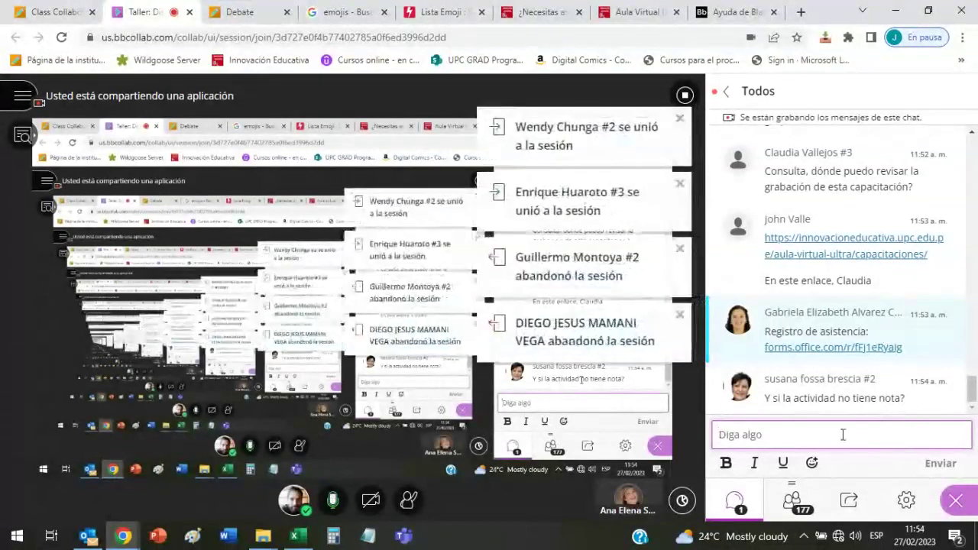
left_click(626, 12)
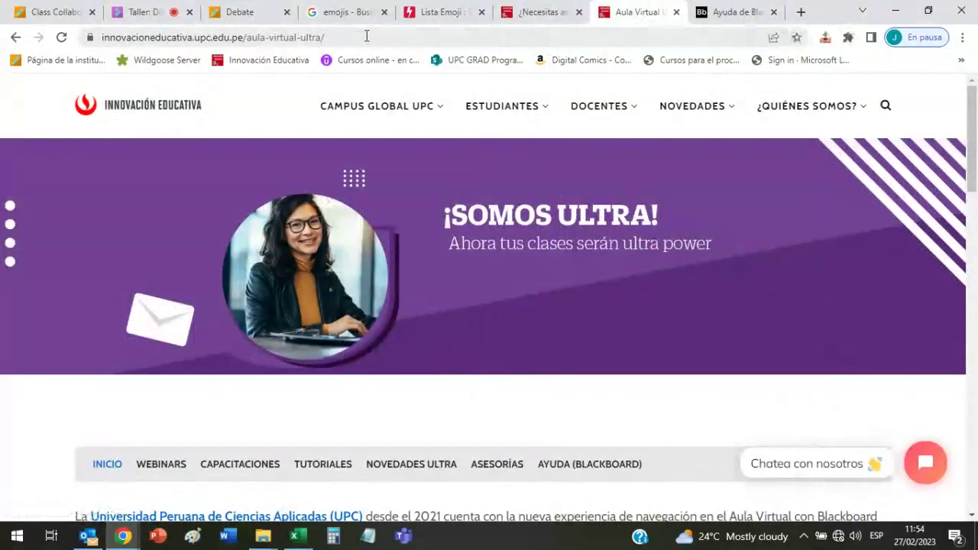
mouse_move(584, 113)
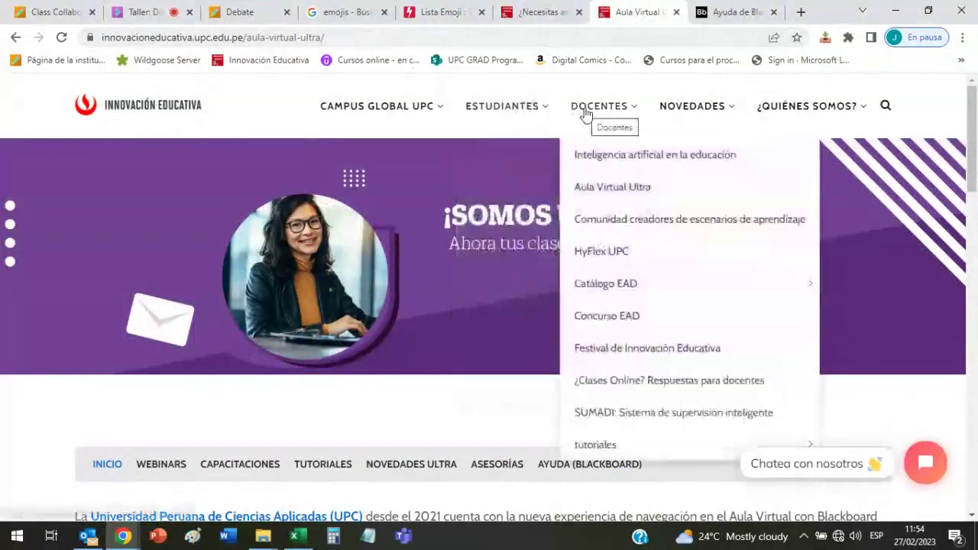
left_click(608, 191)
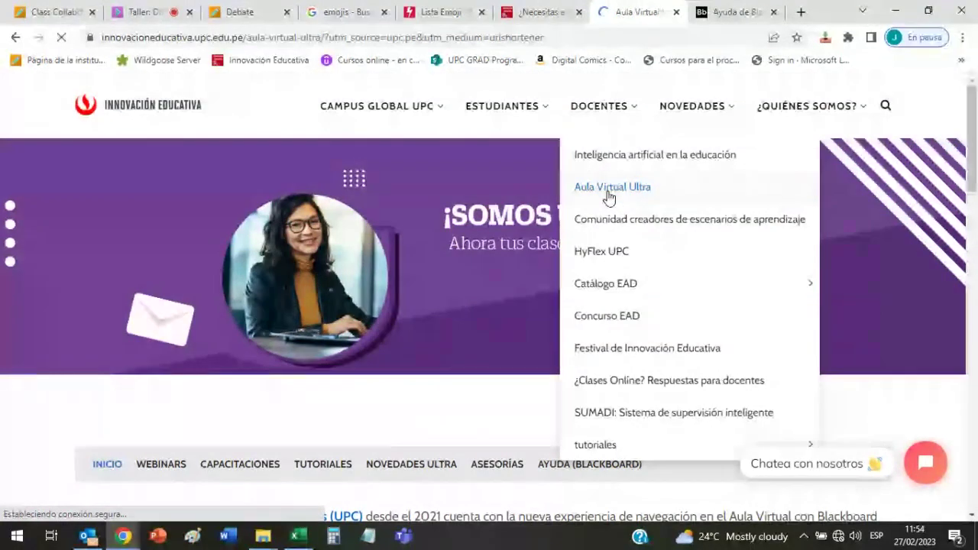
- Open the Webinars section of Aula Virtual Ultra and view its Learn Ultra course seminar
scroll(608, 195, "down", 5)
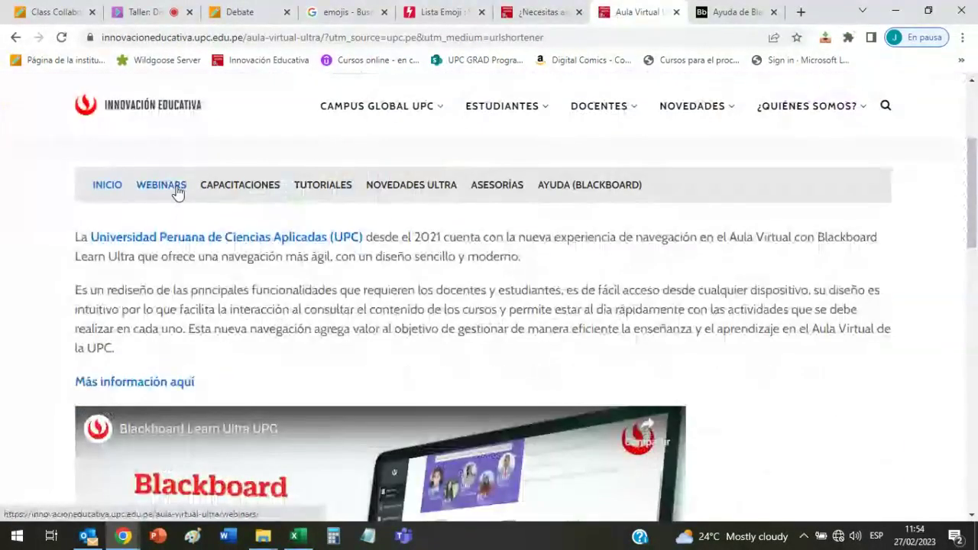
left_click(177, 191)
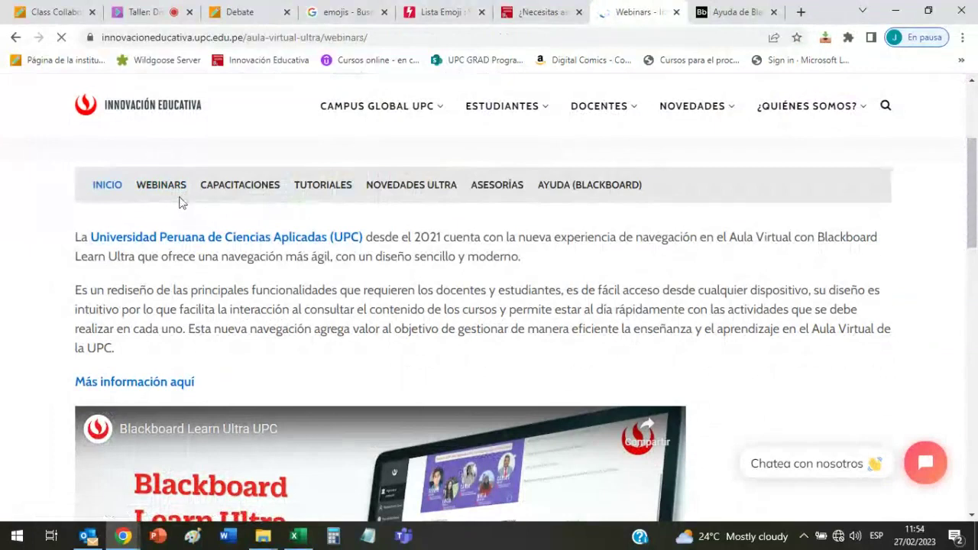
scroll(230, 237, "down", 3)
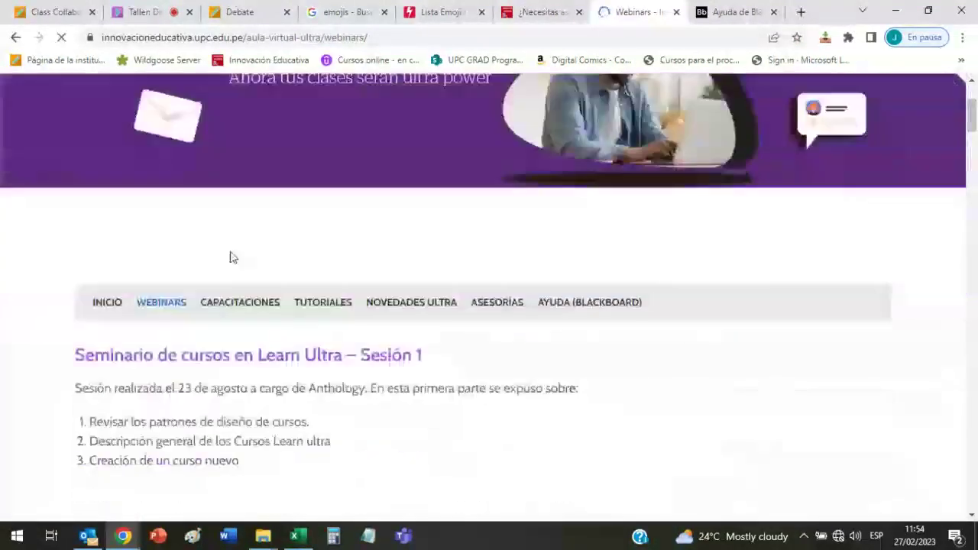
- Open the Capacitaciones section and review the dates, times and access links of the 2023 Ultra workshops
left_click(246, 217)
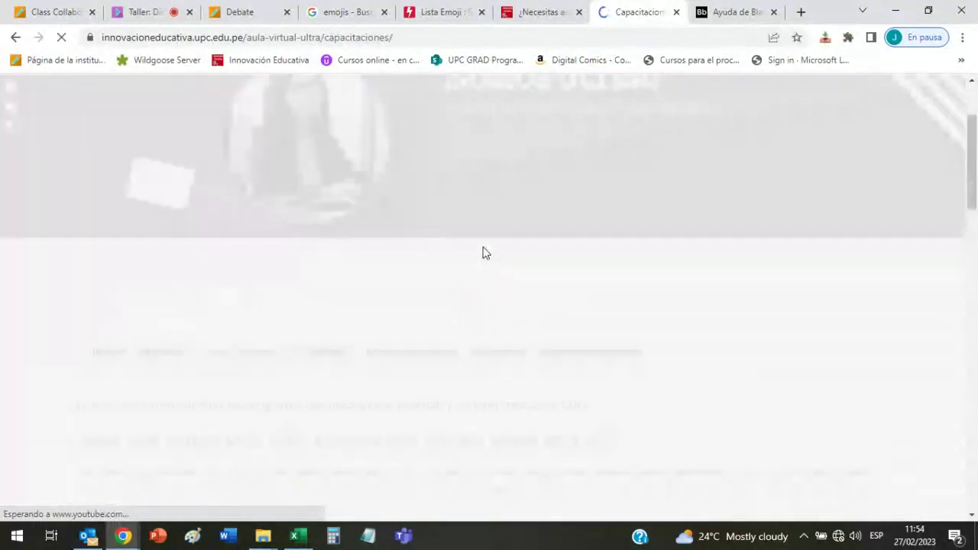
scroll(482, 253, "down", 6)
scroll(482, 253, "up", 2)
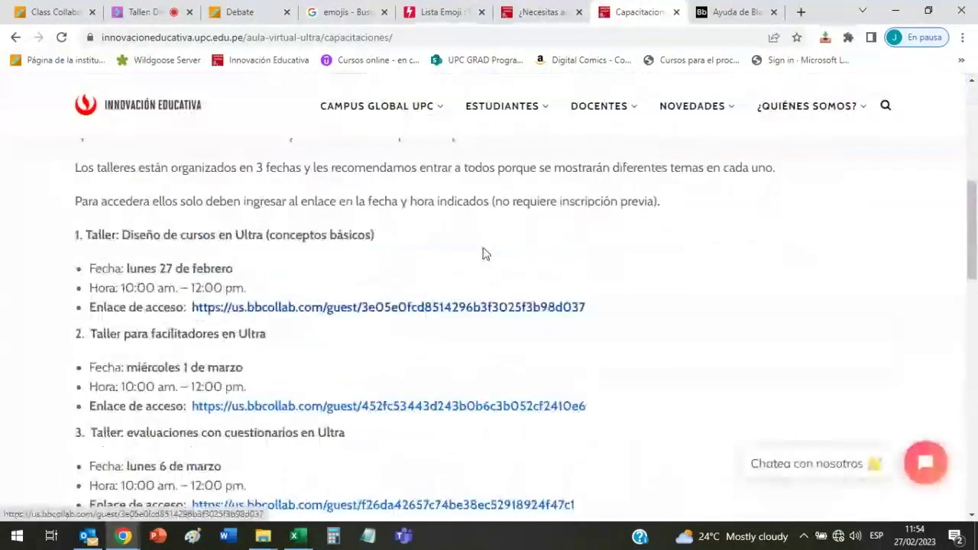
scroll(417, 255, "down", 1)
scroll(505, 255, "up", 1)
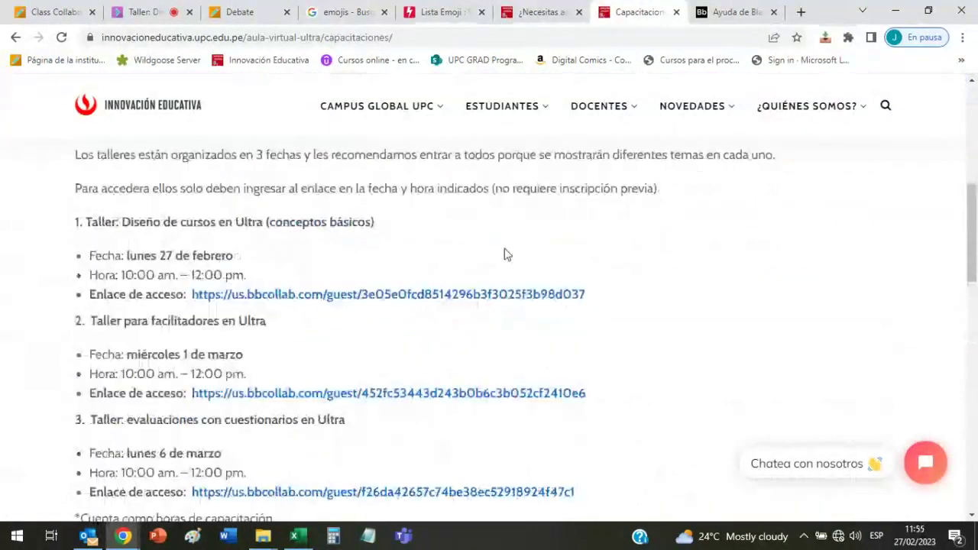
scroll(485, 257, "up", 2)
scroll(176, 194, "down", 3)
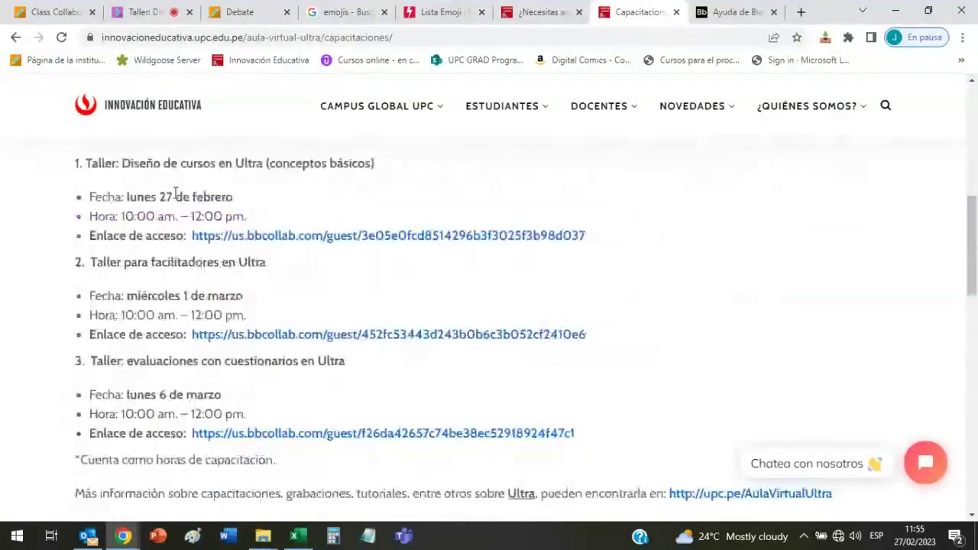
left_click_drag(104, 166, 338, 179)
left_click(338, 179)
scroll(338, 179, "up", 7)
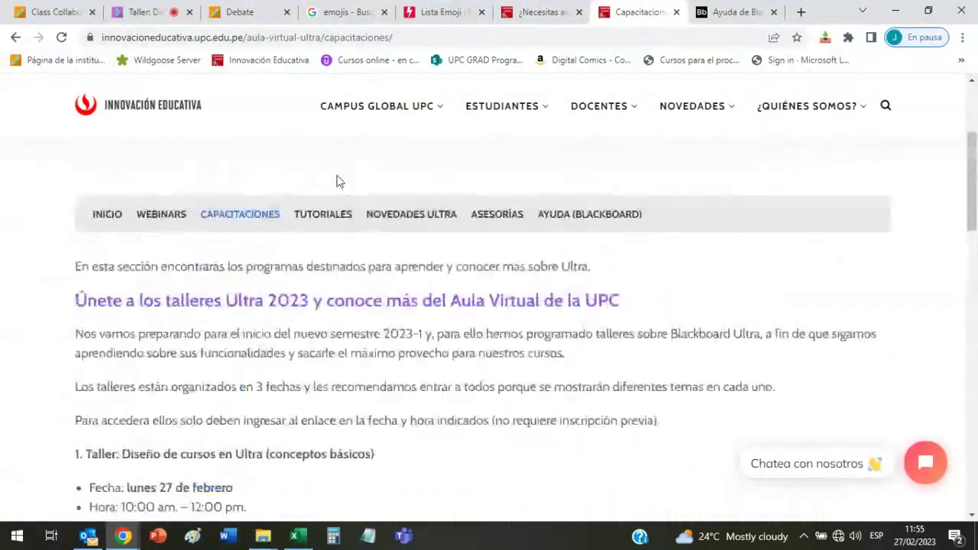
left_click_drag(243, 37, 111, 34)
key("ctrl+c")
left_click(138, 11)
left_click(881, 433)
key("ctrl+v")
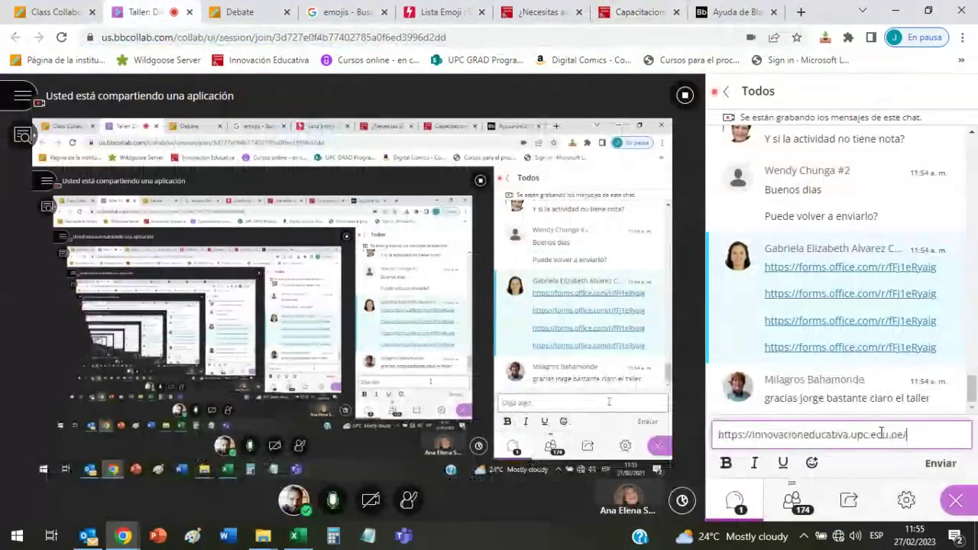
key("Return")
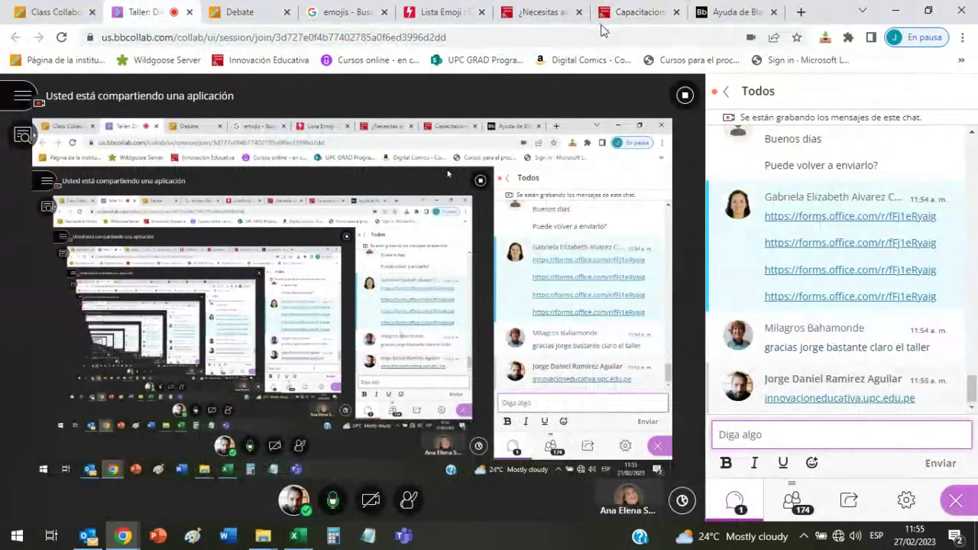
- Copy the address of the weekly Aula Virtual advisory page (asesorias-en-el-uso-de-herramientas-del-aula-virtual-con-las-evaluaciones) and post it in the Todos chat
left_click(573, 9)
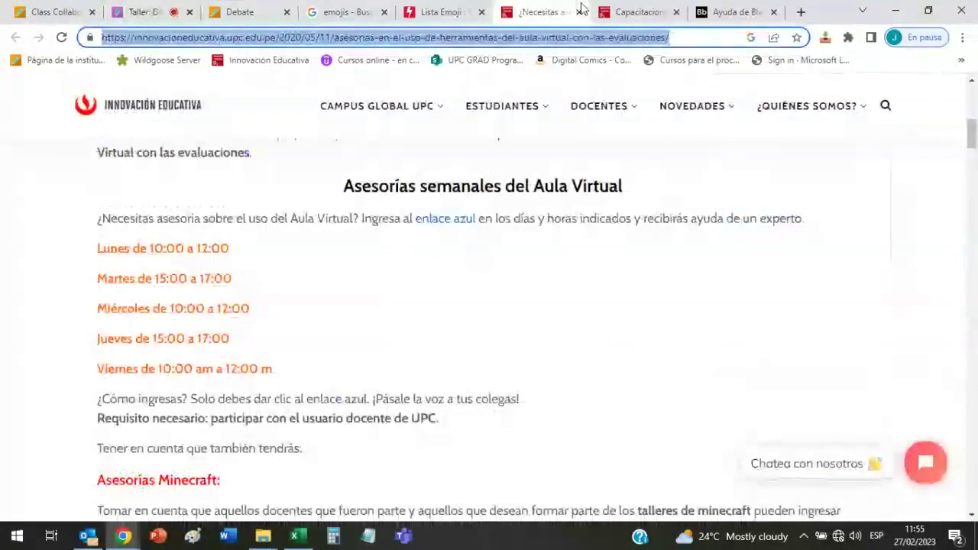
left_click(149, 12)
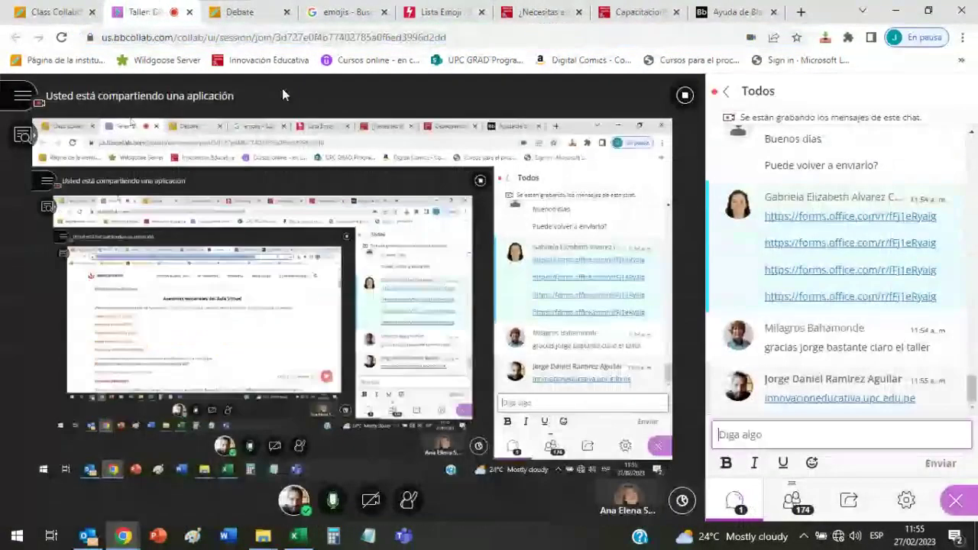
left_click(862, 430)
type("https://innovacioneducativa.upc.edu.pe/2020/05/11/asesorias-en-el-uso-de-herramientas-del-aula-virtual-con-las-evaluaciones/")
key("Return")
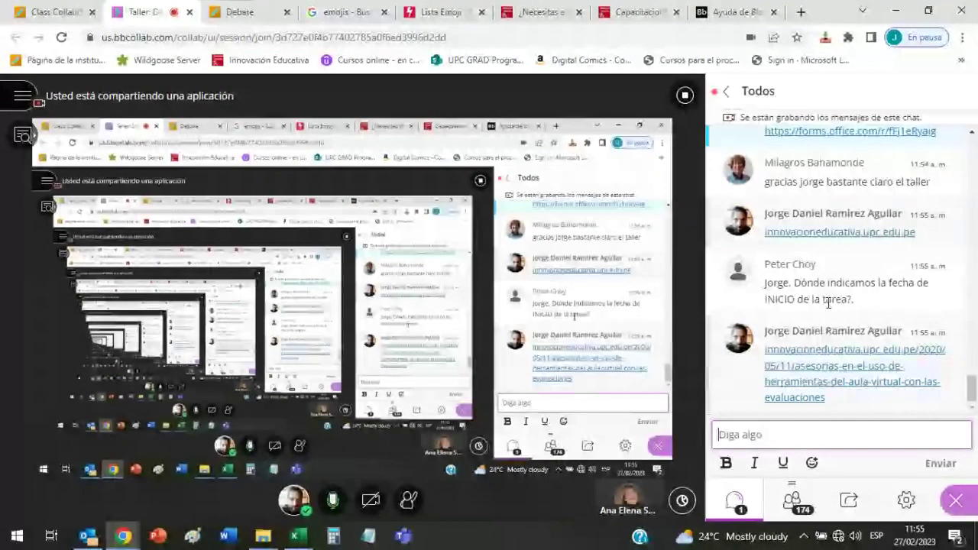
left_click(846, 432)
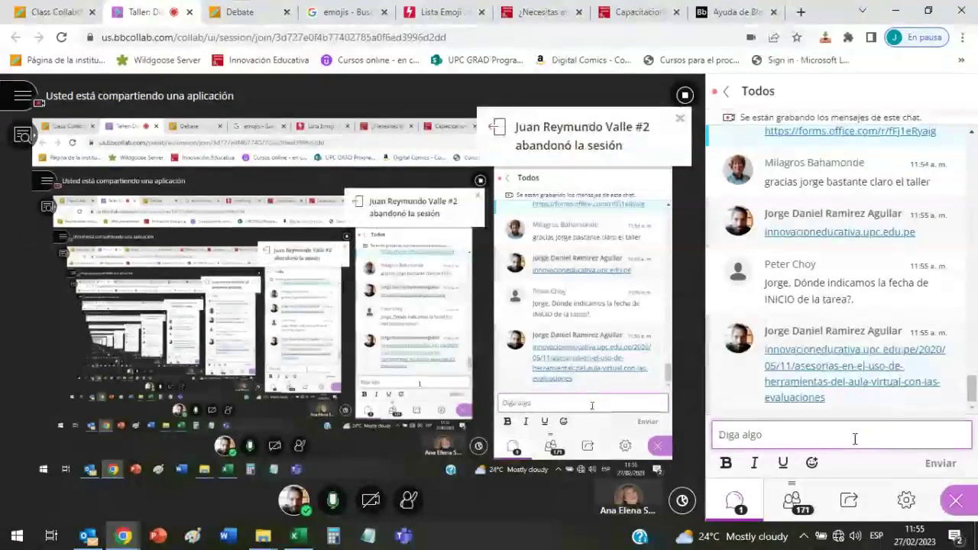